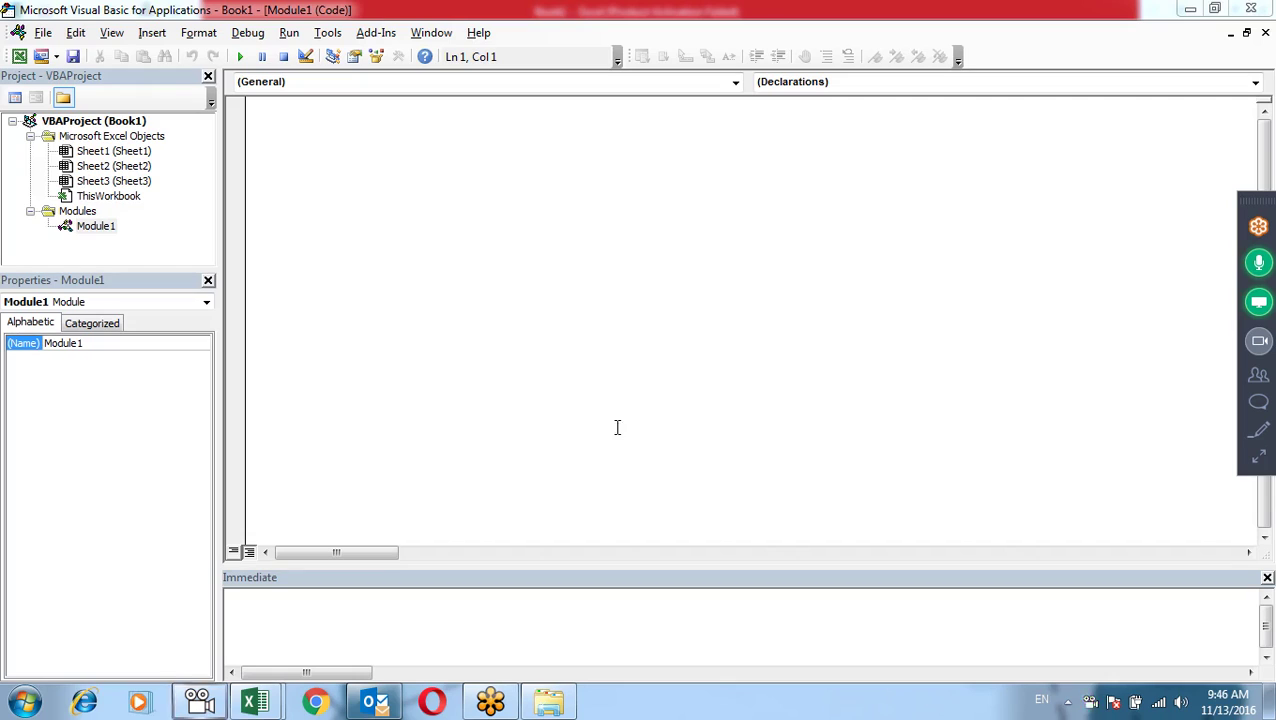
- Start a new Sub abc in the empty Module1 code window
left_click(572, 232)
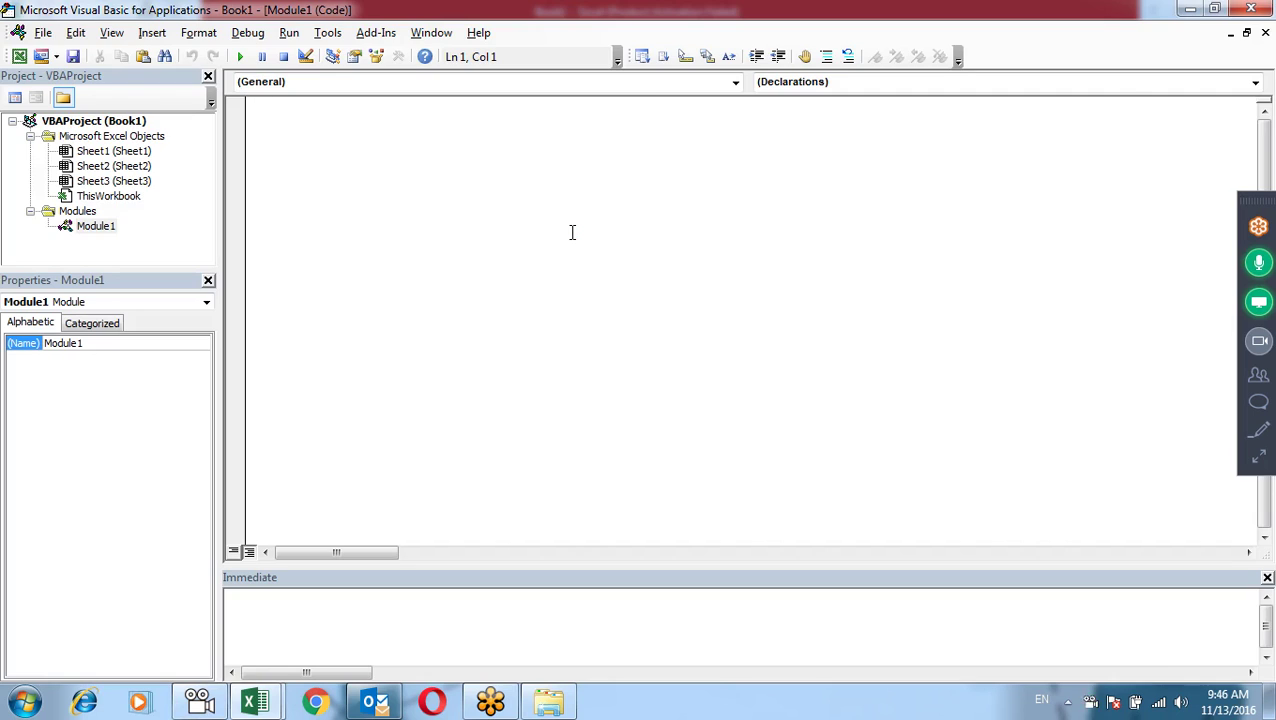
key("alt+Tab")
left_click(248, 278)
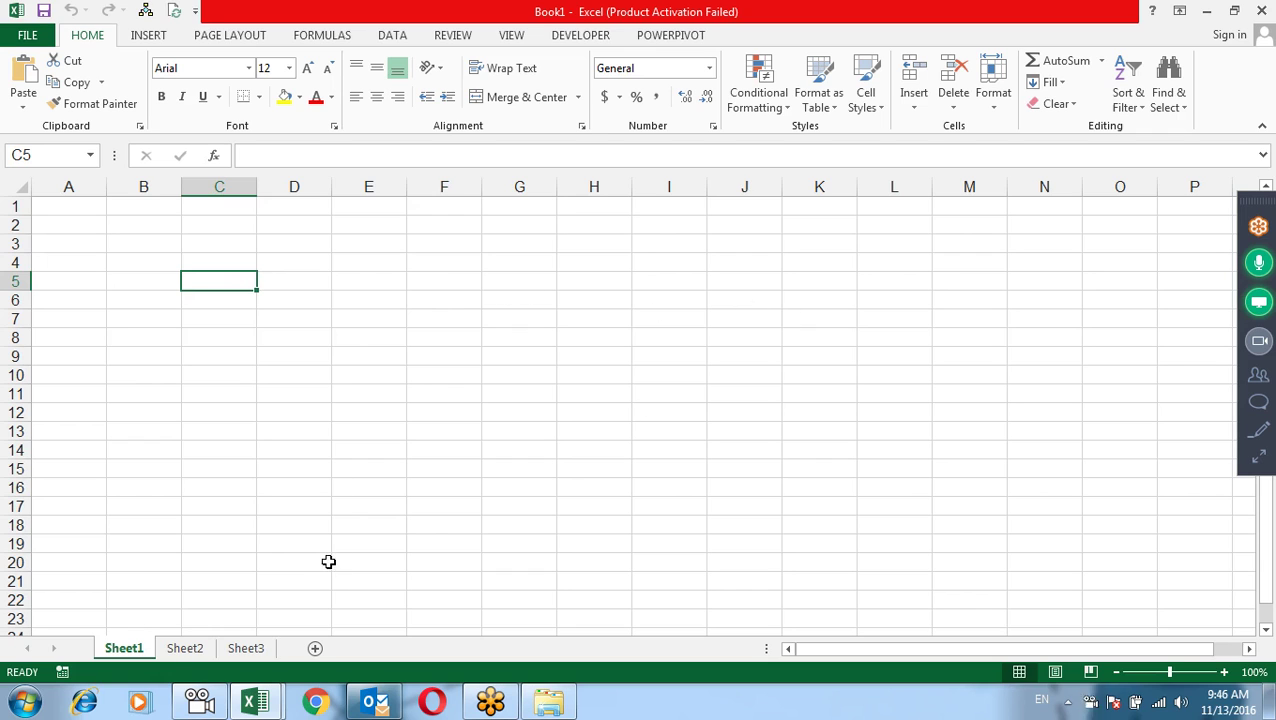
key("alt+F11")
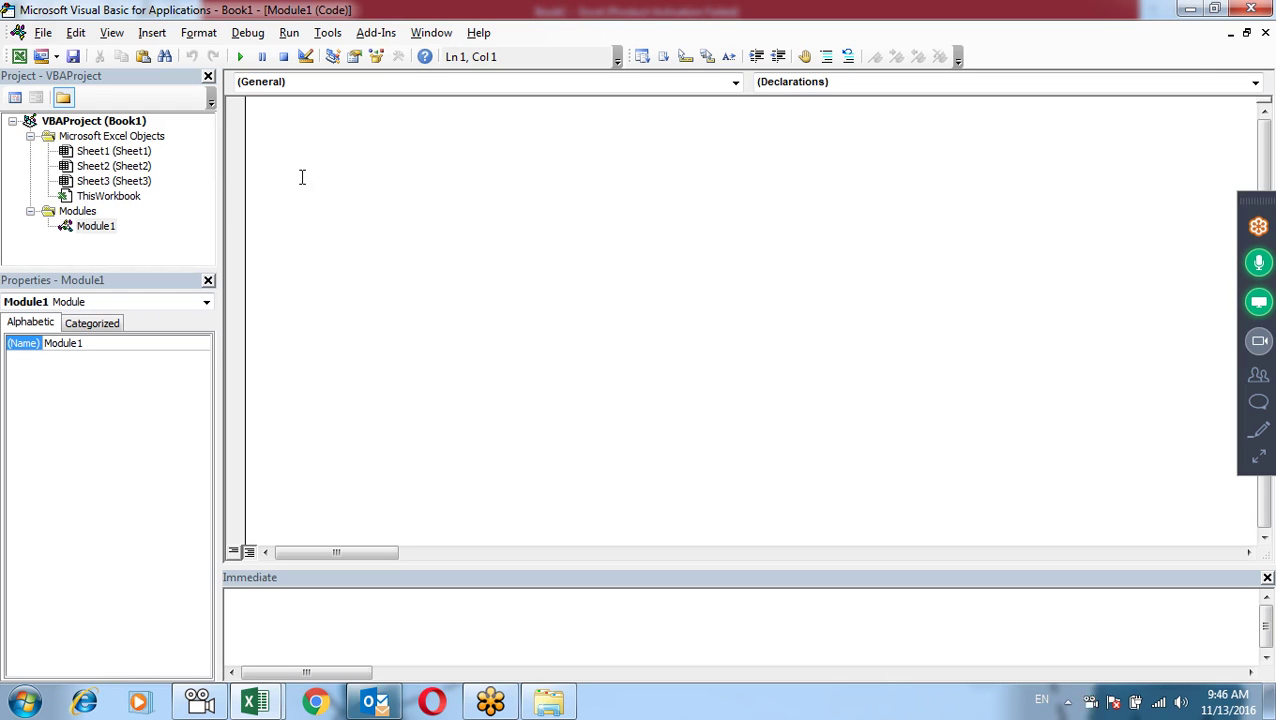
type("sub abc")
key("Return")
key("Return")
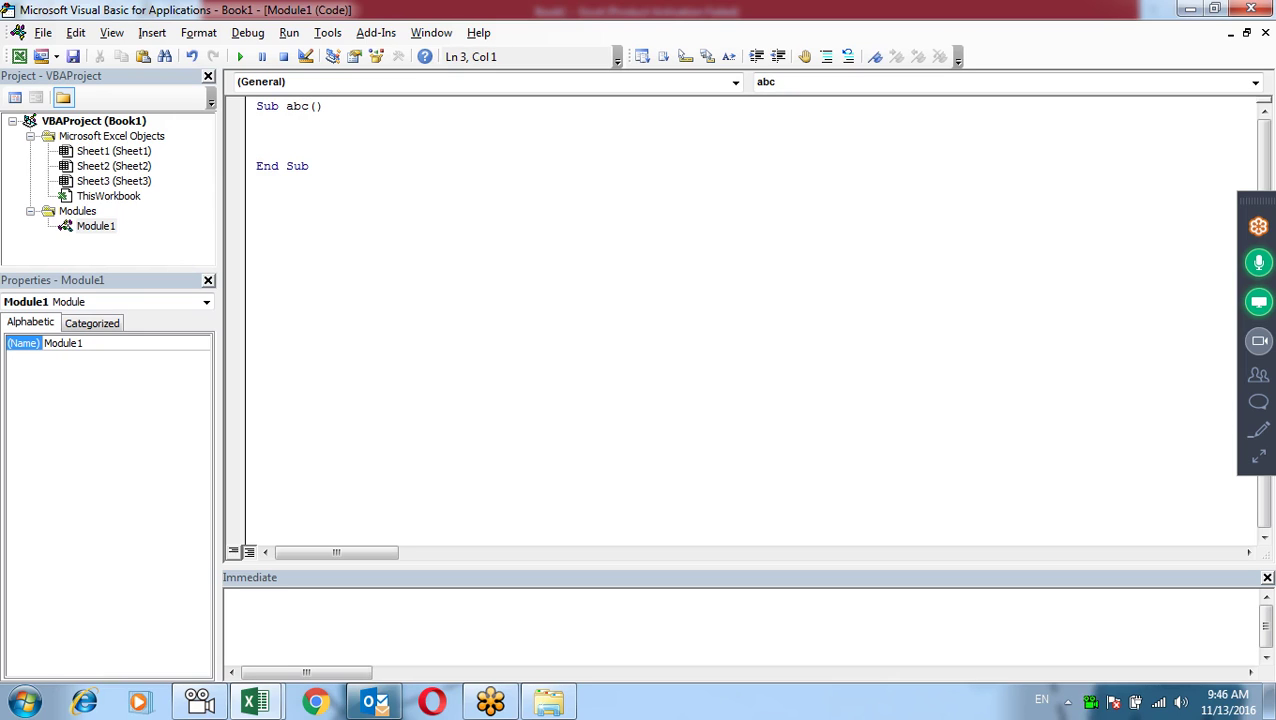
- Add the line Sheet2.Activate as the body of Sub abc
type("Shee")
type("2")
key("BackSpace")
type("ts")
key("BackSpace")
type("2.ac")
key("Tab")
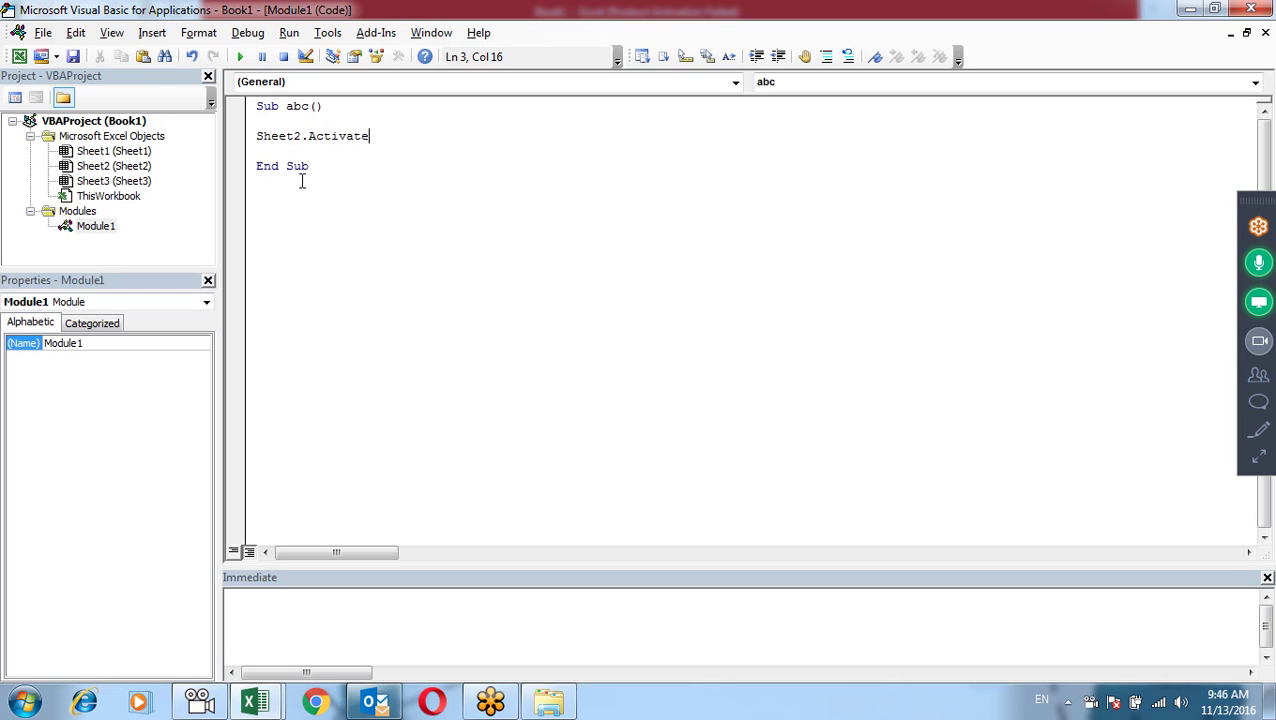
key("Down")
key("Up")
- Run the abc macro and view Sheet2 activated in the workbook
key("alt+F11")
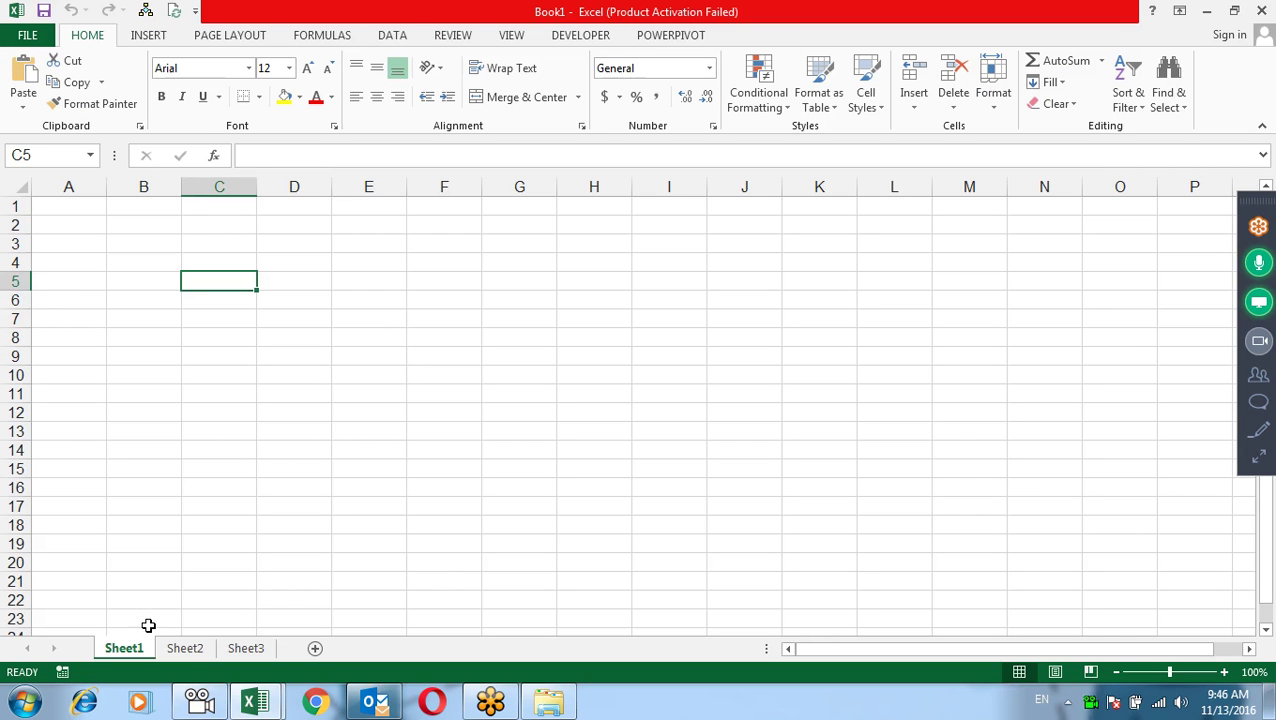
key("alt+F11")
left_click(239, 56)
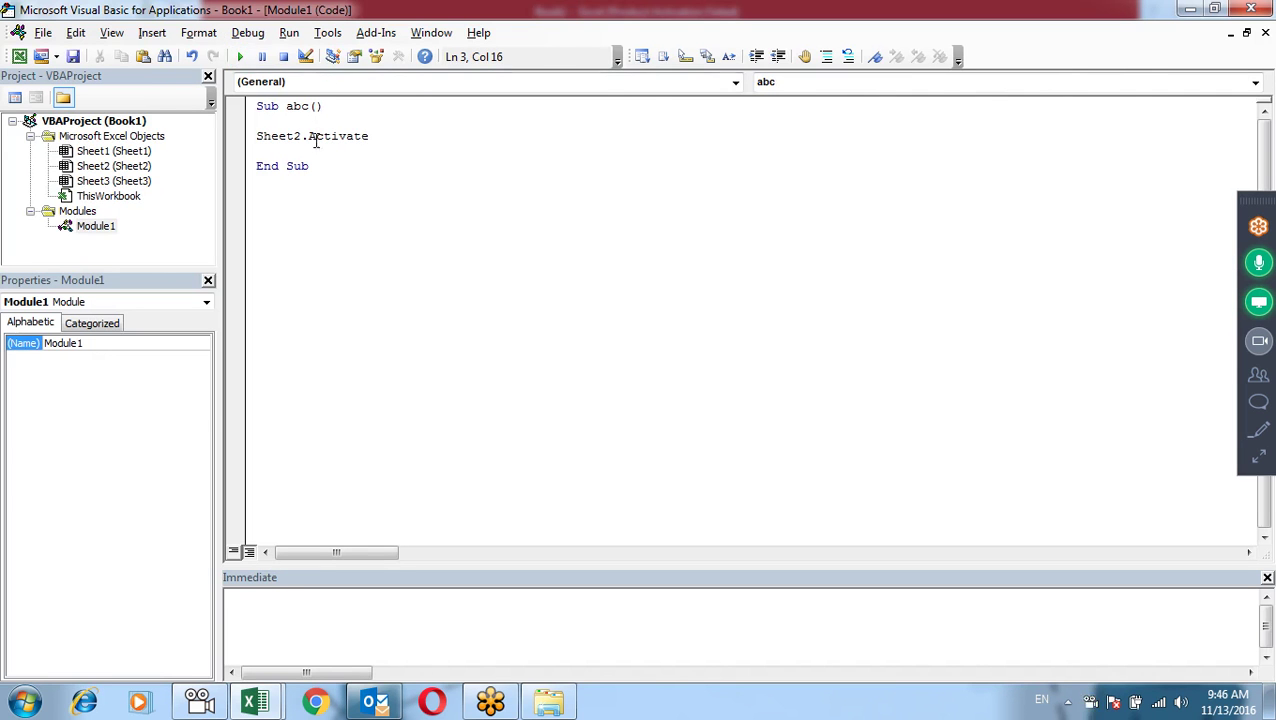
key("alt+F11")
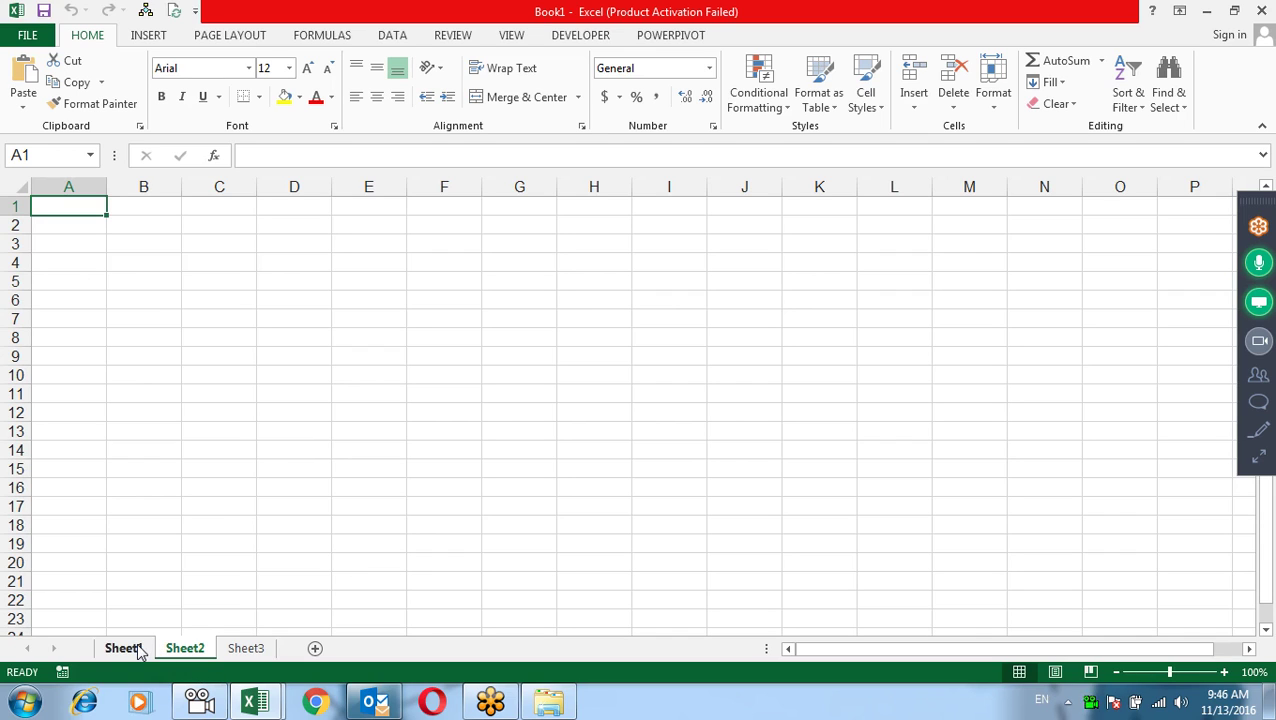
- Select C4 and E6 on Sheet2, compare with Sheet1, then return to the abc code
left_click(197, 264)
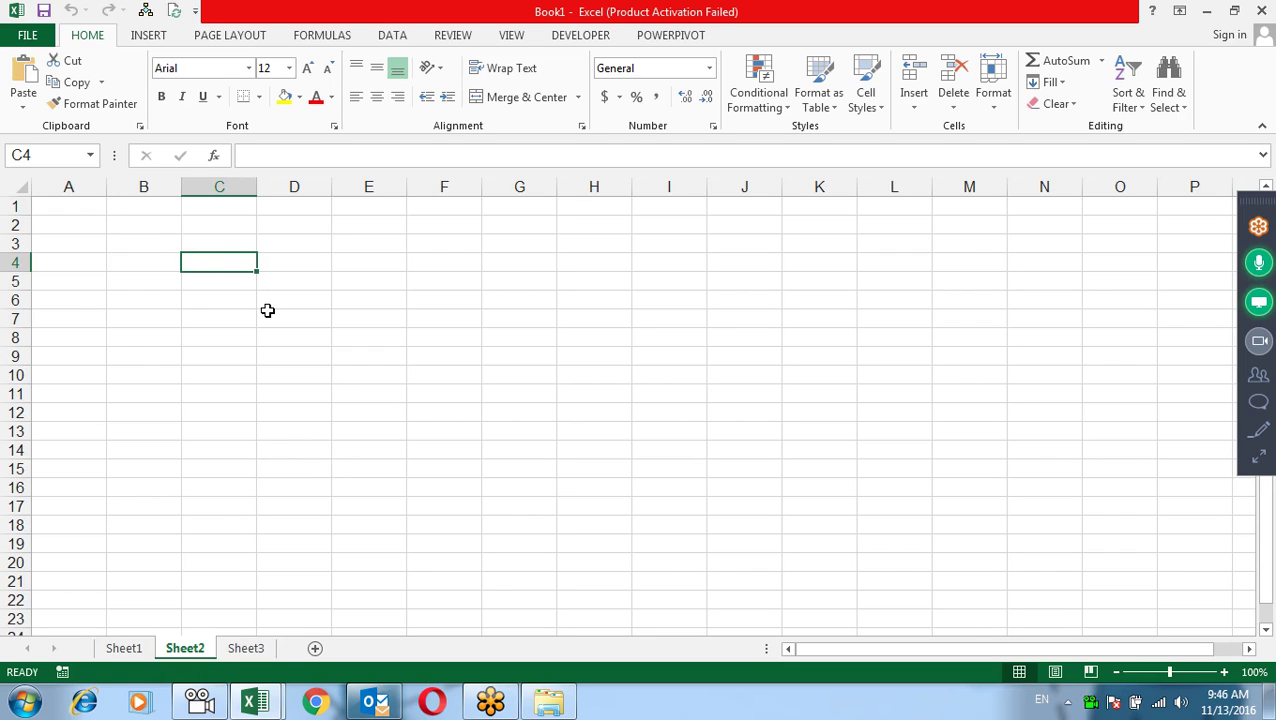
left_click(114, 652)
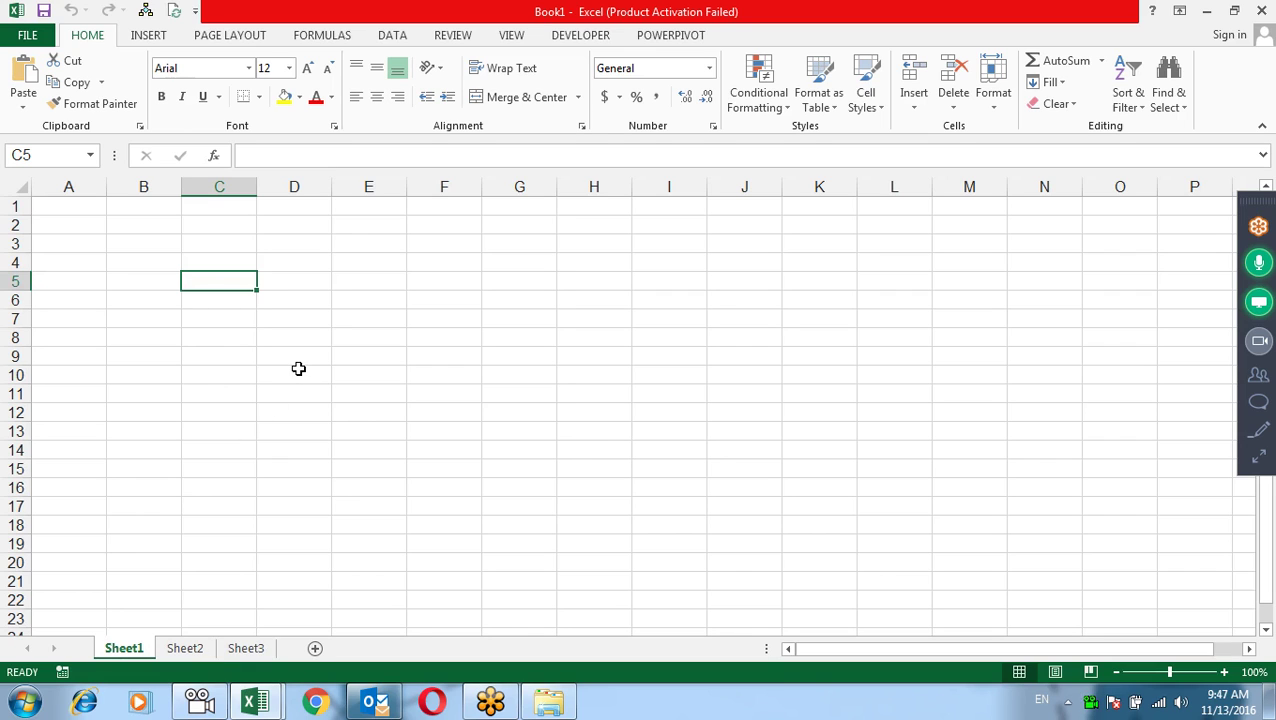
left_click(200, 648)
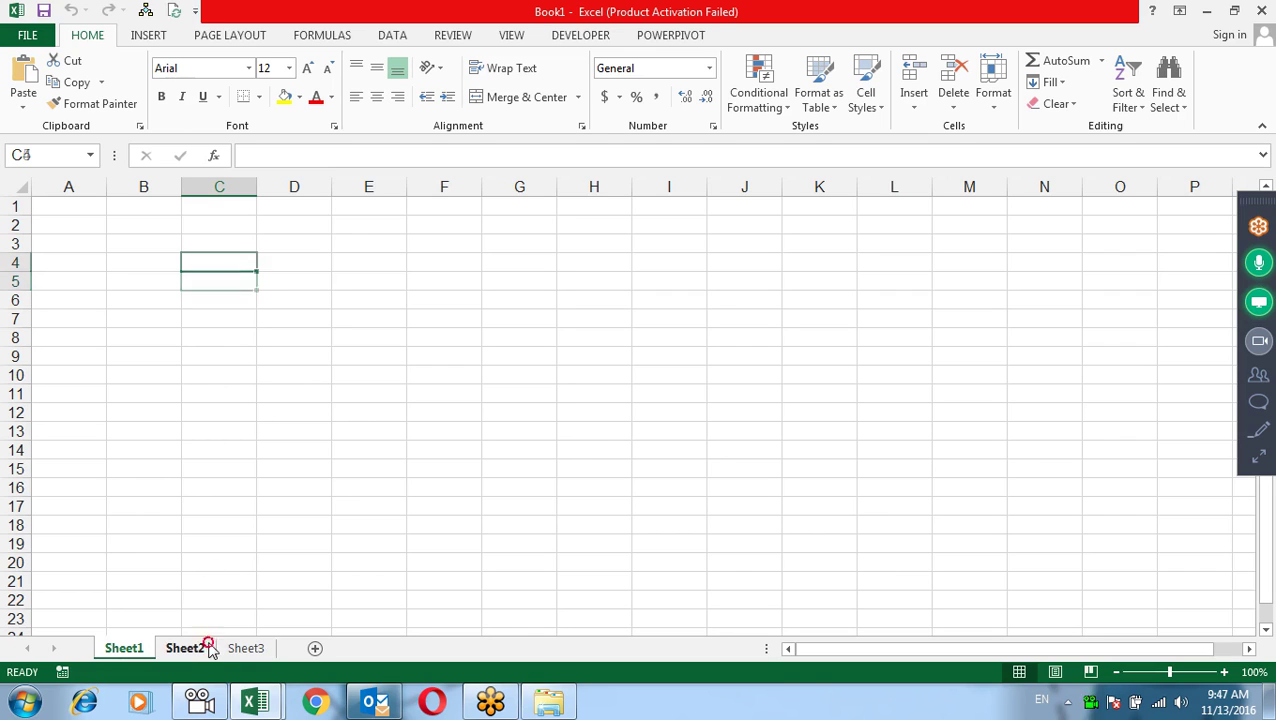
right_click(340, 308)
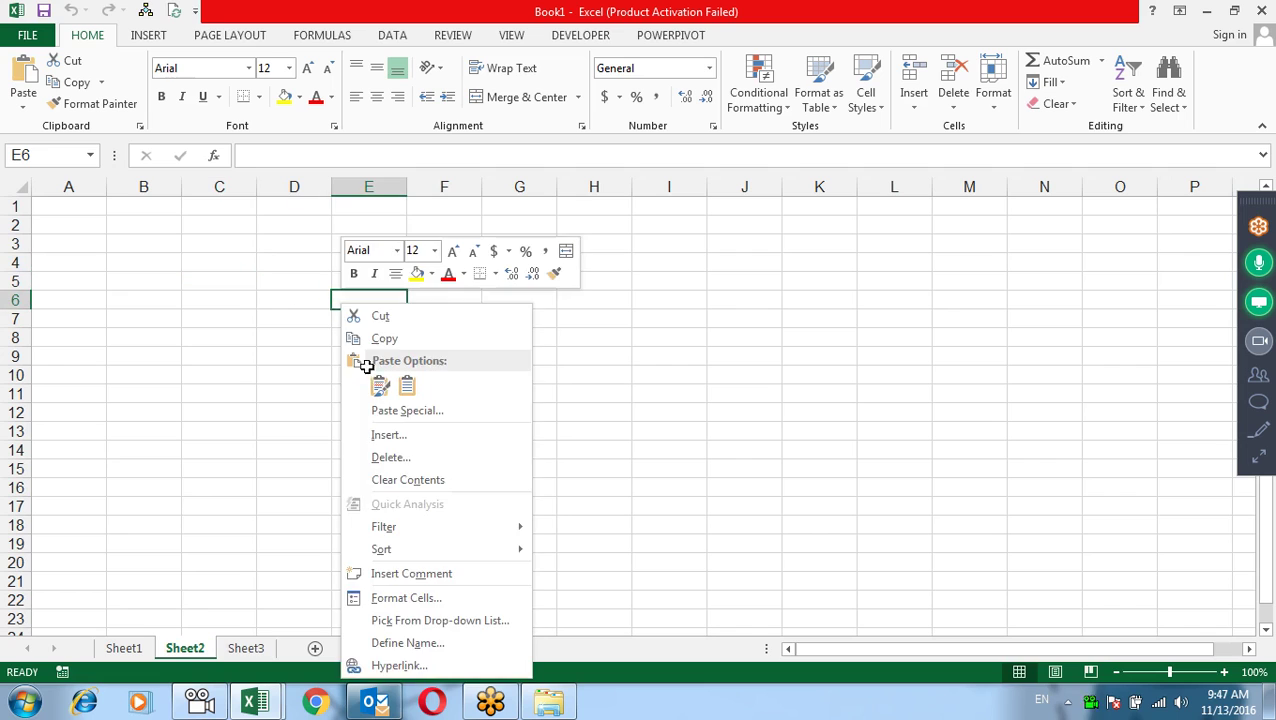
left_click(183, 395)
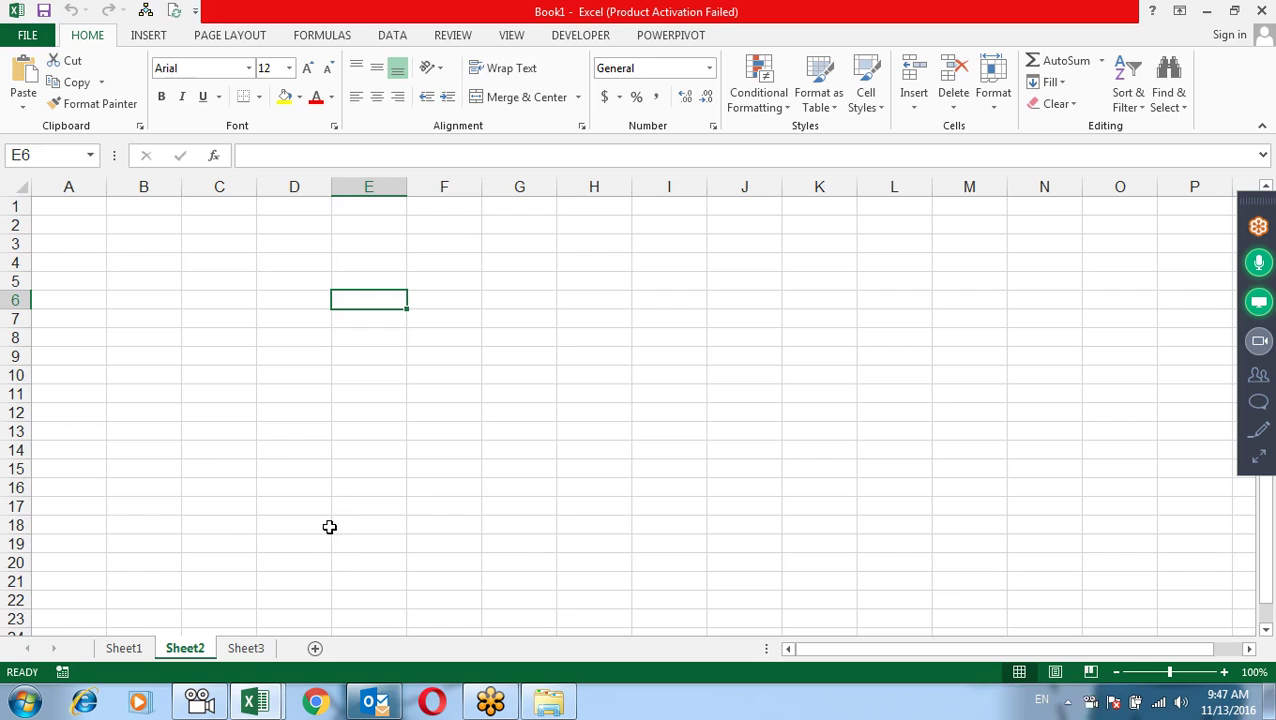
key("alt+F11")
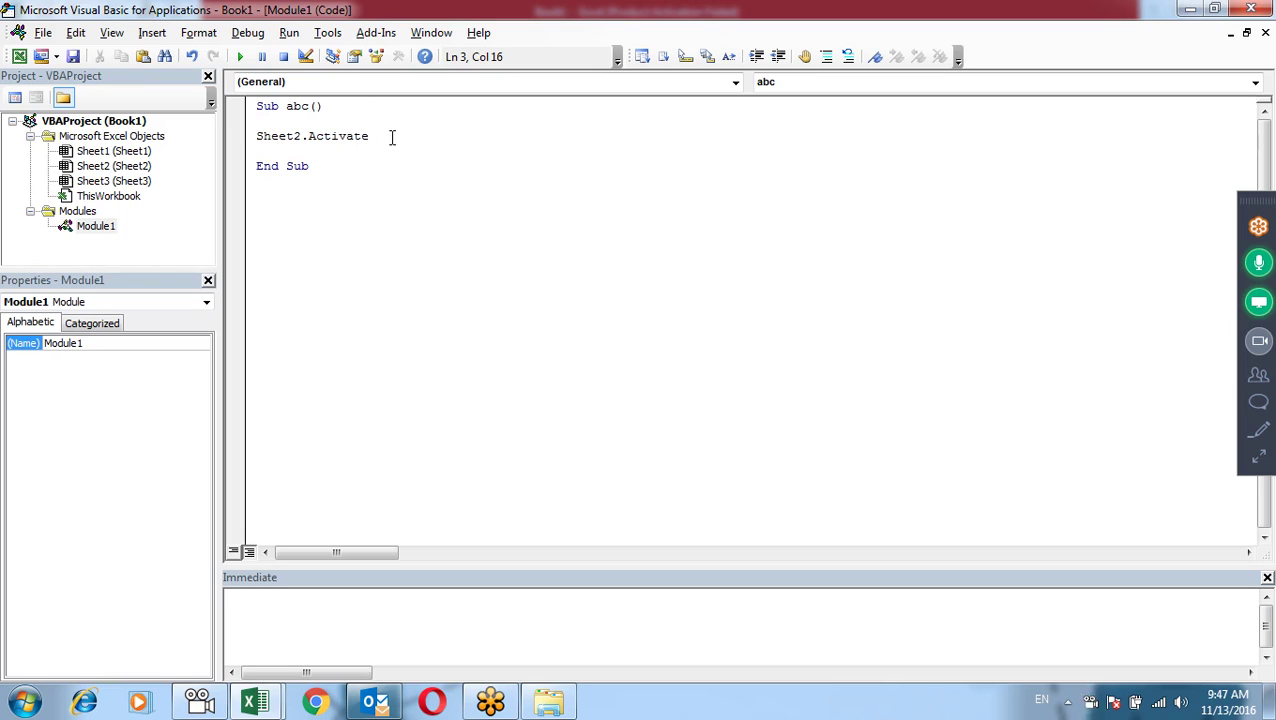
- Comment out Sheet2.Activate and add Sheets(2).Activate on a new line below
left_click(256, 131)
type("'")
key("Down")
key("Return")
key("Return")
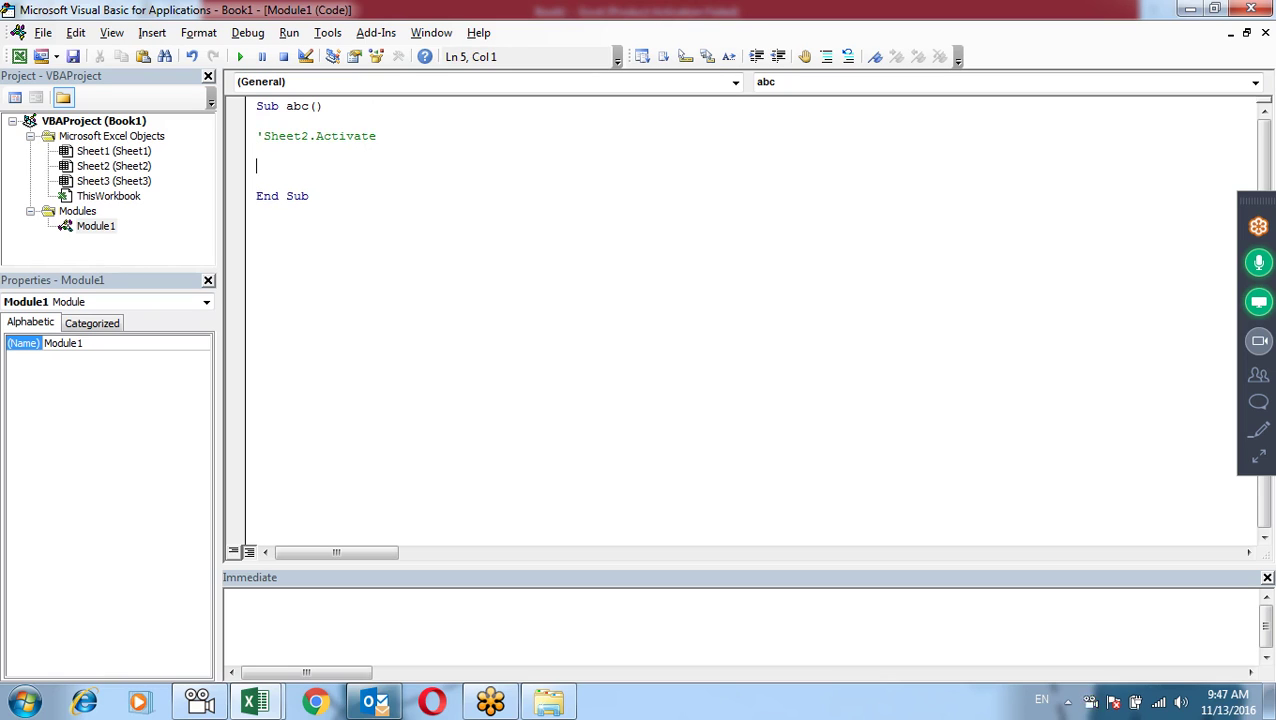
type("Sheets(")
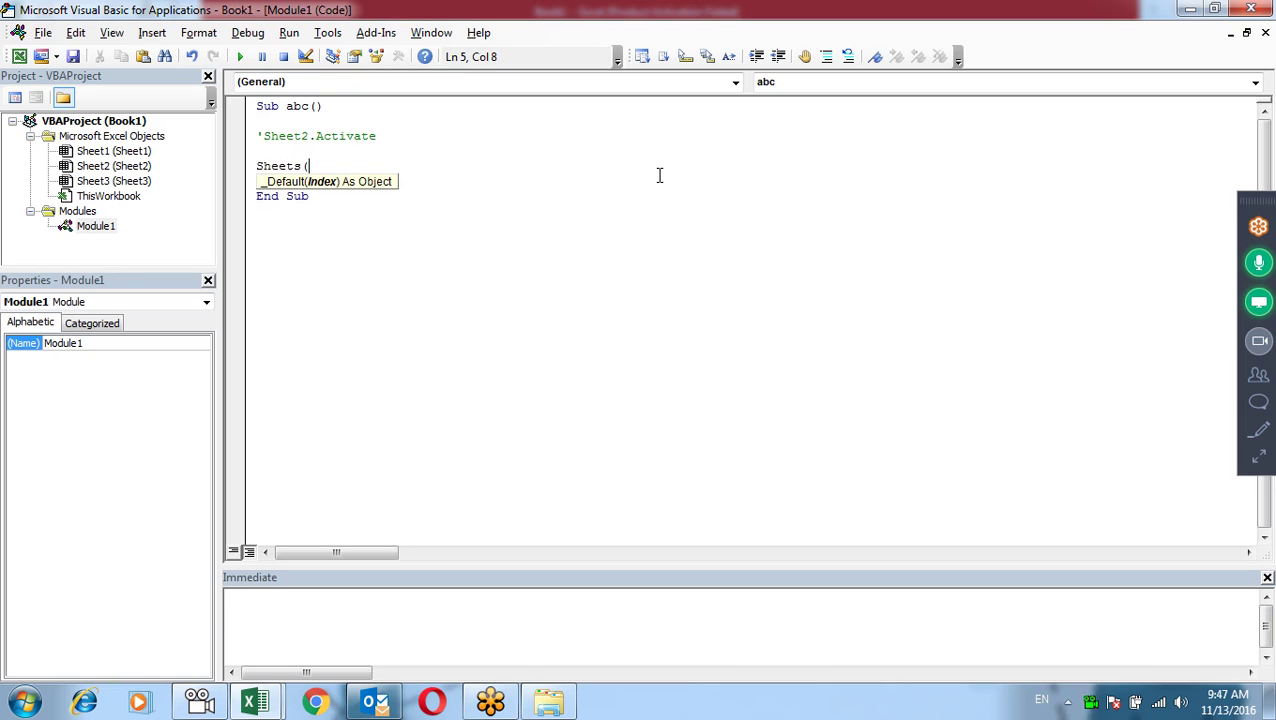
key("alt+F11")
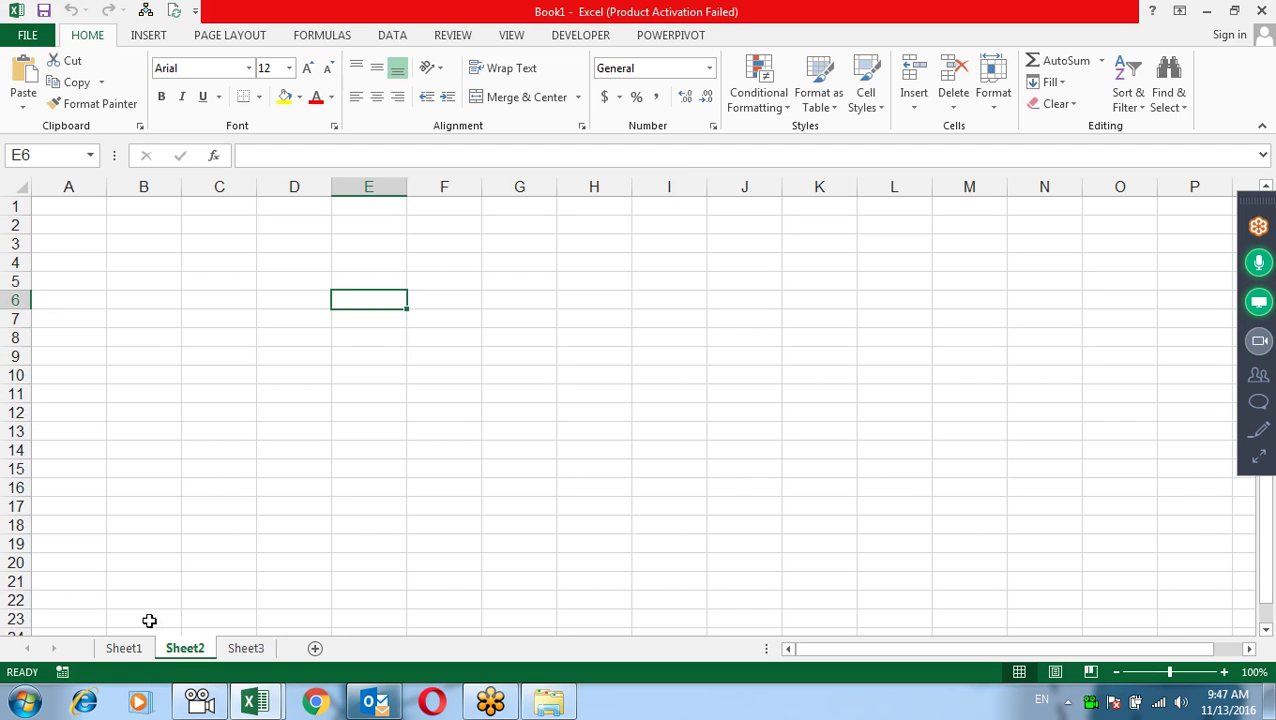
left_click(105, 646)
key("alt+F11")
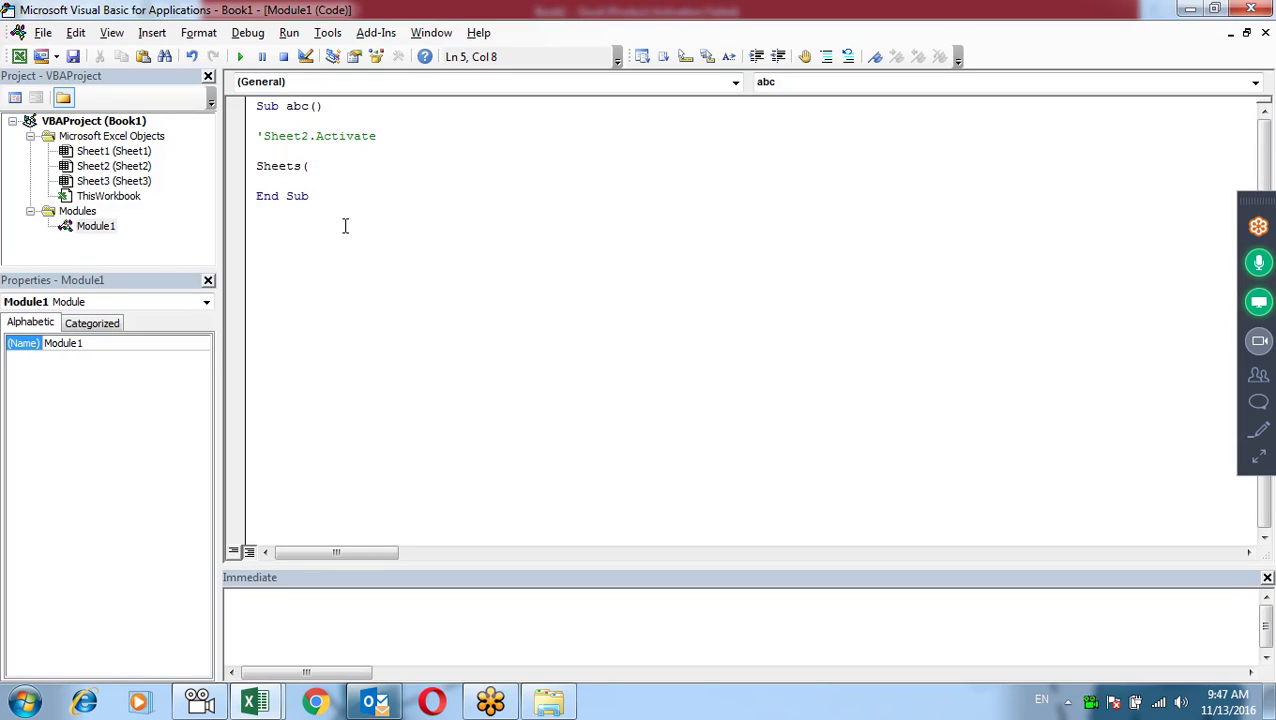
type("2)")
type(".activate")
key("Return")
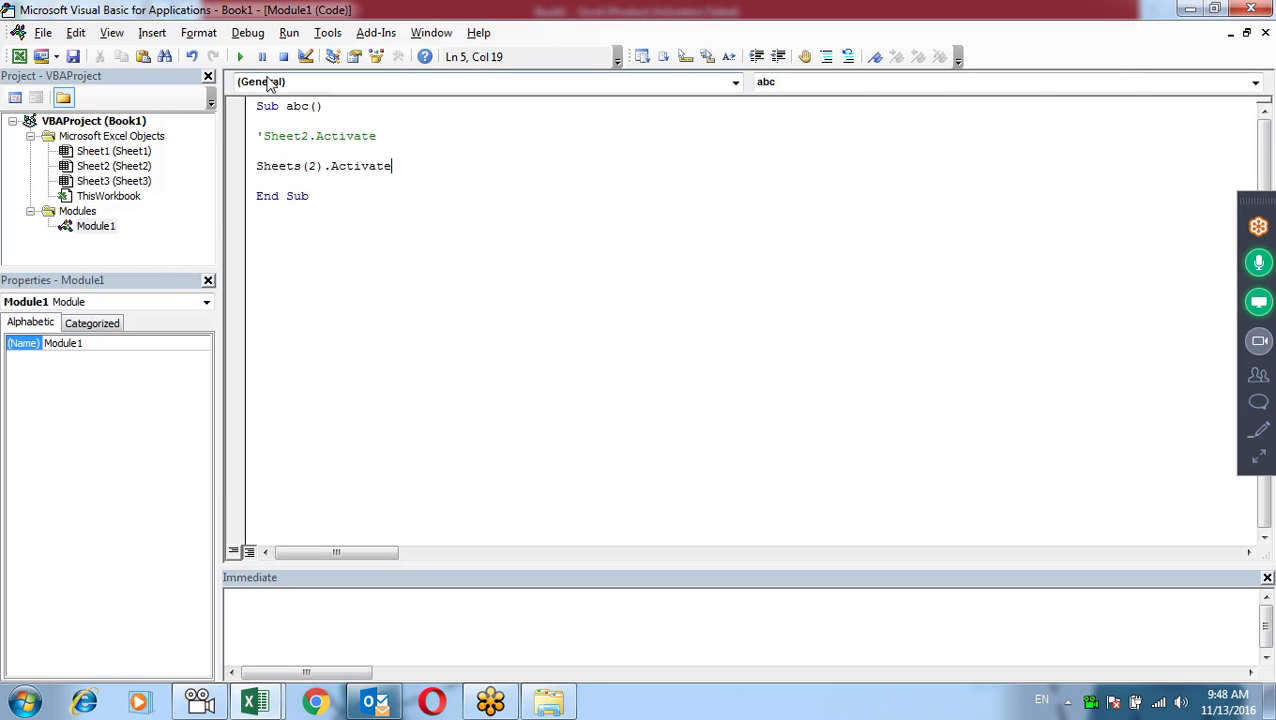
- Run abc, confirm Sheet2 comes up, then switch back to Sheet1
key("alt+F11")
key("alt+Tab")
left_click(239, 56)
key("alt+F11")
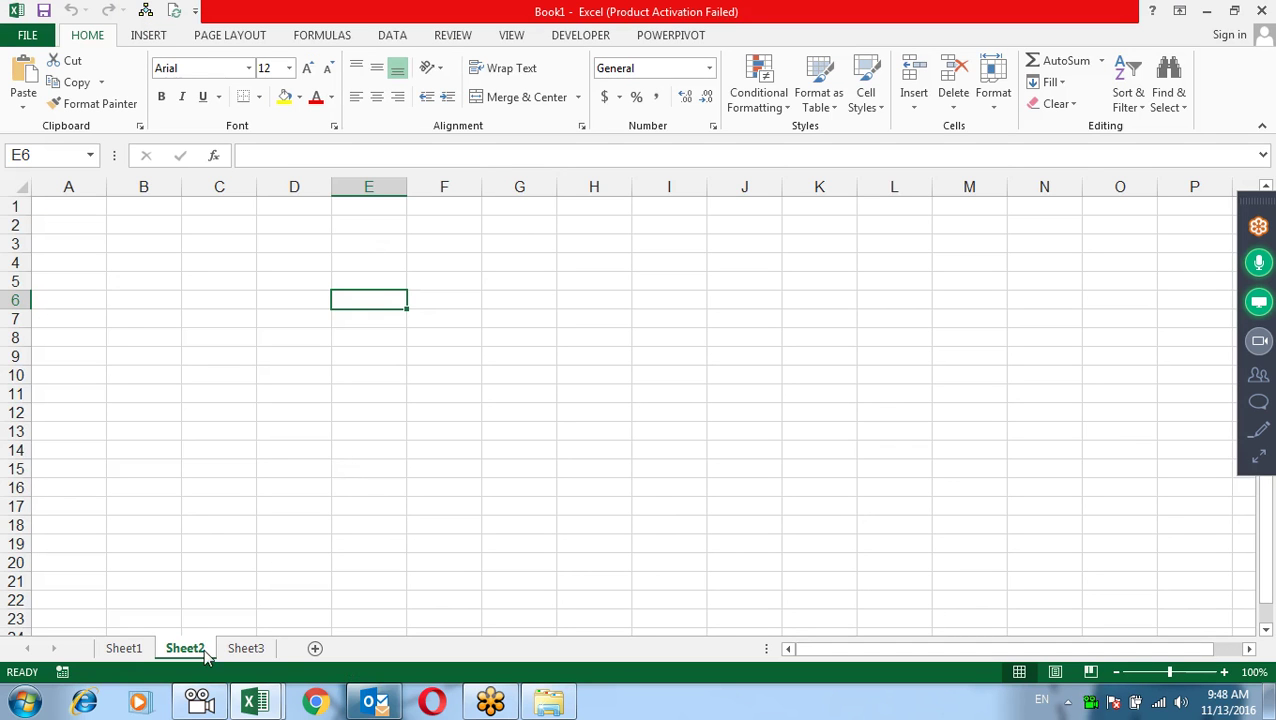
left_click(133, 649)
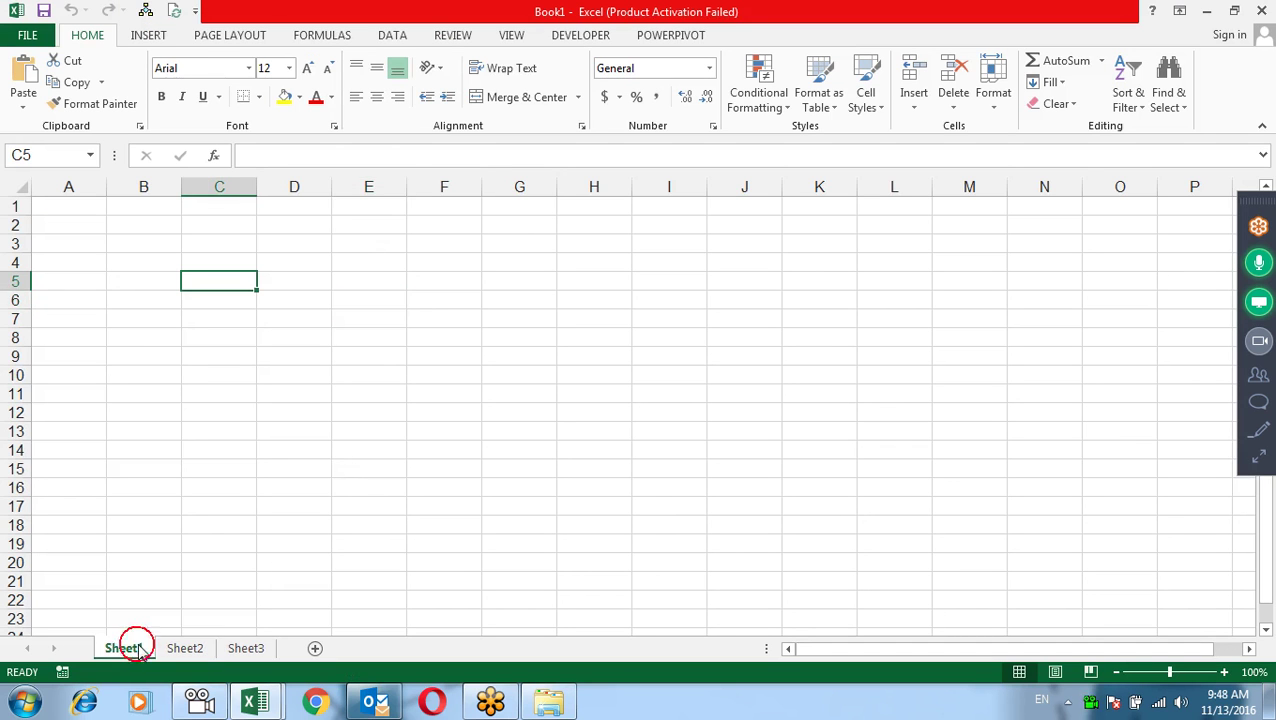
key("alt+F11")
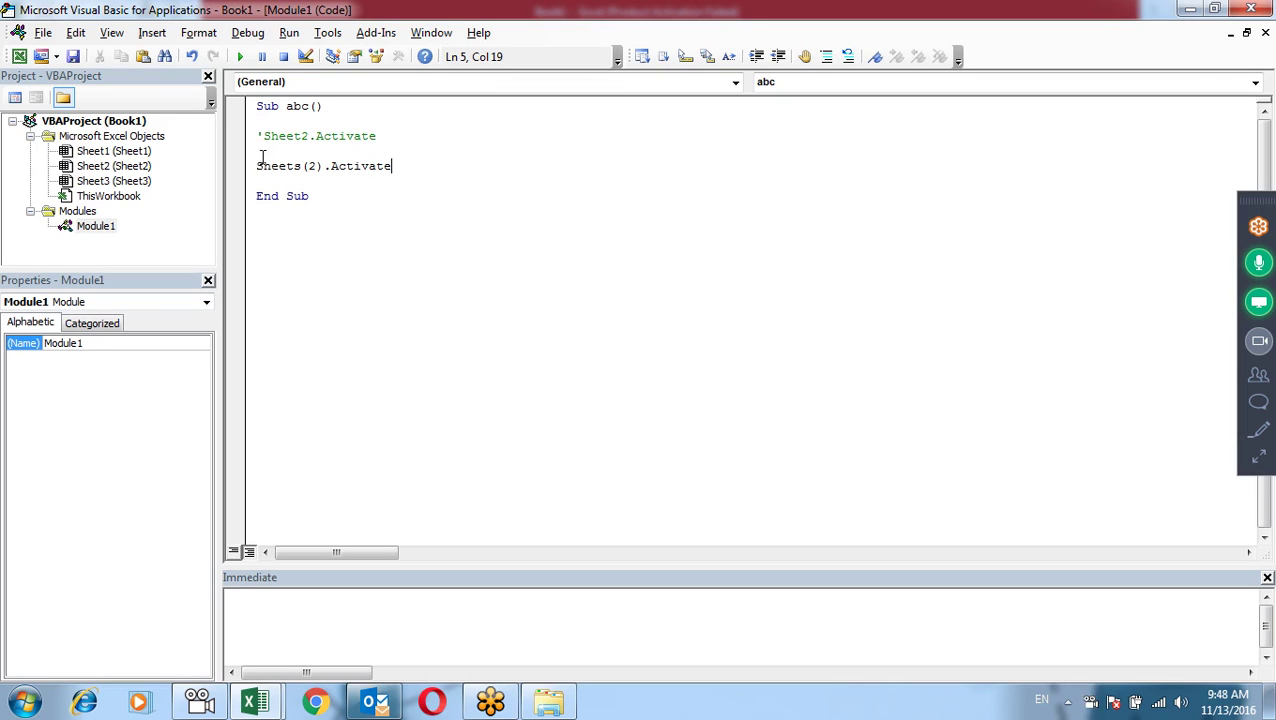
- Comment out Sheets(2).Activate and add Sheets("Sheet2").Activate beneath it
left_click(259, 165)
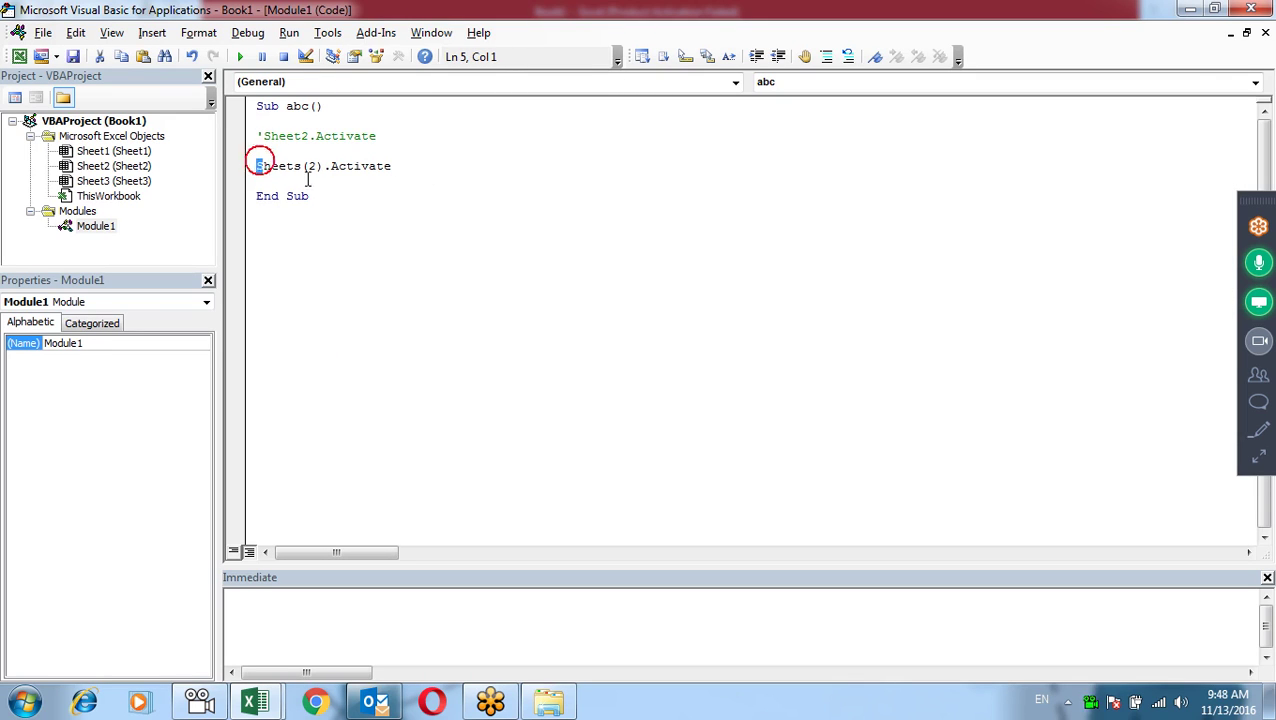
left_click(255, 162)
type("'")
key("Down")
key("Return")
key("Return")
key("Up")
type("Sheets(")
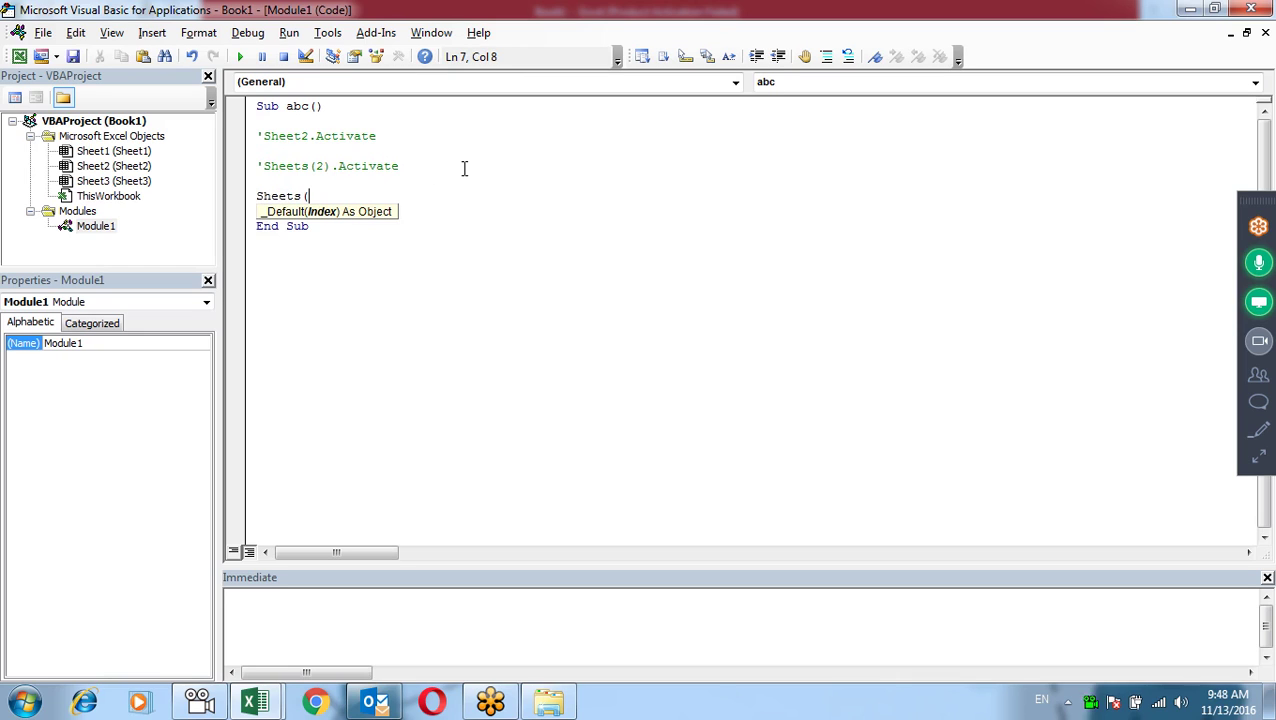
type("\"Sheet2\")")
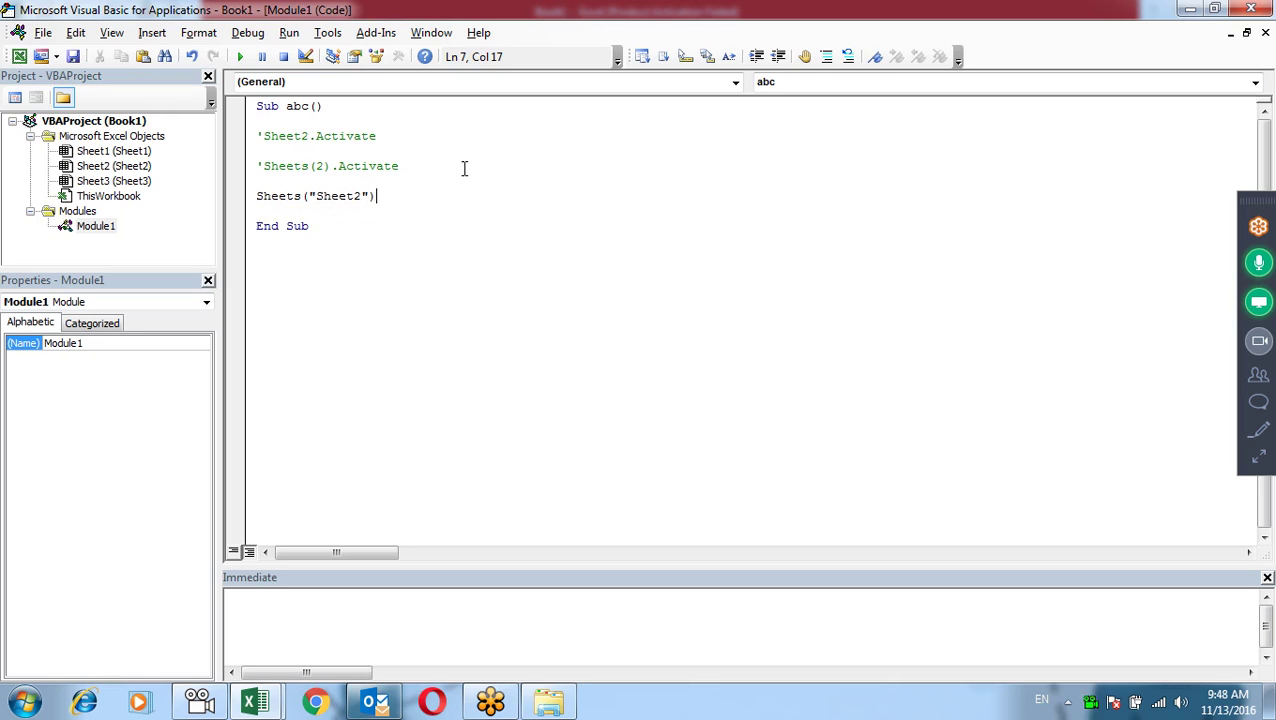
type(".activate")
key("Down")
key("Up")
- Run abc to activate Sheet2, then return to Sheet1
key("alt+F11")
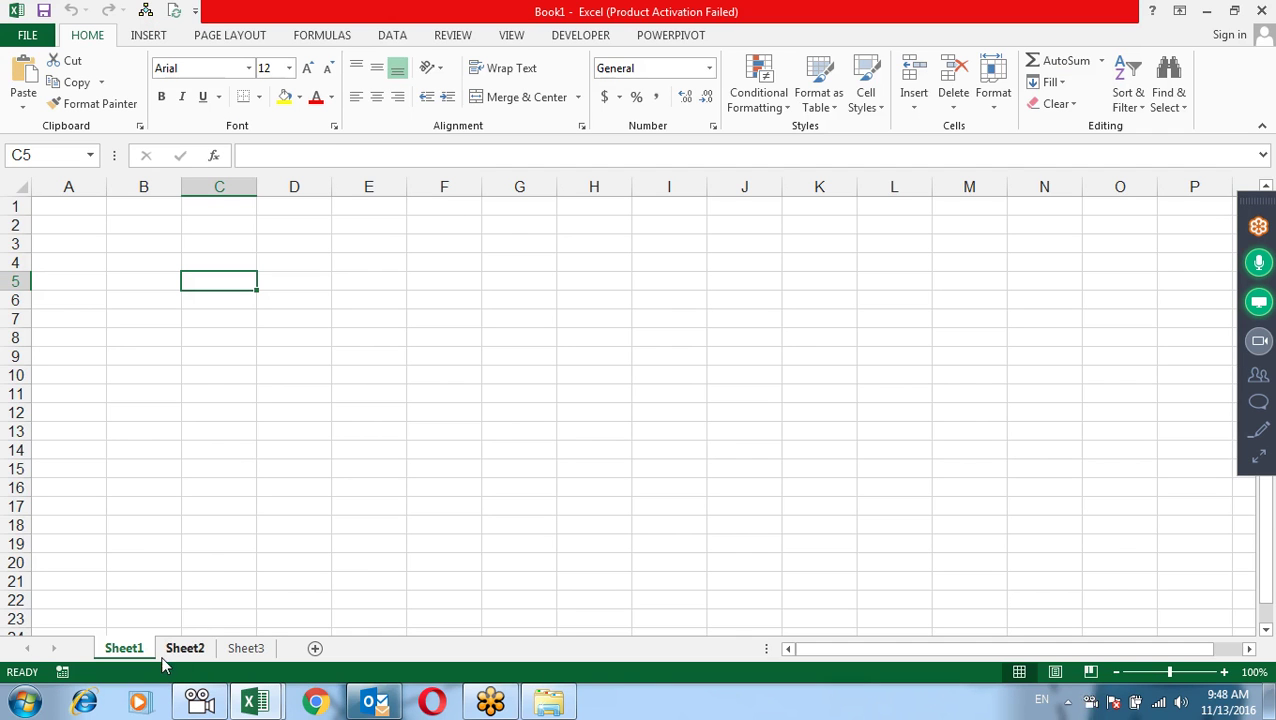
key("alt+F11")
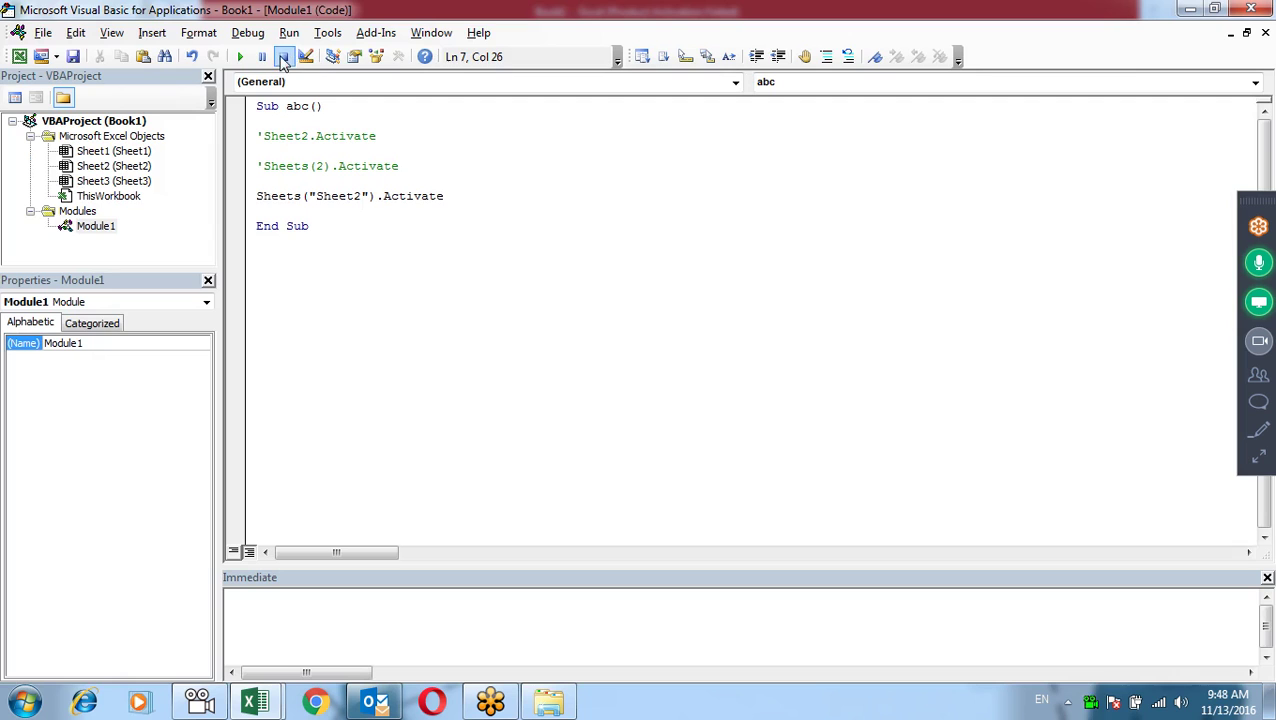
left_click(240, 56)
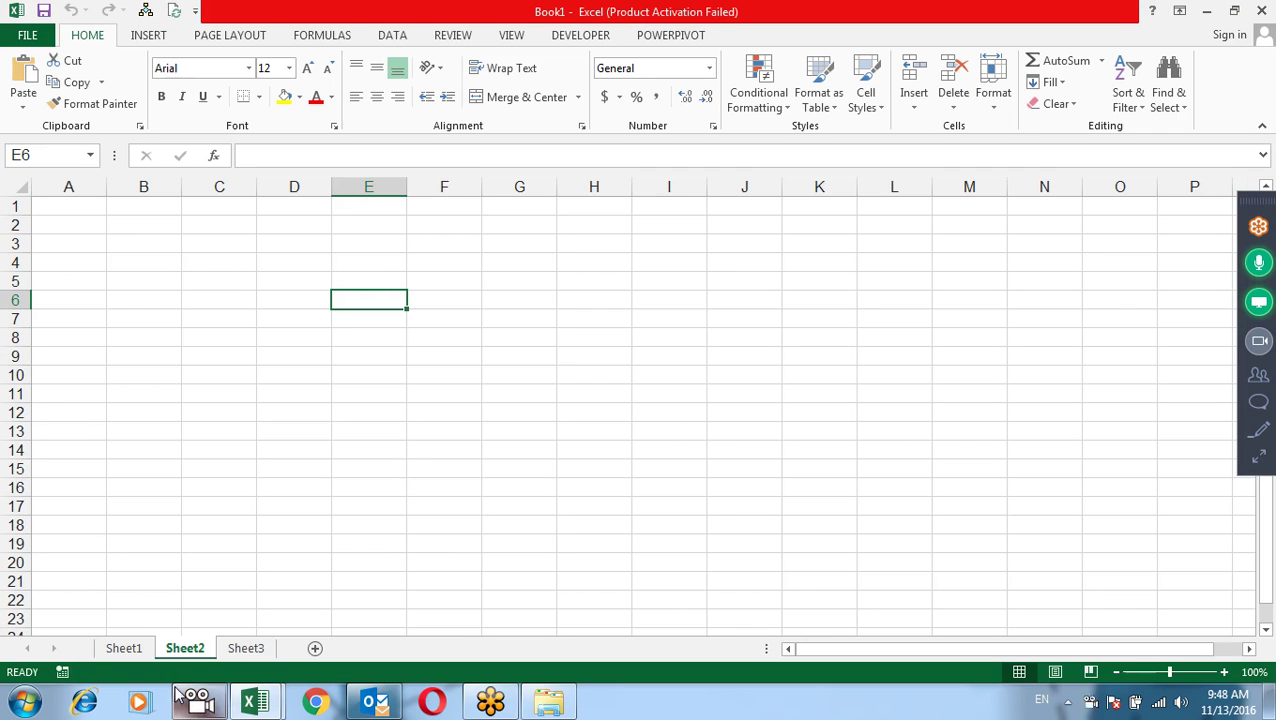
left_click(135, 648)
key("alt+F11")
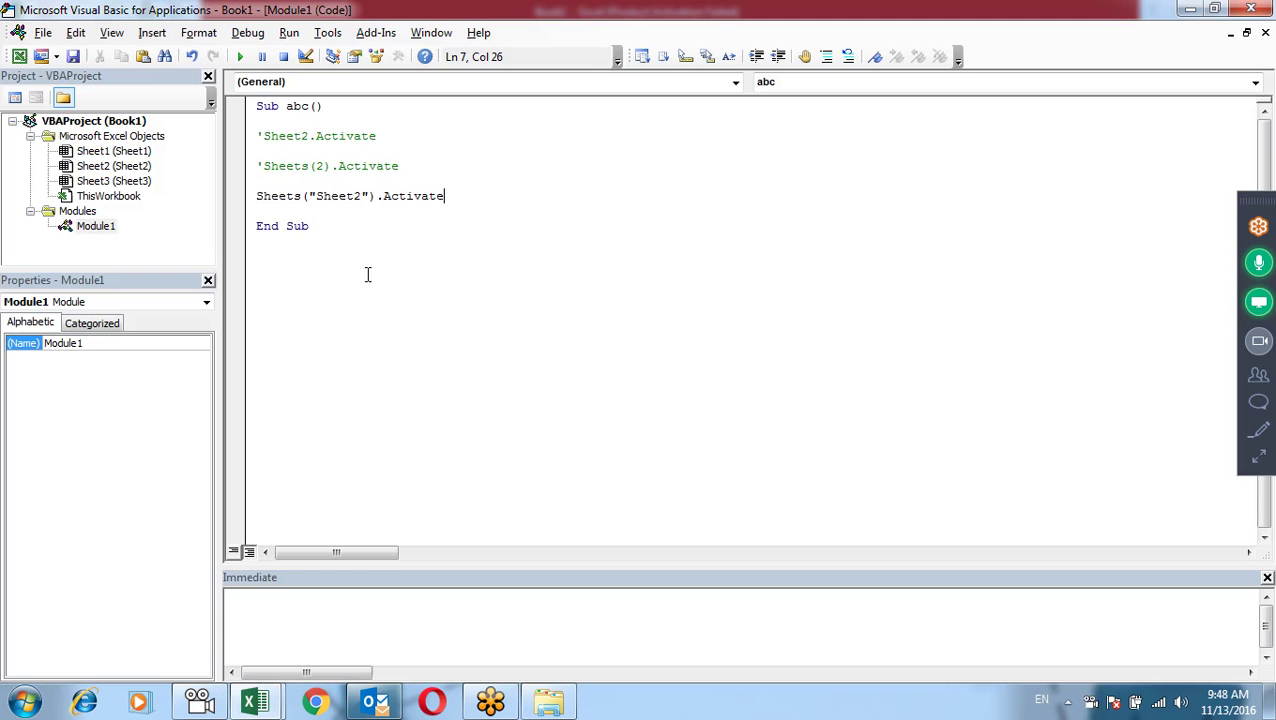
- Comment out the Sheets("Sheet2").Activate line
left_click(258, 197)
type("'")
key("Down")
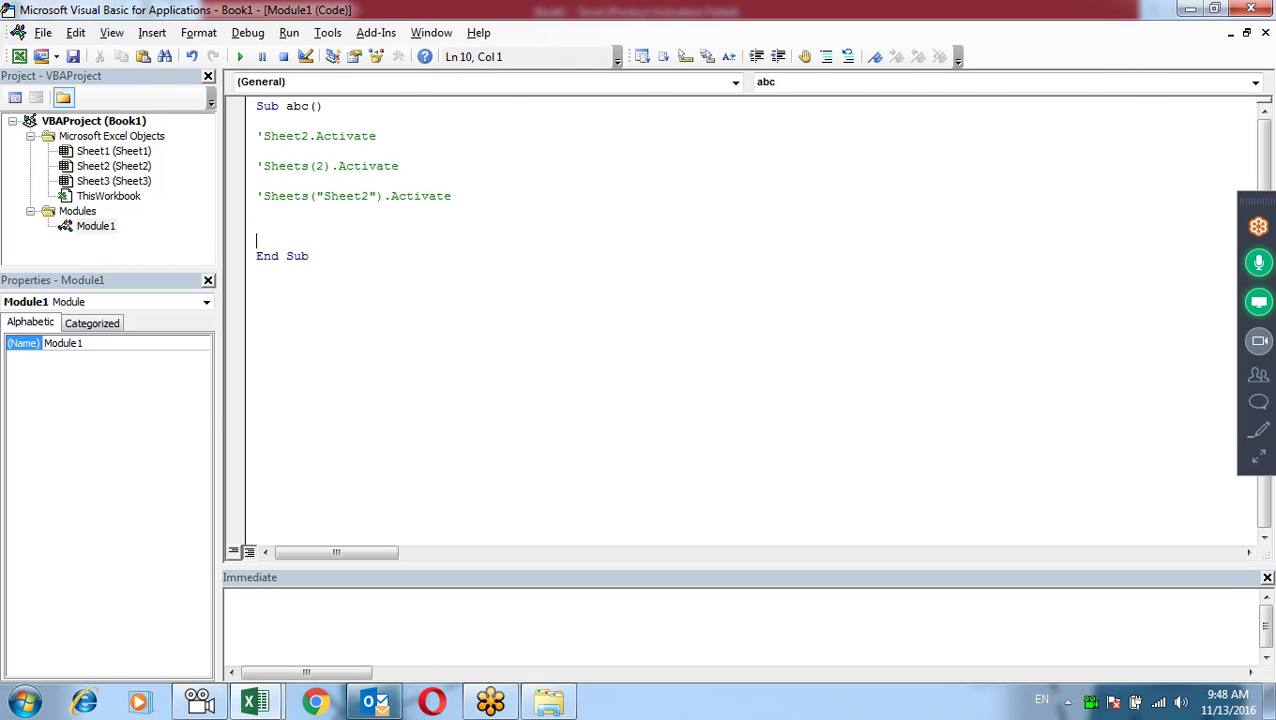
key("alt+F11")
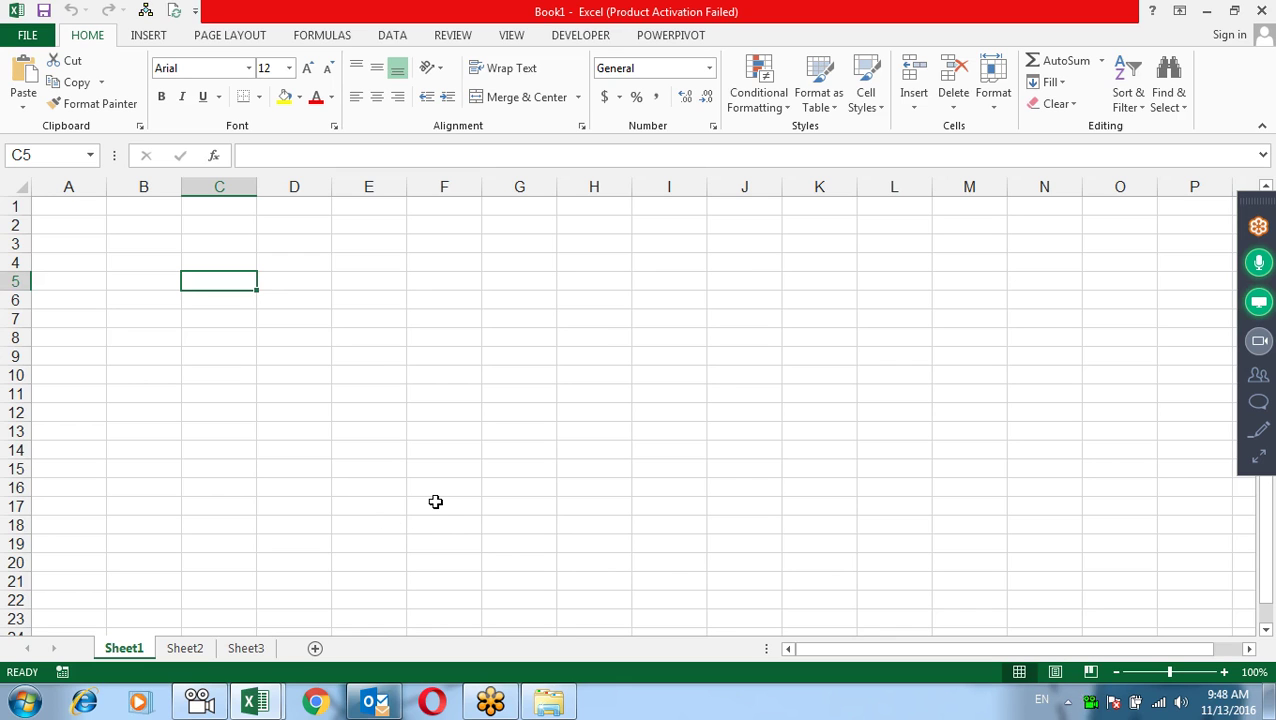
key("alt+F11")
- Add the line ActiveSheet.Name = "Sh1" to Sub abc
left_click(306, 218)
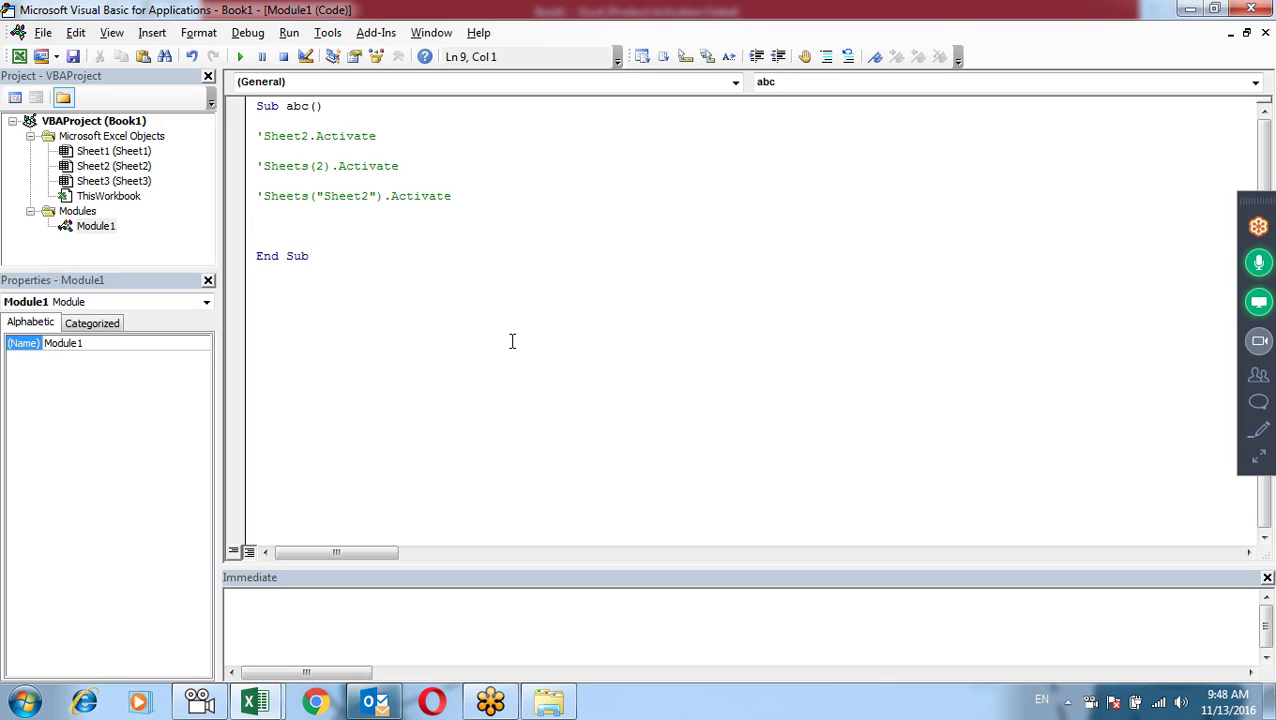
type("Activesheet")
type("(")
key("BackSpace")
type(".")
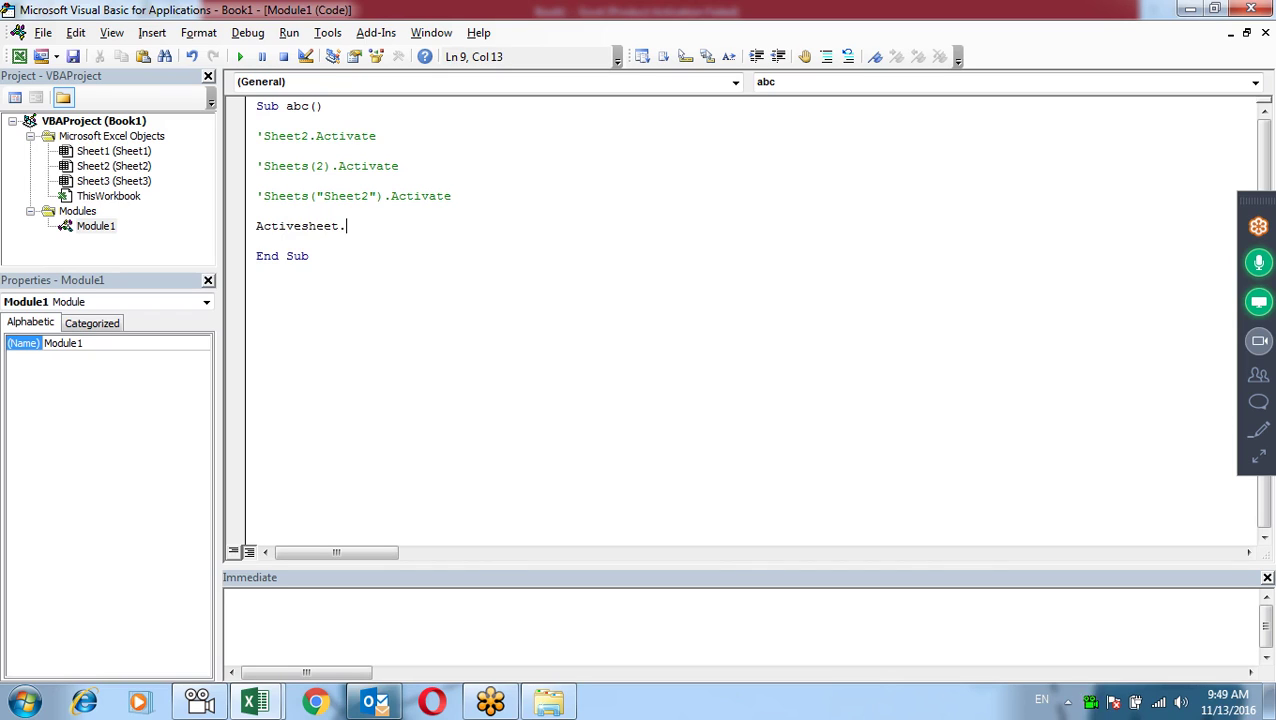
key("BackSpace")
key("Down")
key("Up")
type(".")
type("Name")
type(" = \"")
key("alt+F11")
key("alt+F11")
type("Sh1")
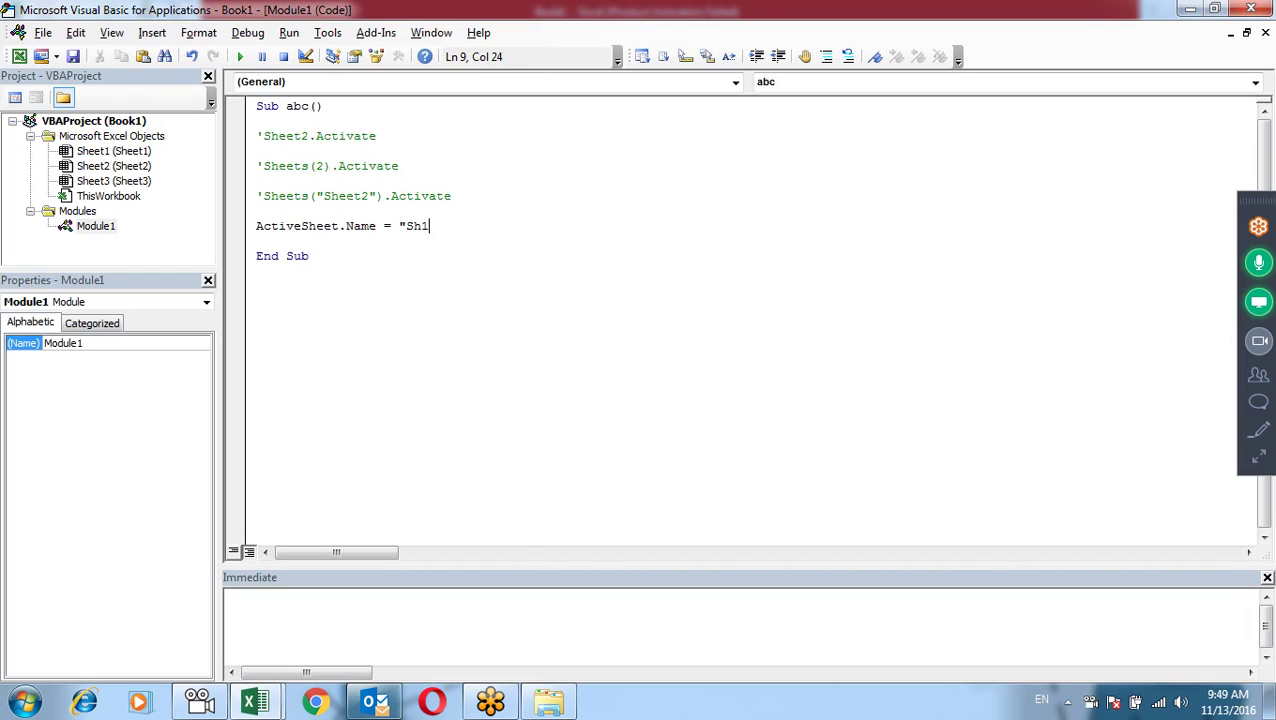
type("\"")
left_click(257, 240)
- Run abc to rename the active sheet to Sh1, then comment out that line
left_click(249, 58)
key("alt+F11")
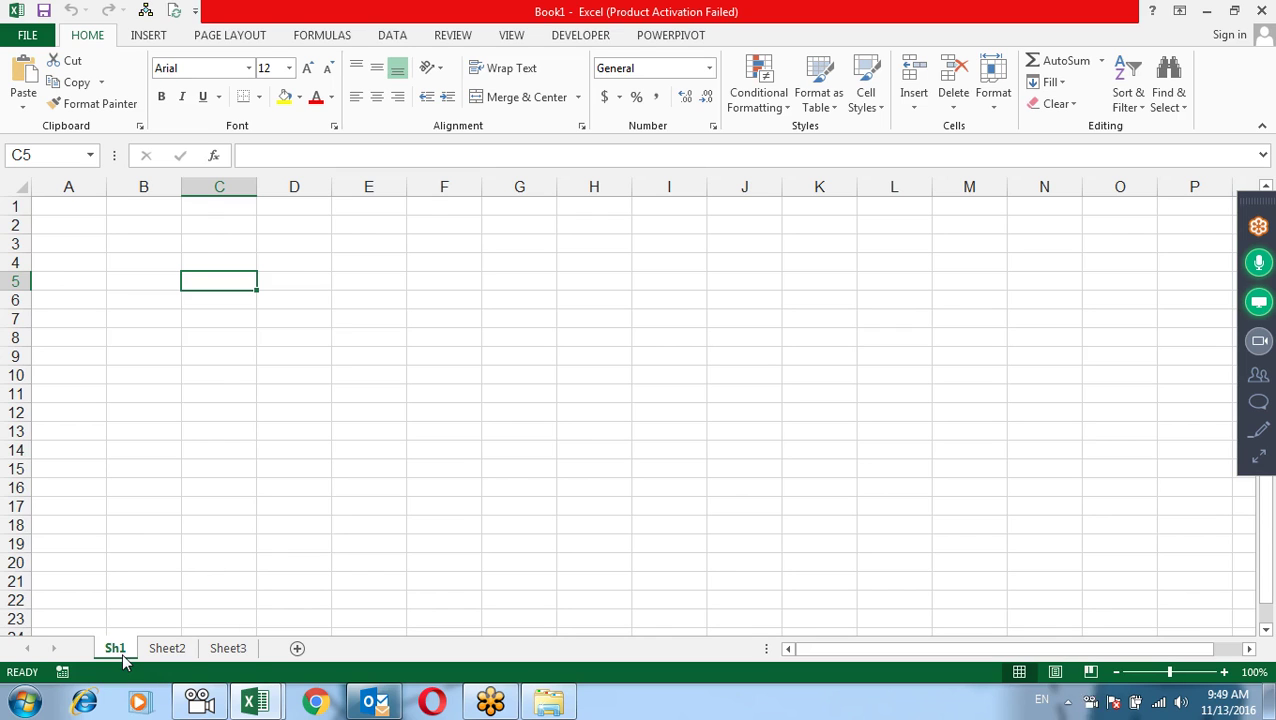
key("alt+F11")
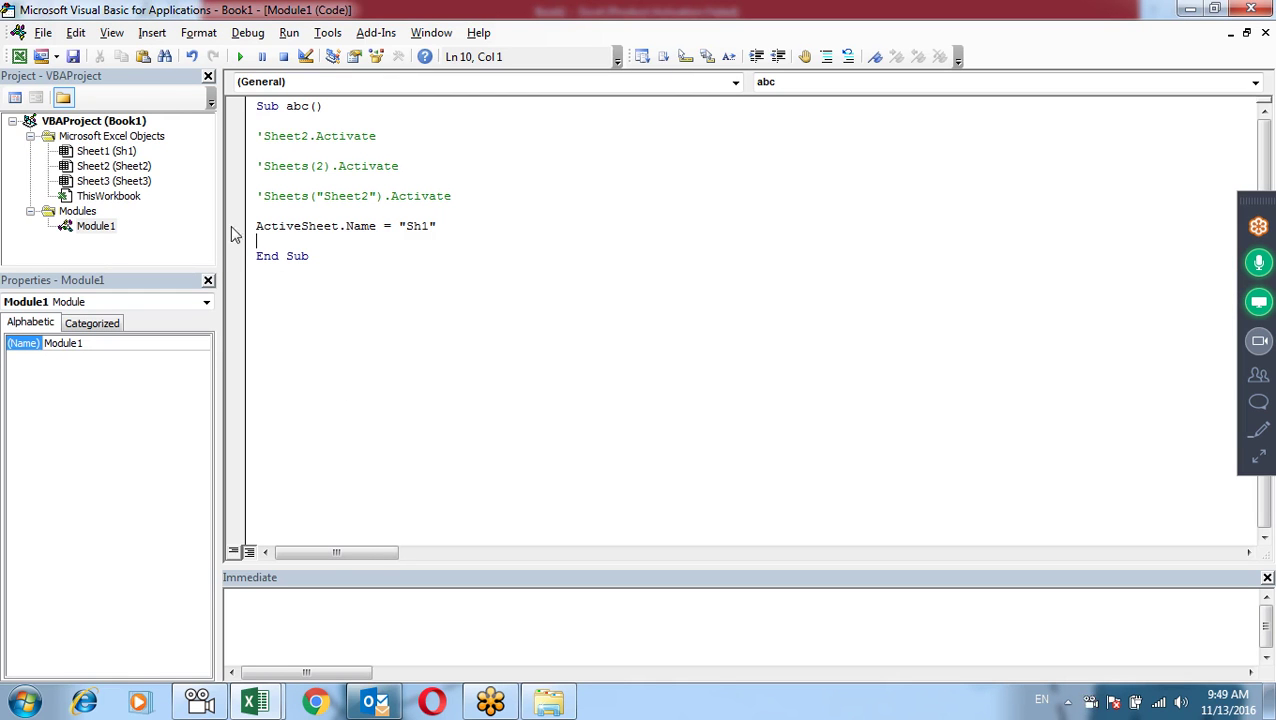
left_click(257, 226)
type("'")
left_click(257, 241)
- Add a blank line and review the three earlier sheet-activation examples
key("Return")
key("Return")
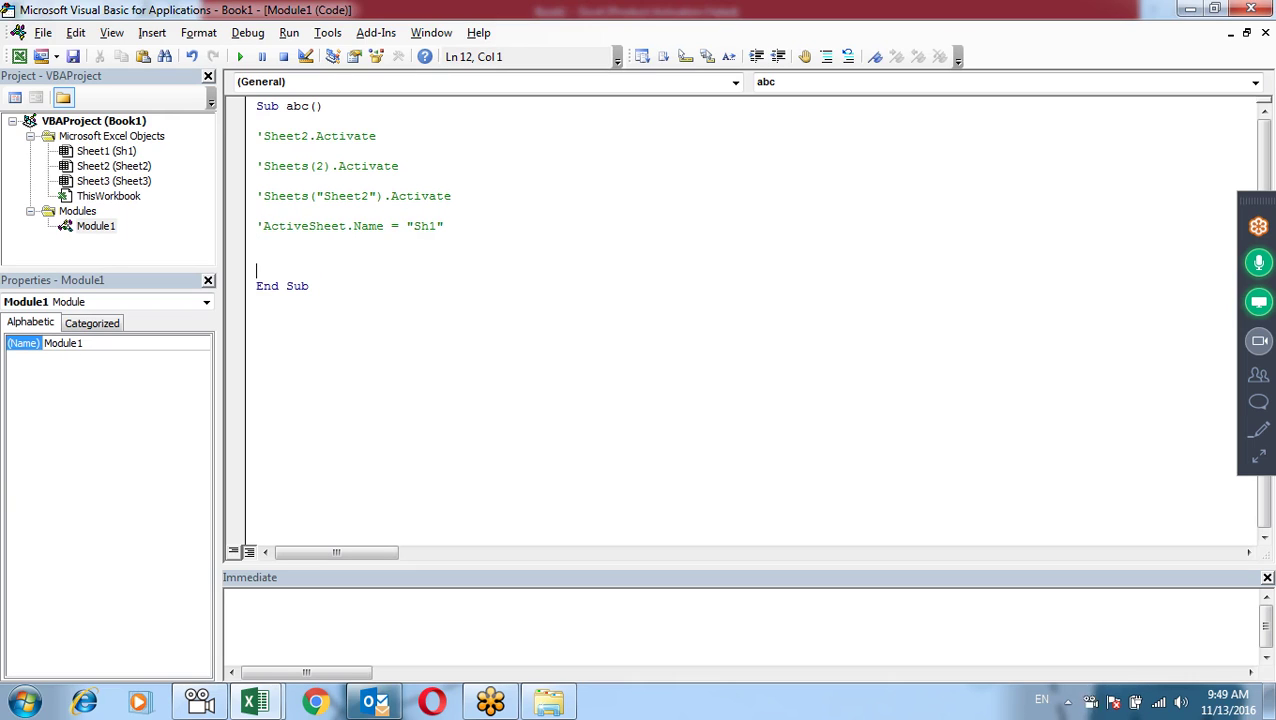
left_click(257, 241)
left_click(301, 136)
left_click(320, 165)
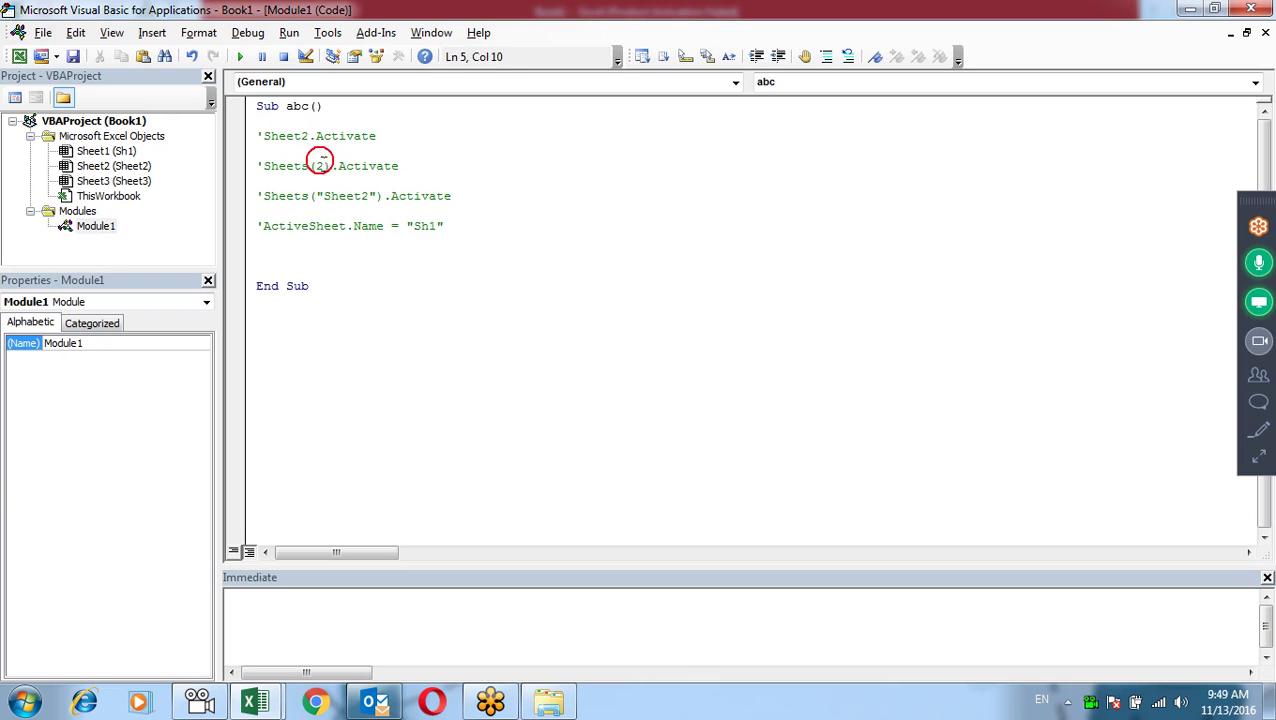
left_click(287, 196)
left_click_drag(322, 196, 360, 196)
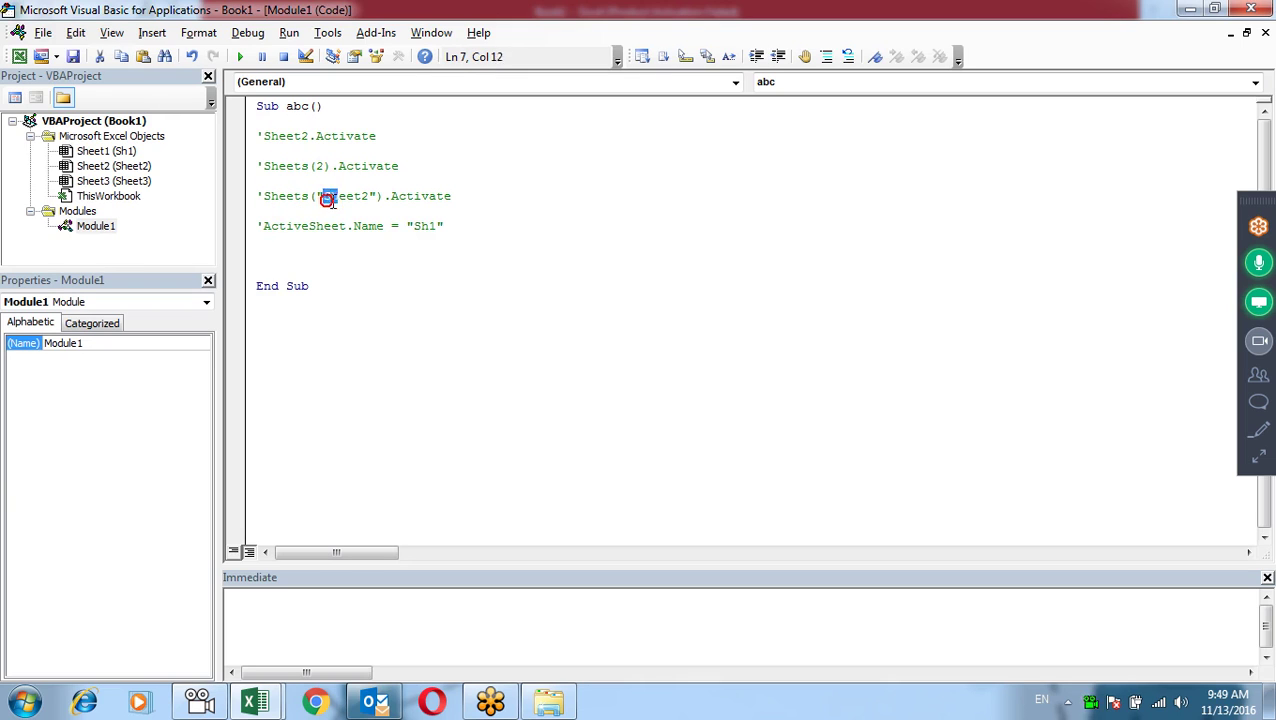
left_click(304, 252)
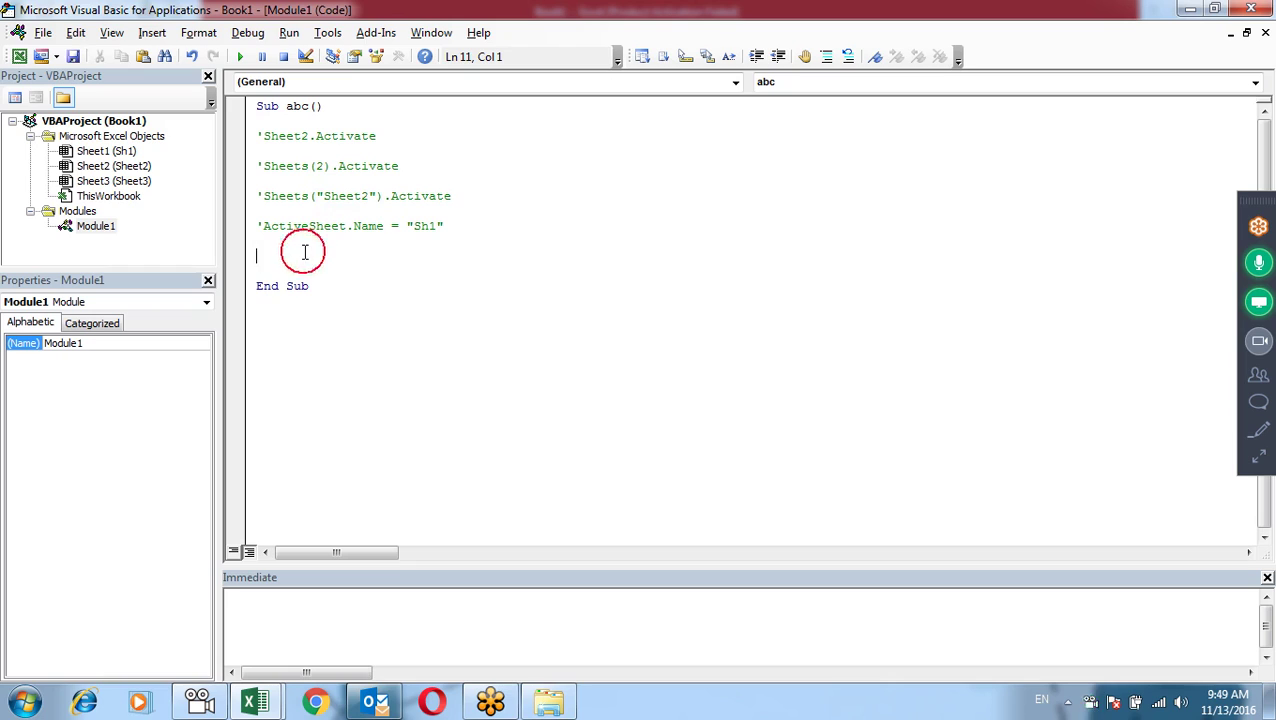
- Begin a Worksheets. line, browsing its member list and dismissing the compile error
type("worksheet")
type("(")
key("BackSpace")
type("s.")
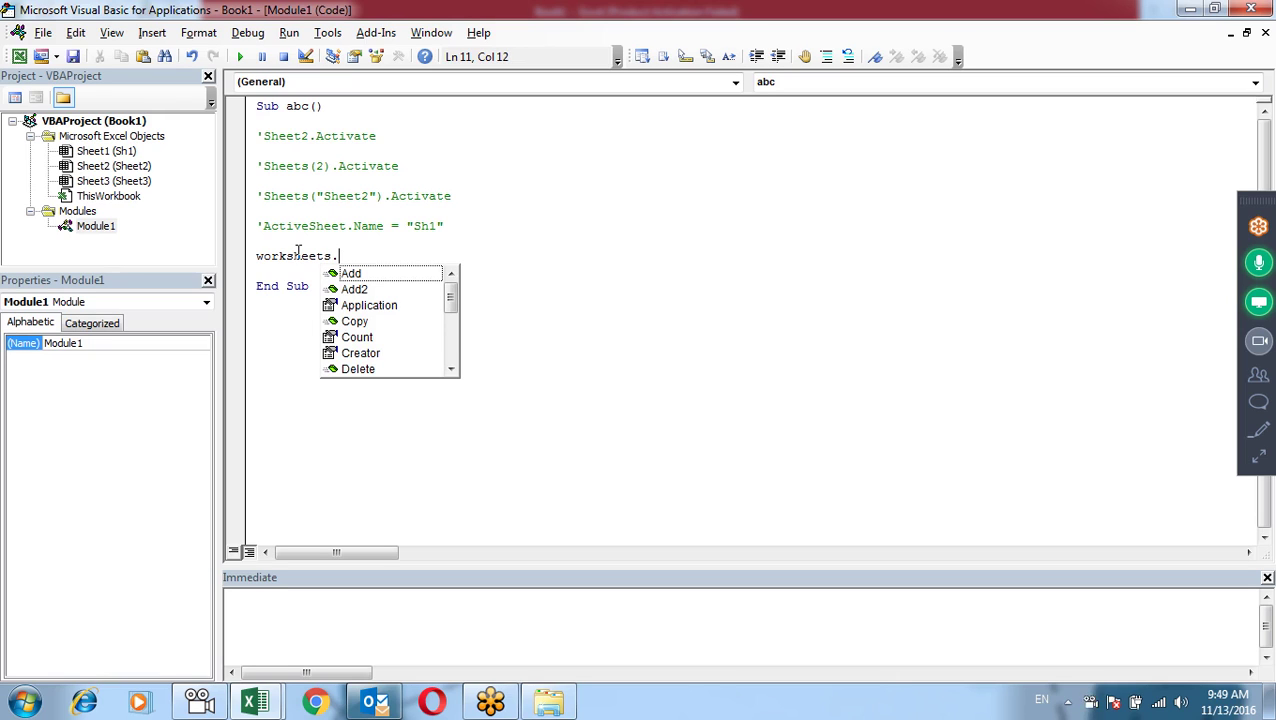
key("Down")
key("Down")
key("Down")
key("Down")
key("Down")
key("Down")
key("Down")
key("Down")
key("Down")
key("Down")
key("Down")
key("Up")
key("Up")
key("Up")
key("Up")
key("Up")
key("Up")
key("Up")
key("Up")
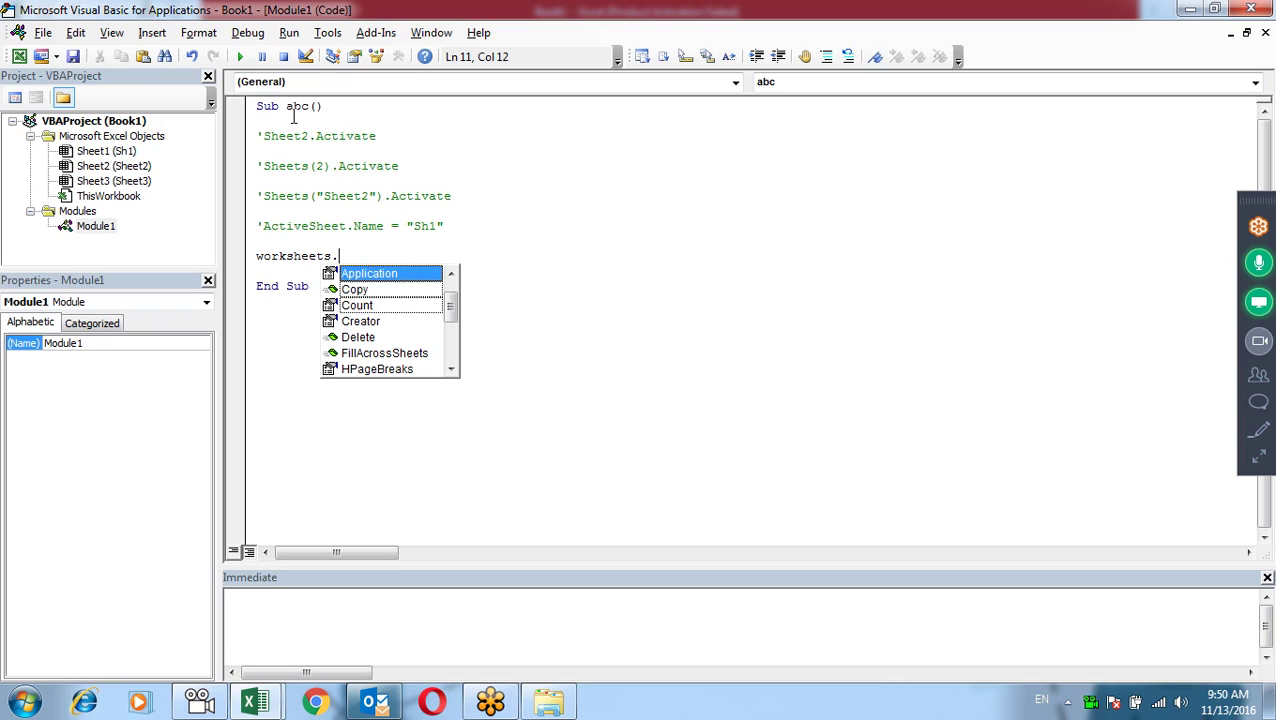
left_click(270, 143)
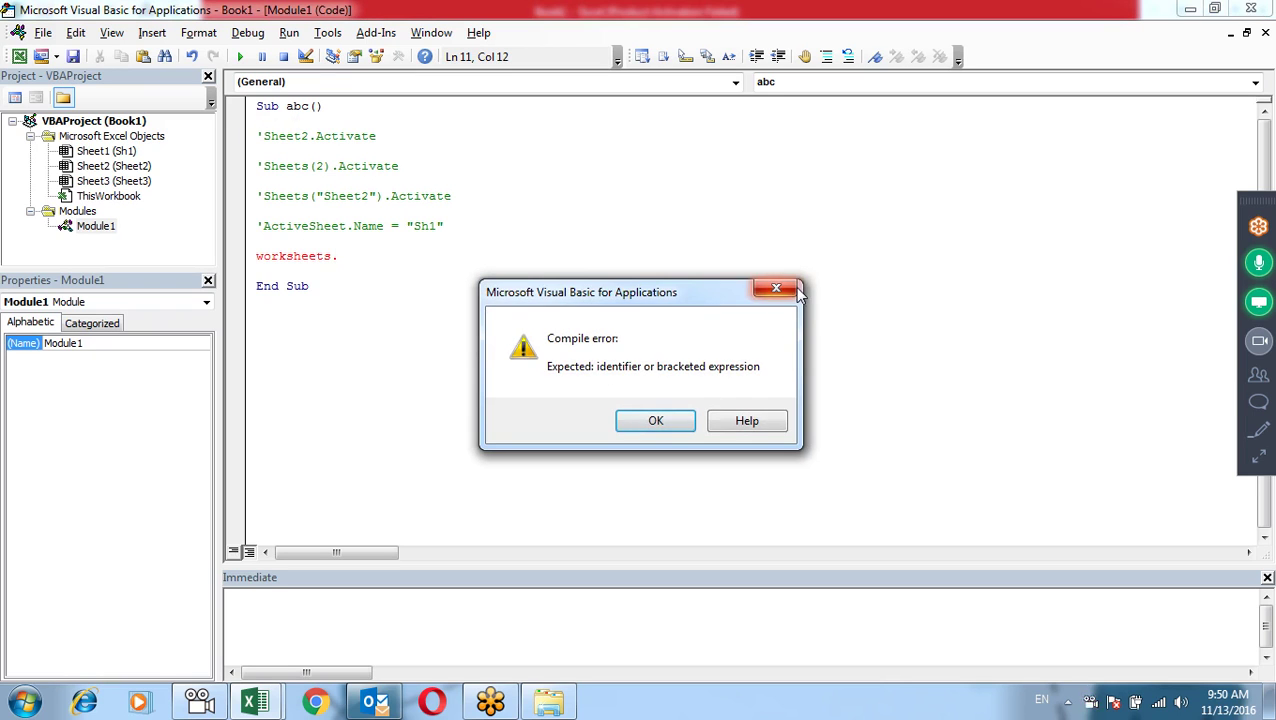
left_click(795, 287)
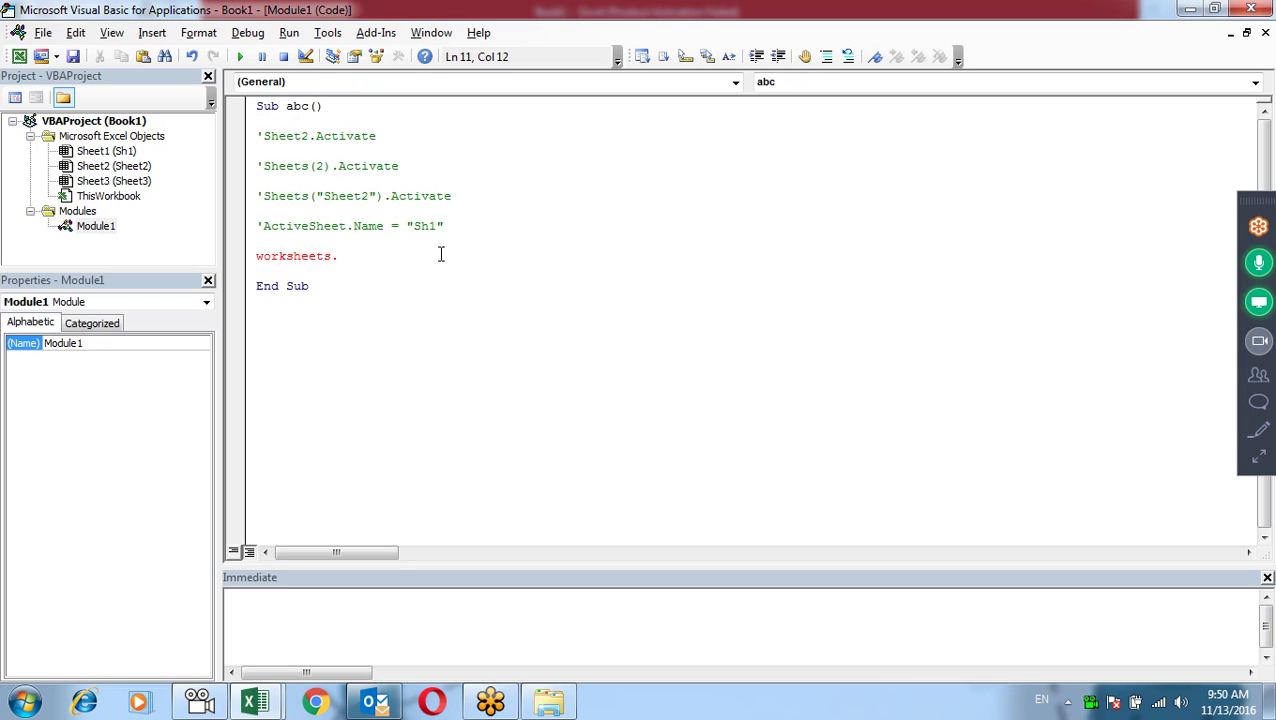
- Complete the line as Worksheets("Sheet2").Activate
key("BackSpace")
type(".")
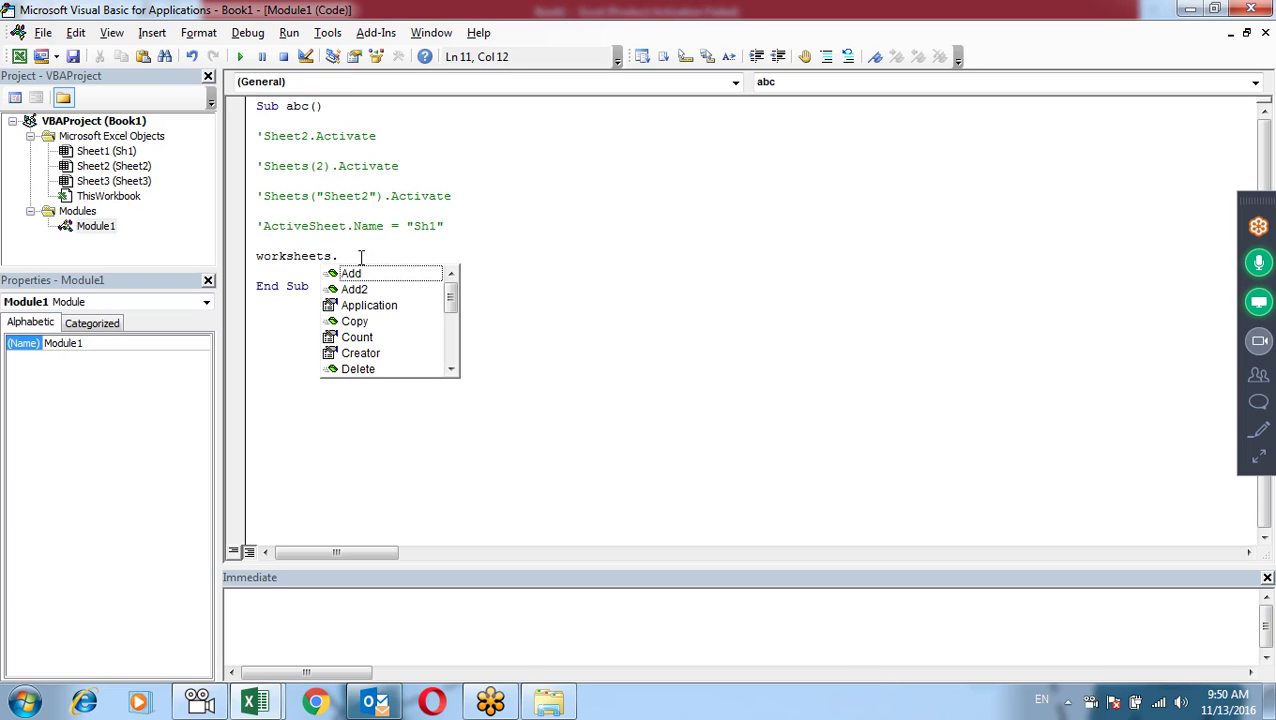
key("Down")
key("Down")
key("Down")
key("Down")
key("Down")
key("Down")
key("Down")
key("Down")
key("Down")
key("Down")
key("Down")
key("Down")
key("Down")
key("Down")
key("Down")
key("Up")
key("Up")
key("Down")
key("Down")
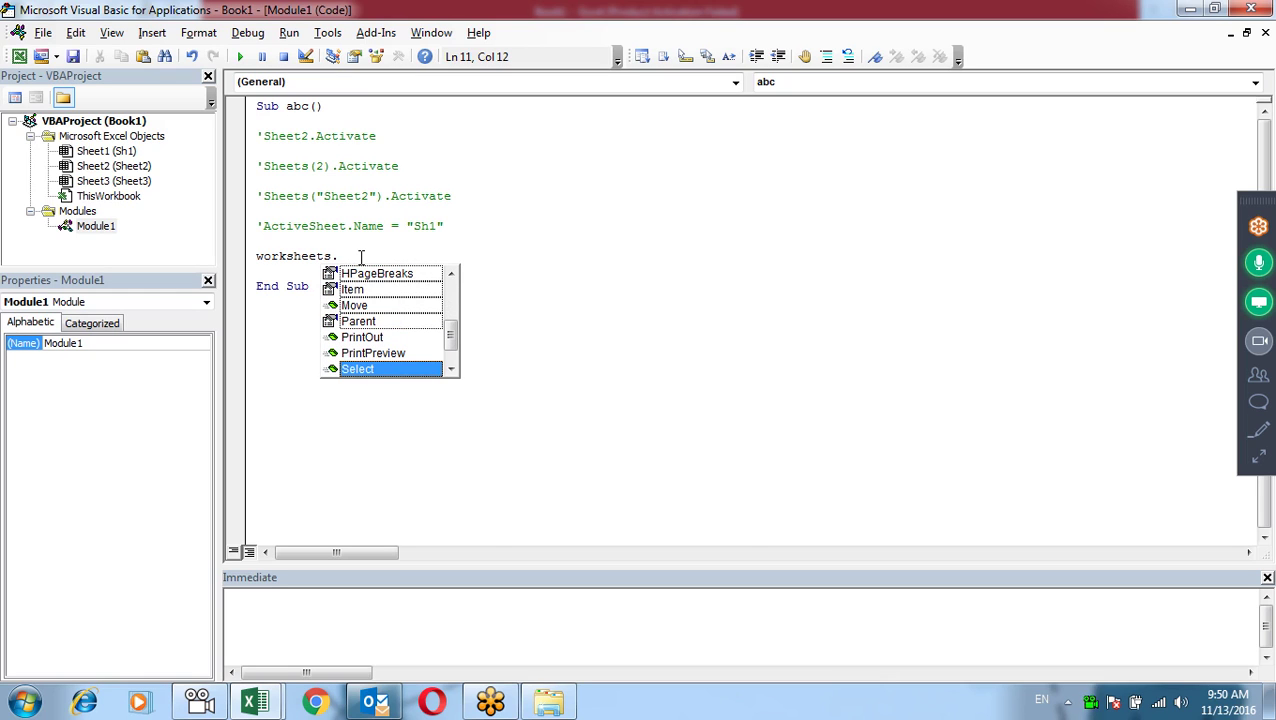
key("Escape")
key("BackSpace")
type("(")
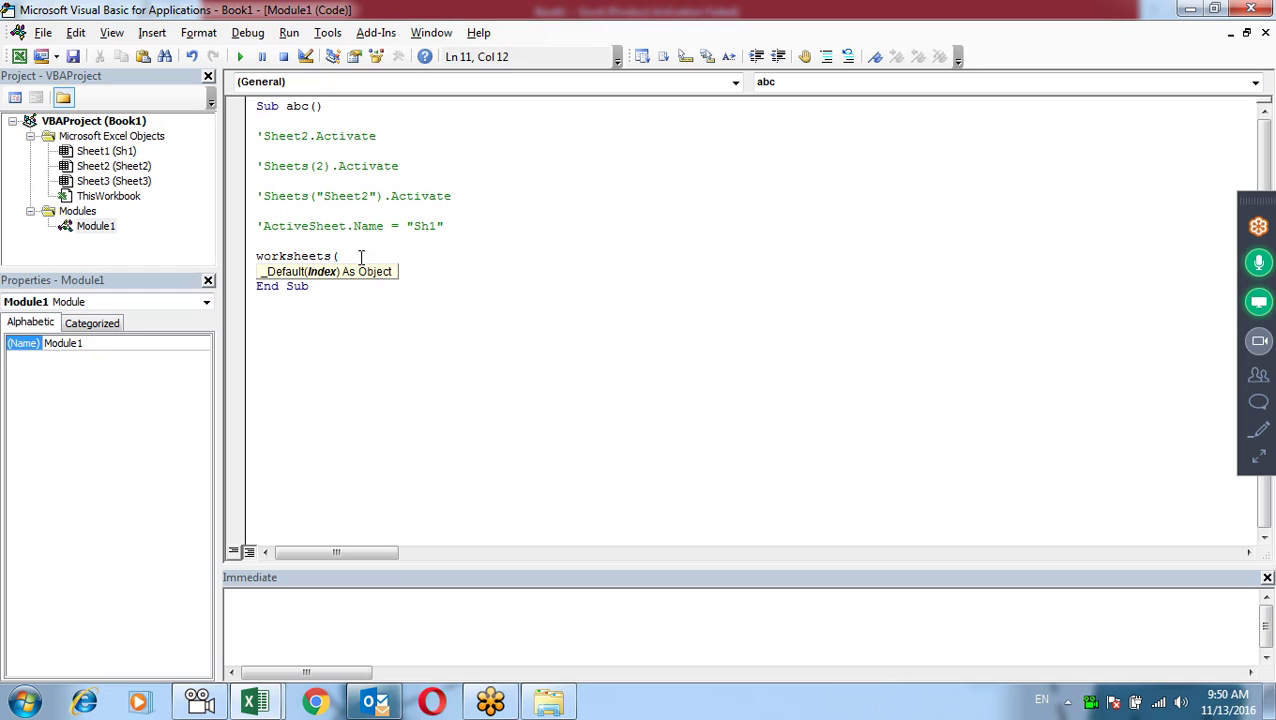
type("\"")
type("Sheet2")
type("\").")
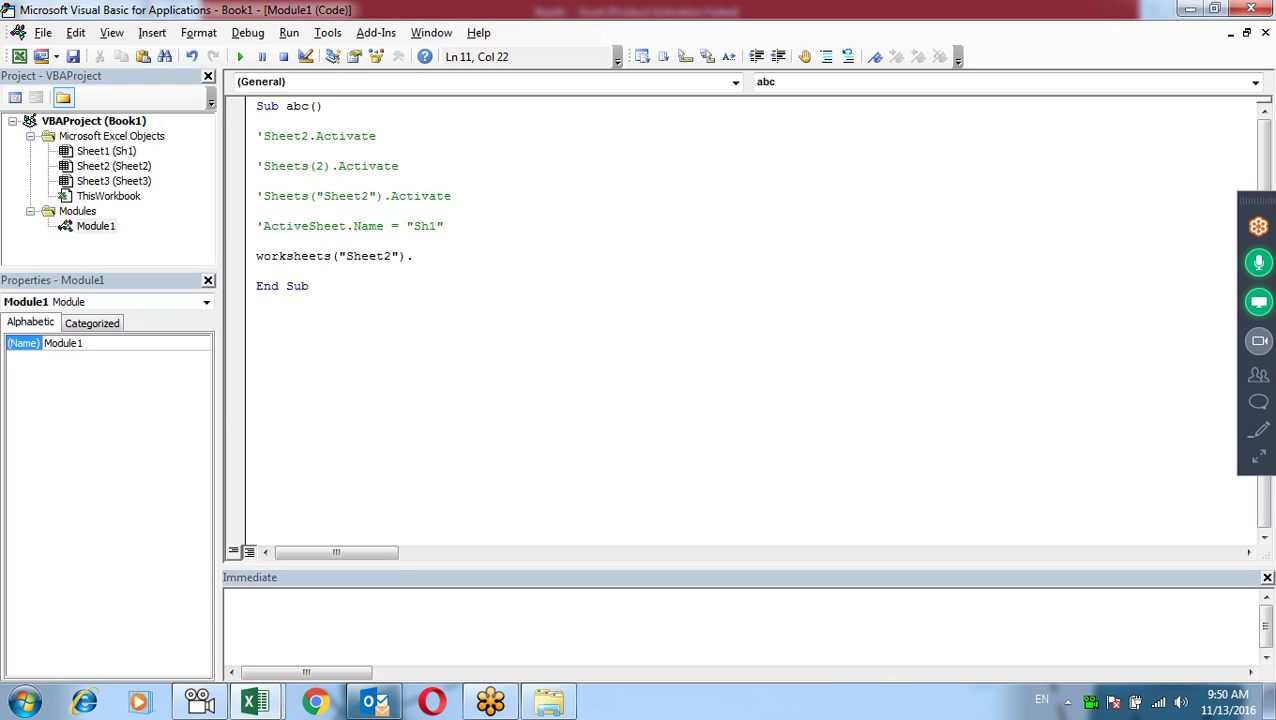
key("alt+Tab")
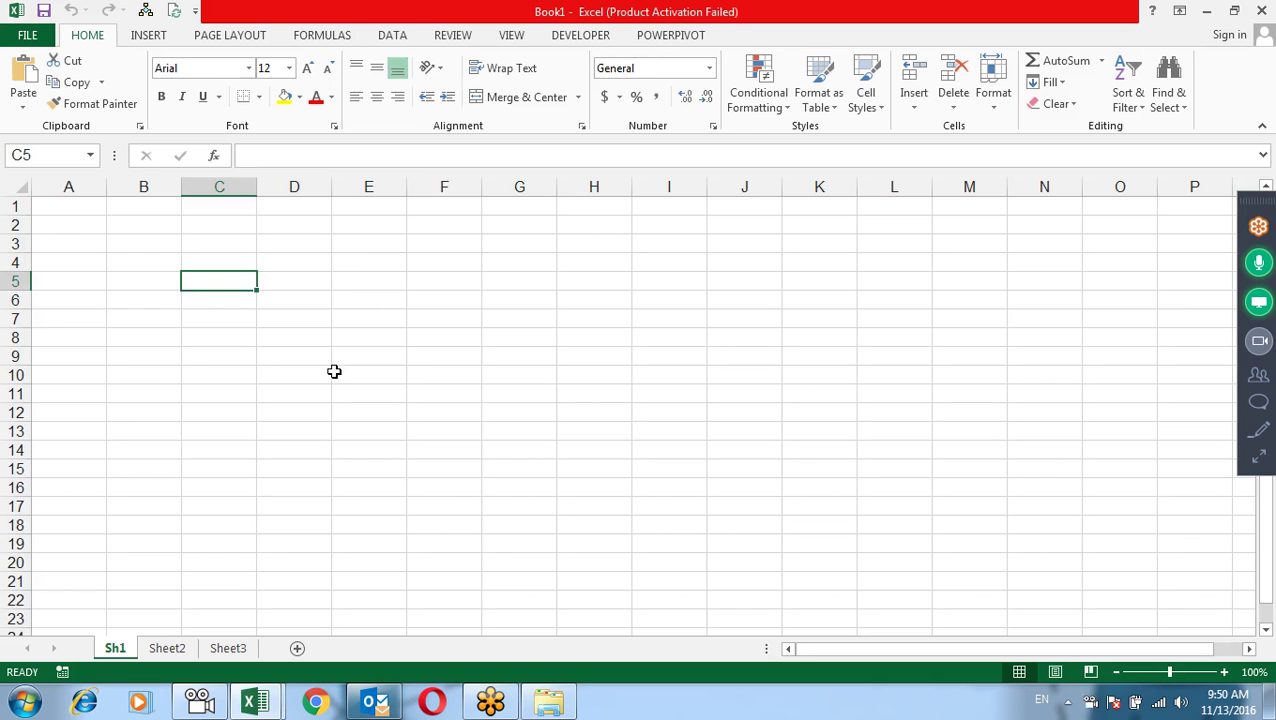
key("alt+Tab")
type("activate")
key("Return")
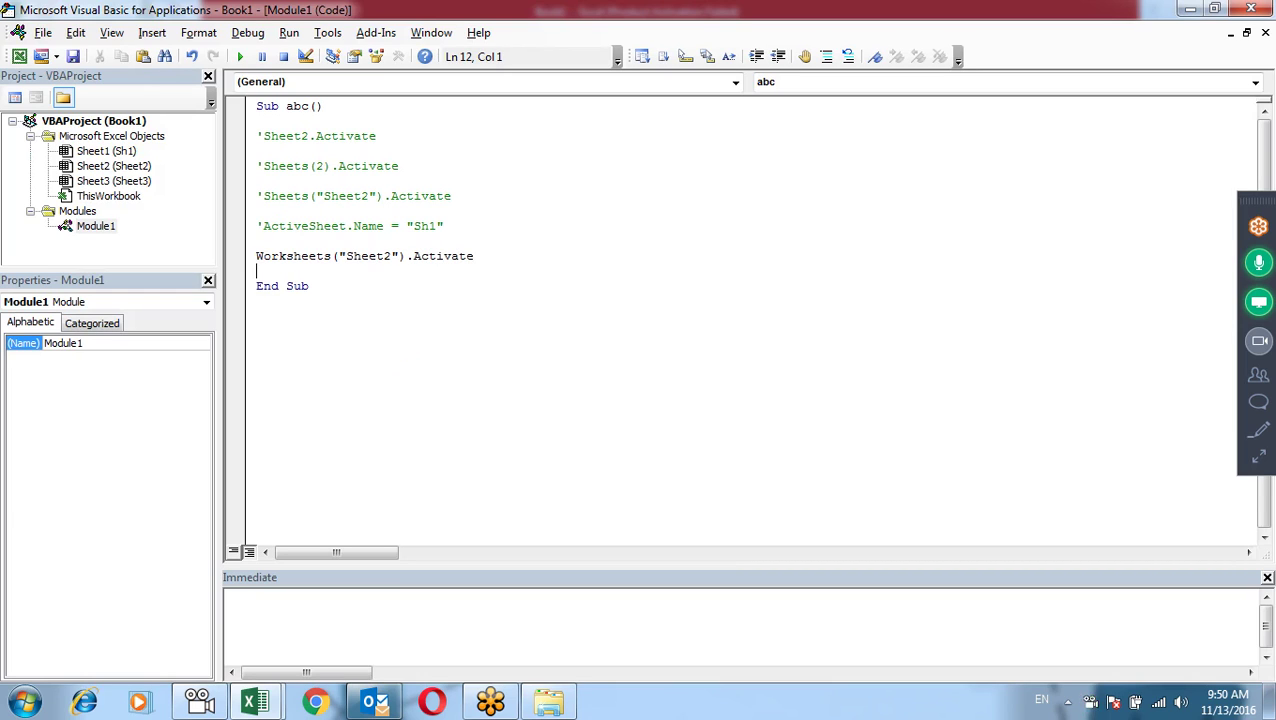
- Run abc, confirm Sheet2 is active, then switch back to Sh1
left_click(240, 57)
key("alt+F11")
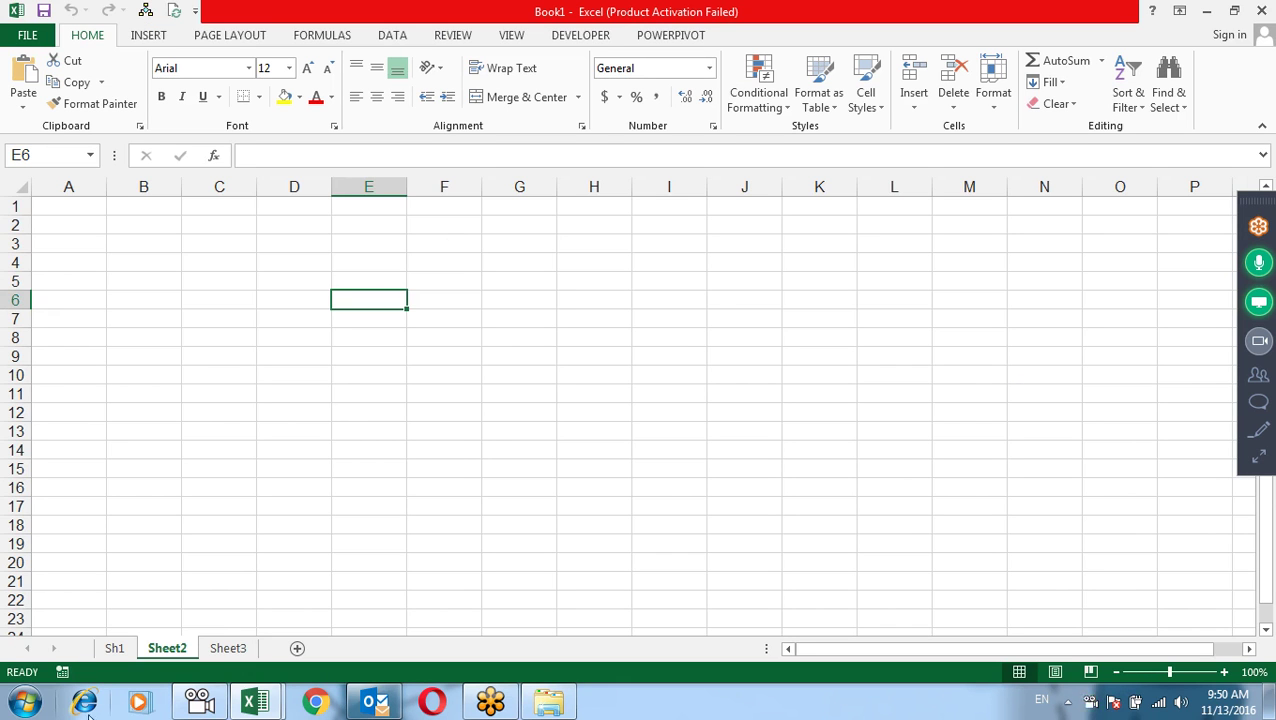
left_click(114, 648)
- Comment out Worksheets("Sheet2").Activate and add a blank line above End Sub
key("alt+F11")
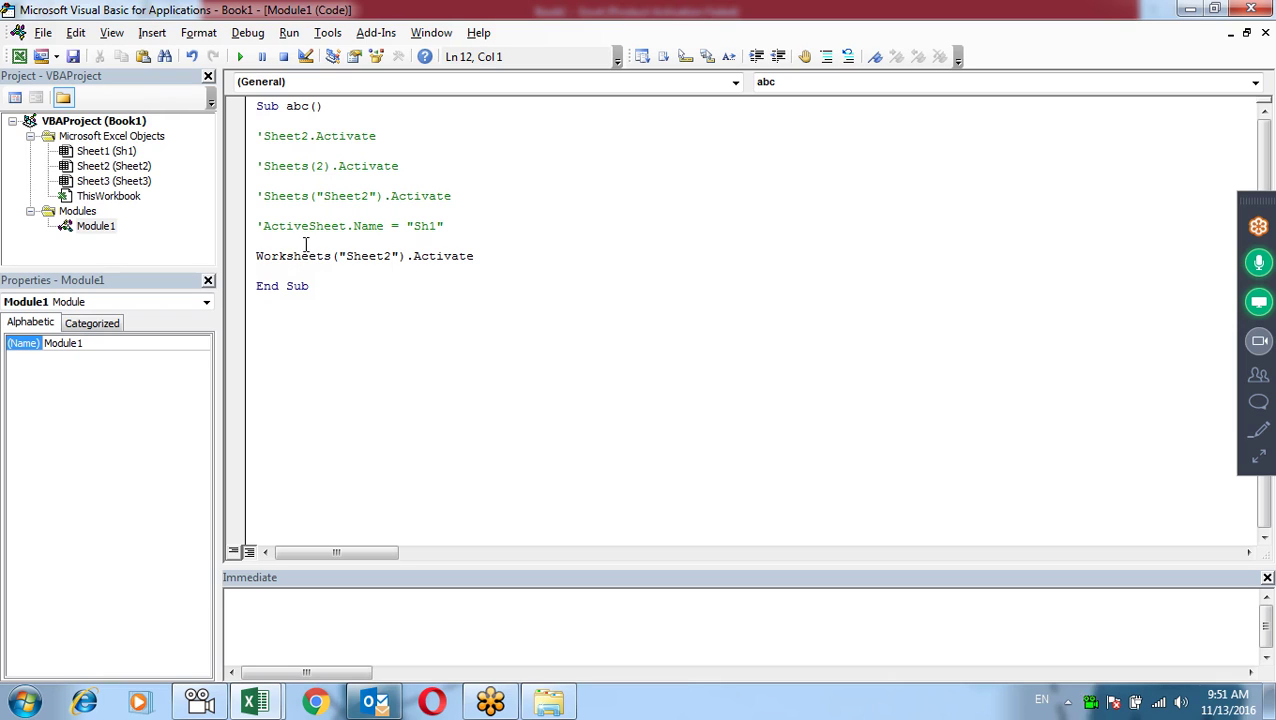
left_click(254, 255)
type("'")
key("Down")
key("Return")
key("Return")
left_click(256, 270)
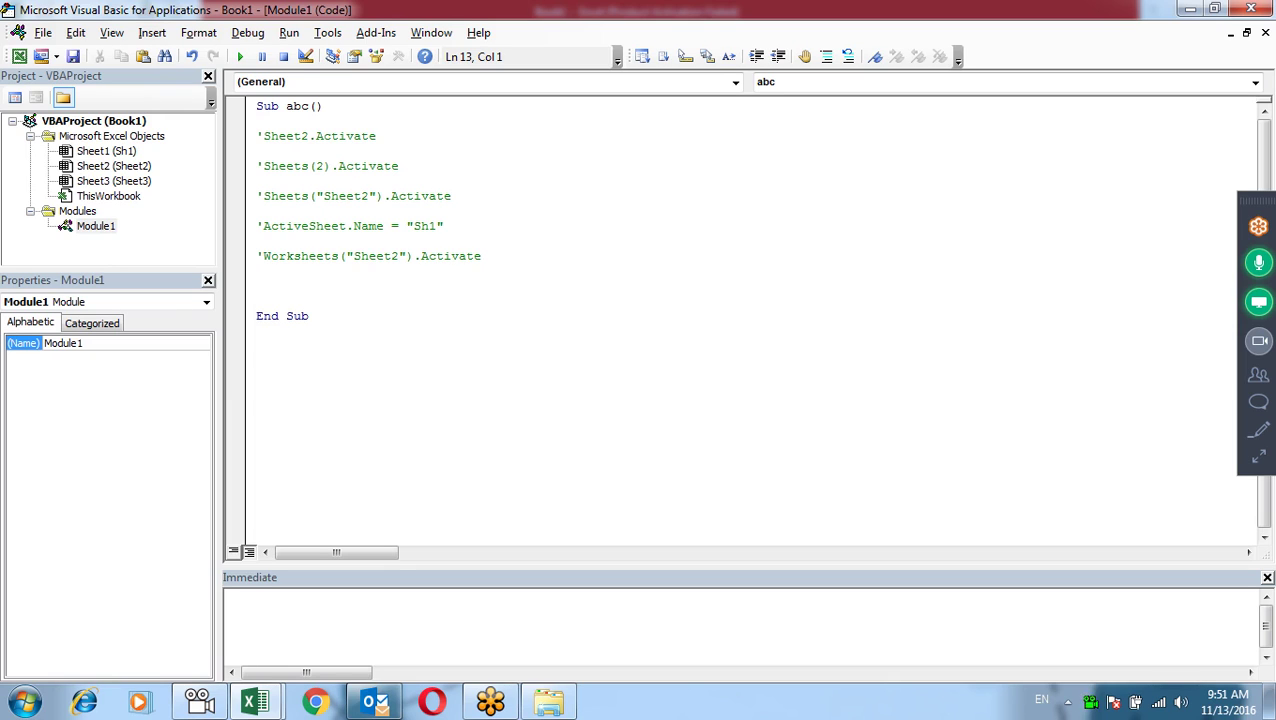
- Type Sheets.Add ( on the new line and dismiss the resulting compile error
type("Sheets")
type(".ad")
key("Tab")
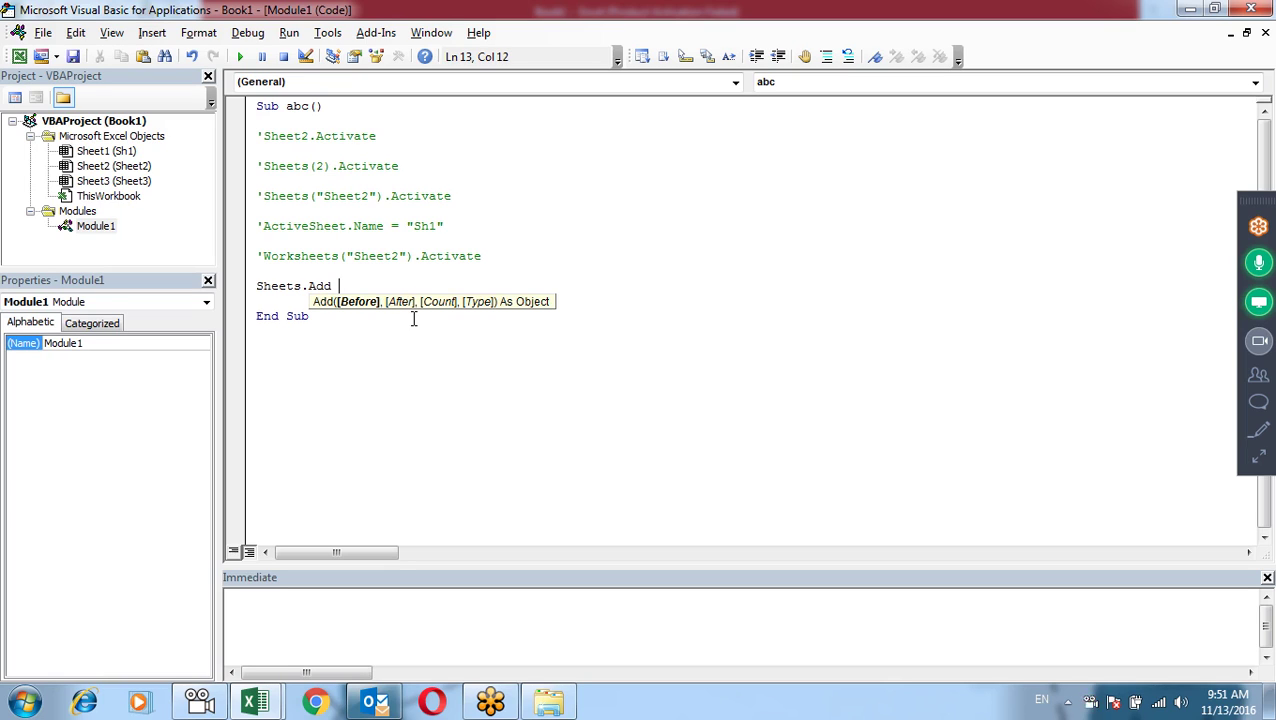
type("(")
left_click(252, 289)
left_click(731, 289)
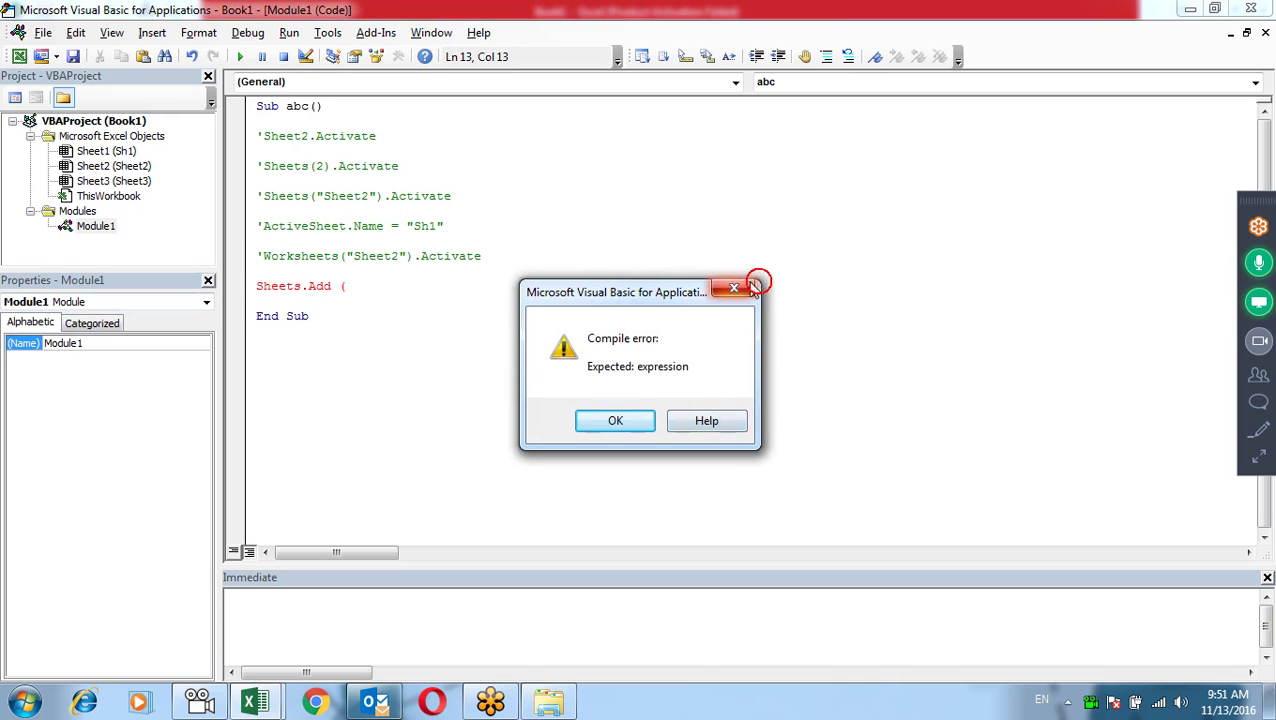
double_click(390, 226)
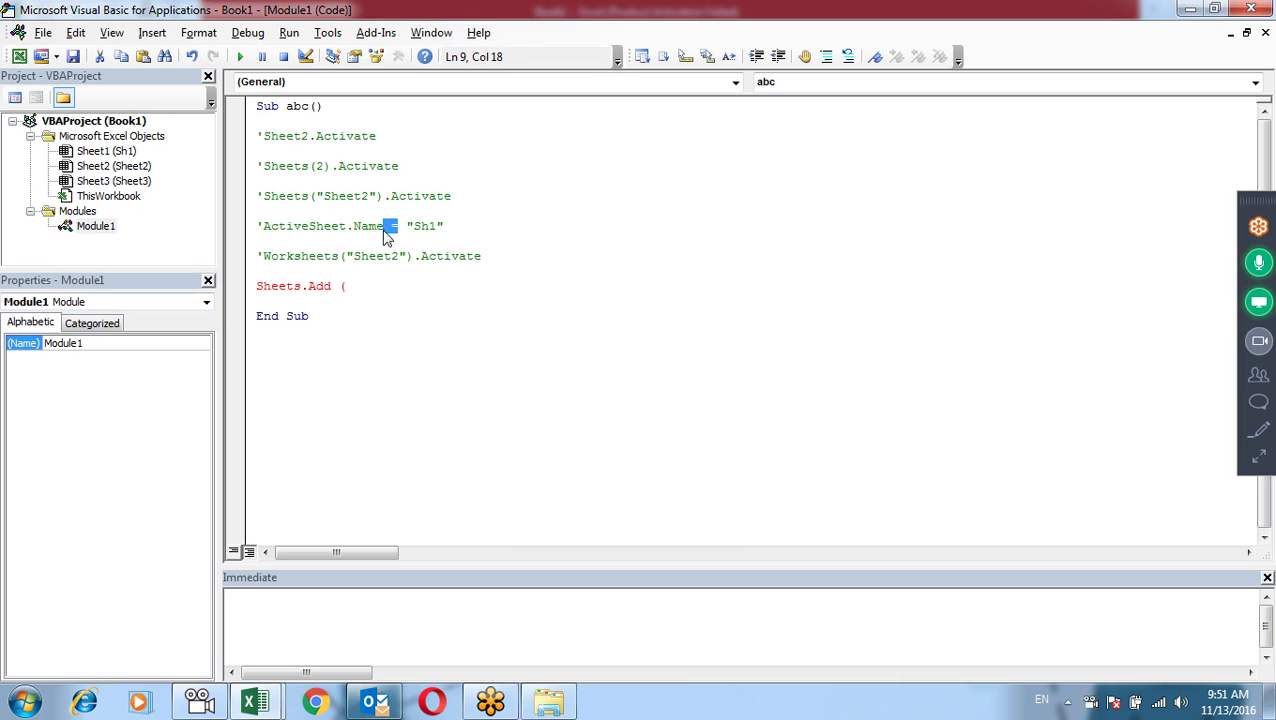
- Replace the stray bracket with Sheets.Add After :=, then check the Sh1, Sheet2, Sheet3 tabs
left_click(342, 287)
left_click_drag(484, 226, 418, 228)
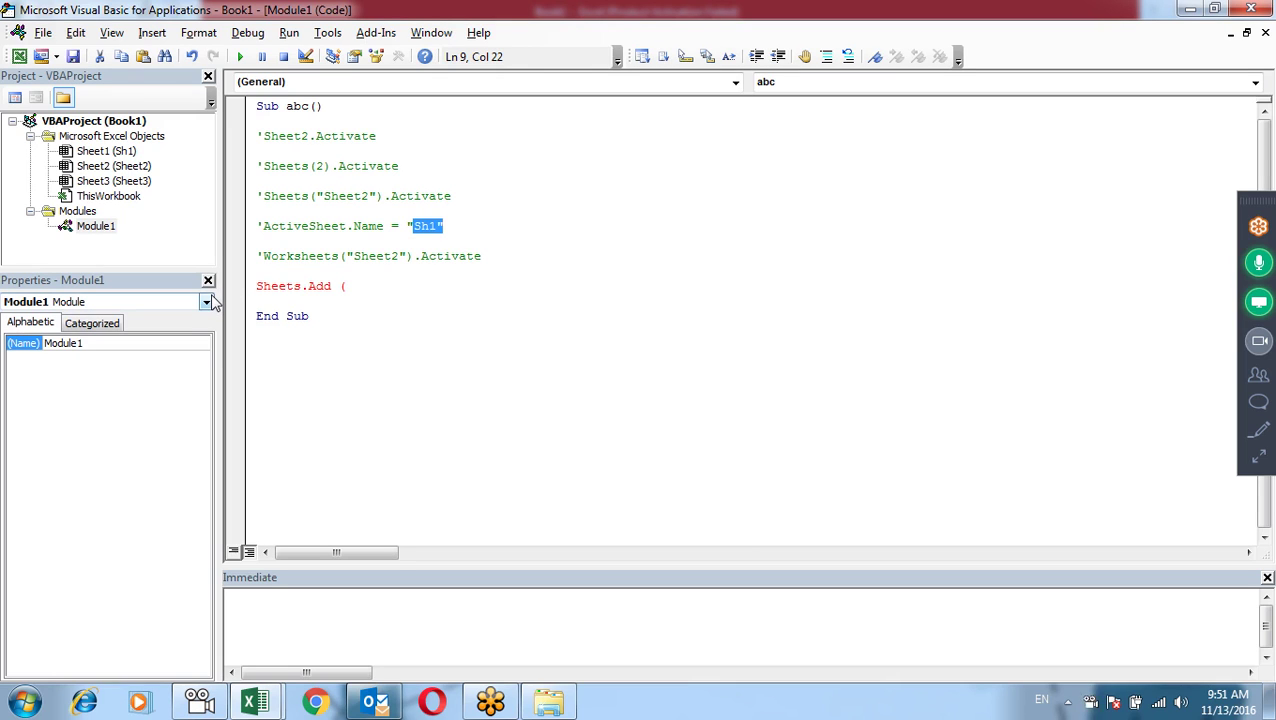
left_click(355, 292)
key("BackSpace")
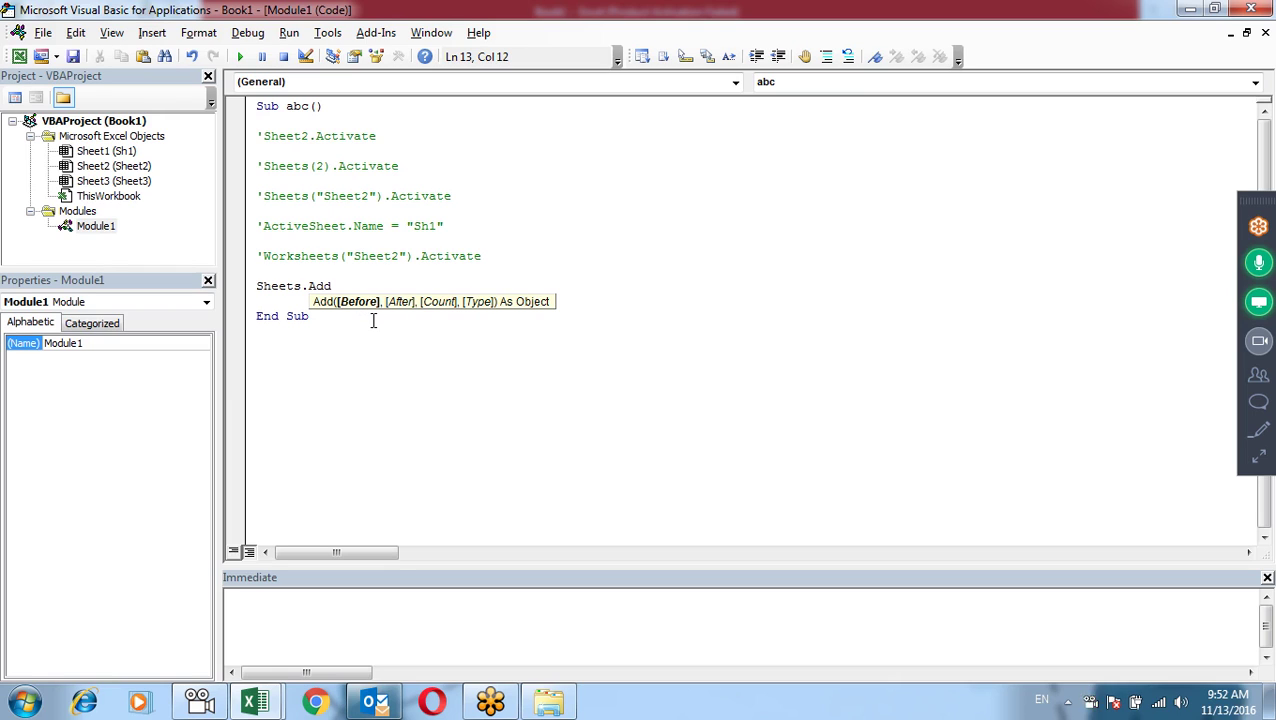
type("=:")
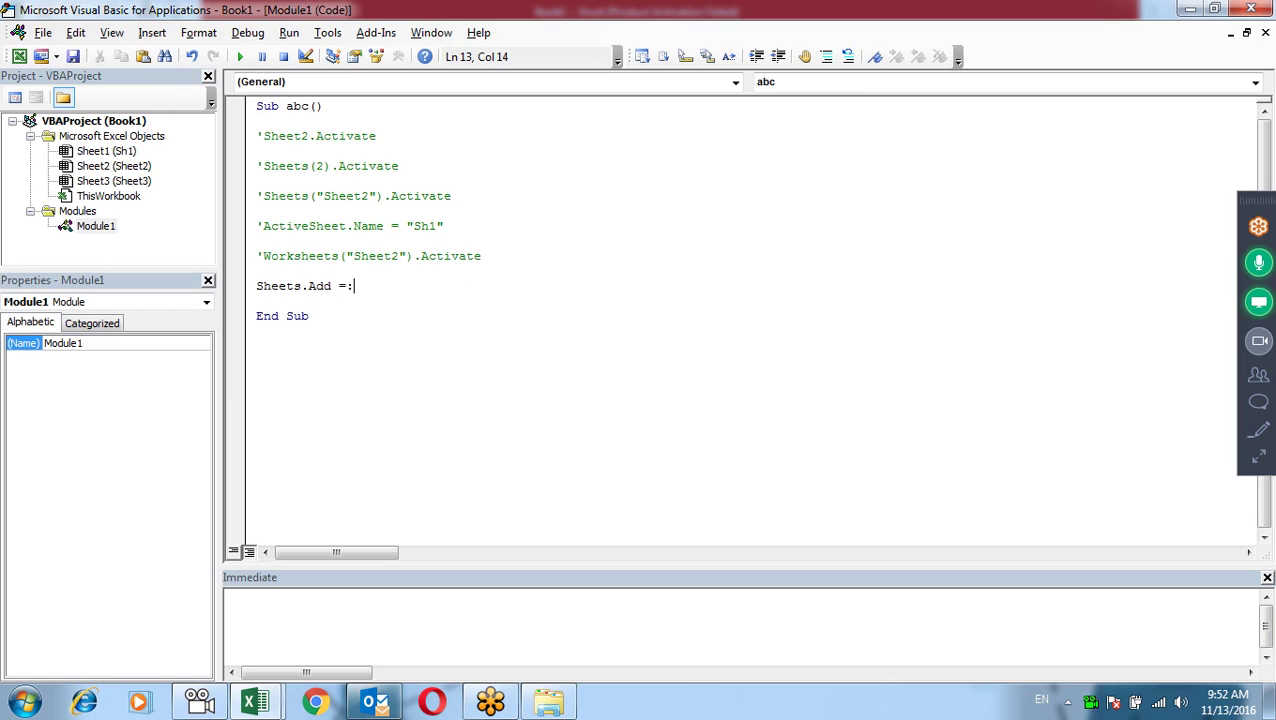
key("BackSpace")
key("BackSpace")
type("After")
type("=")
key("BackSpace")
type(":")
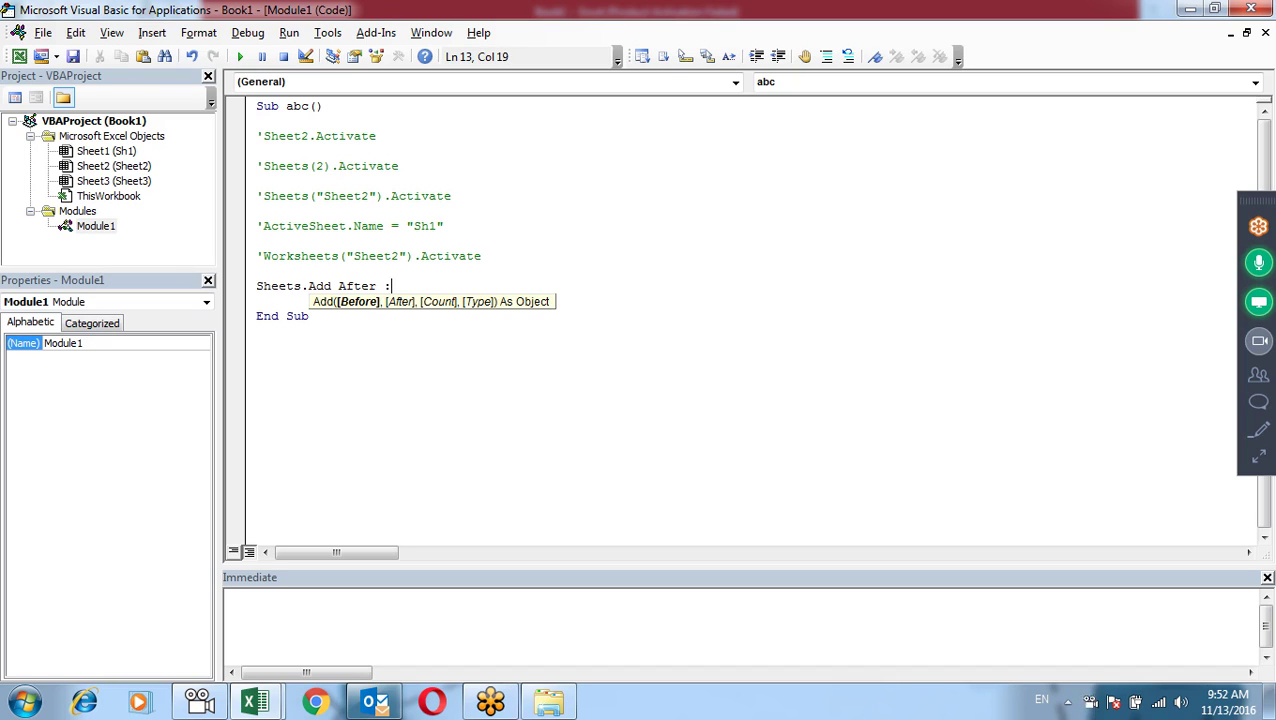
type("=")
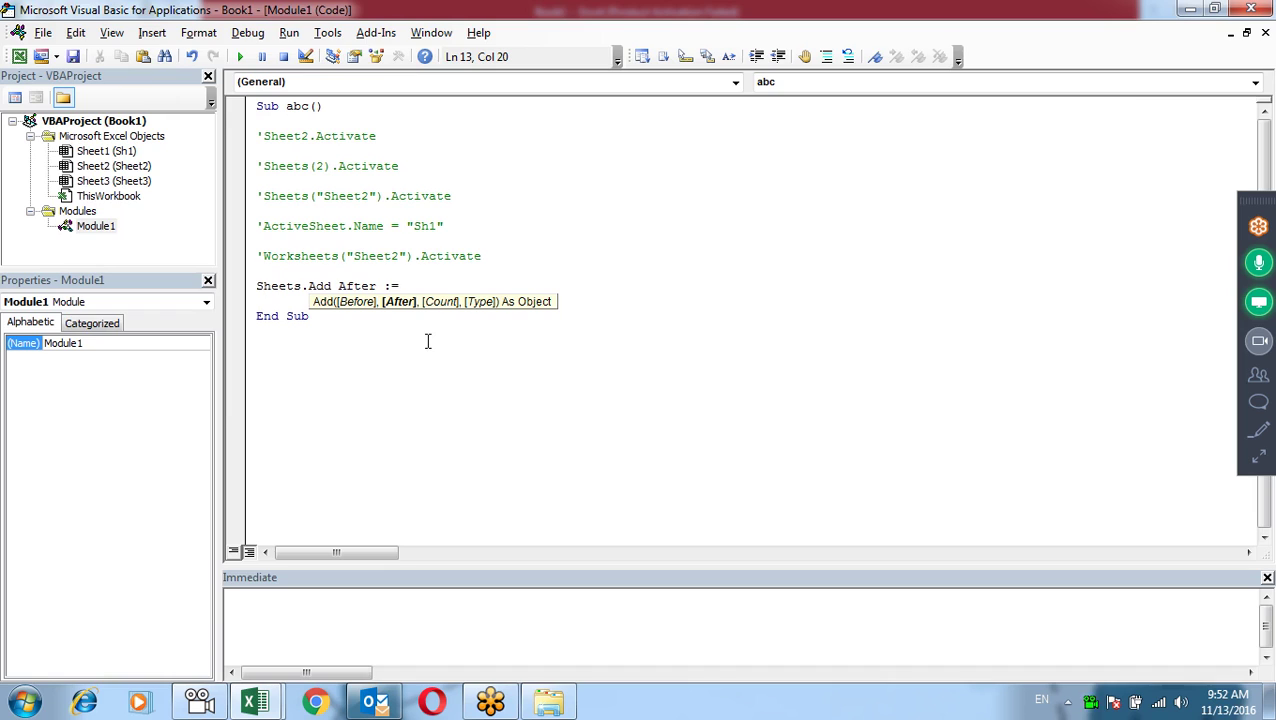
key("alt+F11")
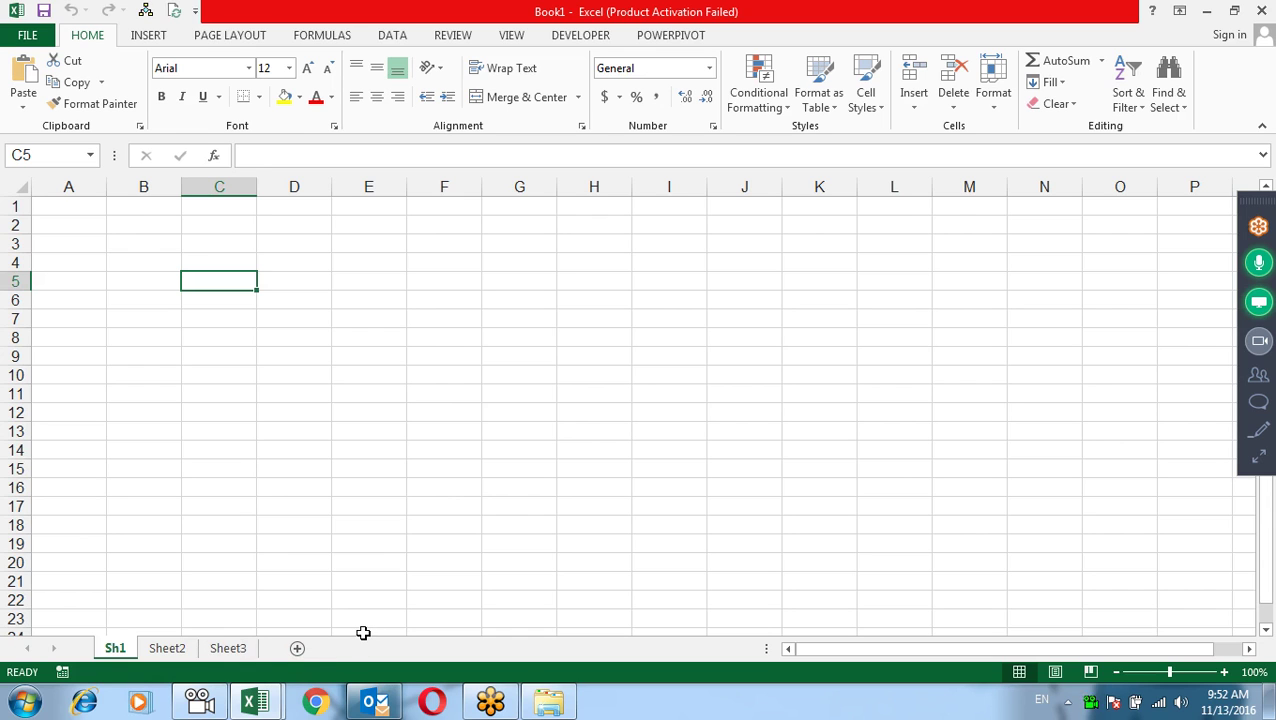
key("alt+F11")
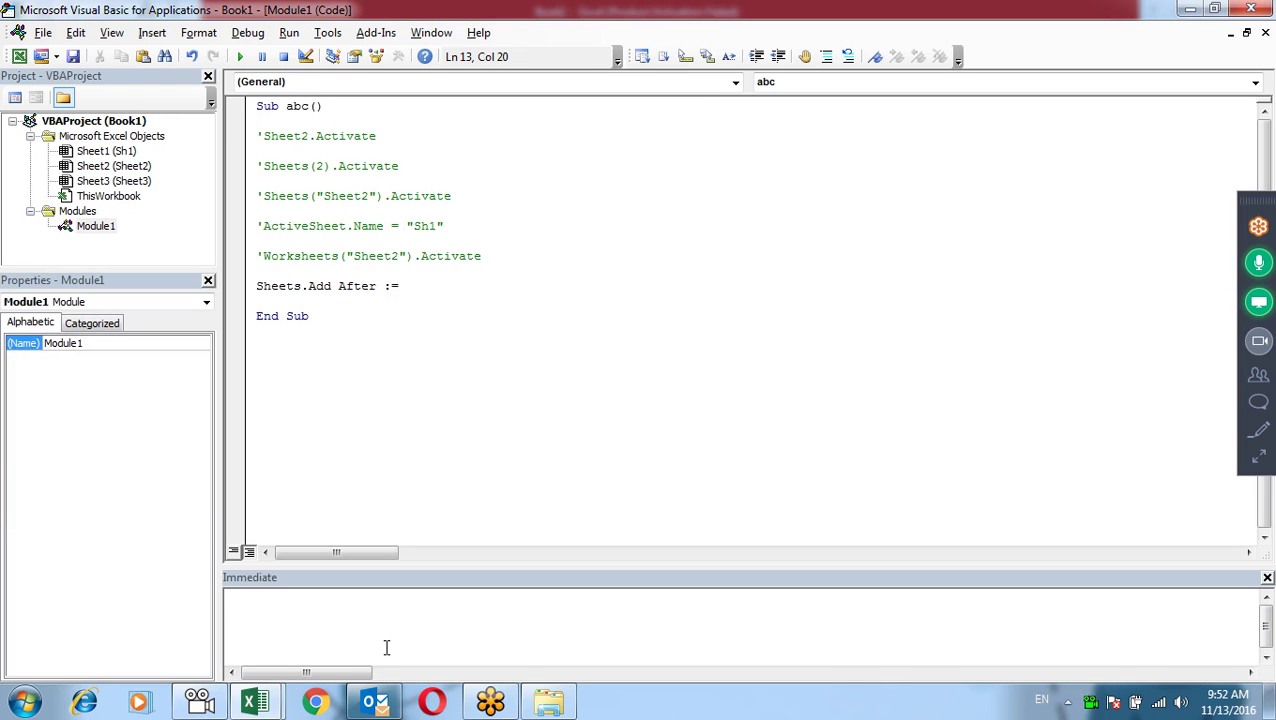
- Complete the statement Sheets.Add After:=Sheets(Sheets.Count) inside Sub abc
type("Sheets(")
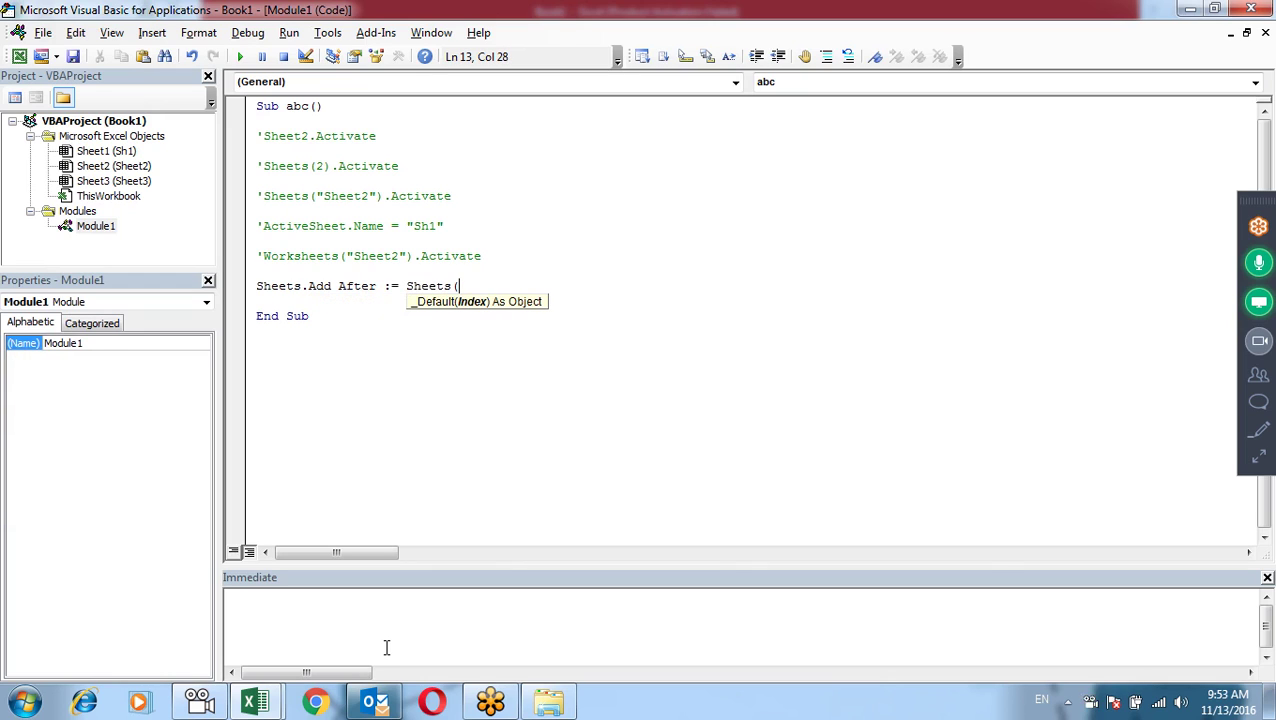
type("Sheet.cou")
key("BackSpace")
key("BackSpace")
key("BackSpace")
key("BackSpace")
type("s")
type(".cou")
key("Tab")
type(")")
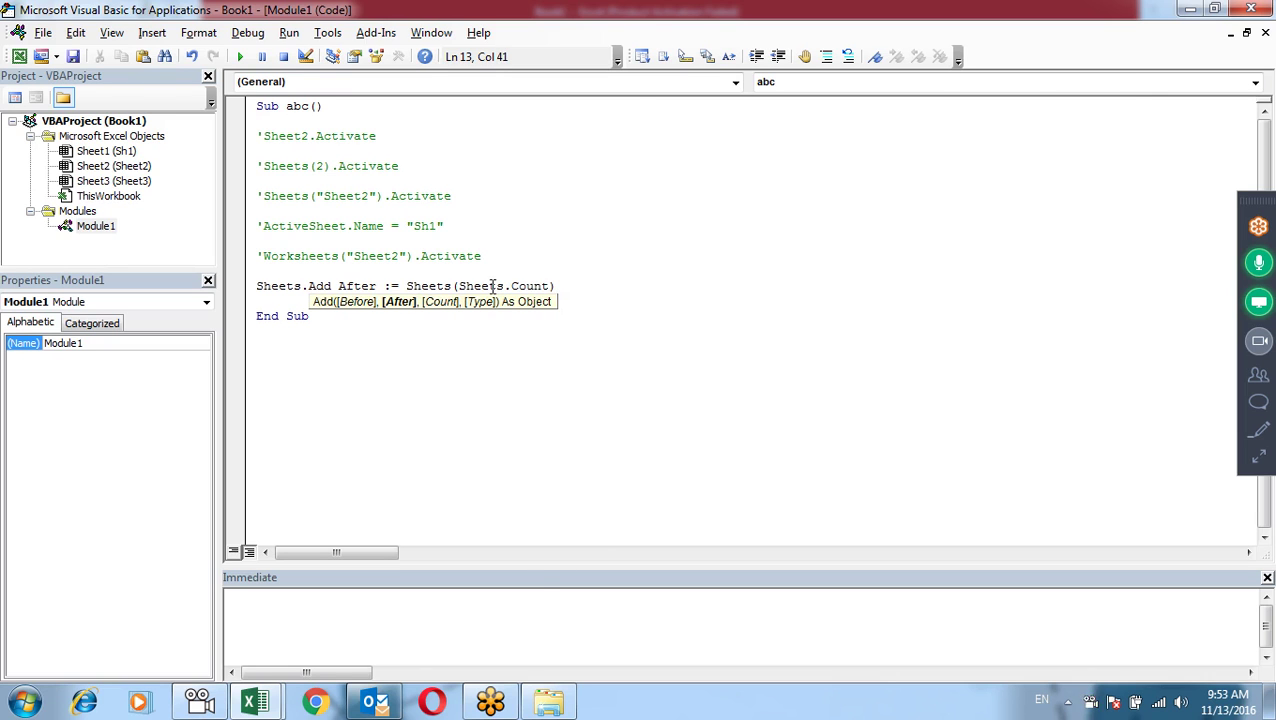
key("alt+F11")
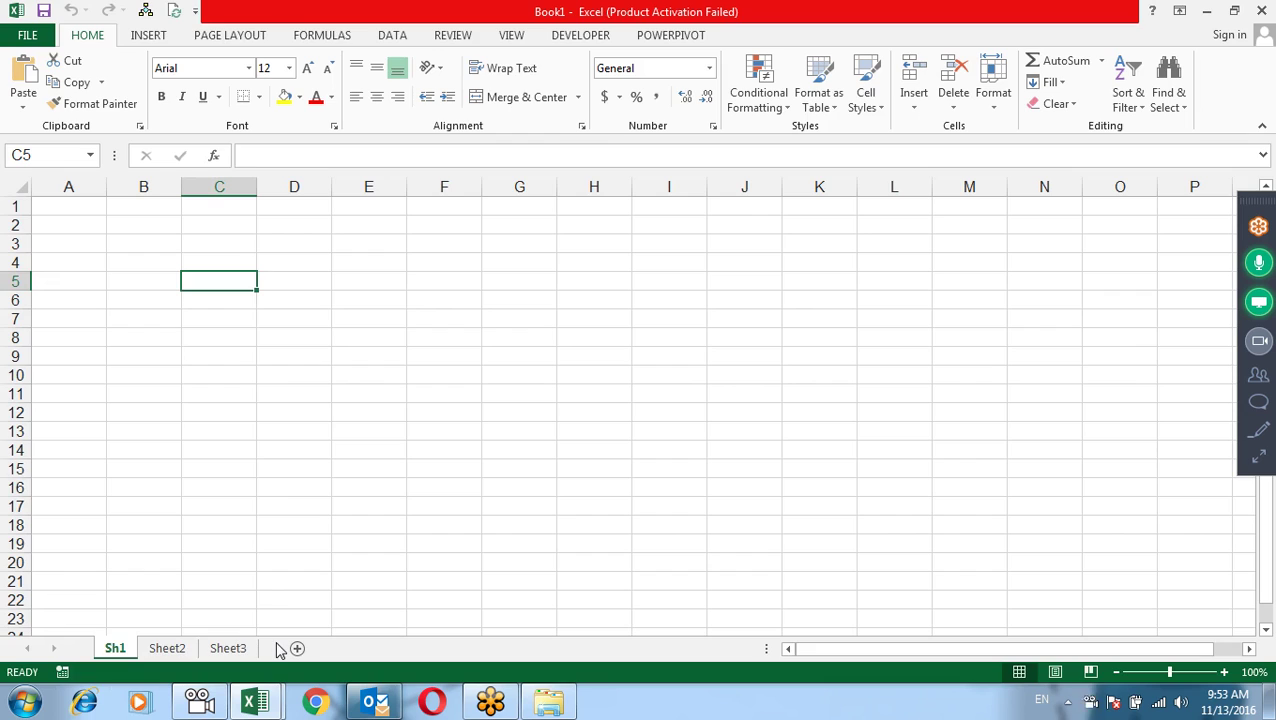
key("alt+F11")
left_click_drag(472, 286, 537, 286)
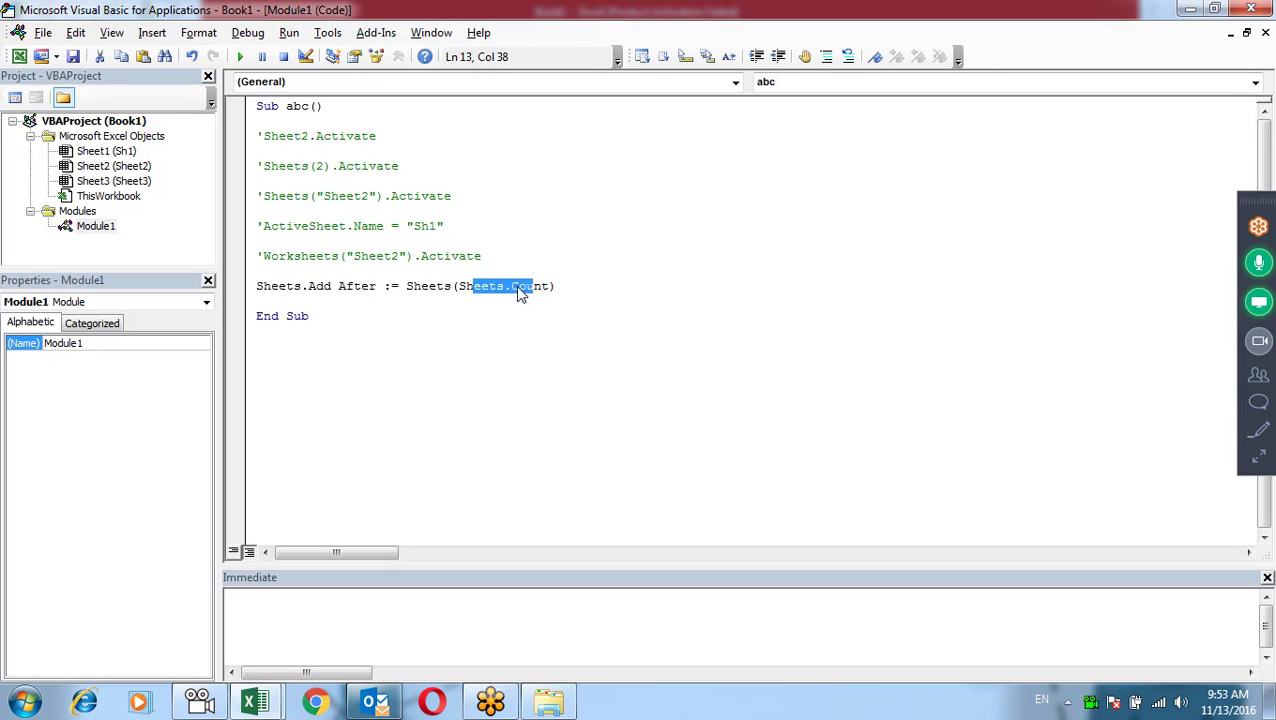
left_click(436, 285)
key("alt+F11")
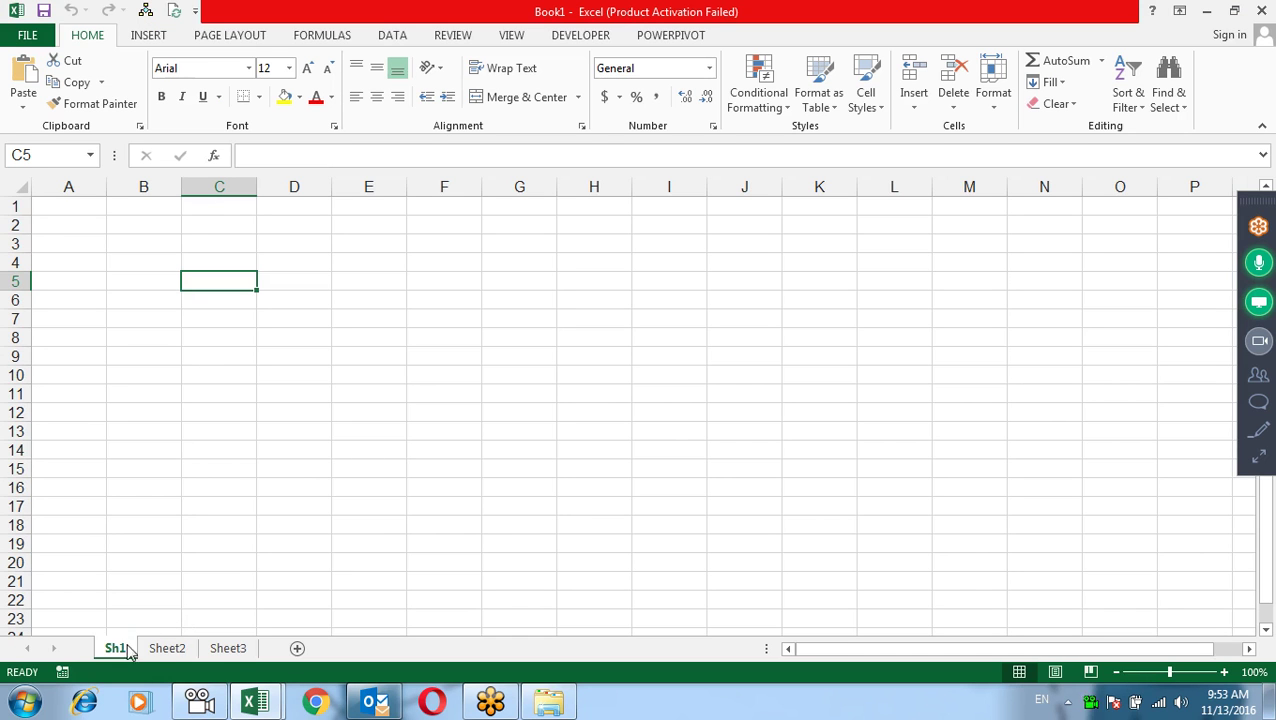
key("alt+F11")
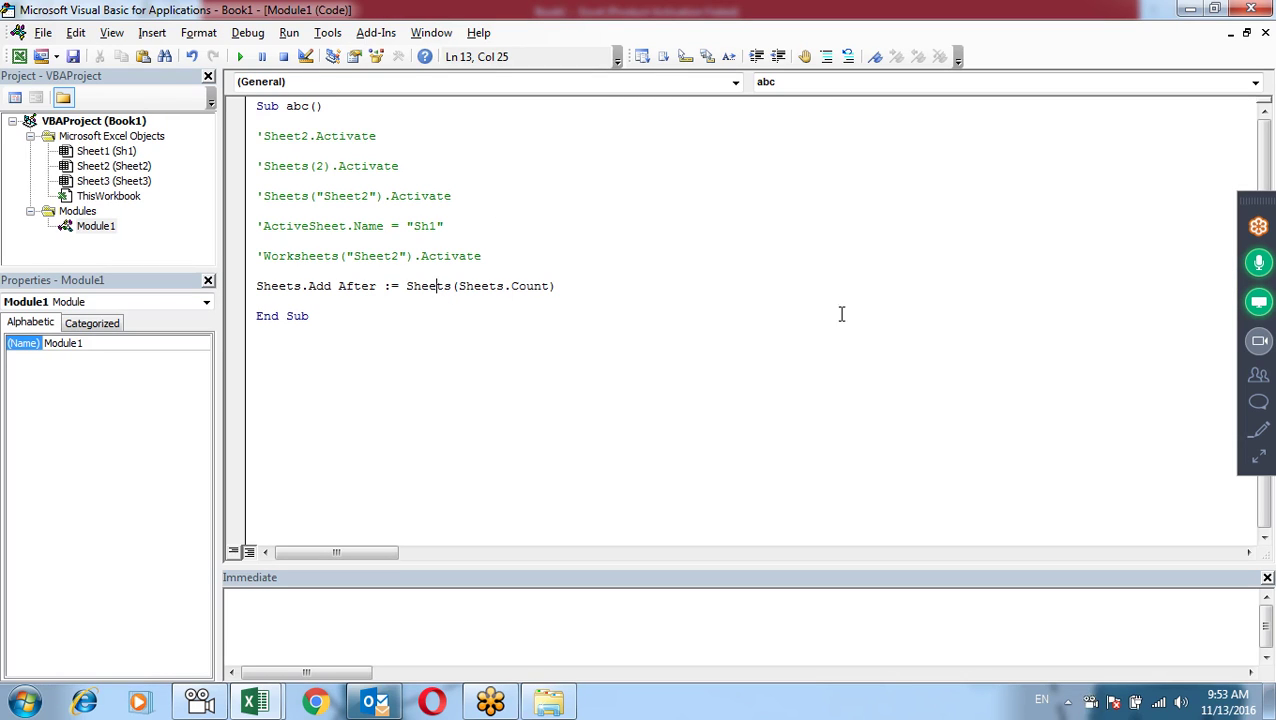
left_click(643, 298)
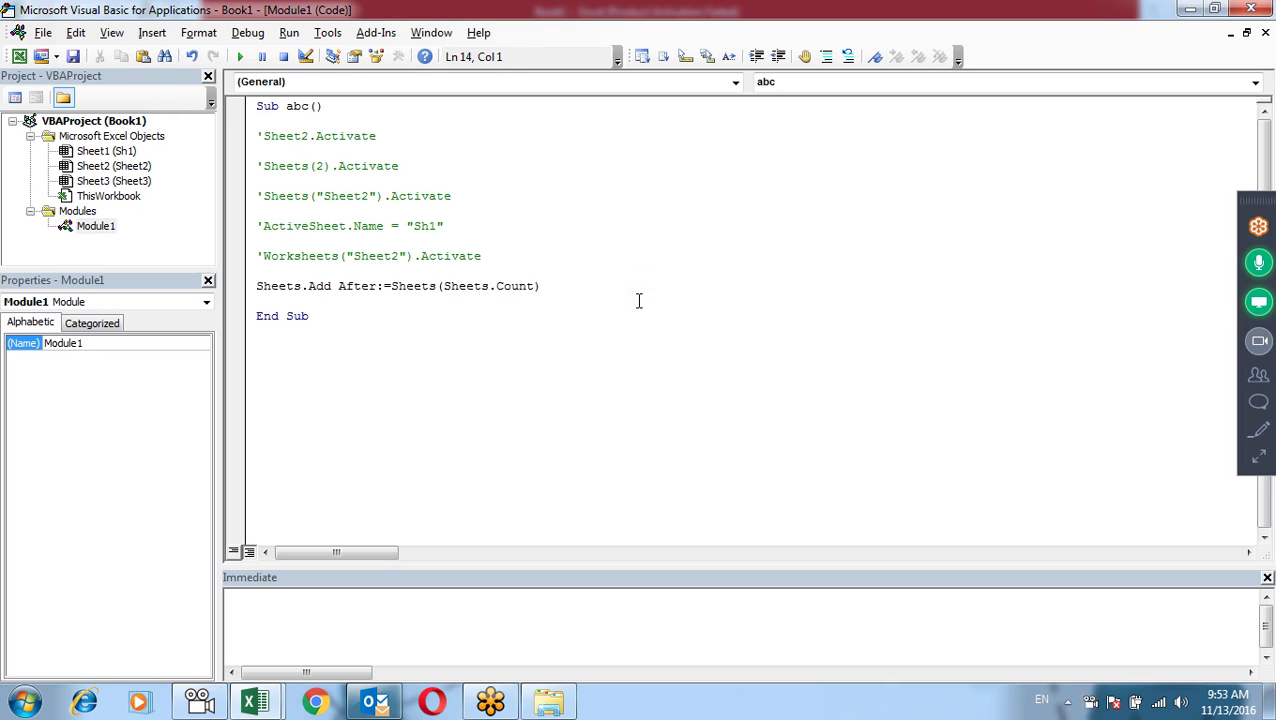
- Run abc, confirm Sheet4 appears in Excel, and return to sheet Sh1
left_click(484, 271)
left_click(240, 57)
key("alt+F11")
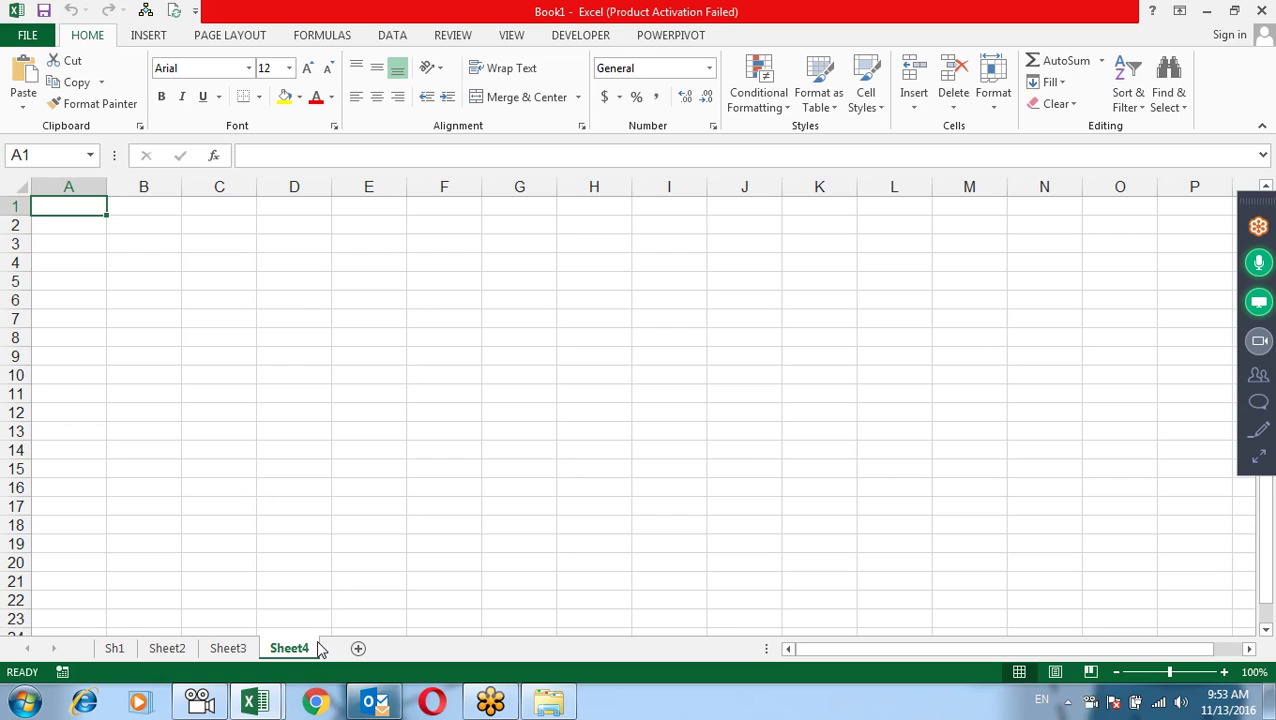
left_click(116, 649)
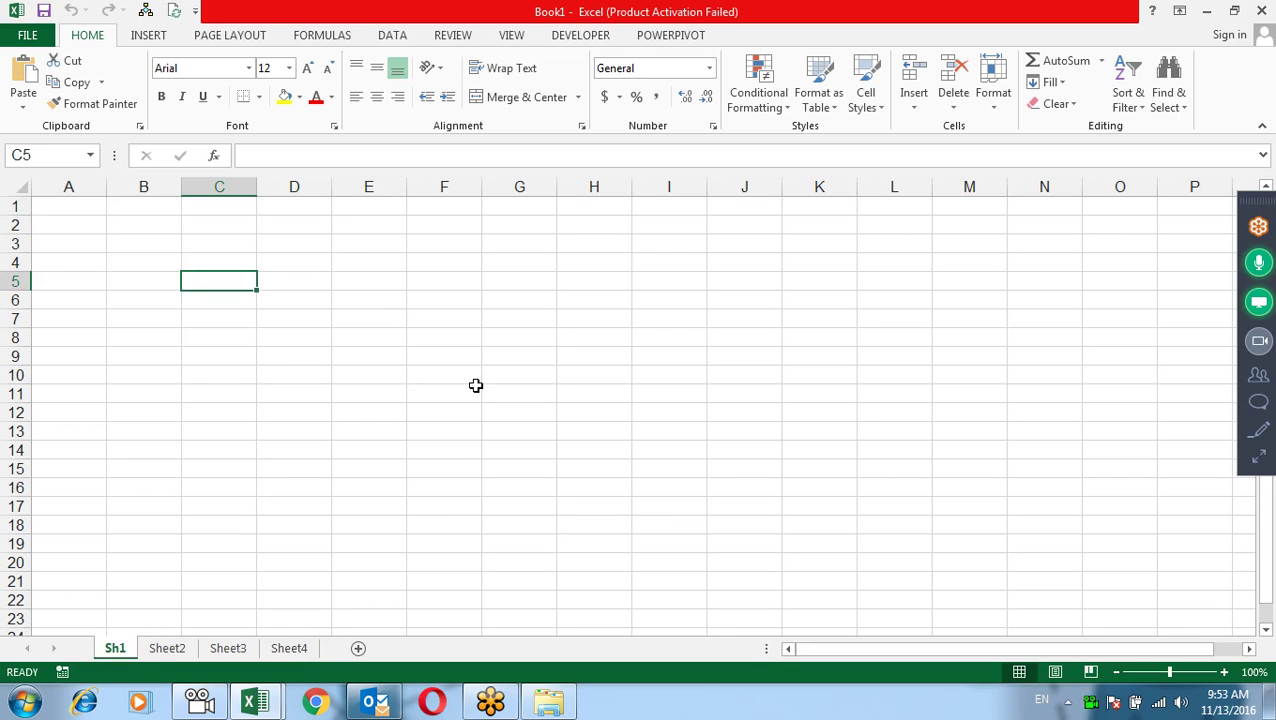
key("alt+F11")
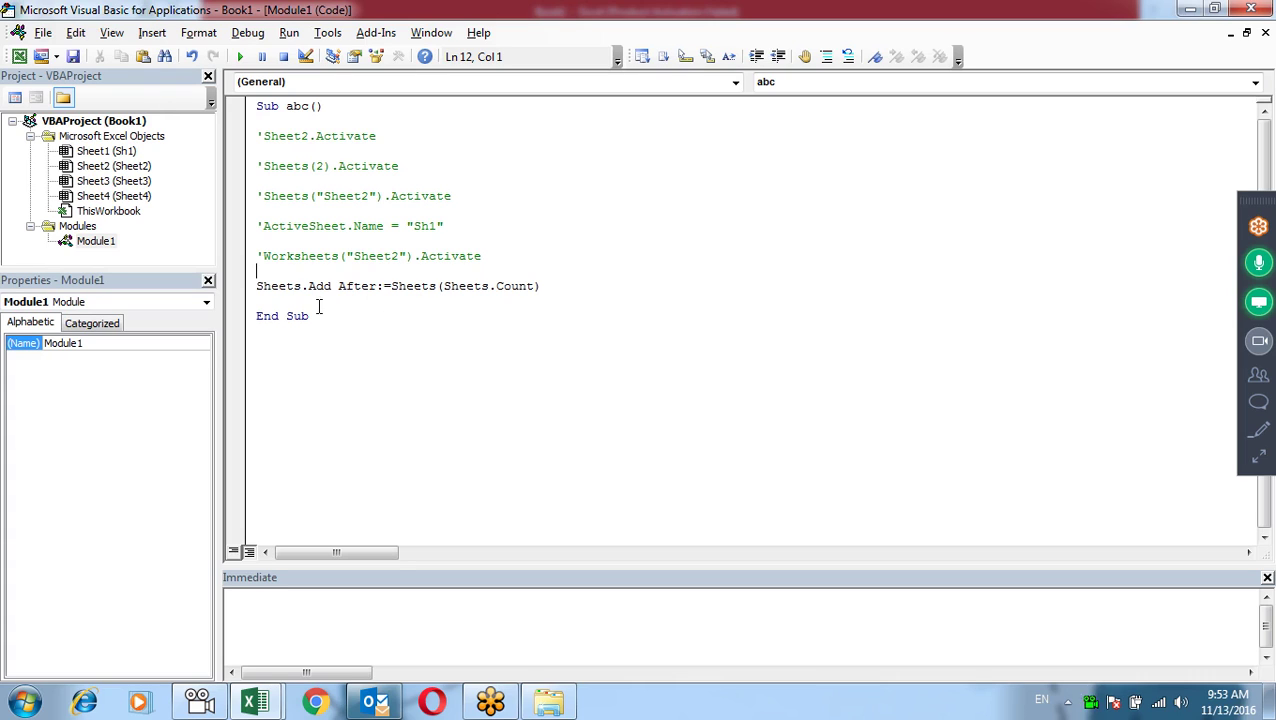
- Add ActiveSheet.Name = InputBox("Enter Sheet Name") on a new line below Sheets.Add
left_click(567, 286)
key("Return")
type("ActiveSheet.Name=InputBox(")
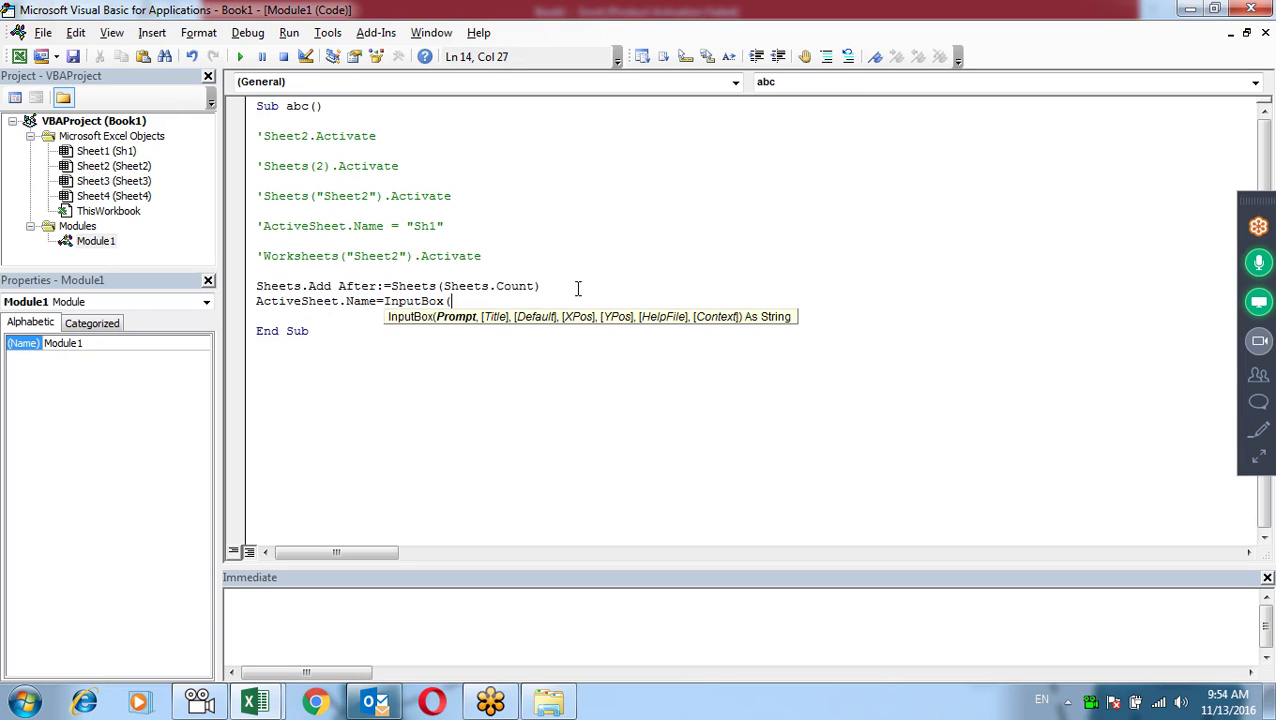
type("\"Enter Sheet ")
type("Name\")")
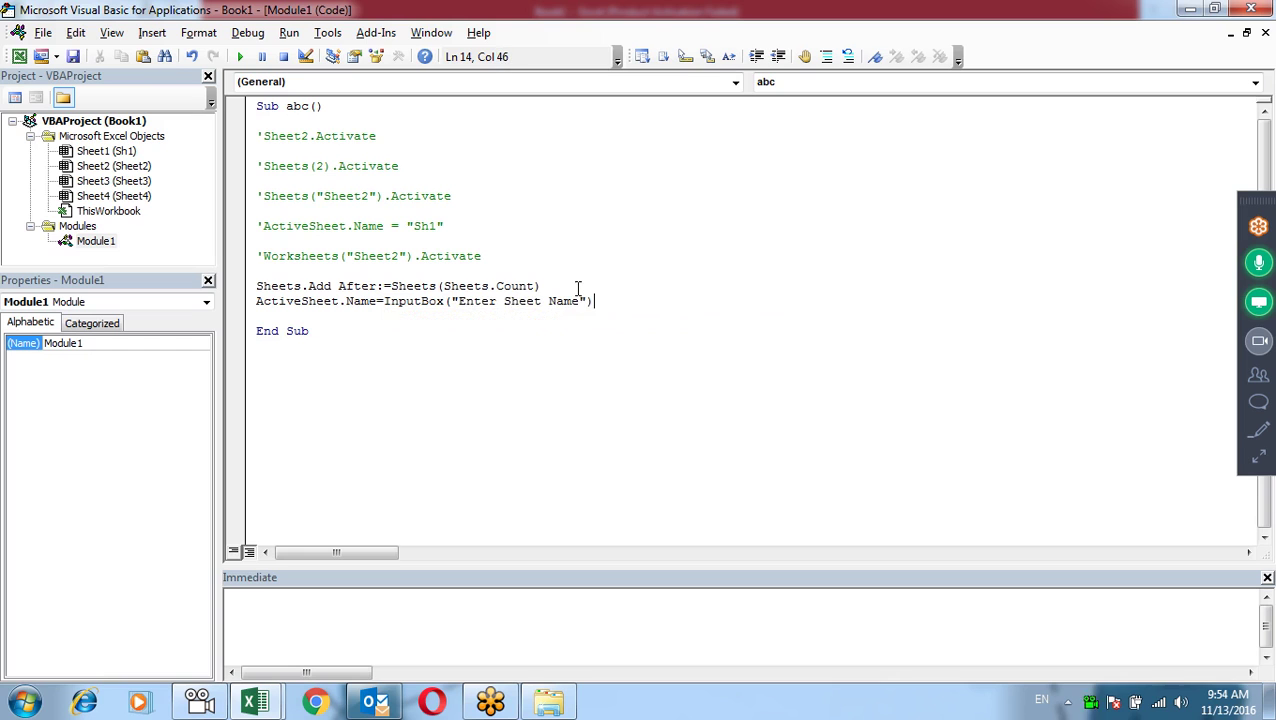
key("Down")
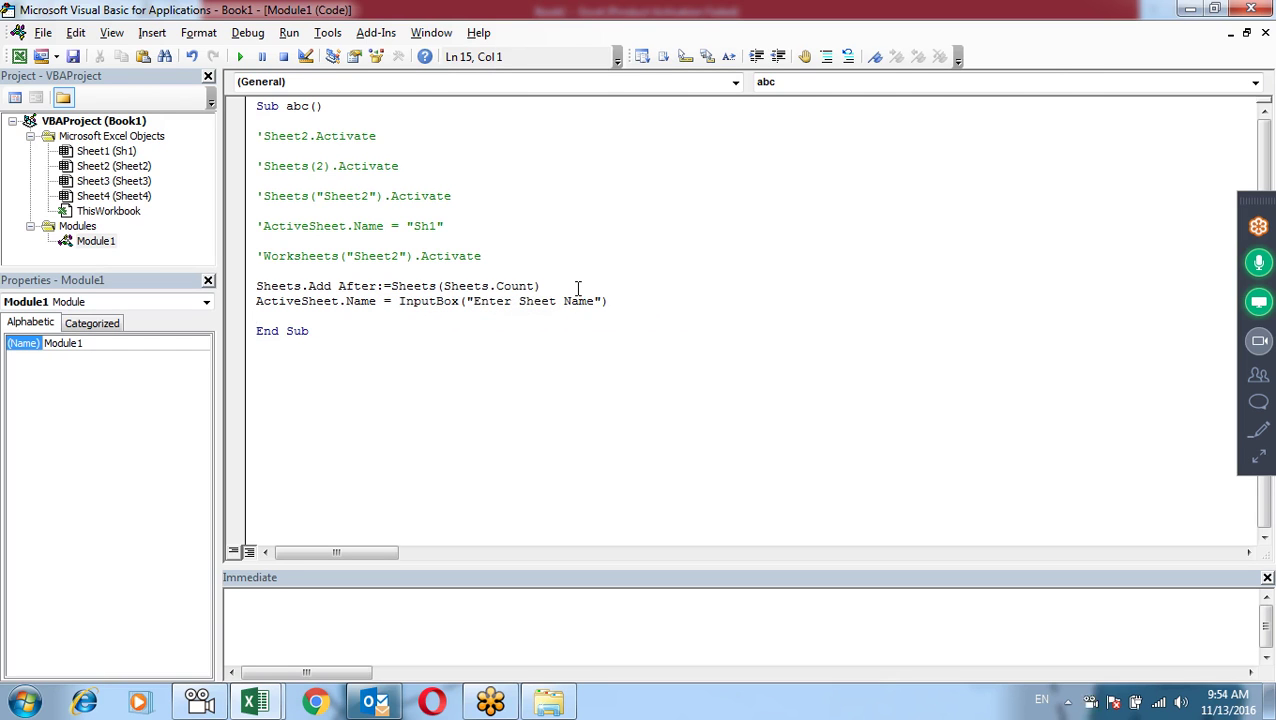
key("alt+F11")
key("alt+Tab")
- Run abc, name the new sheet Data, and view it in Excel
left_click(240, 57)
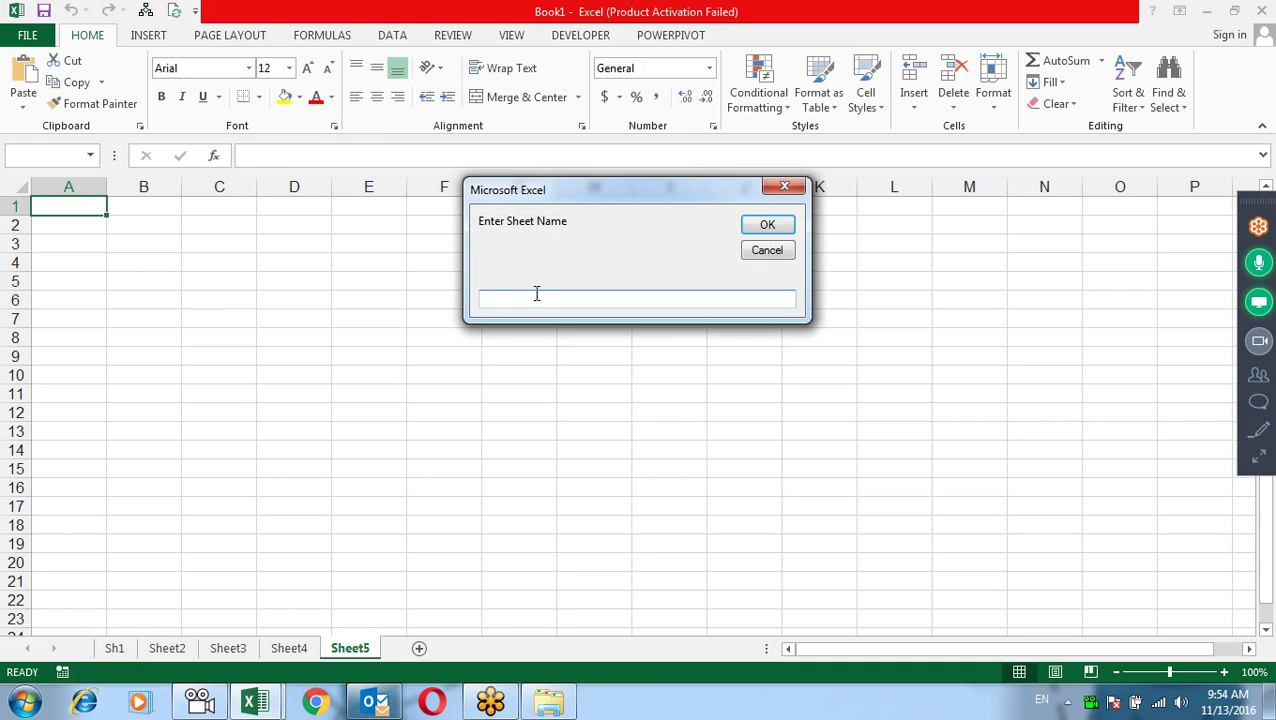
type("Data")
key("Return")
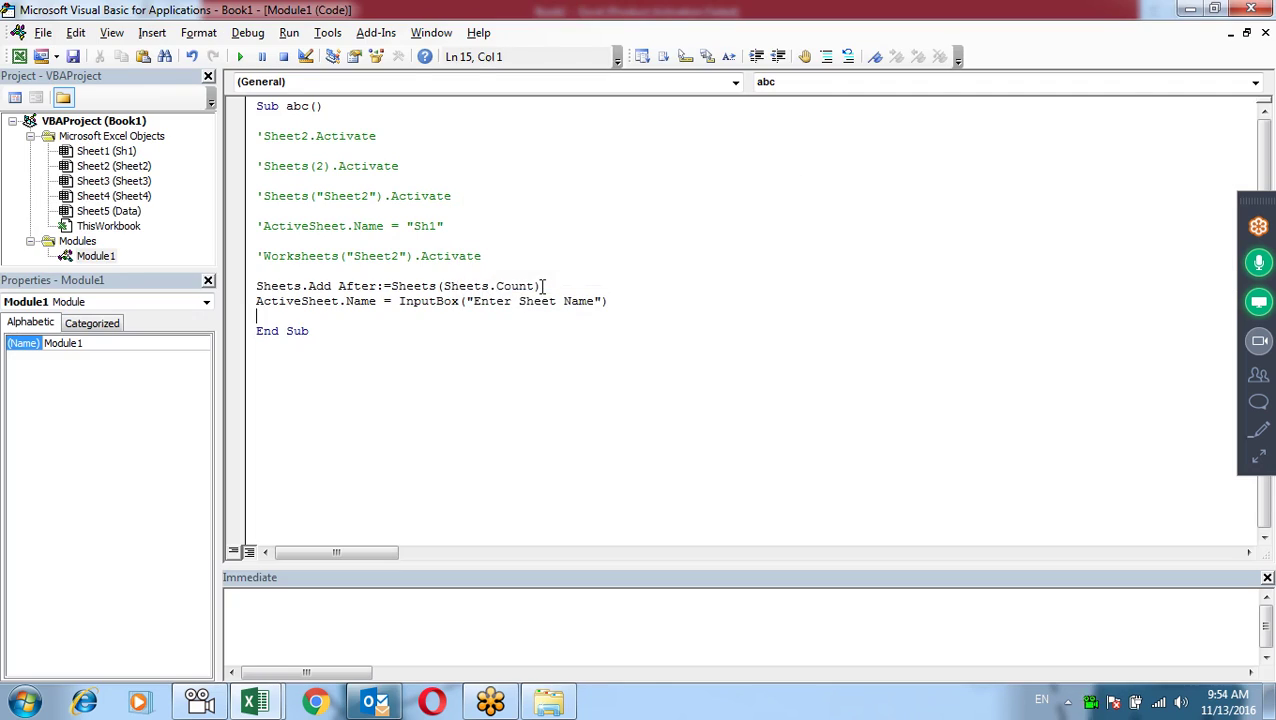
key("alt+F11")
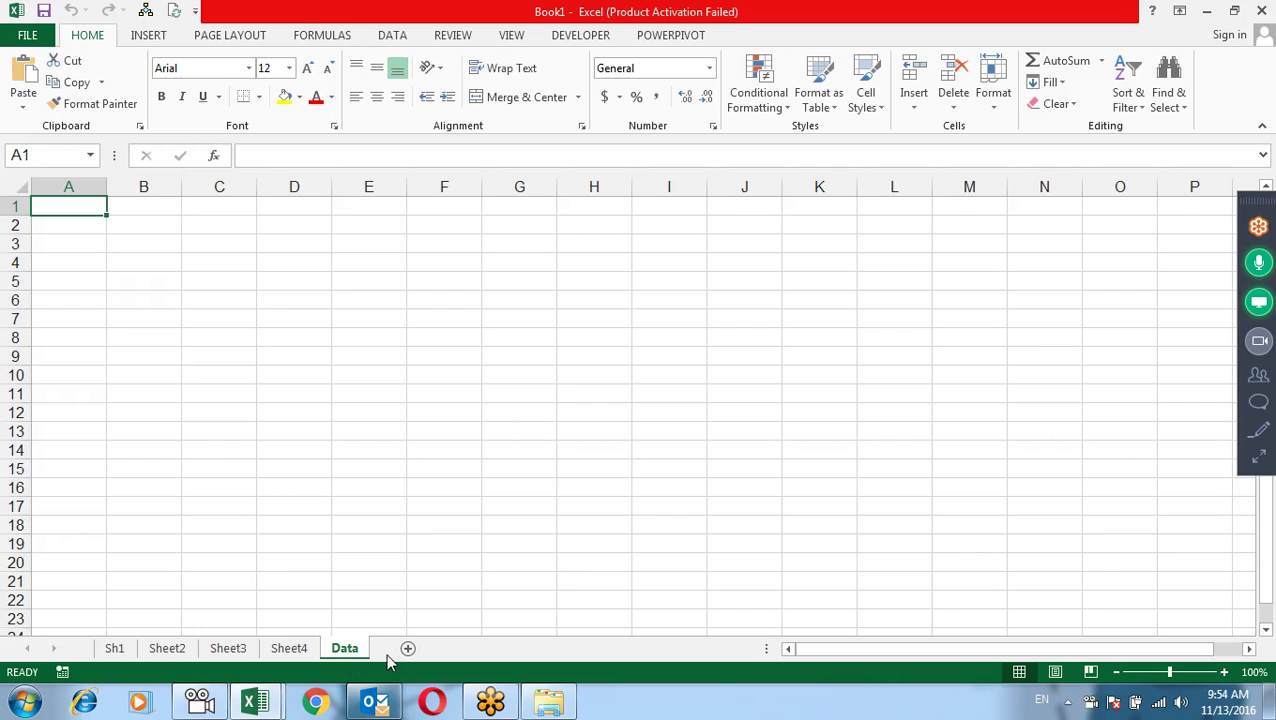
left_click(342, 450)
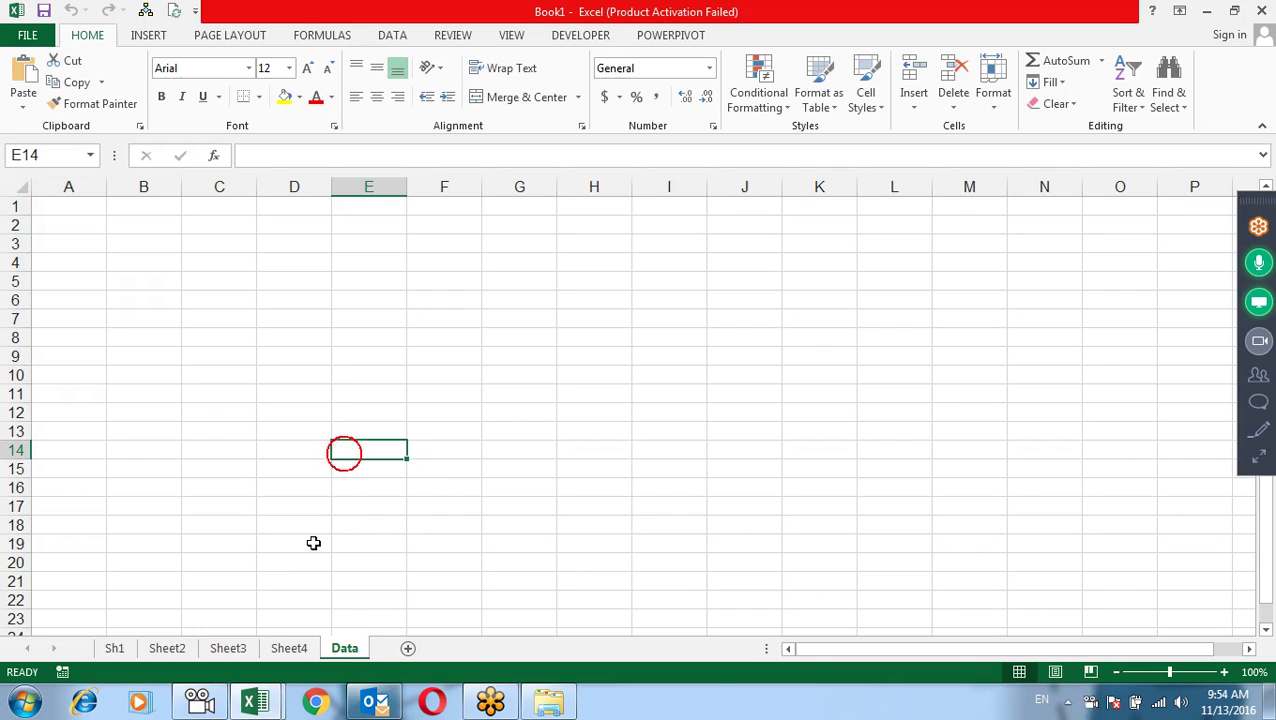
left_click(291, 648)
left_click(352, 648)
key("alt+F11")
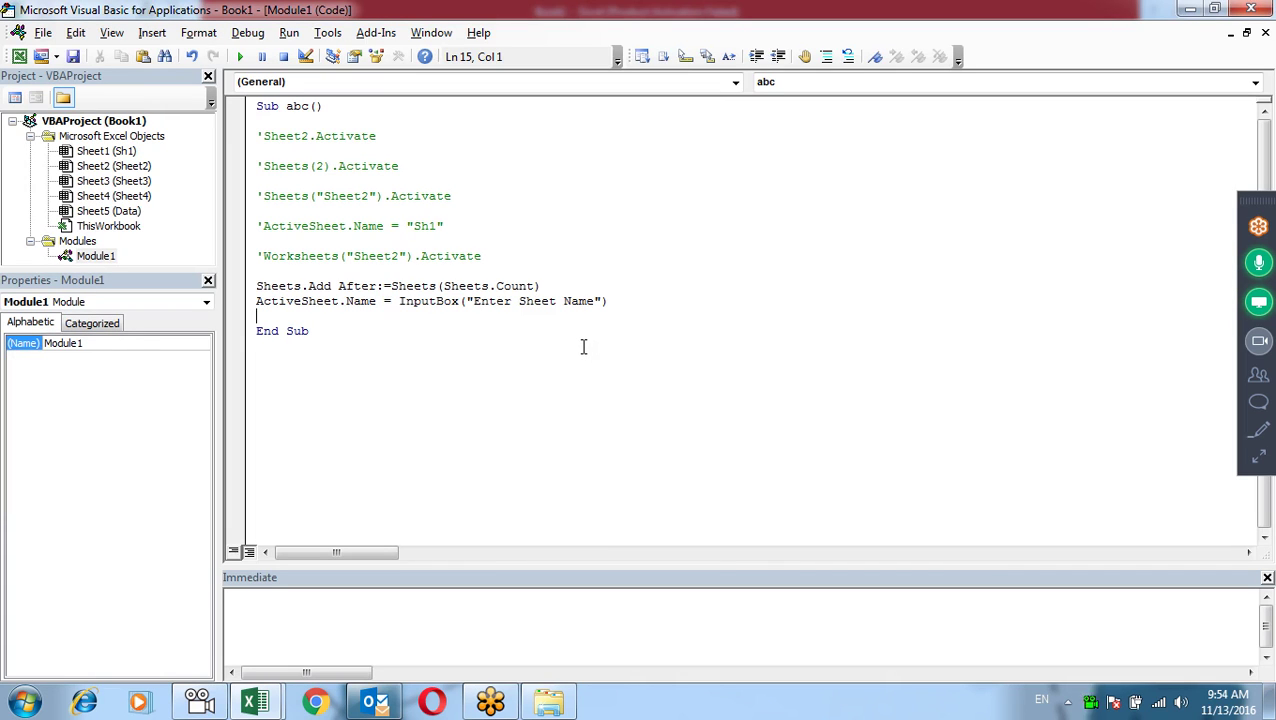
- Inspect the Data tab's sheet options, then begin the line Sheets(1).Activate in abc
key("alt+F11")
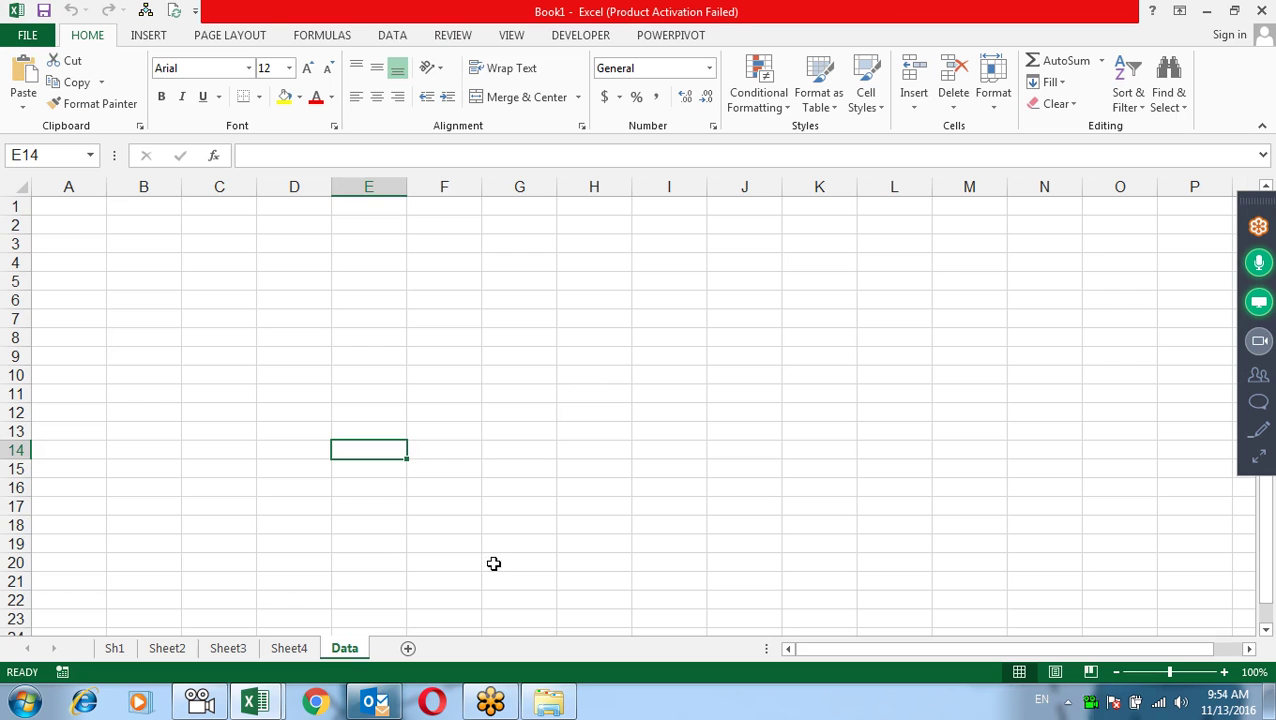
right_click(348, 649)
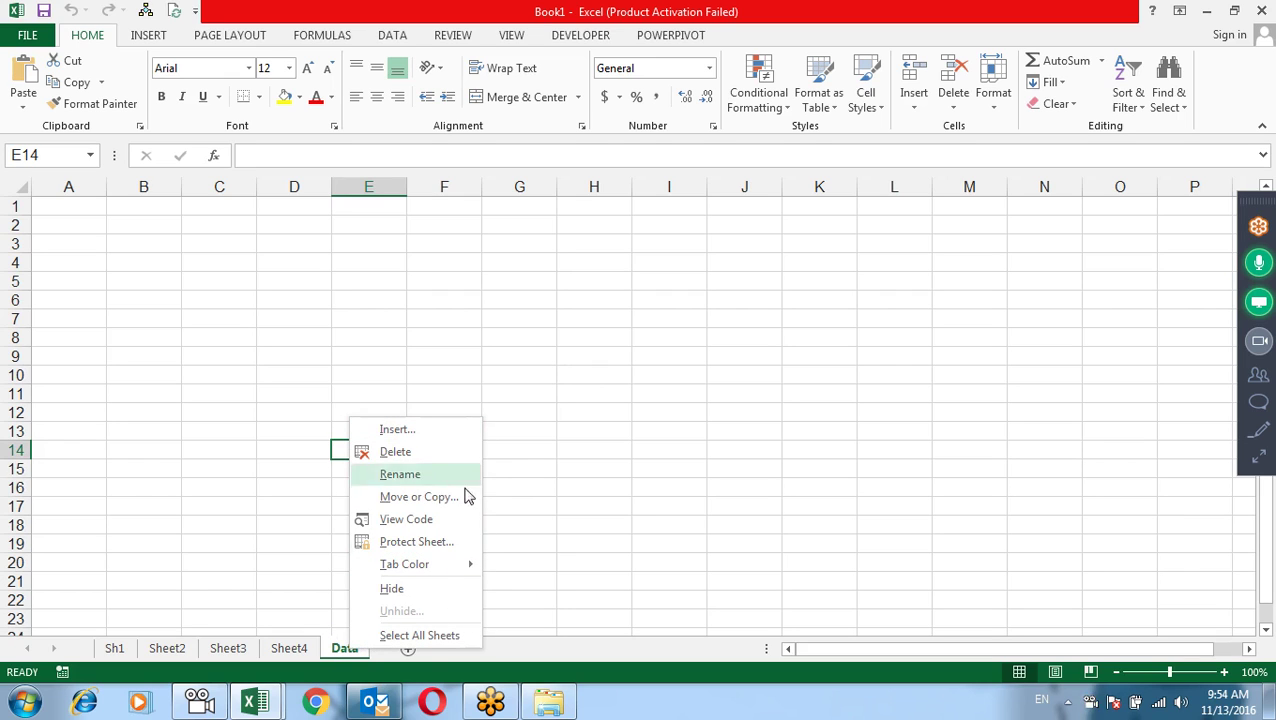
left_click(528, 550)
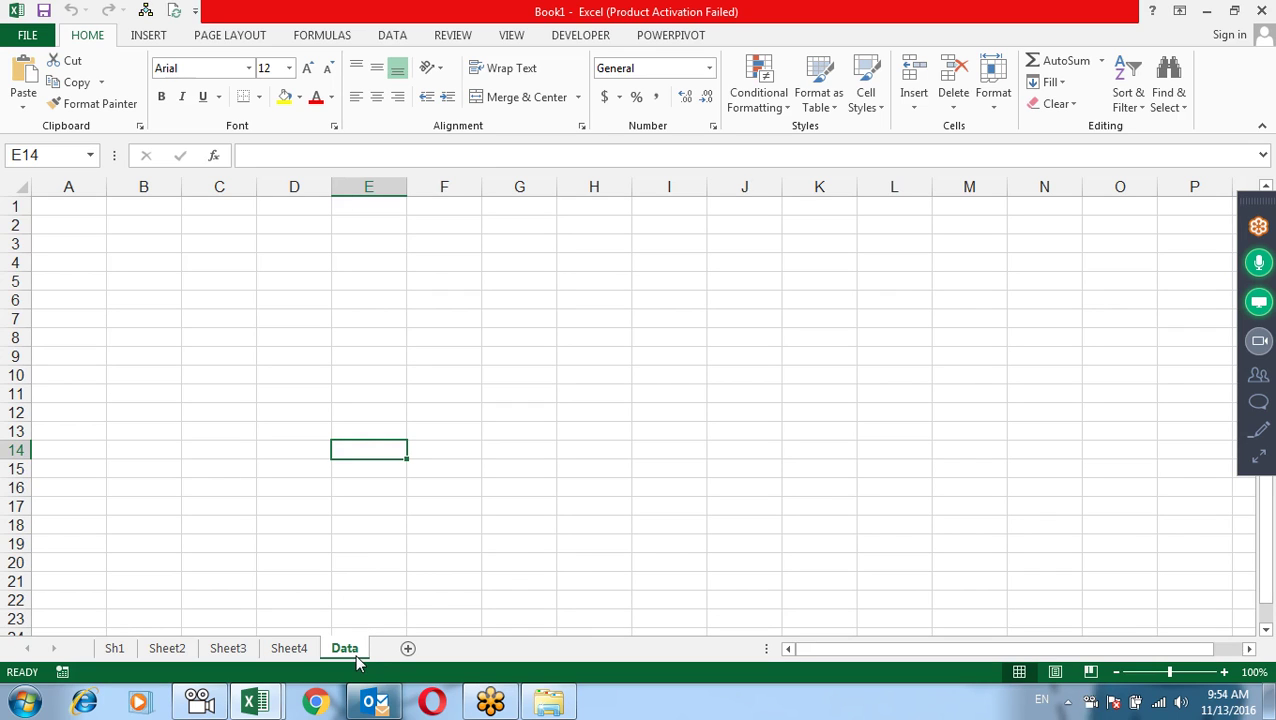
key("alt+Tab")
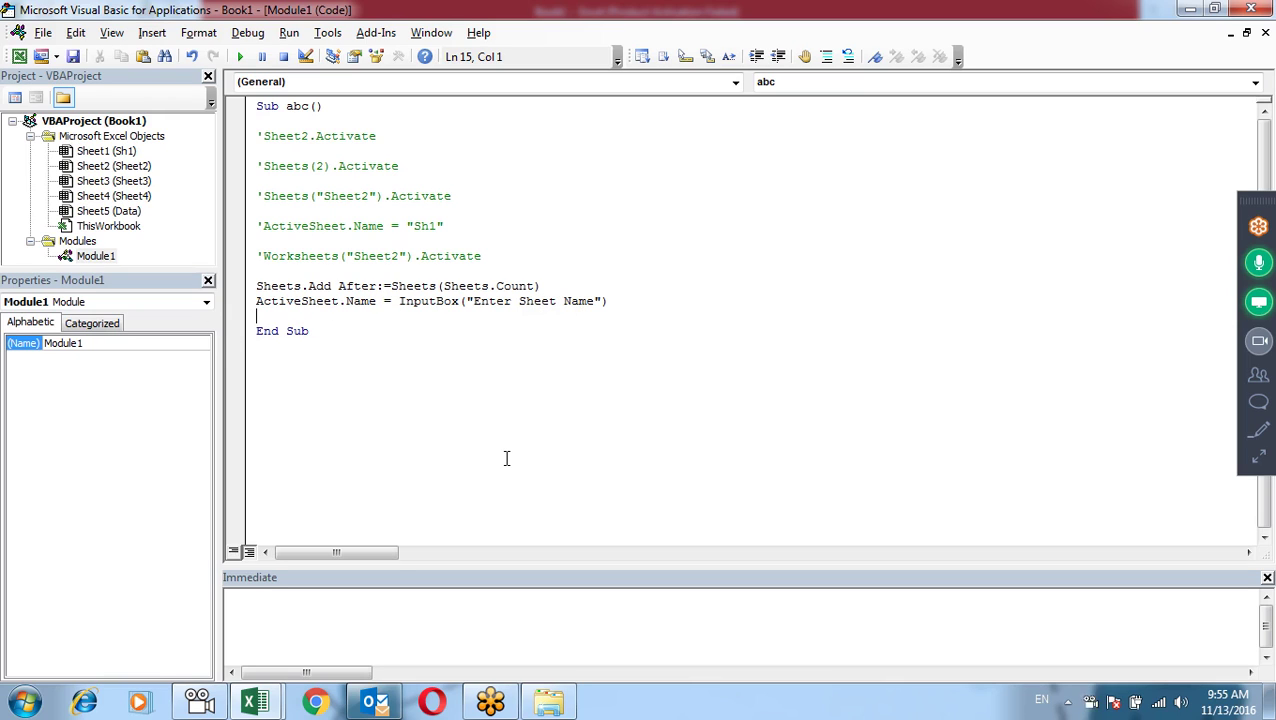
type("Sheets(")
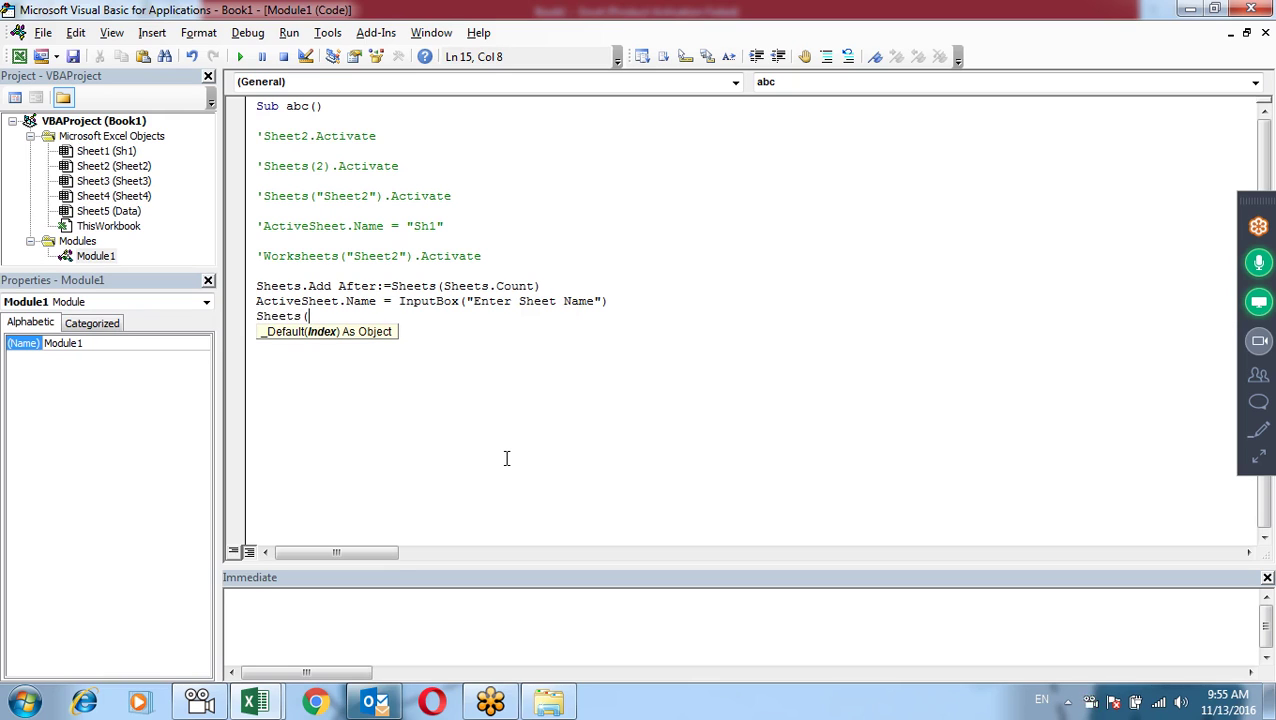
type("1)")
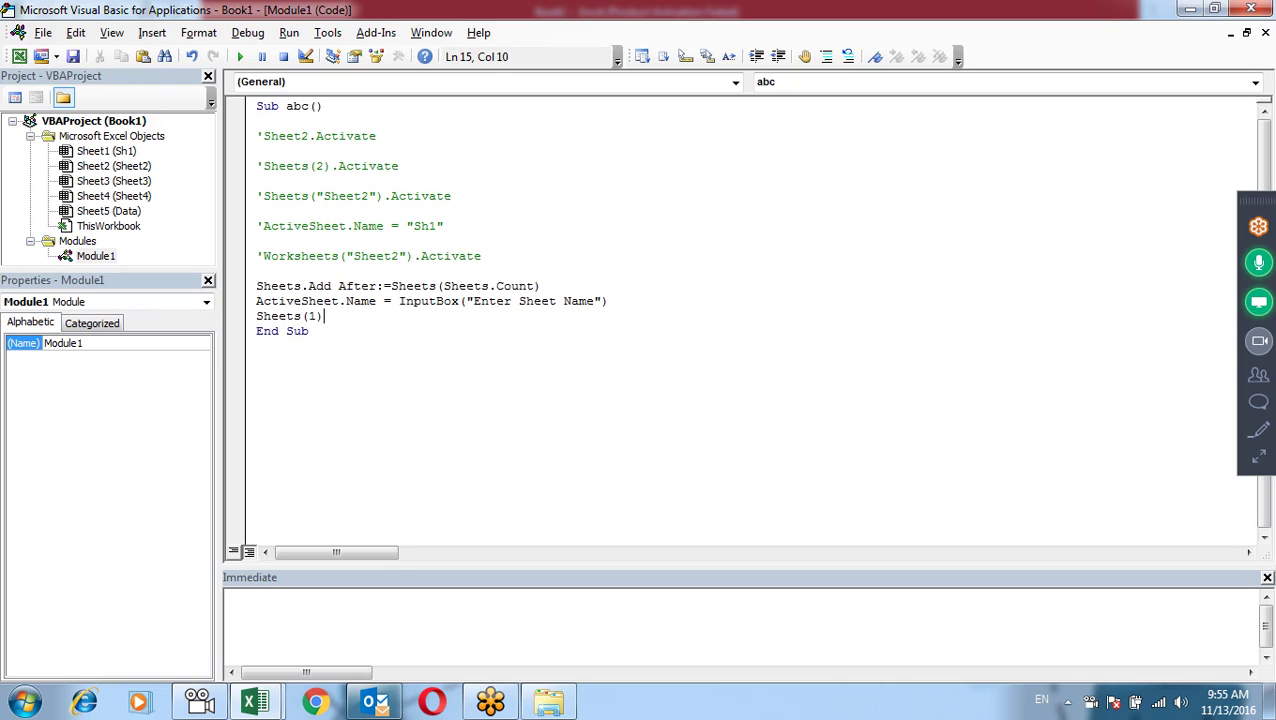
type(".activate")
- Finish the Sheets(1).Activate line and make Sh1 the current sheet
left_click(310, 331)
key("alt+F11")
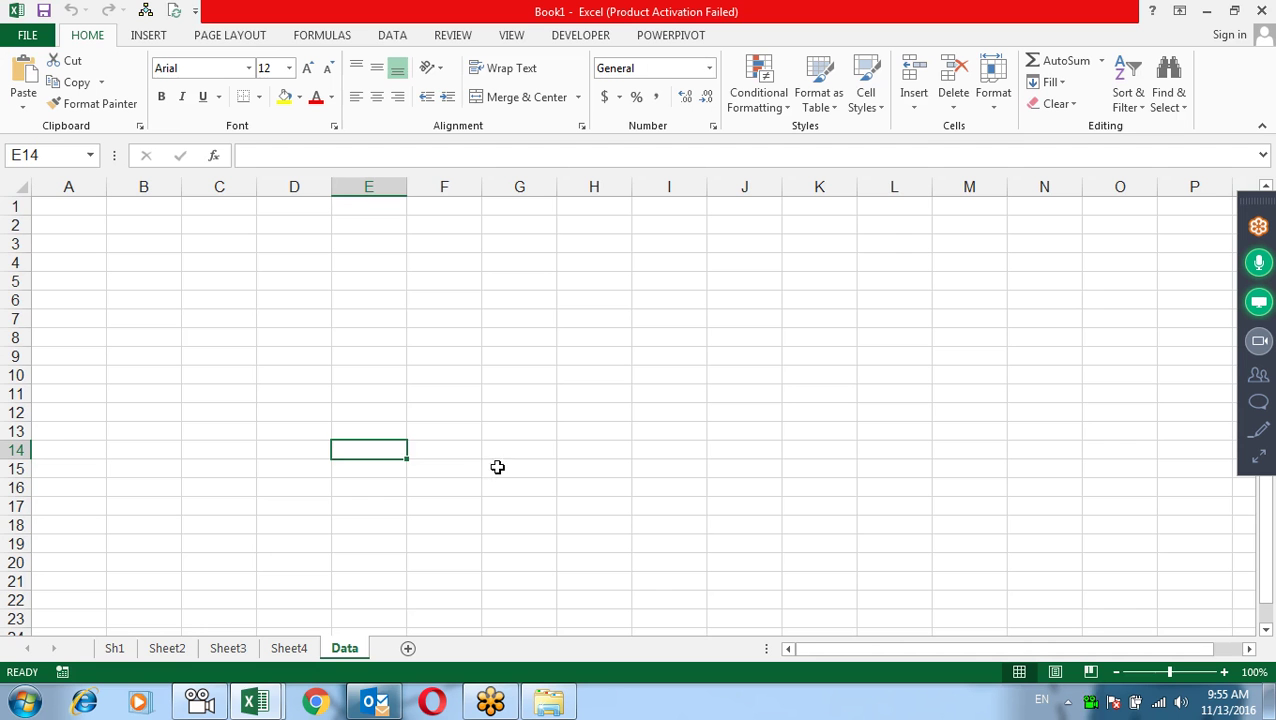
left_click(114, 648)
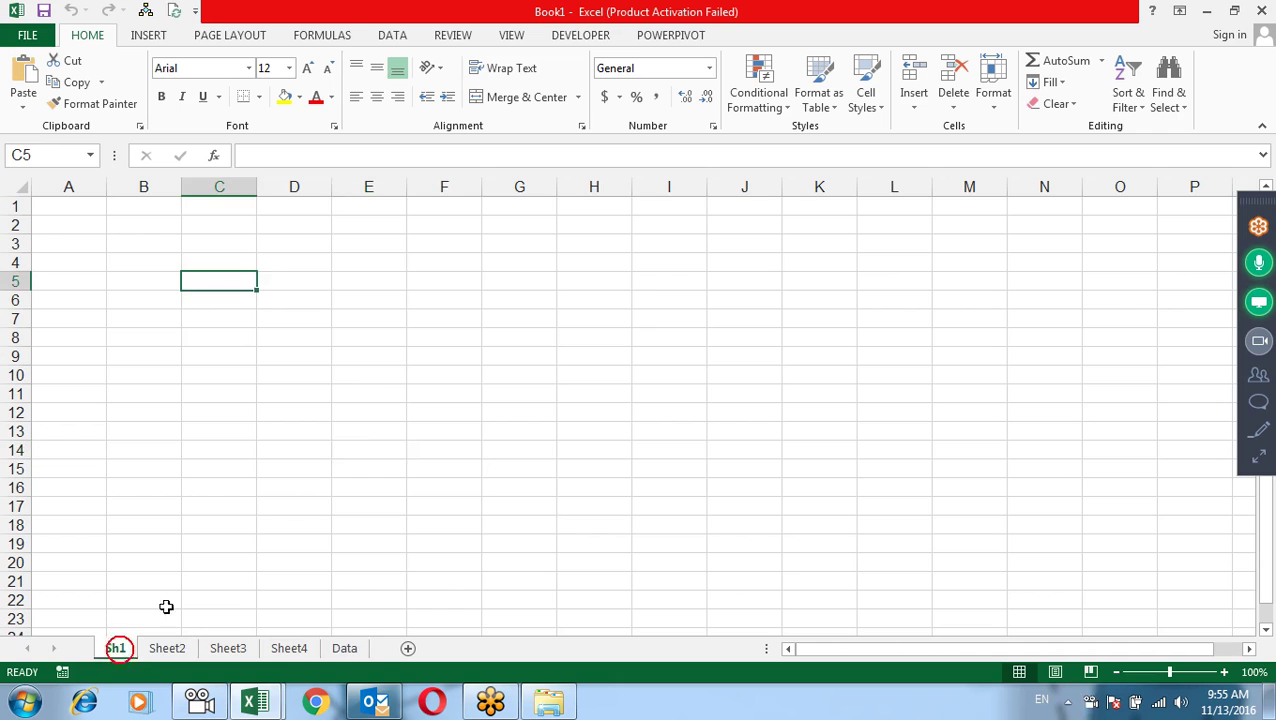
key("alt+F11")
- Run abc, name the new sheet data2, and check the sheets in Excel
left_click(240, 56)
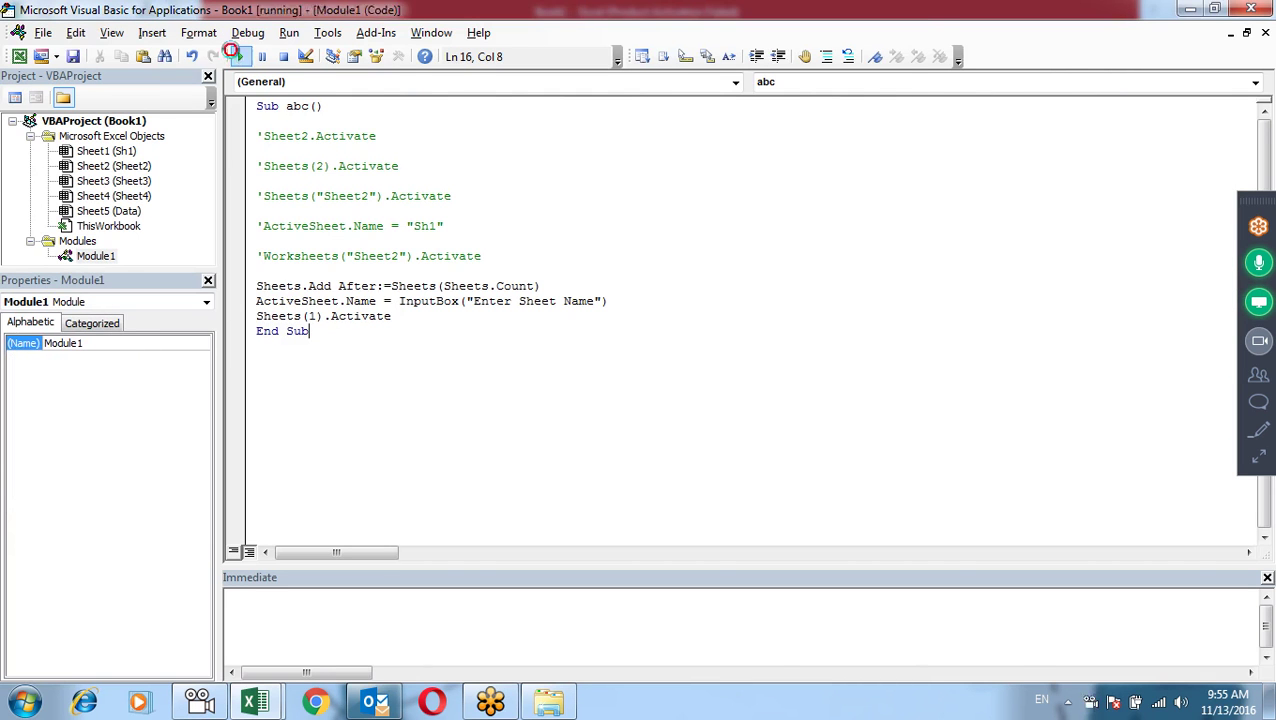
type("dat")
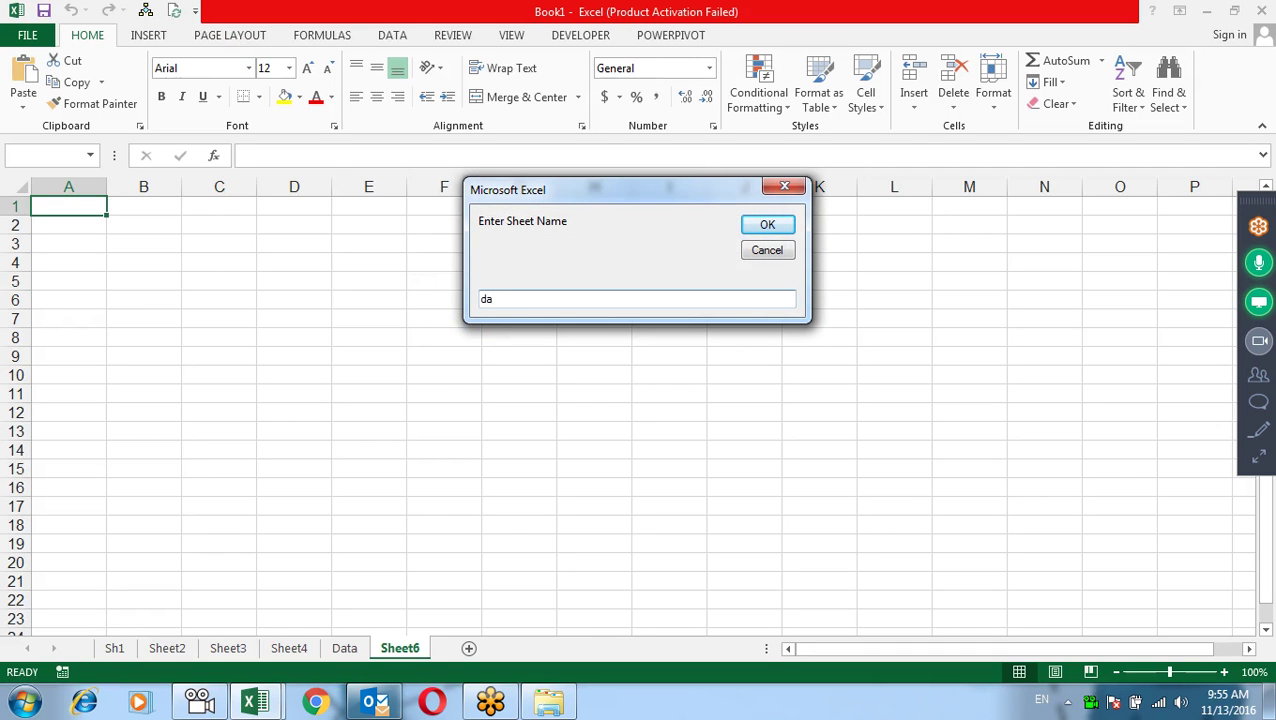
type("a2")
left_click(768, 224)
key("alt+F11")
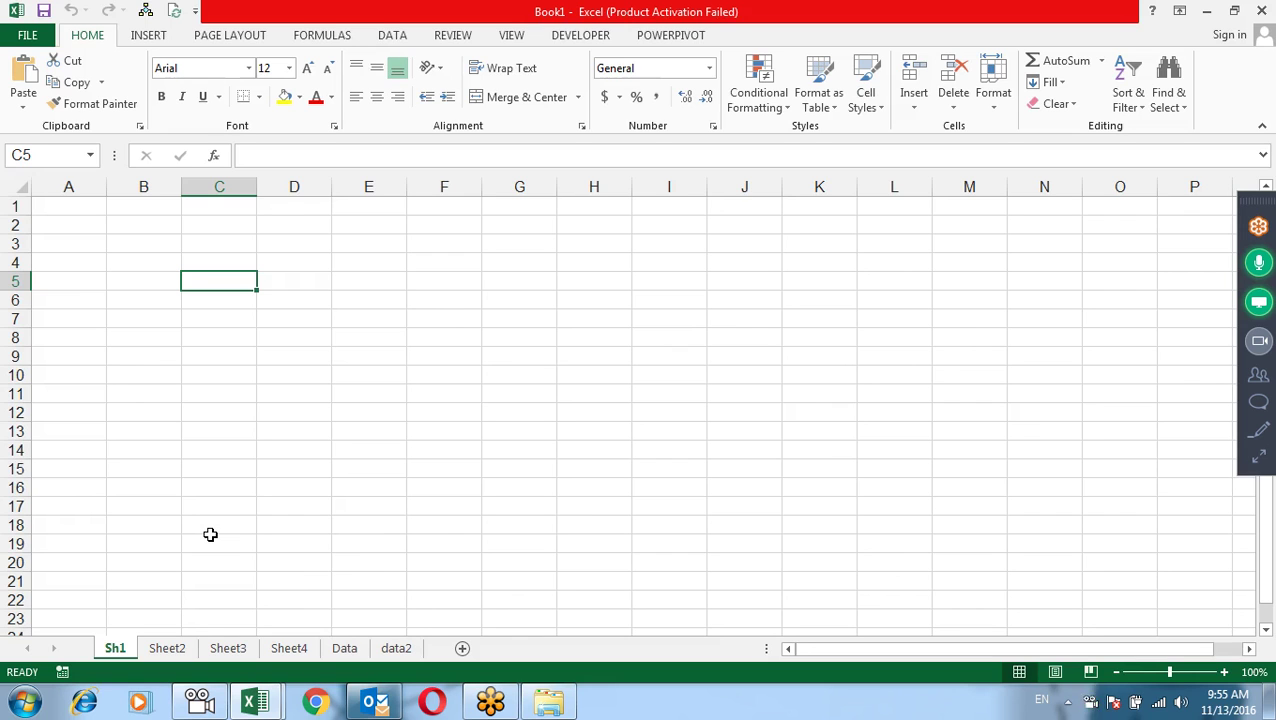
key("alt+F11")
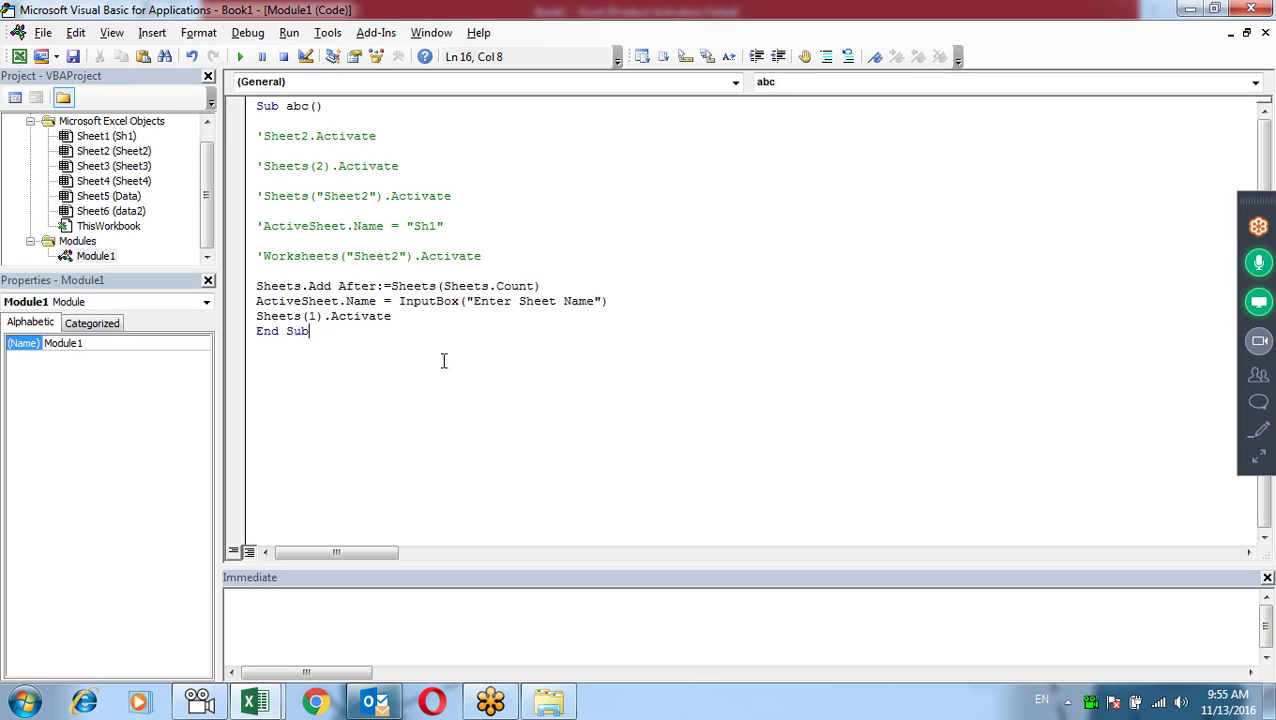
- Add the statement Sheets("data").Visible = False after Sheets(1).Activate
left_click(436, 318)
key("Return")
key("Return")
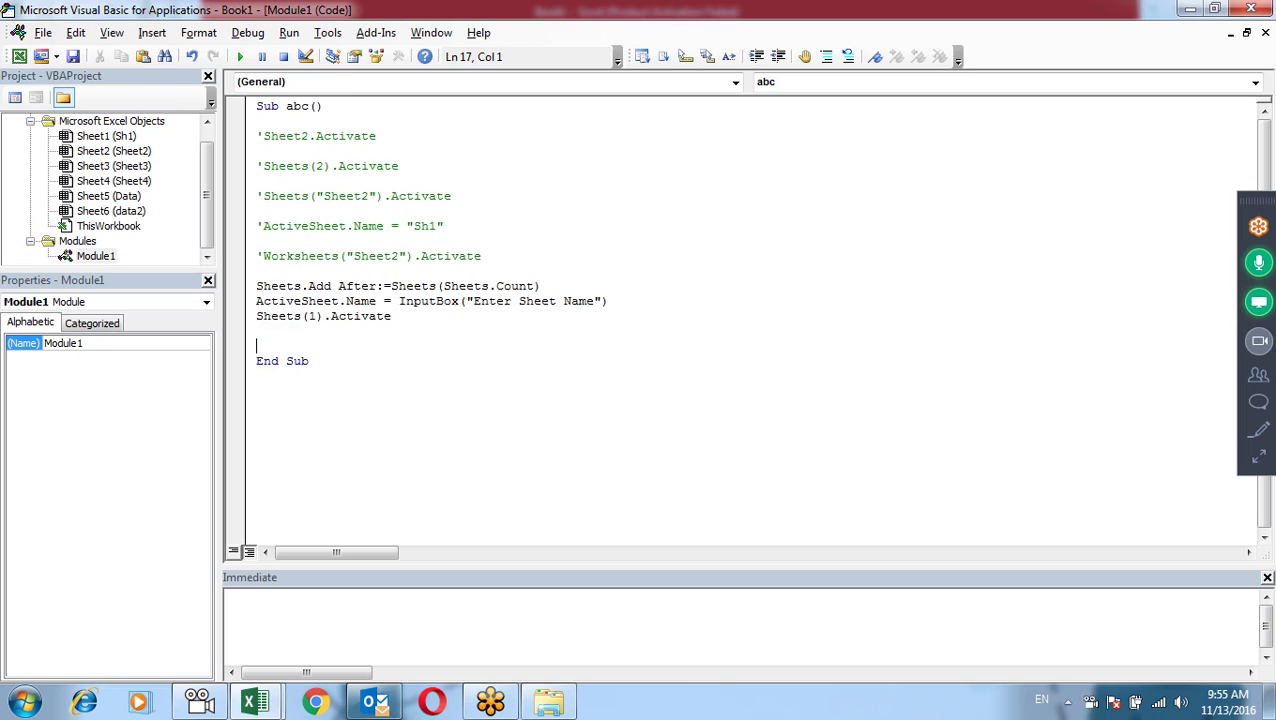
left_click(257, 331)
type("heets(")
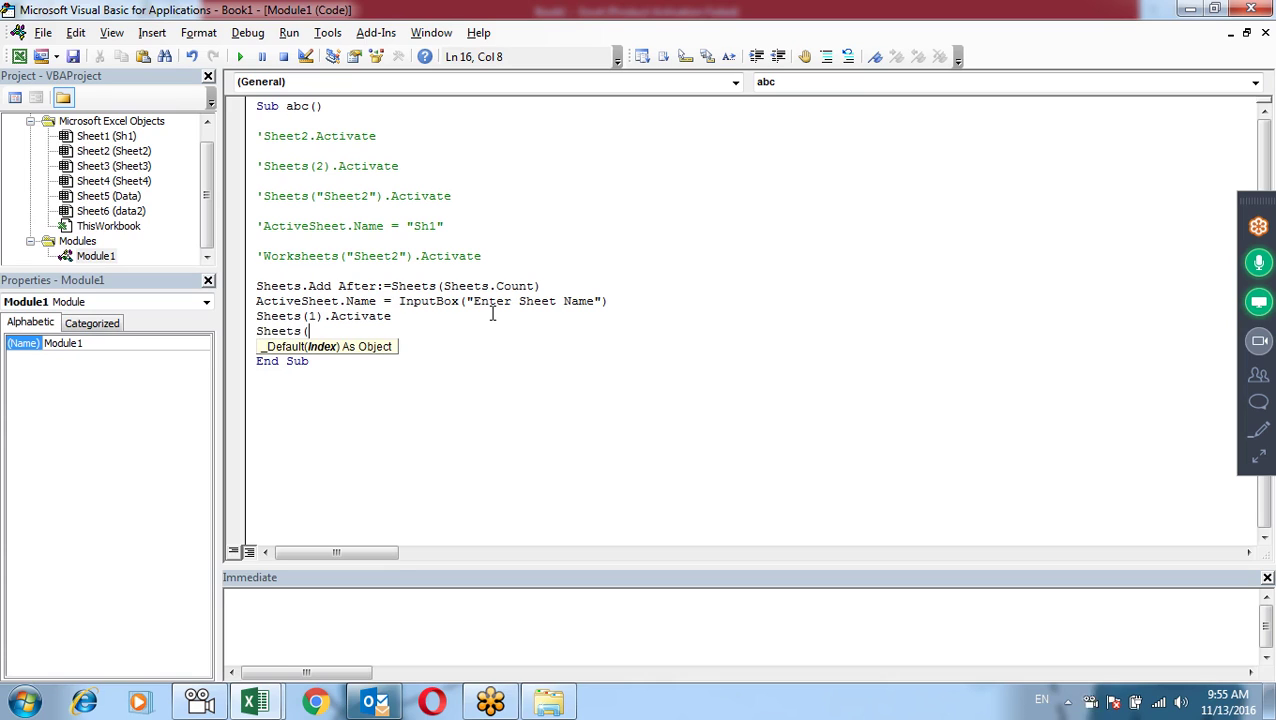
type("\"data\"")
type(")")
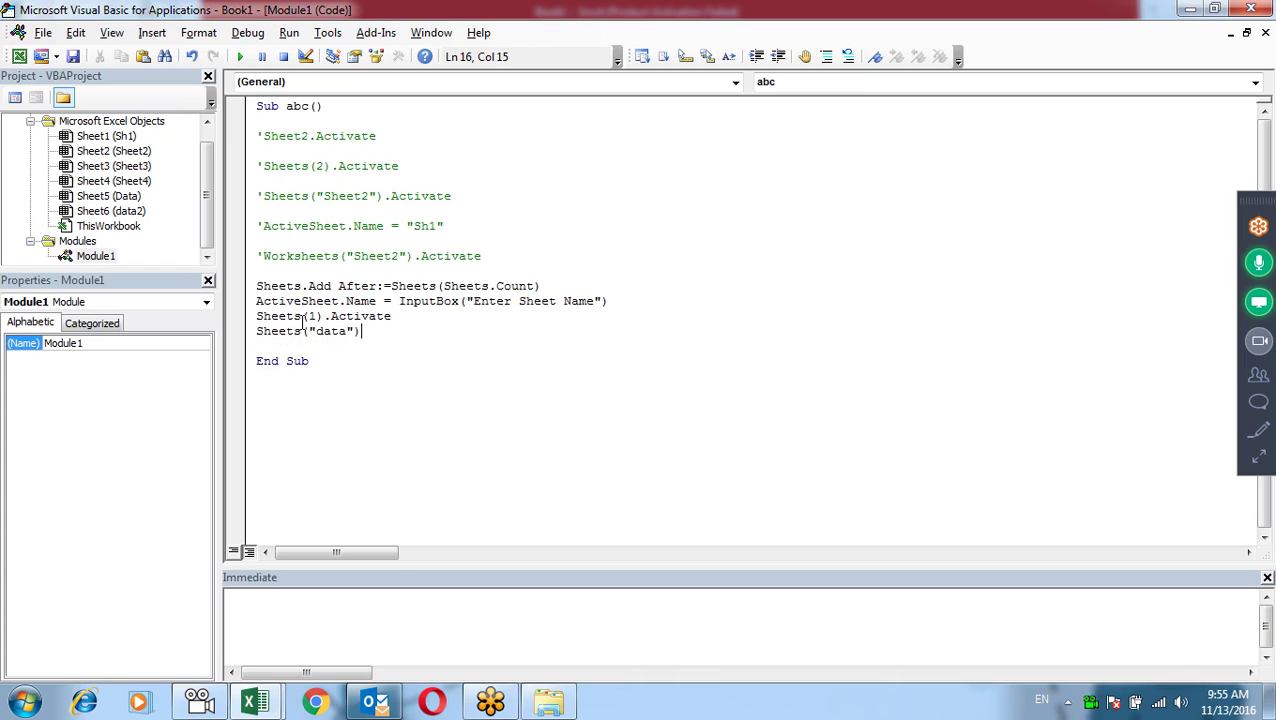
type(".visible= false")
key("Return")
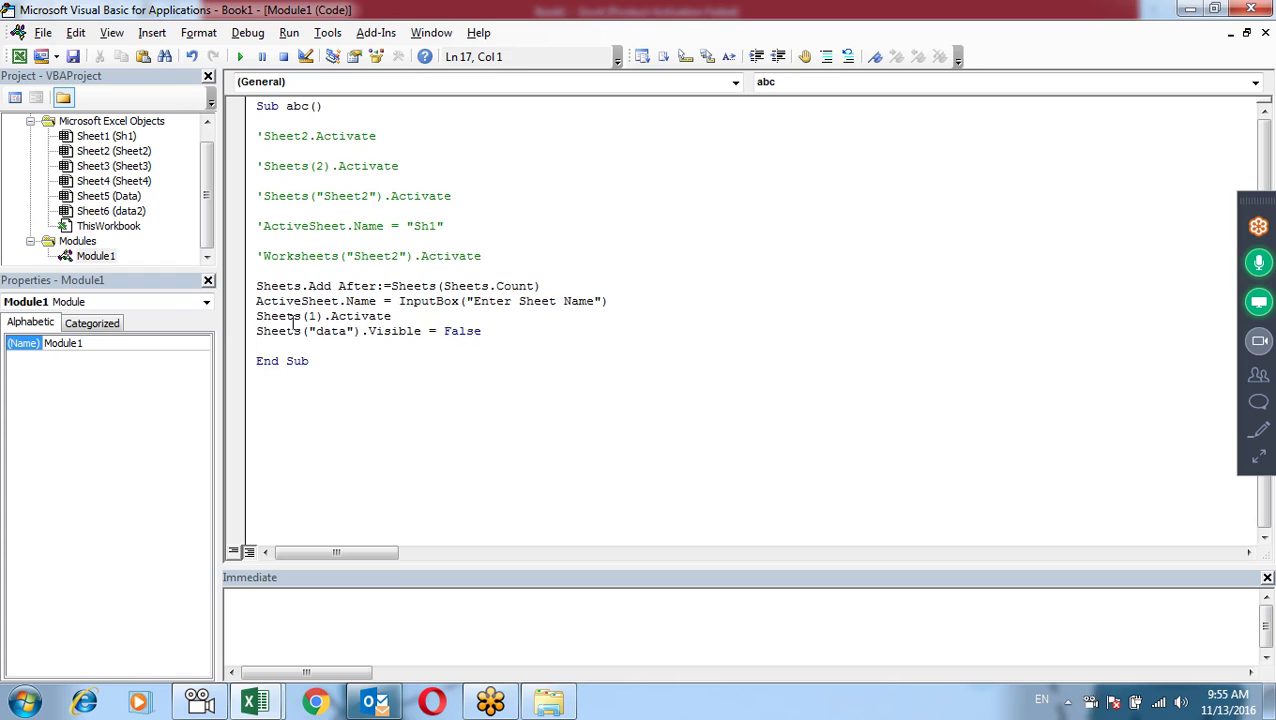
- Comment out the add, rename and activate lines, then run abc to hide Data
left_click_drag(418, 318, 250, 288)
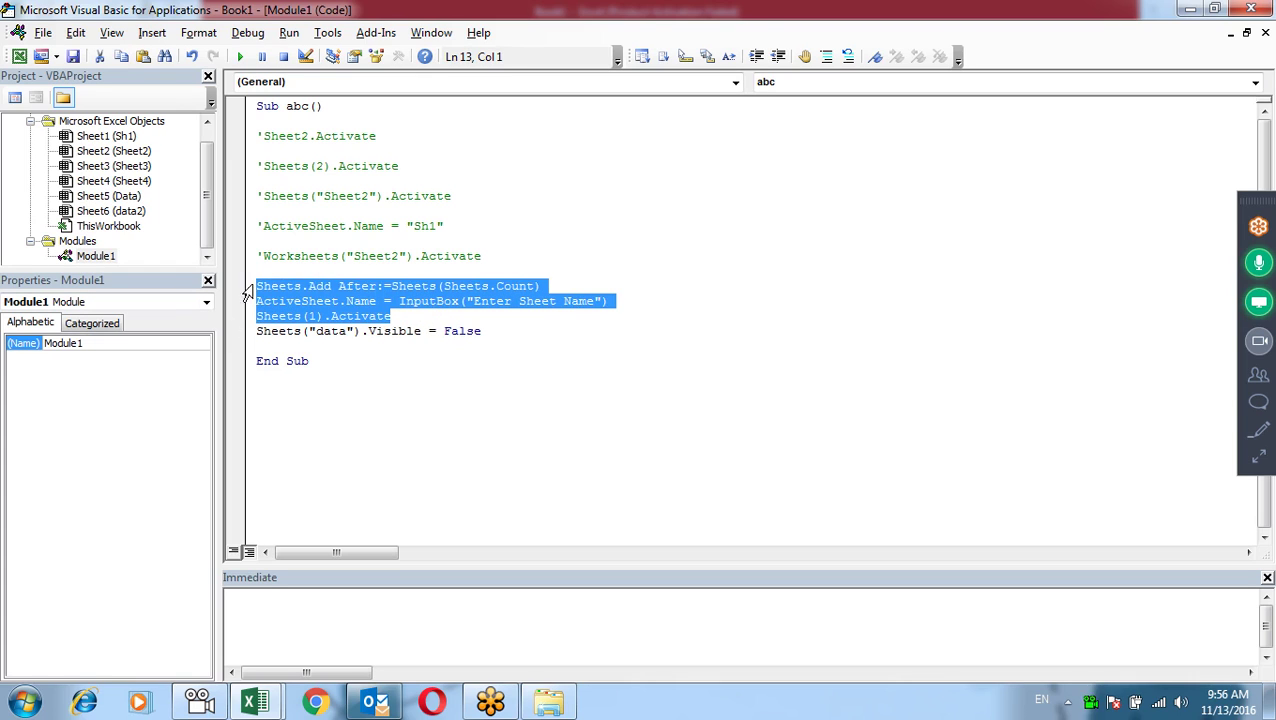
left_click(828, 57)
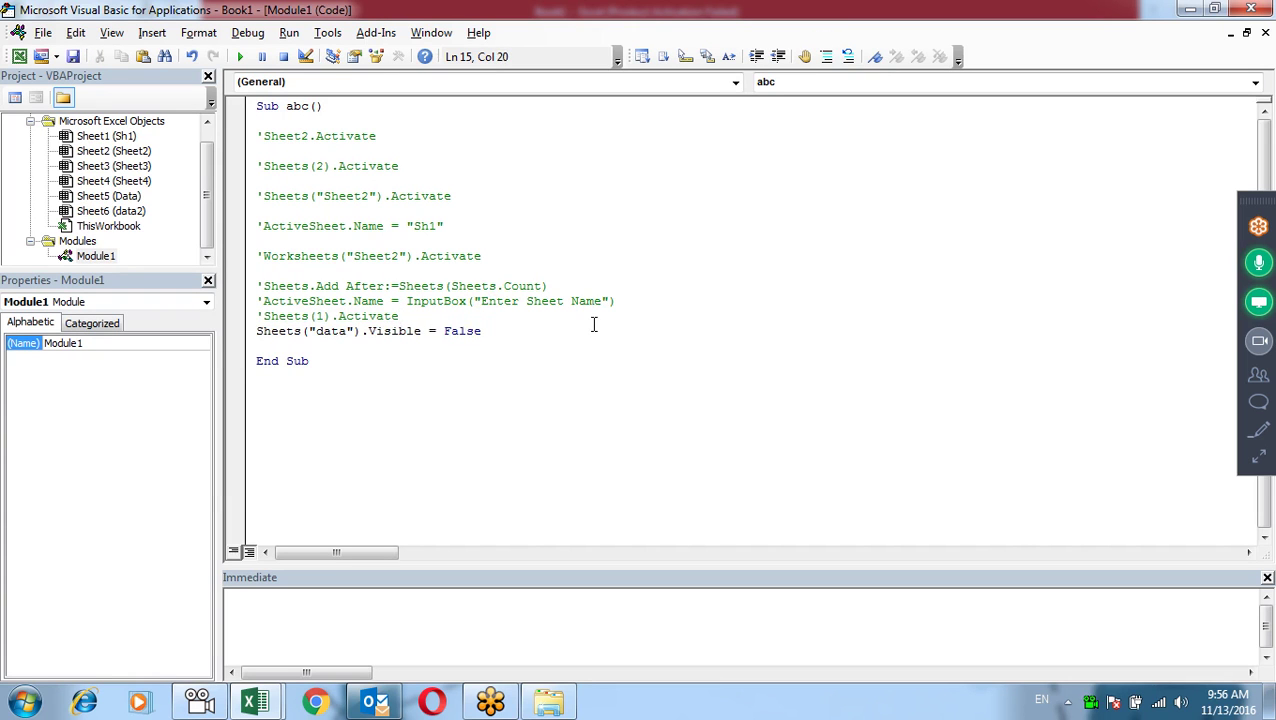
key("Return")
key("alt+F11")
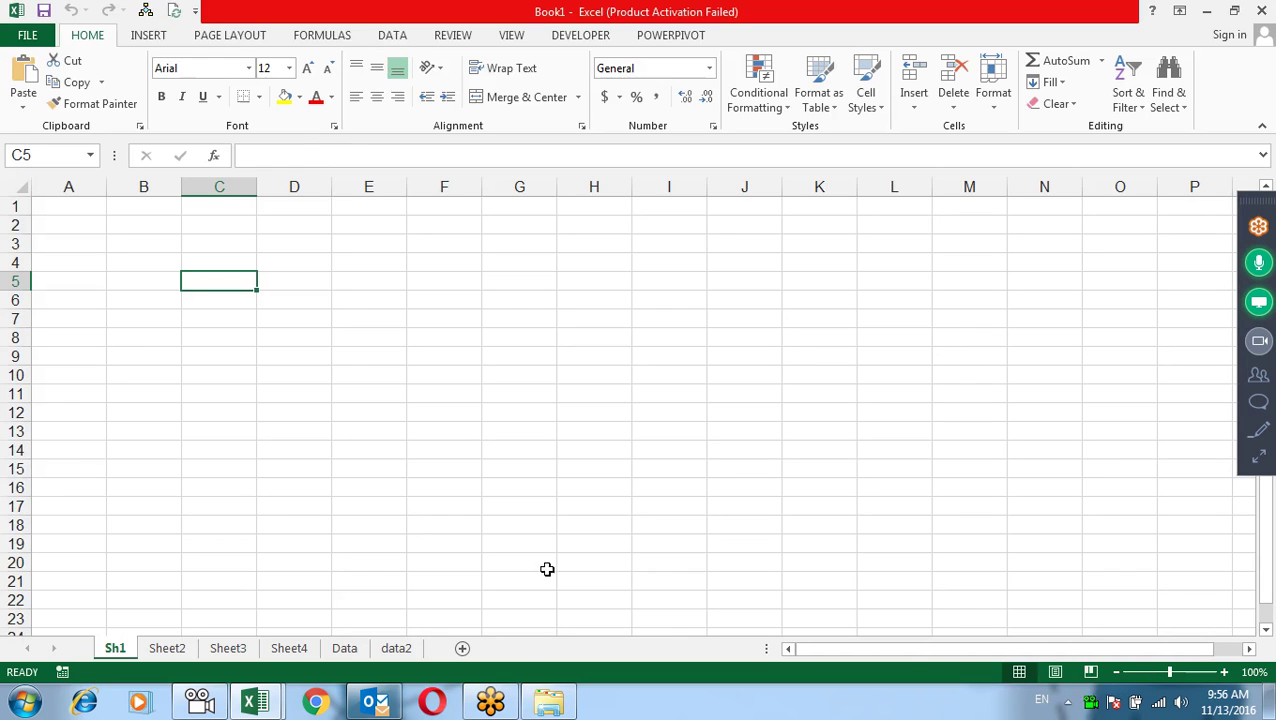
key("alt+F11")
left_click(242, 51)
key("alt+F11")
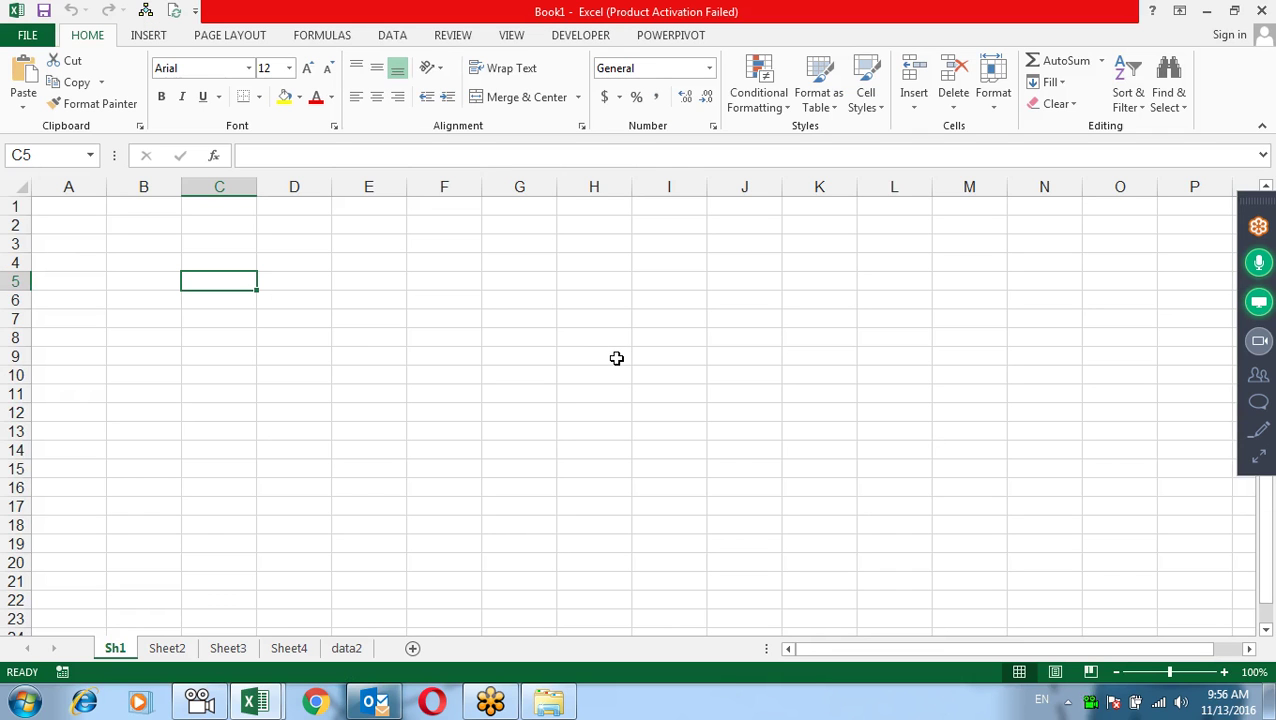
- Unhide the Data sheet through the Unhide option on the Sh1 tab
right_click(124, 646)
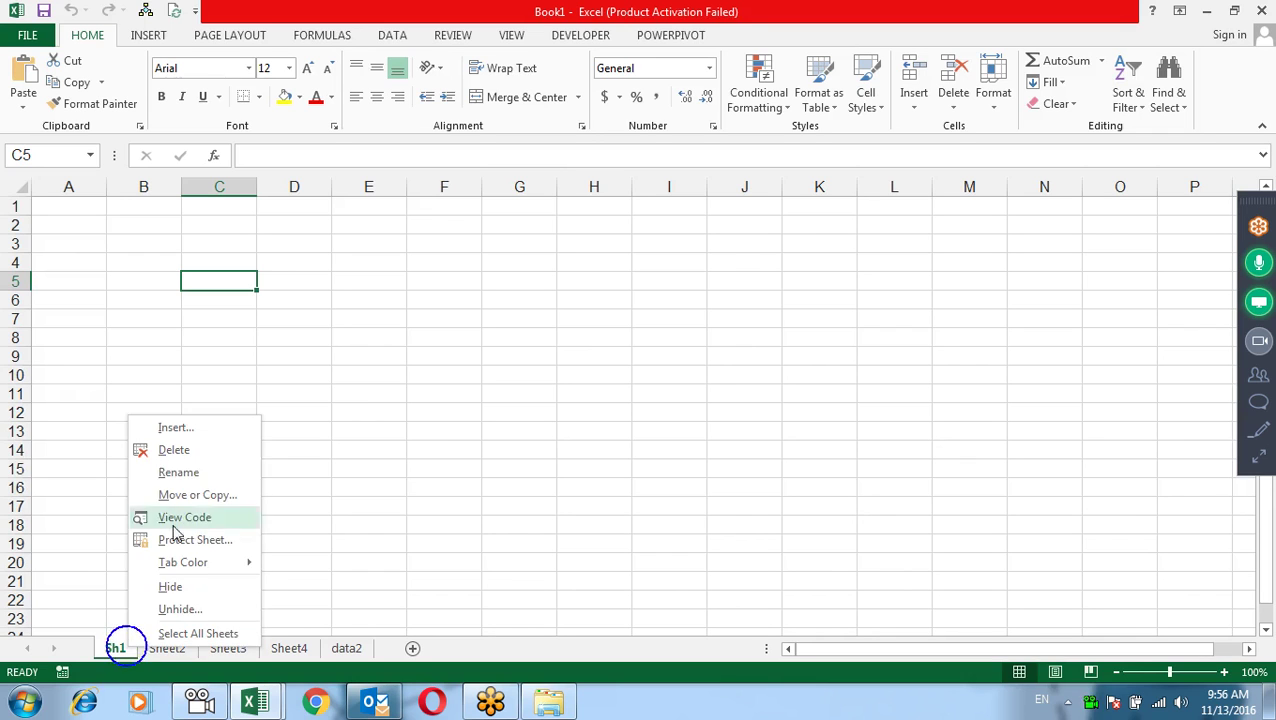
left_click(205, 612)
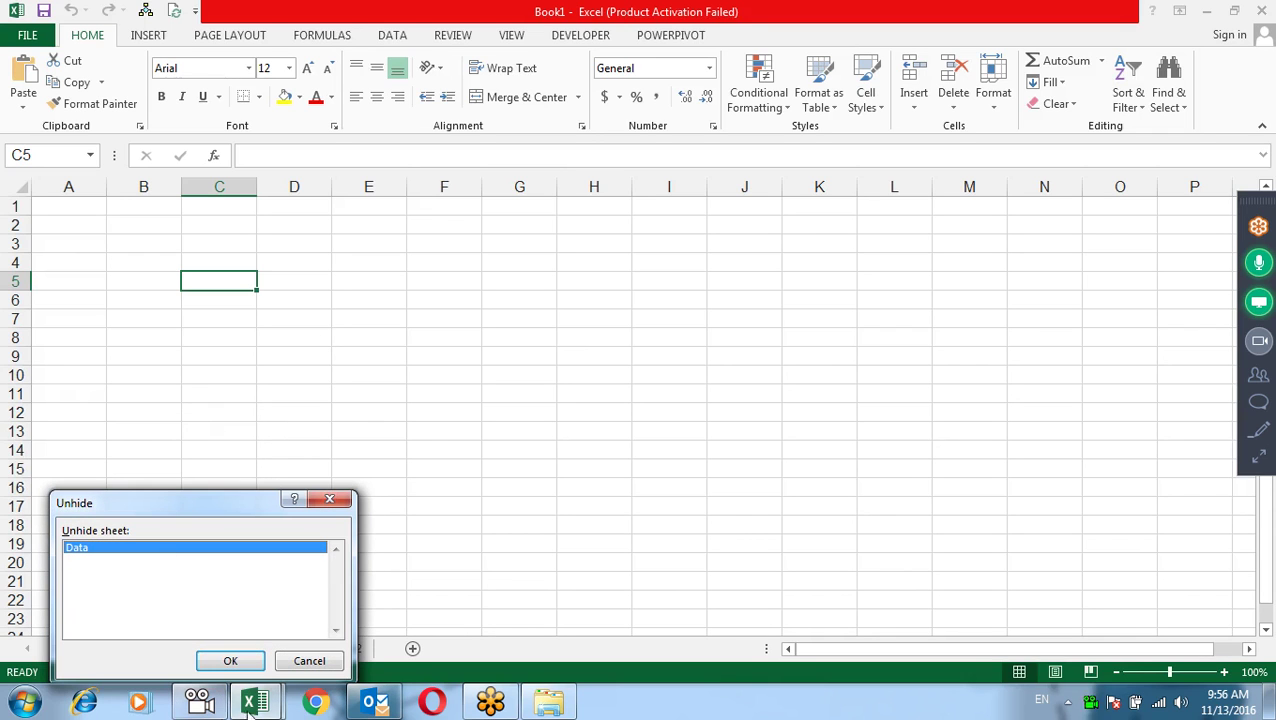
left_click(230, 661)
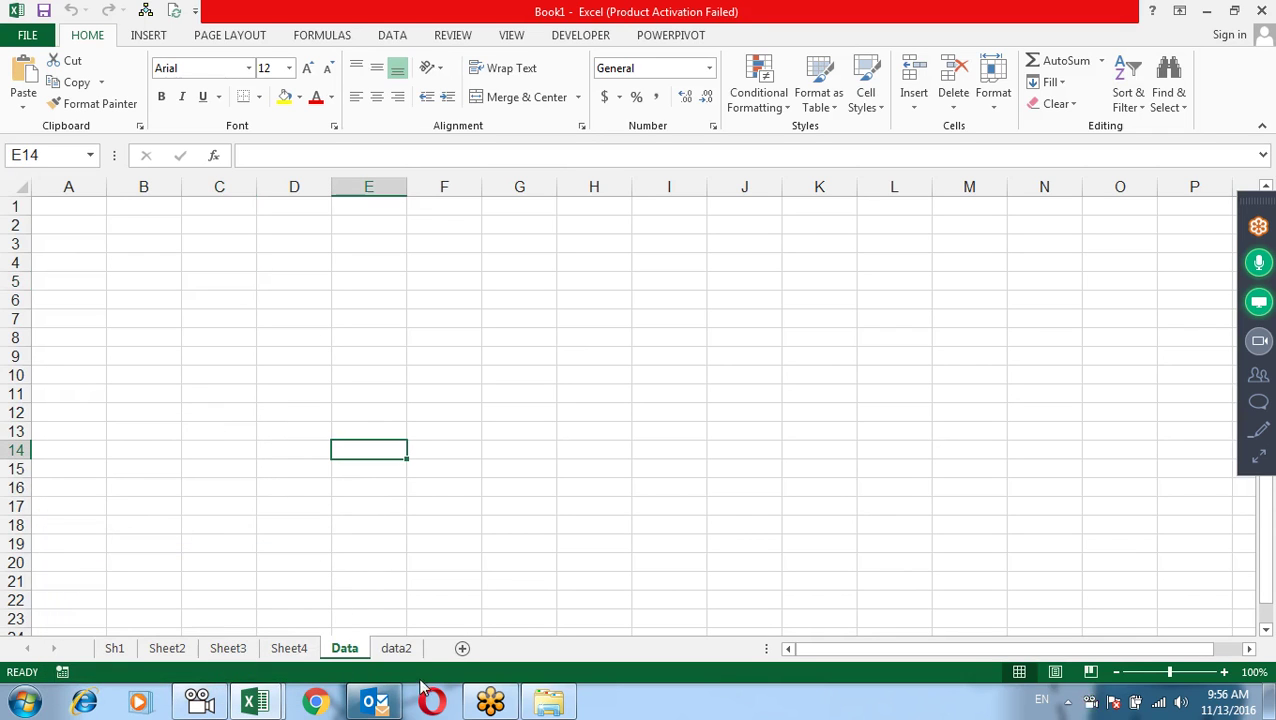
left_click(287, 455)
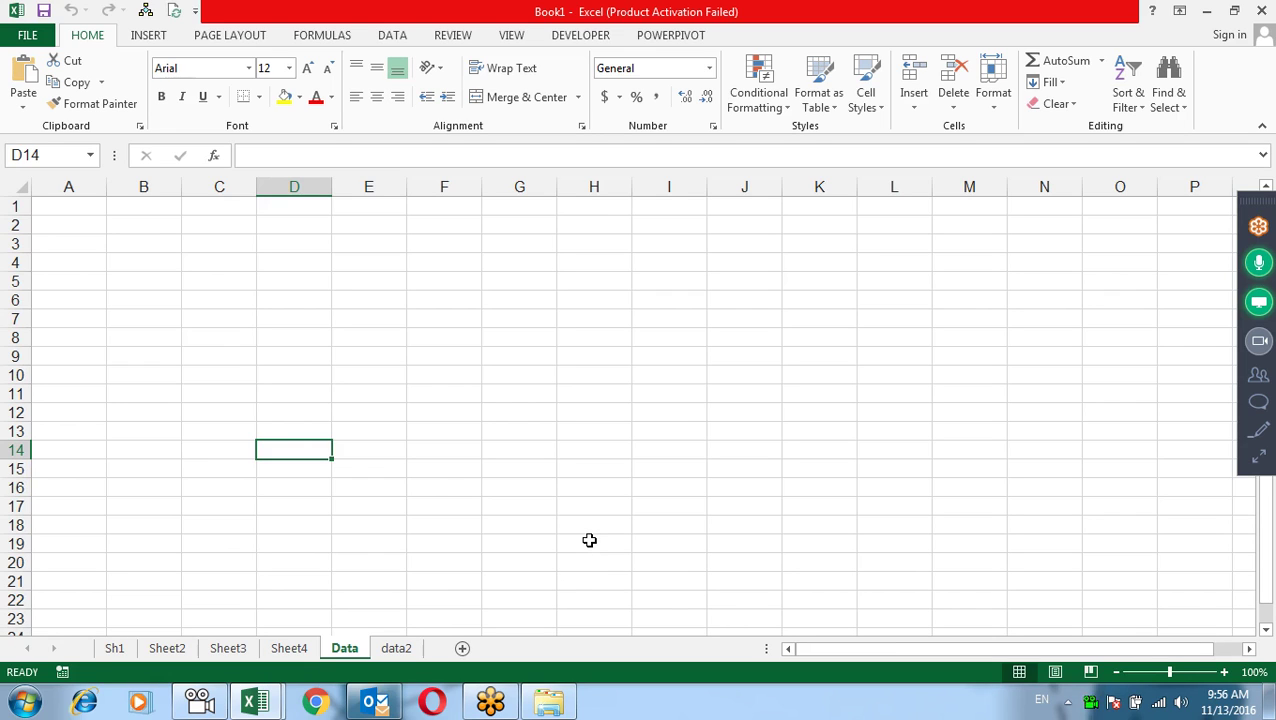
key("alt+F11")
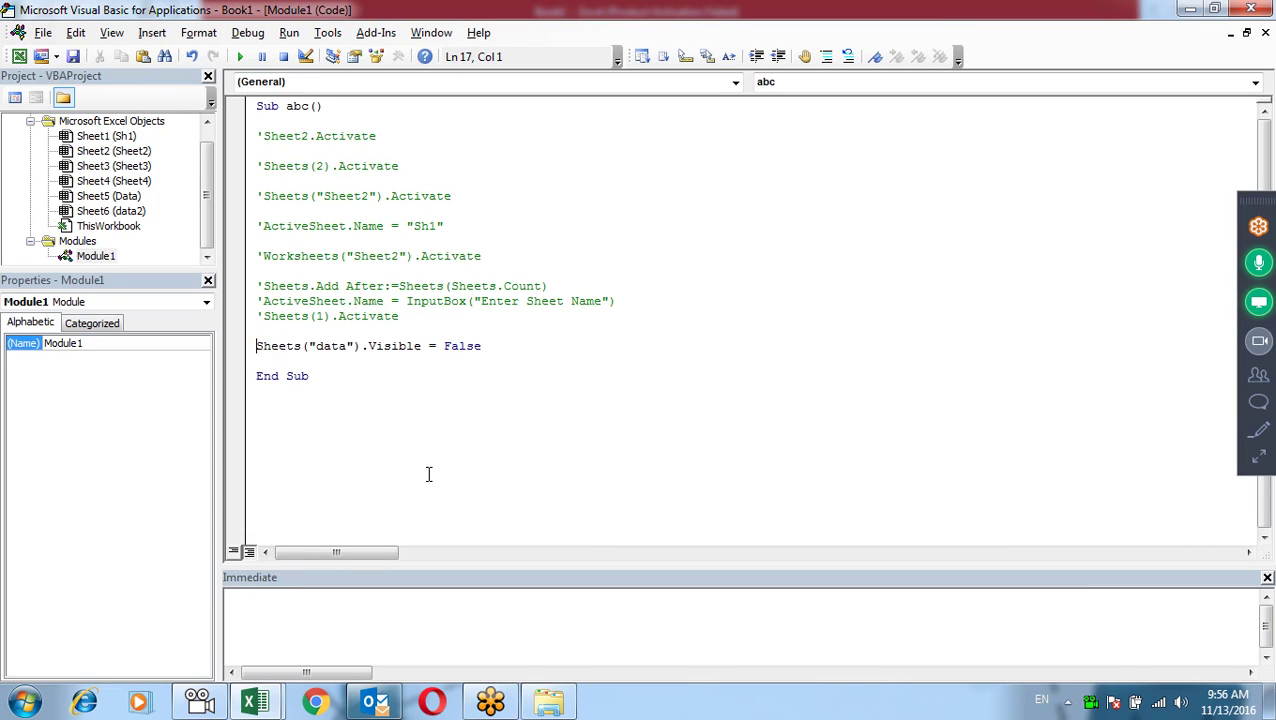
- Comment out Visible = False and add a copy set to Sheets("data").Visible = xlVeryHidden
type("'")
left_click_drag(514, 347, 268, 345)
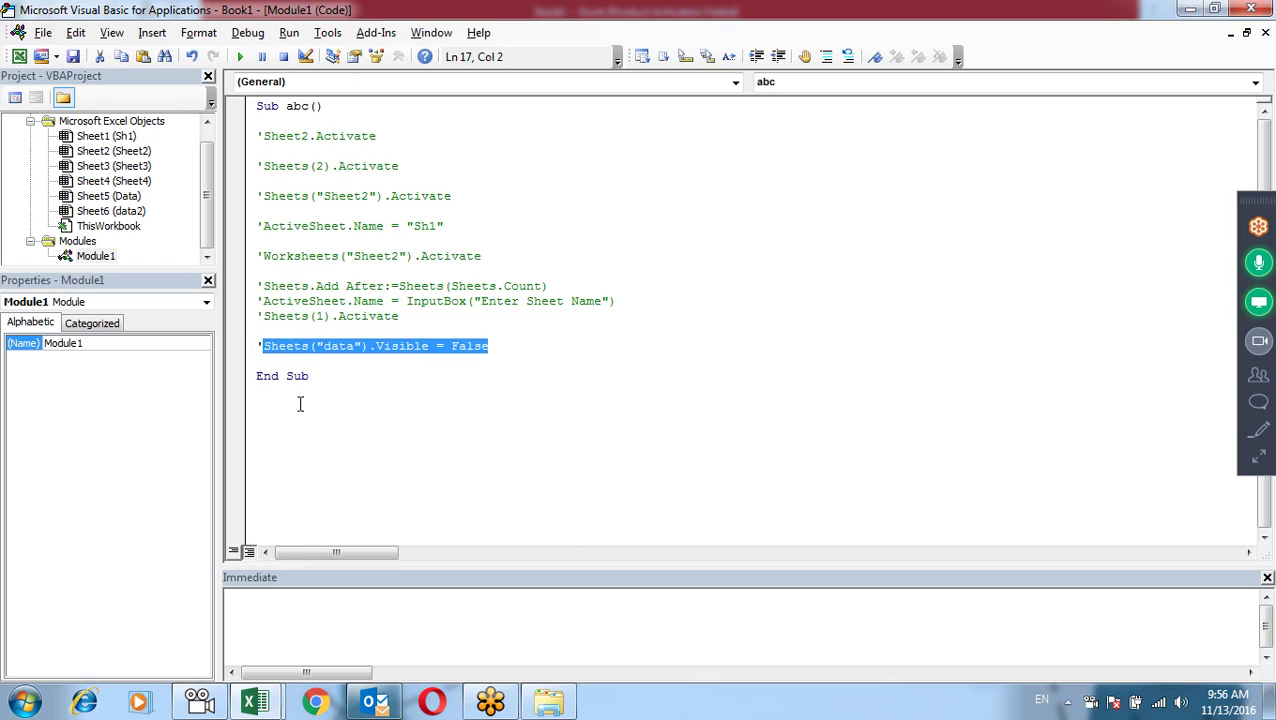
left_click(307, 360)
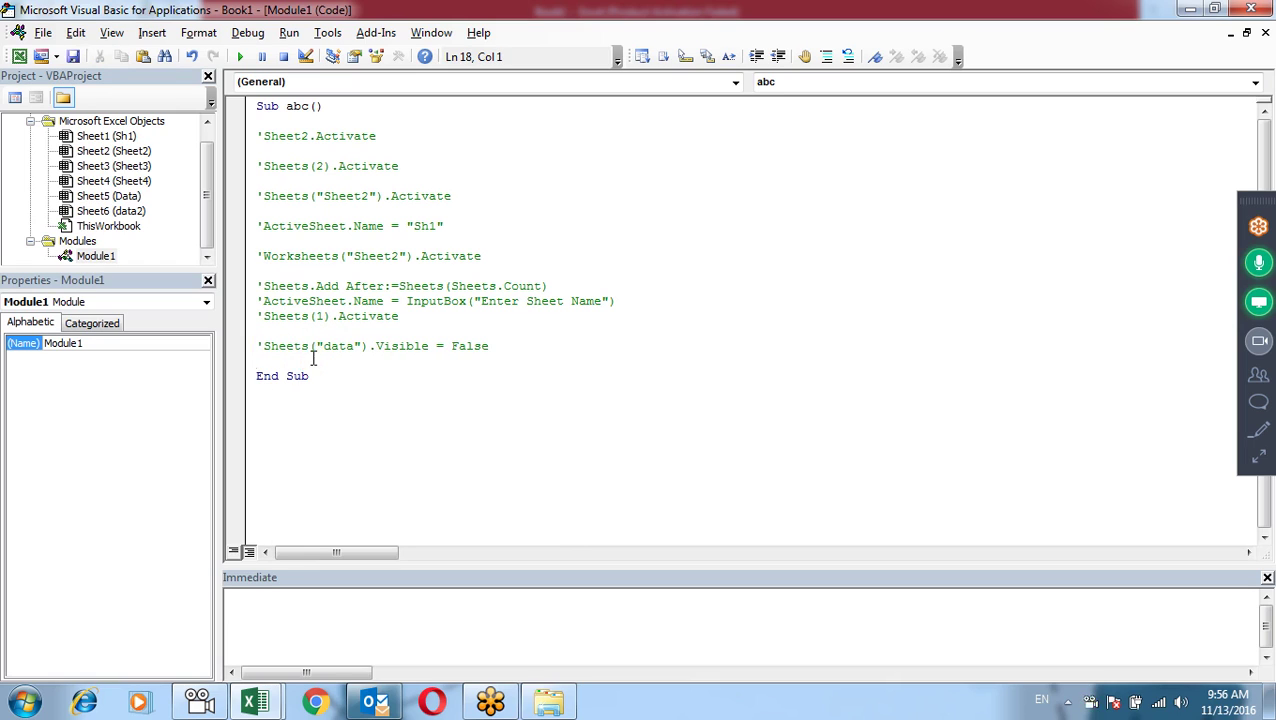
key("Return")
type("Sheets(\"data\").Visible = False")
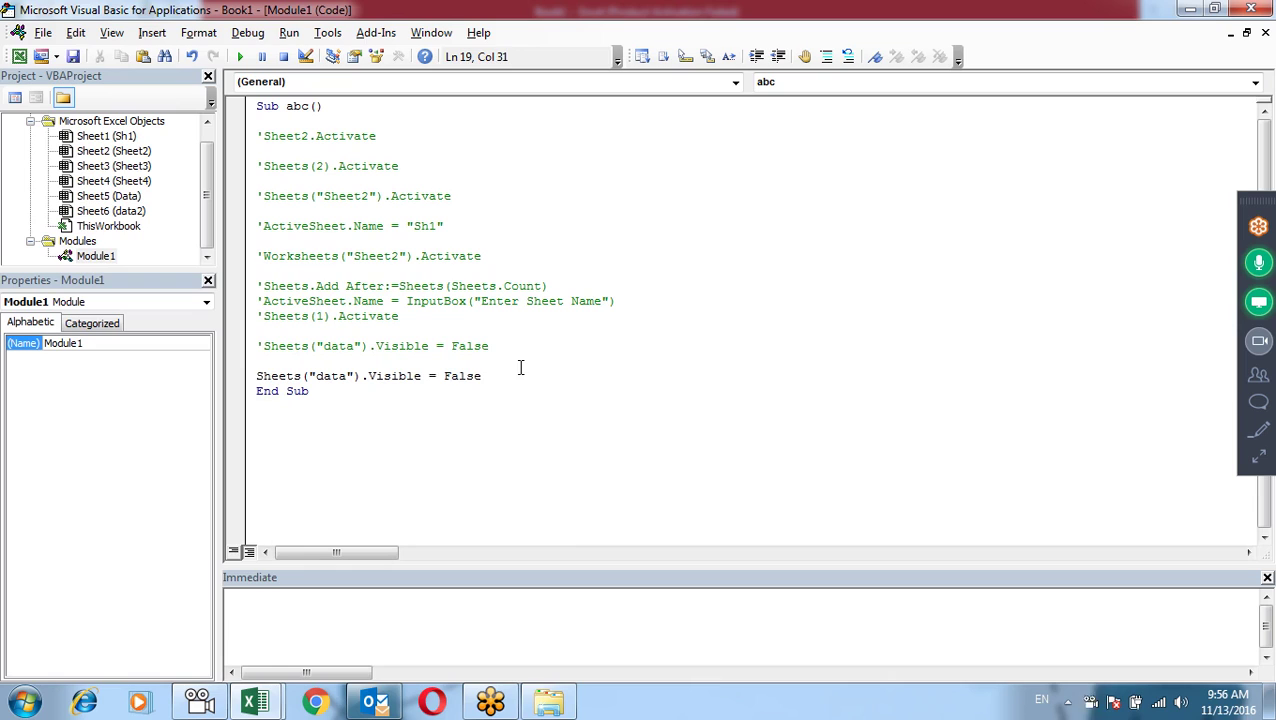
mouse_move(498, 374)
left_mouse_down()
mouse_move(435, 381)
mouse_move(448, 388)
left_mouse_up()
type("xlvery")
type("hidden")
left_click(310, 391)
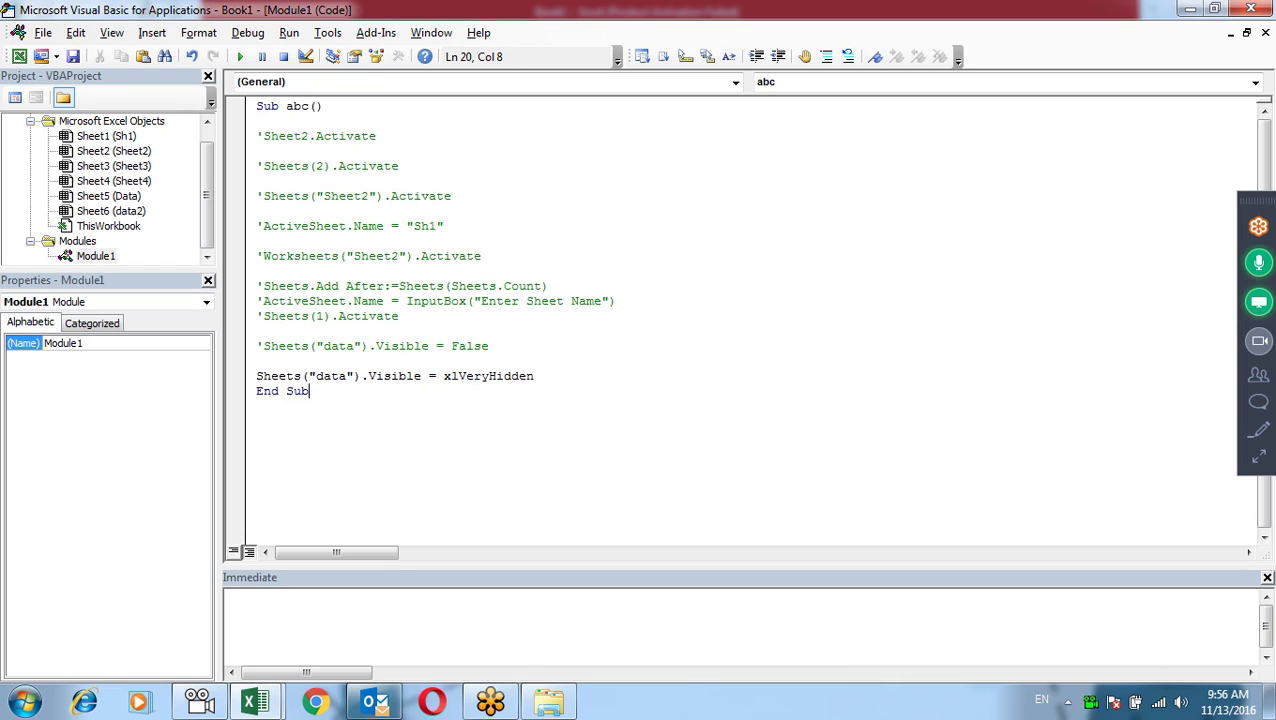
left_click(535, 376)
key("Return")
- Run abc and confirm Excel's sheet-tab menu can no longer unhide Data
key("alt+F11")
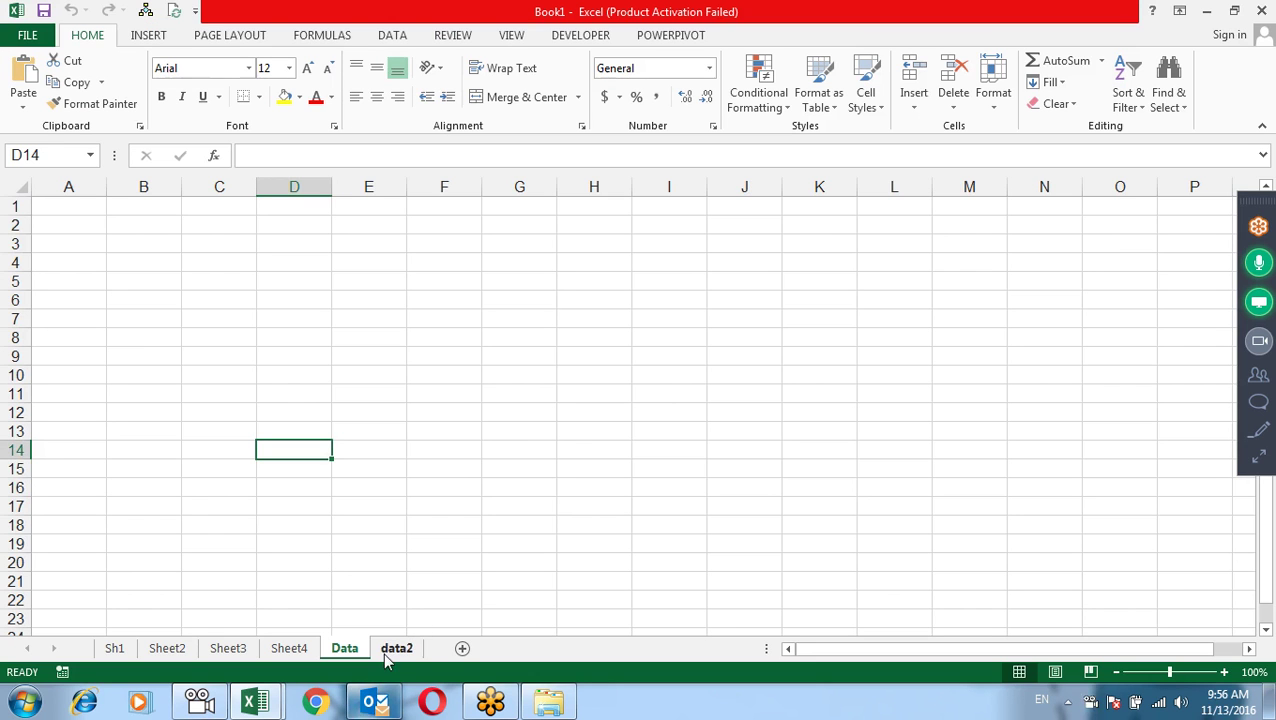
key("alt+Tab")
left_click(430, 345)
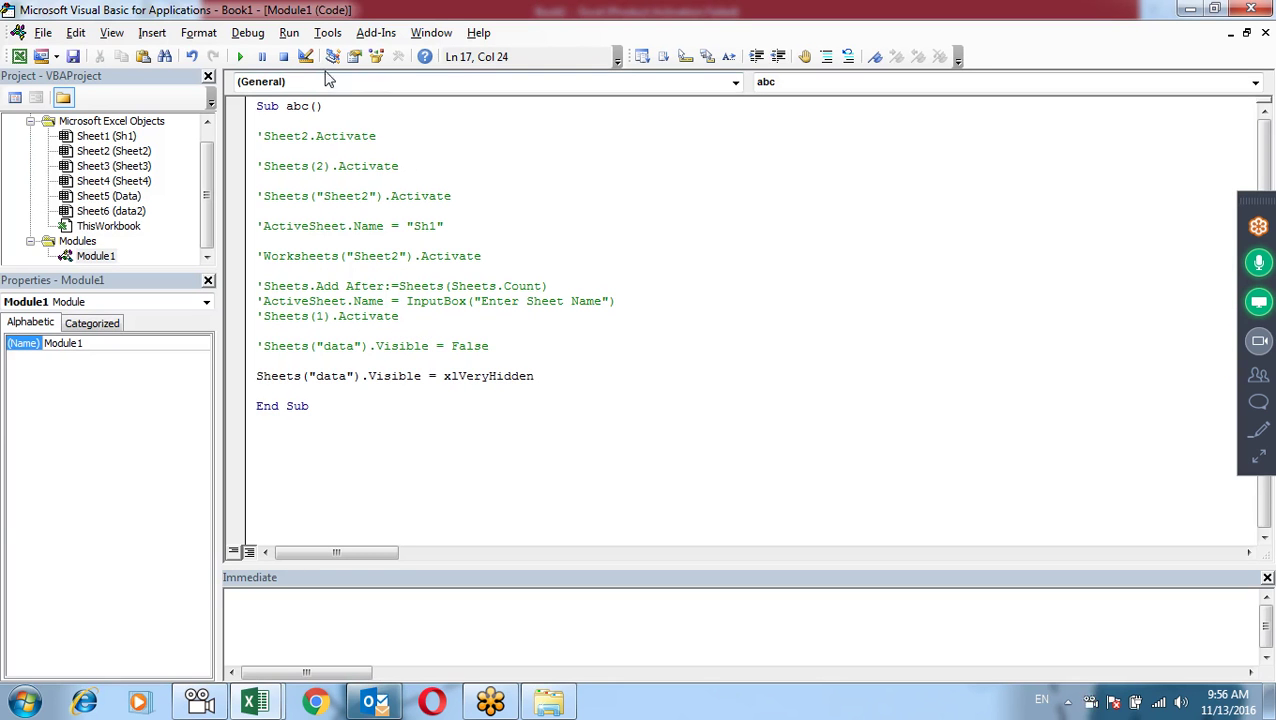
left_click(245, 58)
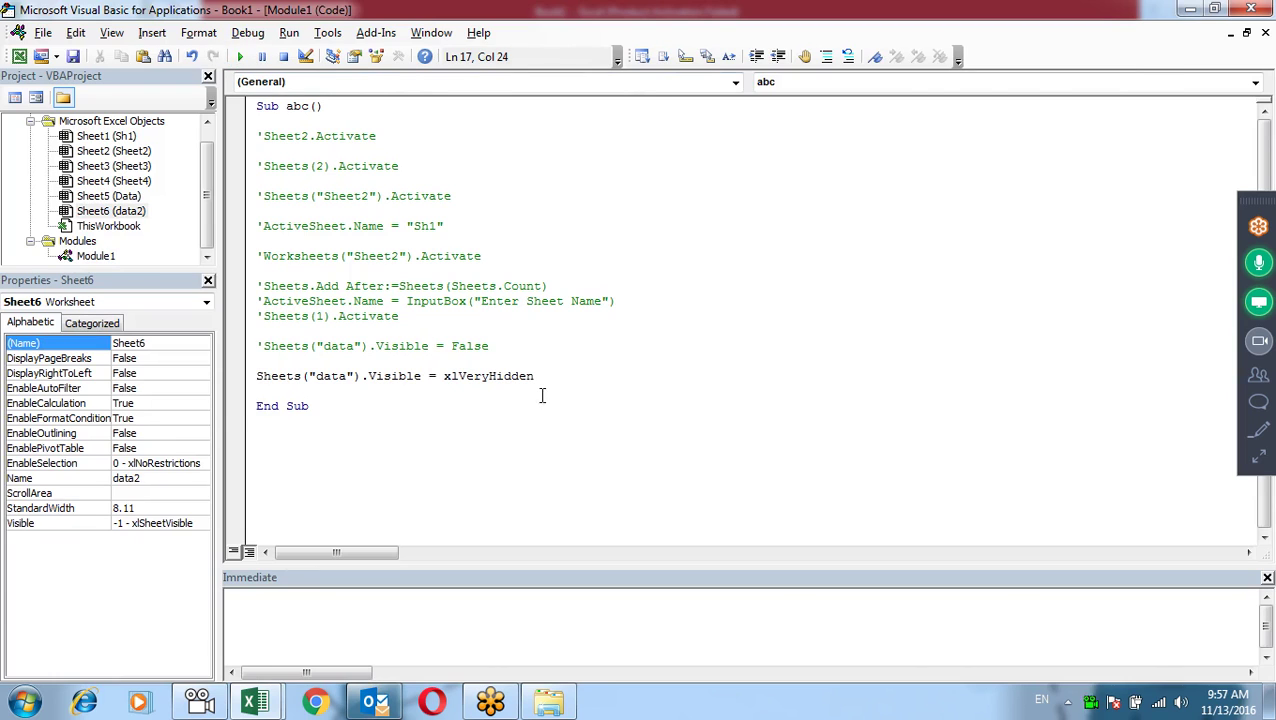
key("alt+F11")
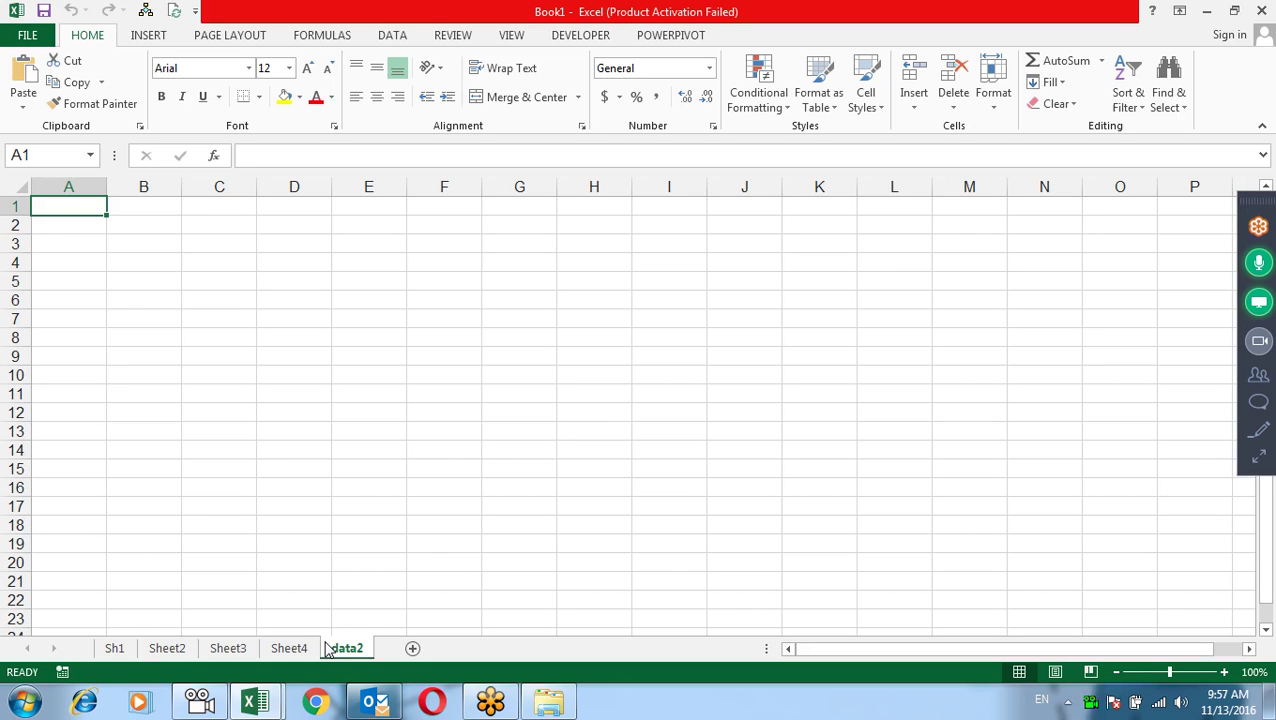
right_click(115, 648)
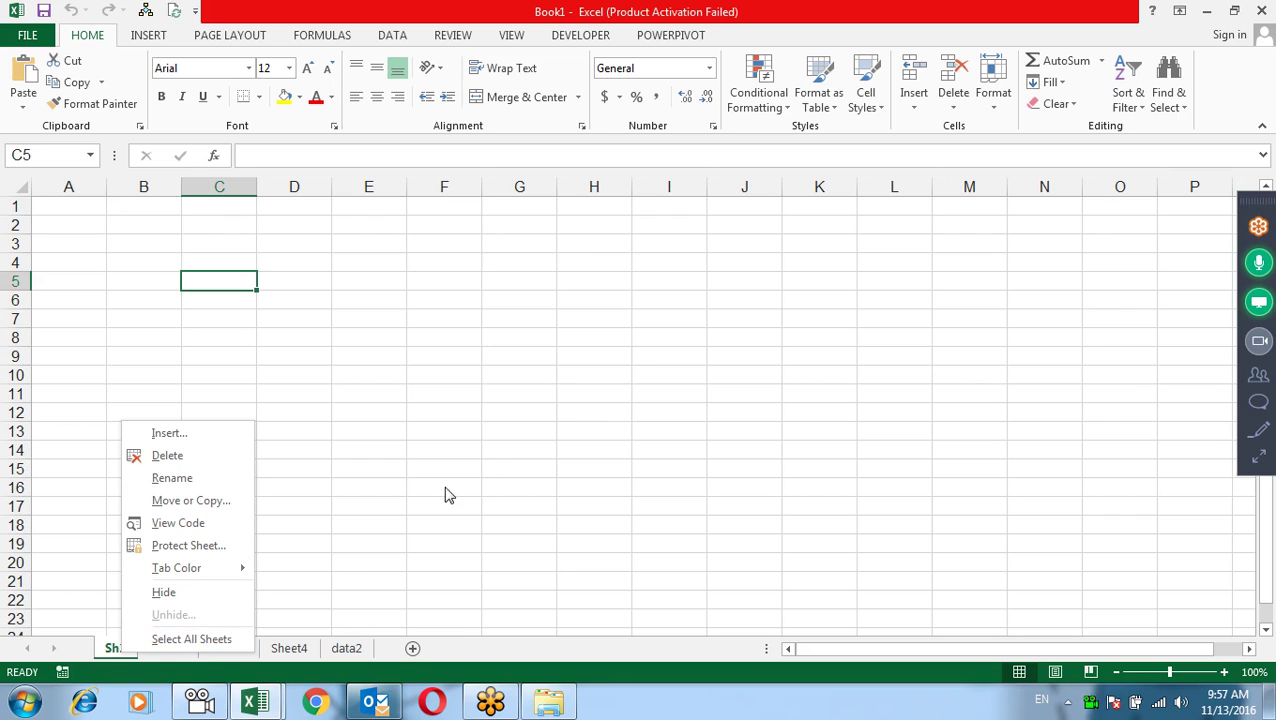
left_click(492, 452)
key("alt+F11")
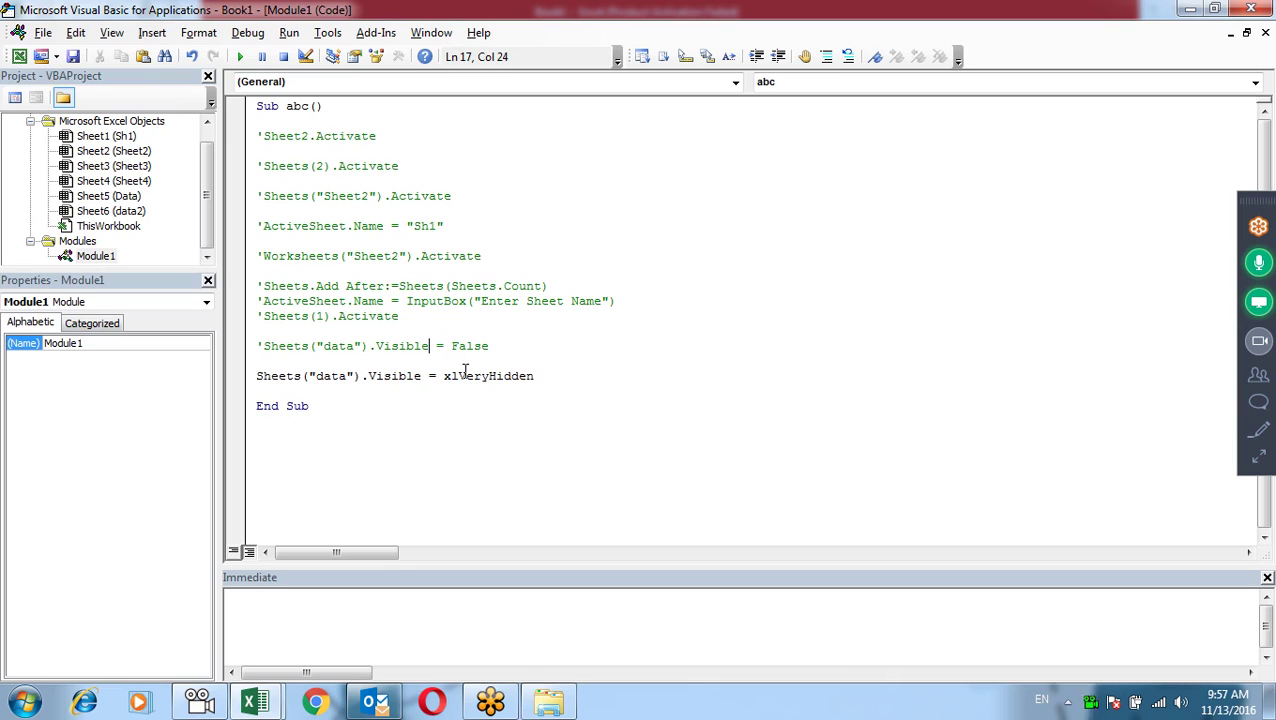
- Set Sheet5 (Data)'s Visible property to -1 - xlSheetVisible and check it reappears in Excel
left_click(123, 197)
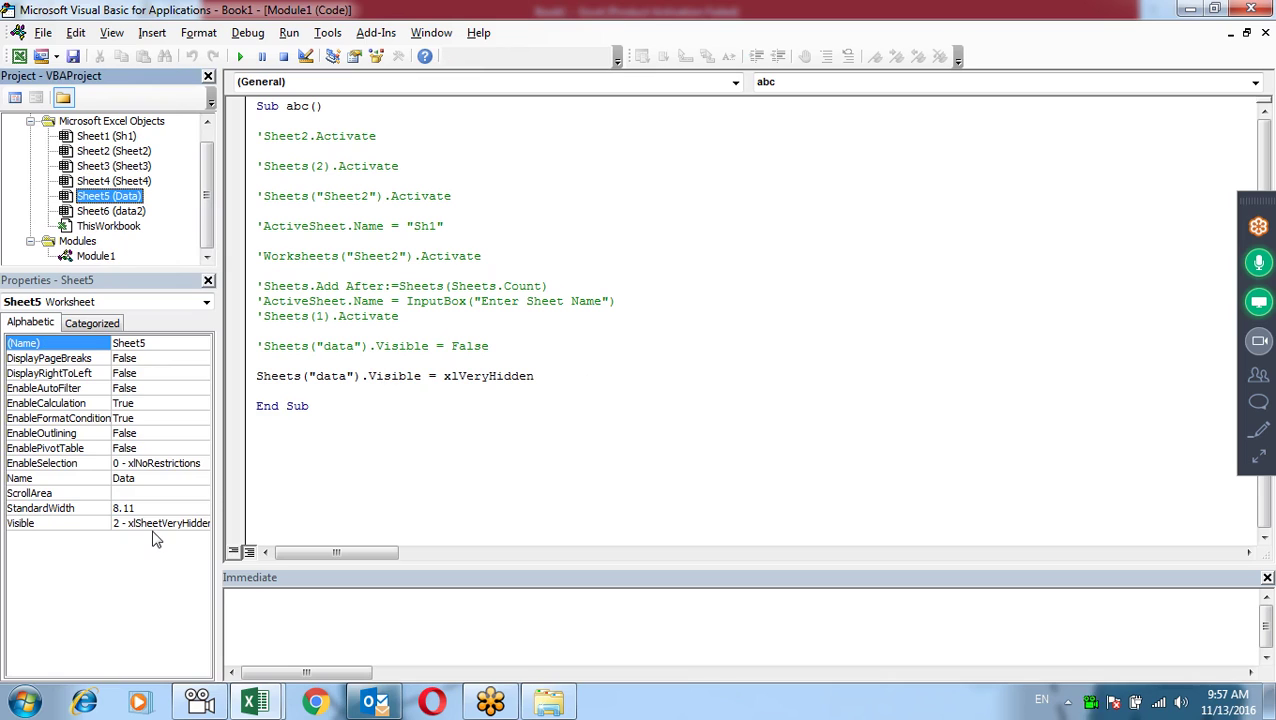
left_click(37, 480)
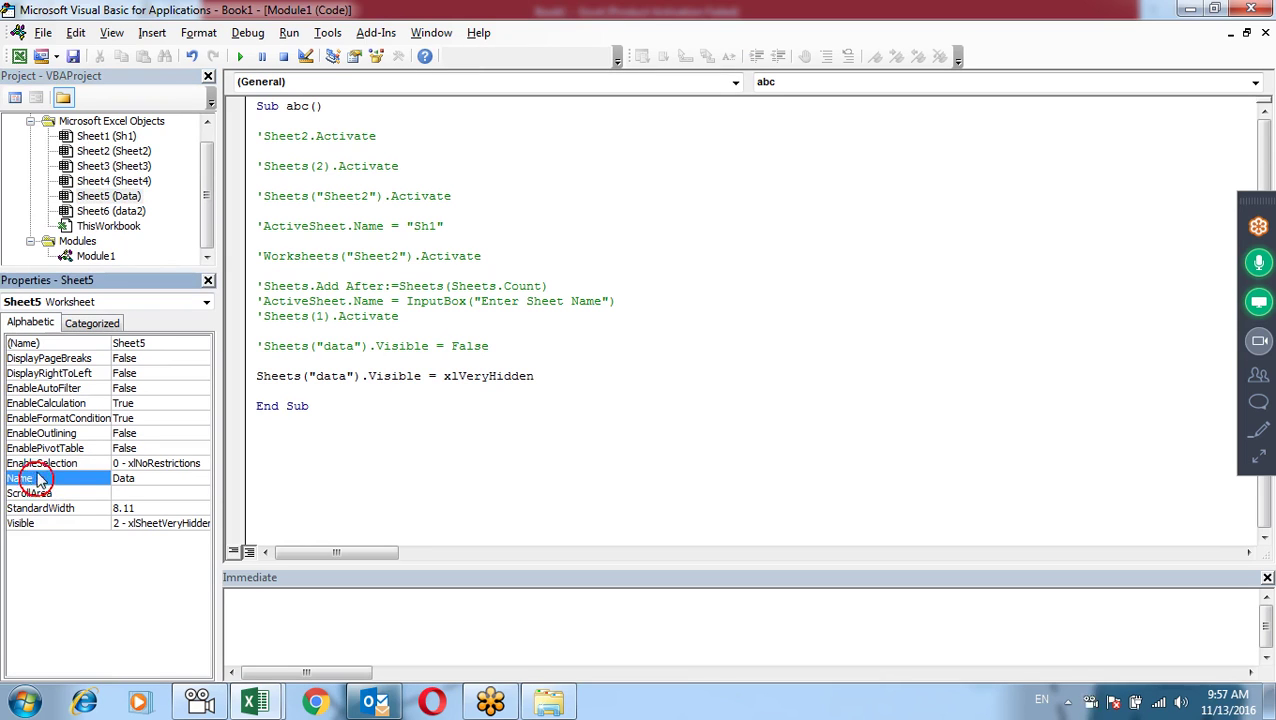
left_click(45, 463)
left_click(71, 449)
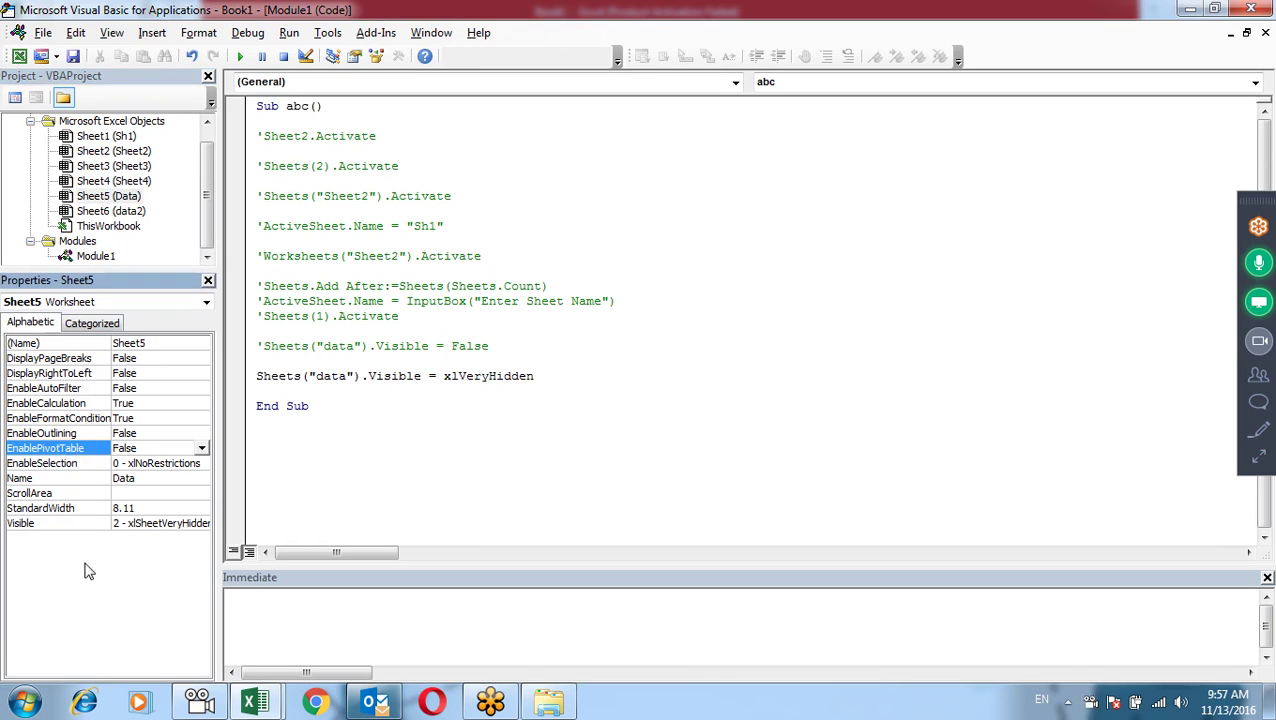
left_click(95, 523)
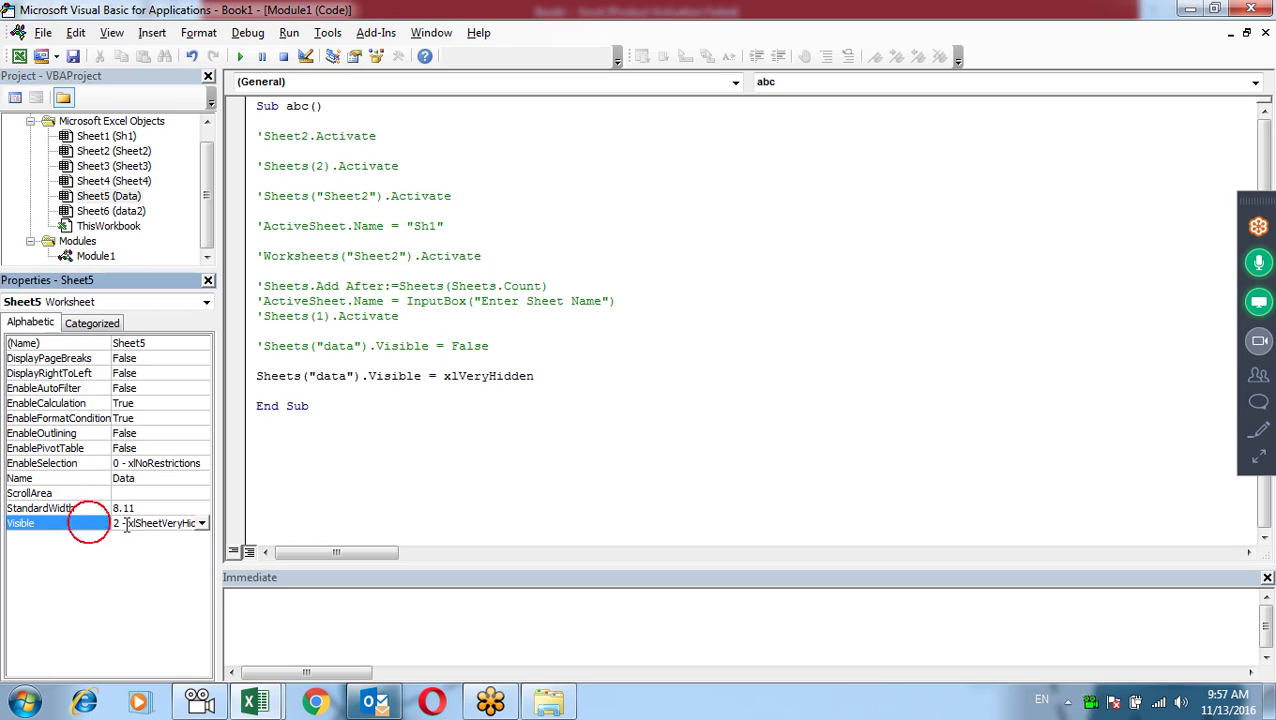
left_click(201, 524)
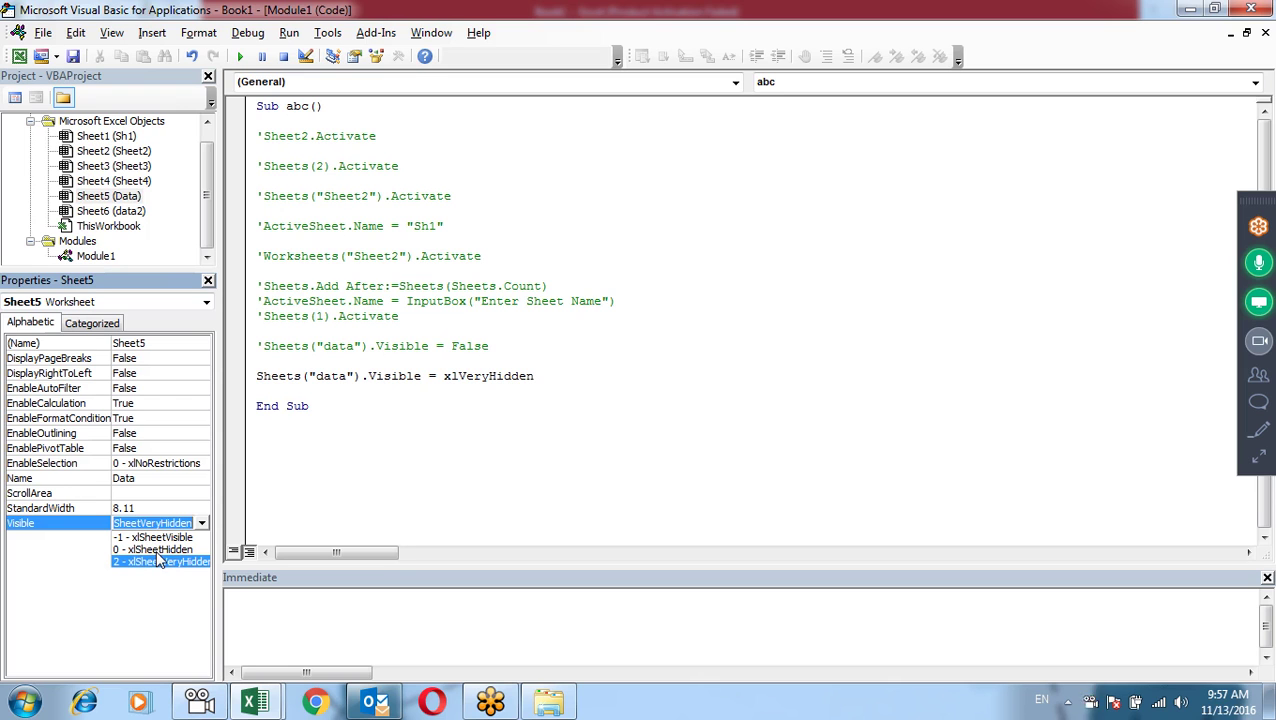
left_click(160, 538)
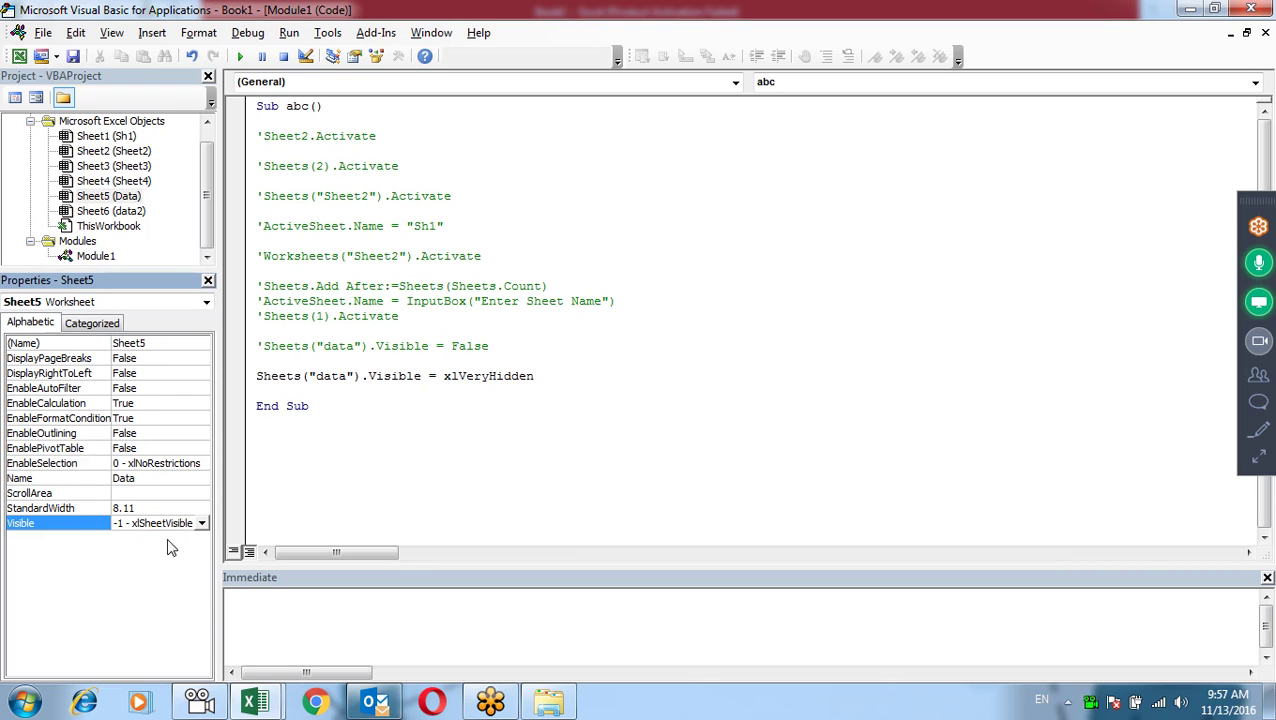
left_click(400, 438)
key("alt+F11")
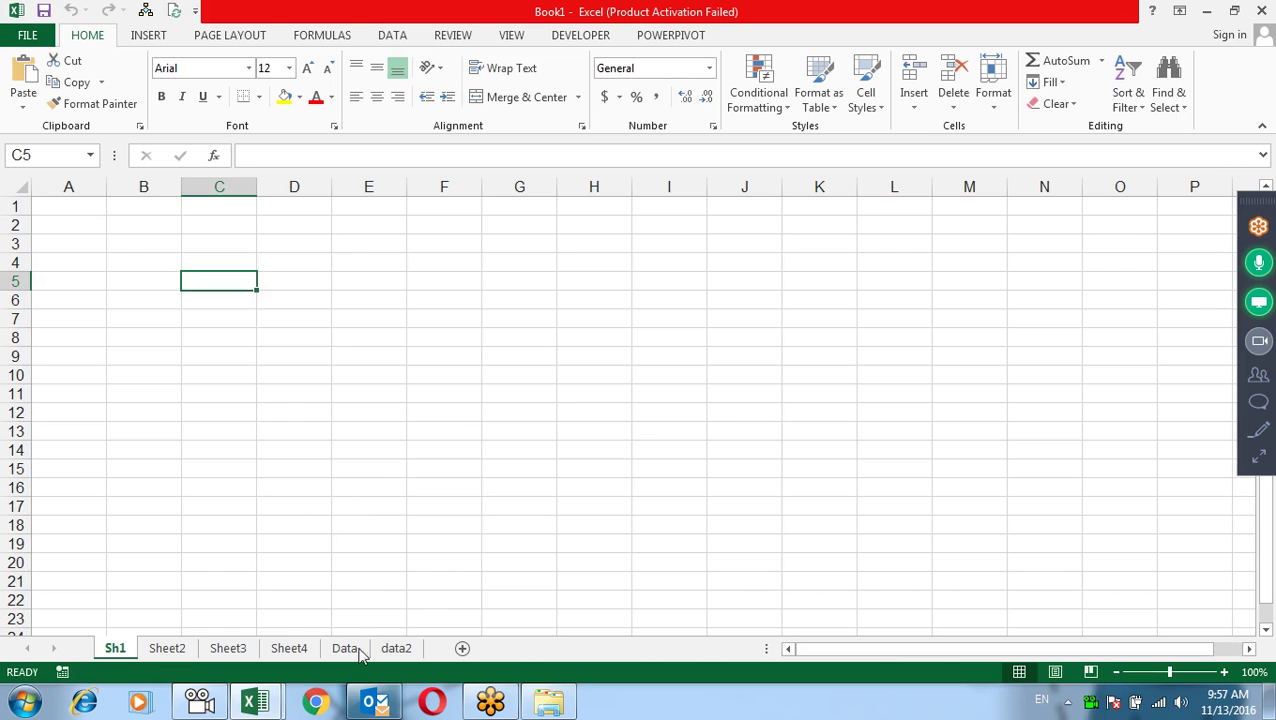
key("alt+Tab")
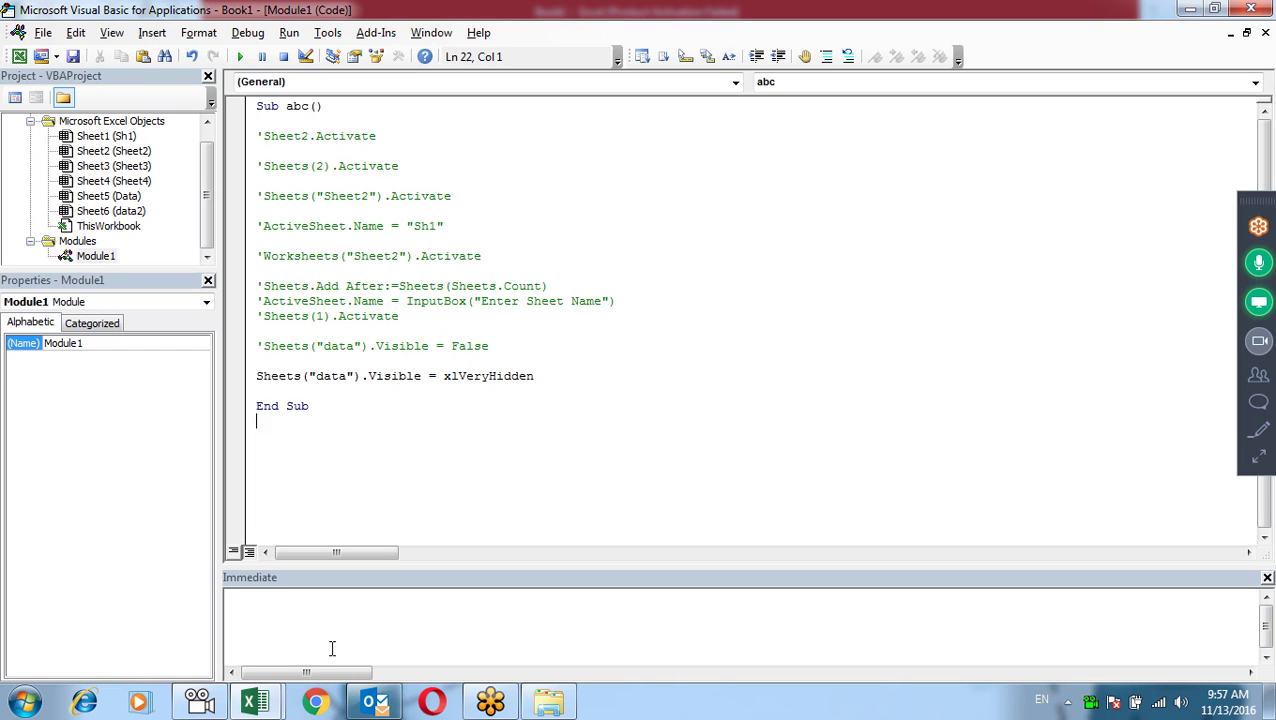
- Run abc to make the Data sheet very hidden, checking the result in Excel
left_click(382, 388)
left_click(558, 377)
left_click(236, 56)
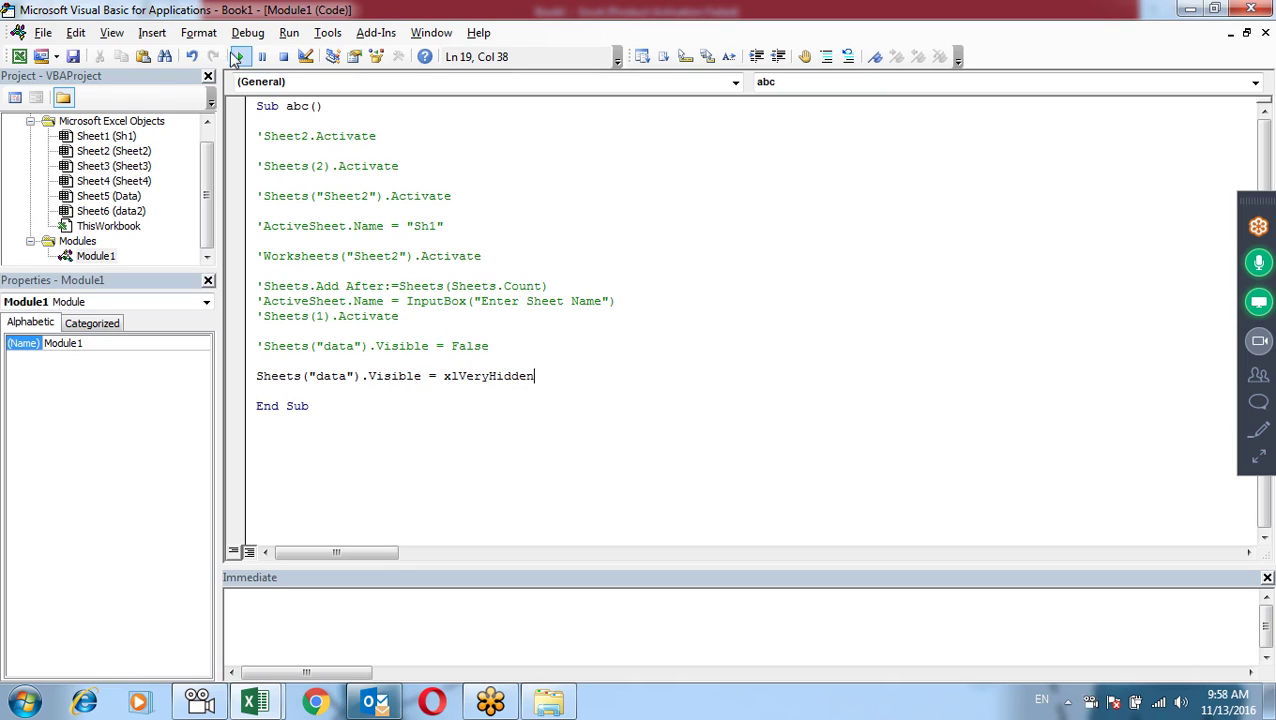
key("alt+F11")
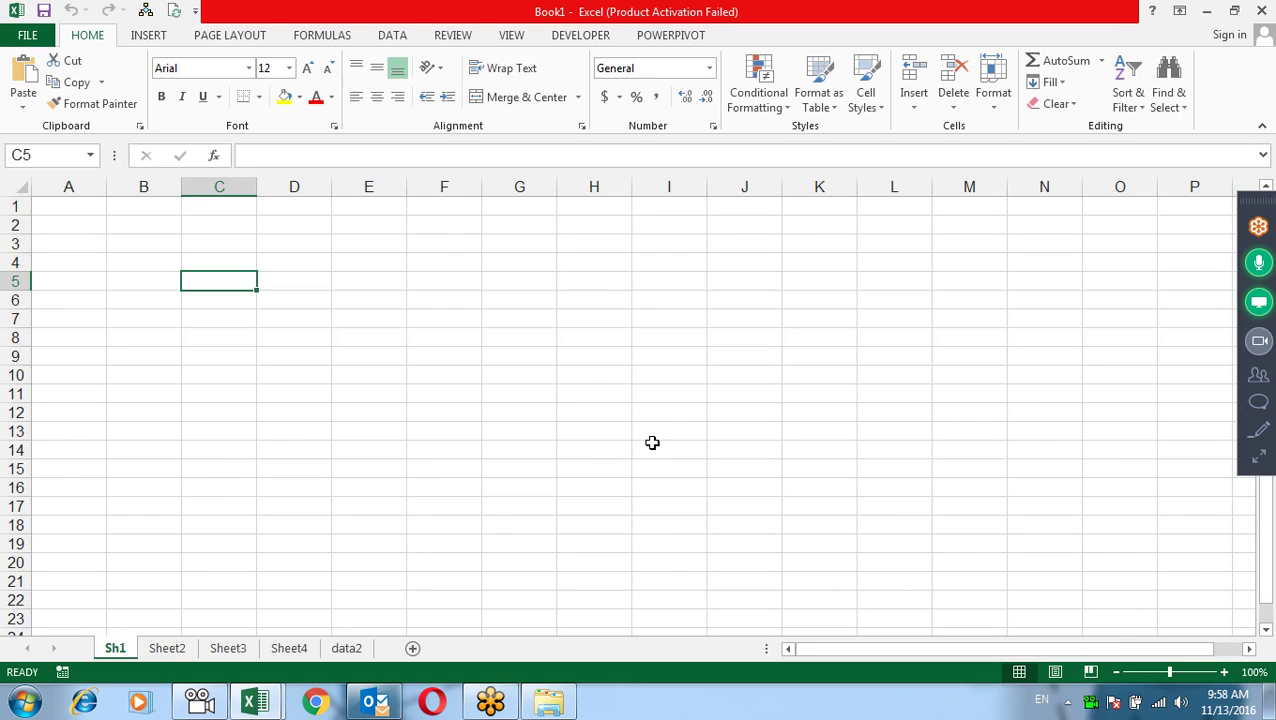
key("alt+F11")
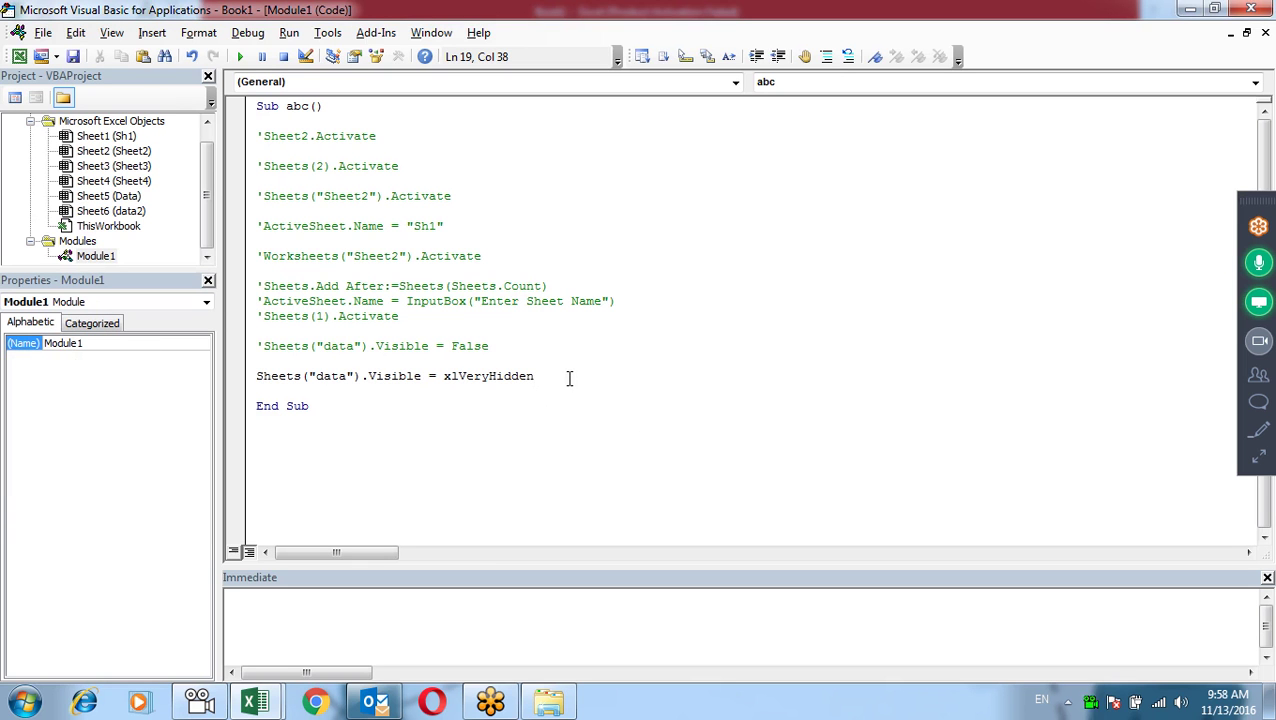
- Paste a copy of the xlVeryHidden statement on the next line and select xlVeryHidden
left_click_drag(540, 376, 239, 376)
key("ctrl+c")
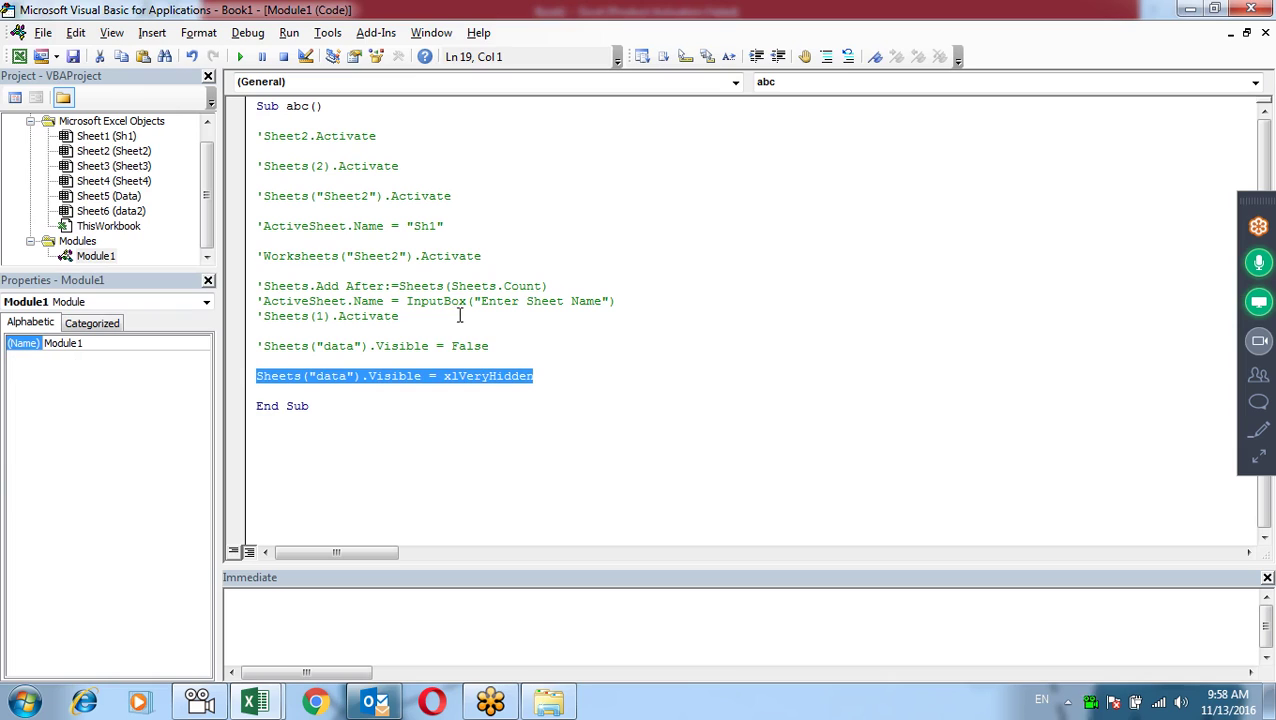
left_click(605, 370)
key("Return")
key("ctrl+v")
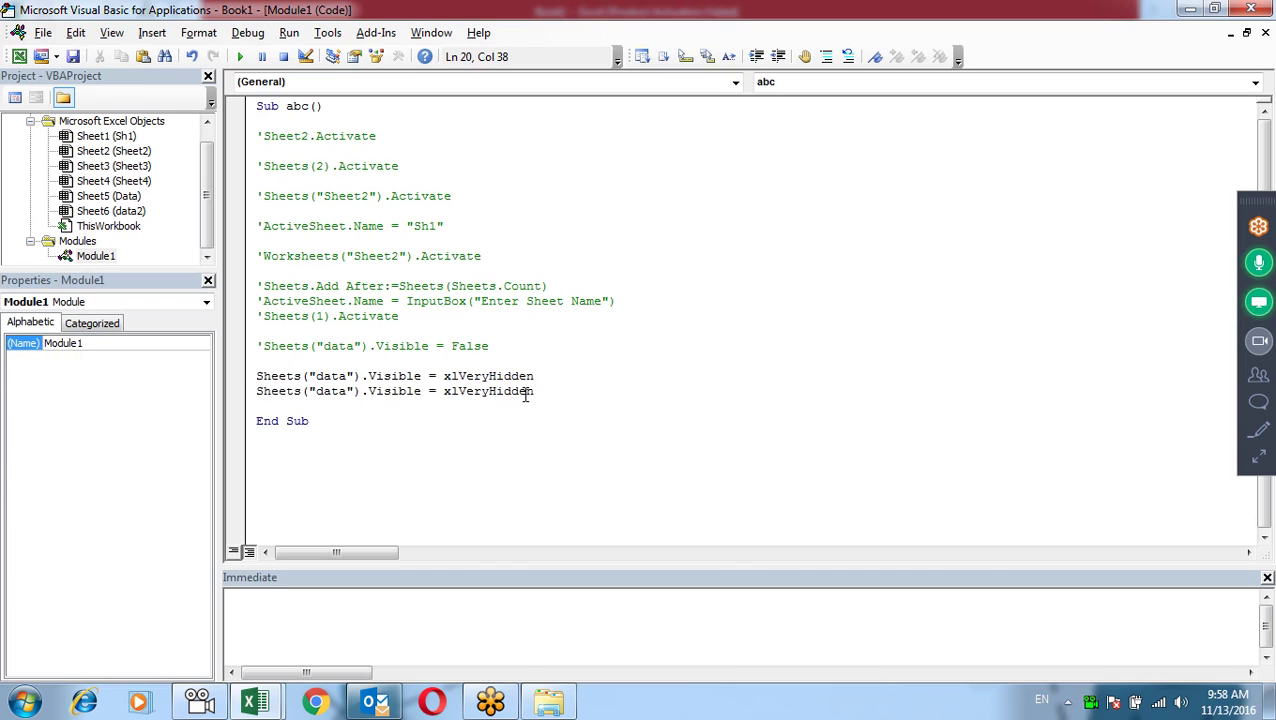
left_click_drag(540, 392, 444, 399)
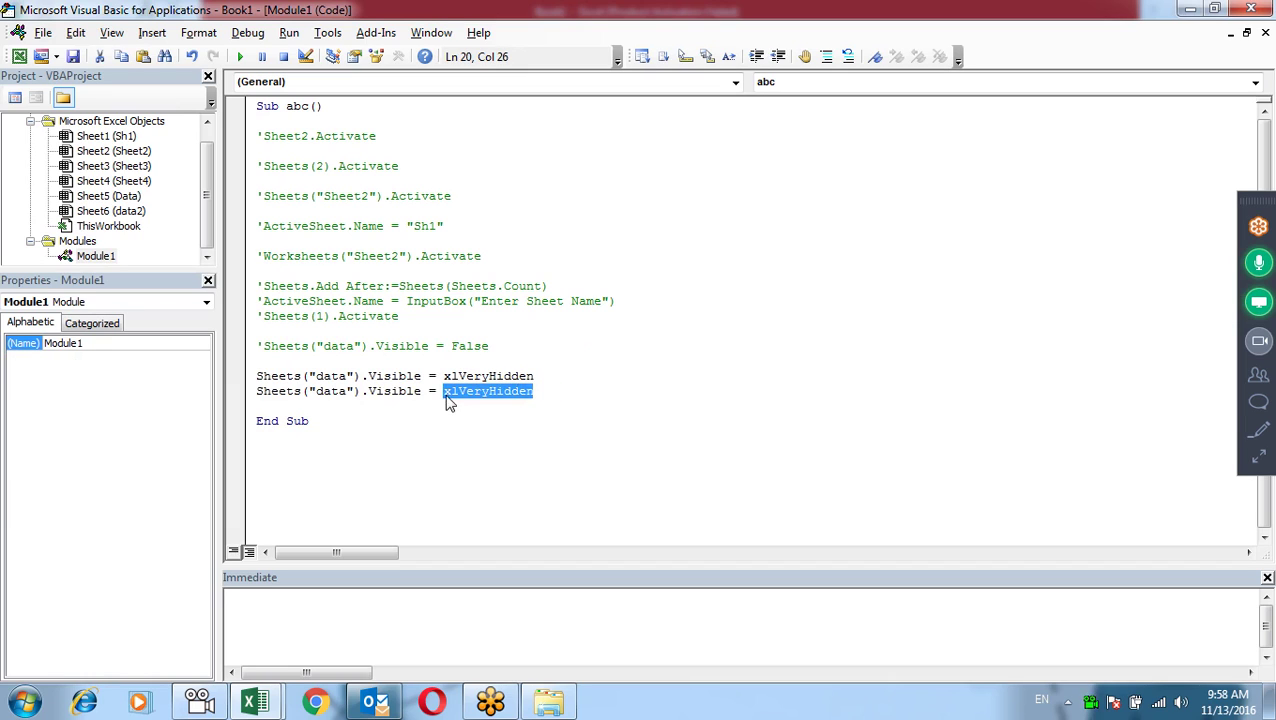
- Set the copied line to Sheets("data").Visible = True and comment out the xlVeryHidden line
type("tru")
left_click(527, 456)
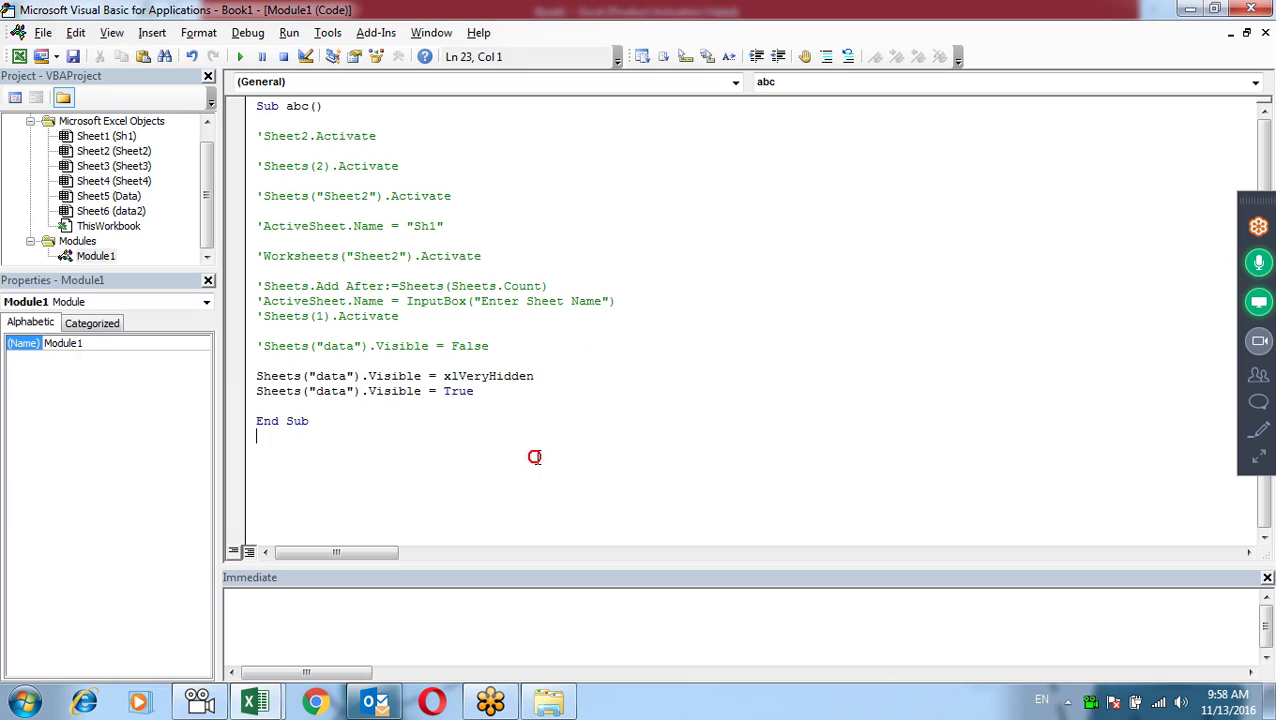
left_click(256, 377)
type("'")
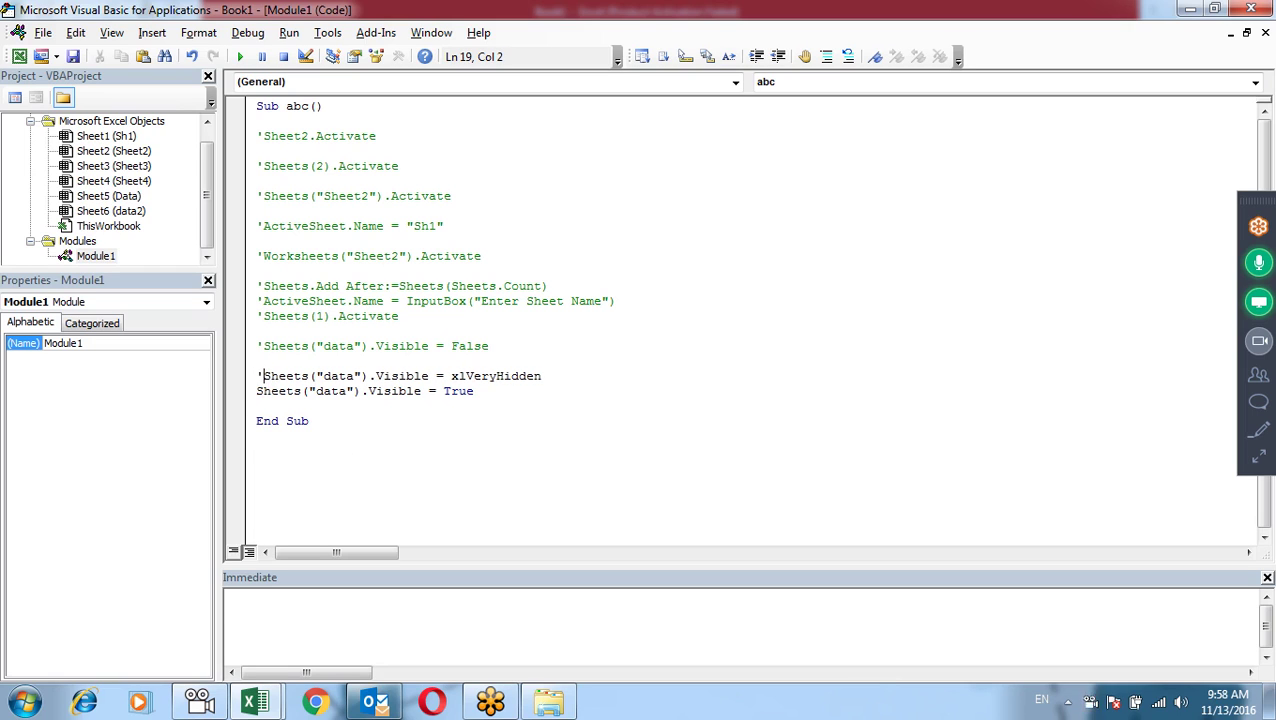
left_click(533, 408)
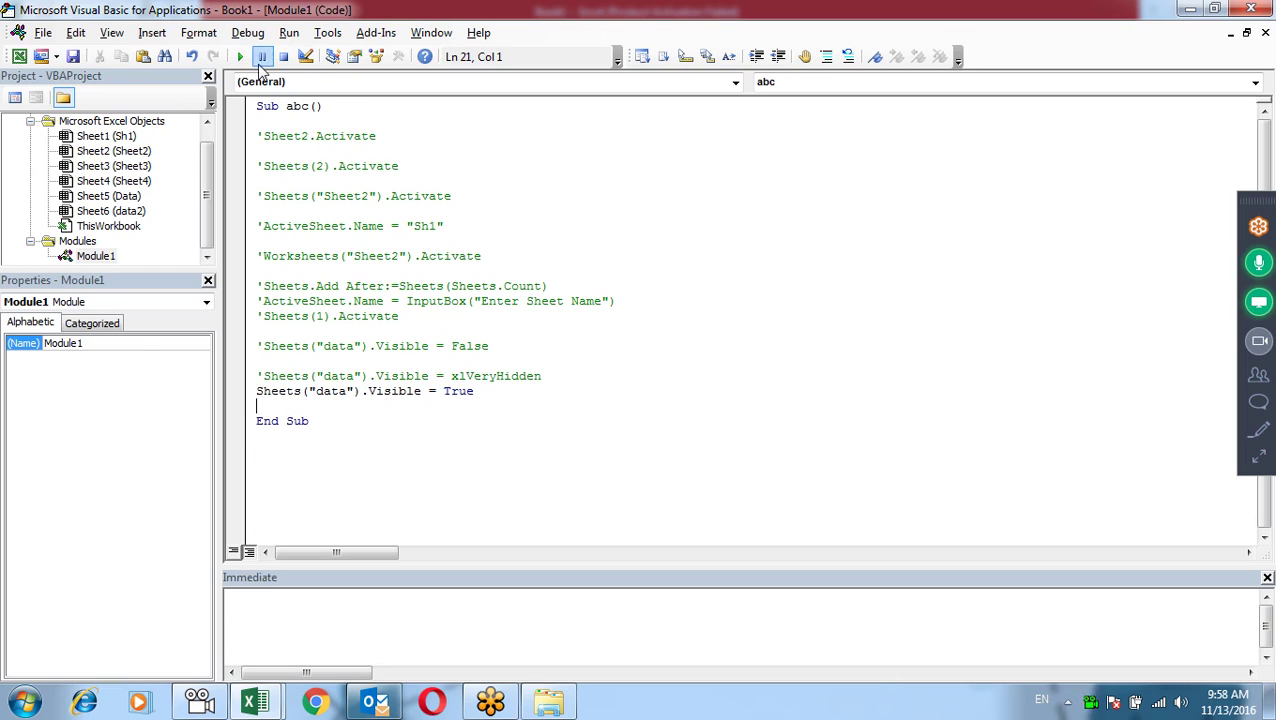
- Run abc to restore the Data tab, view Data and Sh1, then minimize Excel and the VBA editor
left_click(241, 57)
key("alt+F11")
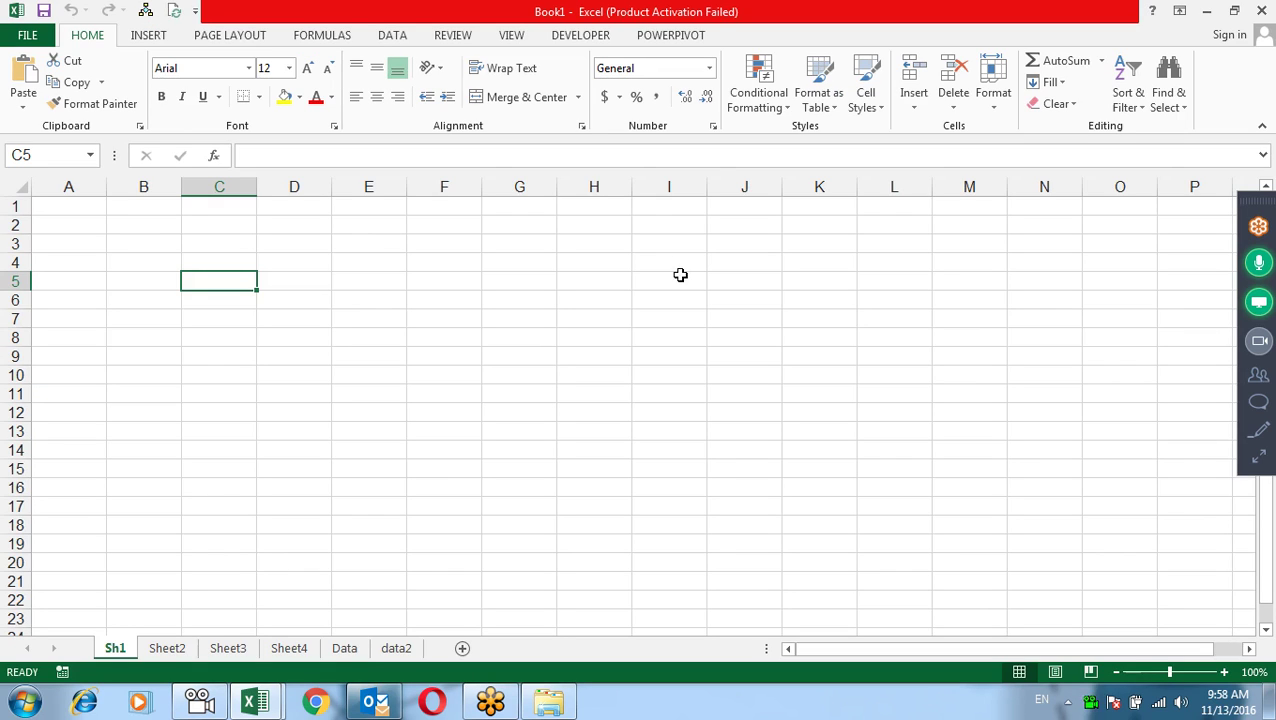
left_click(346, 650)
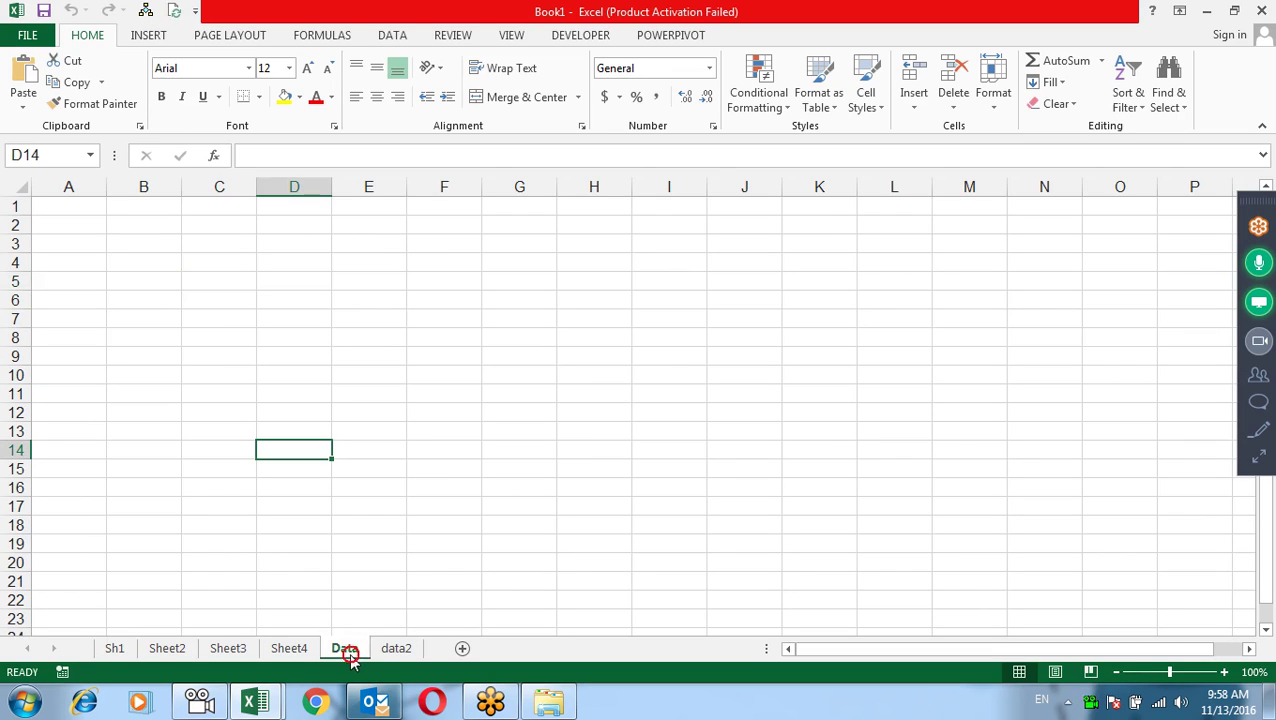
left_click(115, 649)
left_click(342, 393)
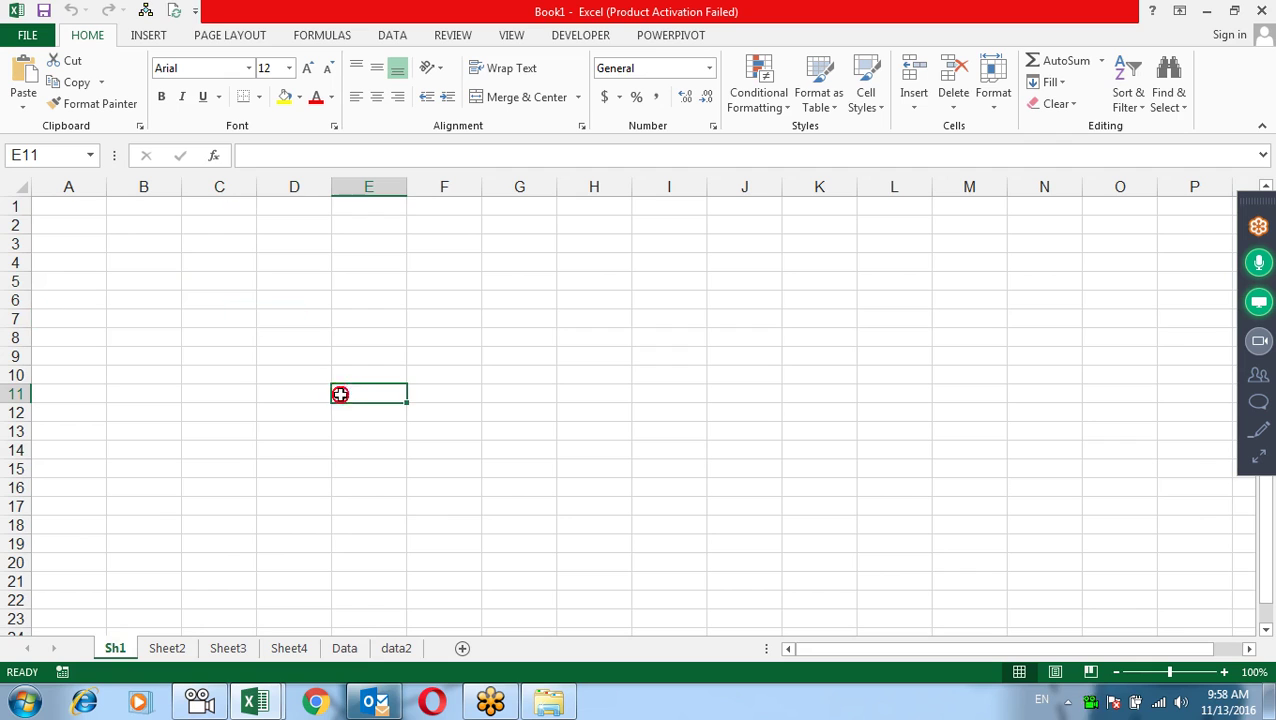
left_click(373, 262)
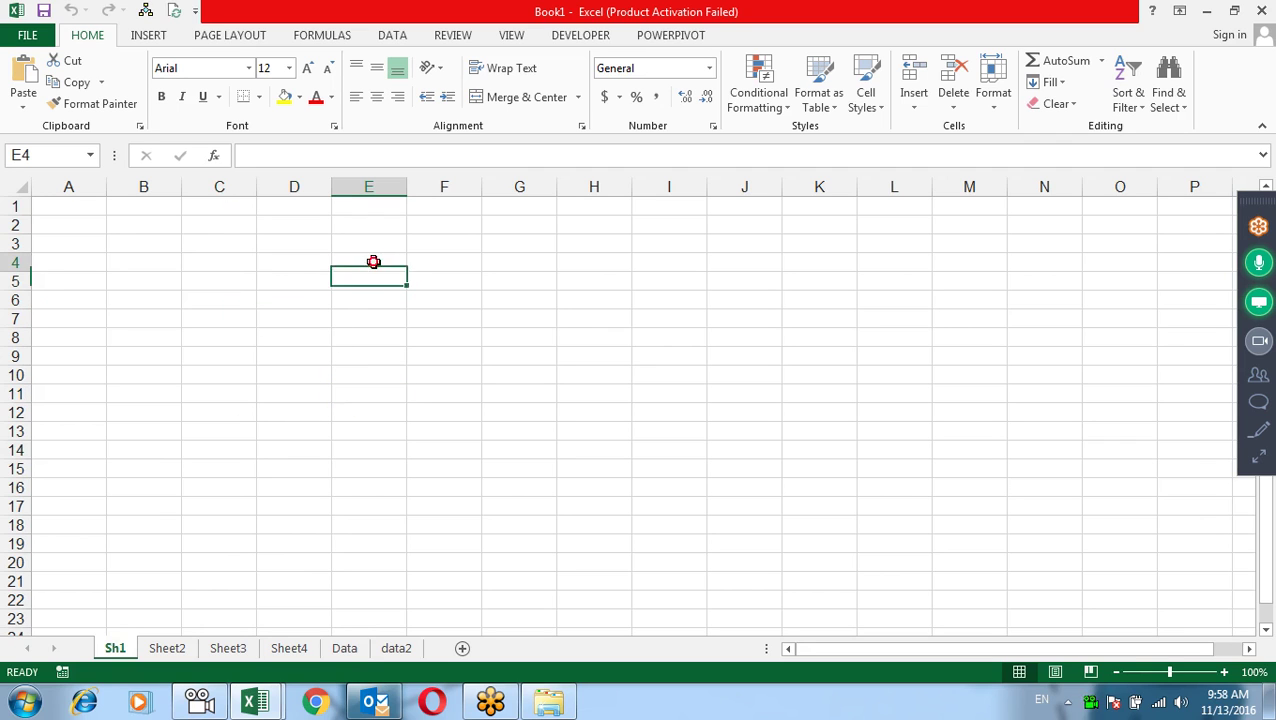
left_click(340, 399)
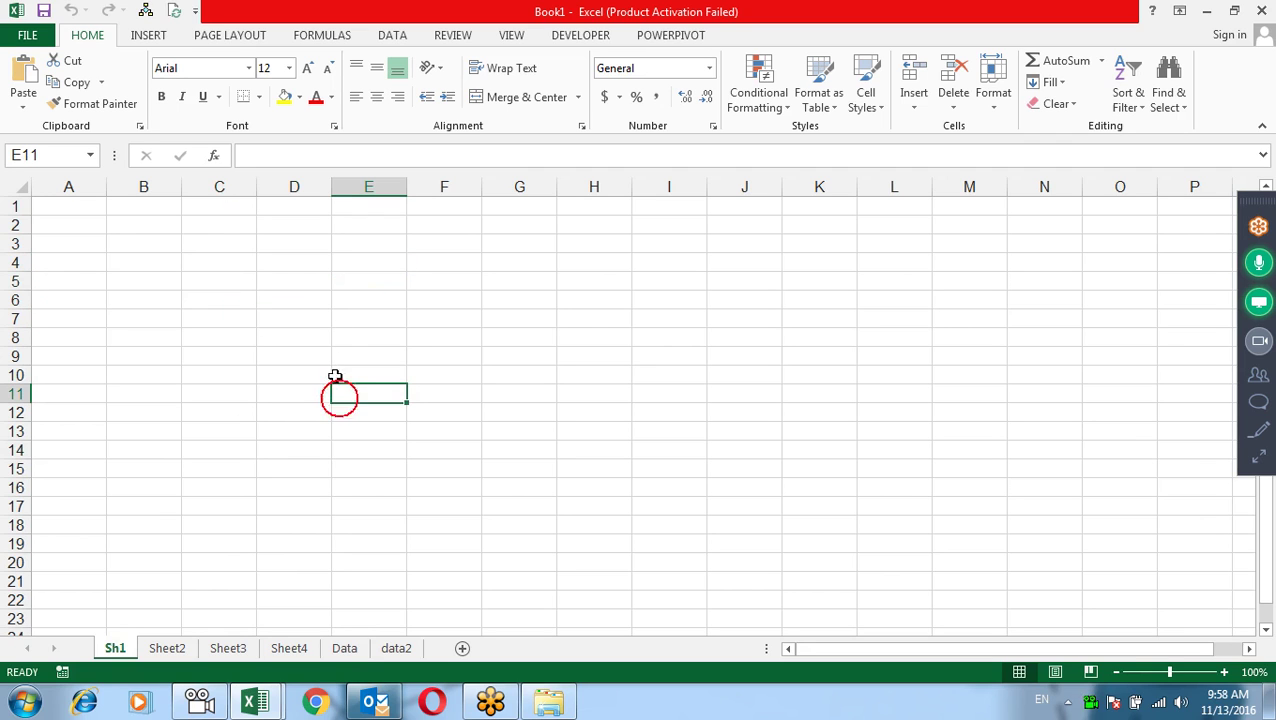
left_click(1210, 10)
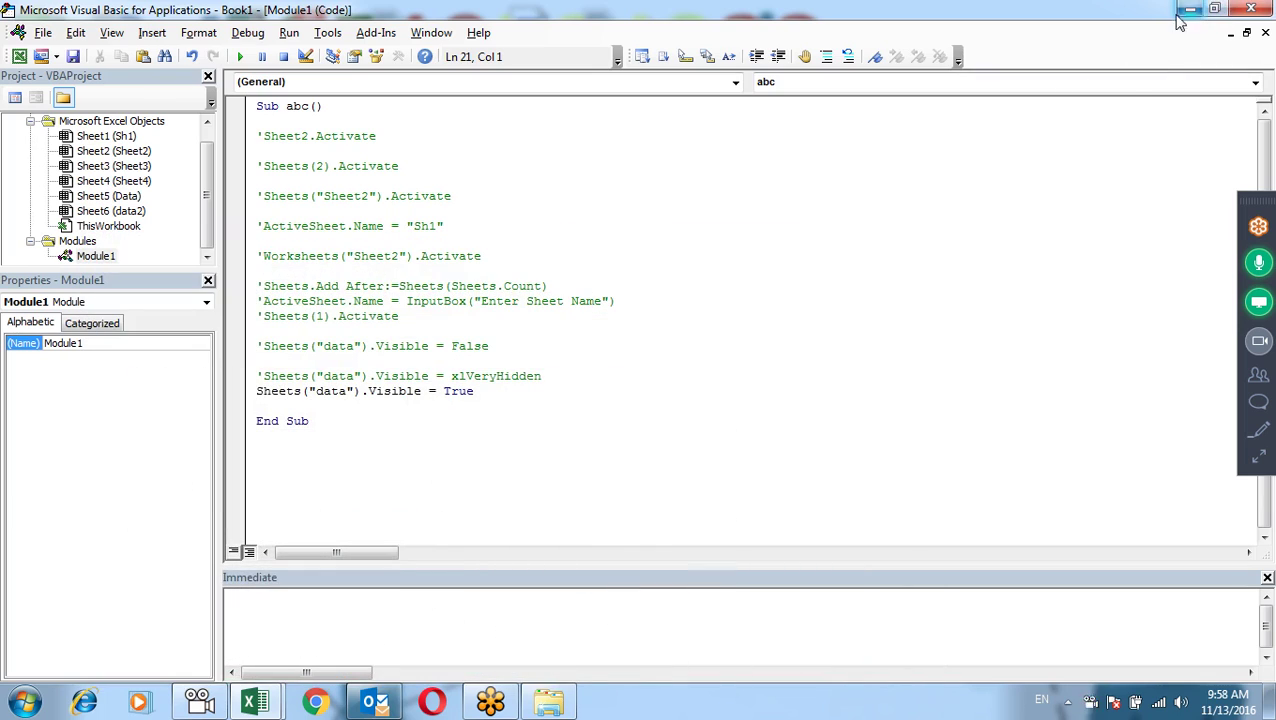
left_click(1190, 12)
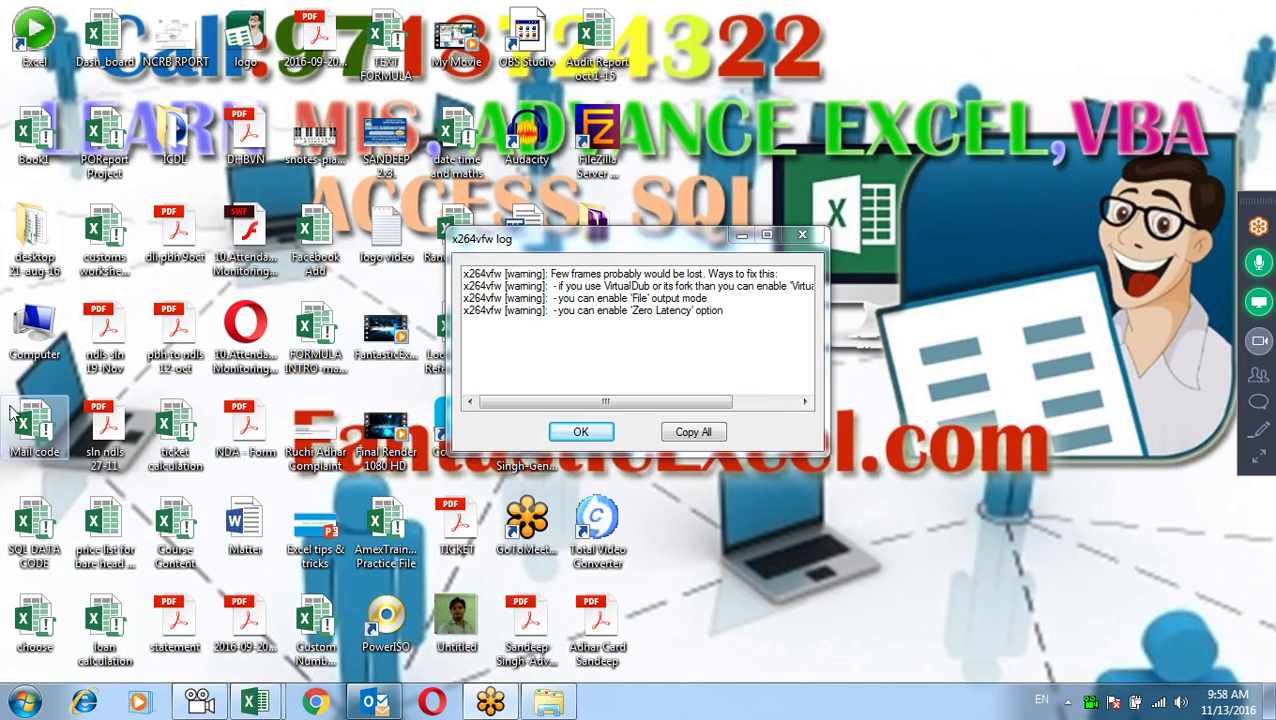
- Dismiss the warning log and browse Local Disk (D:) in a file window
left_click(562, 432)
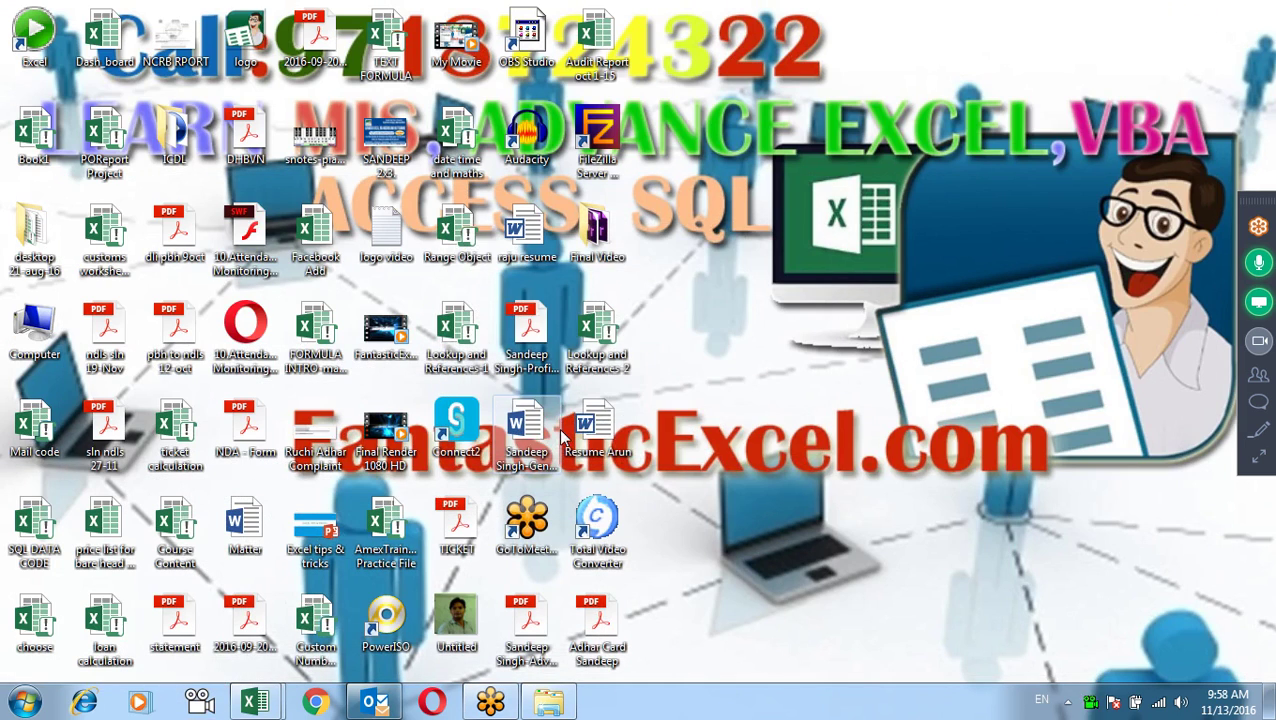
double_click(34, 35)
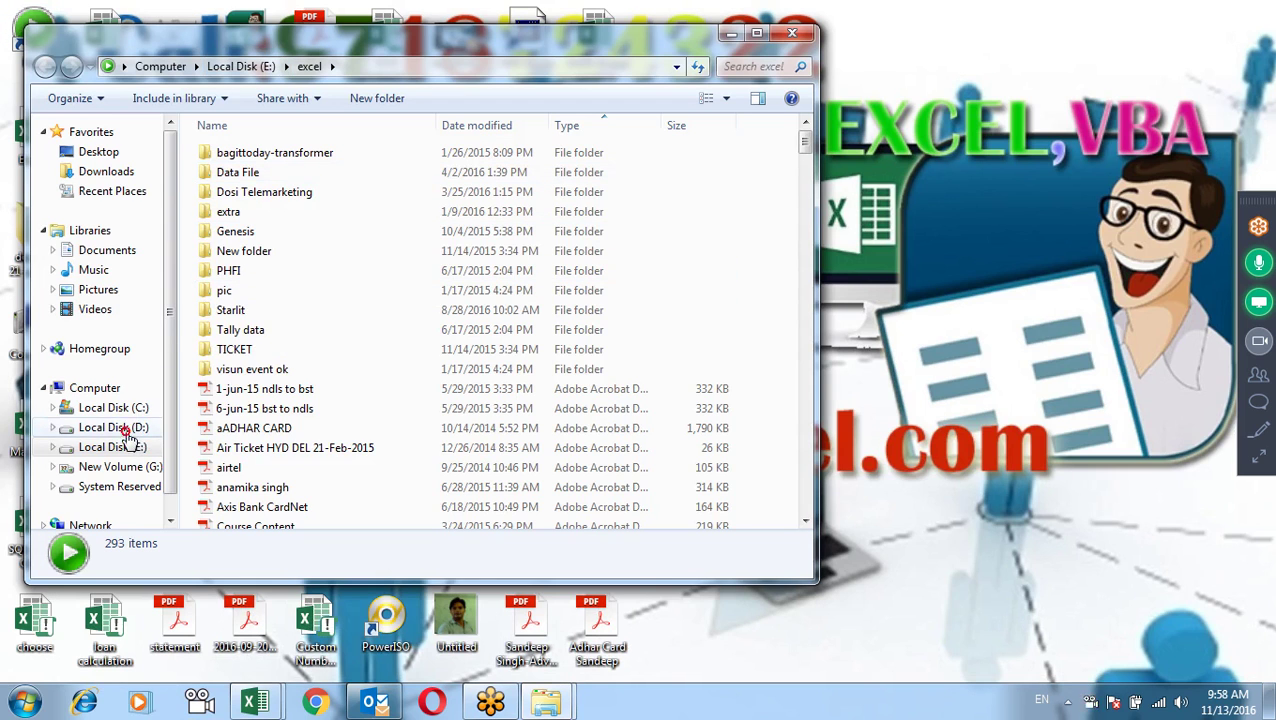
left_click(125, 428)
left_click(337, 352)
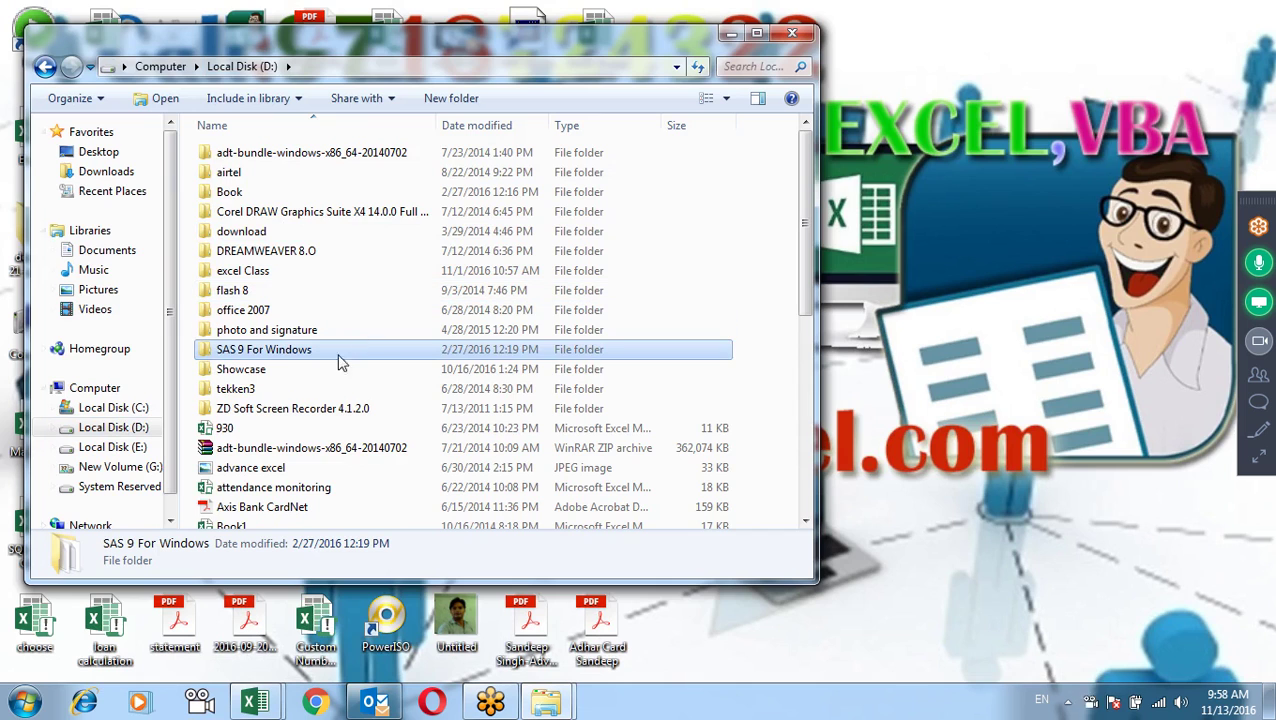
double_click(245, 370)
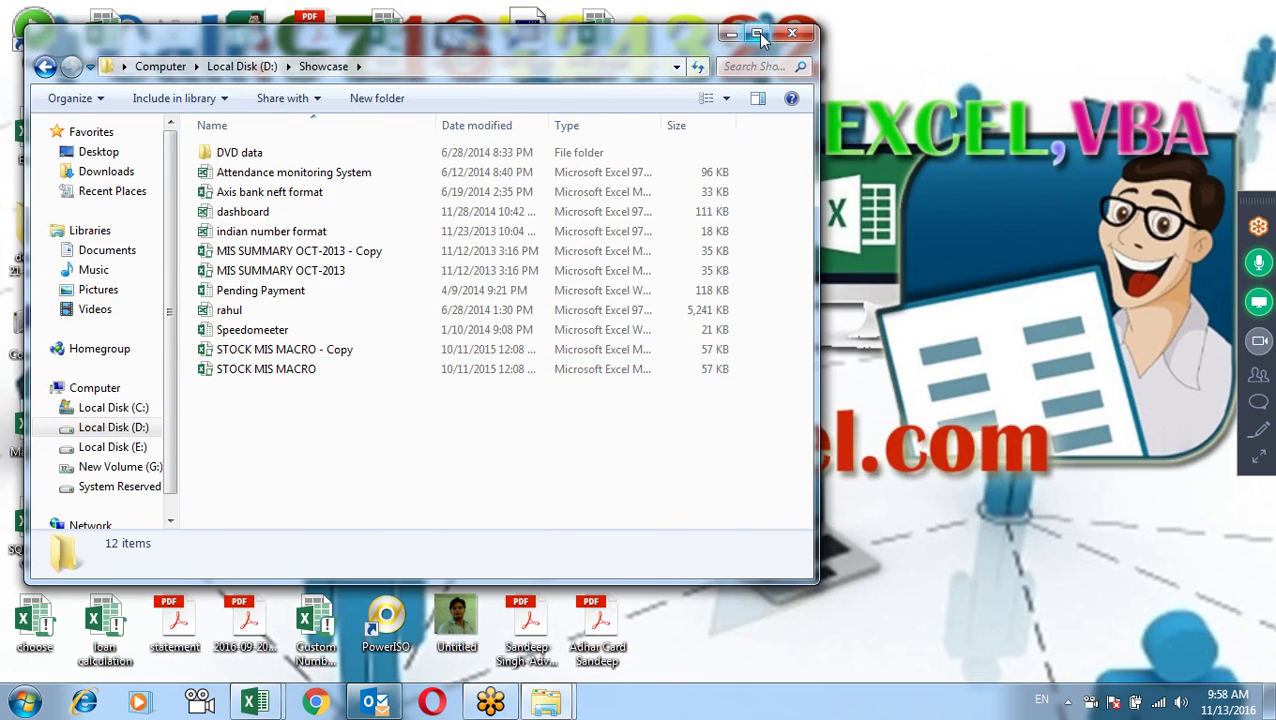
left_click(757, 34)
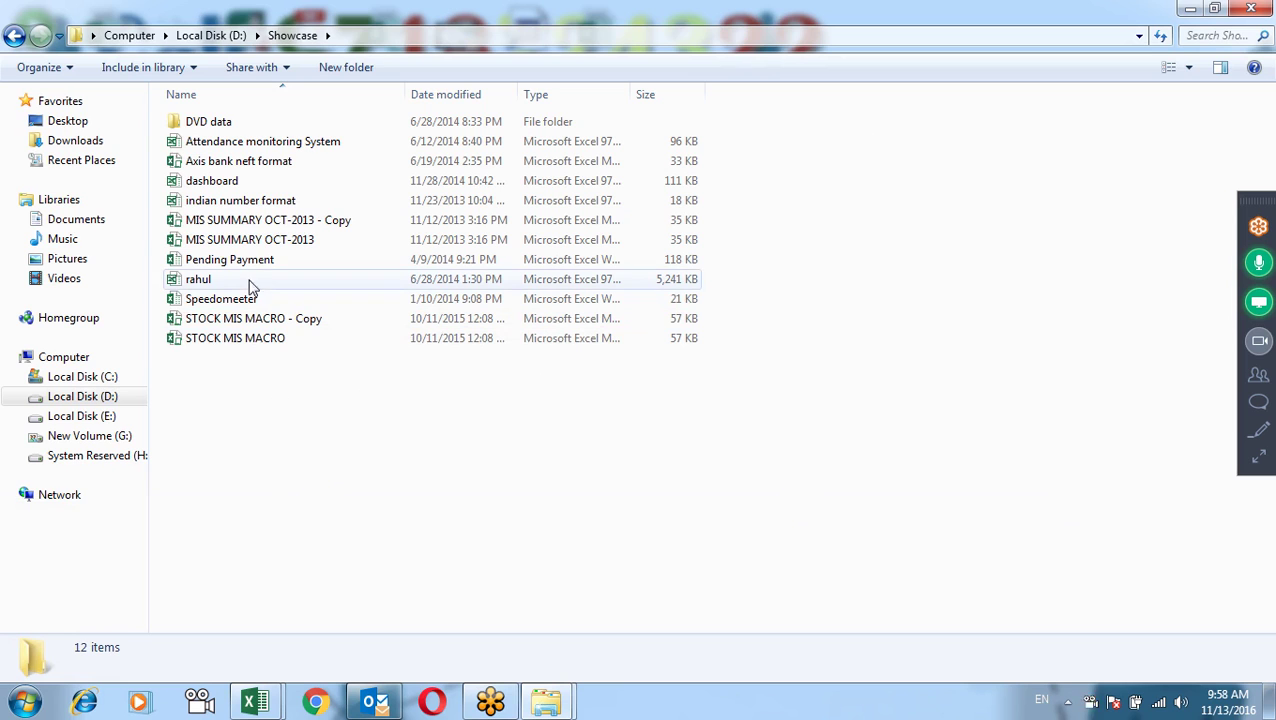
left_click(14, 35)
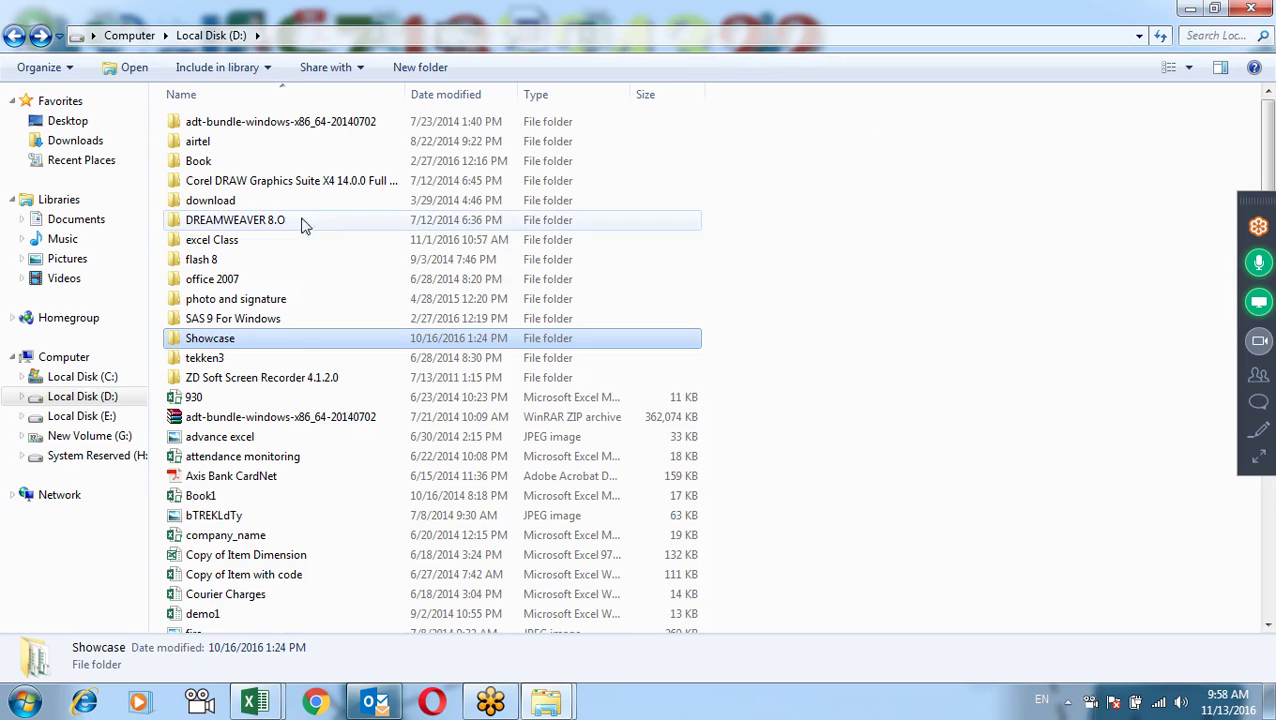
mouse_move(67, 258)
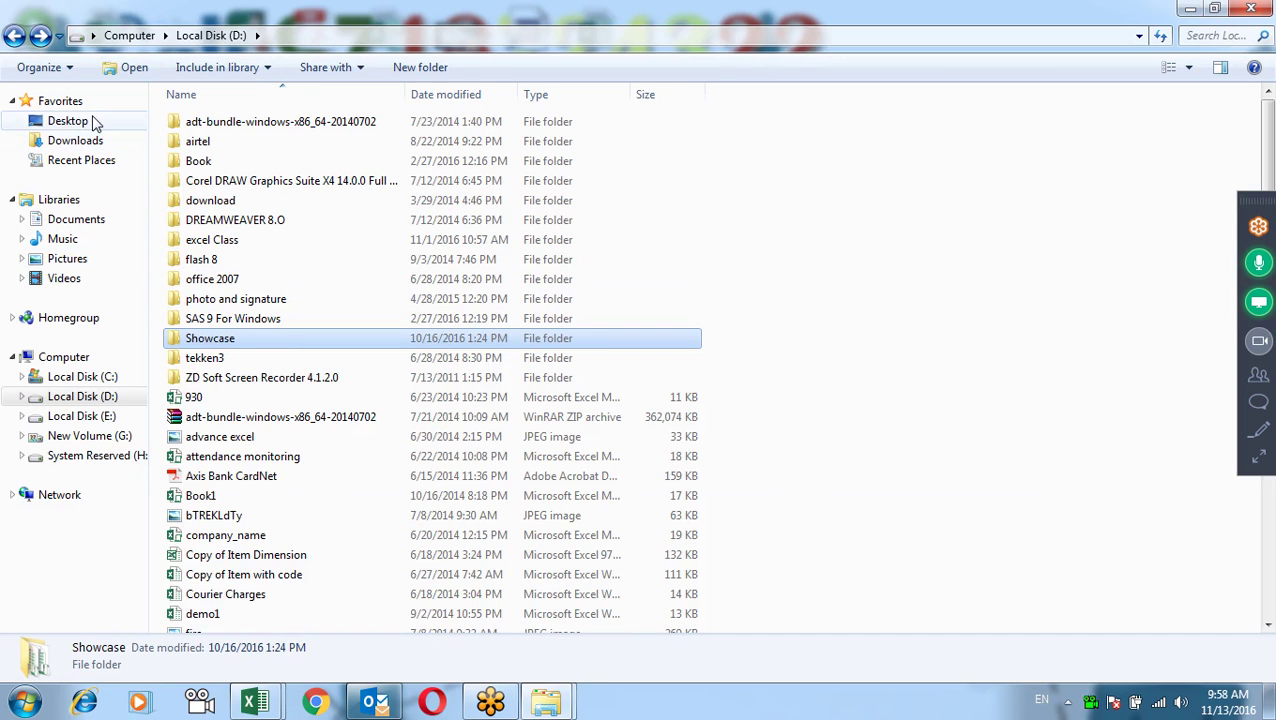
- Open the Excel desktop shortcut to E:\excel and enter the Starlit folder
left_click(90, 120)
left_click(230, 207)
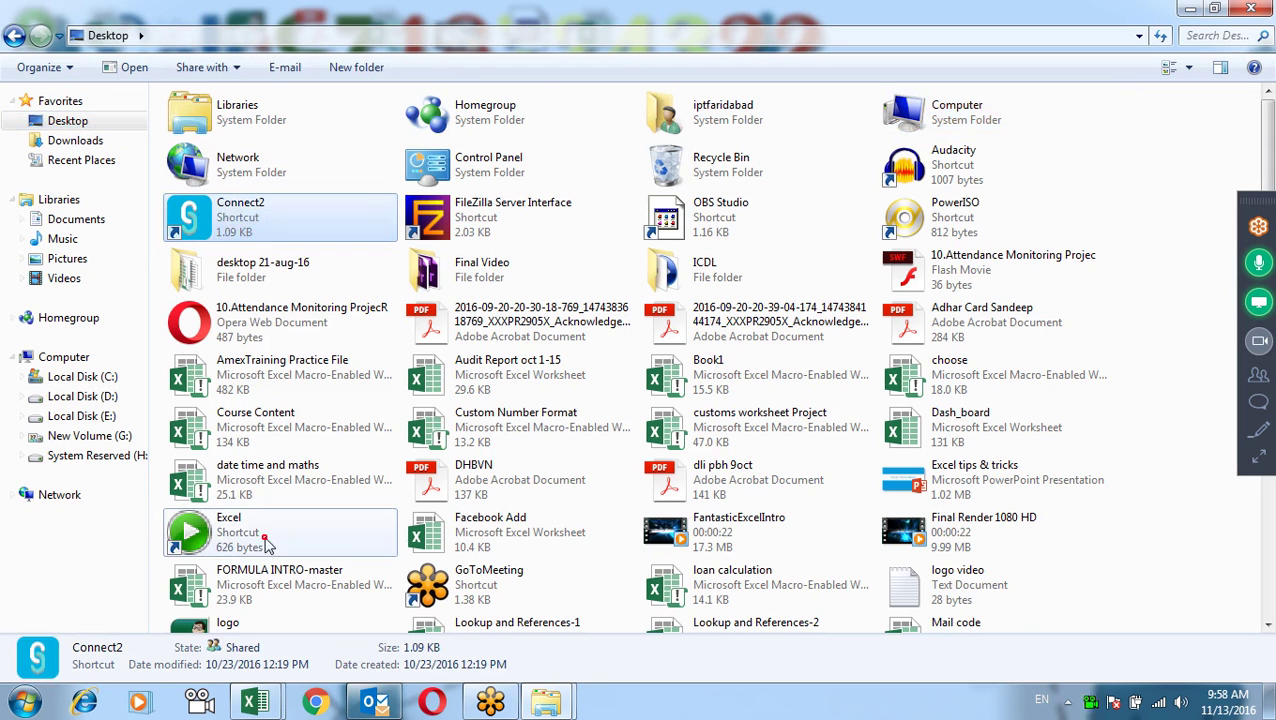
double_click(264, 537)
left_click(330, 180)
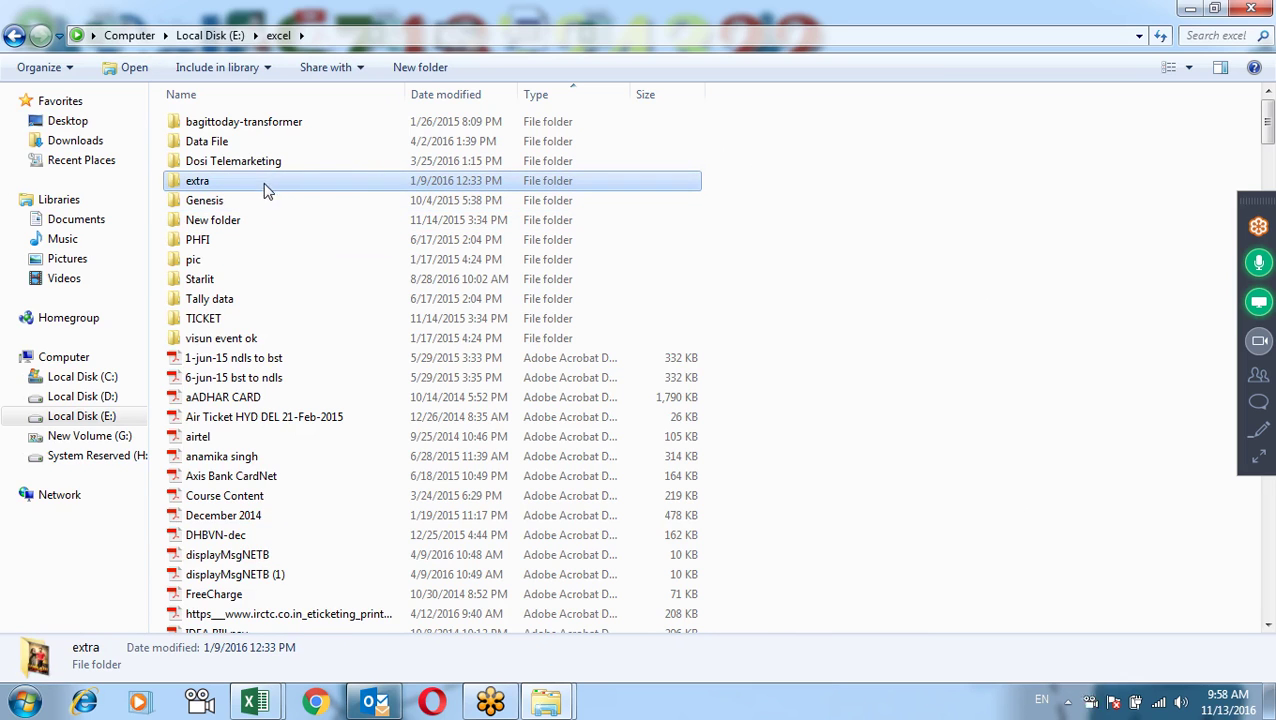
double_click(276, 274)
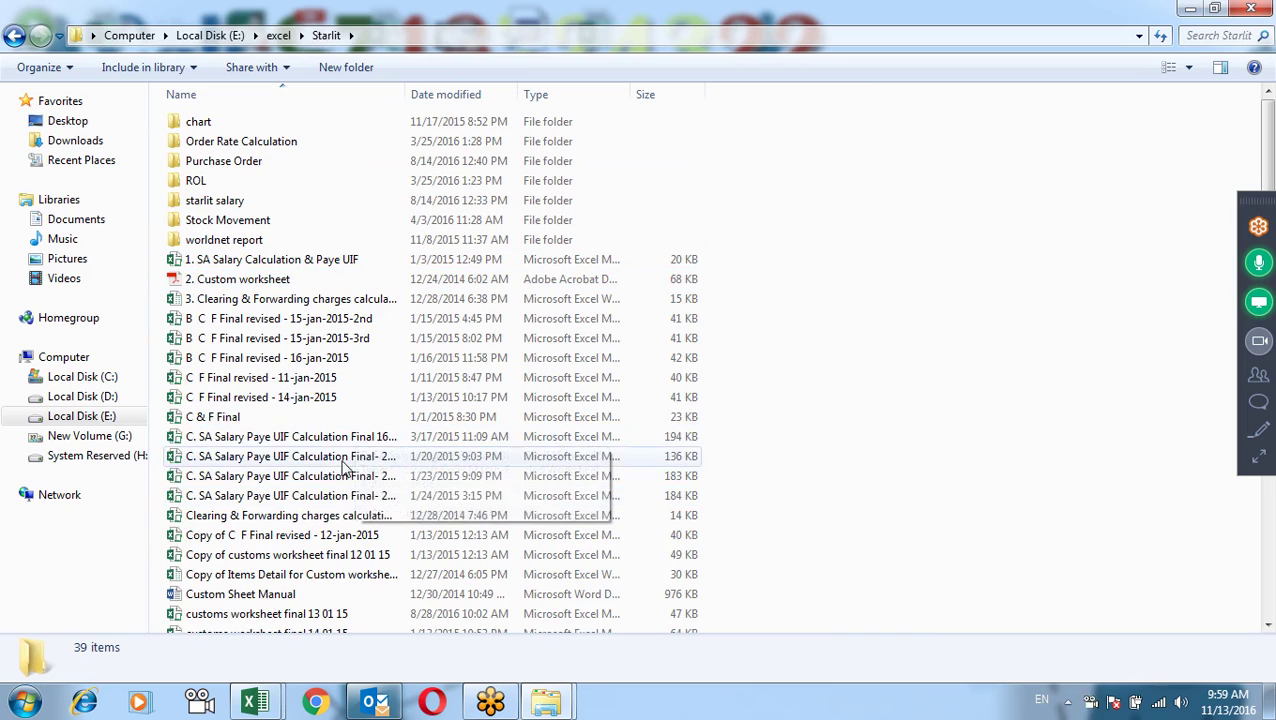
scroll(290, 480, "down", 2)
scroll(214, 385, "up", 1)
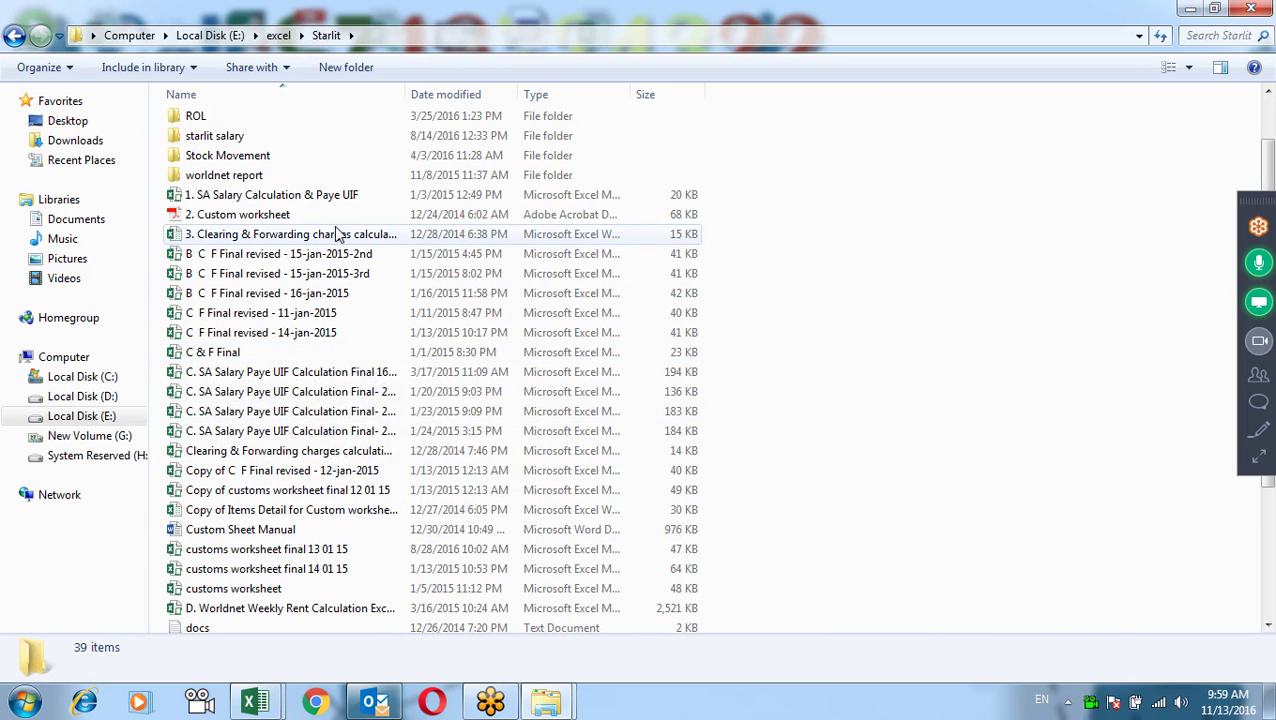
scroll(338, 232, "down", 2)
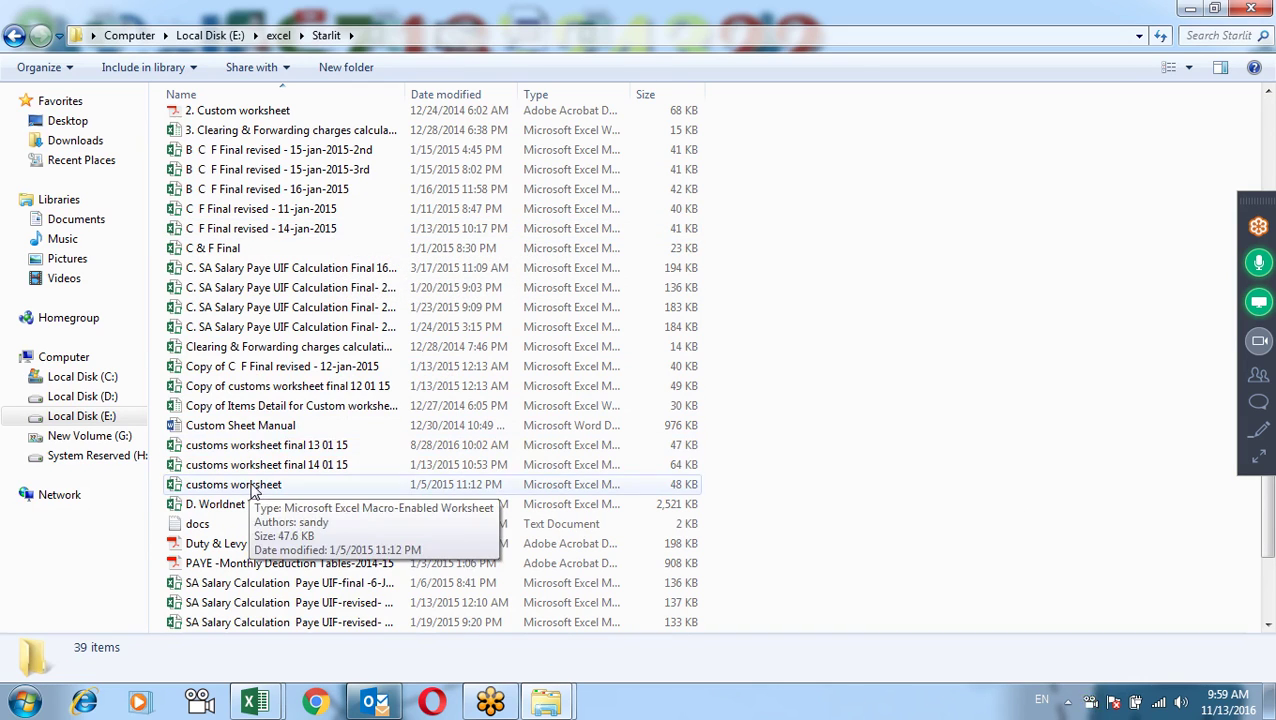
scroll(281, 413, "up", 2)
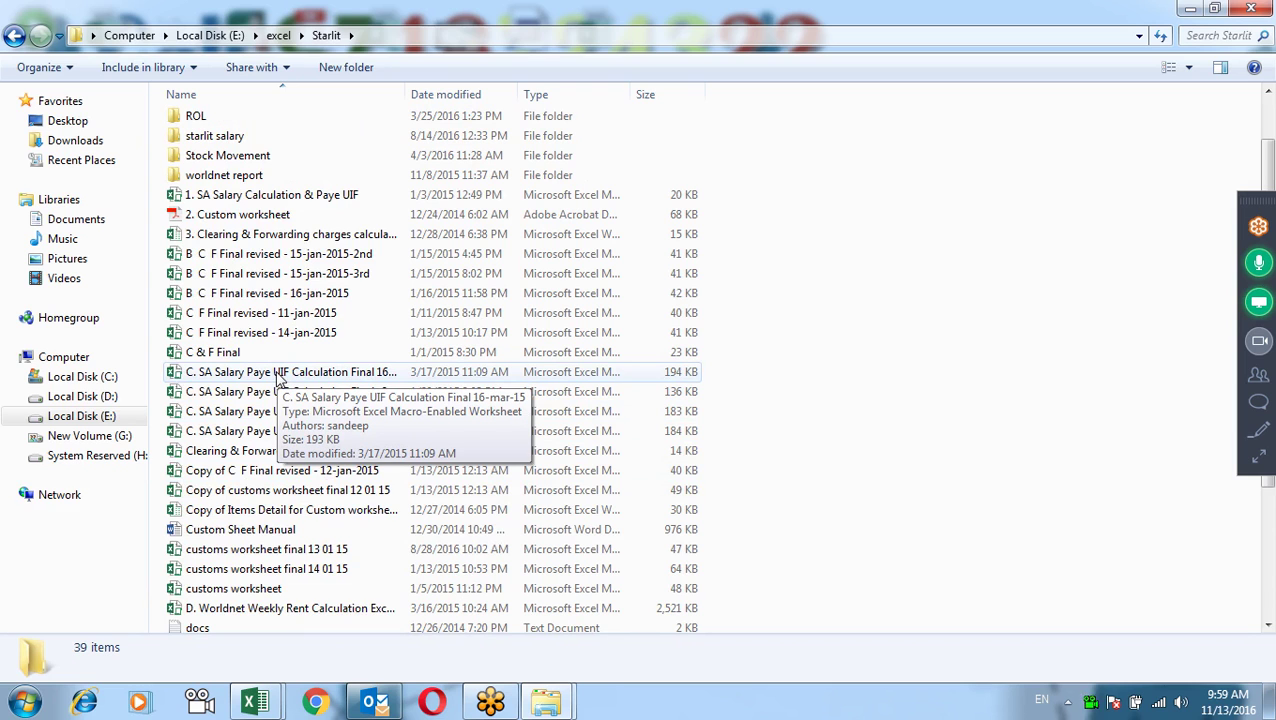
- Open the POReport workbook from the Purchase Order folder
left_click(279, 375)
key("p")
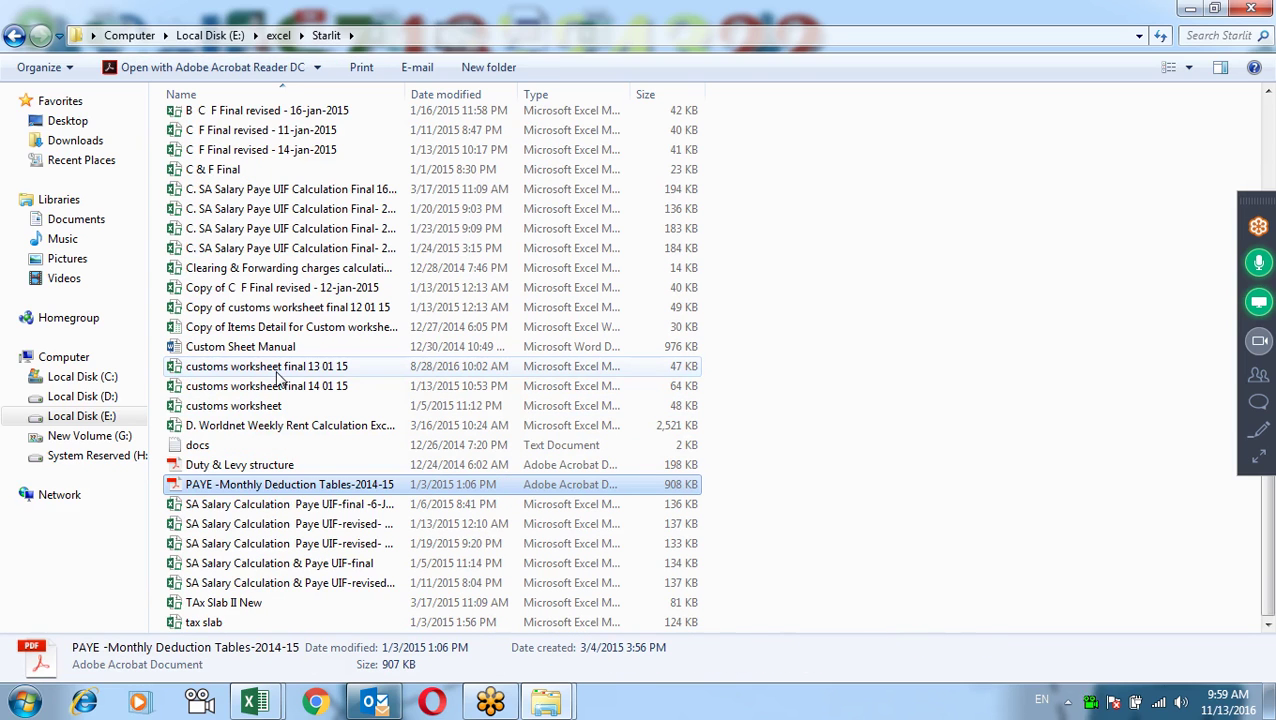
key("p")
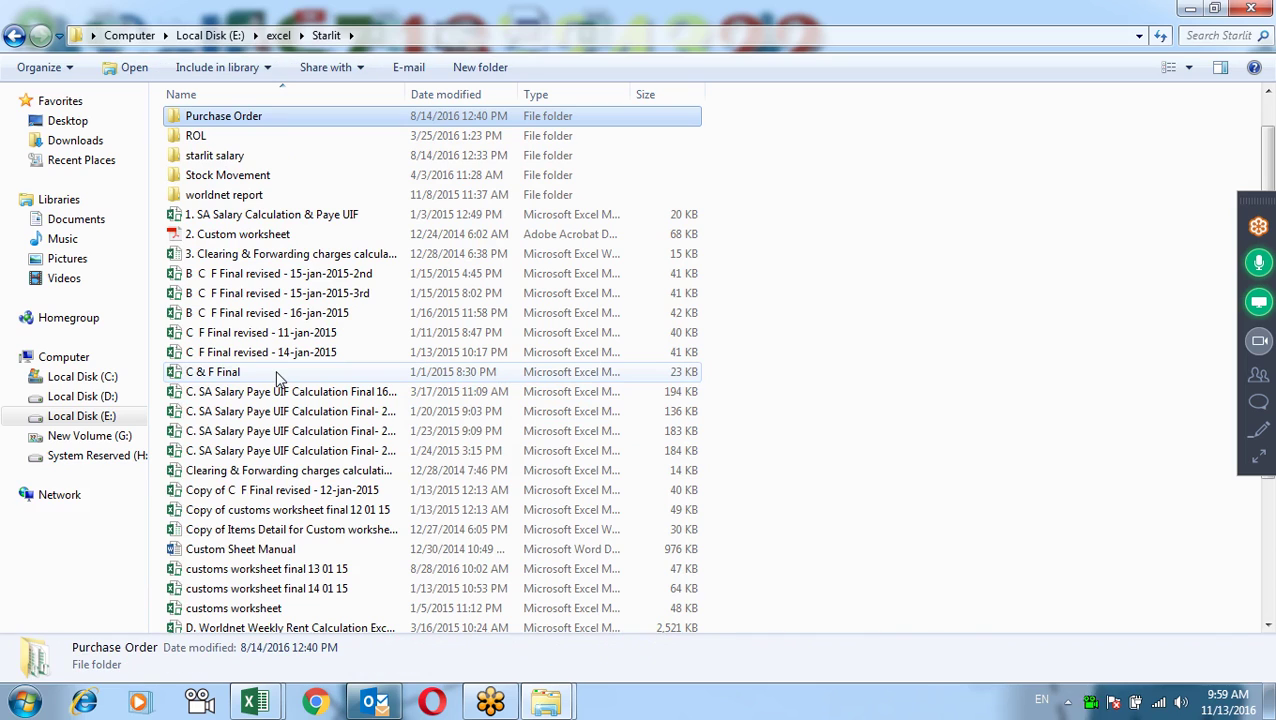
double_click(284, 116)
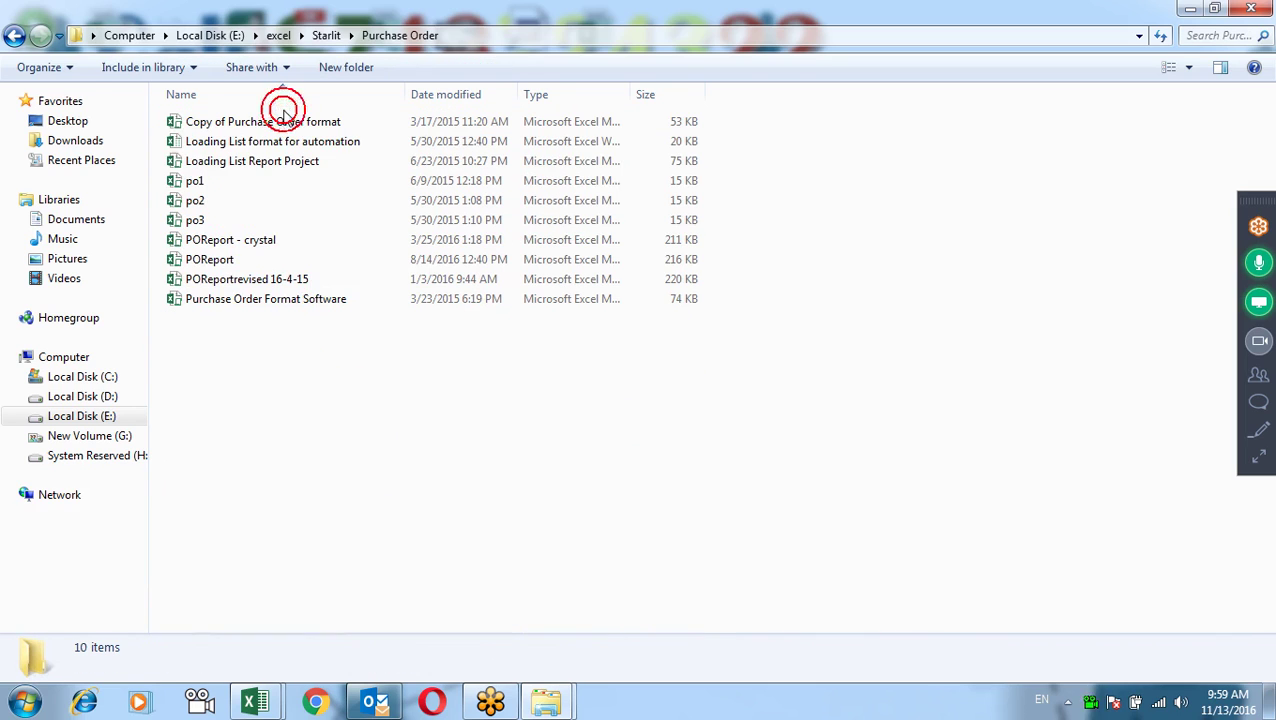
double_click(242, 262)
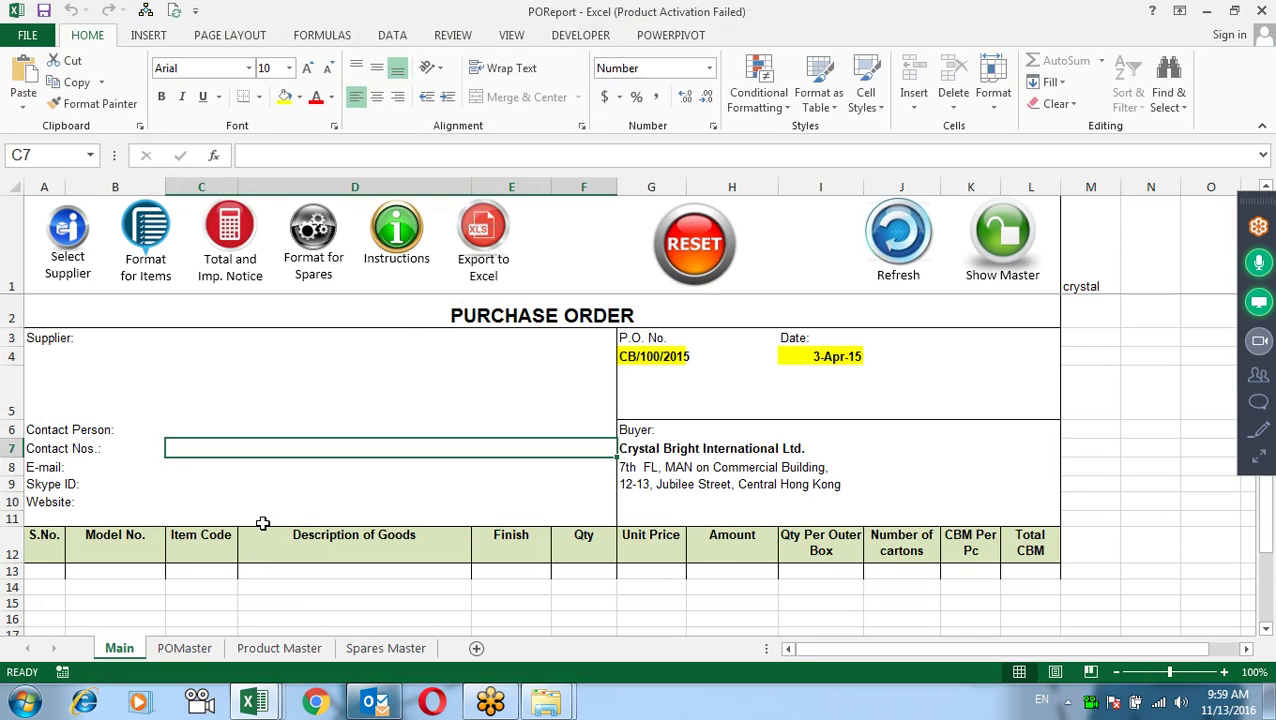
- Open and then close the supplier selection prompt on the Main sheet
scroll(260, 520, "down", 2)
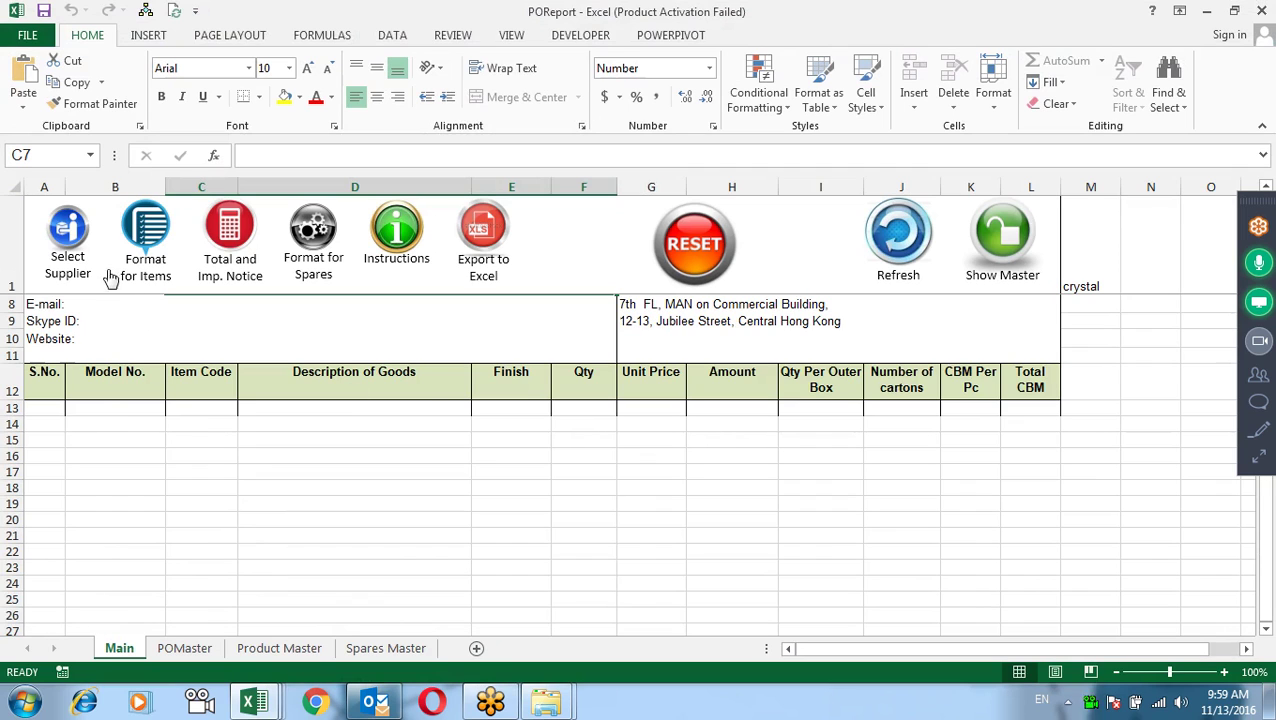
left_click(70, 229)
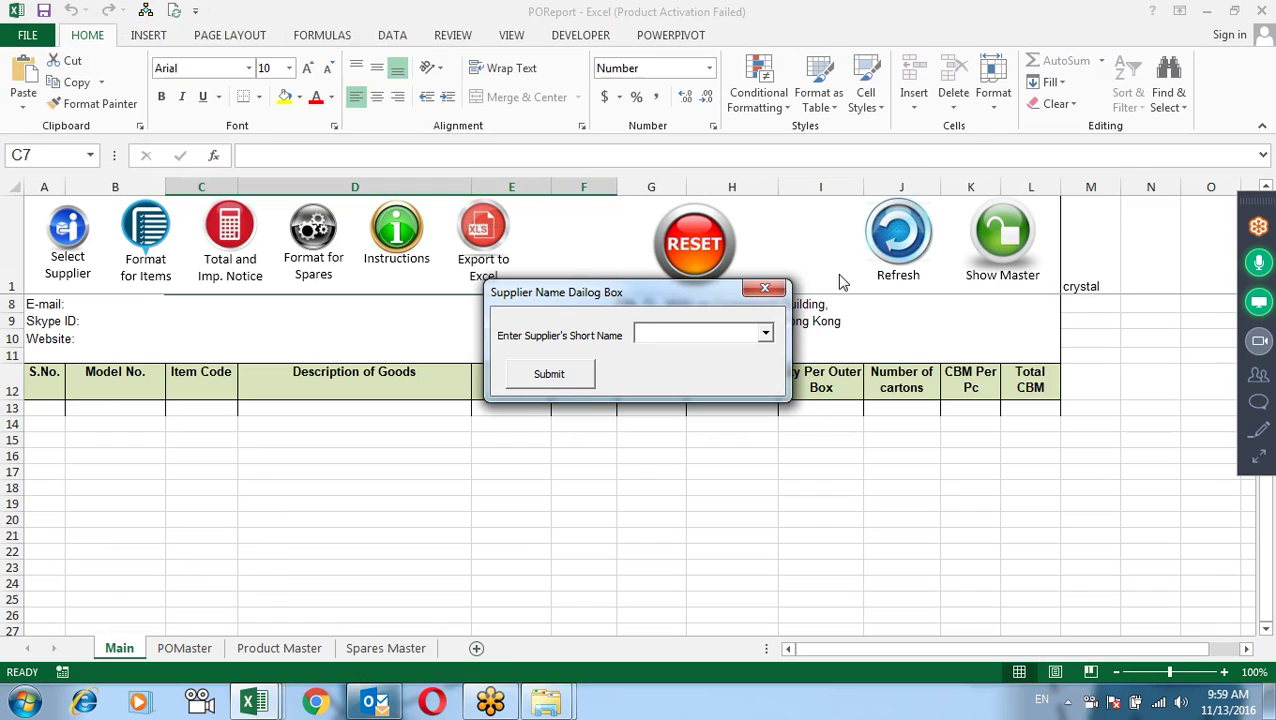
left_click(777, 288)
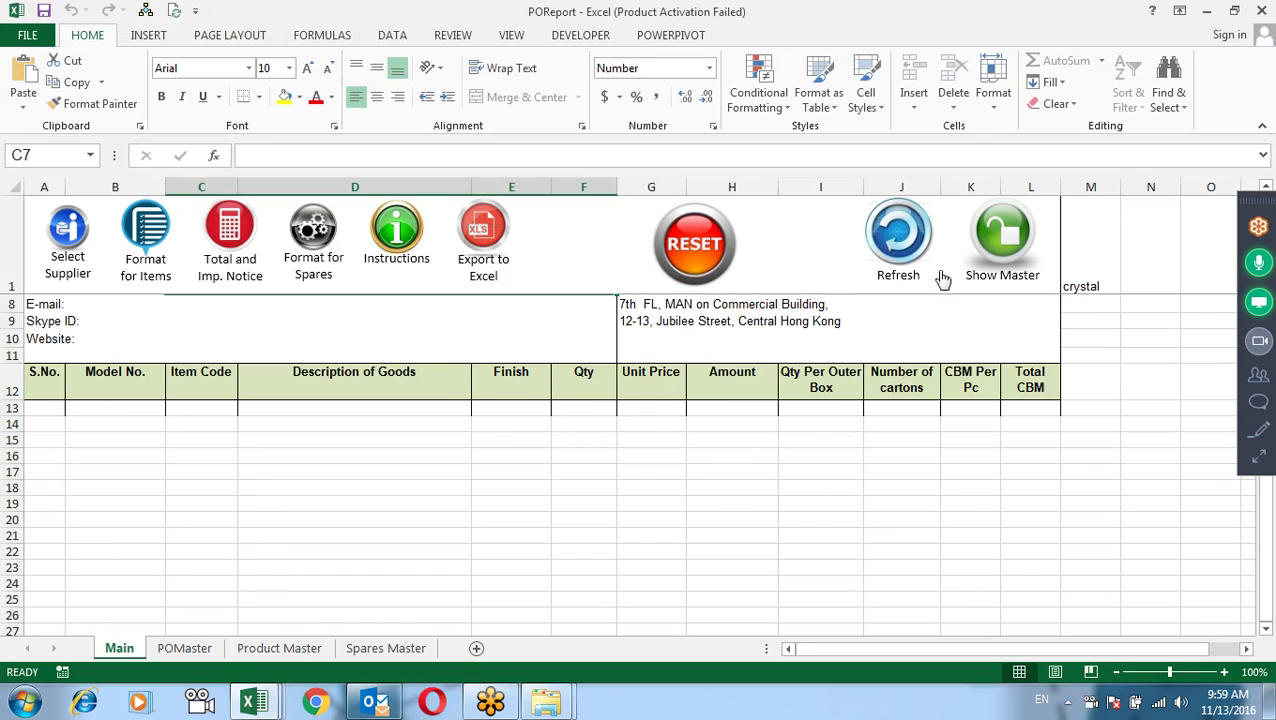
left_click(898, 248)
- Enter the master password at the Show Master prompt, retrying after a wrong attempt, to open Spares Master
left_click(980, 284)
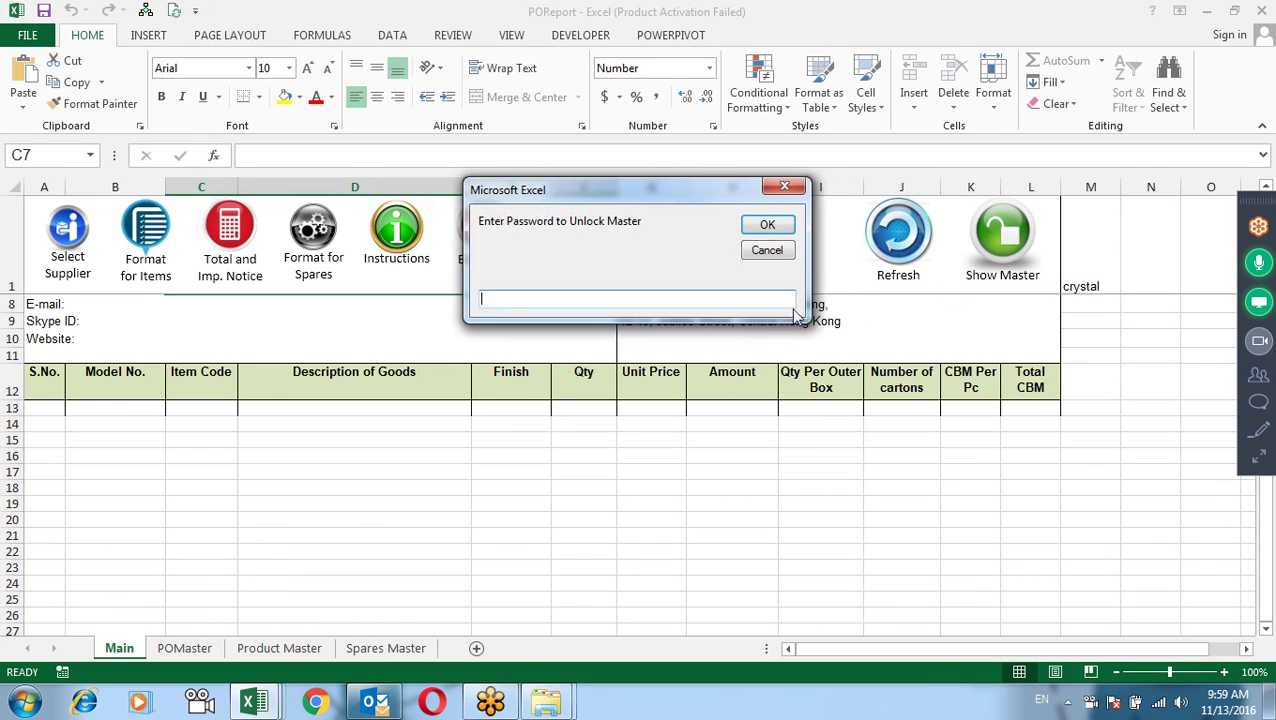
key("Return")
key("Return")
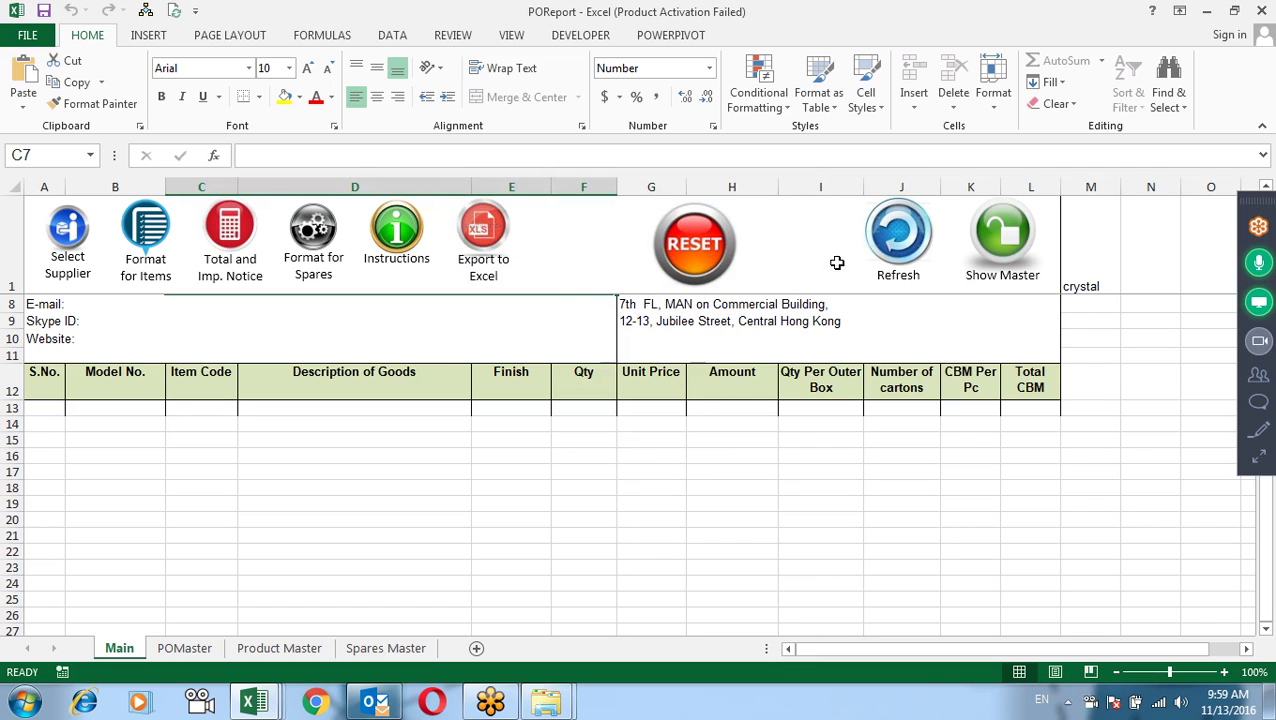
left_click(978, 238)
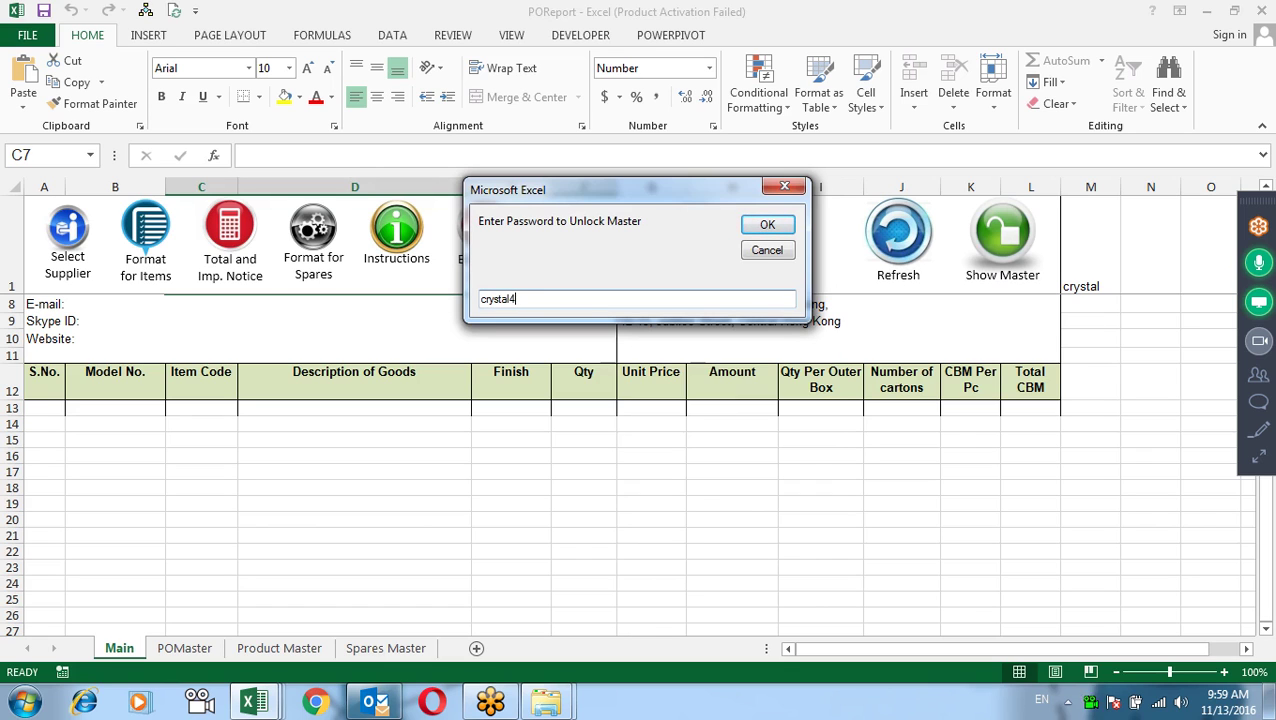
key("Return")
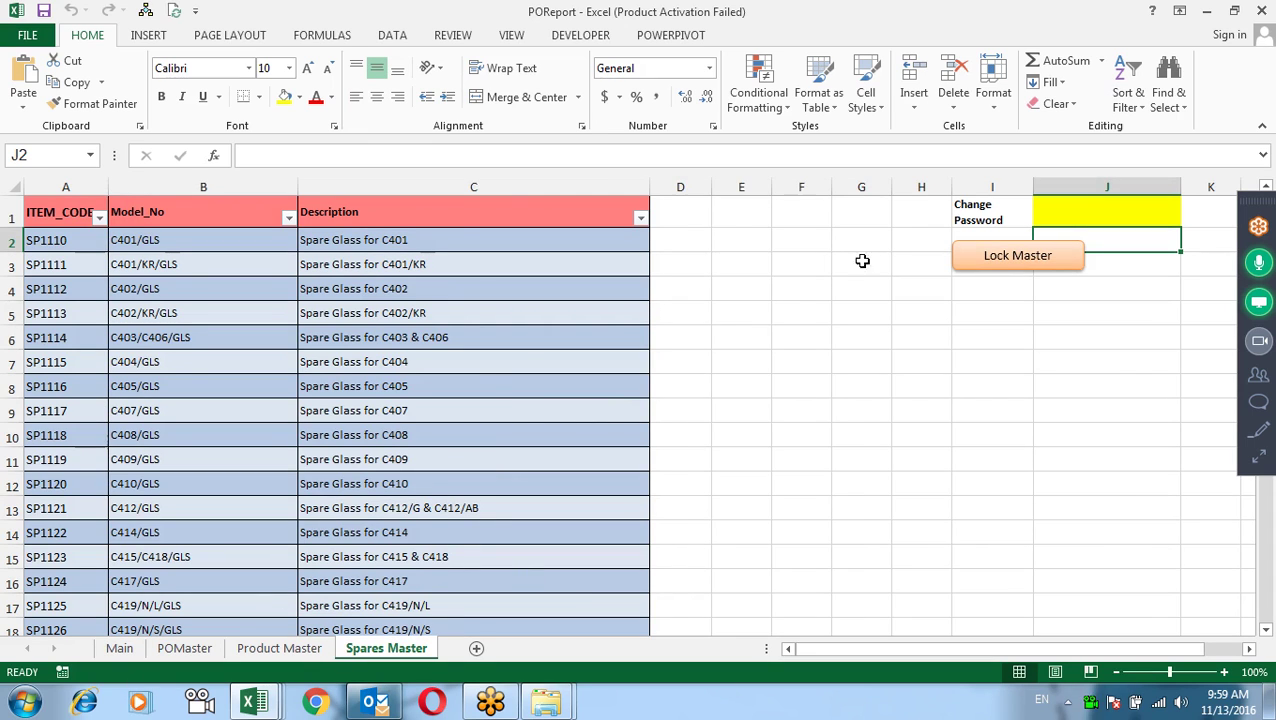
left_click(1032, 255)
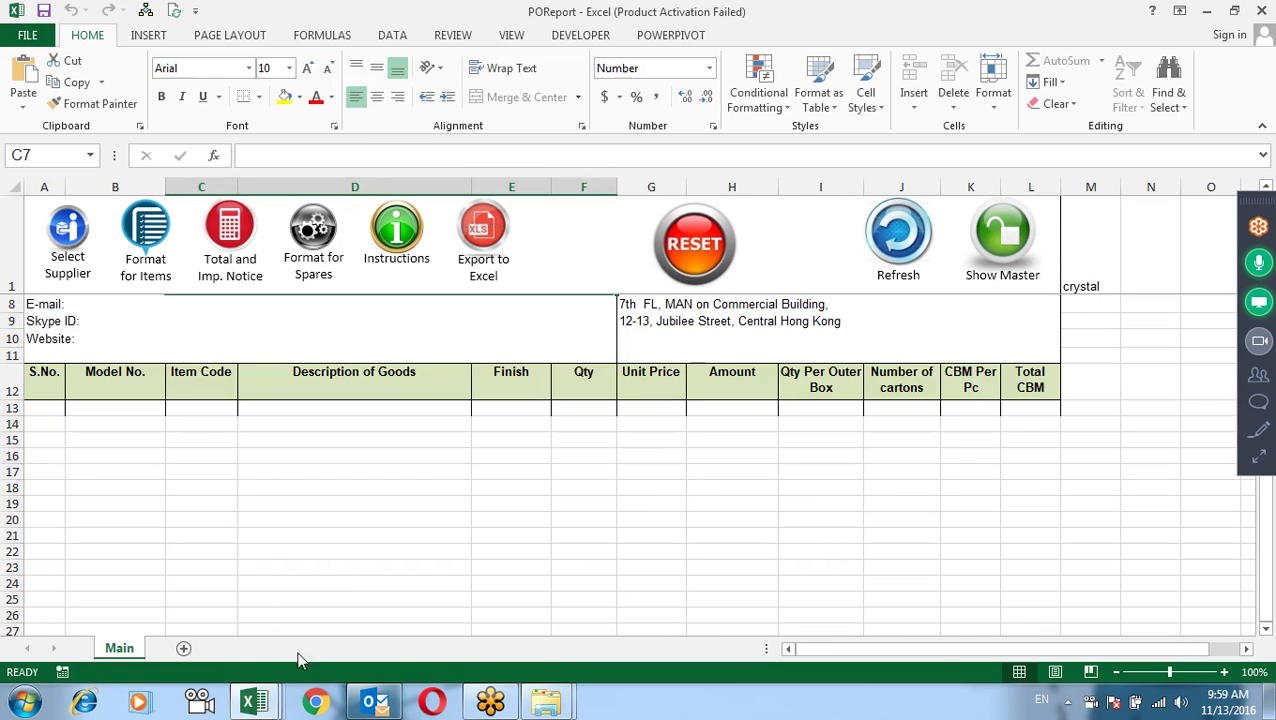
right_click(124, 646)
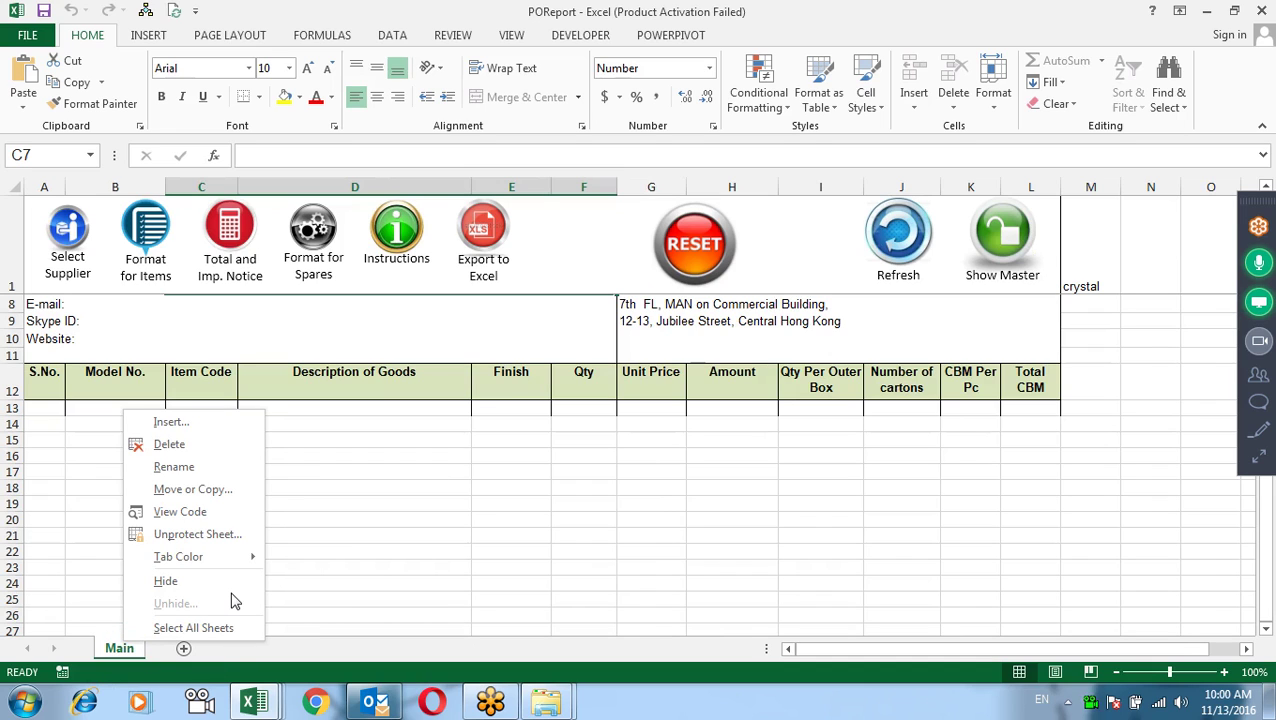
left_click(453, 568)
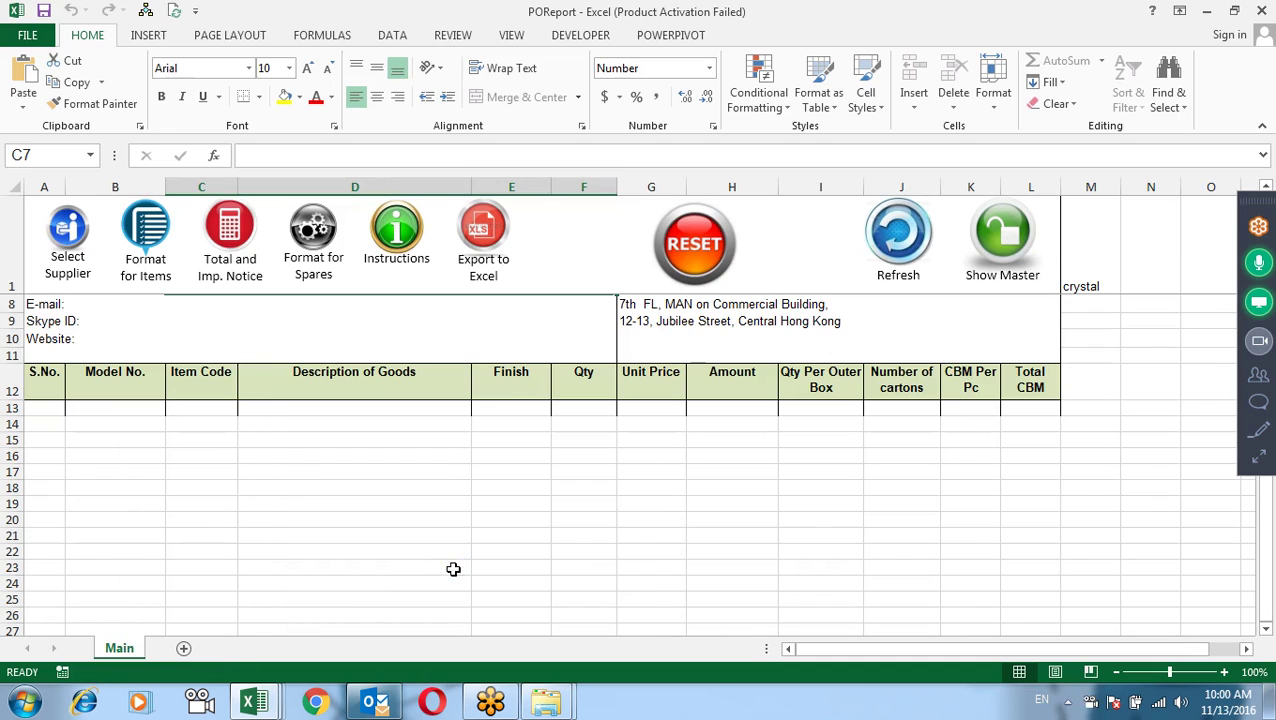
left_click(1000, 238)
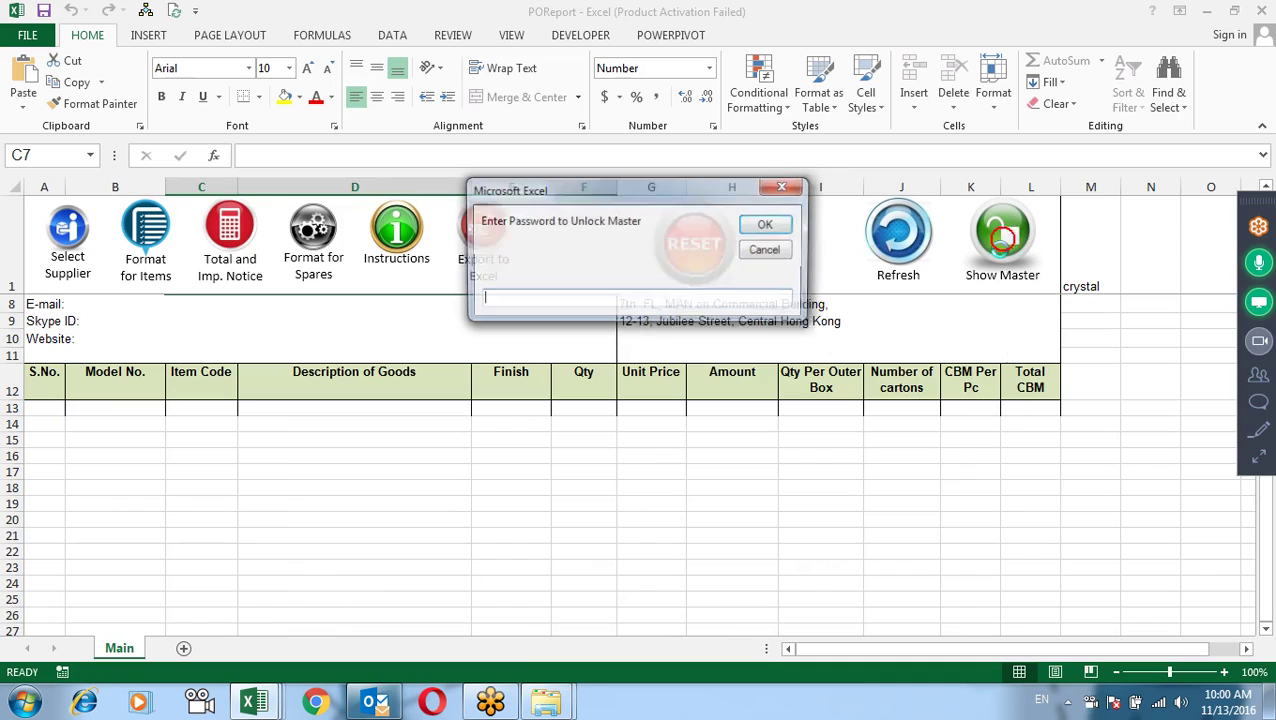
type("v")
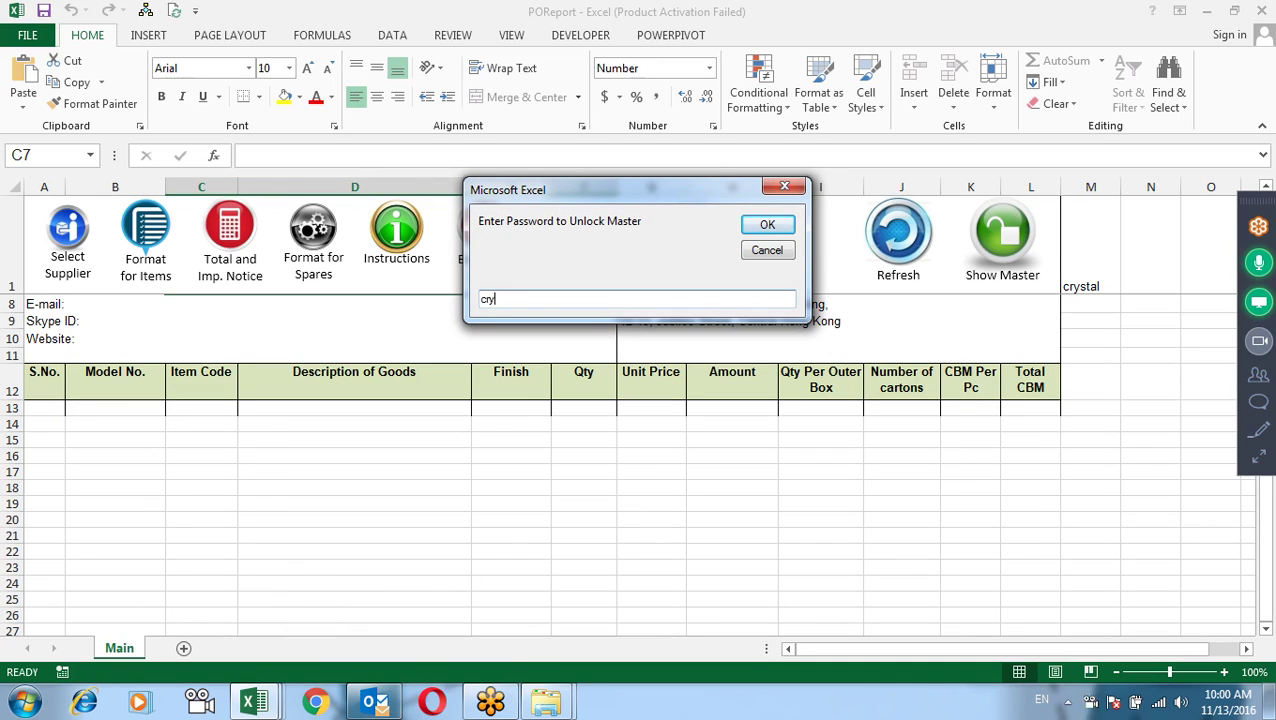
key("Return")
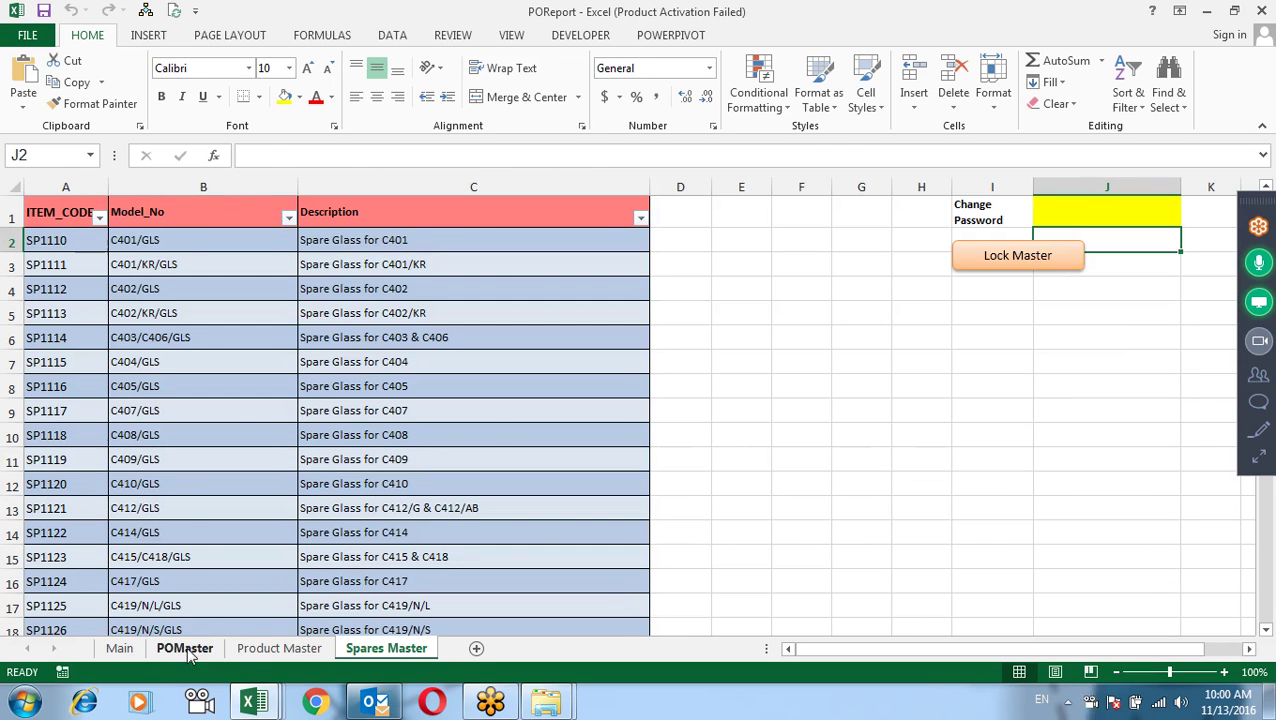
- Browse the POMaster, Product Master and Spares Master tabs, then lock the master sheets
left_click(184, 648)
left_click(262, 648)
left_click(378, 648)
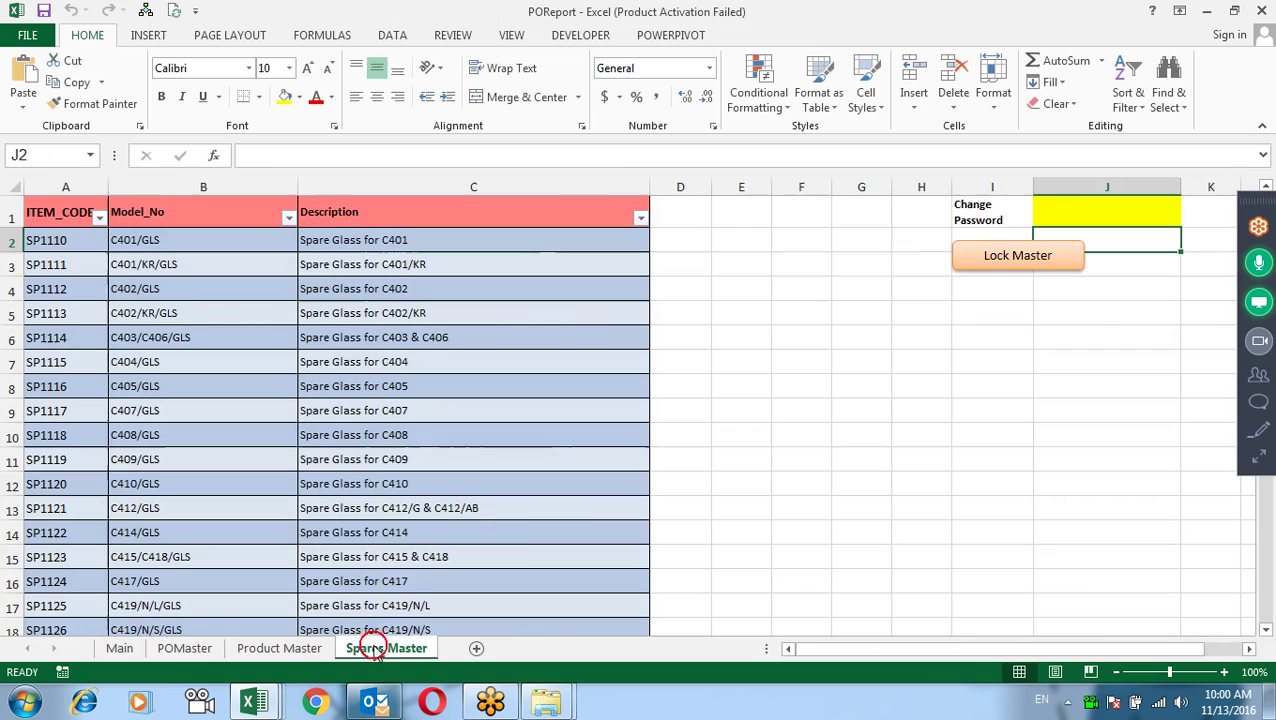
left_click(1079, 205)
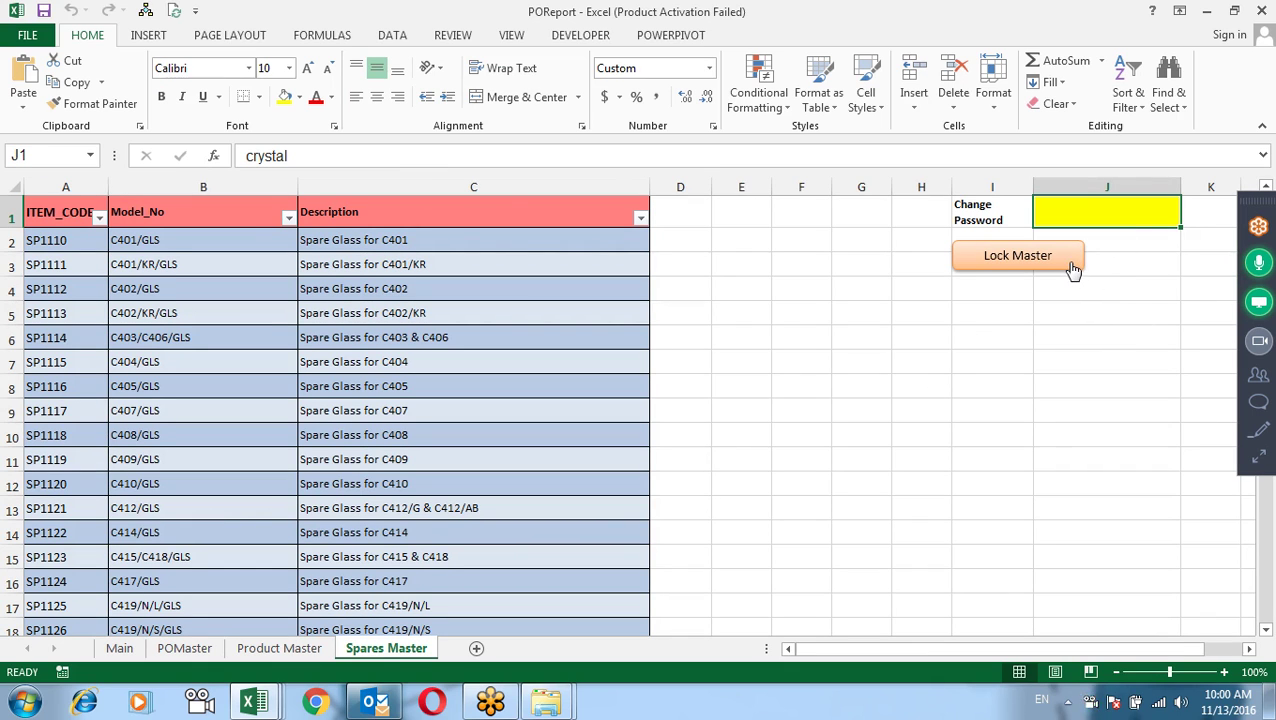
left_click(1017, 256)
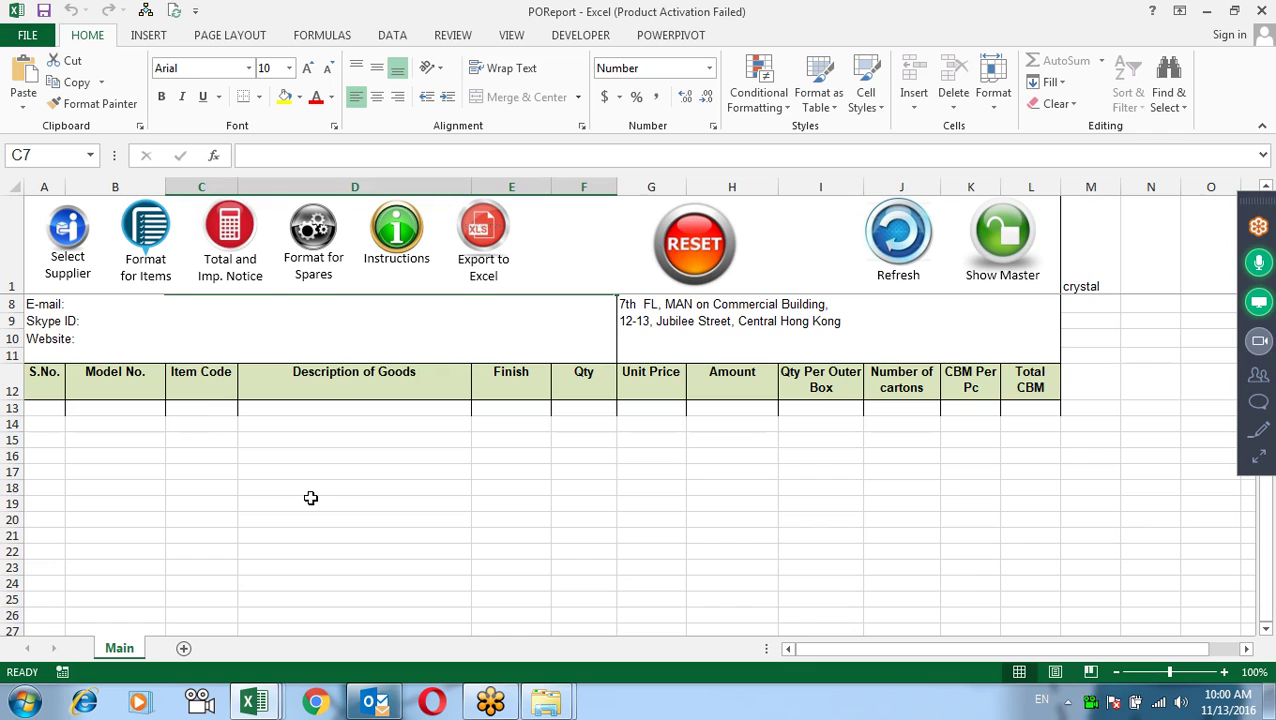
- Close POReport without saving and return to the abc code in the VBA editor
left_click(921, 255)
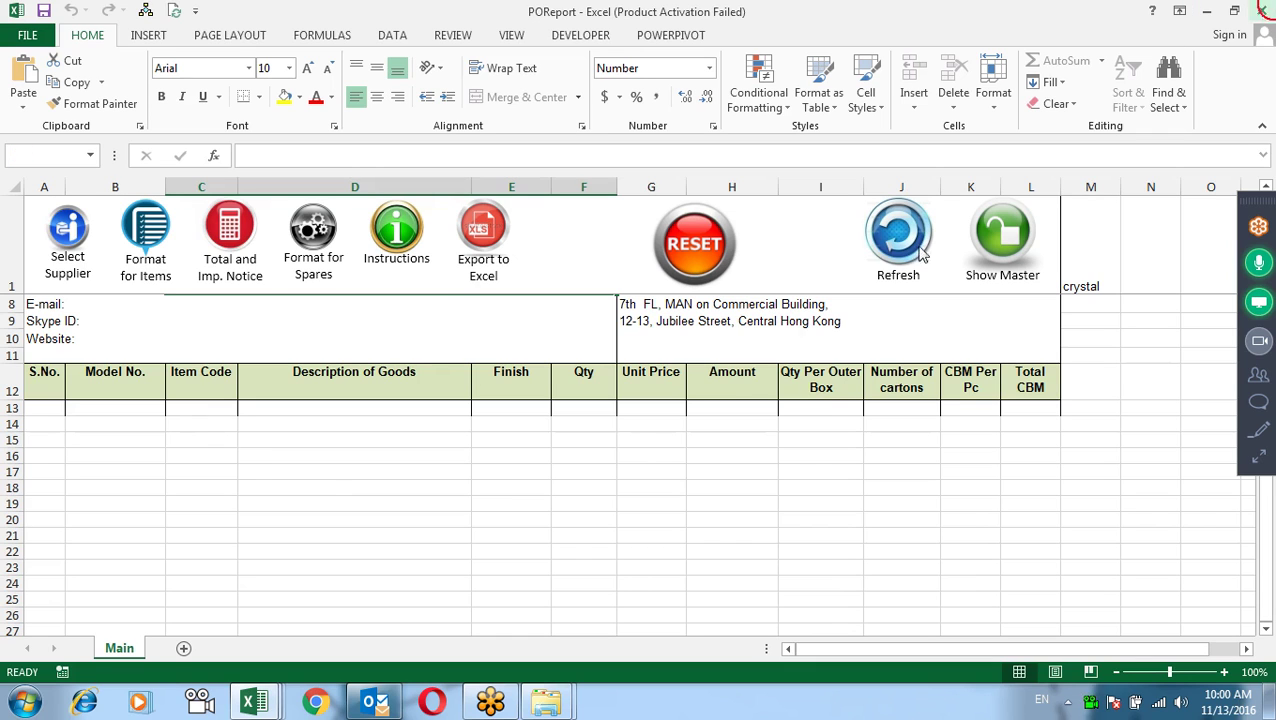
left_click(634, 370)
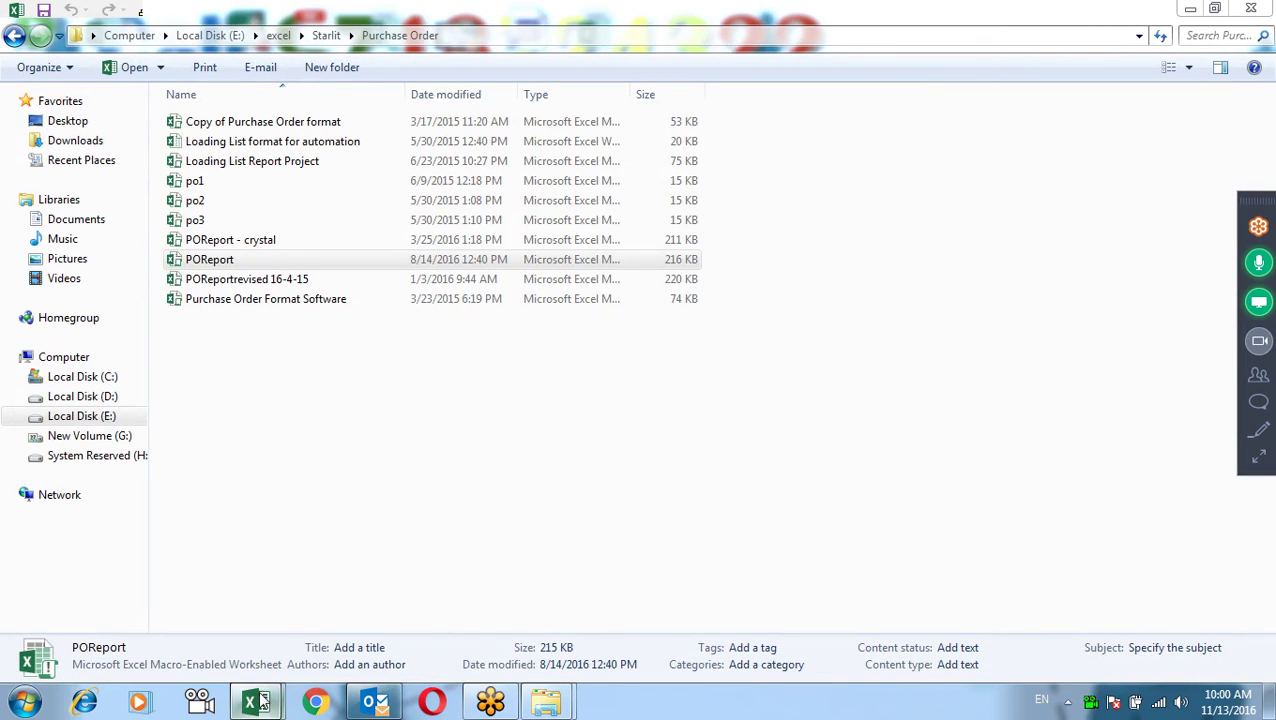
left_click(345, 540)
left_click(253, 391)
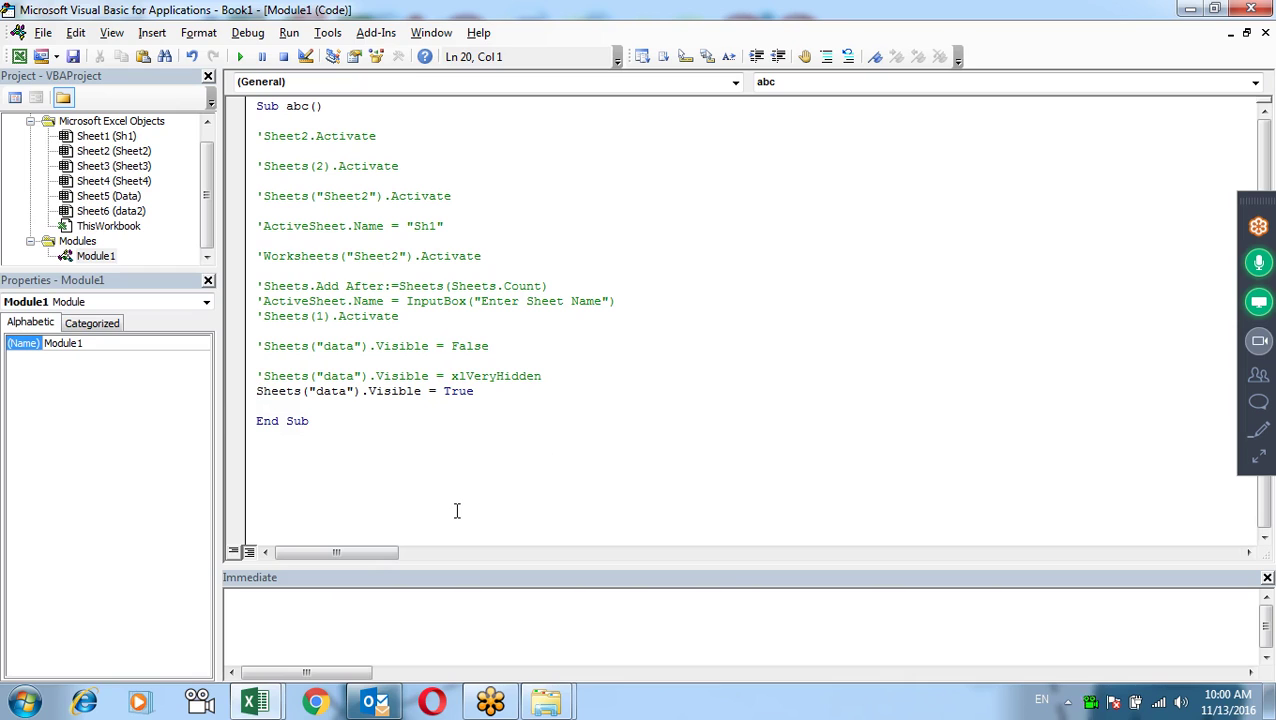
- Comment out the Sheets("data").Visible = True line and add blank lines before End Sub
type("'")
left_click(541, 395)
key("Return")
key("Return")
key("Return")
left_click(476, 413)
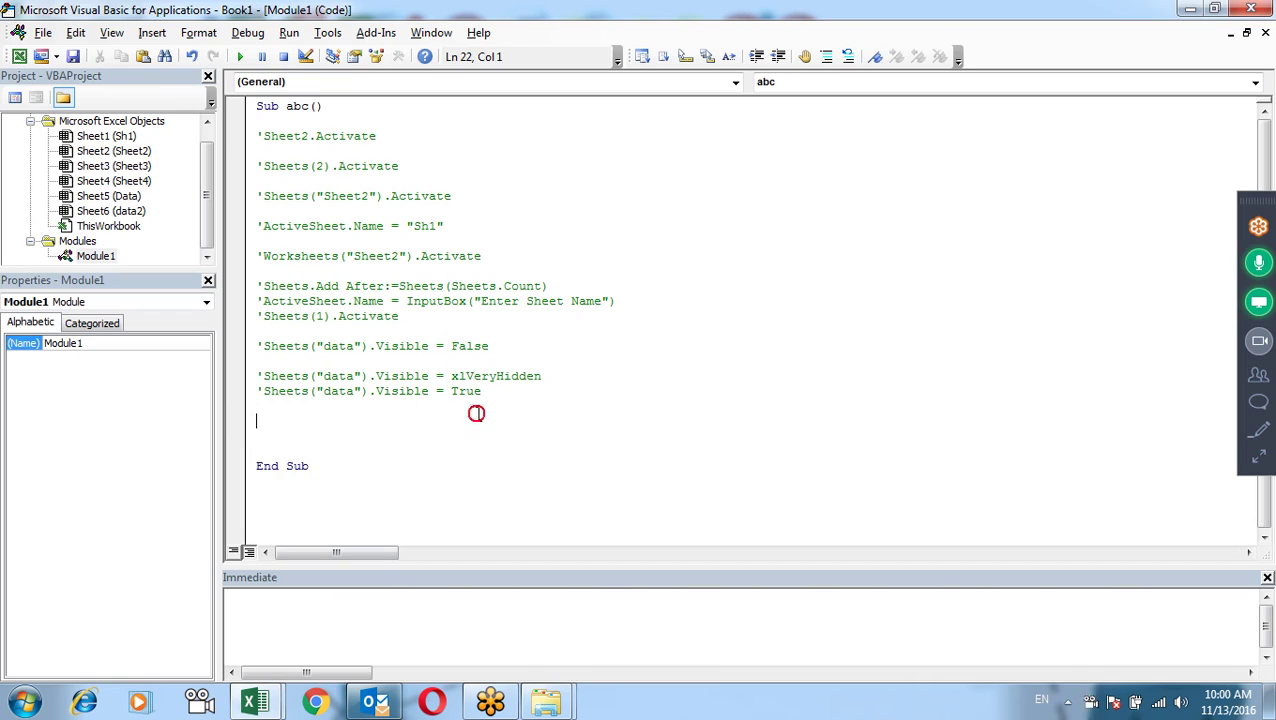
left_click(349, 413)
left_click(315, 404)
left_click(304, 424)
- Write a Sheets("Data").Protect statement with a password argument
type("da")
key("BackSpace")
key("BackSpace")
type("(\"Data\"")
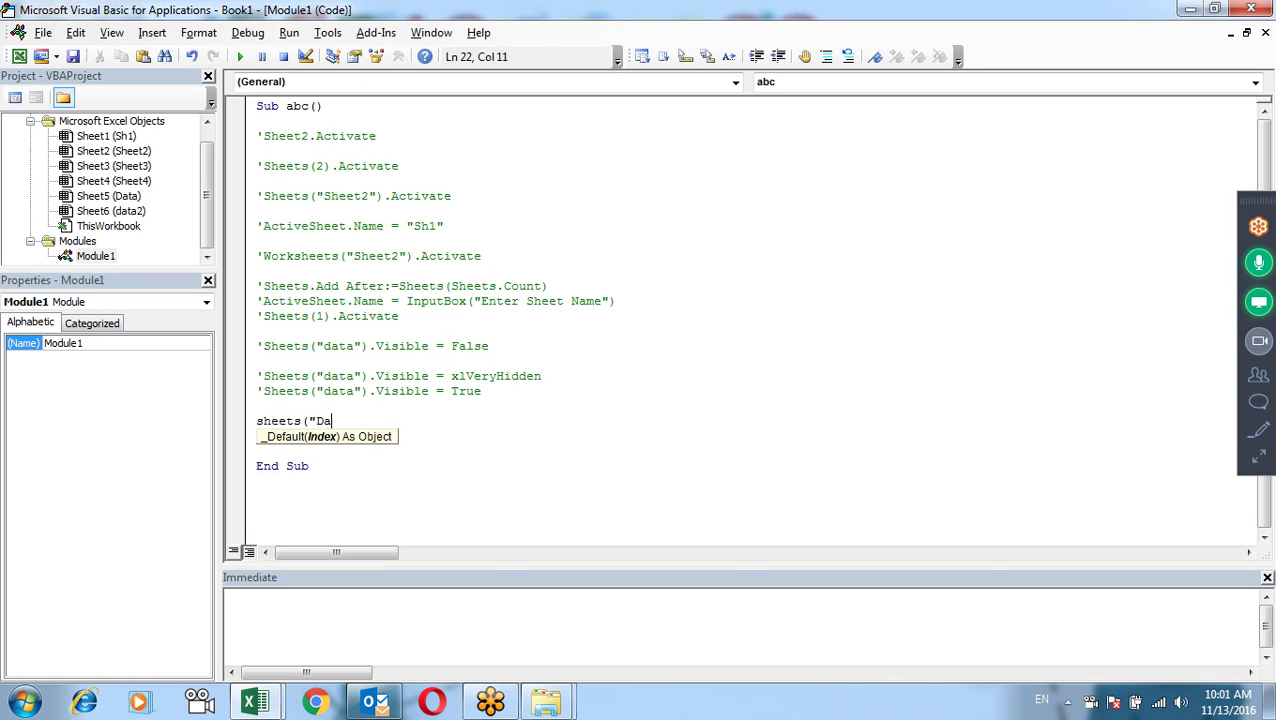
type(").")
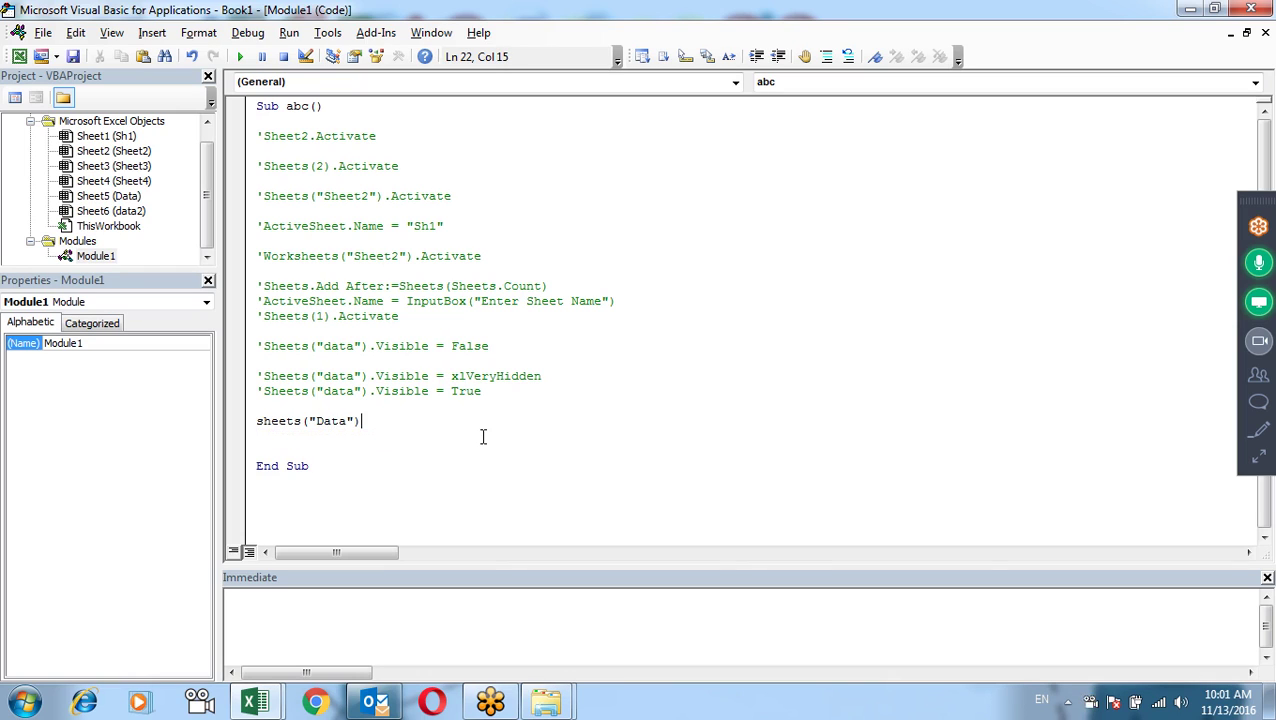
type("protect")
key("Return")
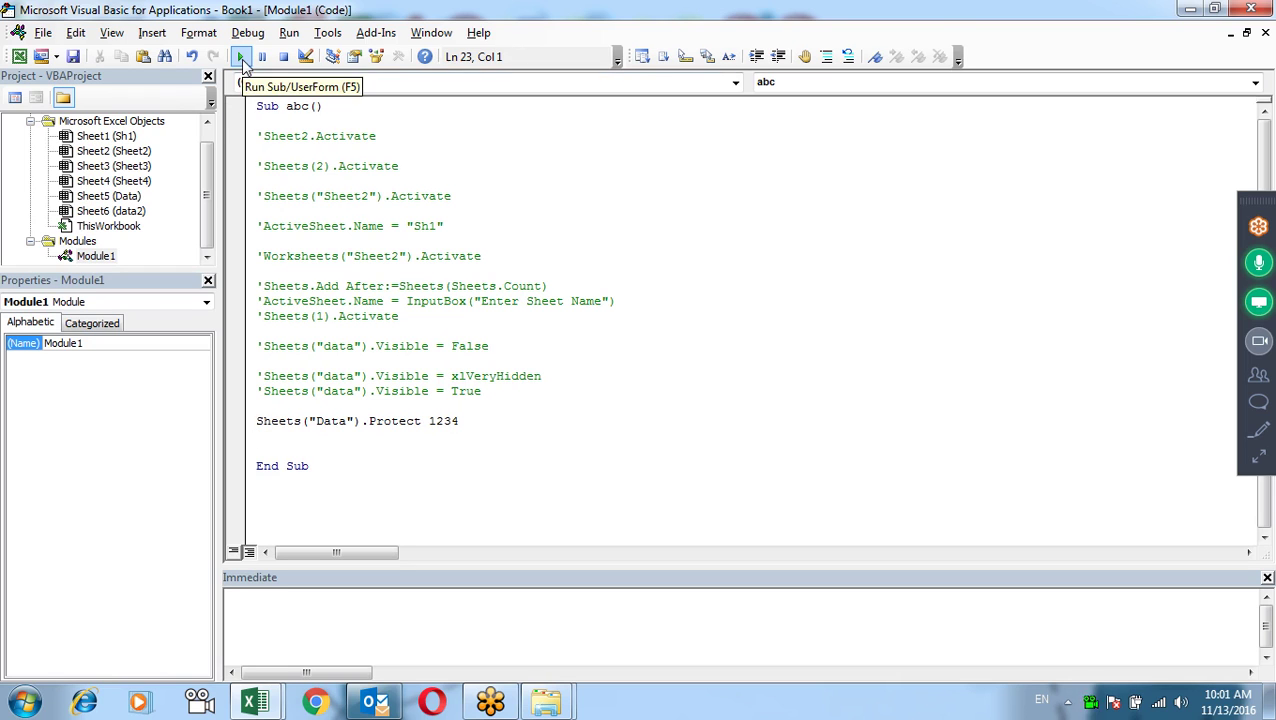
- Run abc and confirm the Data sheet is protected by trying to edit cell F10
left_click(243, 60)
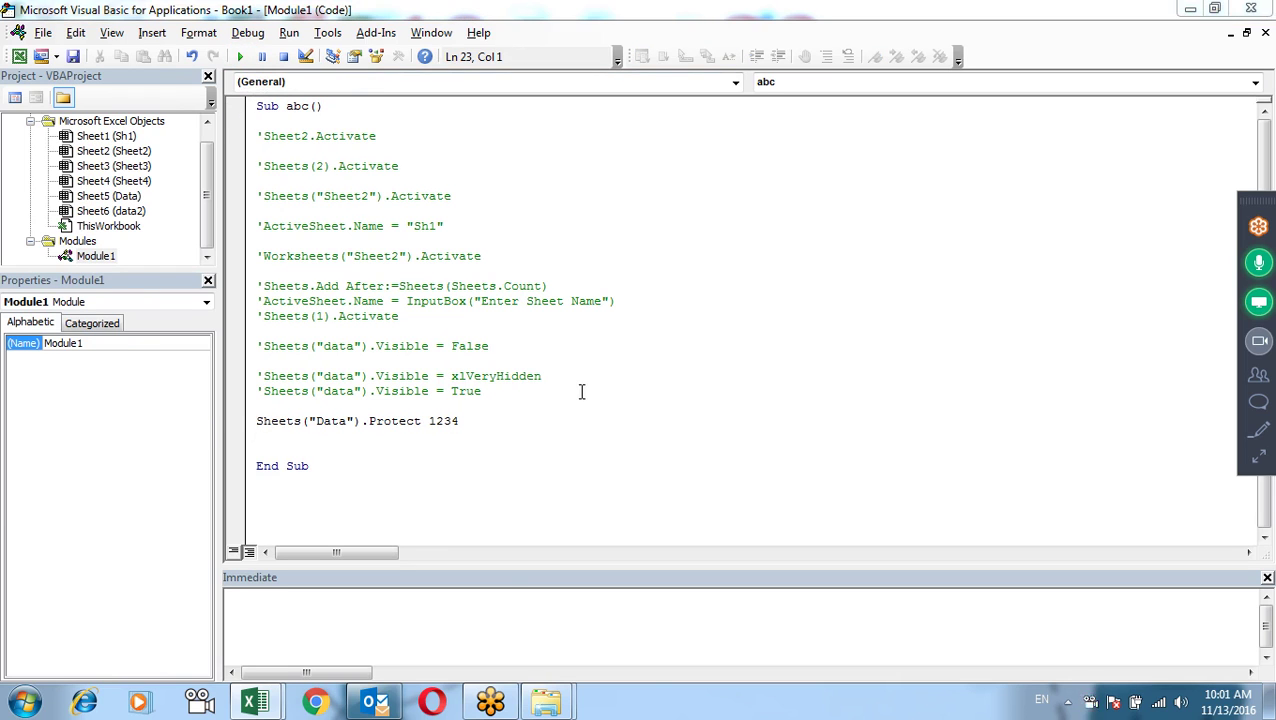
key("alt+Tab")
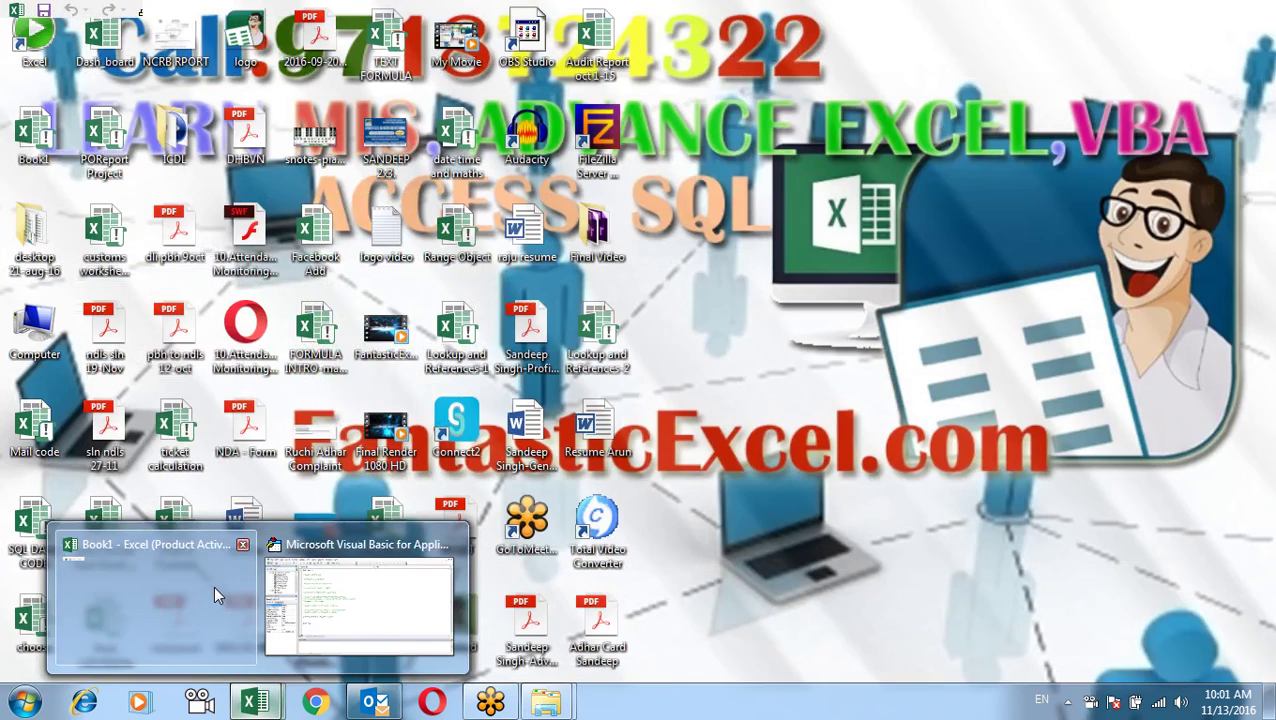
left_click(213, 585)
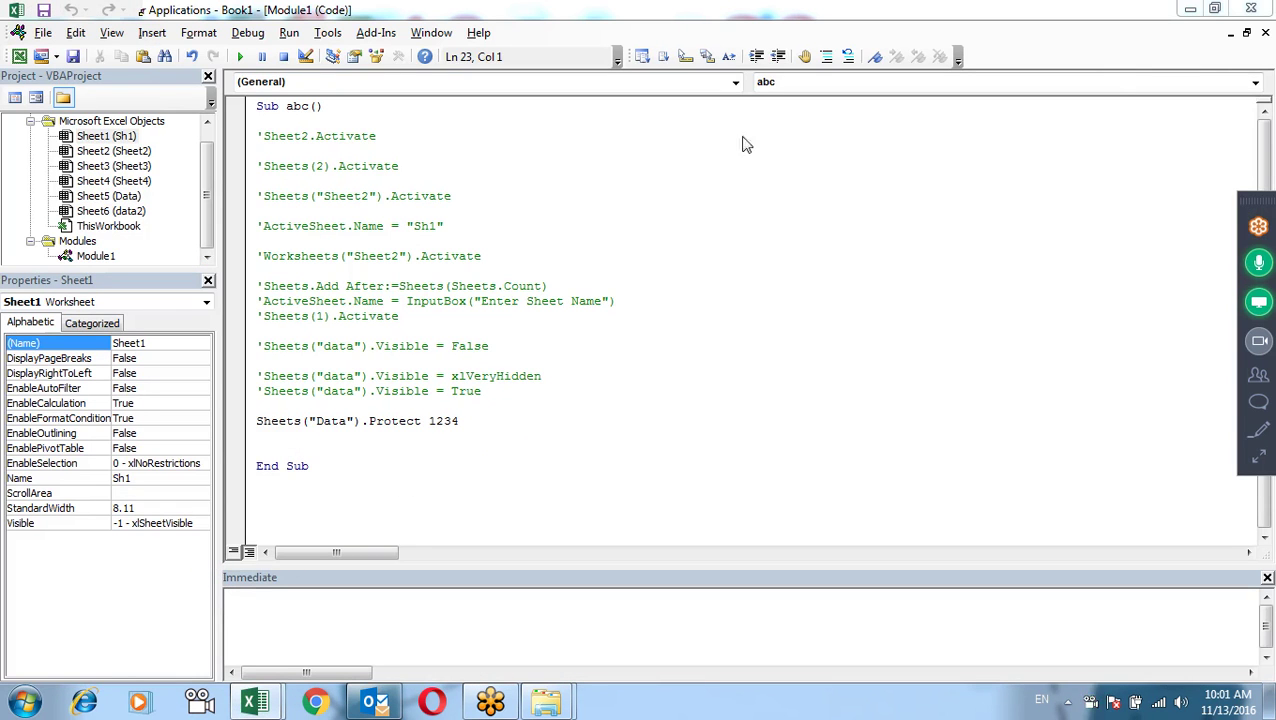
left_click(1190, 9)
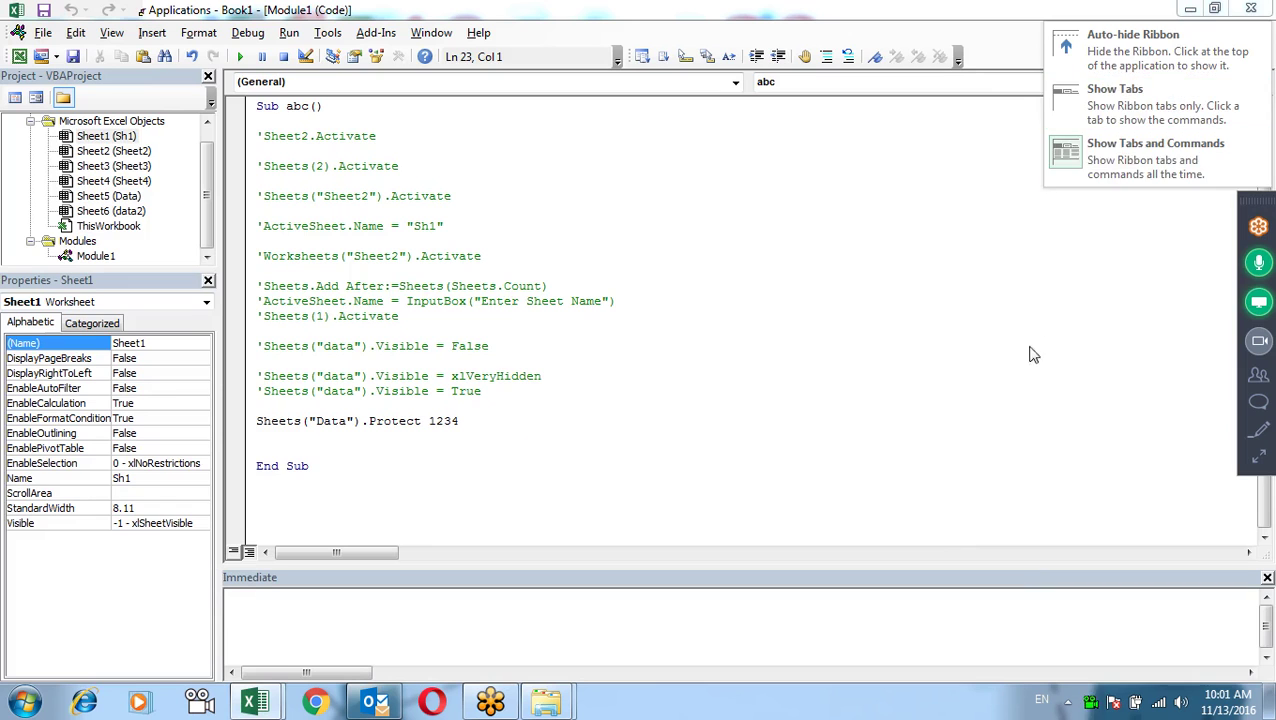
left_click(1142, 111)
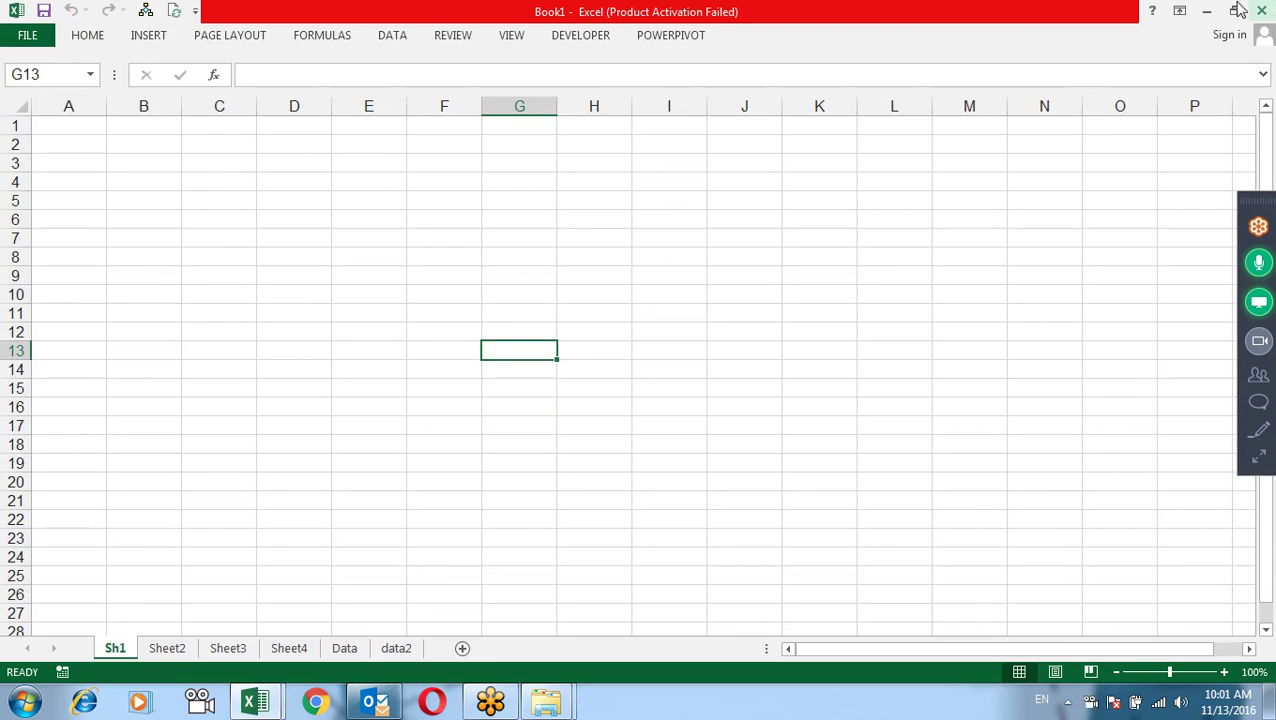
left_click(338, 648)
double_click(422, 292)
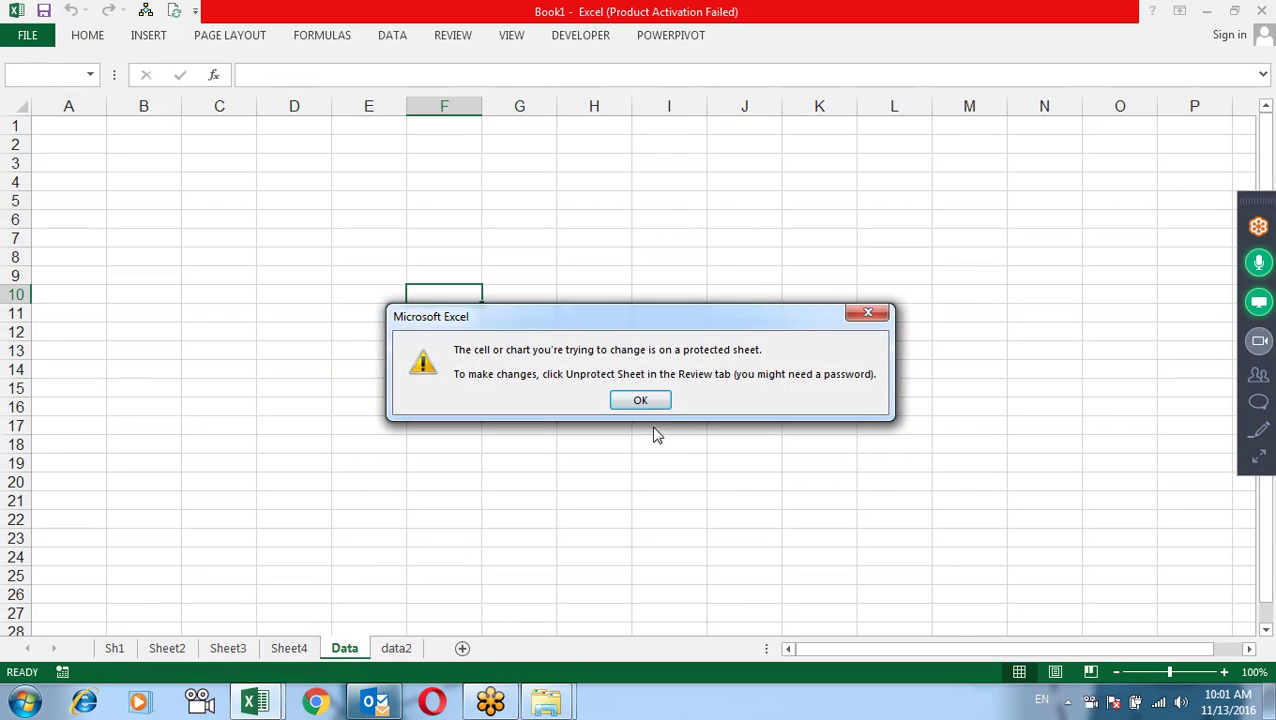
left_click(640, 400)
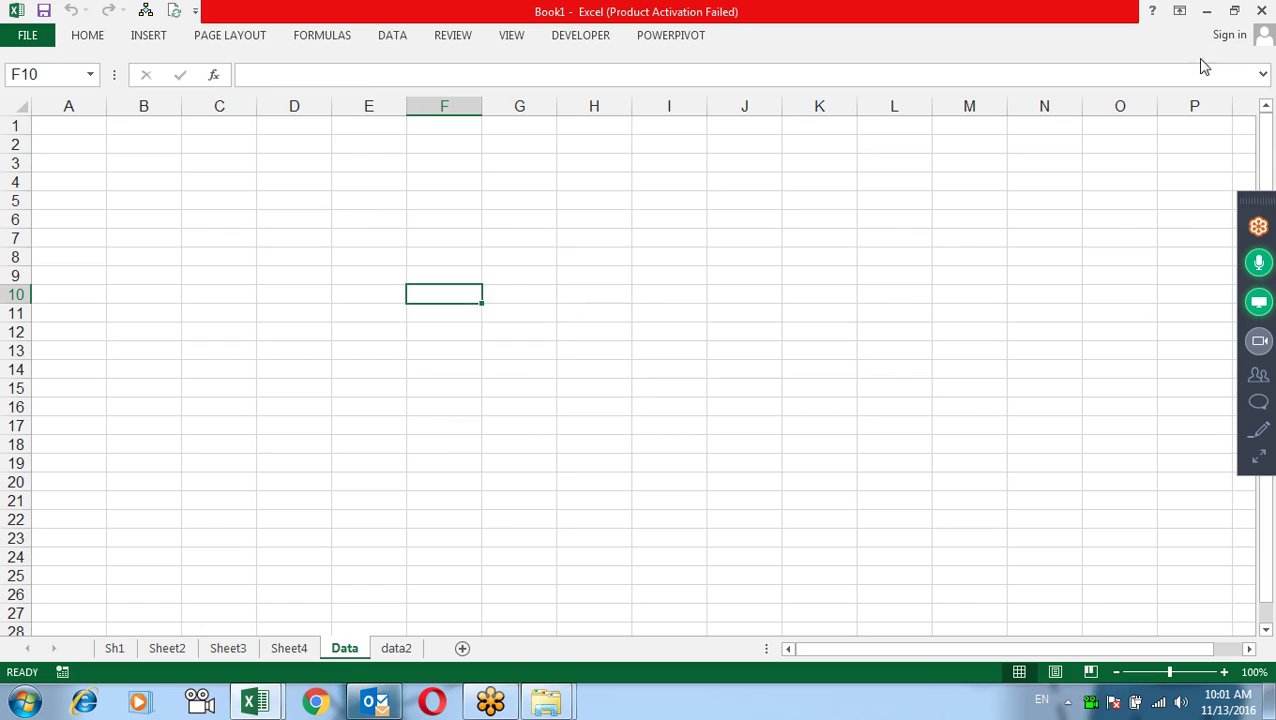
left_click(1262, 73)
left_click(1262, 73)
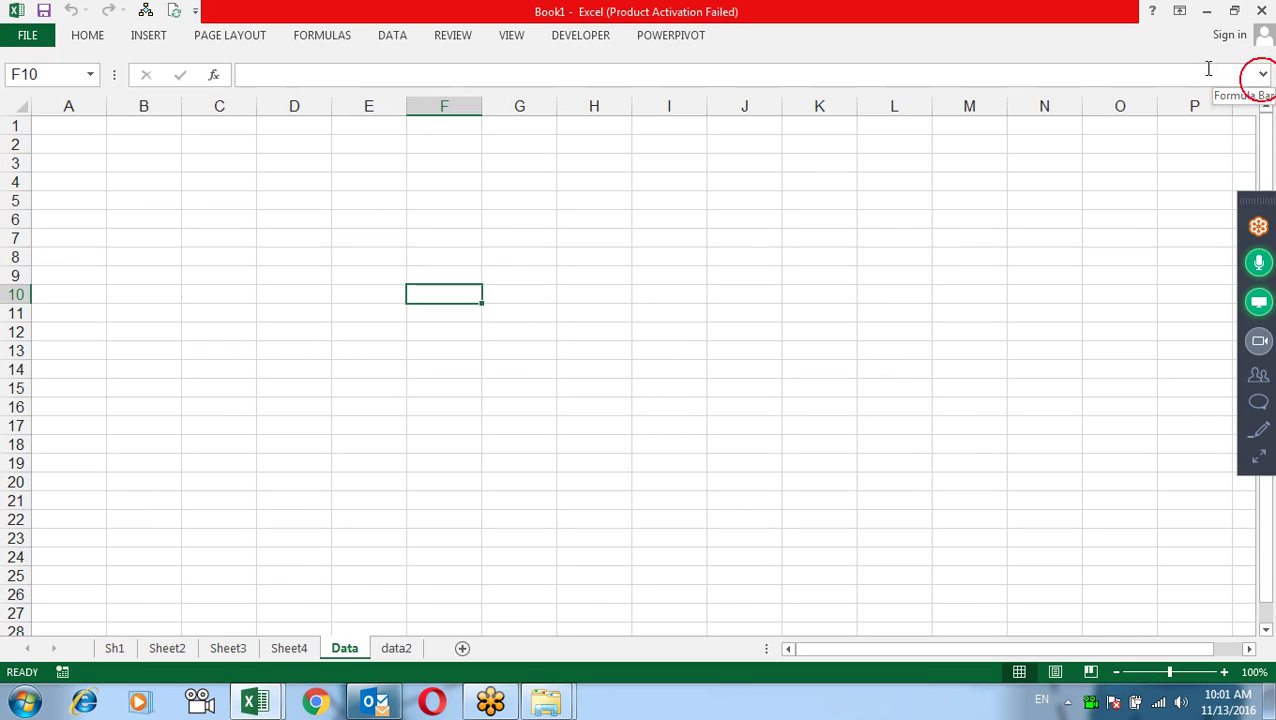
- Switch the ribbon to Show Tabs, then back to Show Tabs and Commands
left_click(1180, 10)
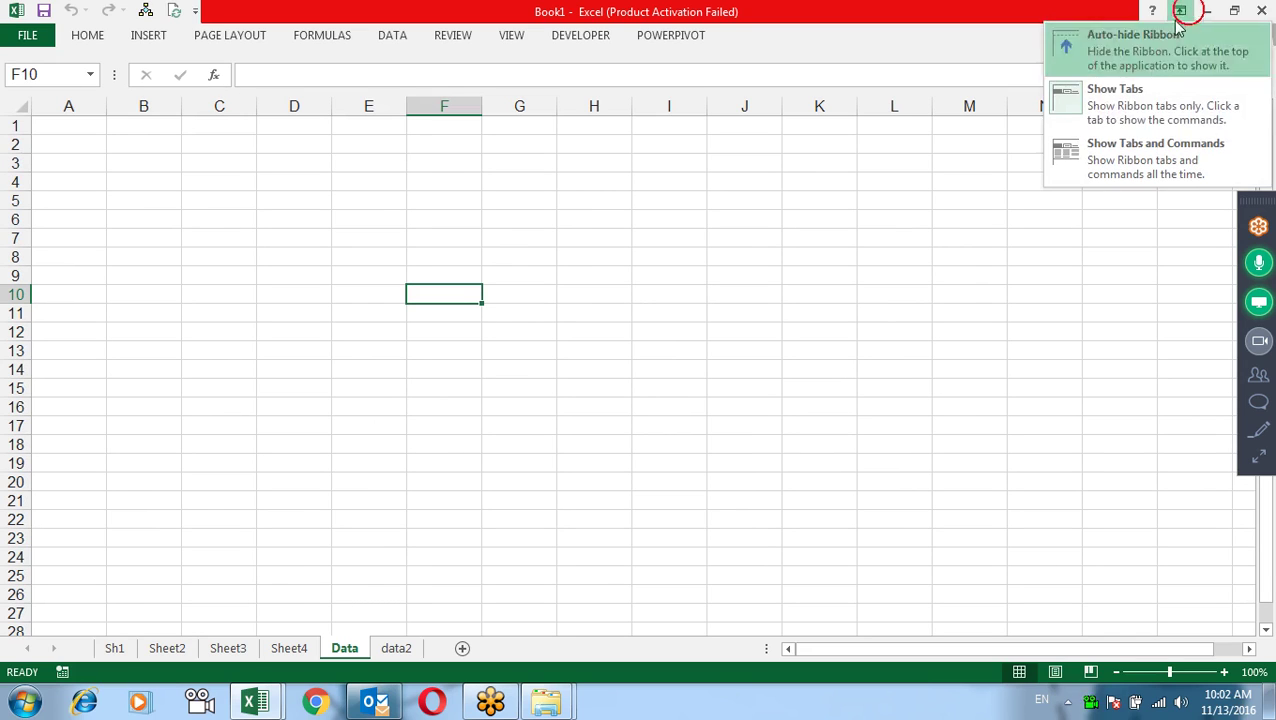
left_click(1147, 107)
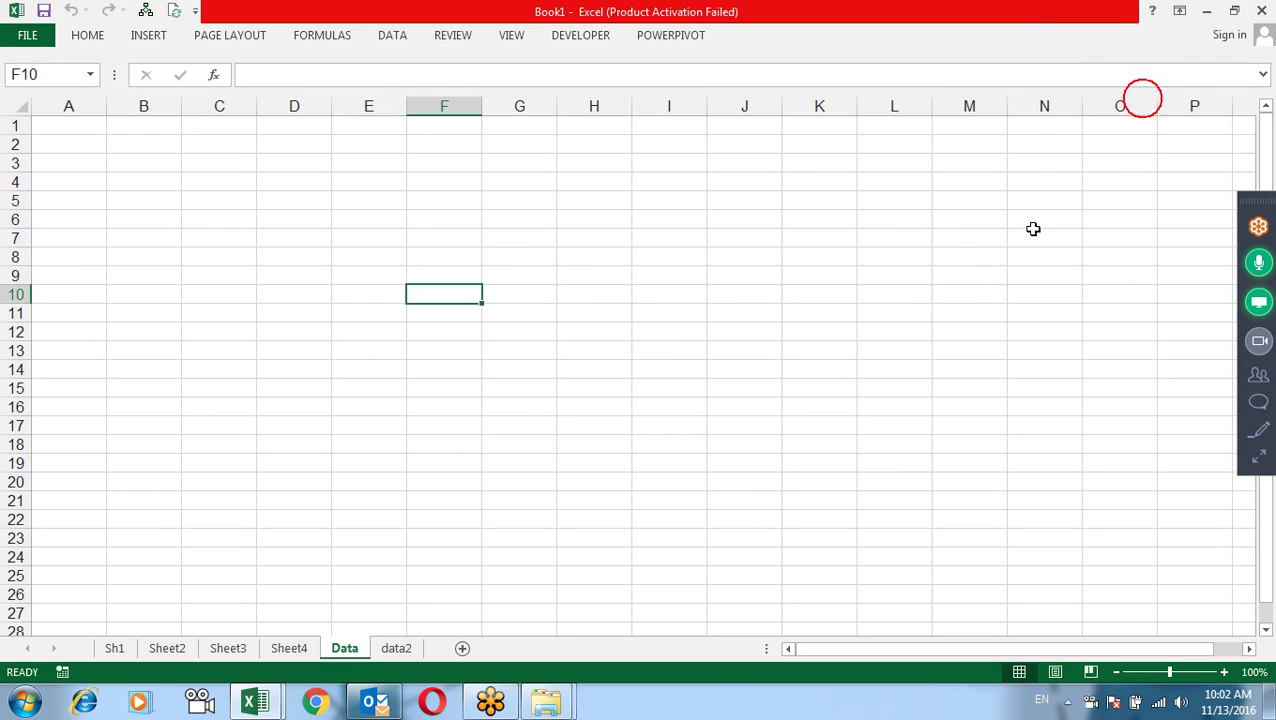
left_click(1180, 10)
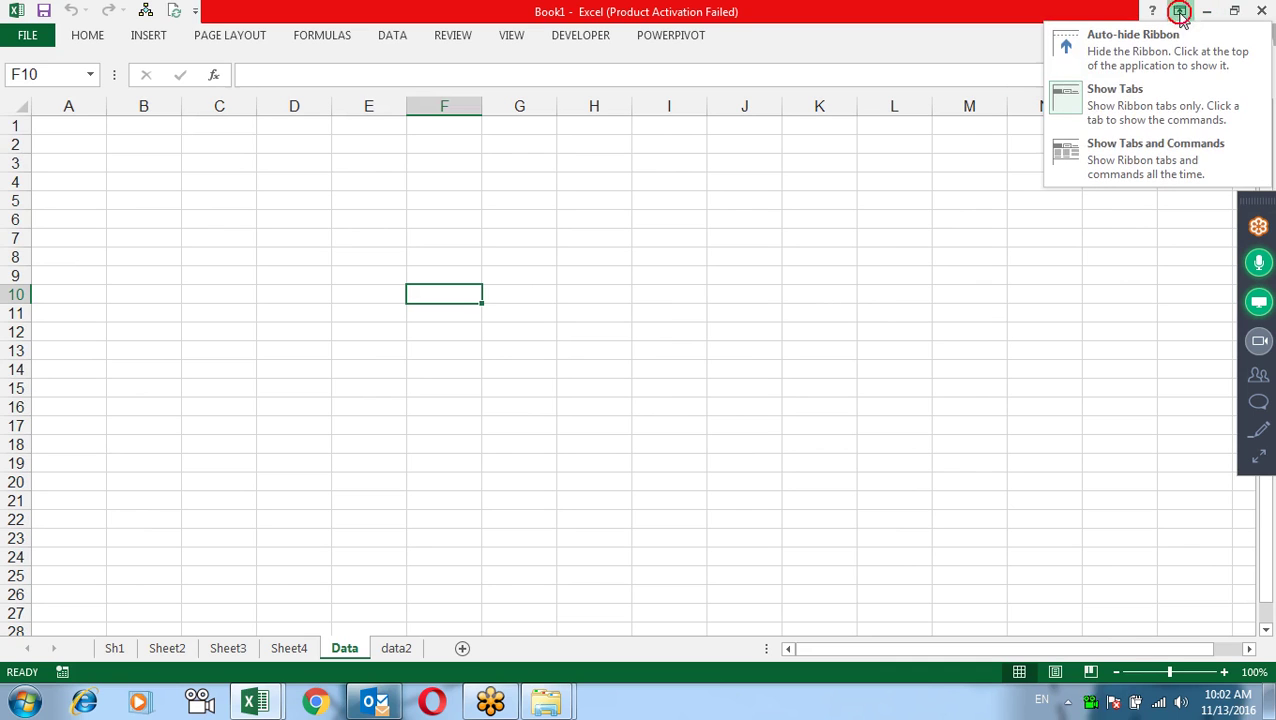
left_click(1153, 156)
left_click(692, 304)
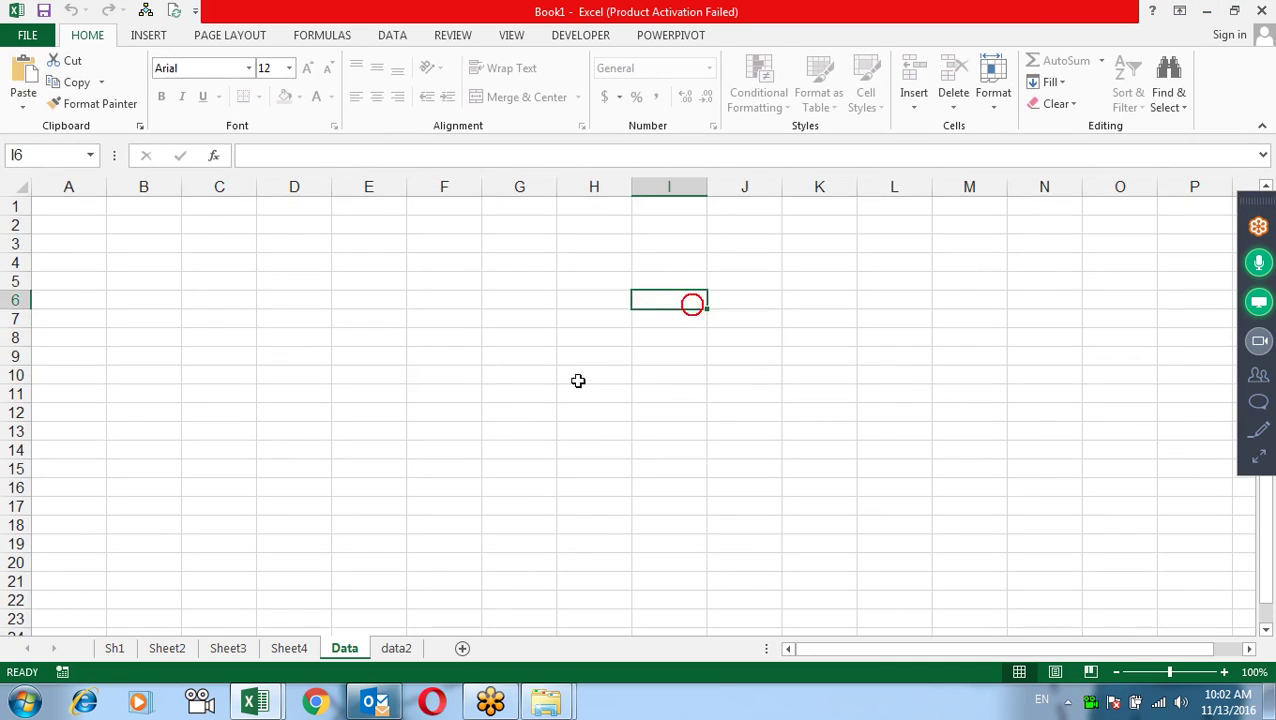
- Add a Sheets("Data").Unprotect line with the password and comment out the Protect line
key("alt+F11")
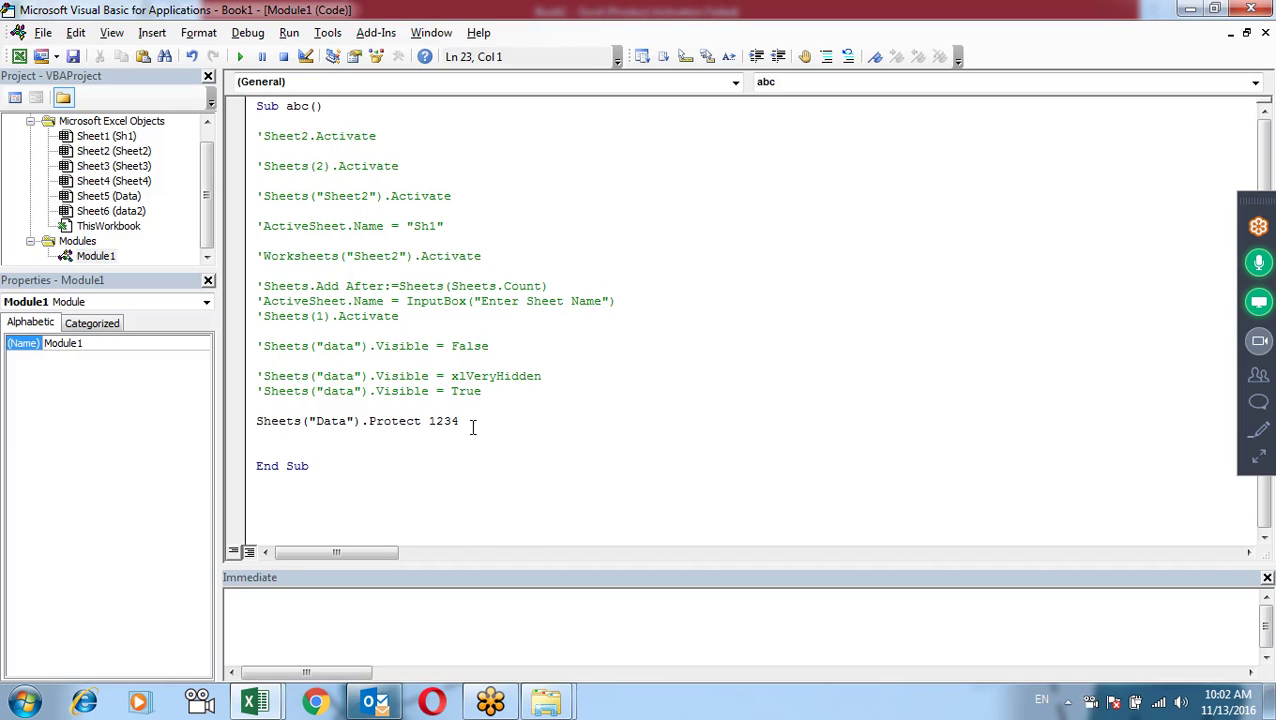
type("eets")
type("(\"Data\"")
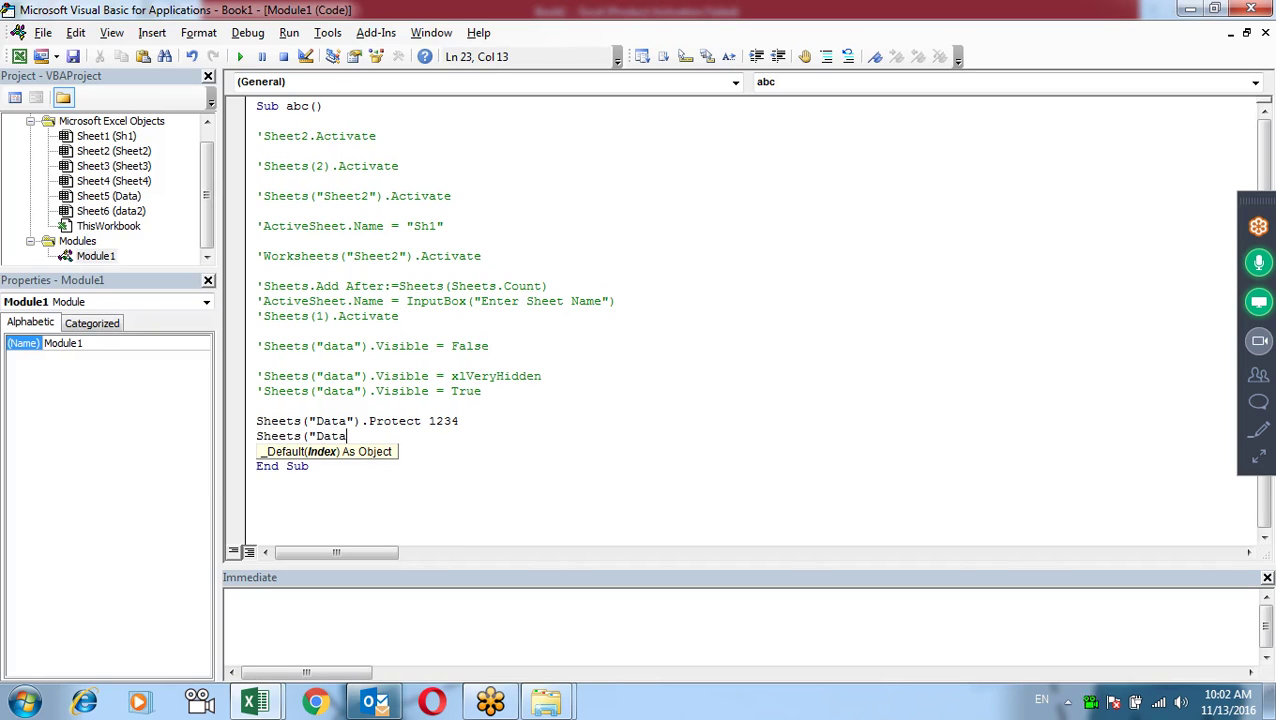
type(").")
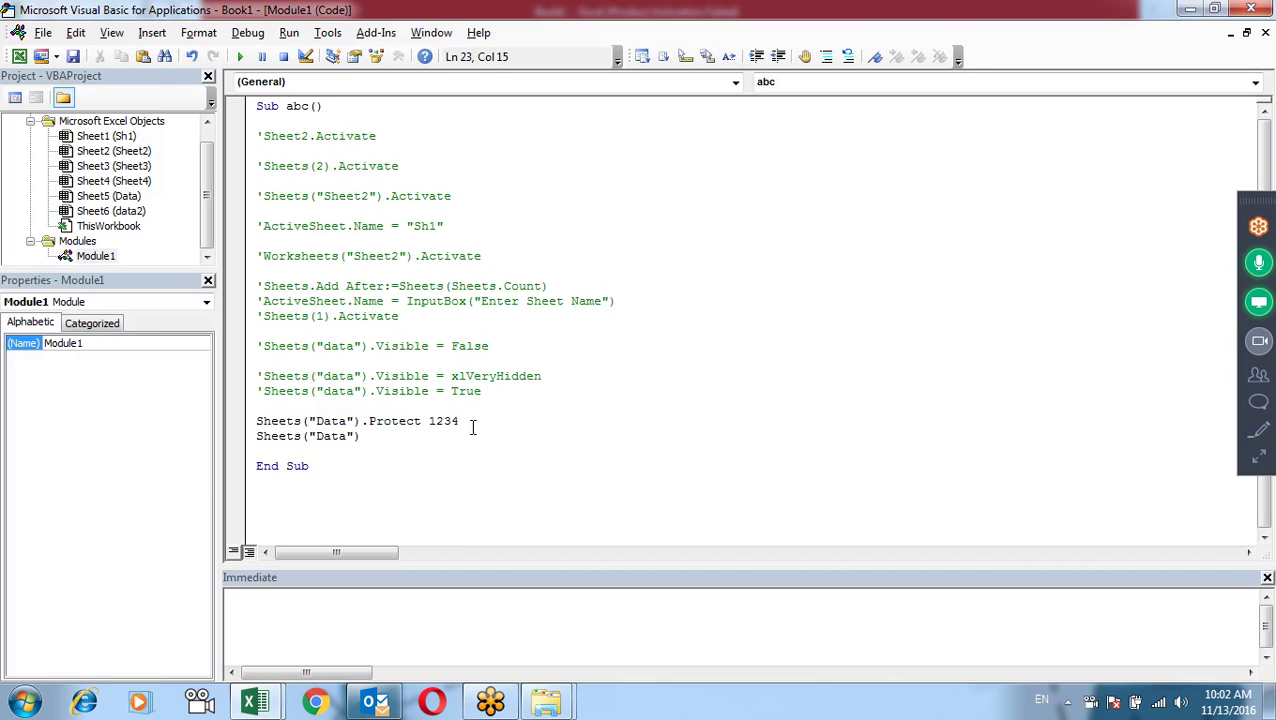
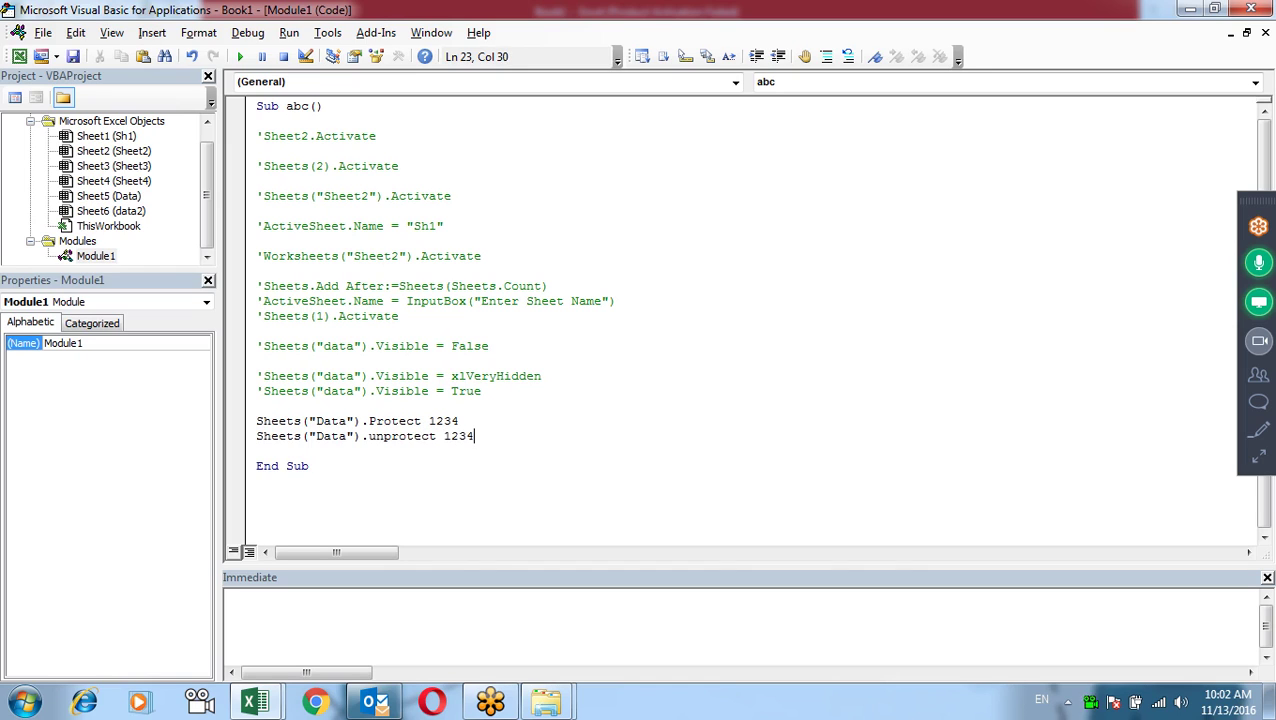
key("Down")
left_click(256, 421)
type("'")
left_click(500, 447)
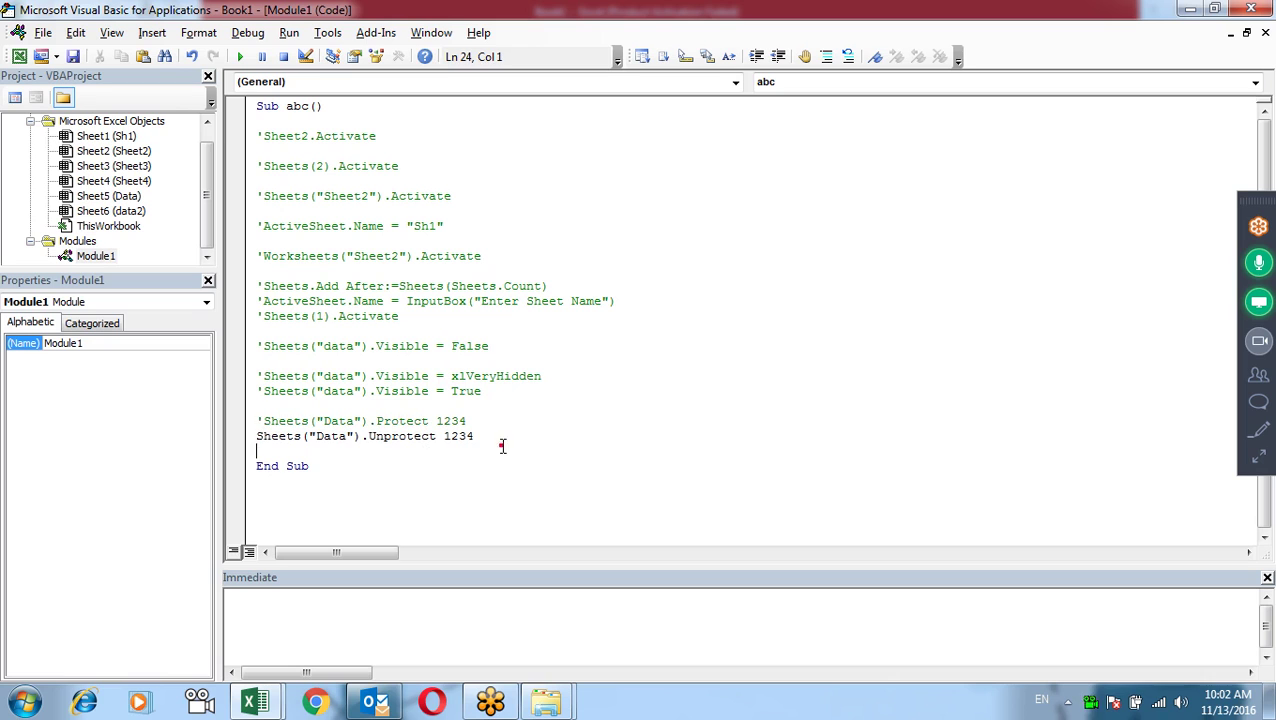
- Run abc and type sdf into E11 to confirm the Data sheet is editable
left_click(242, 56)
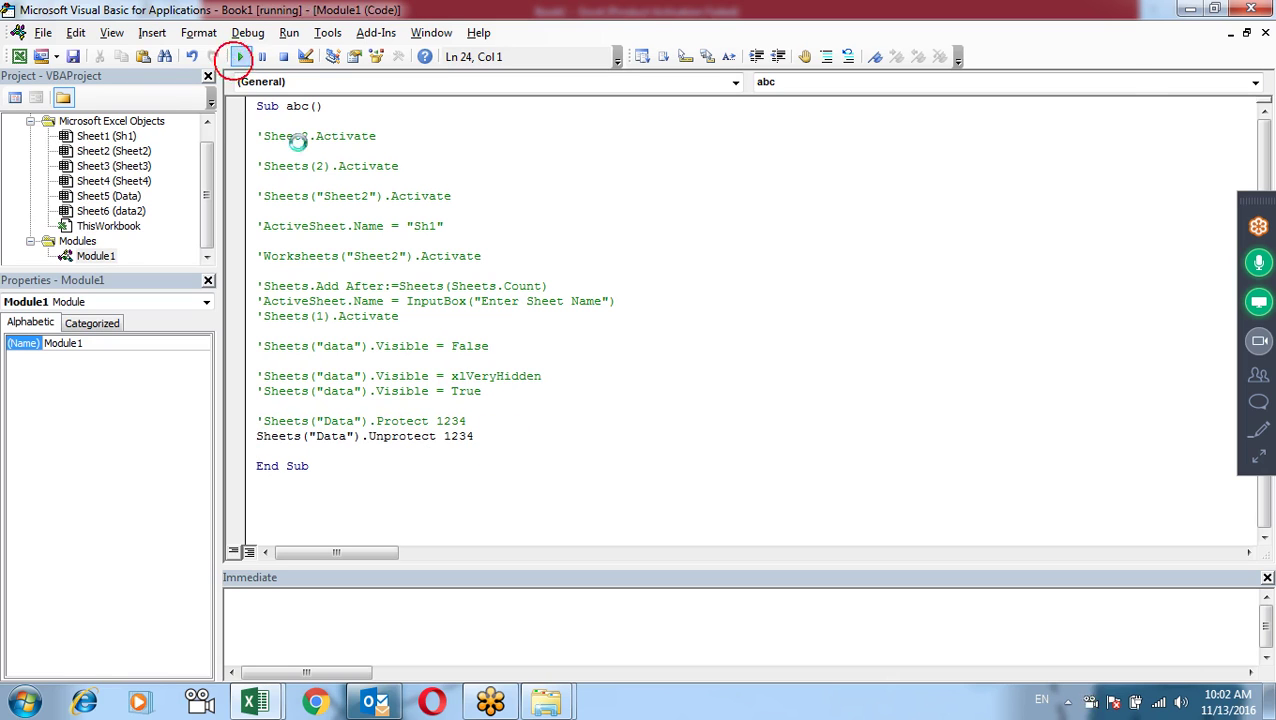
key("alt+F11")
left_click(345, 396)
type("sdf")
left_click(622, 443)
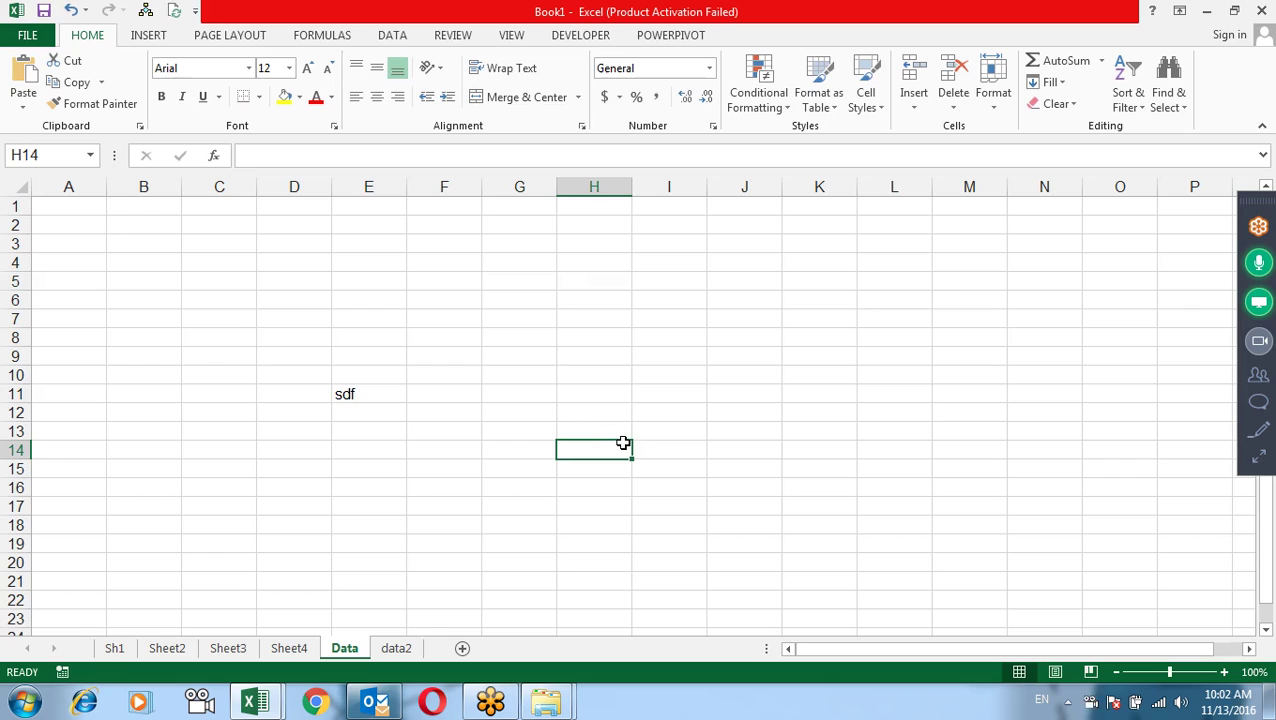
left_click(490, 380)
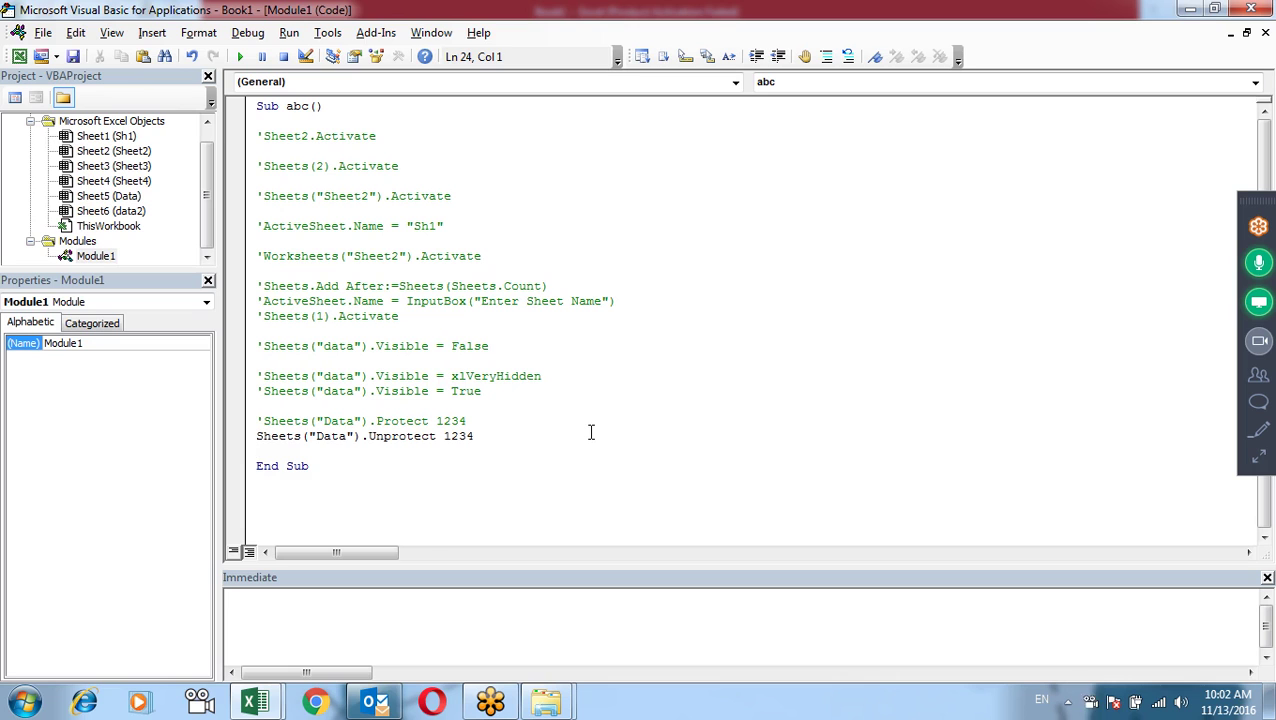
- Open POReport from the Purchase Order window and try typing dsf into H7
left_click(546, 700)
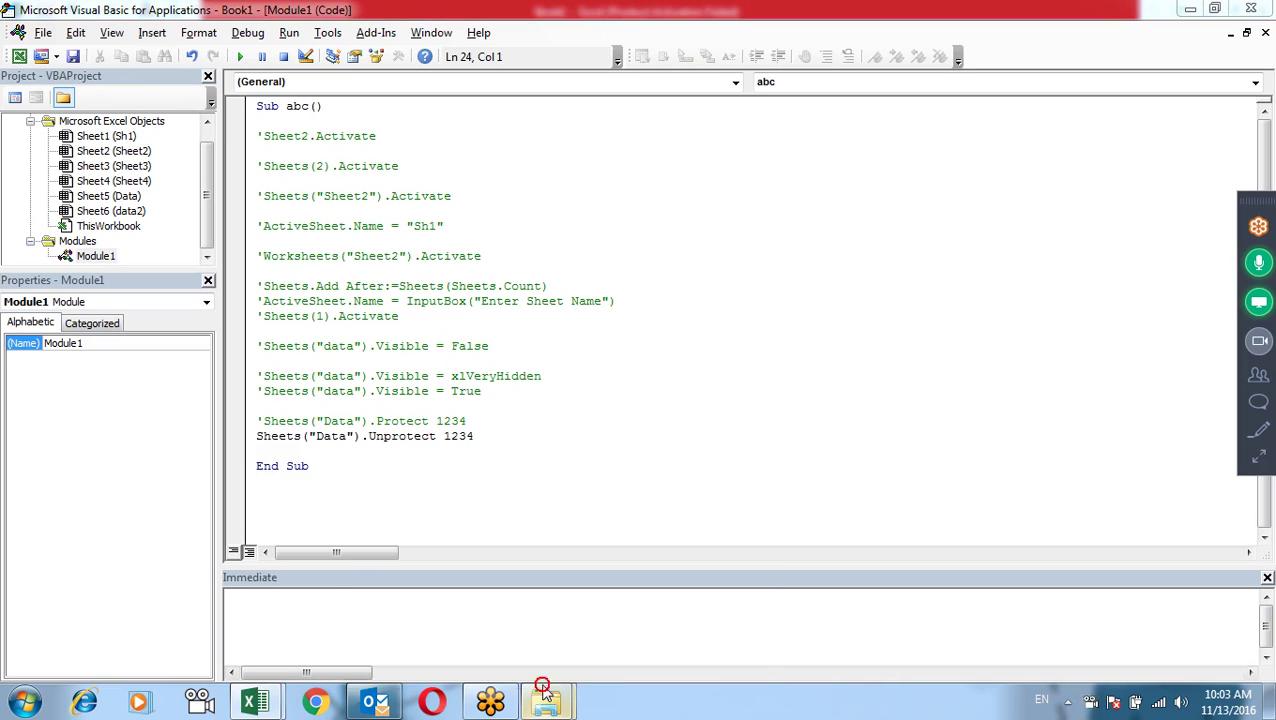
left_click(627, 604)
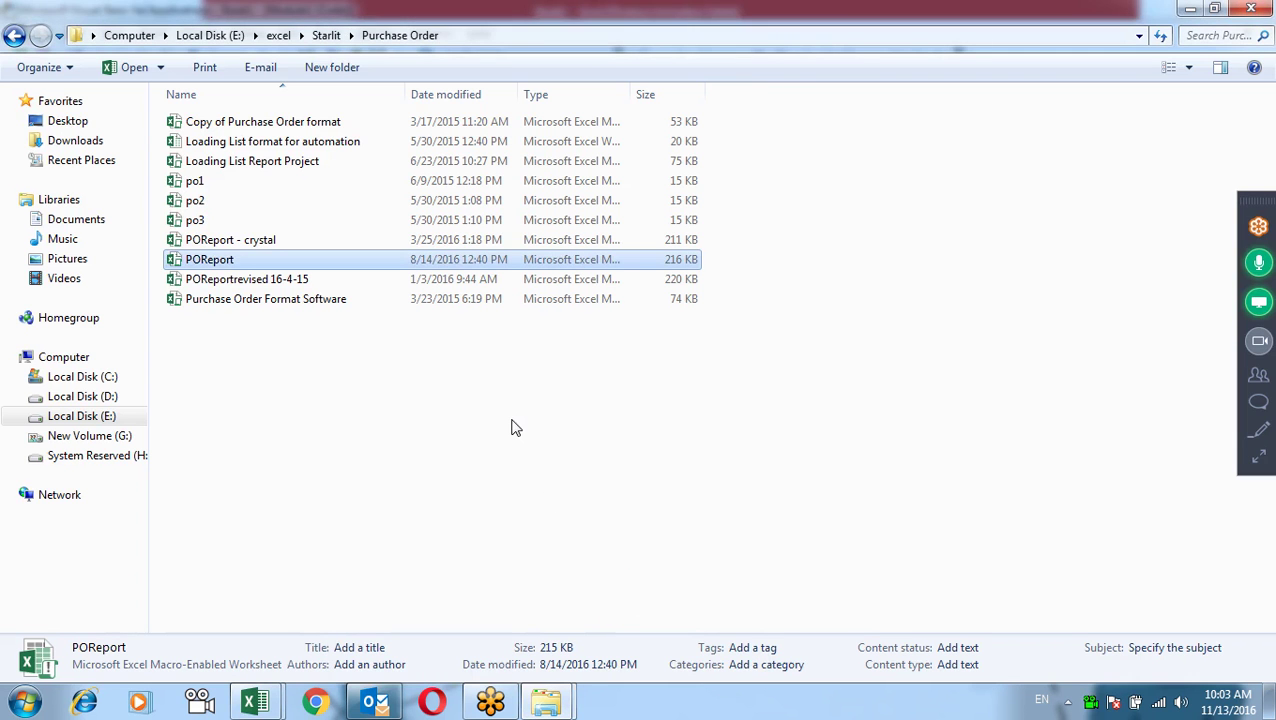
key("Return")
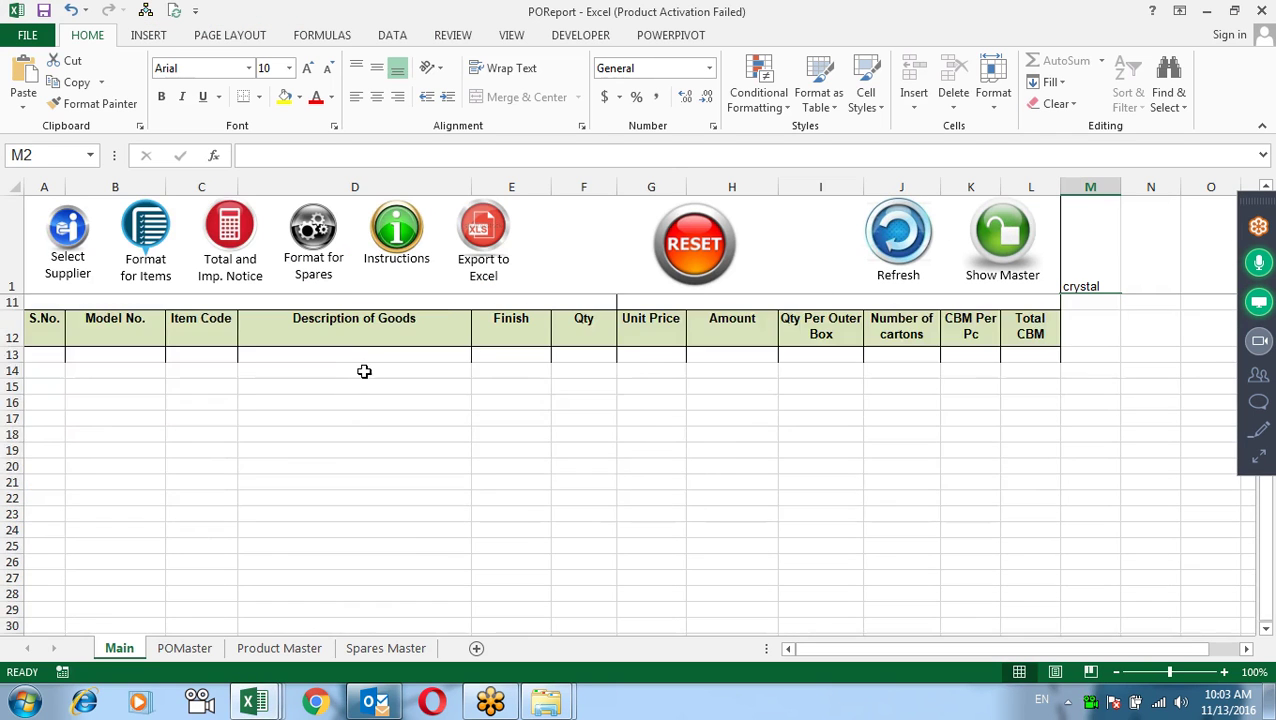
left_click(766, 452)
type("dsf")
key("Escape")
- Try editing the Unit Price and Description of Goods headers, triggering the protected-sheet warning
double_click(644, 550)
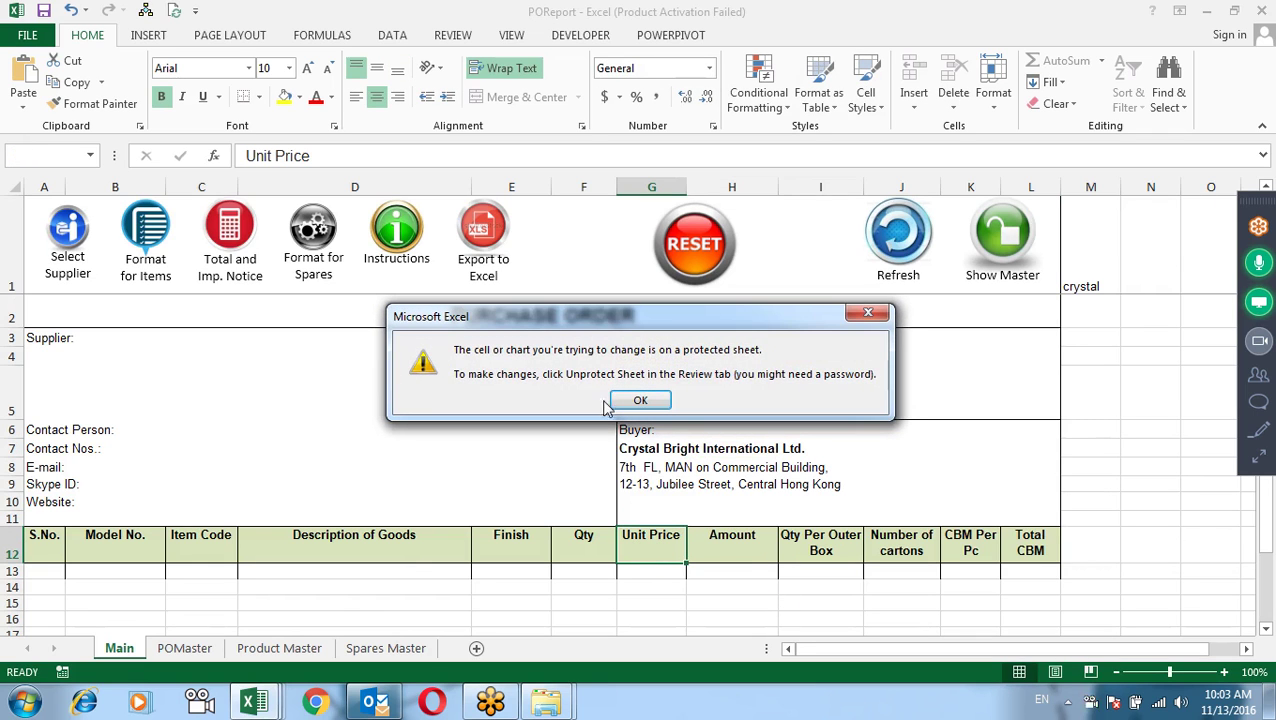
left_click(614, 403)
left_click(403, 540)
double_click(403, 540)
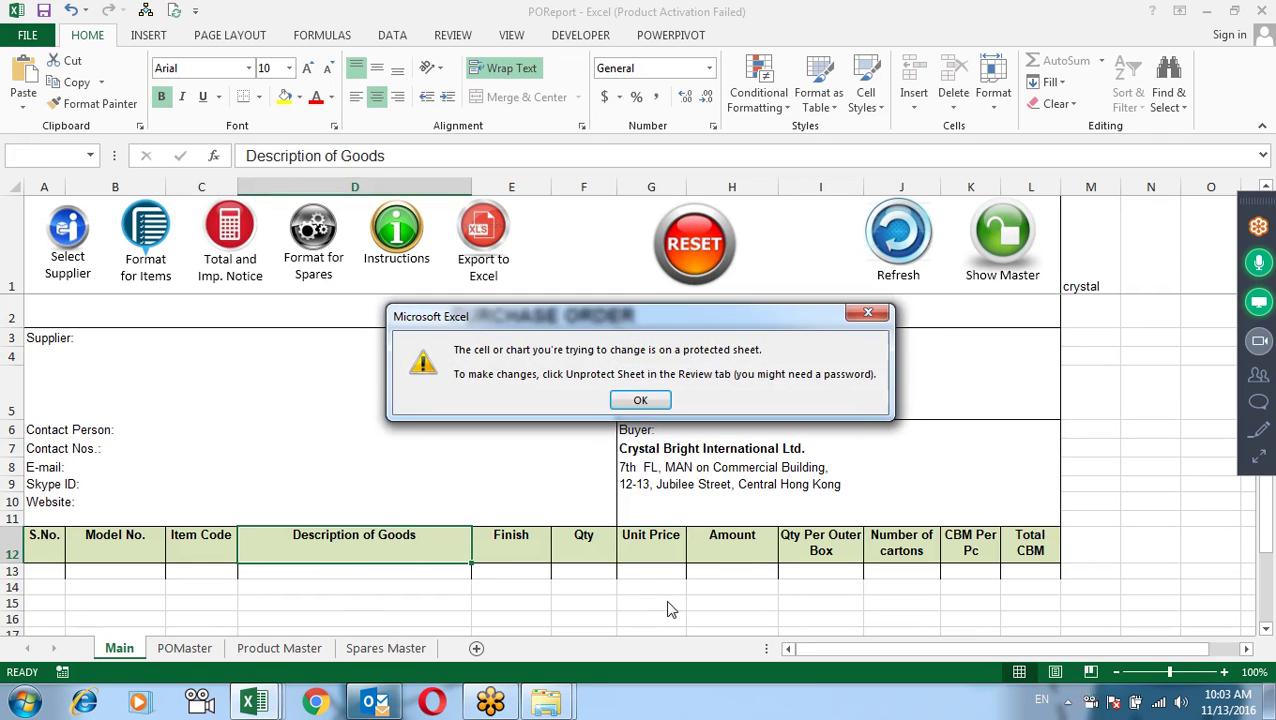
key("Return")
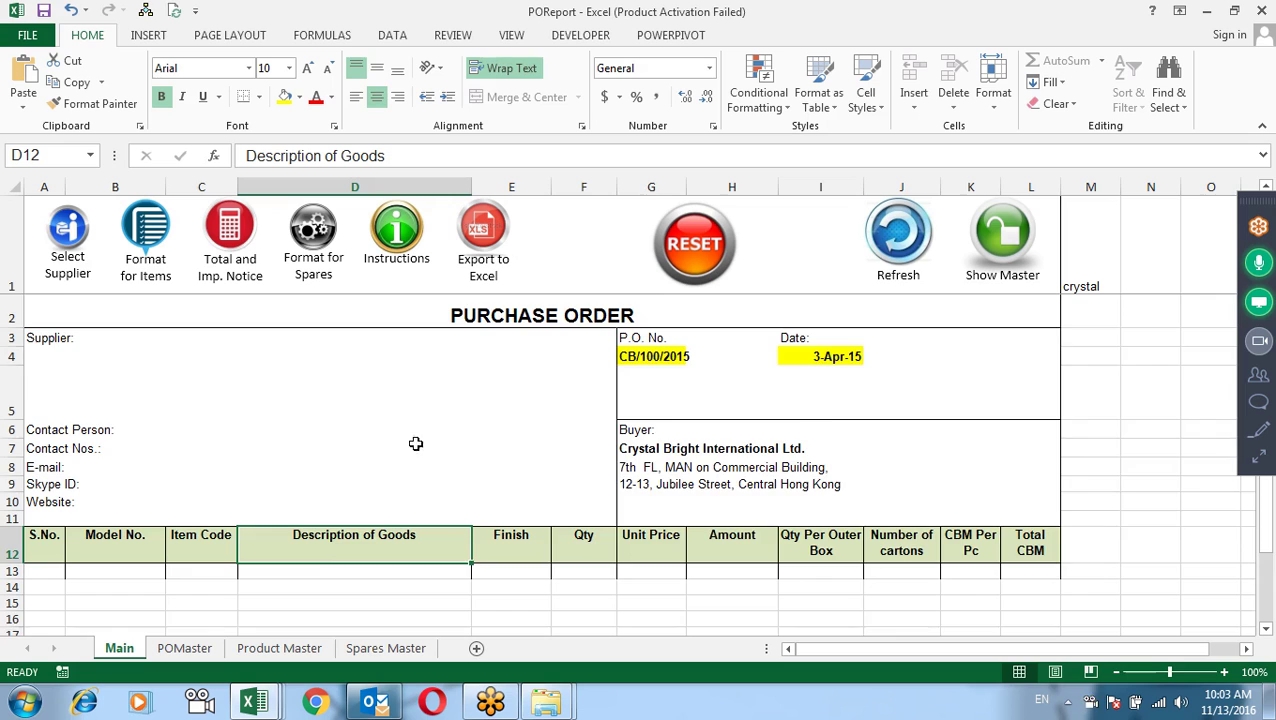
- Try editing D15 and the Item Code header, then close POReport
scroll(413, 442, "down", 1)
left_click(362, 530)
type("dg")
key("Escape")
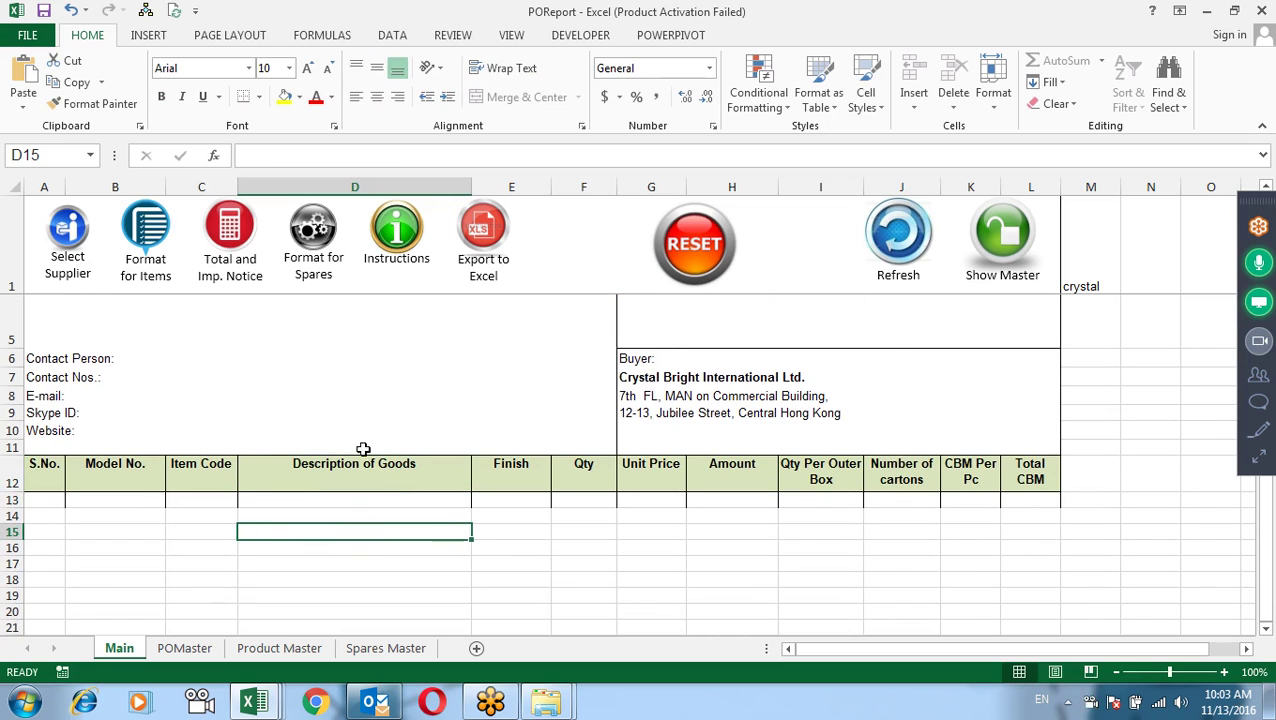
double_click(214, 478)
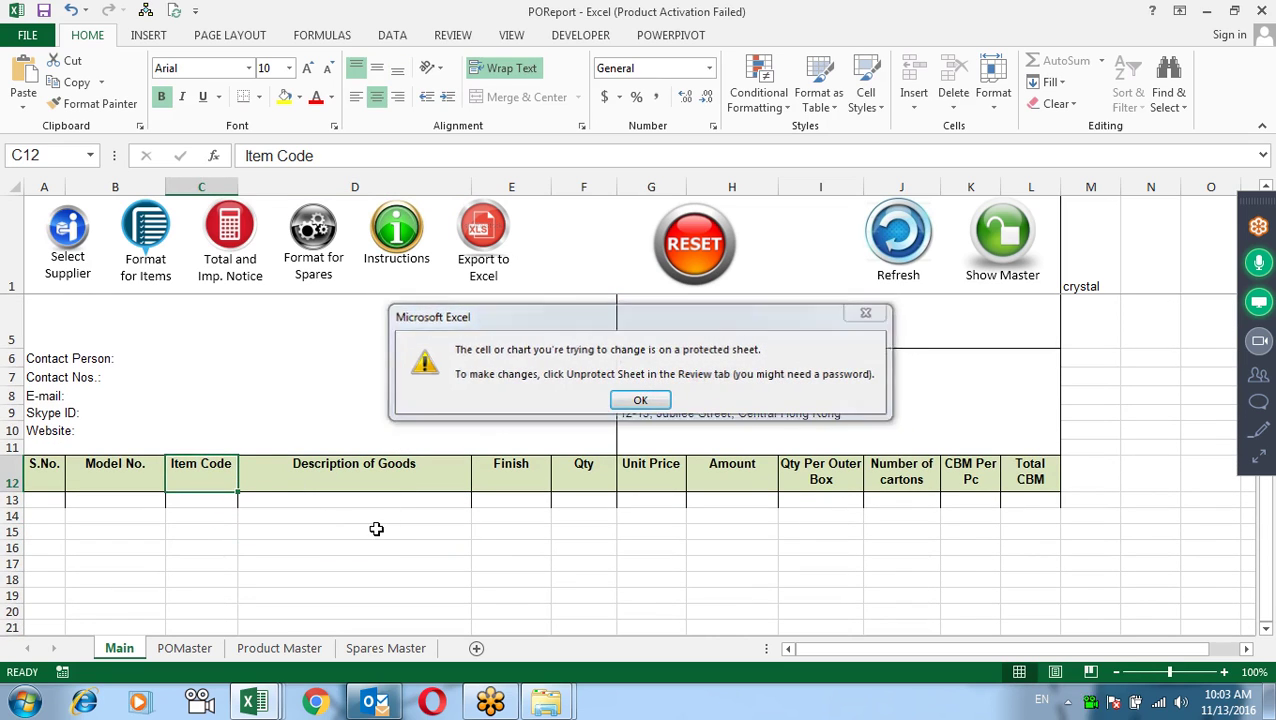
key("Return")
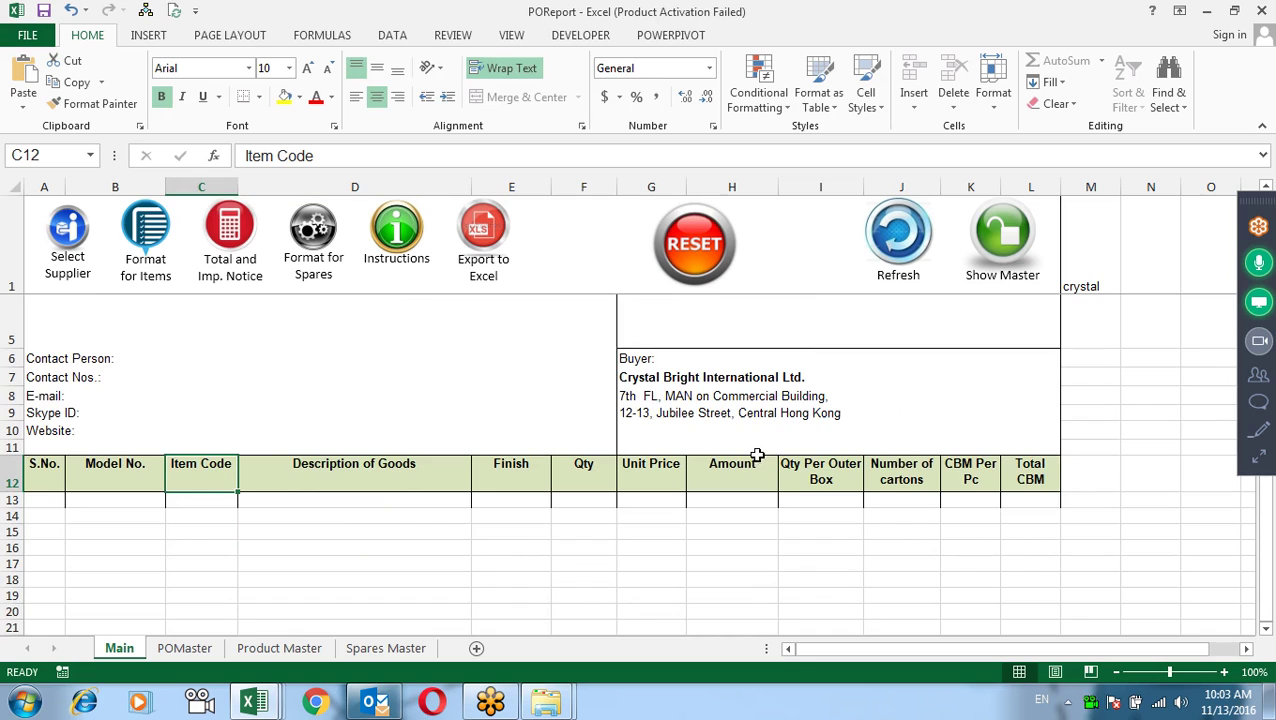
scroll(580, 426, "up", 1)
scroll(555, 450, "down", 1)
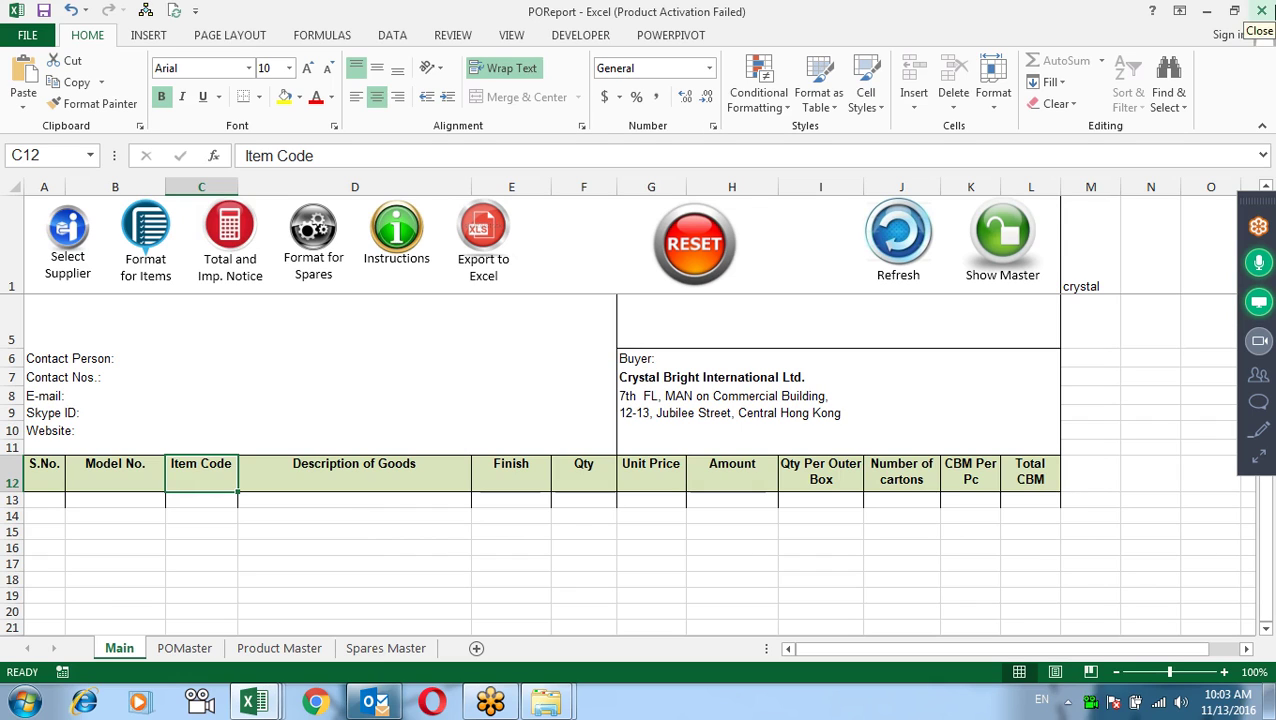
left_click(1262, 10)
- Comment out the Sheets("Data").Unprotect line in abc
left_click(500, 410)
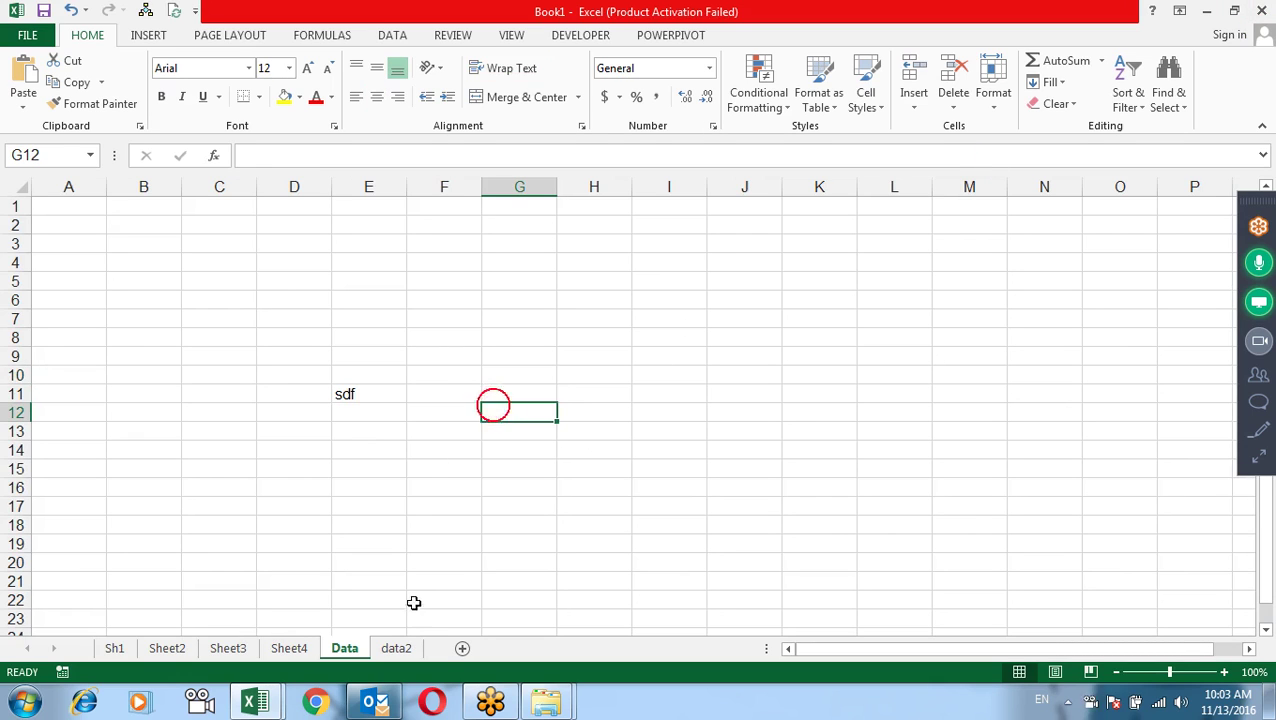
key("alt+F11")
left_click(255, 436)
left_click(495, 436)
- Insert two blank lines above End Sub for new code
left_click(477, 456)
key("Return")
key("Return")
left_click(302, 453)
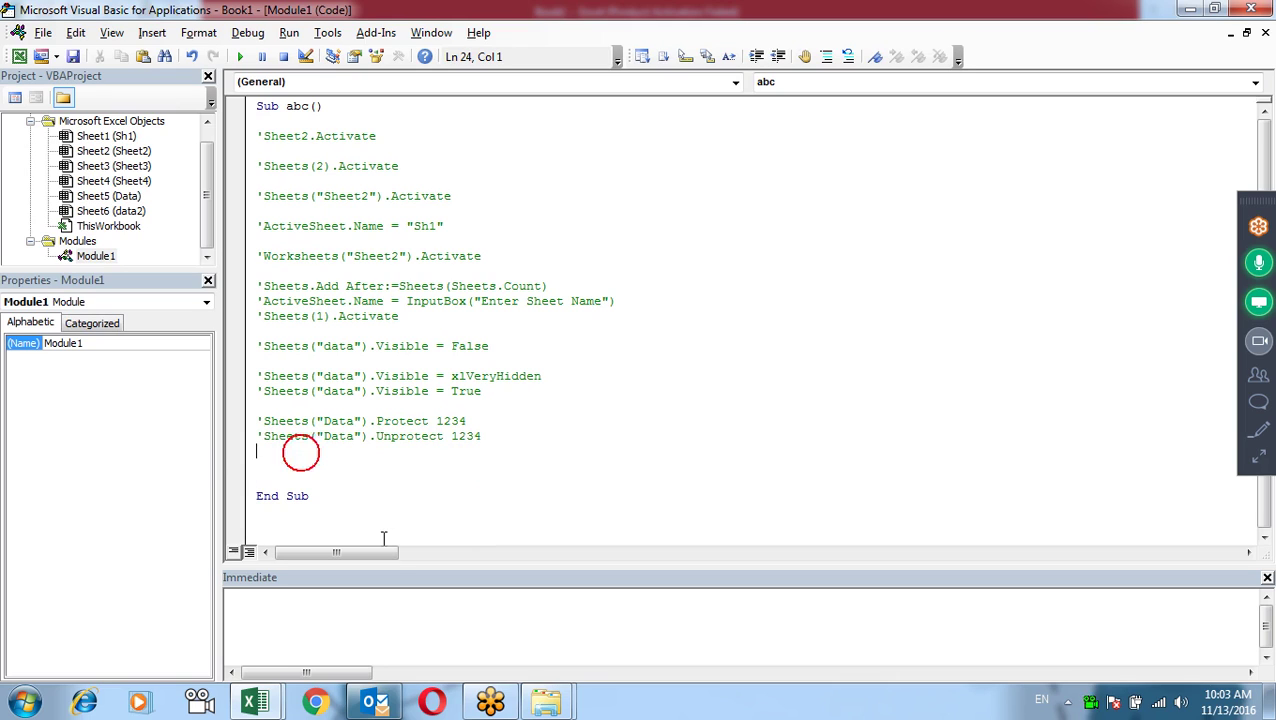
left_click(299, 456)
left_click(297, 456)
key("Return")
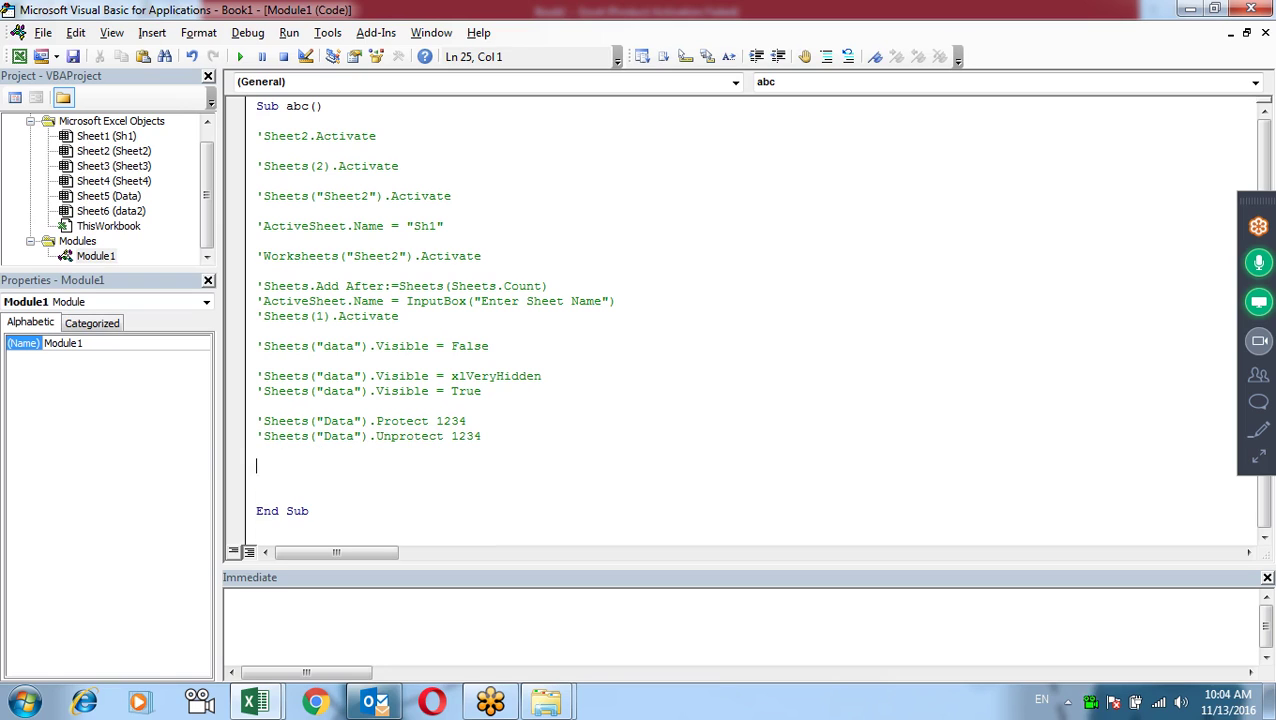
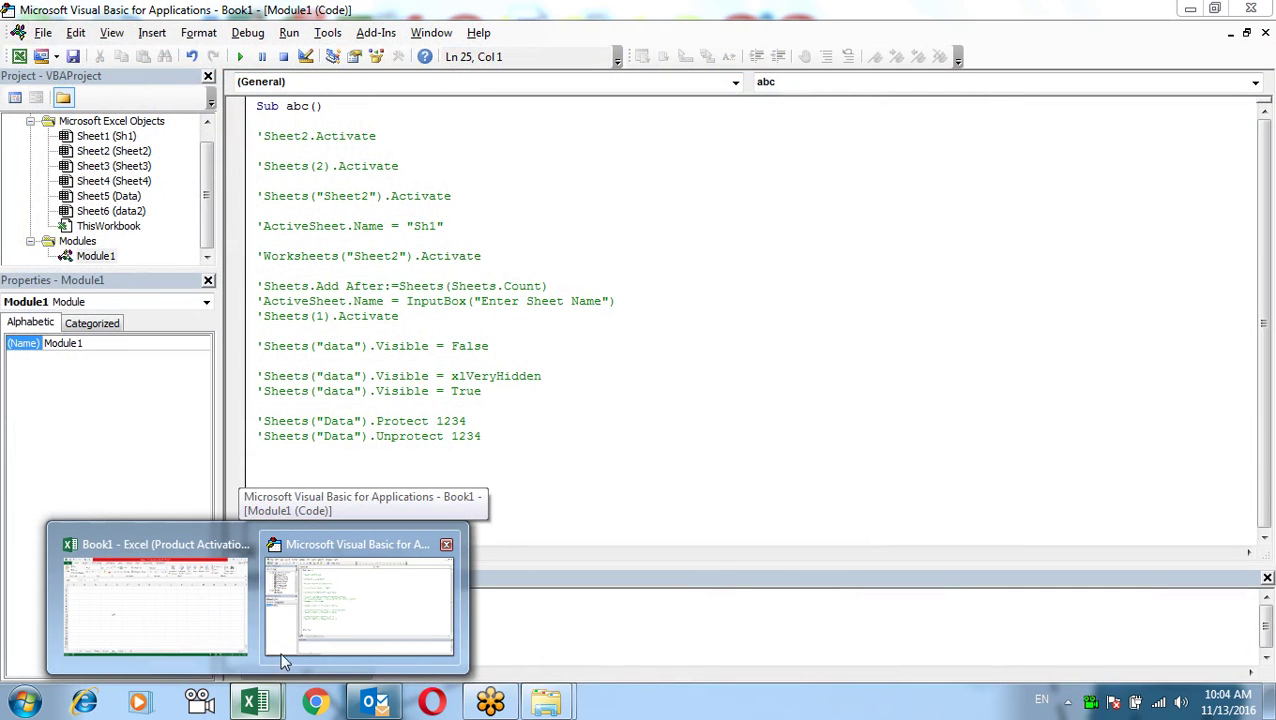
- Clear the stray text 'sdf' from cell E11 on the Data sheet
left_click(182, 597)
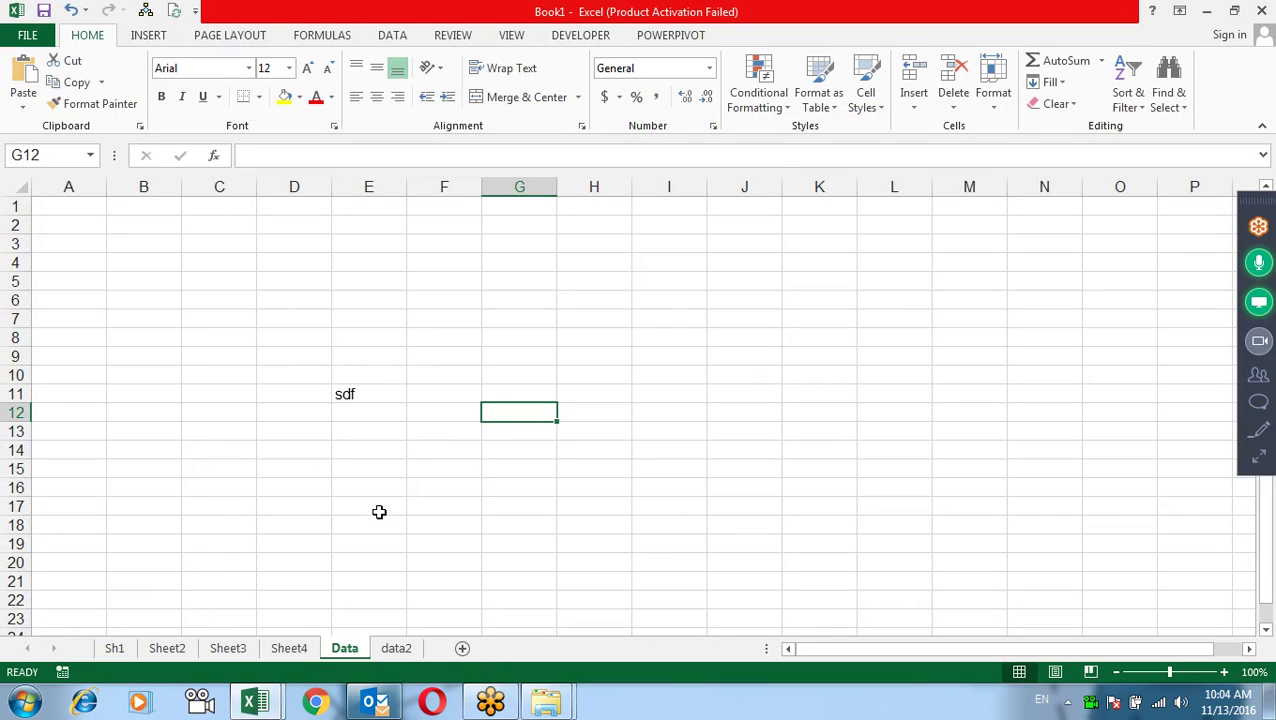
left_click(370, 393)
key("Delete")
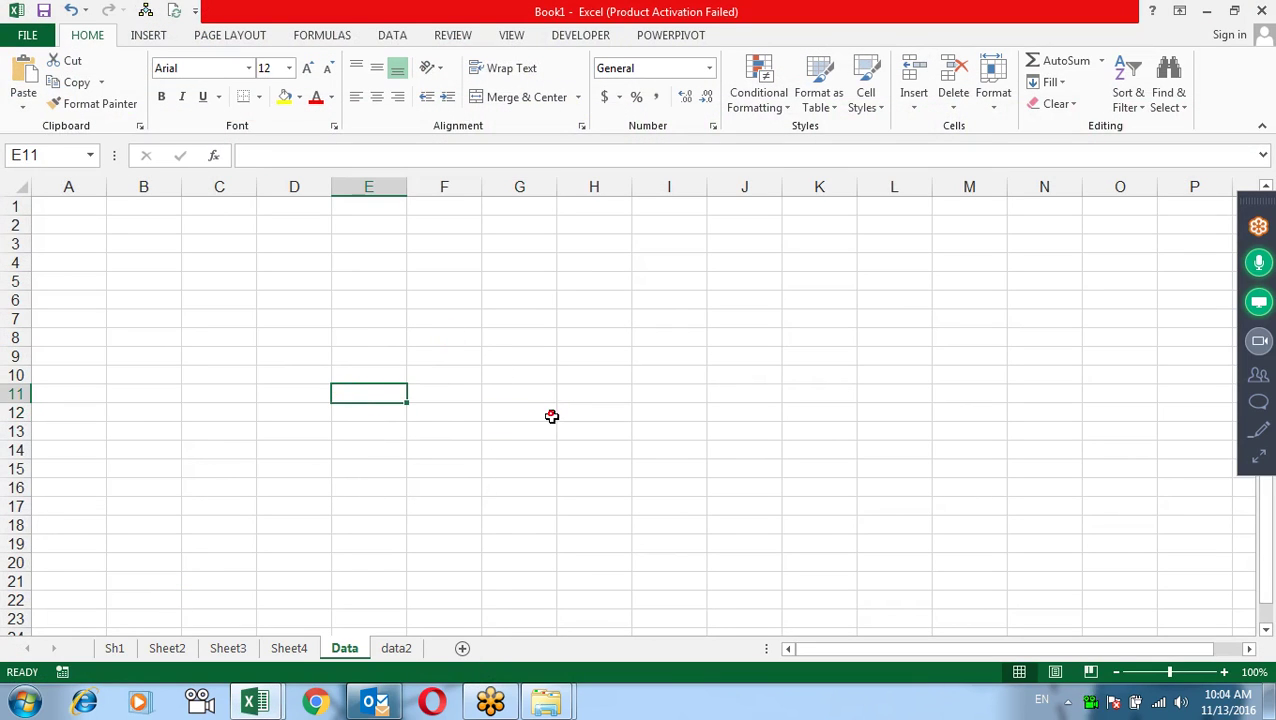
left_click(550, 415)
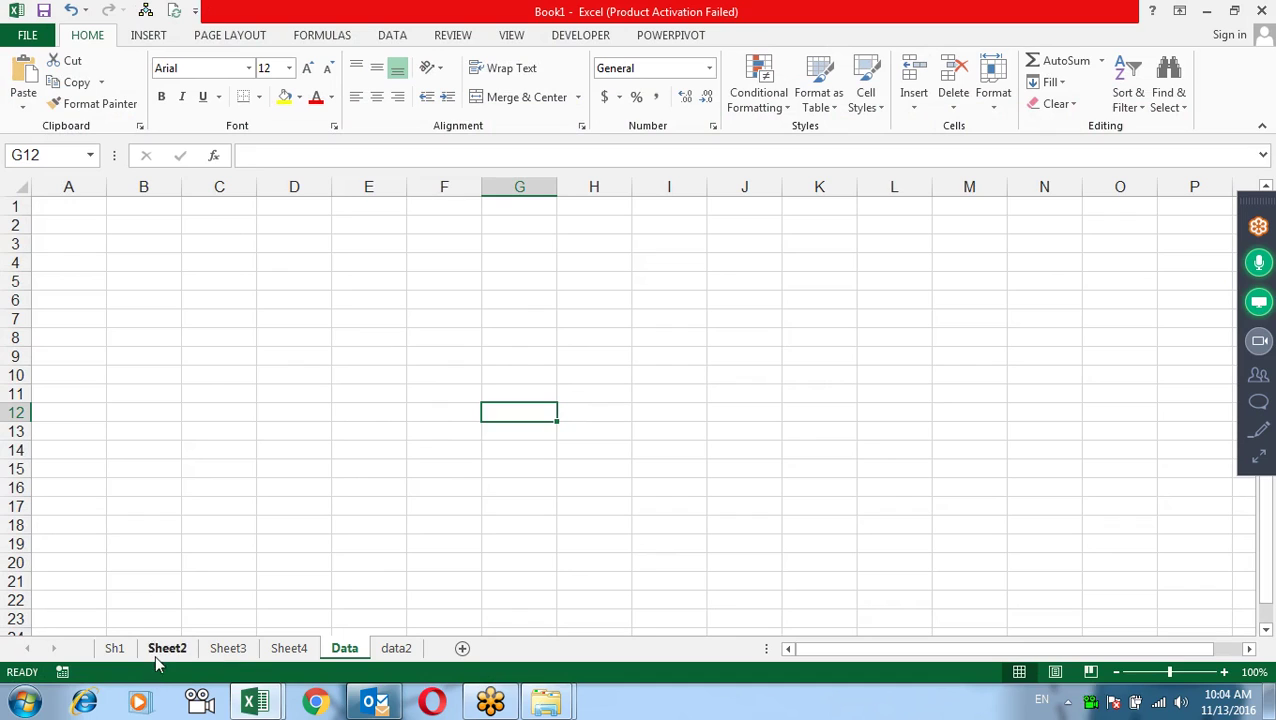
- Move the Data sheet tab so it sits right after Sh1
left_click(112, 651)
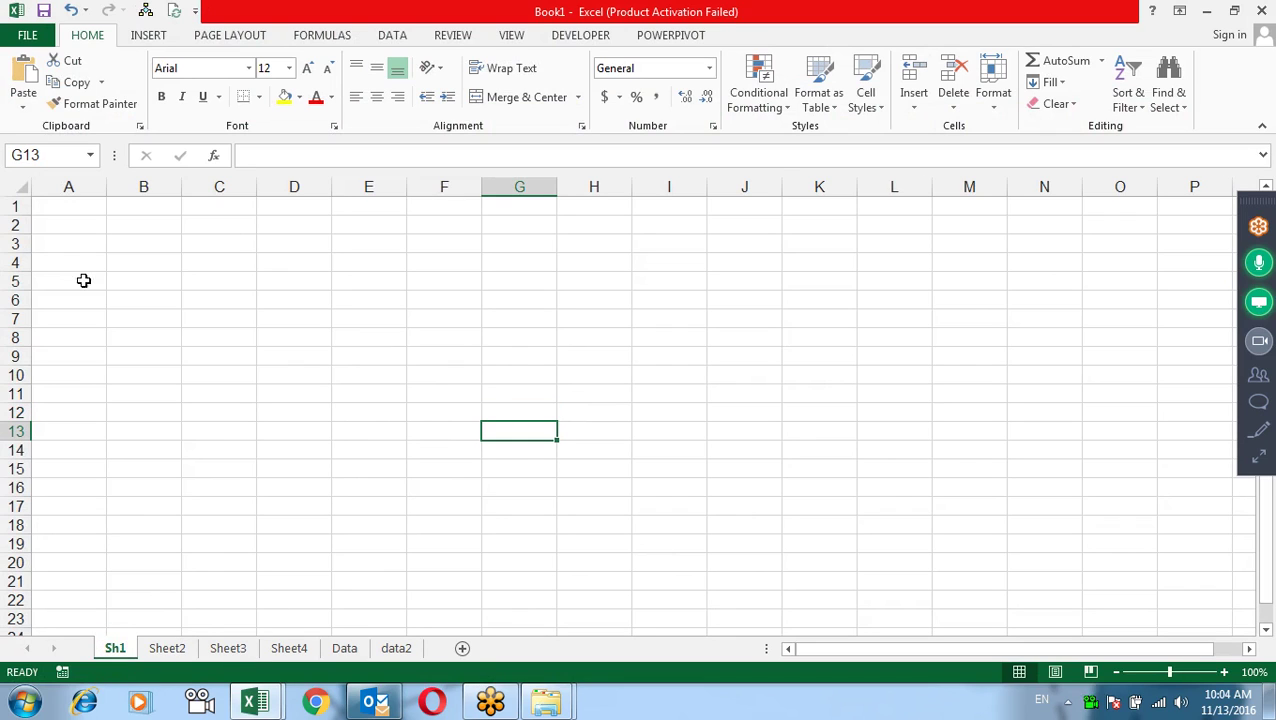
left_click_drag(358, 651, 150, 648)
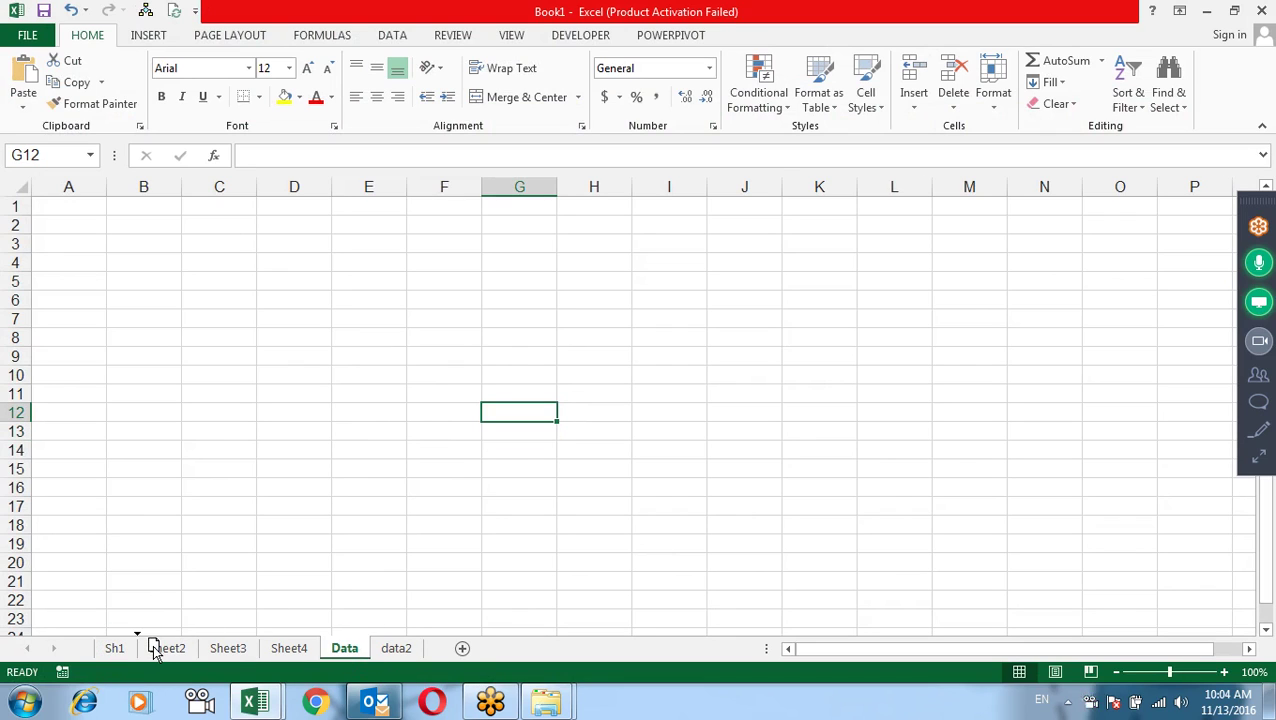
left_click(1254, 380)
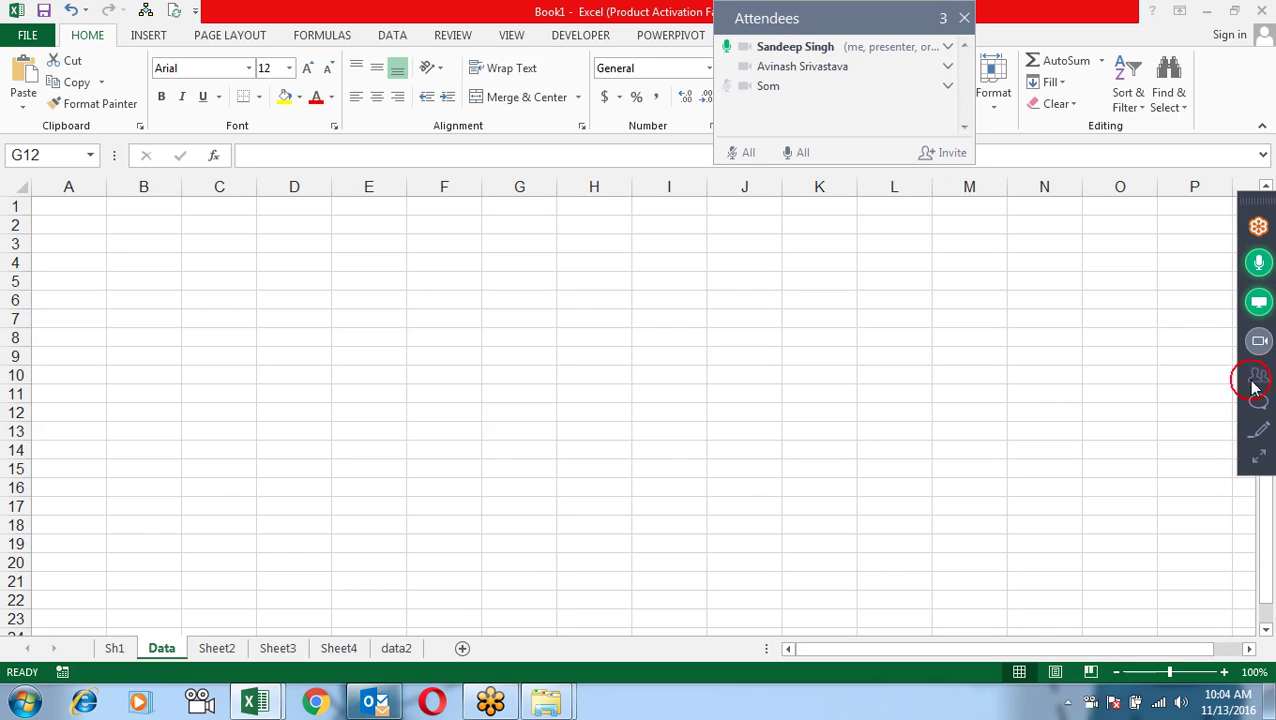
left_click(1258, 380)
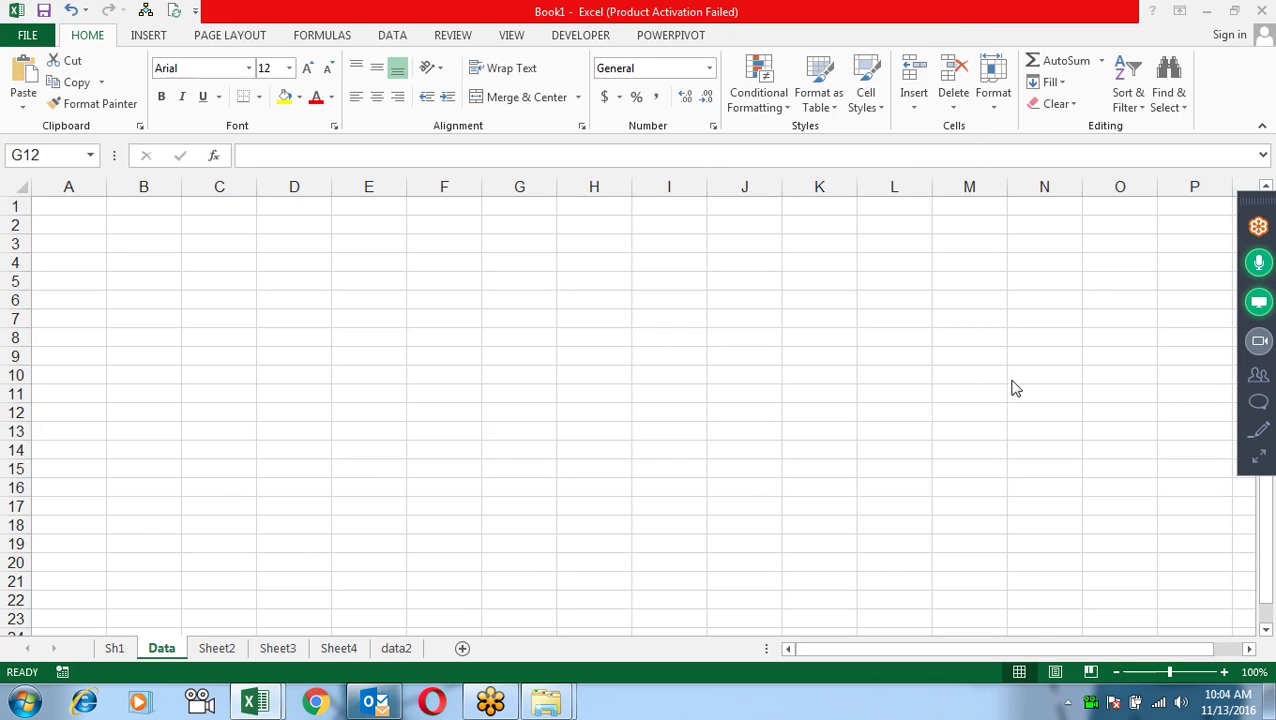
- Enter the labels Name in A1 and City in A3
left_click(90, 207)
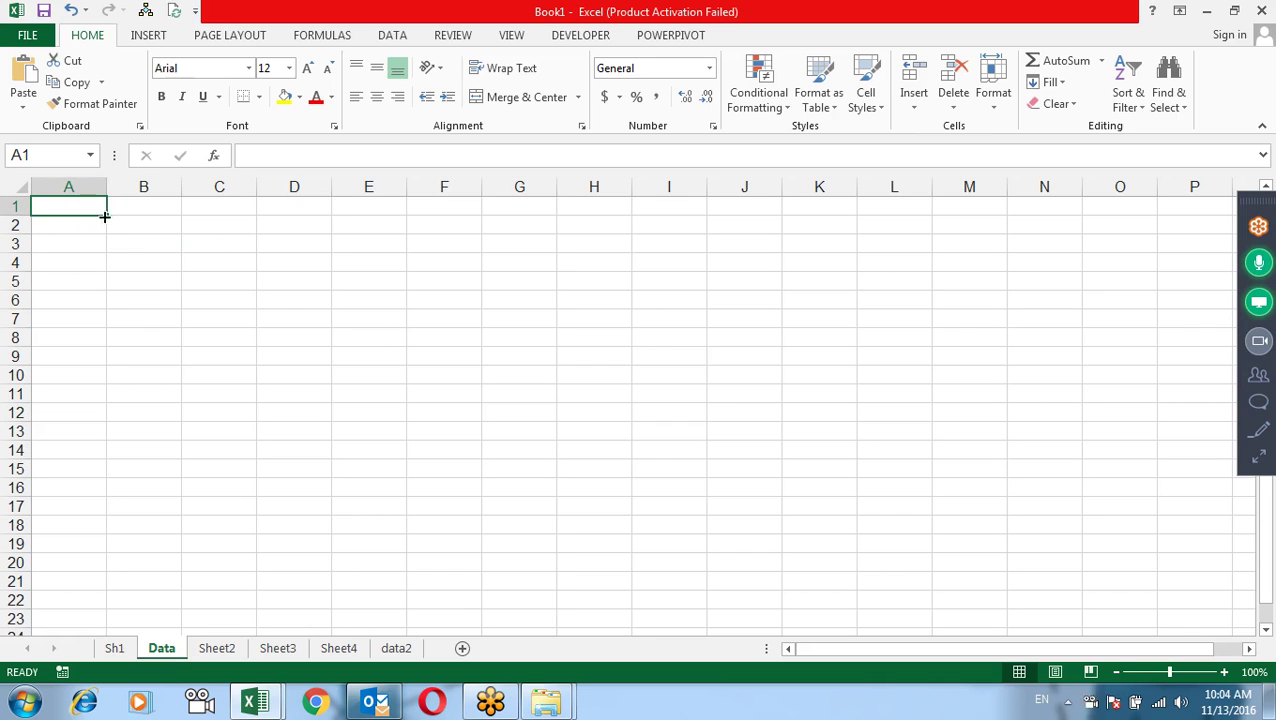
type("Name")
key("Return")
key("Return")
type("Citt")
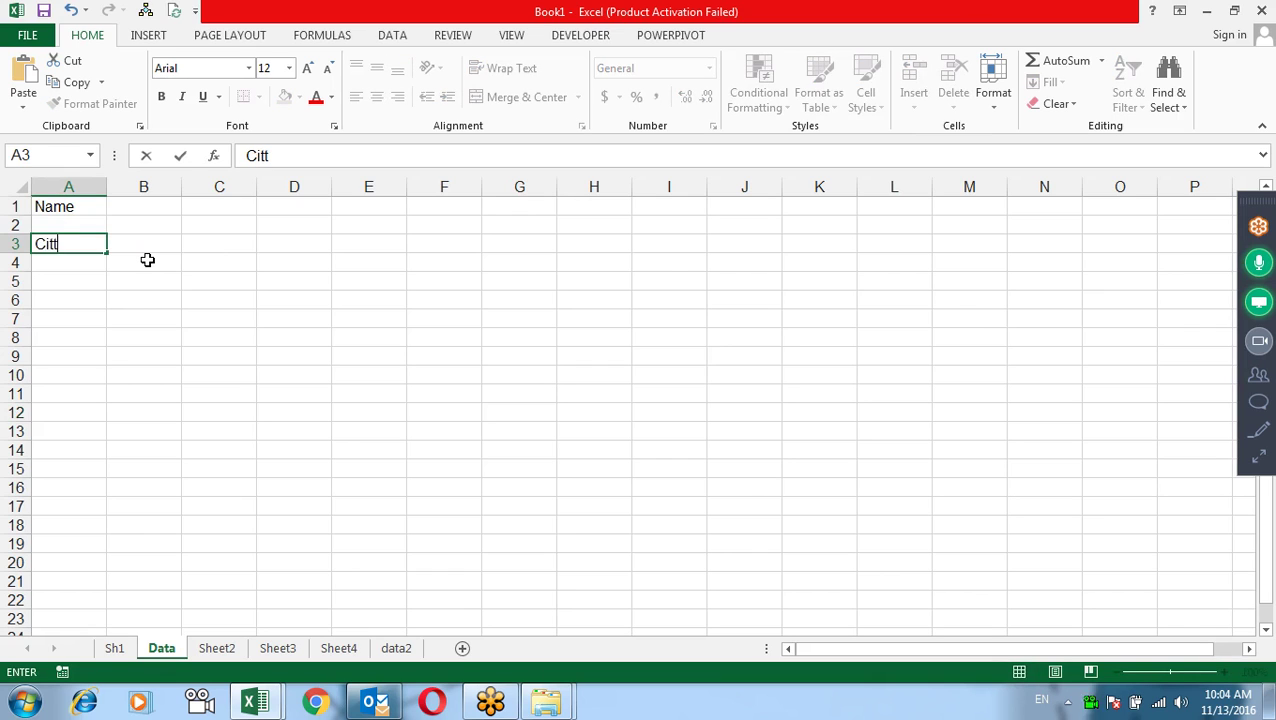
type("y")
key("Return")
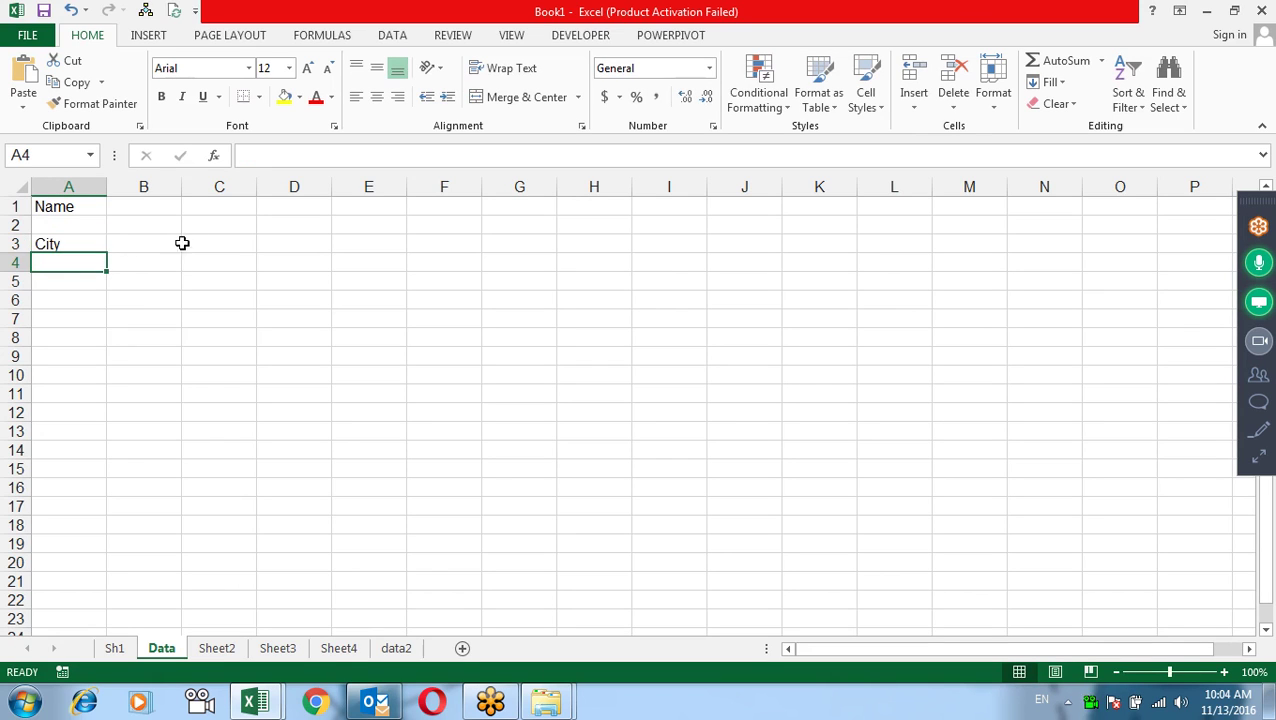
- Give B1 and B3 a yellow fill and all borders, and widen column B
left_click(168, 203)
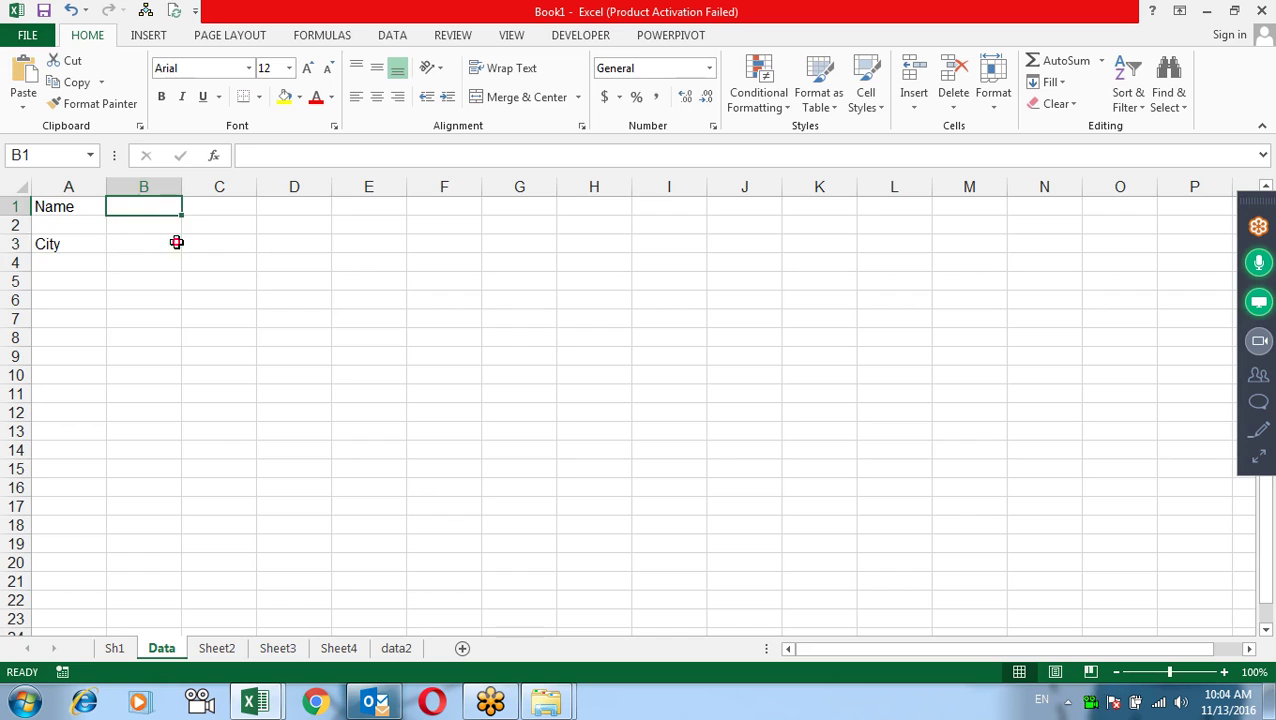
left_click(176, 239, "ctrl")
left_click(299, 97)
left_click(285, 97)
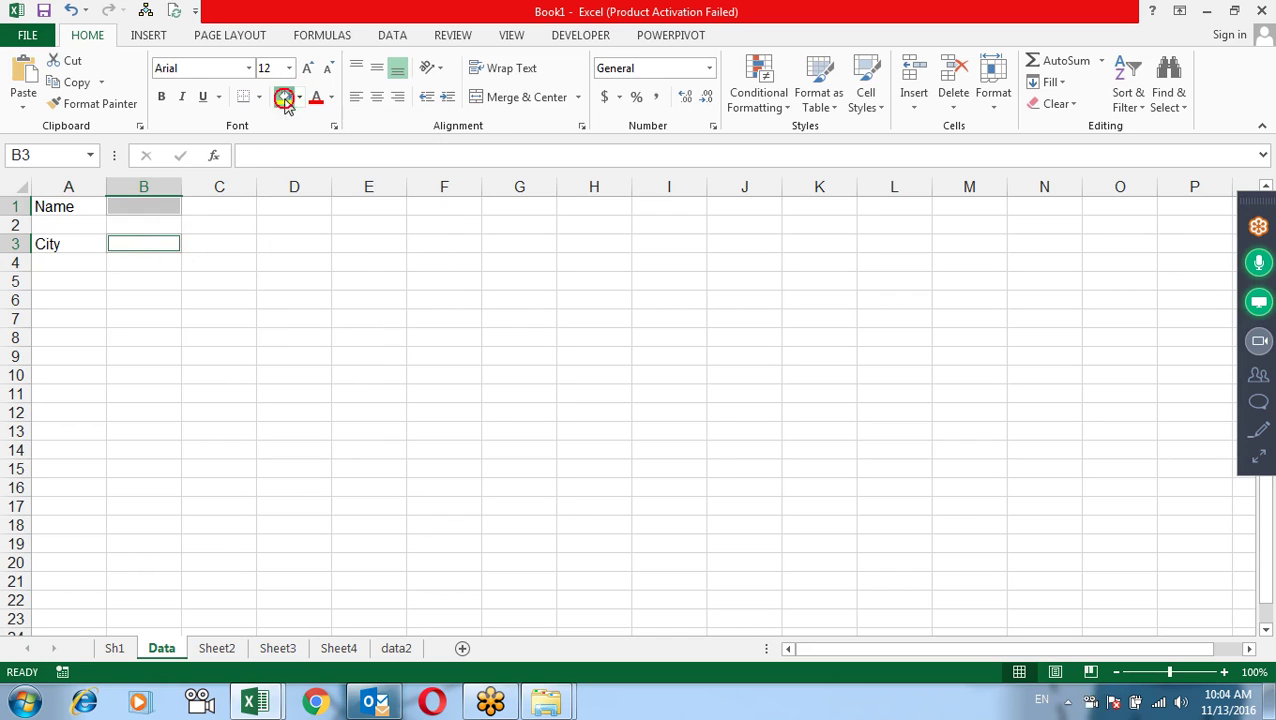
left_click(285, 97)
key("alt+h")
key("b")
key("a")
left_click(252, 320)
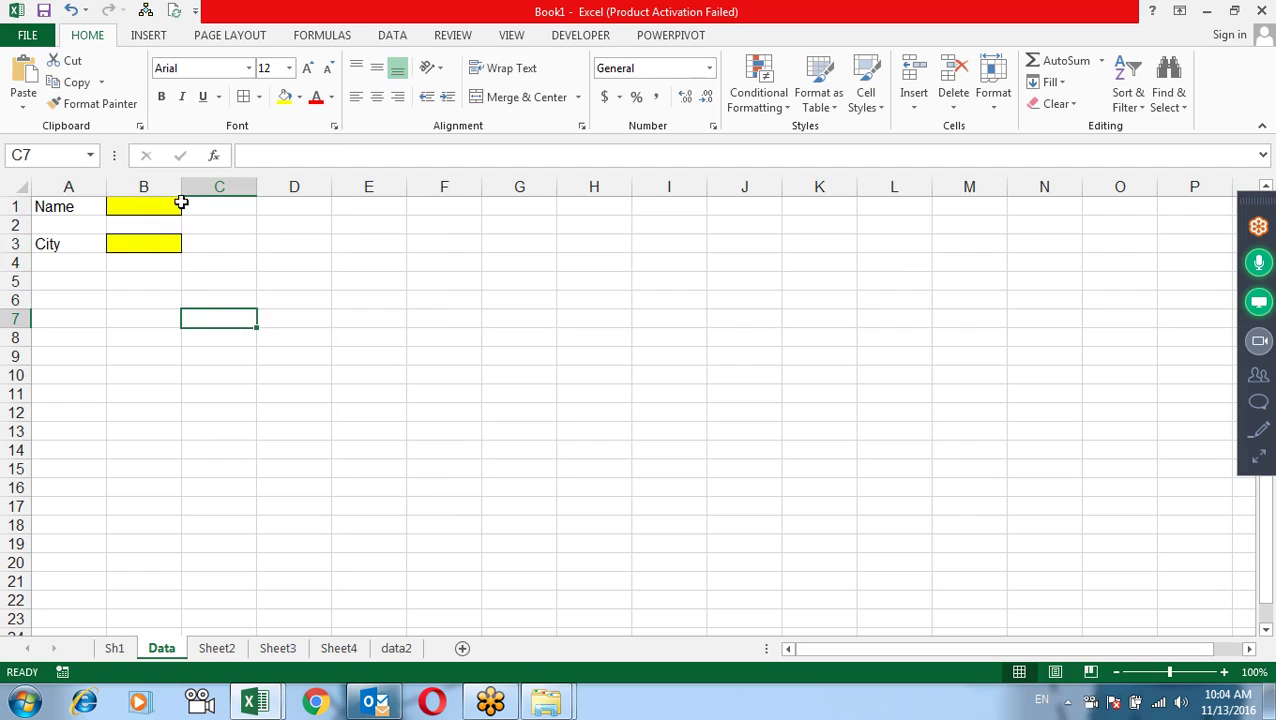
left_click_drag(181, 187, 241, 187)
left_click(189, 319)
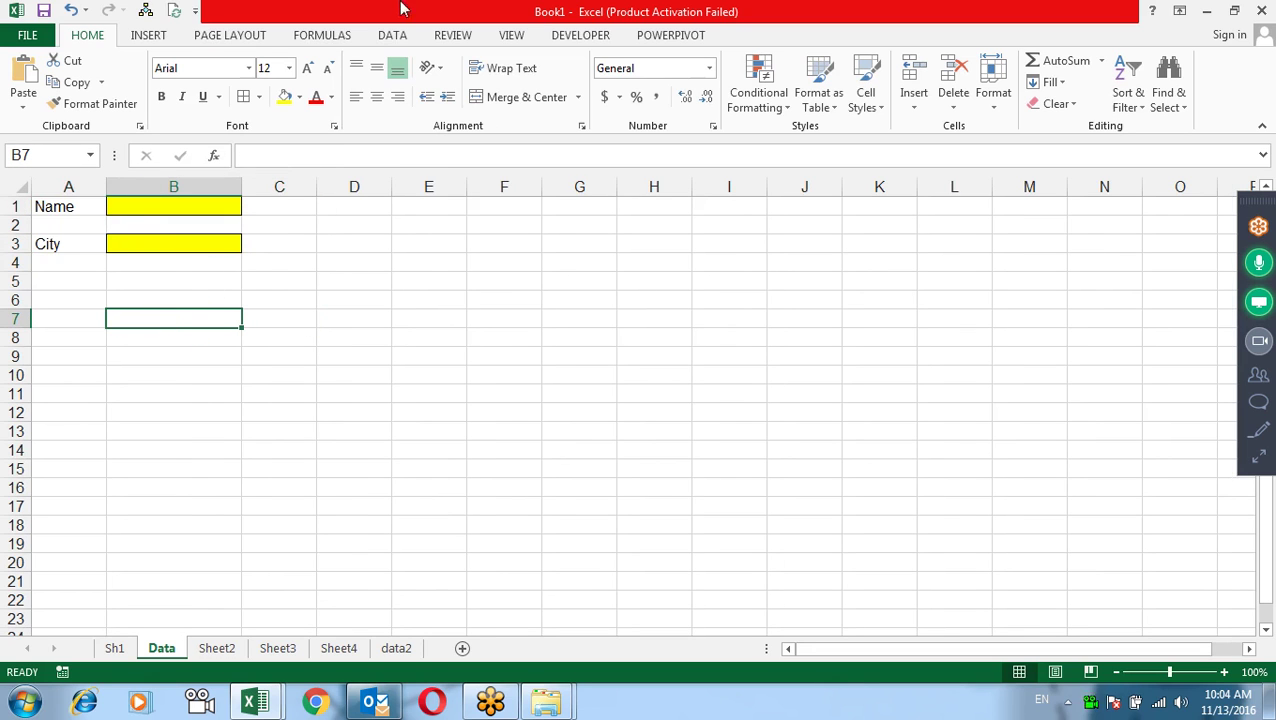
left_click(148, 35)
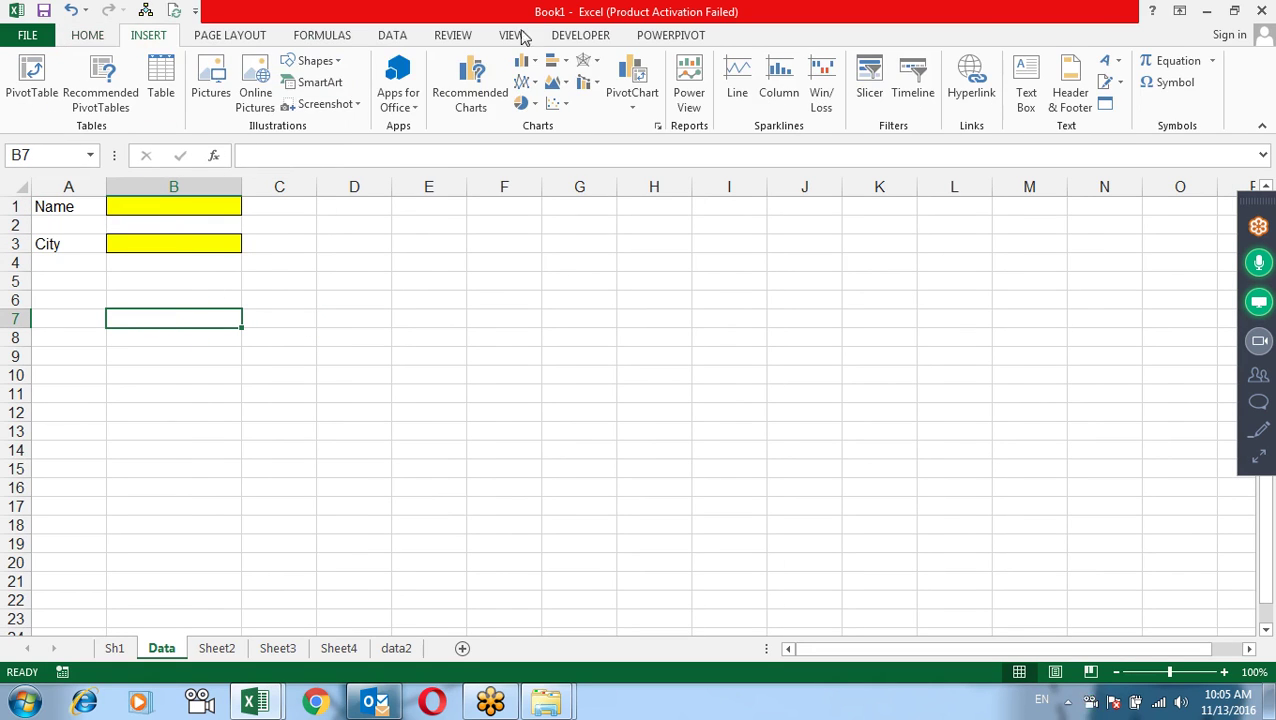
- Draw a rounded-rectangle button over B5:B6 labelled 'Submit Data'
left_click(335, 60)
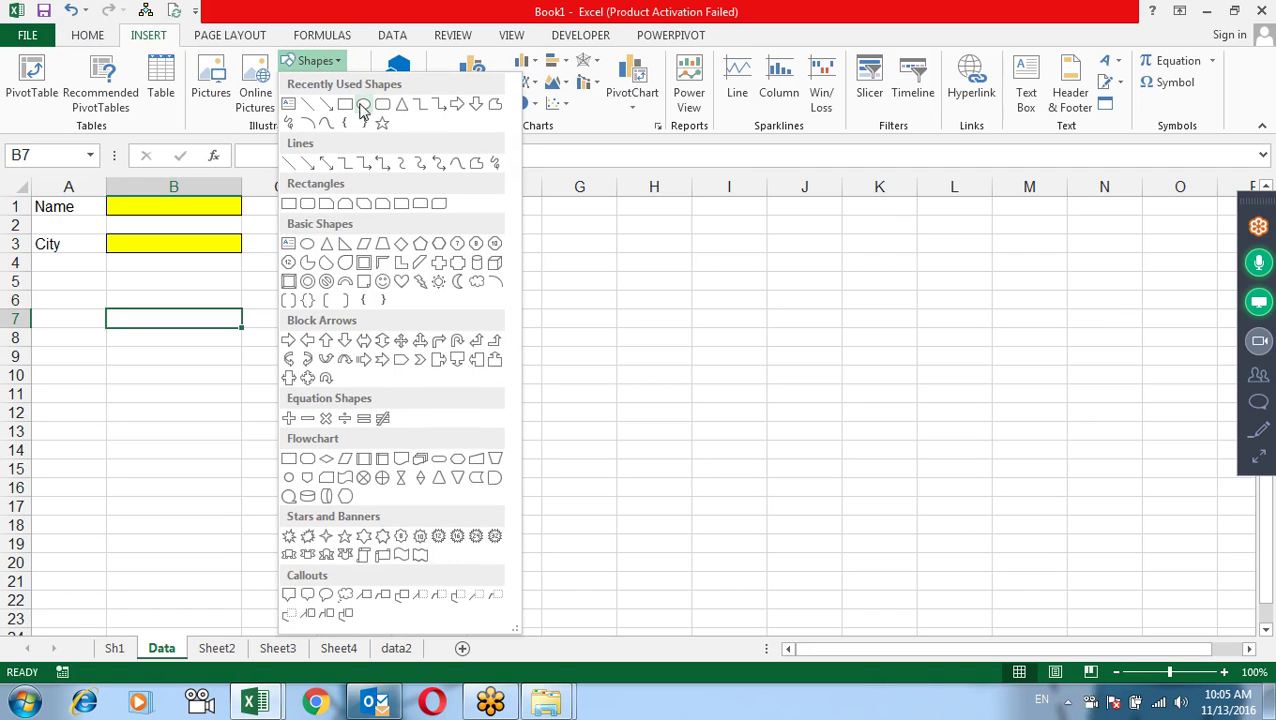
left_click(381, 104)
left_click_drag(106, 271, 231, 298)
type("Submit Data")
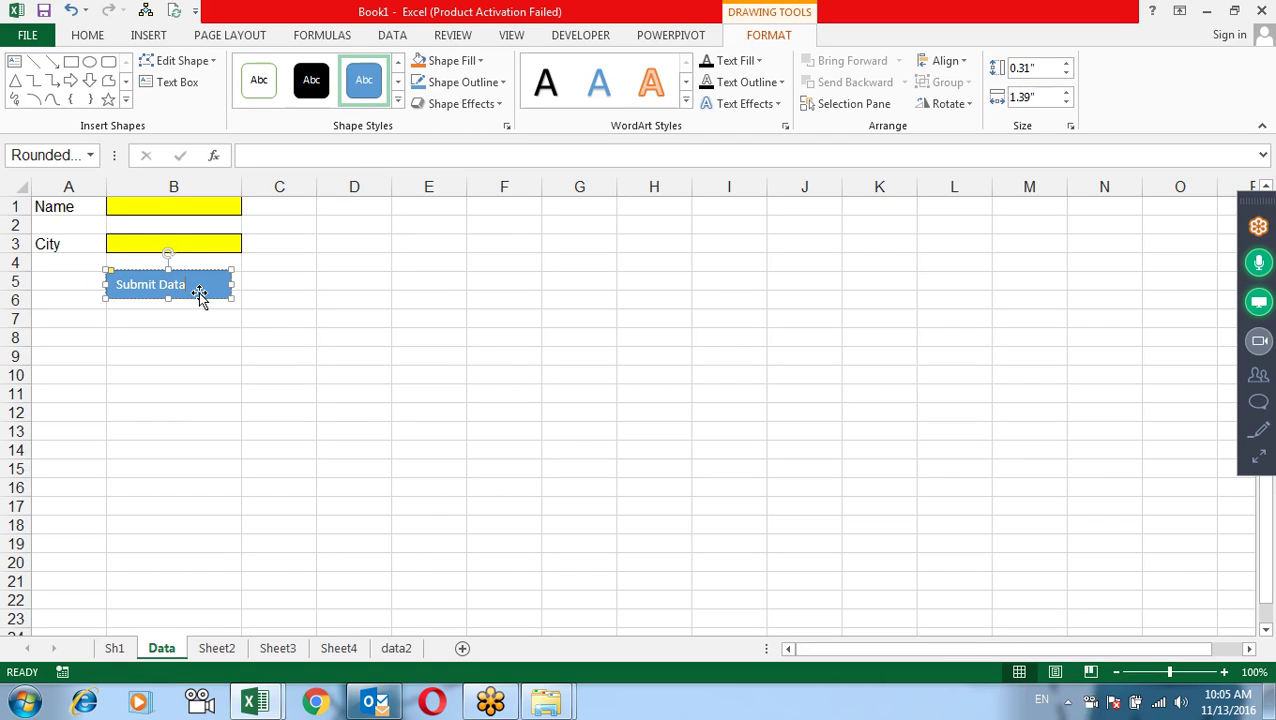
left_click(288, 350)
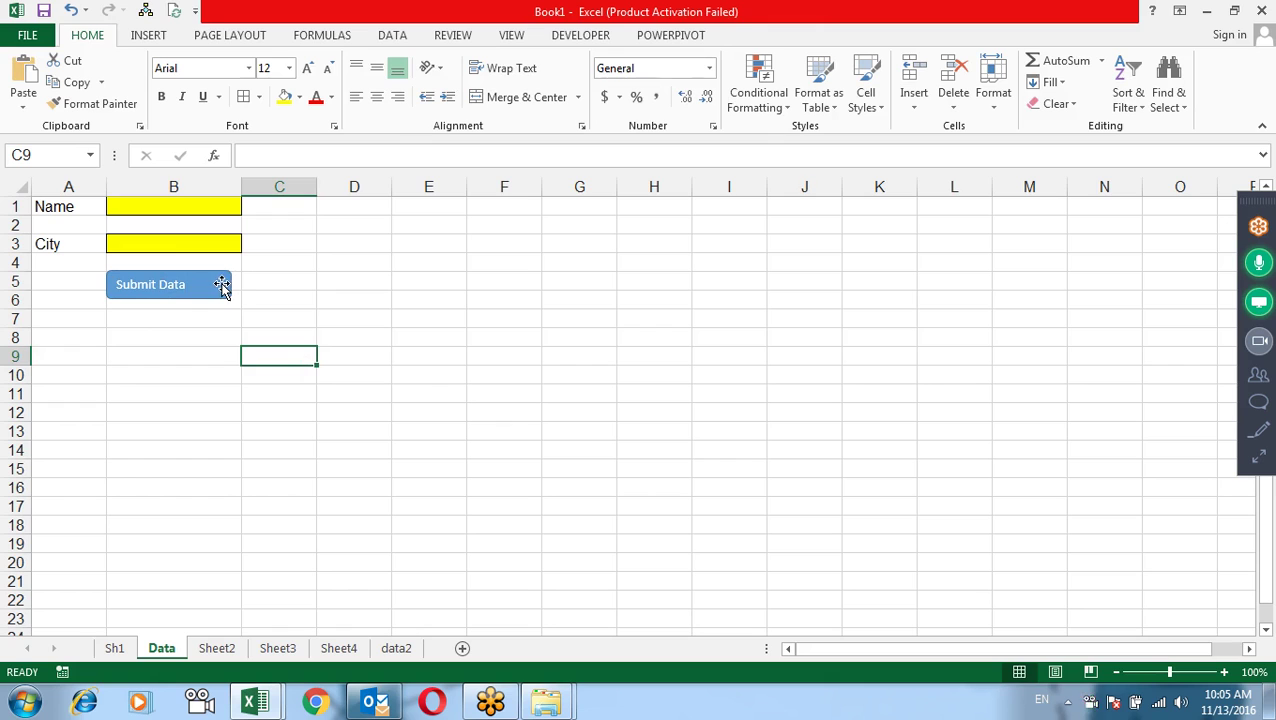
left_click(221, 285)
left_click(404, 318)
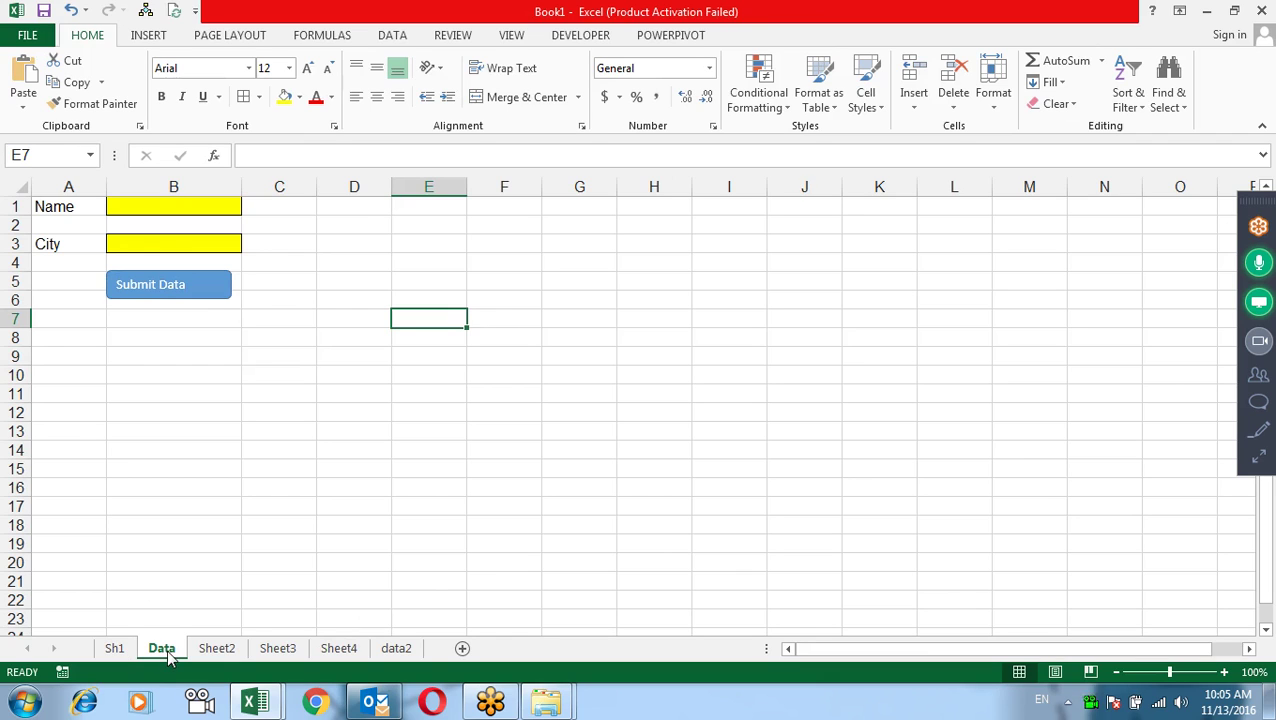
- Cancel the accidental copy and move the data2 sheet right after Data
key("alt+e")
key("c")
key("Escape")
left_click(255, 392)
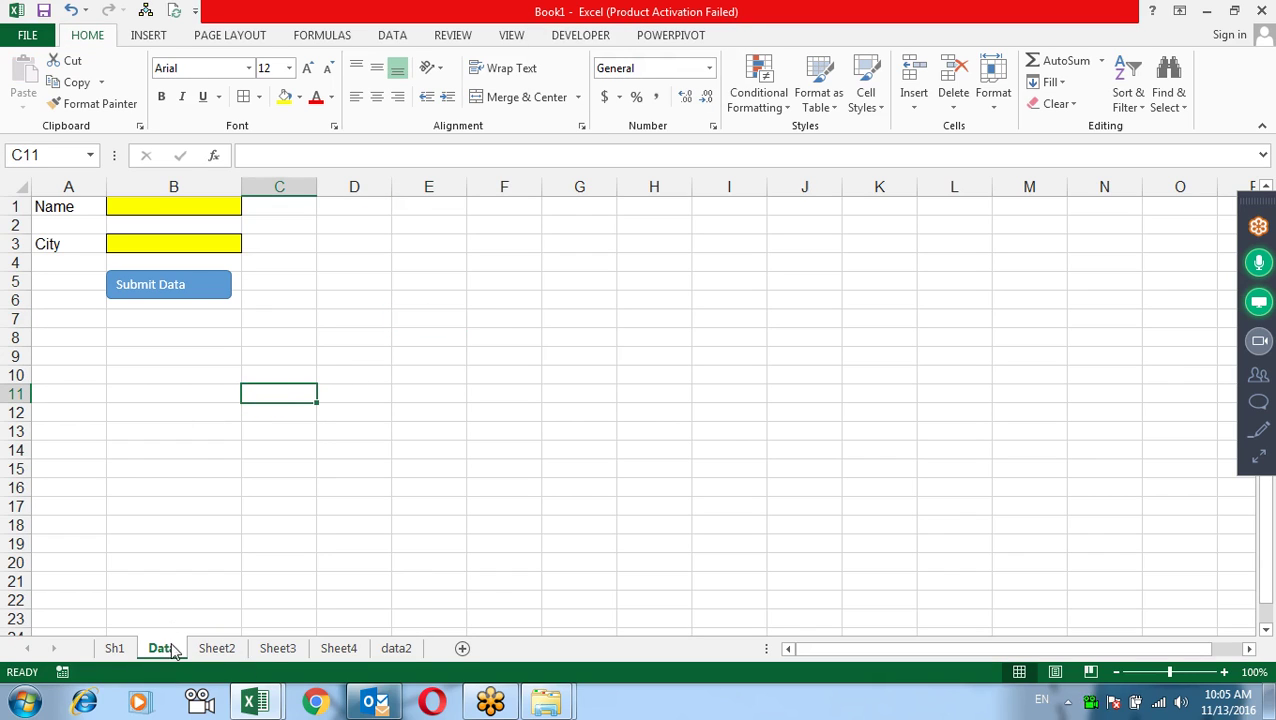
left_click(165, 648)
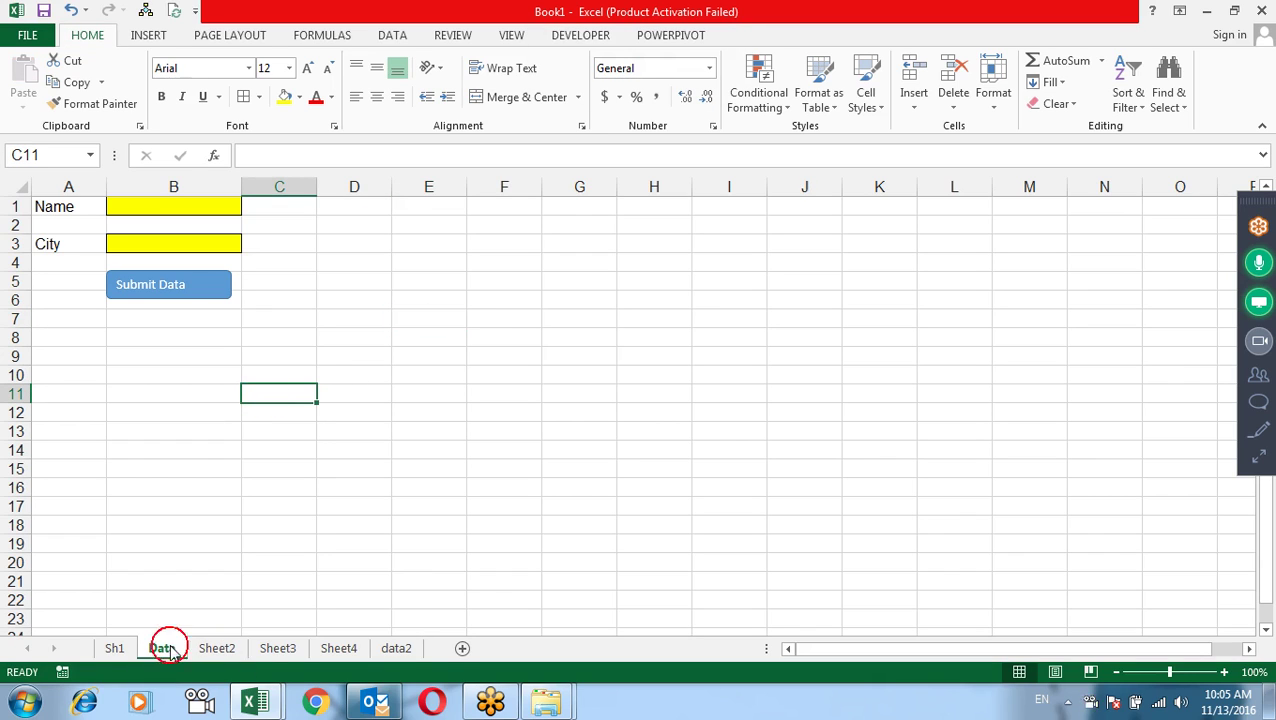
left_click(400, 650)
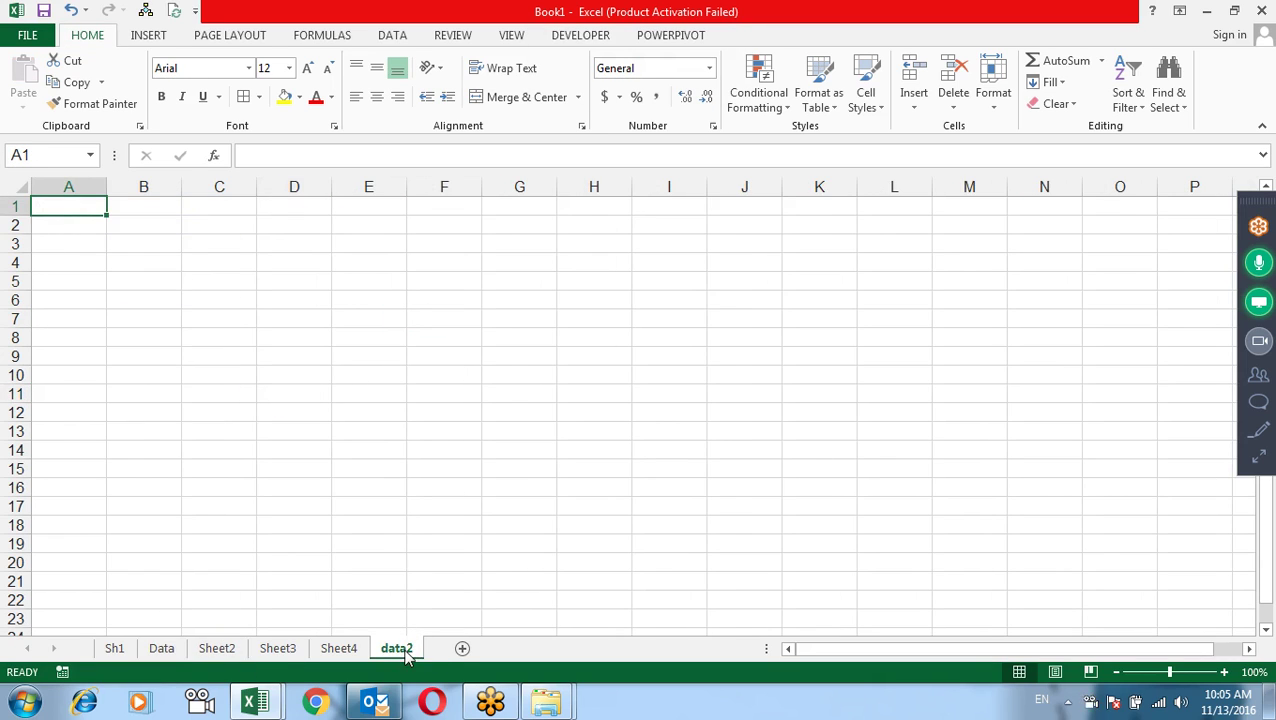
left_click(160, 648)
left_click_drag(396, 648, 212, 652)
left_click(163, 648)
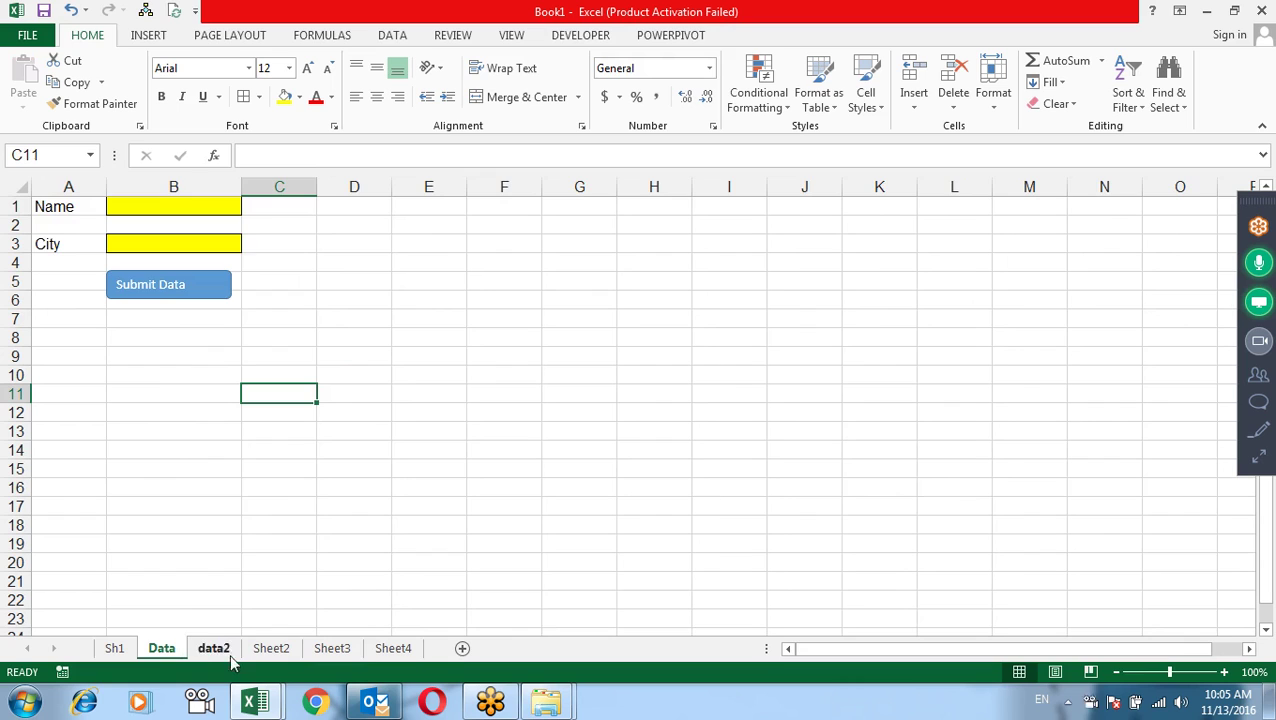
left_click(211, 650)
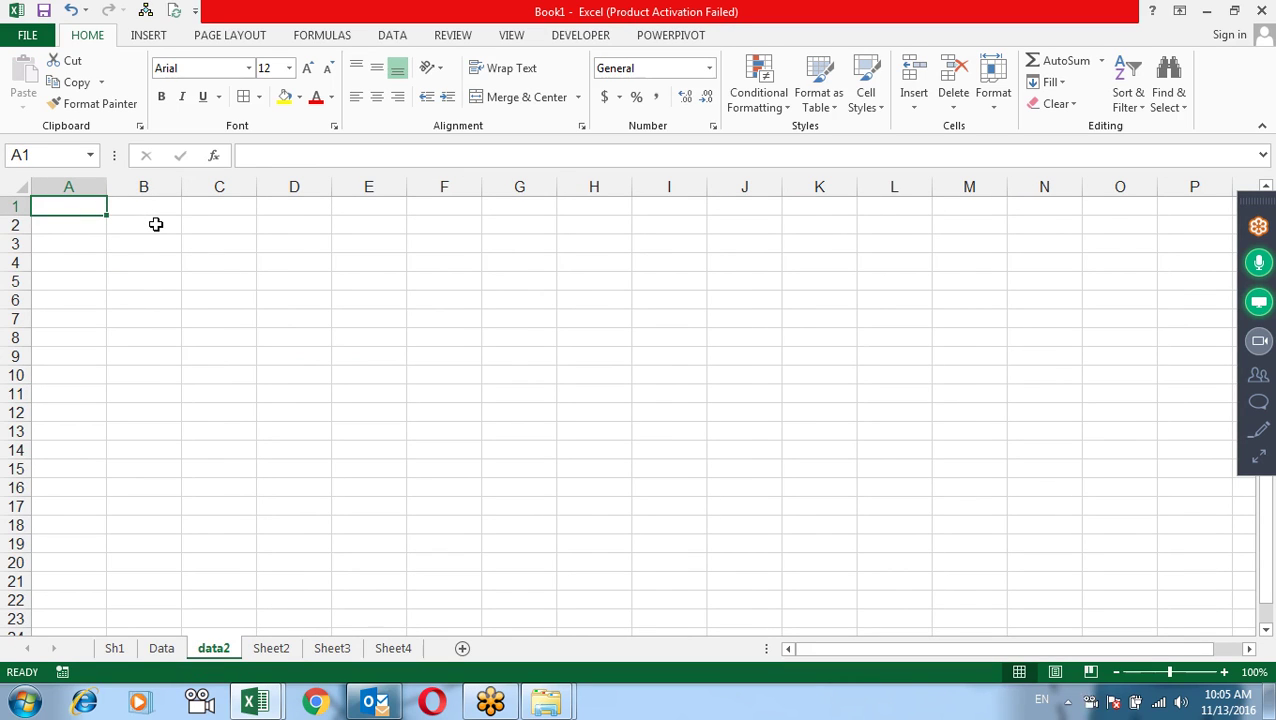
- Enter the headers Name, City and Date in A1:C1 of data2
type("Name")
key("Tab")
type("City")
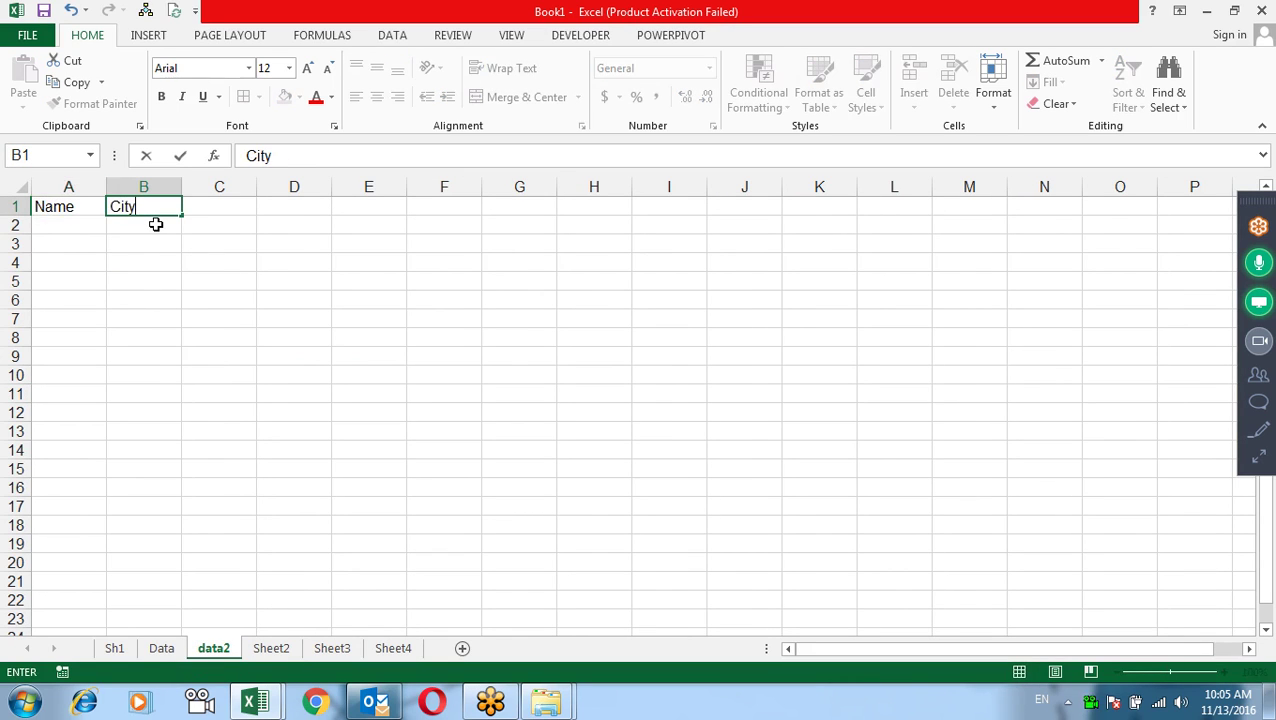
key("Return")
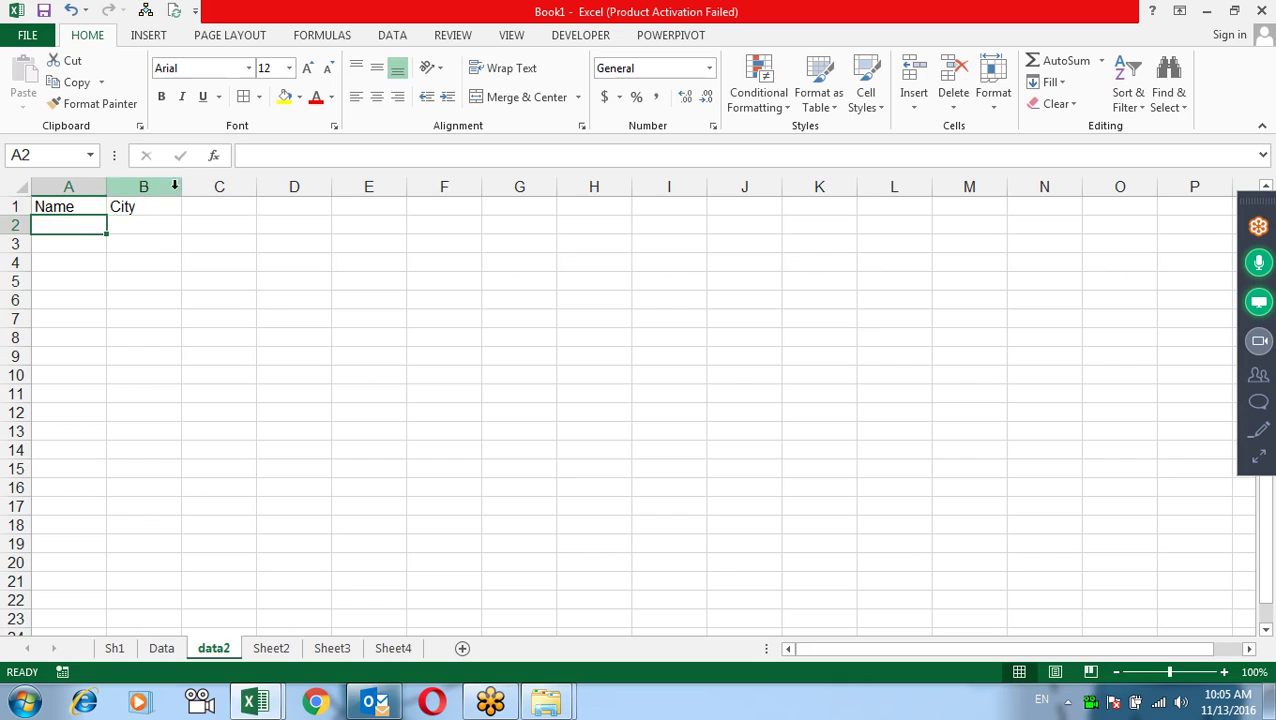
left_click(225, 206)
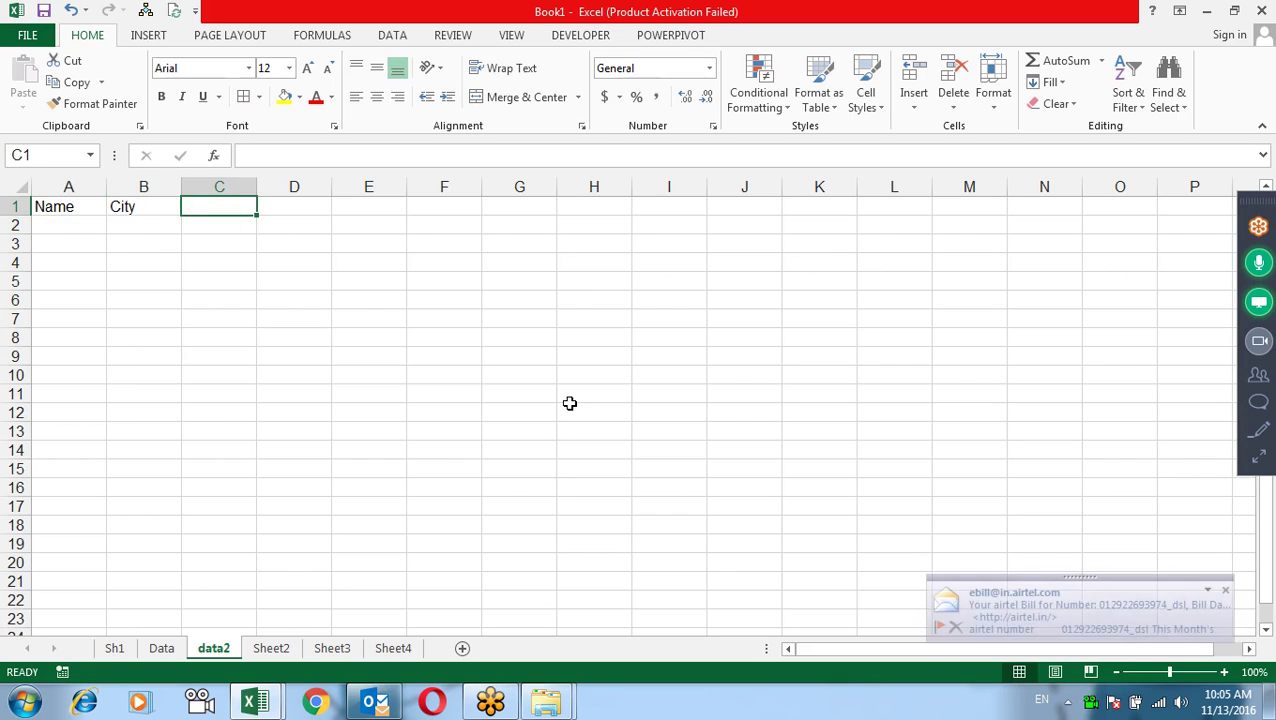
type("Time")
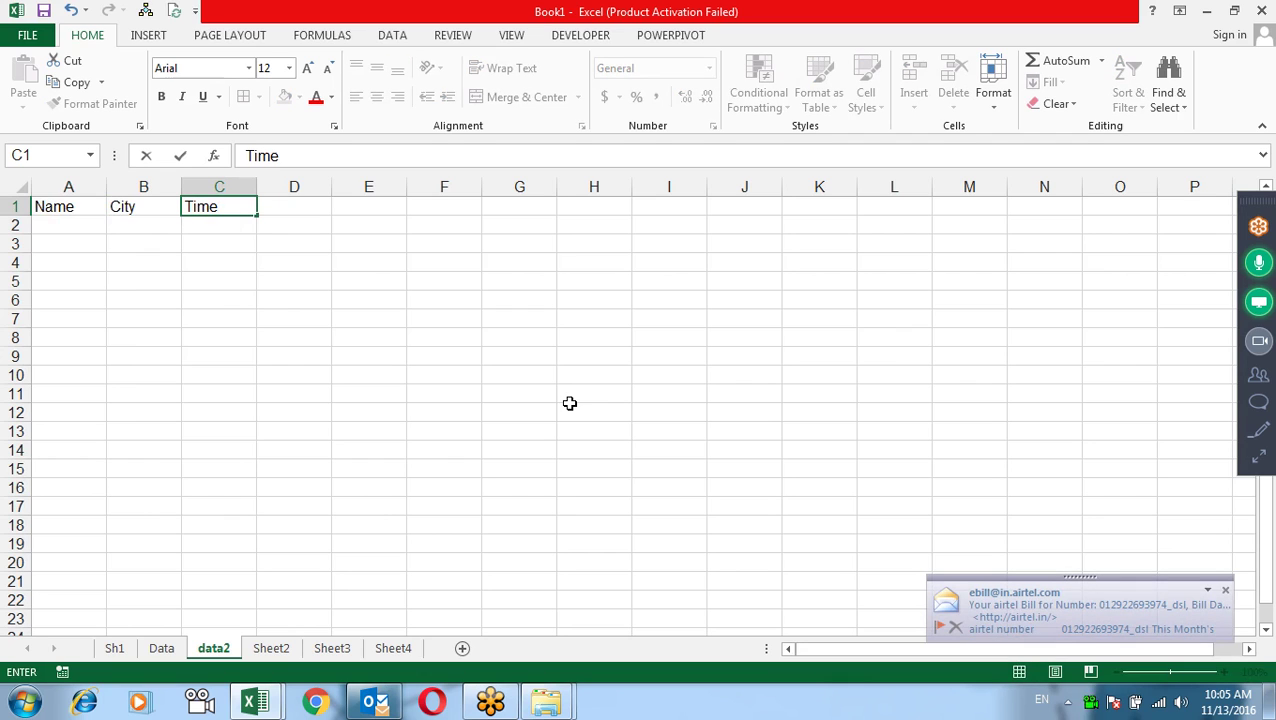
key("BackSpace")
key("BackSpace")
key("BackSpace")
type("Date")
key("Return")
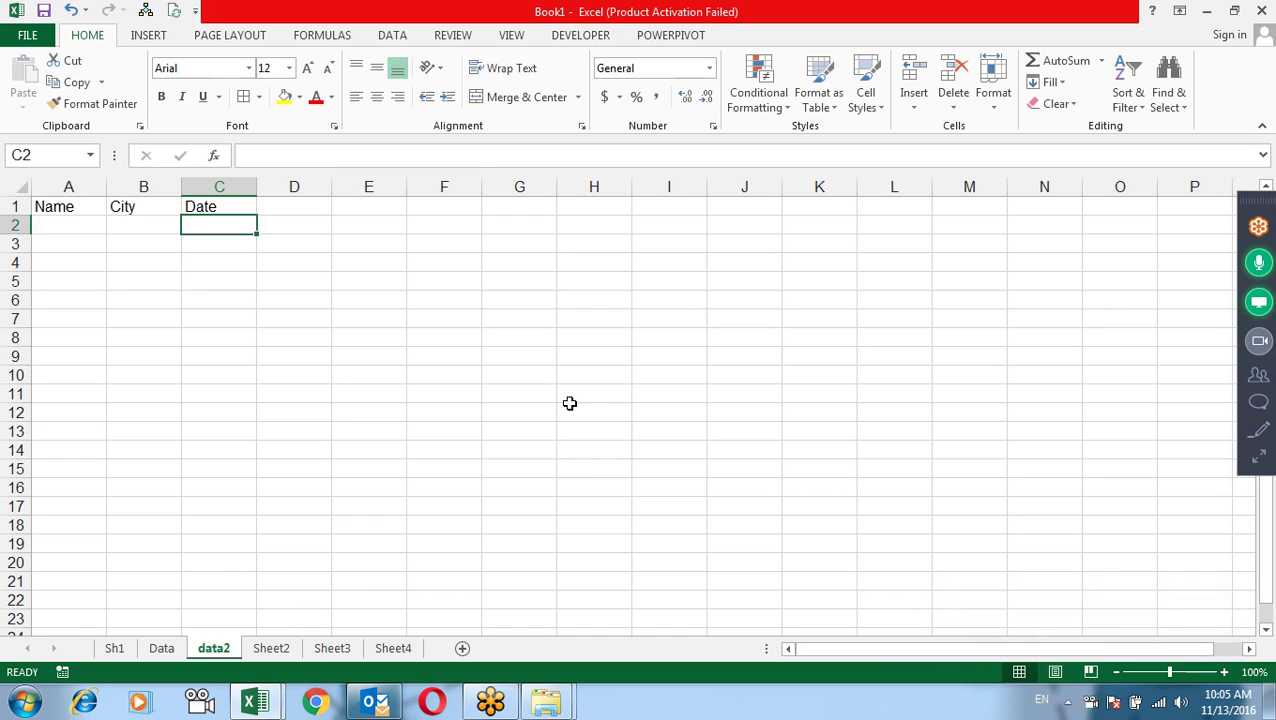
- Select the header cells to check them, ending on the empty data rows
key("Left")
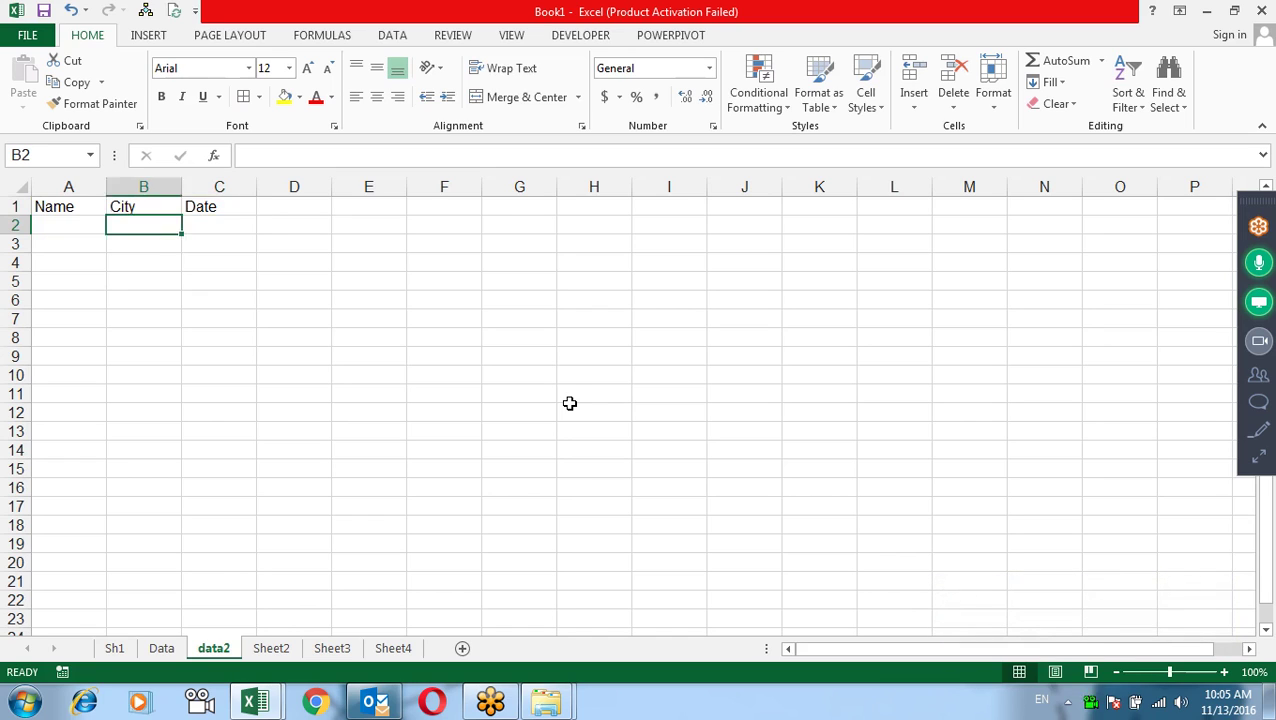
key("Left")
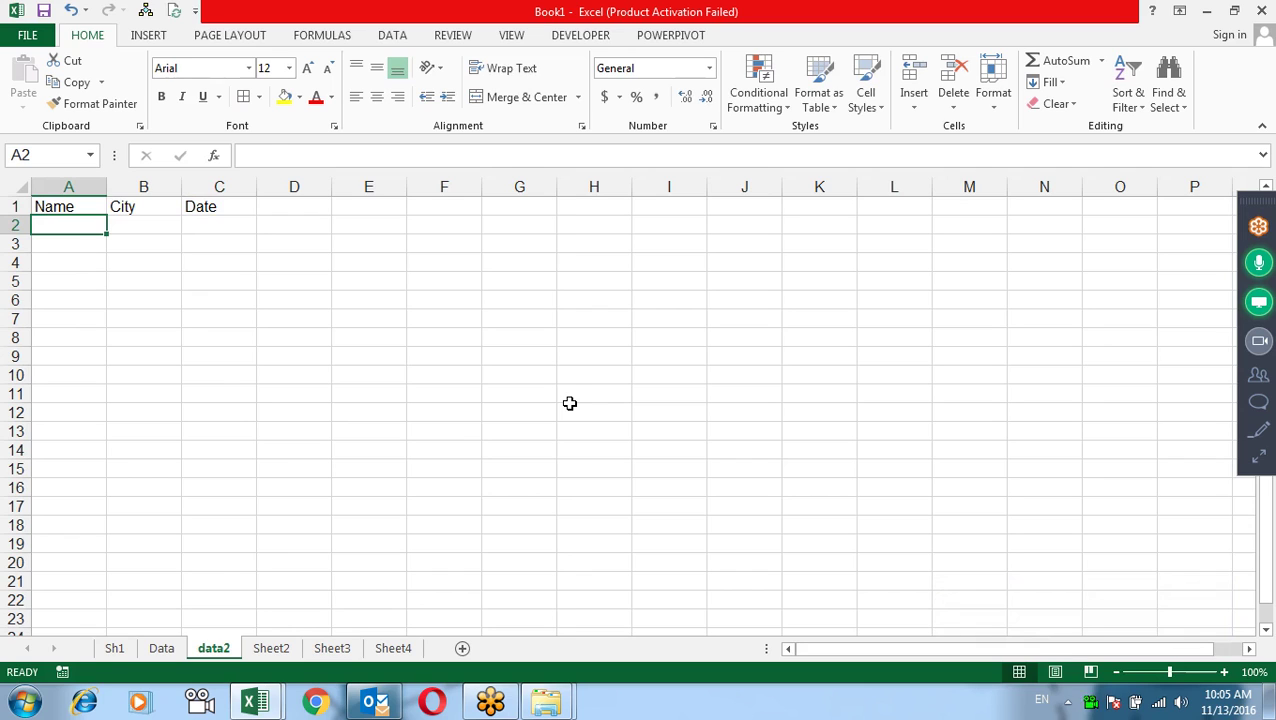
key("Up")
key("shift+Right")
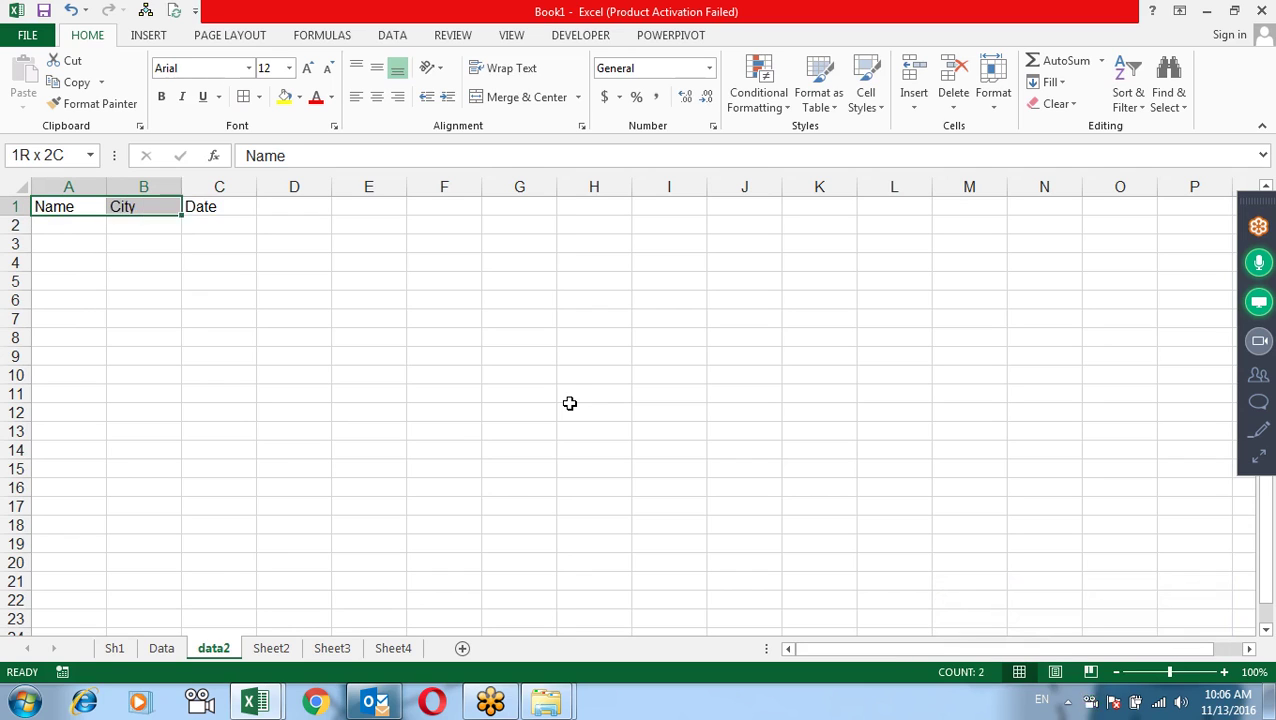
key("shift+Right")
key("shift+Down")
key("shift+Down")
key("shift+Down")
key("Down")
key("Down")
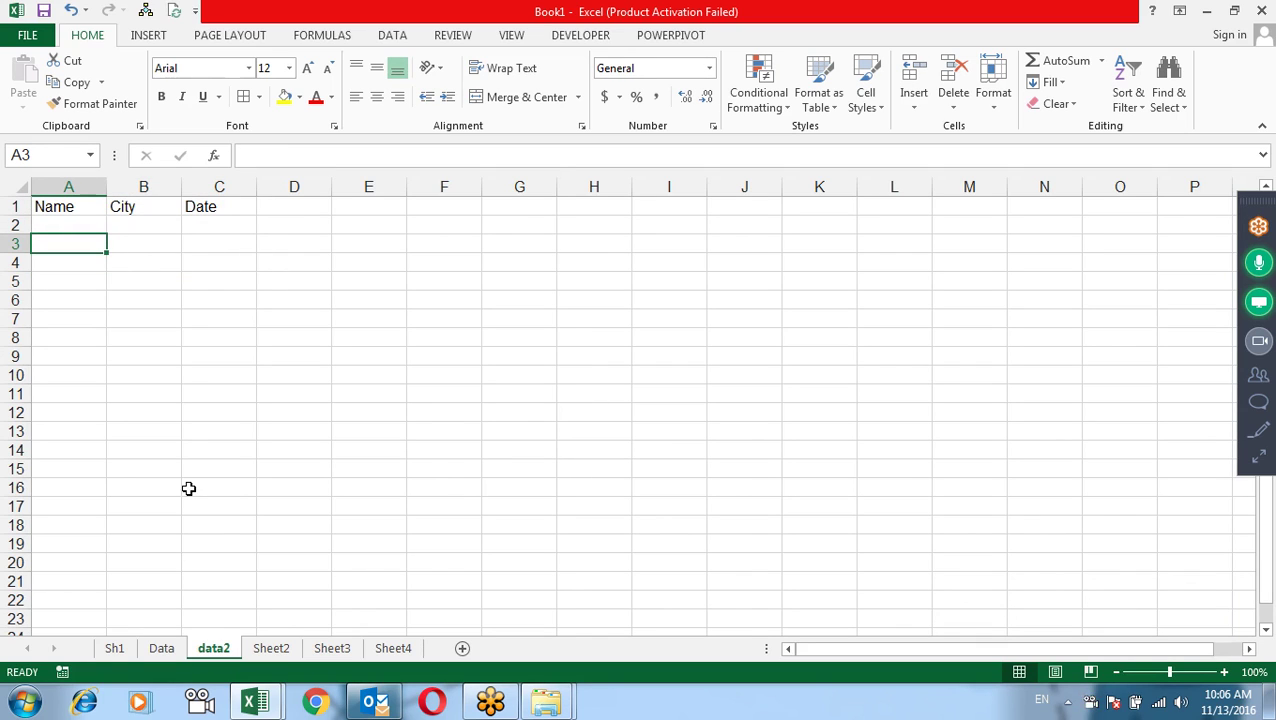
- In the VBA editor, add an empty Sub submitdata below the abc procedure
key("alt+F11")
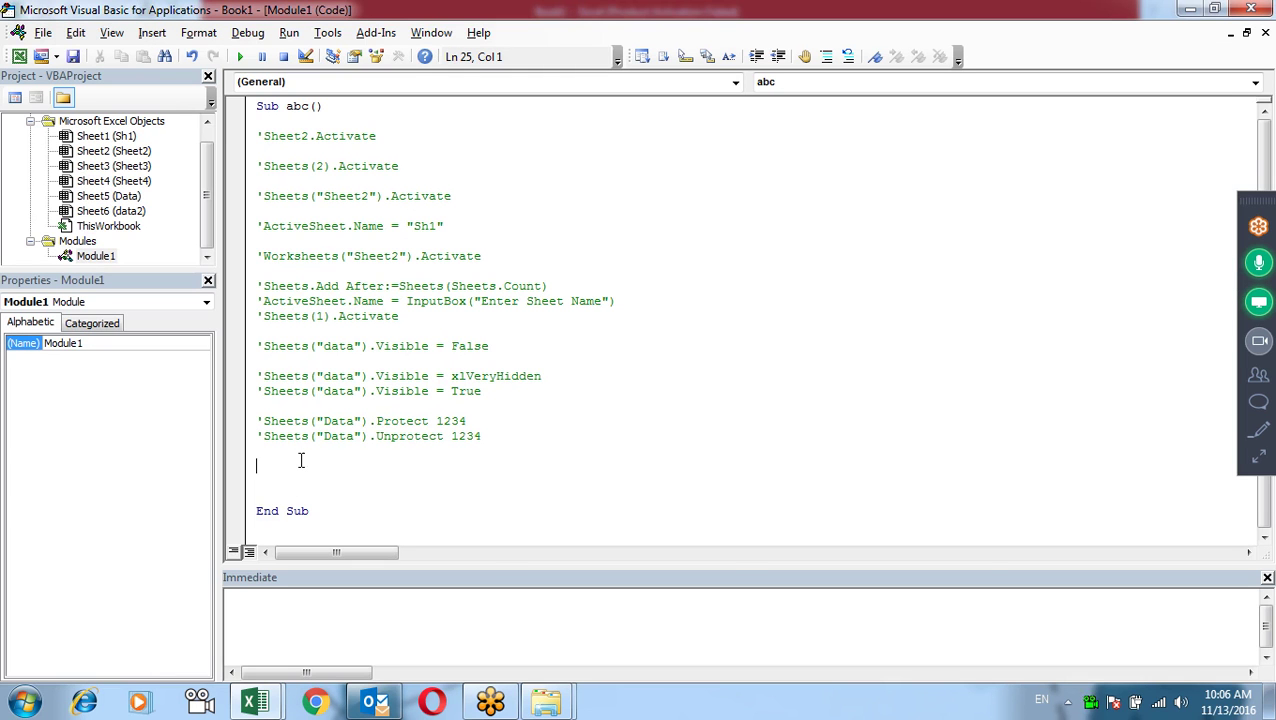
key("Delete")
key("Delete")
key("Delete")
left_click(288, 495)
key("Return")
type("Sub submit")
type("data")
key("Return")
key("Return")
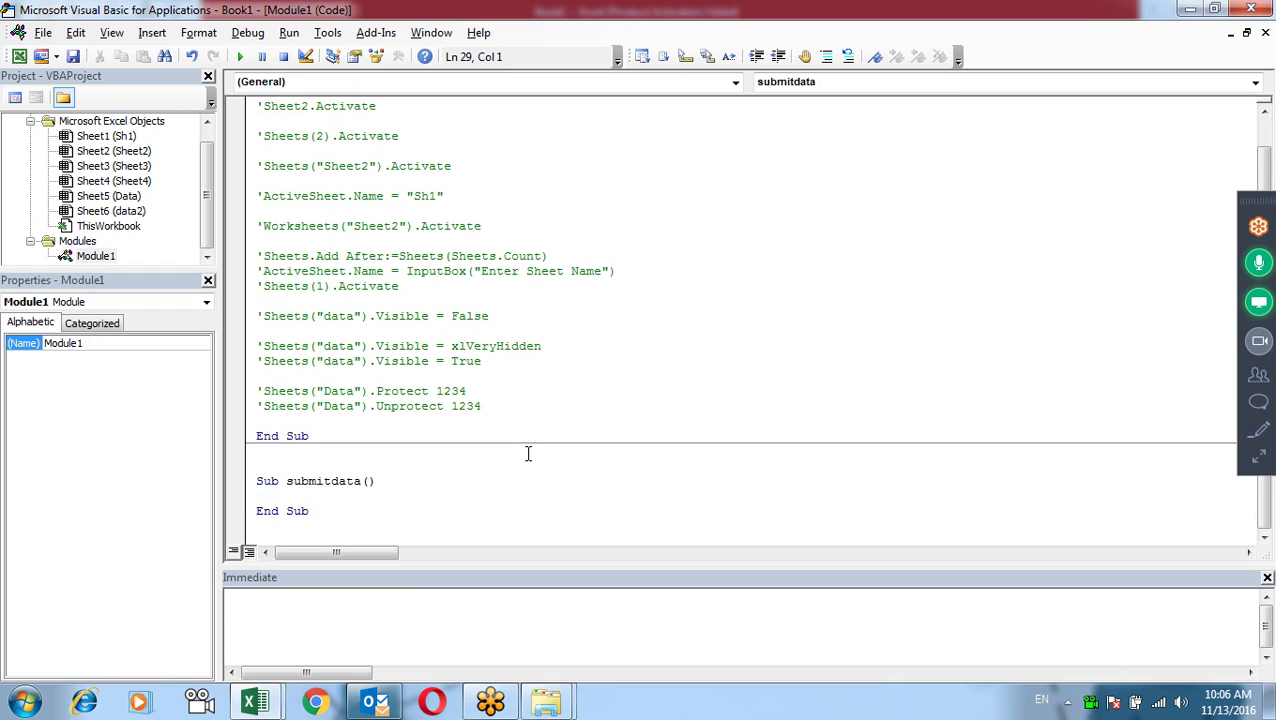
key("Return")
key("Return")
key("Return")
key("Return")
key("Return")
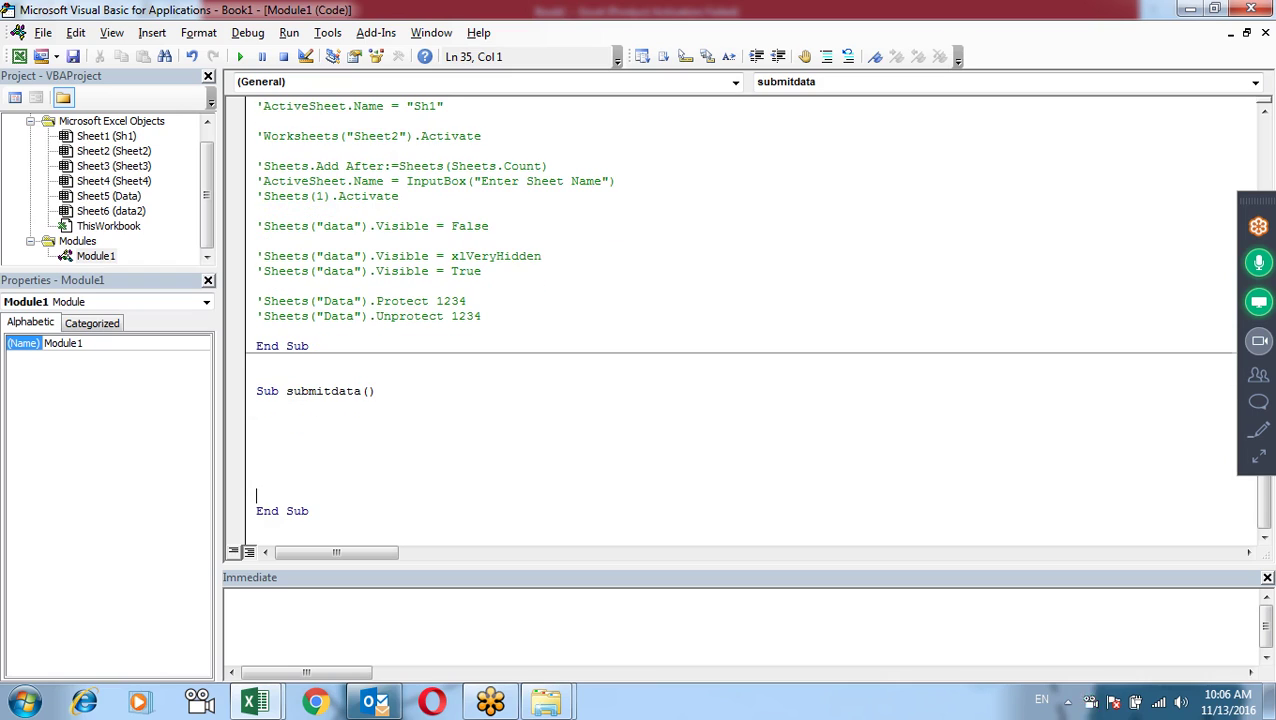
key("Return")
key("Return")
left_click(256, 450)
scroll(524, 364, "down", 1)
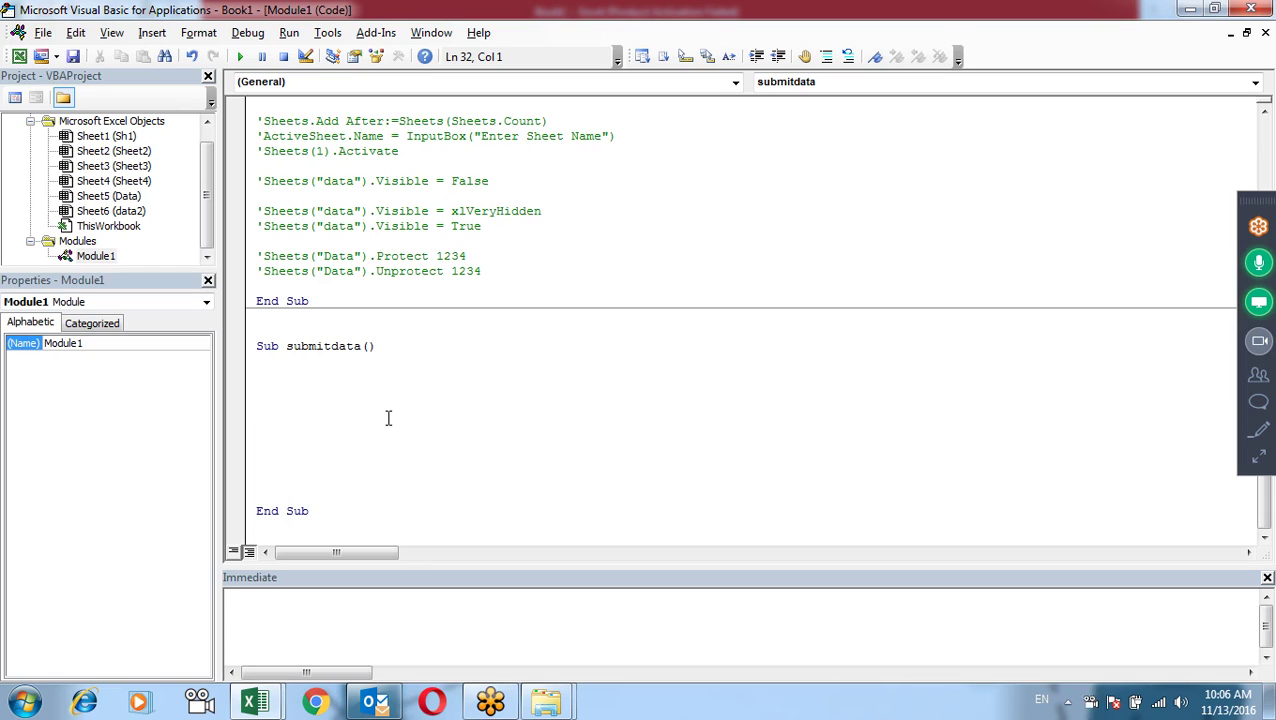
left_click(528, 211)
left_click(361, 383)
left_click(357, 503)
- Add empty procedures Sub lk and Sub ulk below submitdata
key("Down")
key("Down")
key("Down")
key("Down")
key("Down")
key("Up")
key("Up")
type("su")
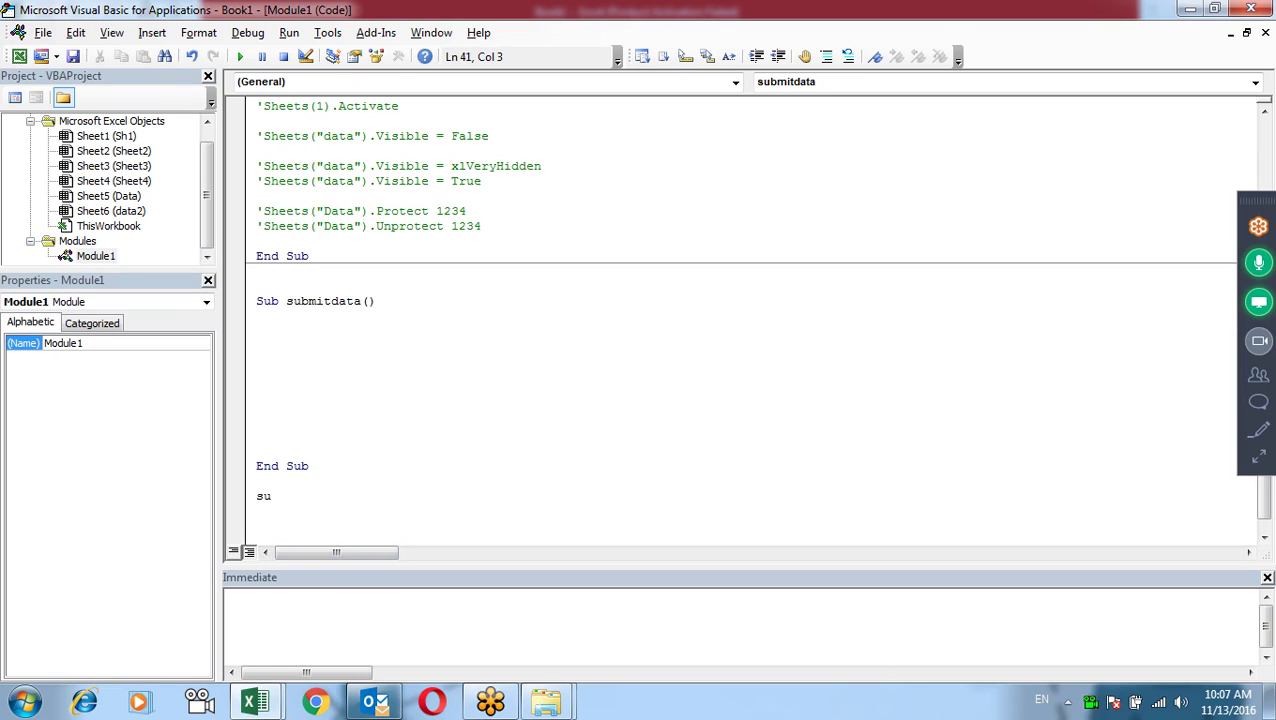
type("b lk")
key("Return")
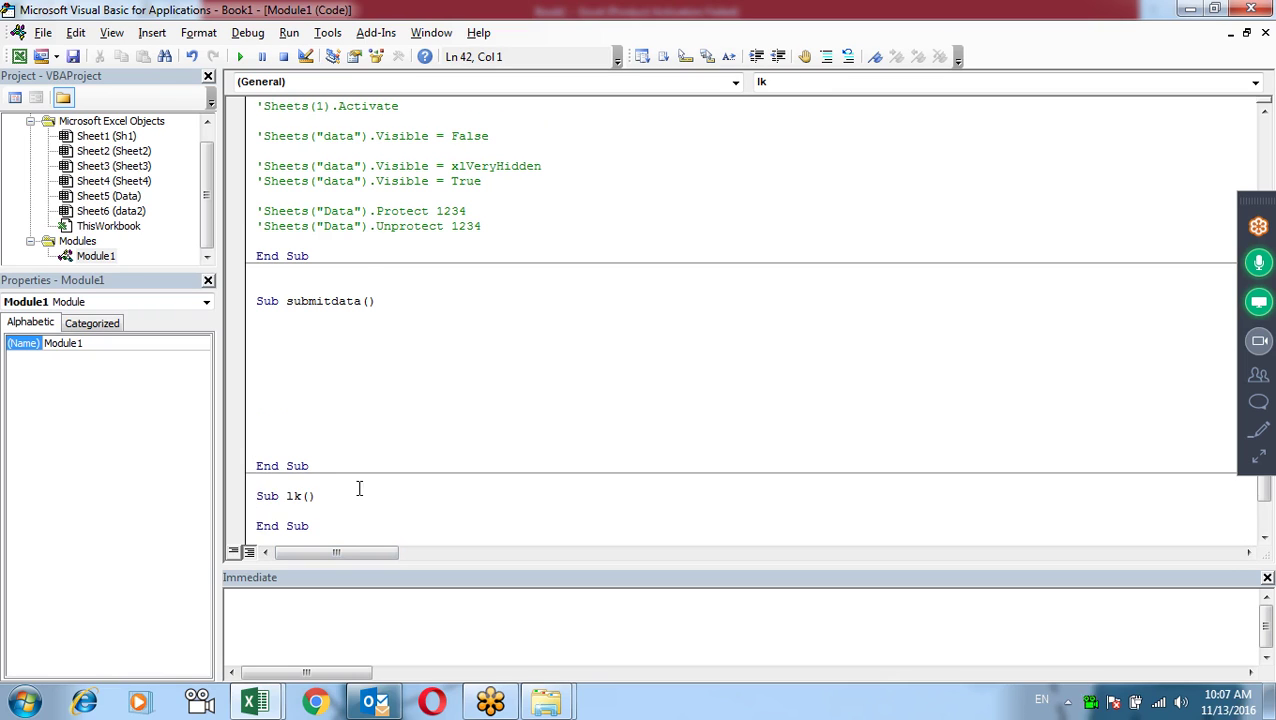
key("Down")
key("Down")
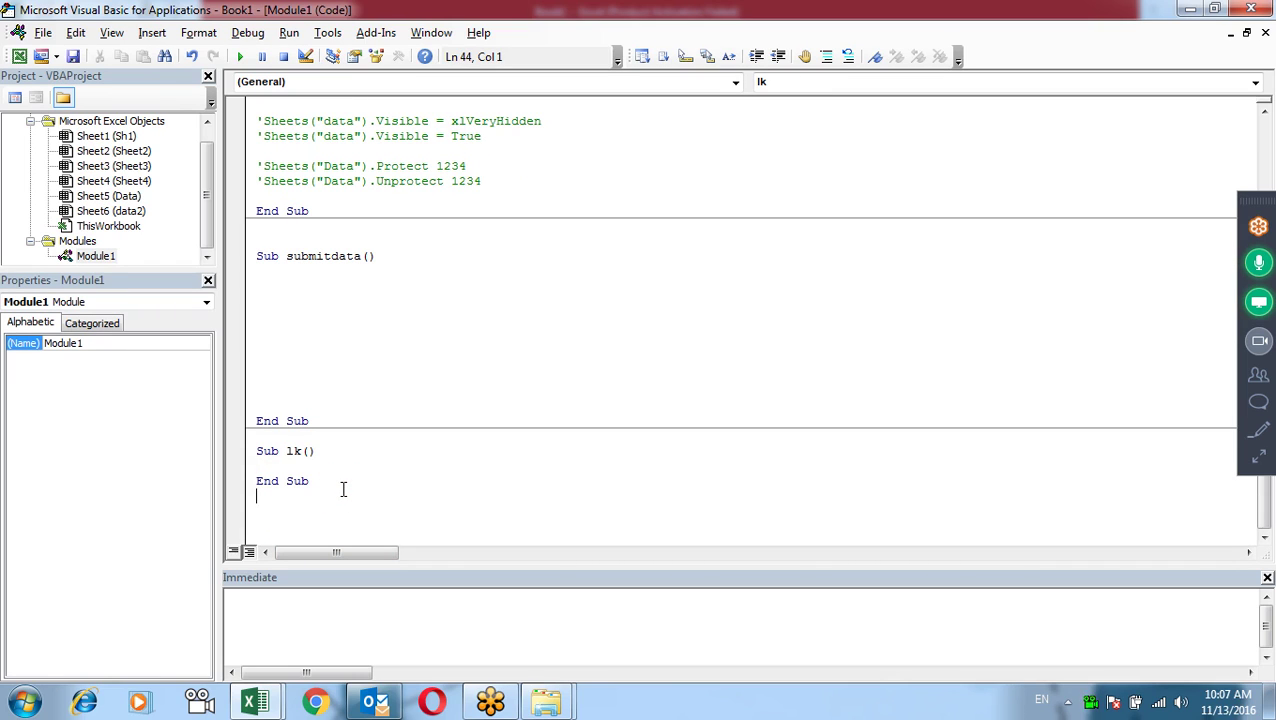
key("Return")
type("sub ulk")
key("Return")
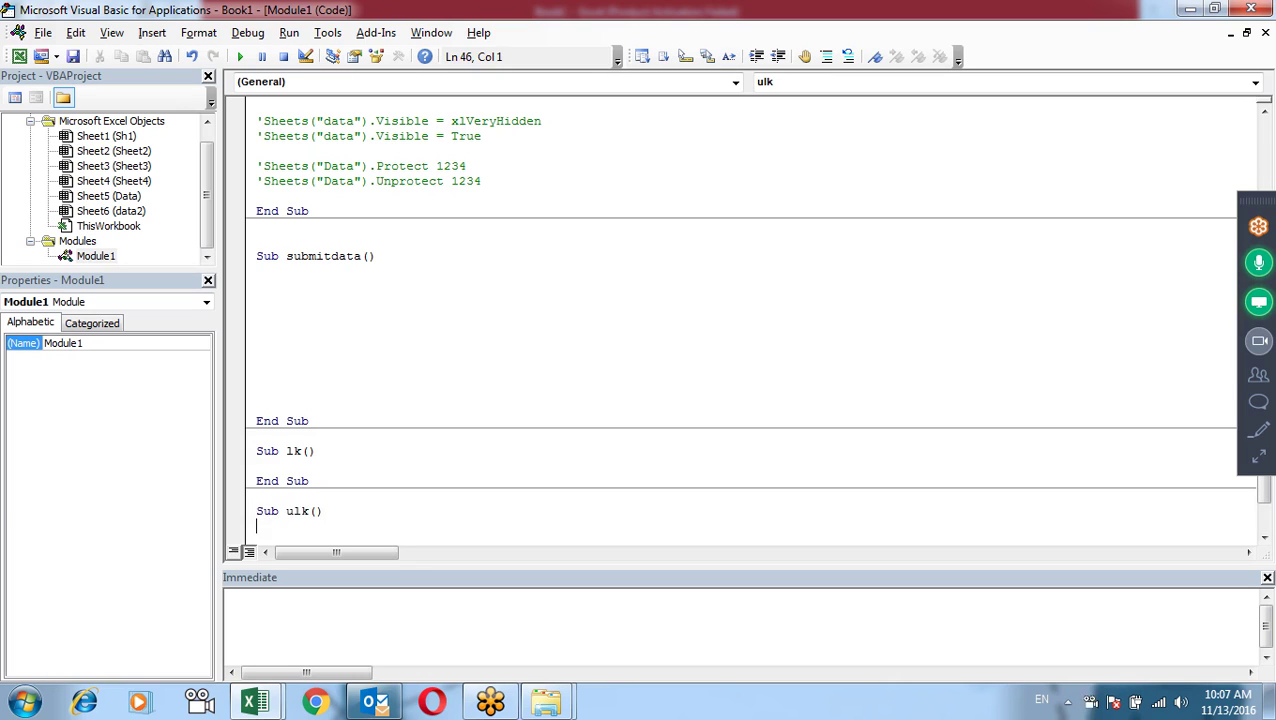
scroll(342, 484, "down", 1)
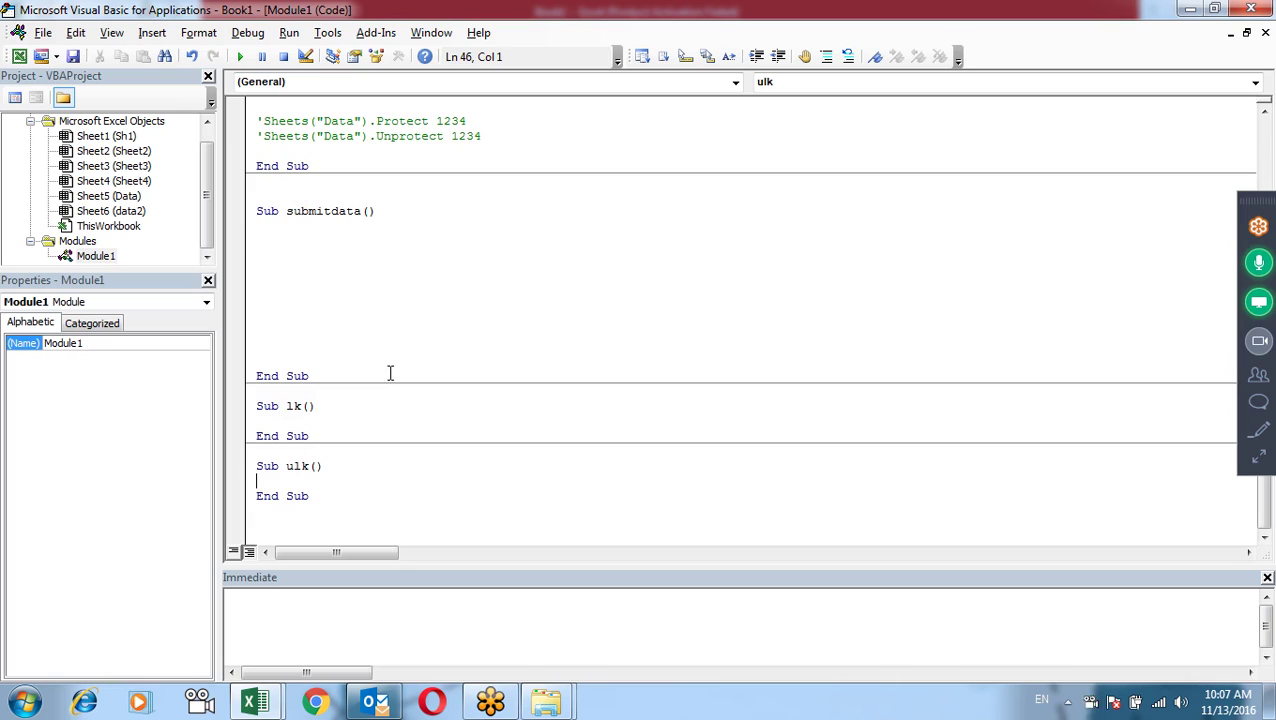
- Write Sheets("Data").Protect with the sheet password as lk's first line
left_click(288, 420)
type("Sheet")
type("s(\"data2\")")
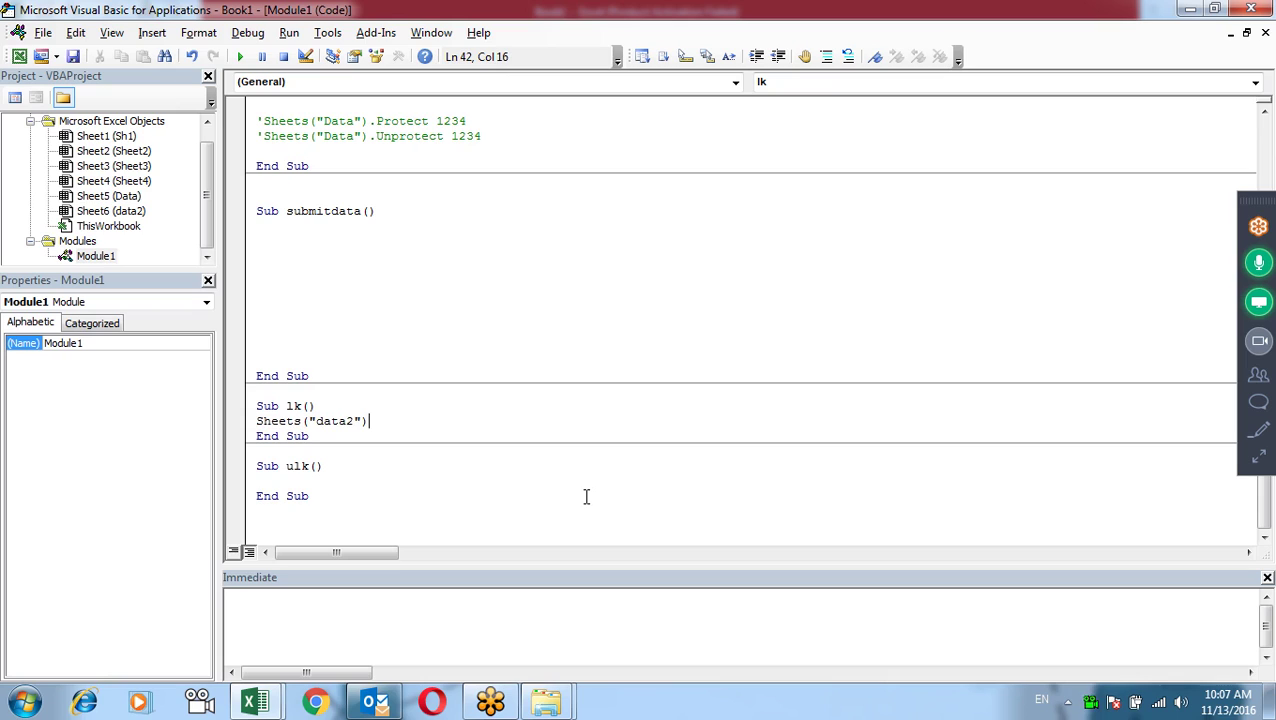
type(".")
left_click_drag(353, 420, 316, 418)
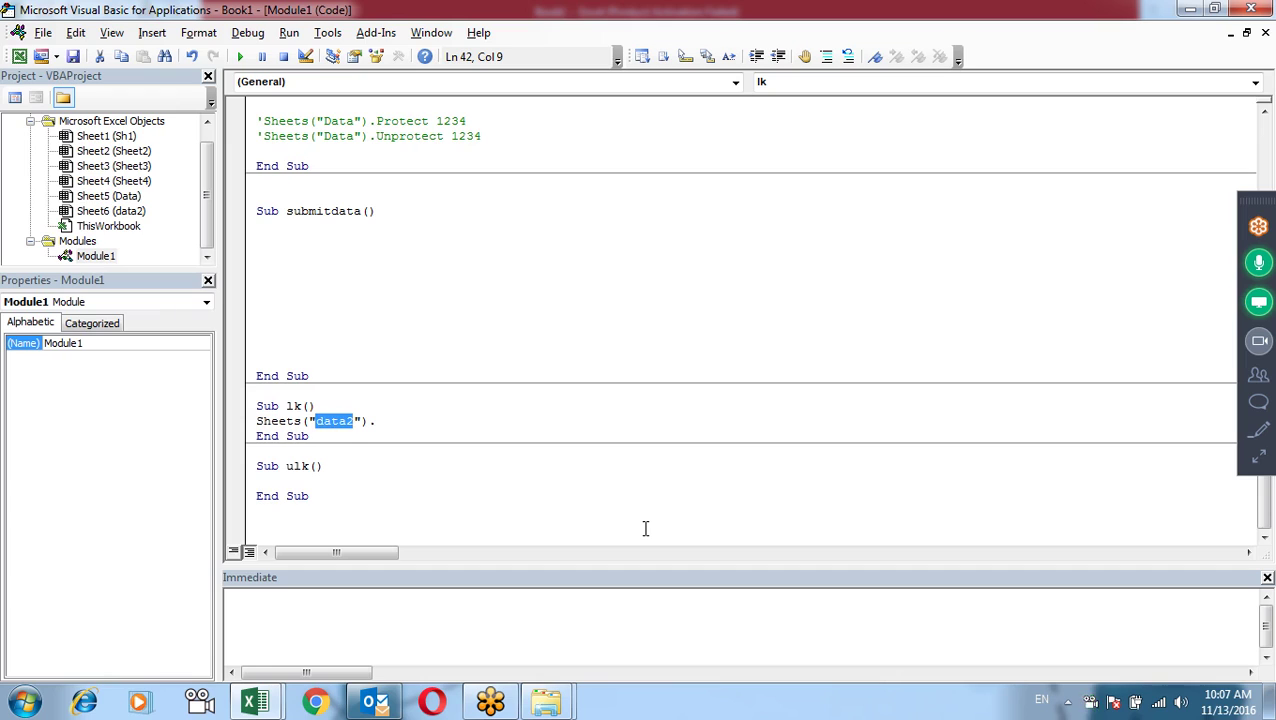
type("Sh")
key("BackSpace")
key("BackSpace")
type("Data")
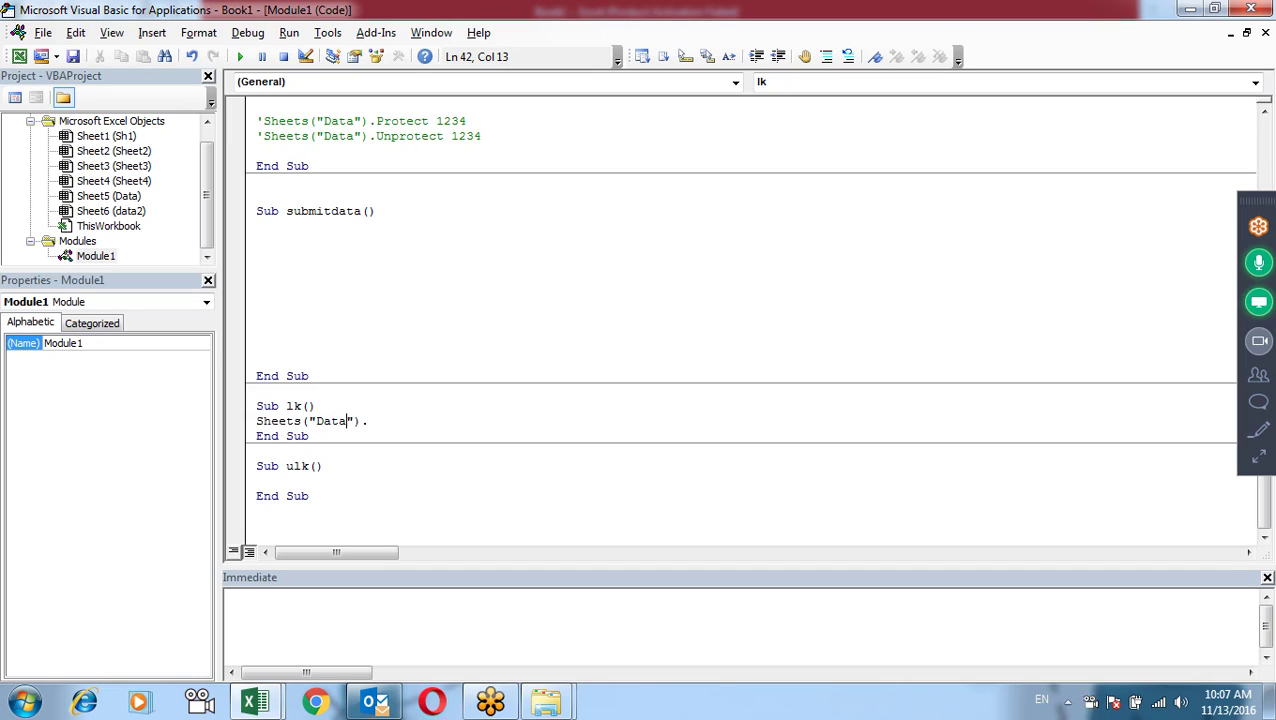
left_click(355, 421)
left_click(368, 421)
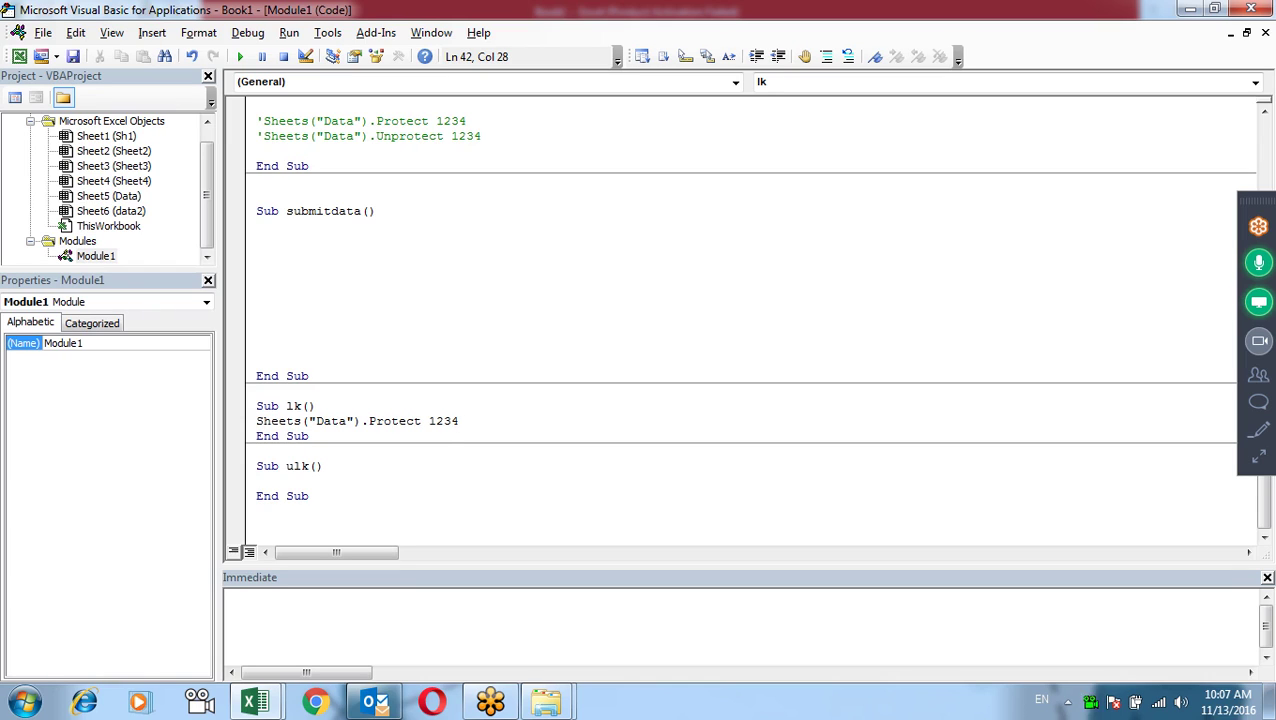
left_click(257, 451)
left_click(460, 421)
key("Return")
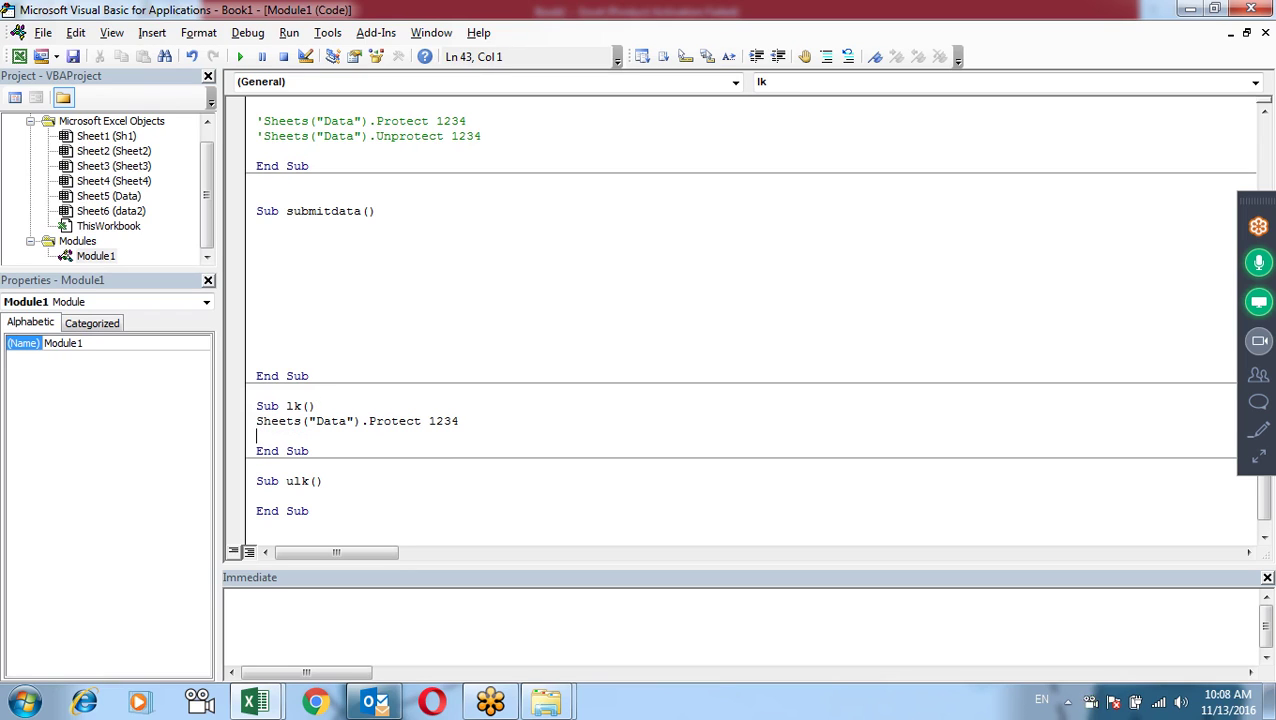
- Add Sheets("Data2").Visible xlVeryHidden to lk, then select both lk lines
type("Sheets")
type("(\"Data\"")
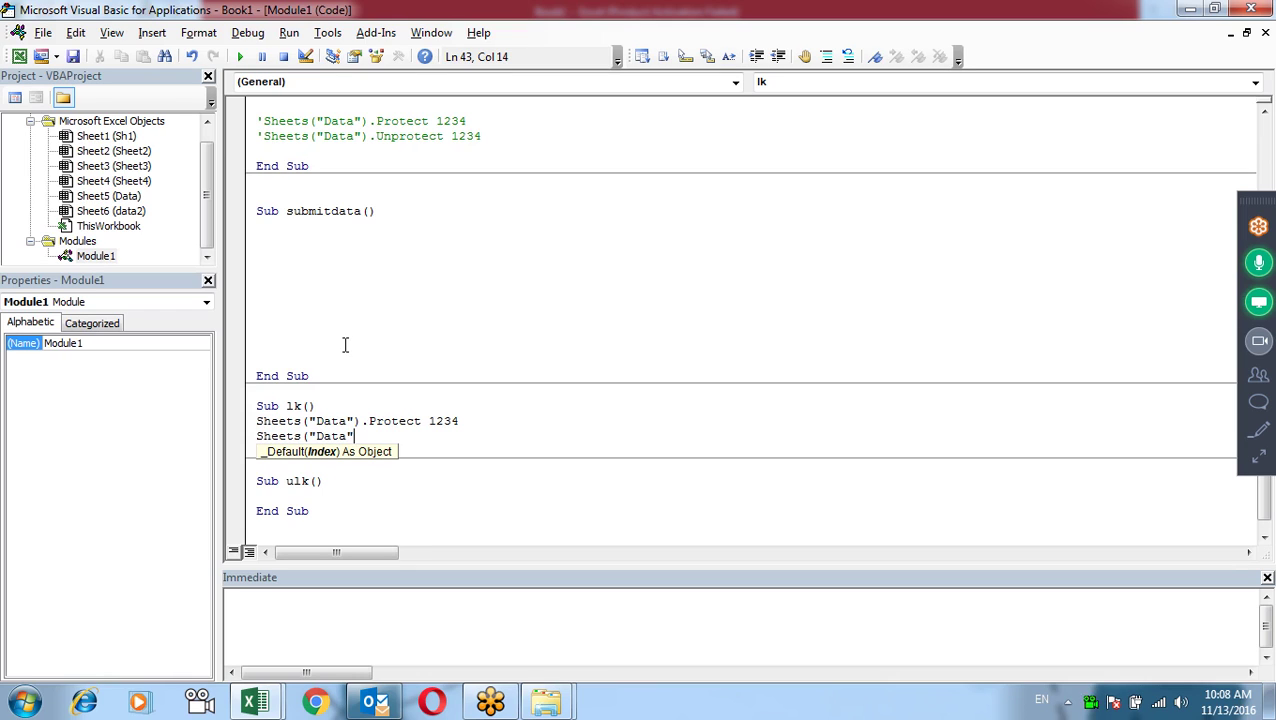
scroll(648, 355, "down", 1)
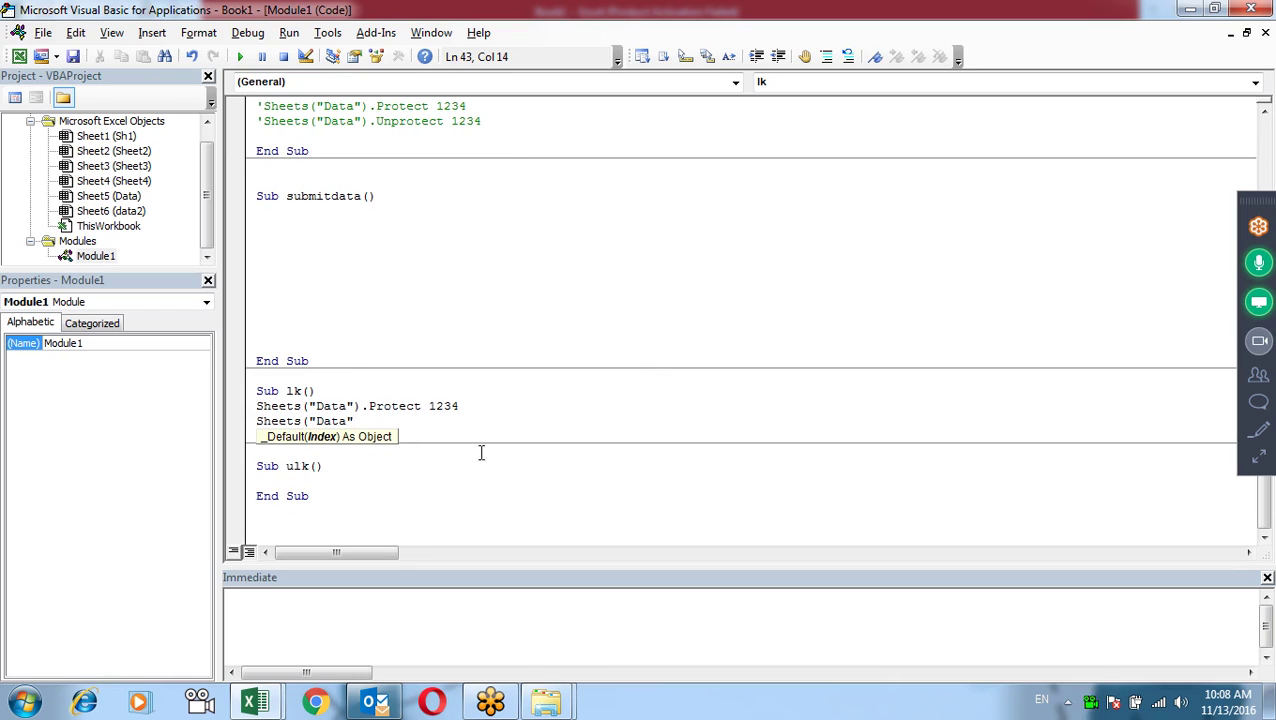
type(").")
key("Left")
key("Left")
key("Left")
type("2")
key("Right")
key("Right")
key("Right")
type("visible")
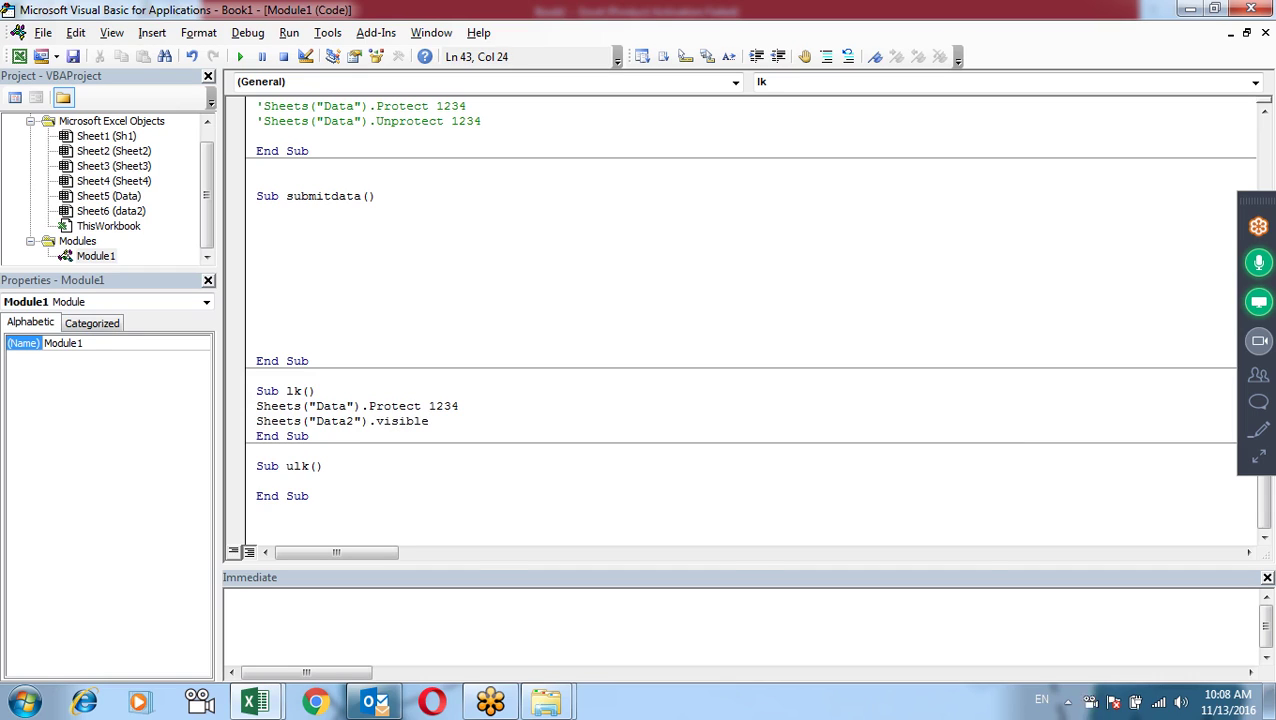
type(" xlveryhidden")
key("Down")
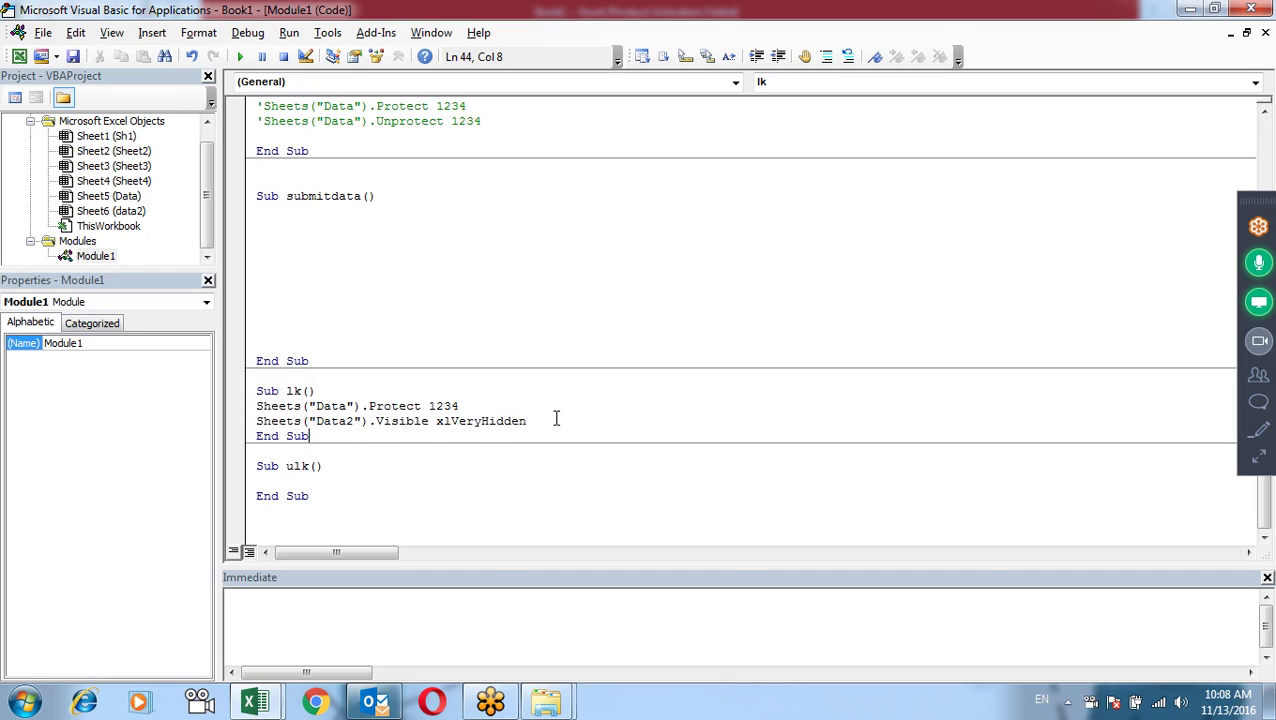
left_click_drag(556, 420, 242, 413)
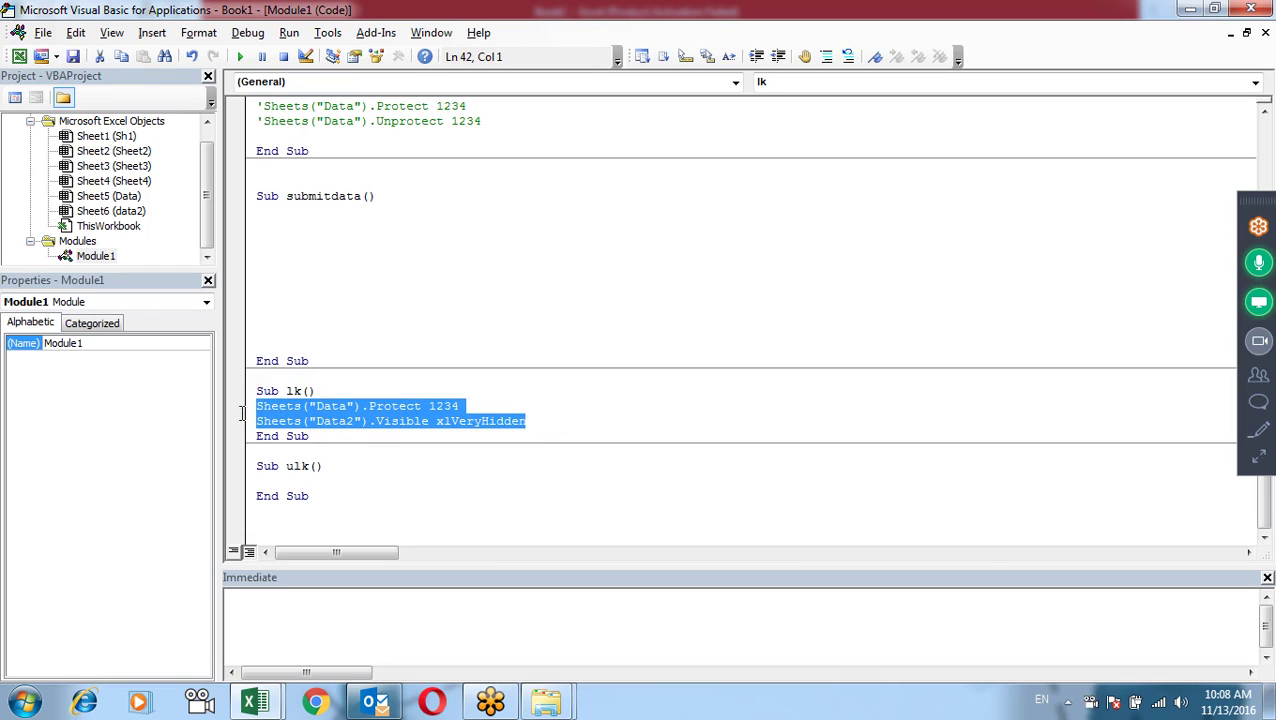
- Copy lk's lines into ulk, changing them to Unprotect and Sheets("Data2").Visible = True
key("ctrl+c")
left_click(311, 482)
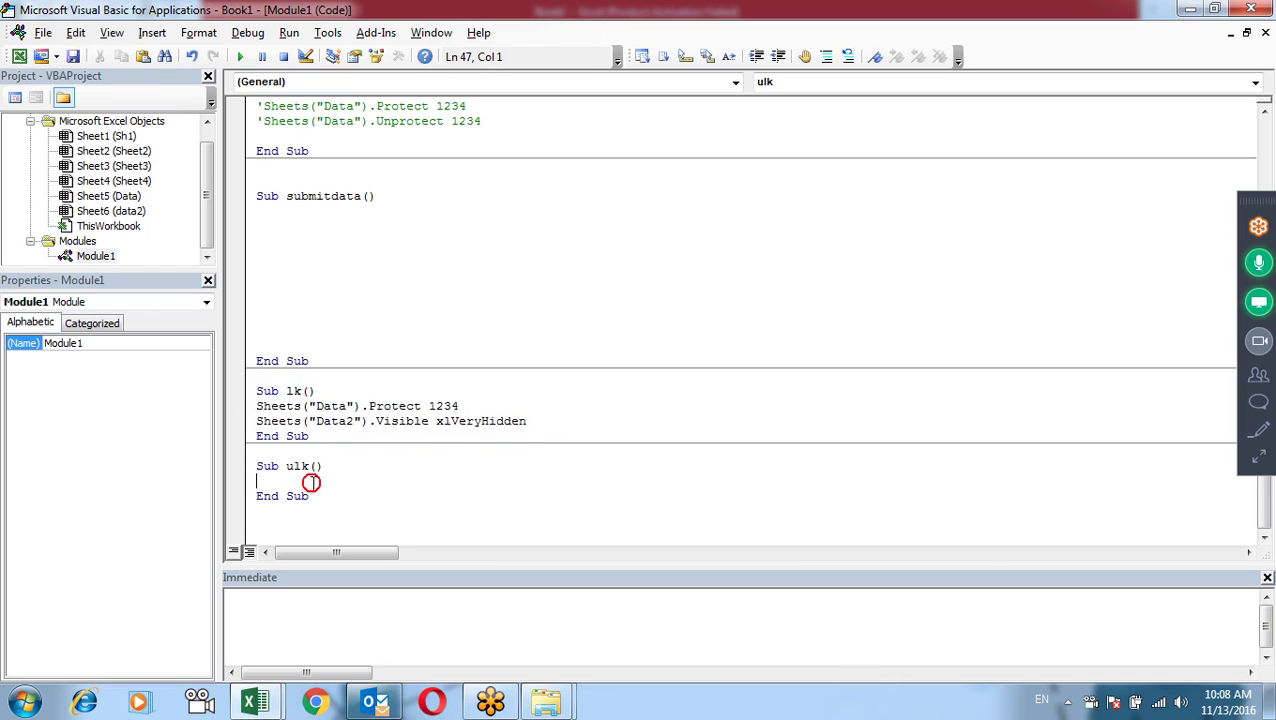
key("ctrl+v")
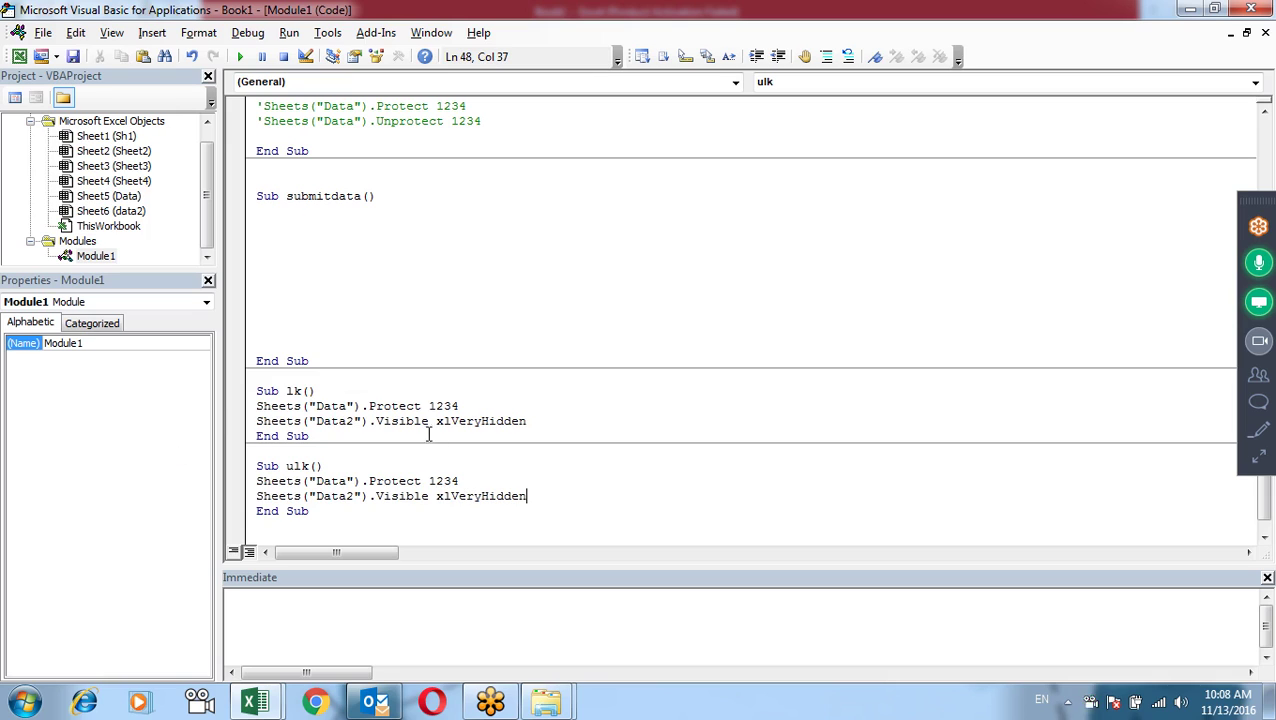
left_click(368, 477)
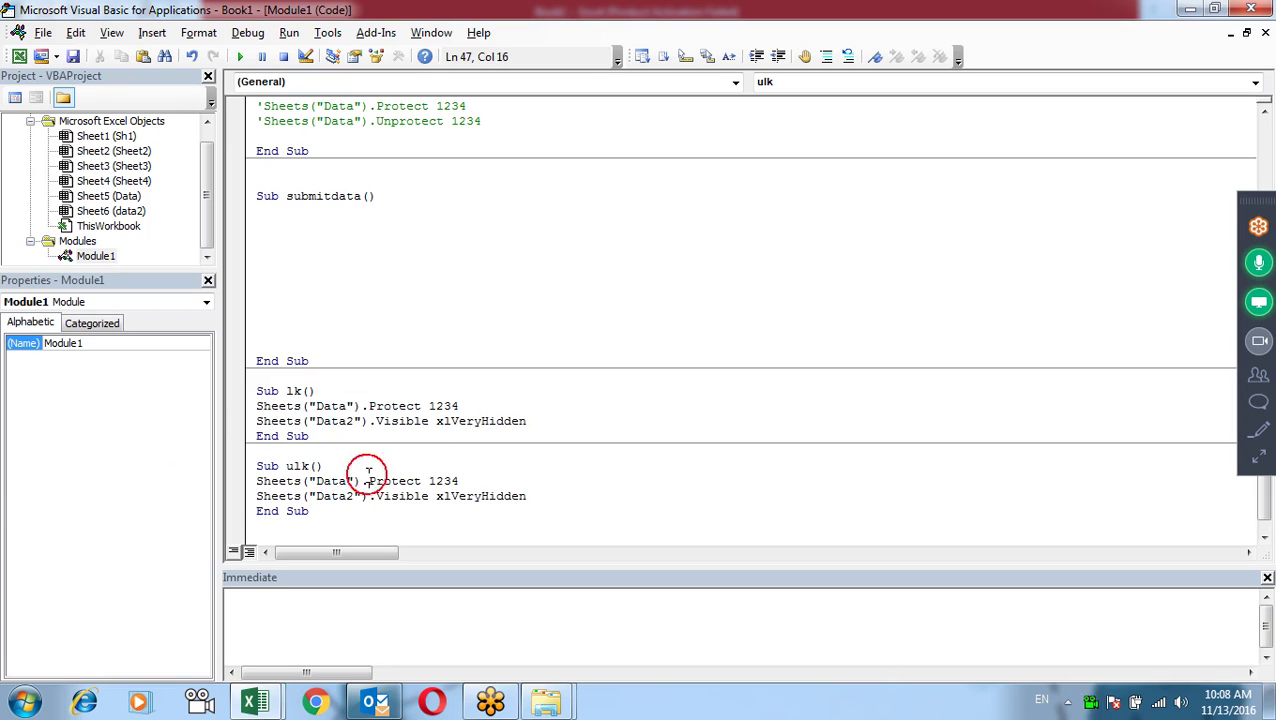
type("un")
key("Down")
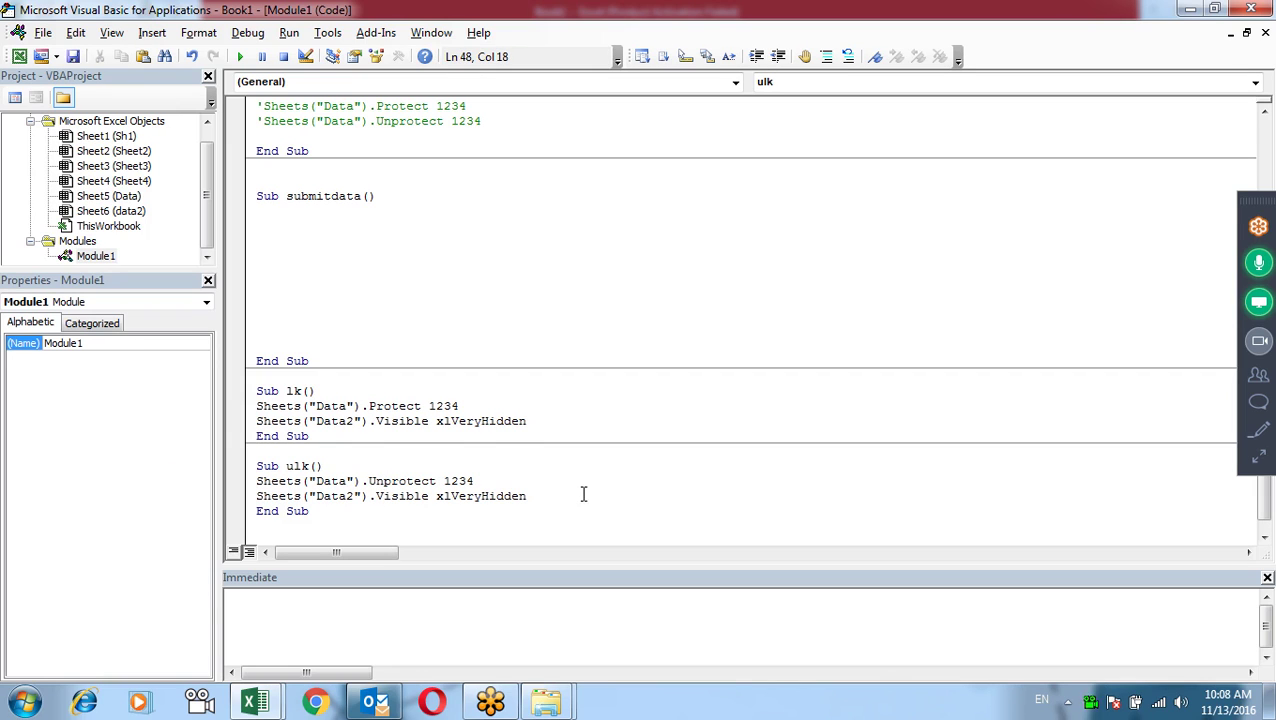
left_click_drag(540, 496, 434, 500)
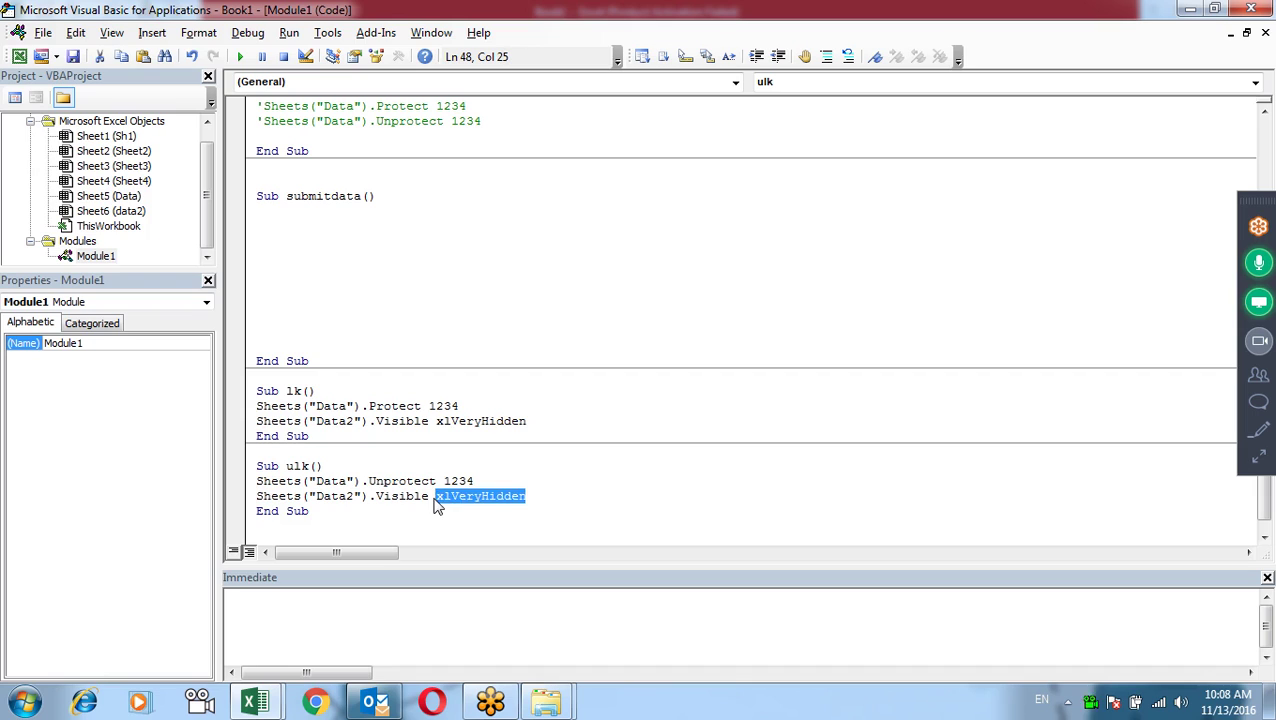
type("=true")
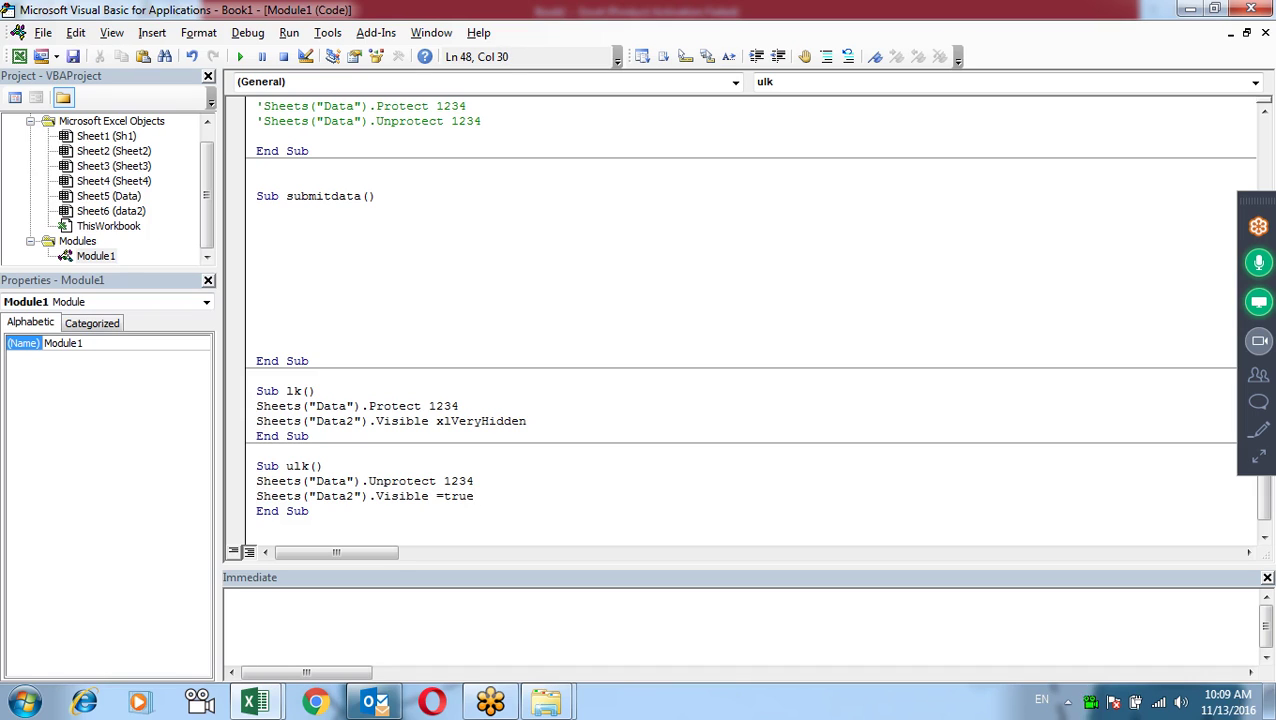
left_click(310, 511)
left_click(347, 406)
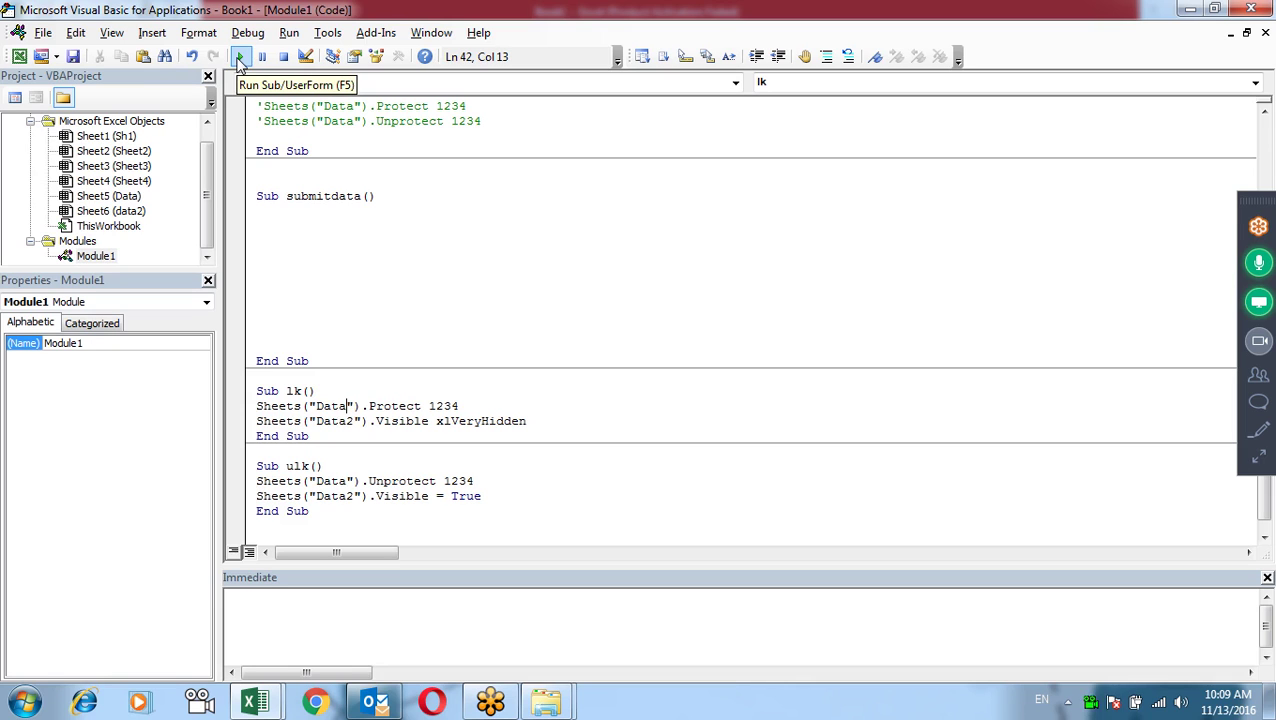
- Test-run lk, debug run-time error 1004, then reset the run and return to Excel
left_click(241, 60)
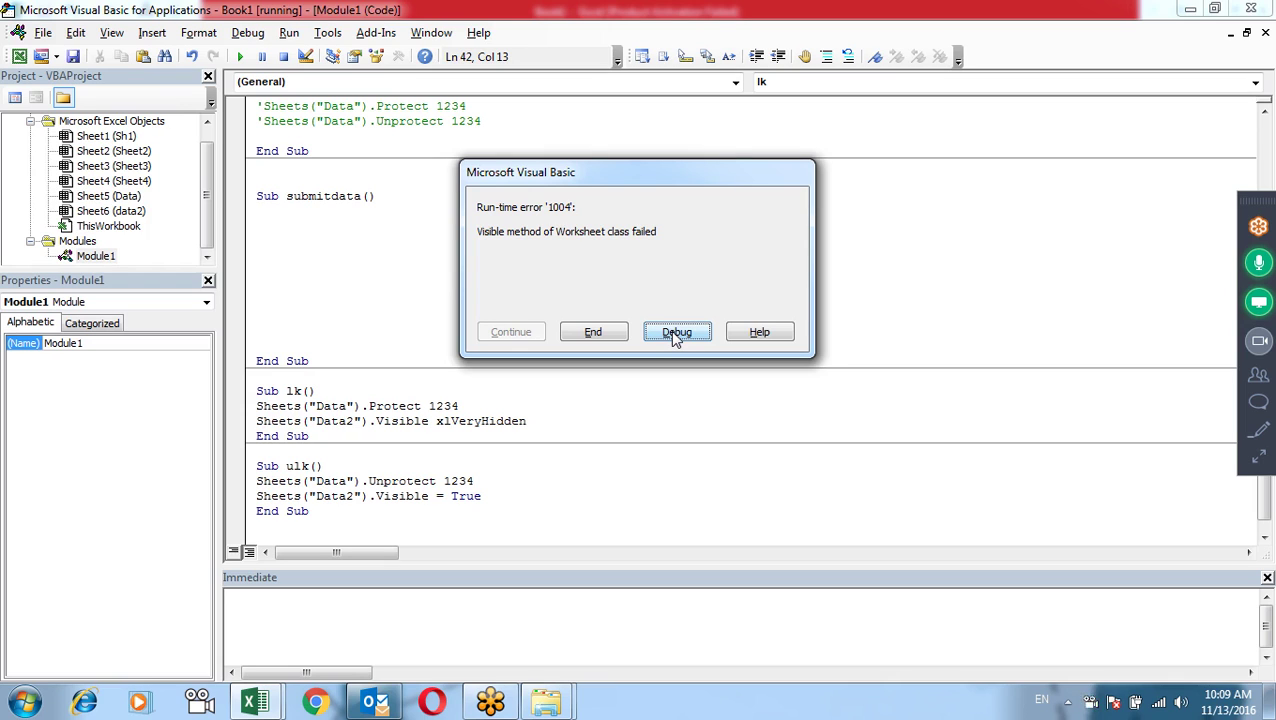
left_click(675, 333)
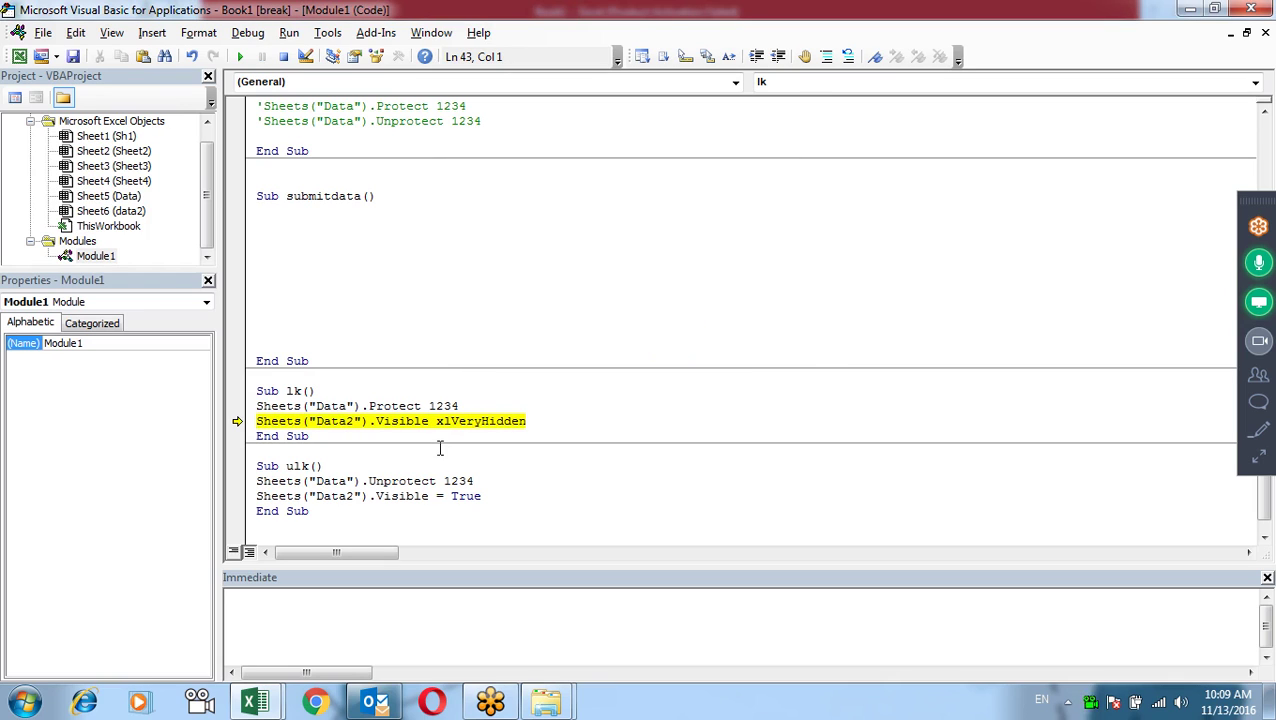
left_click(436, 422)
type("=")
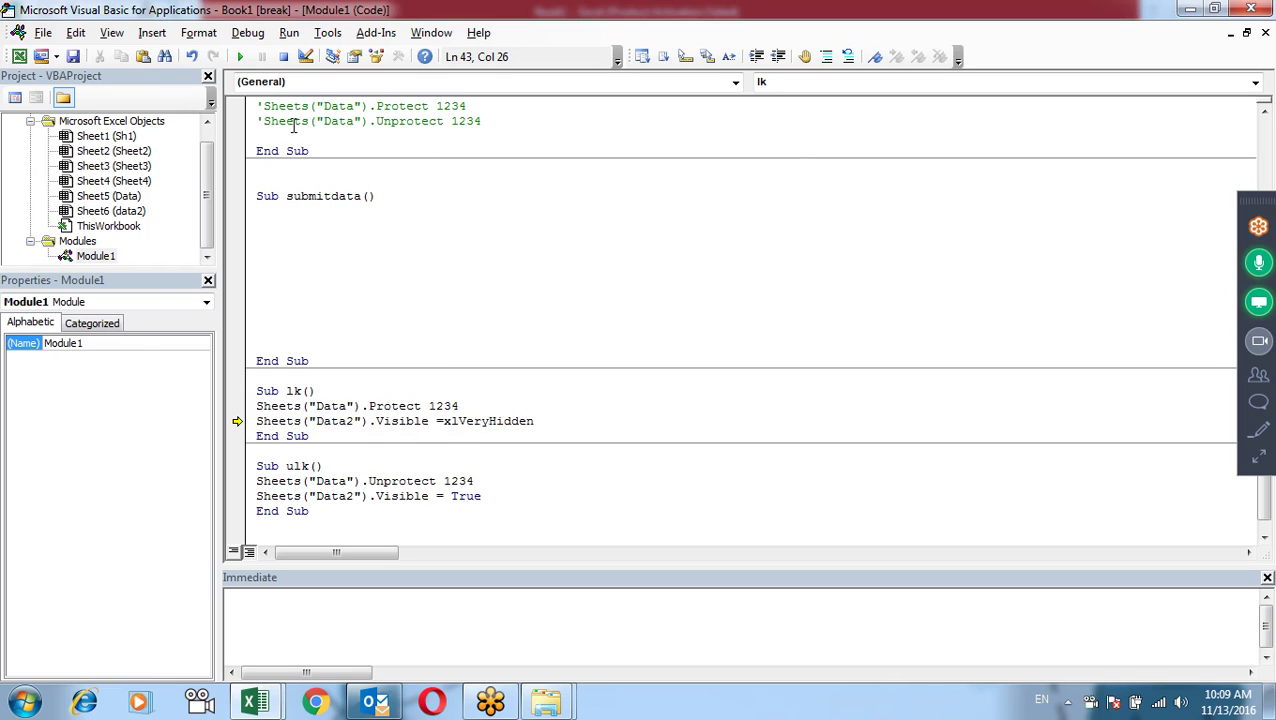
left_click(240, 56)
left_click(517, 497)
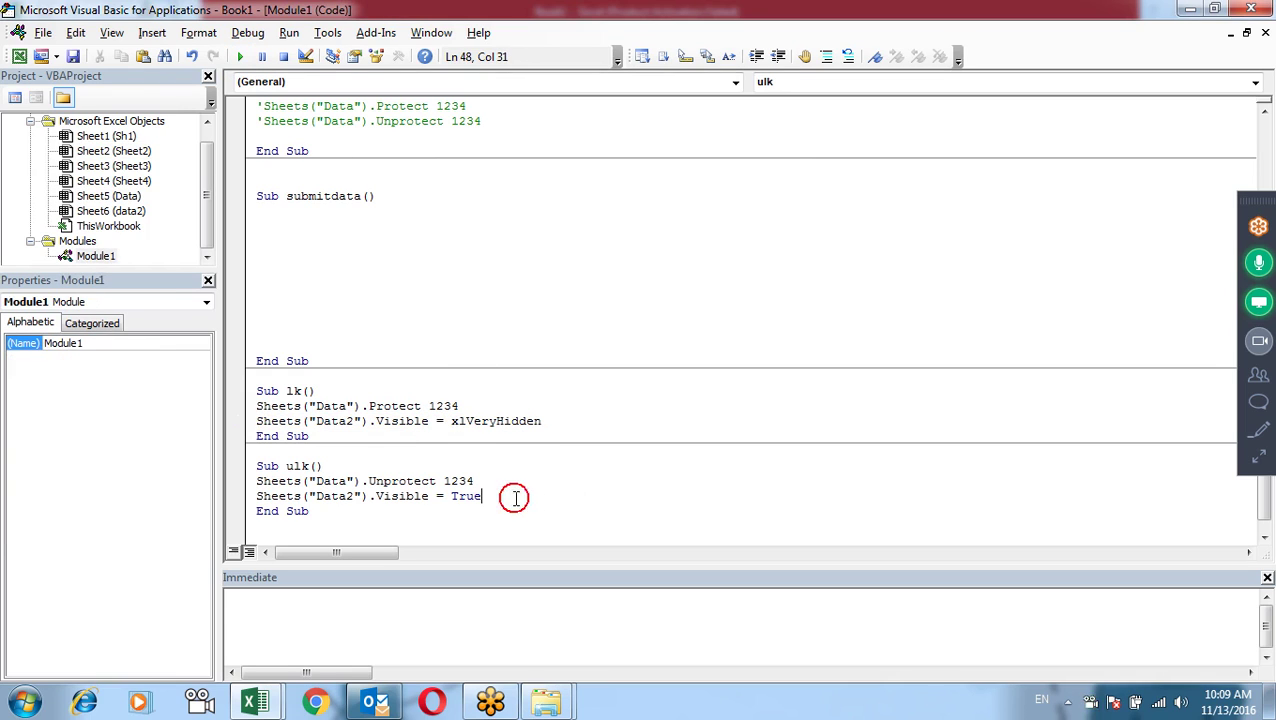
key("alt+Tab")
- Add Sheets("Data").Activate as the third line of lk
left_click(162, 648)
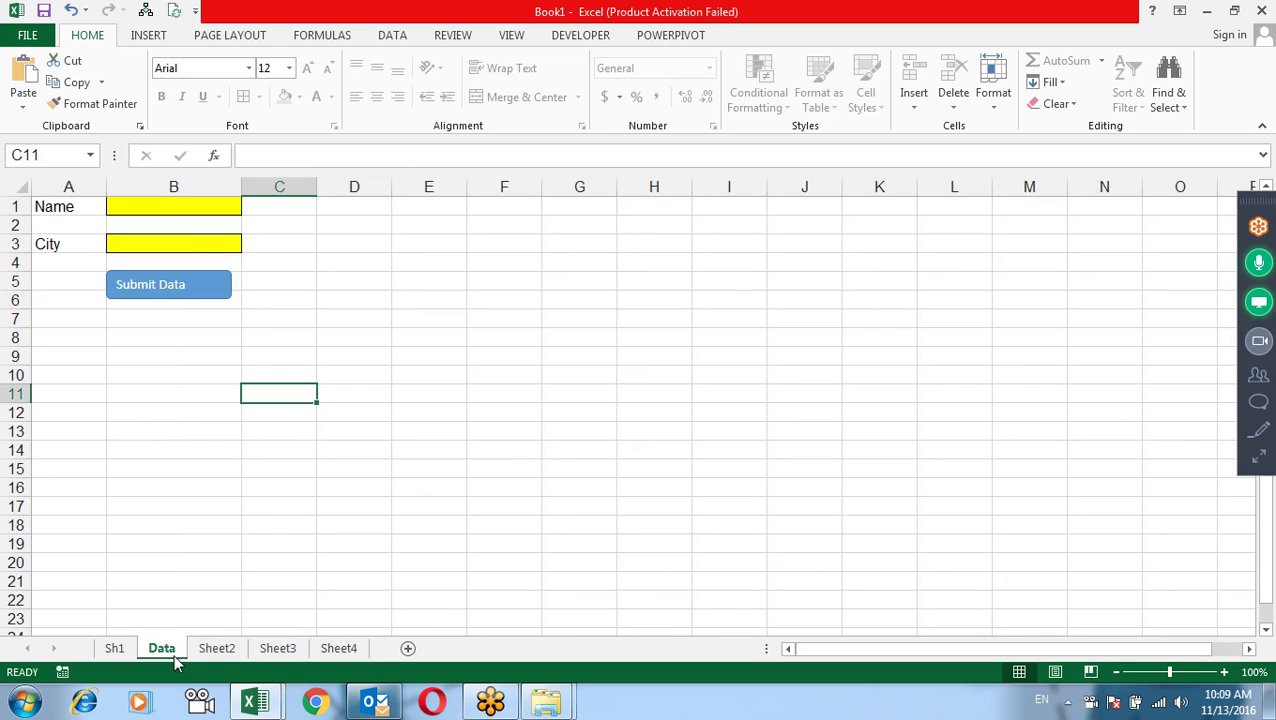
key("alt+F11")
scroll(421, 404, "down", 1)
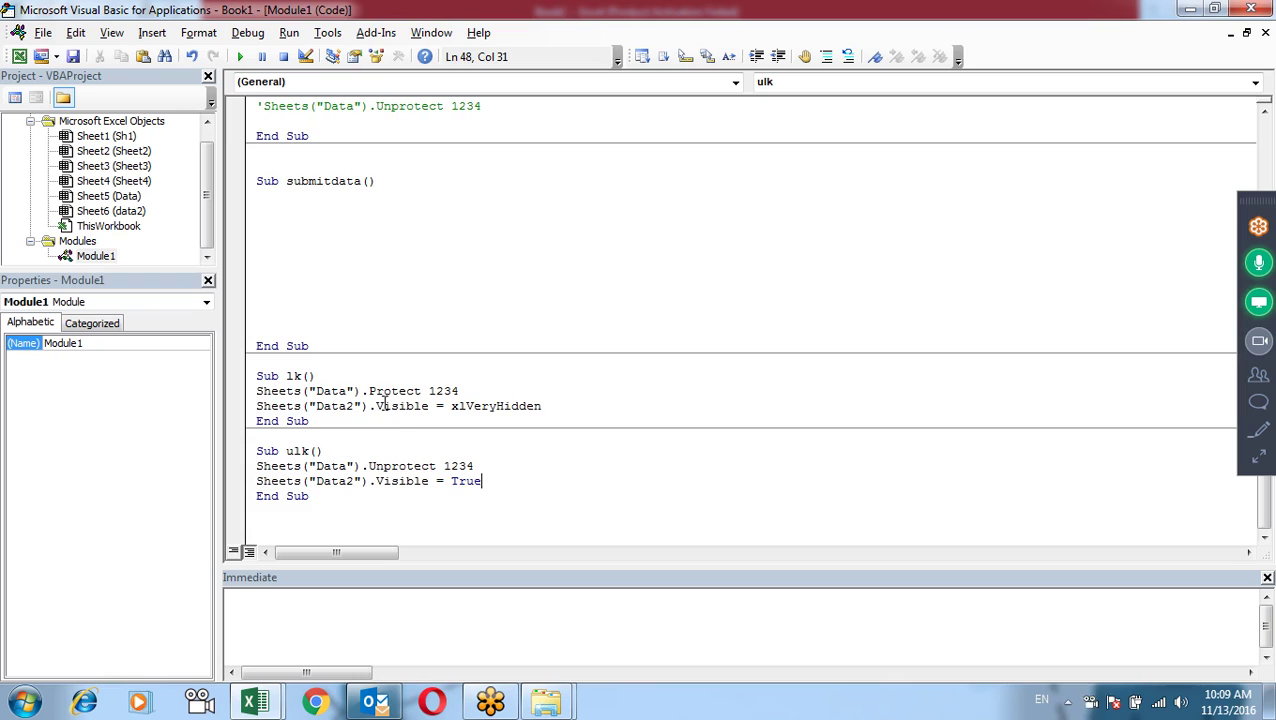
left_click_drag(359, 392, 256, 390)
key("ctrl+c")
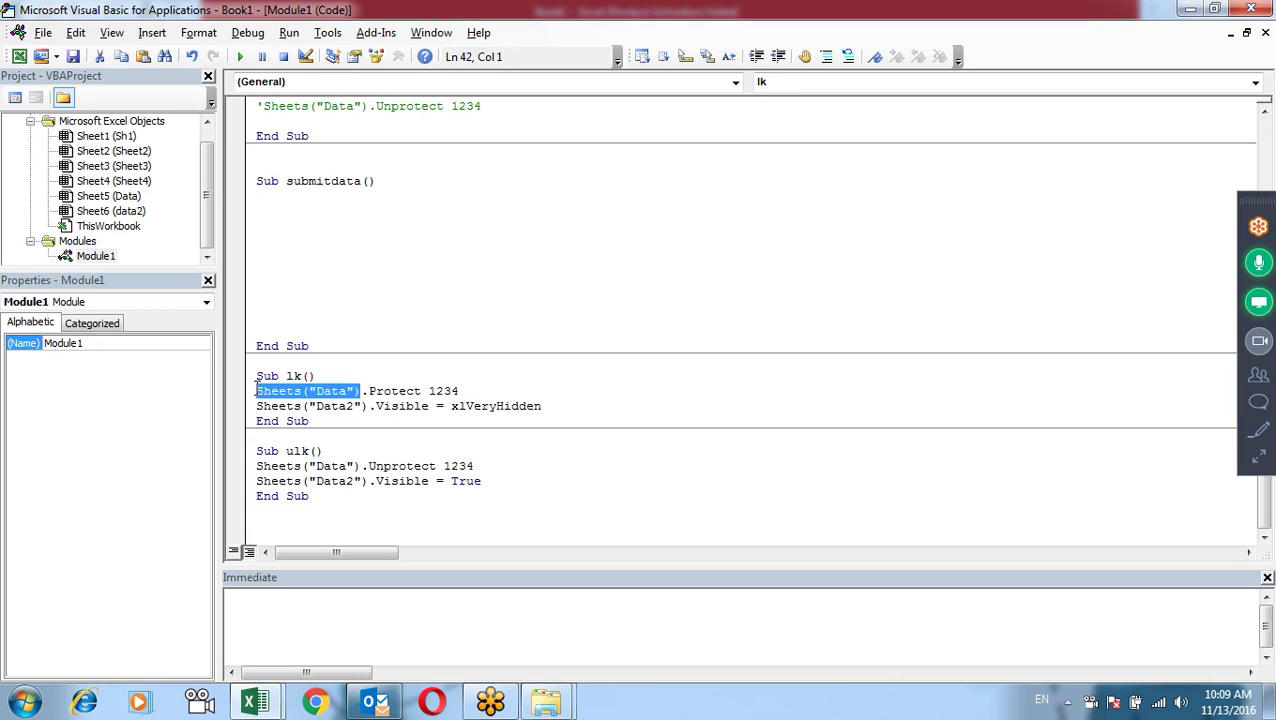
left_click(552, 405)
key("Return")
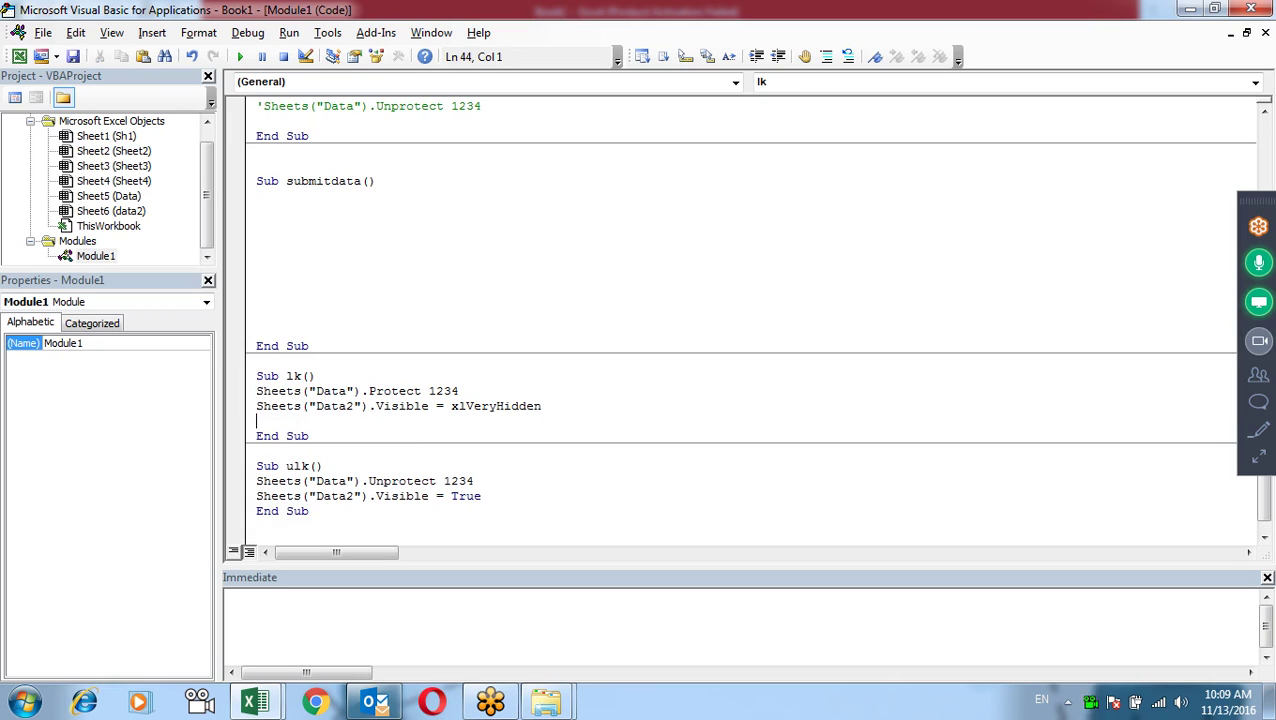
key("ctrl+v")
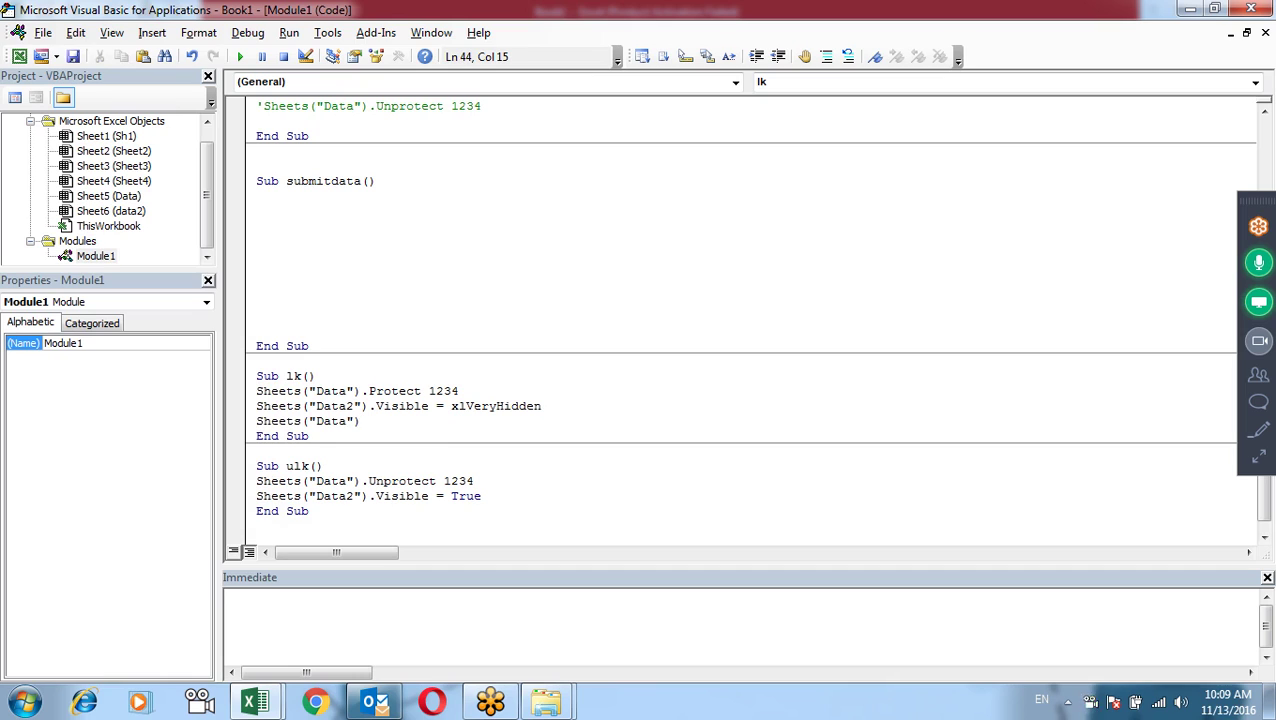
type(".activate")
left_click(310, 436)
- Run lk with F5 and confirm in Excel that the Data sheet is locked
left_click(430, 421)
key("F5")
key("alt+F11")
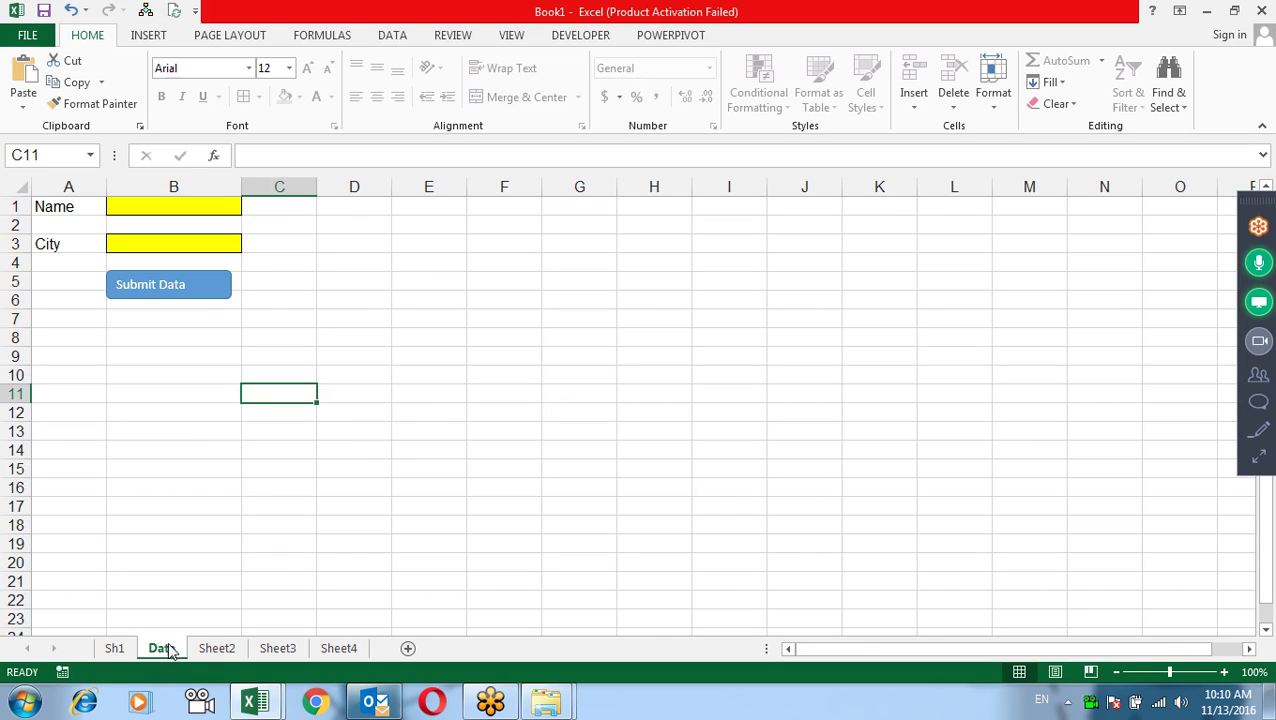
double_click(185, 489)
key("Escape")
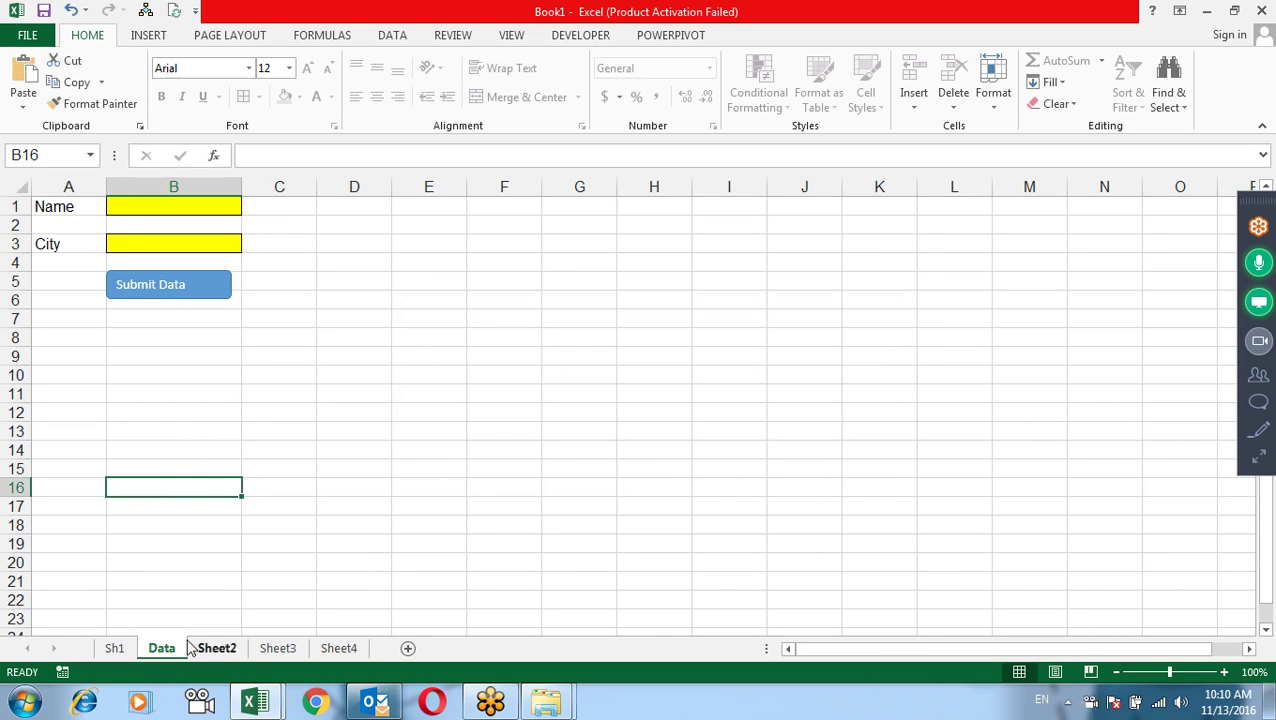
right_click(172, 648)
left_click(266, 521)
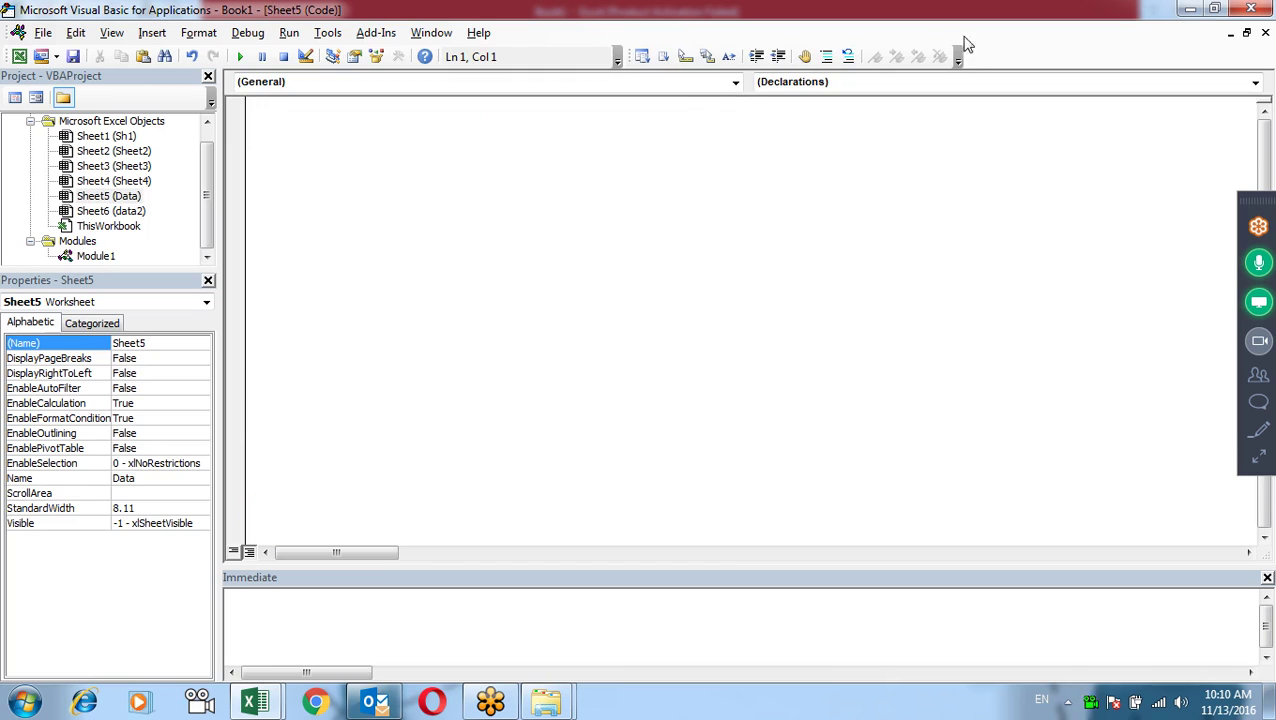
double_click(96, 256)
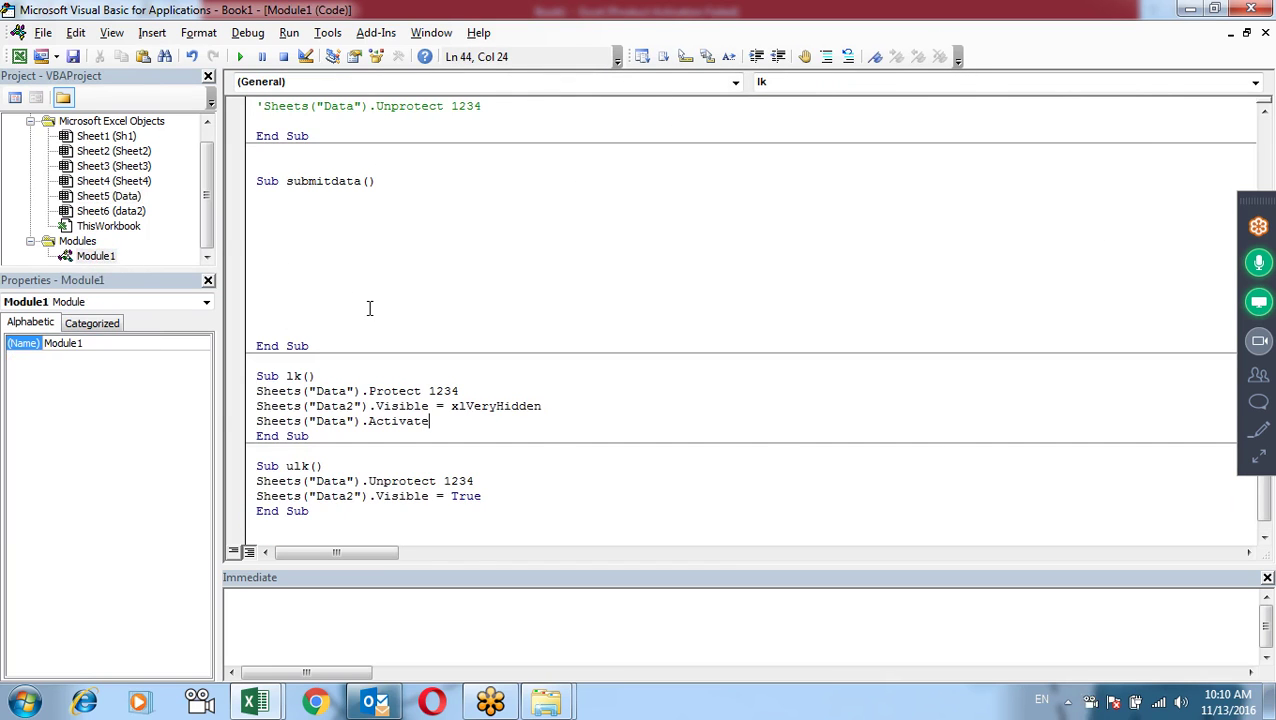
key("alt+F11")
- Unprotect the Data sheet by entering its sheet password
right_click(165, 650)
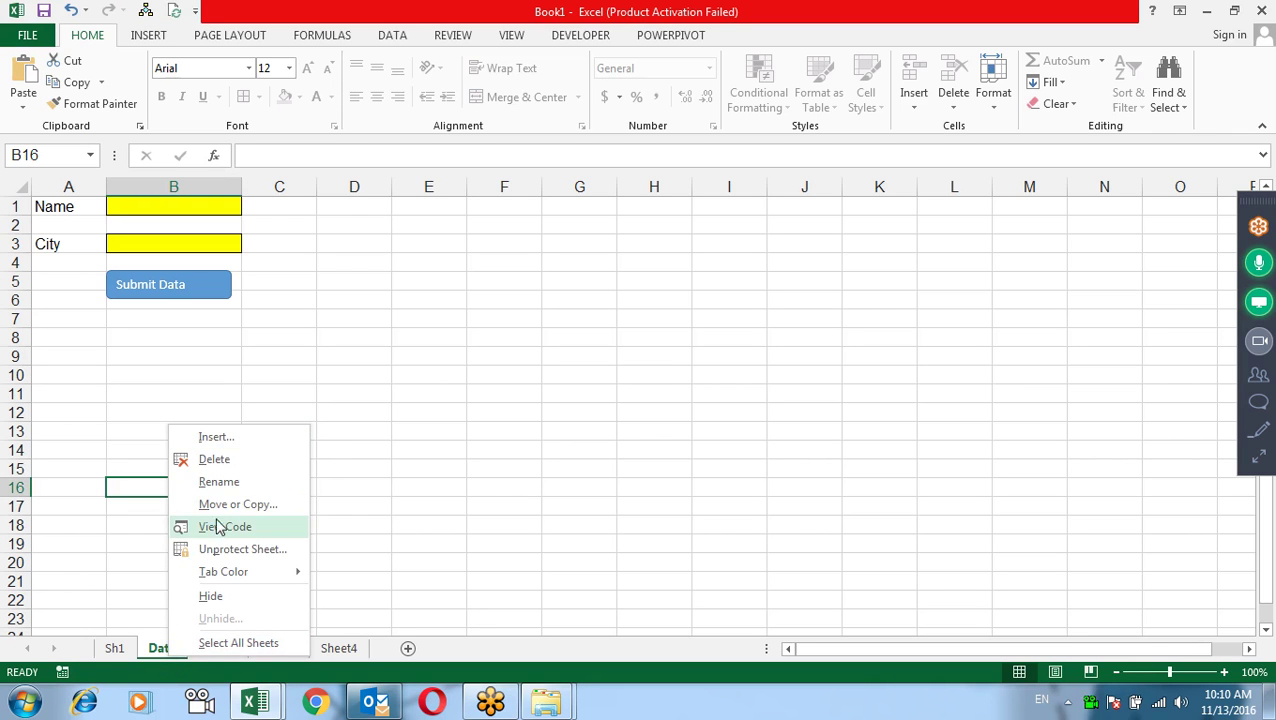
left_click(228, 548)
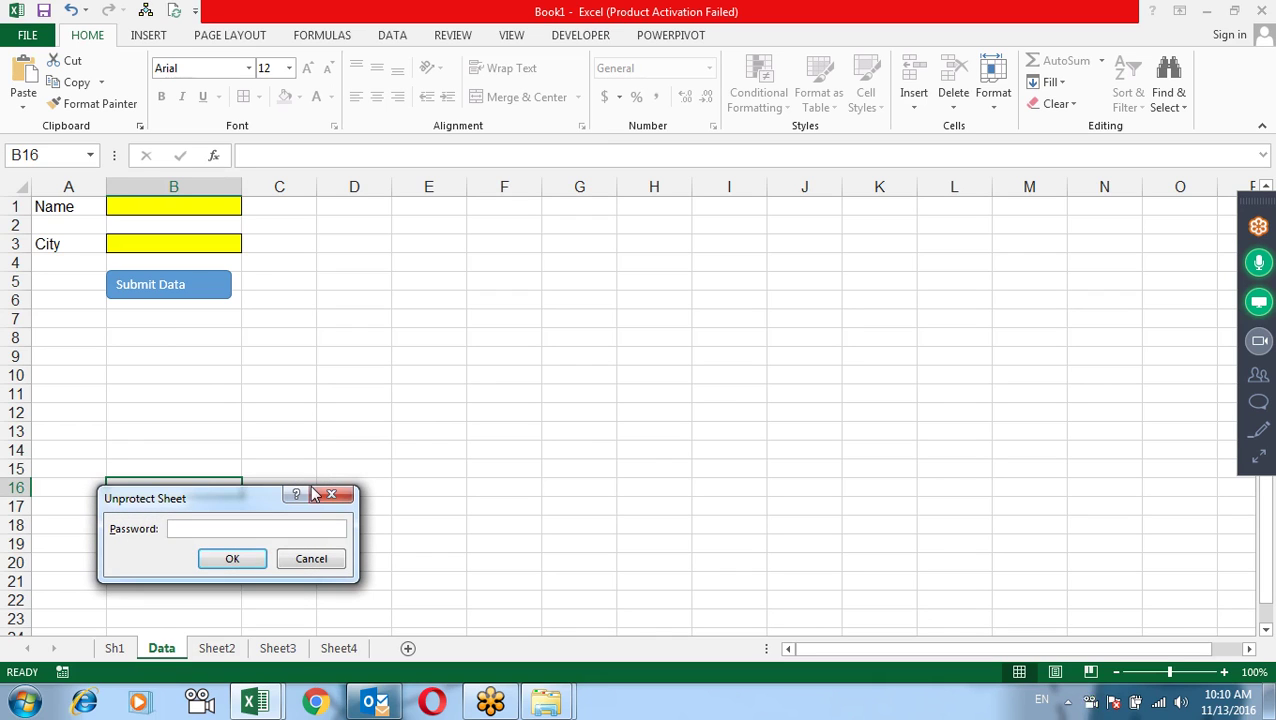
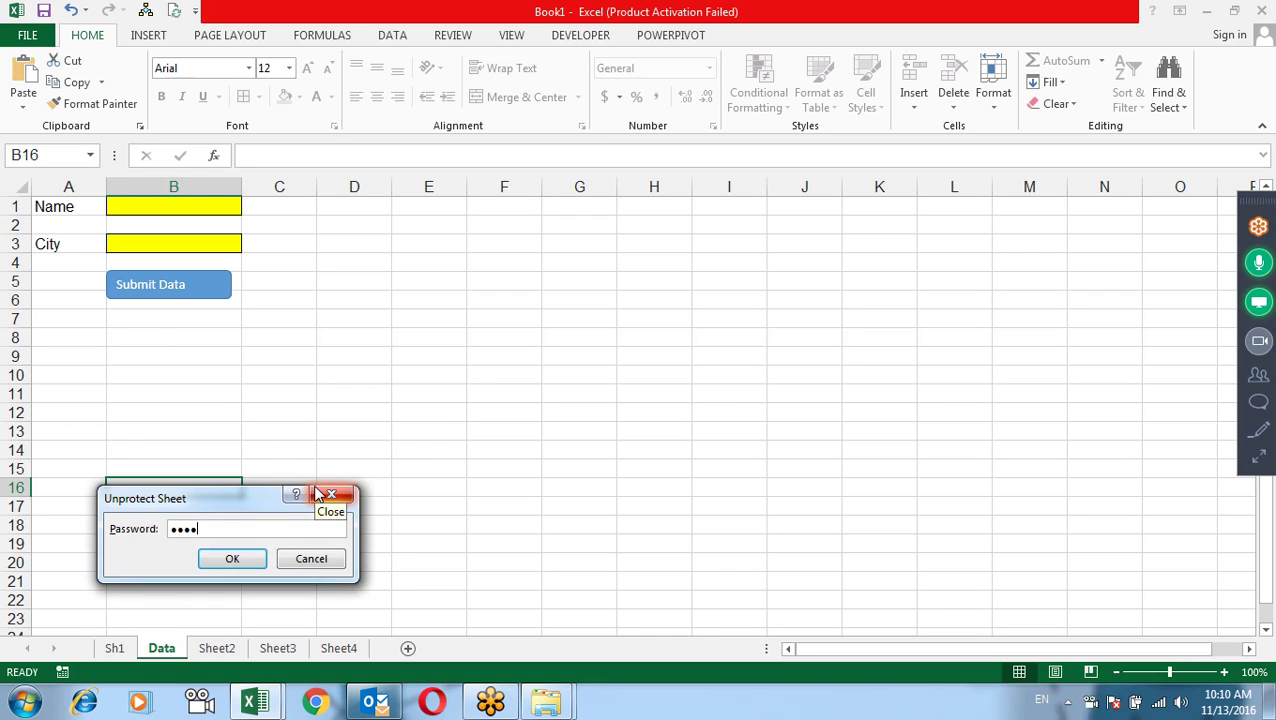
key("Return")
right_click(158, 638)
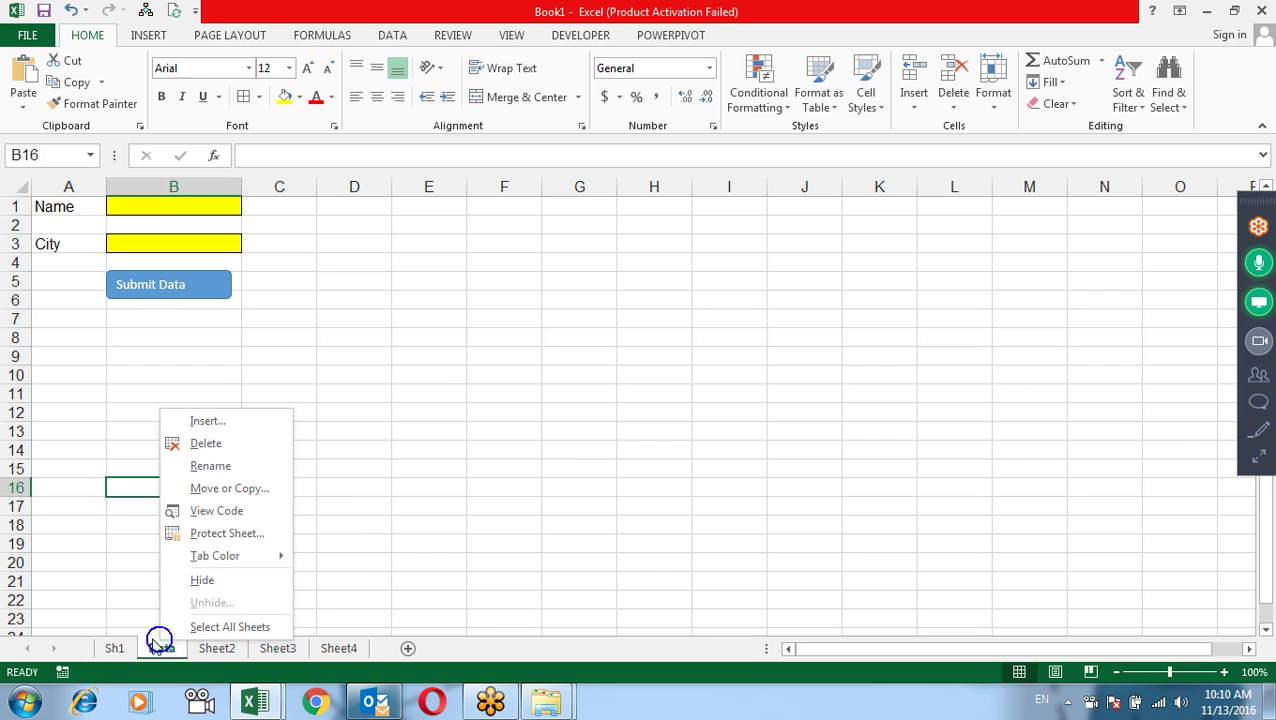
left_click(589, 246)
- Clear the Locked protection setting on input cells B1 and B3
left_click(211, 201)
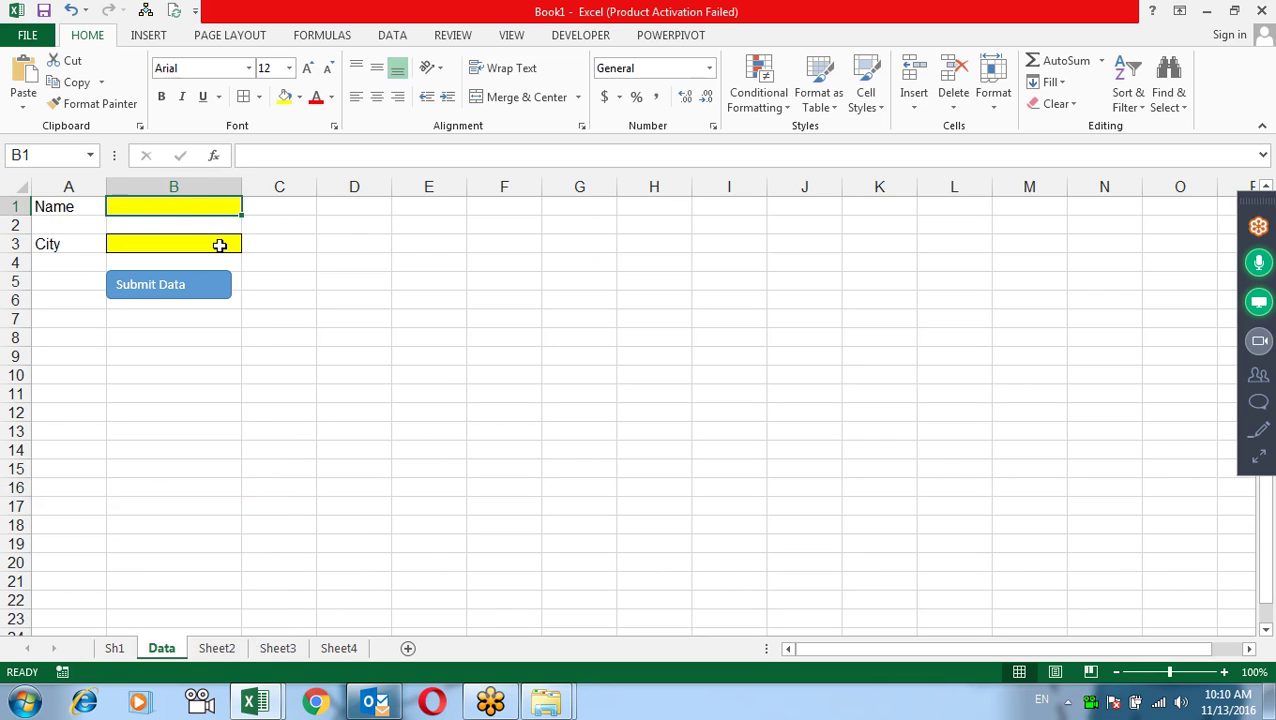
left_click(219, 245, "ctrl")
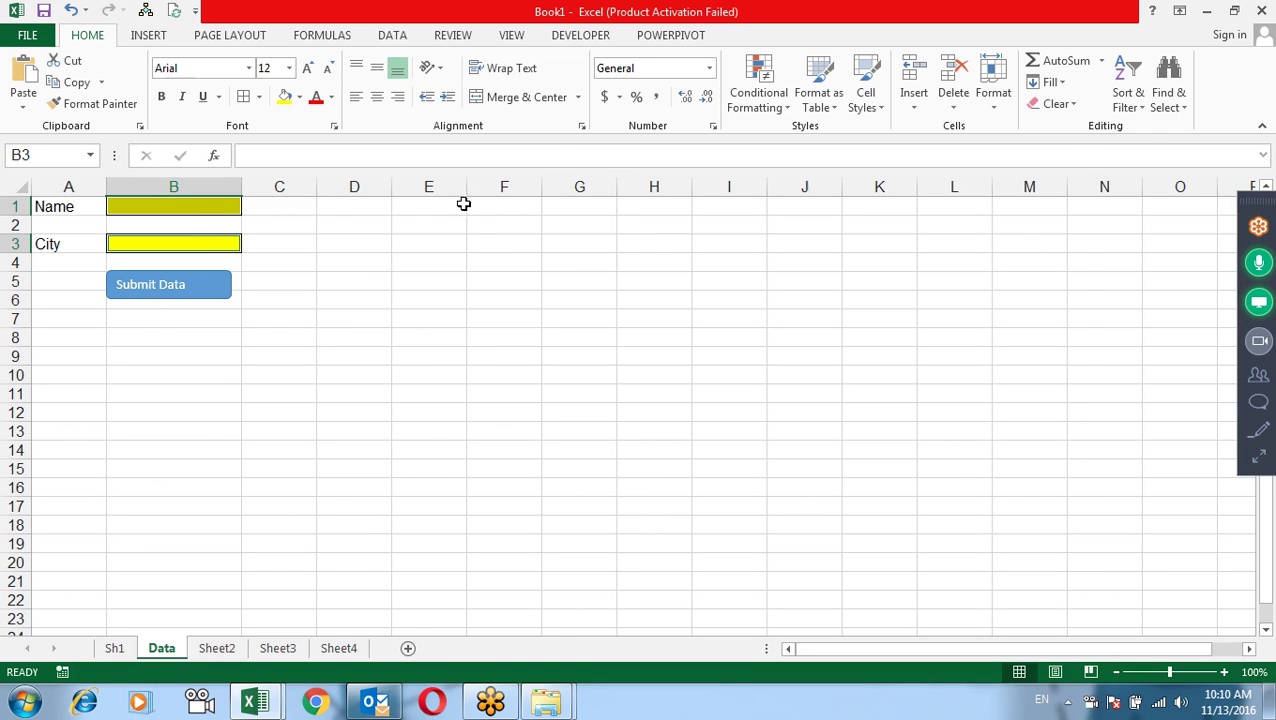
key("ctrl+1")
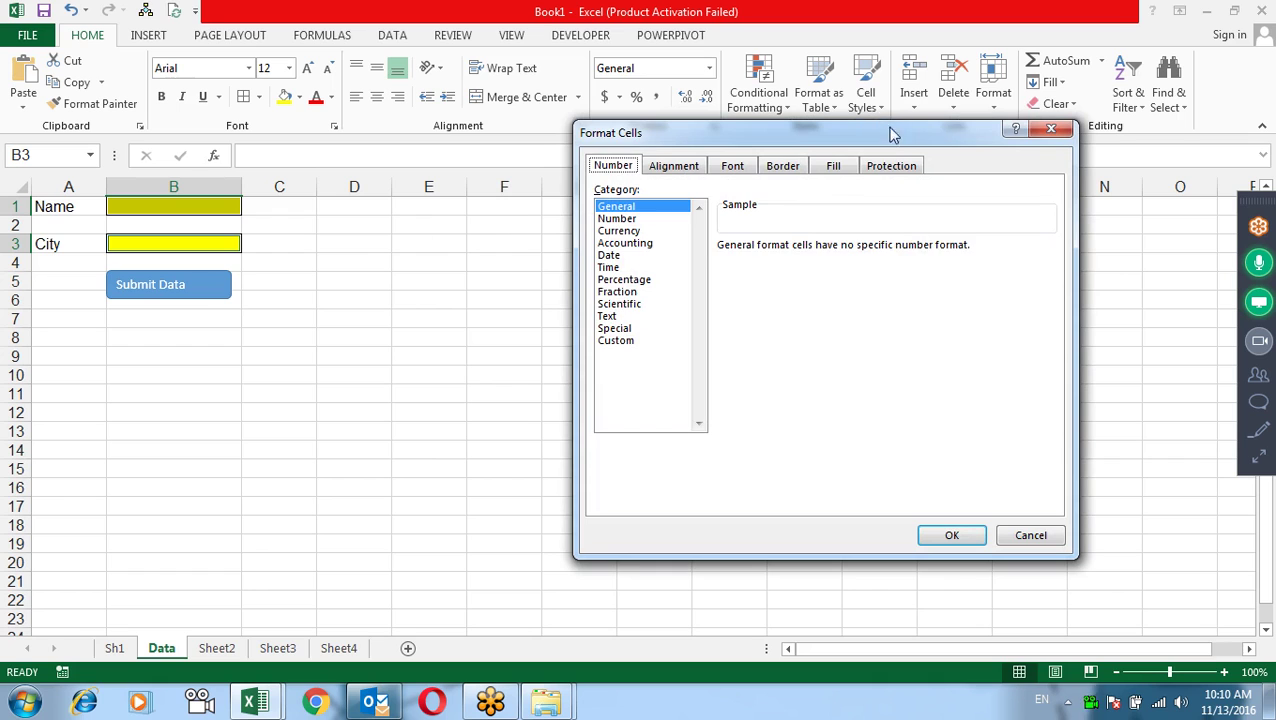
left_click(891, 165)
left_click(615, 190)
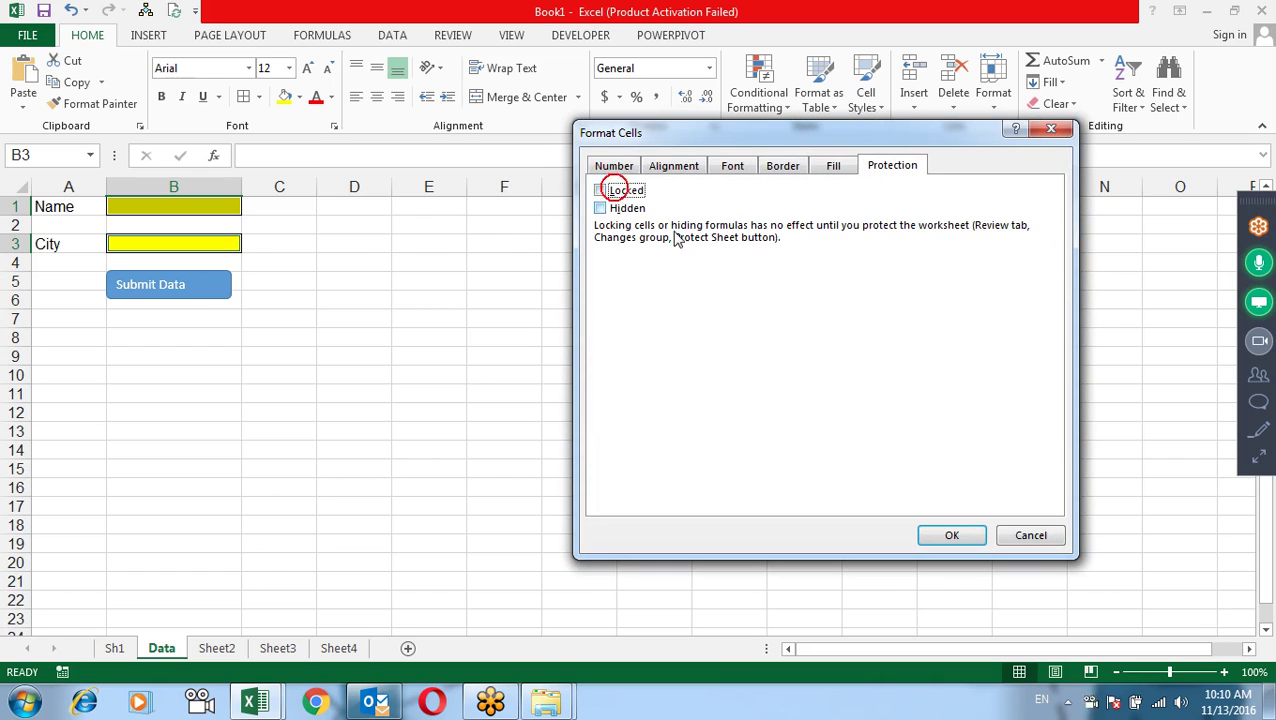
left_click(951, 537)
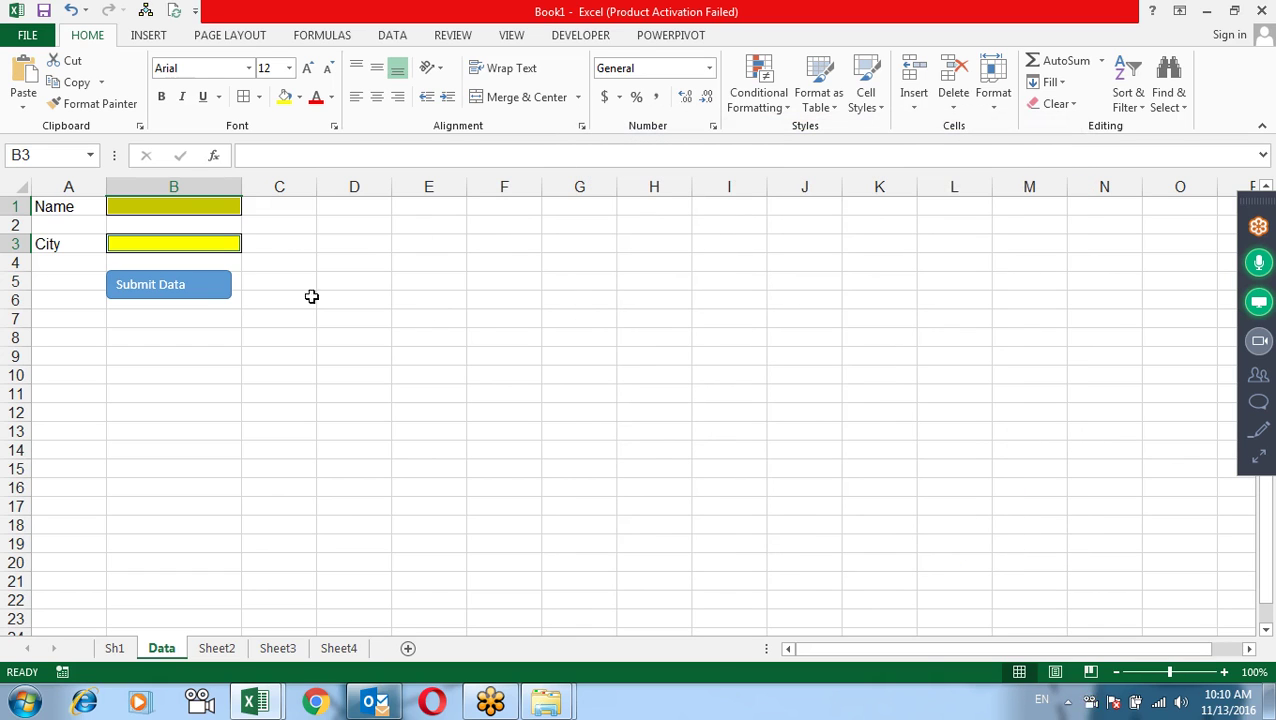
left_click(426, 319)
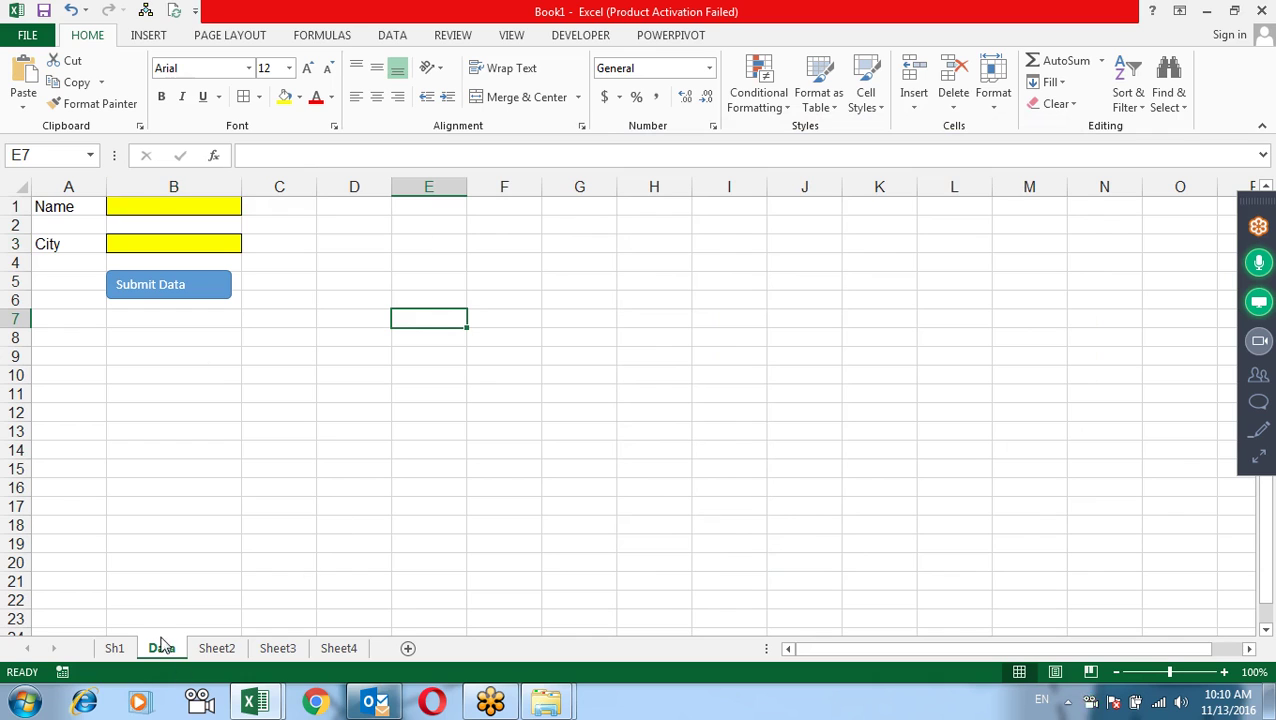
- Run the lk macro to re-protect the Data sheet
key("alt+Tab")
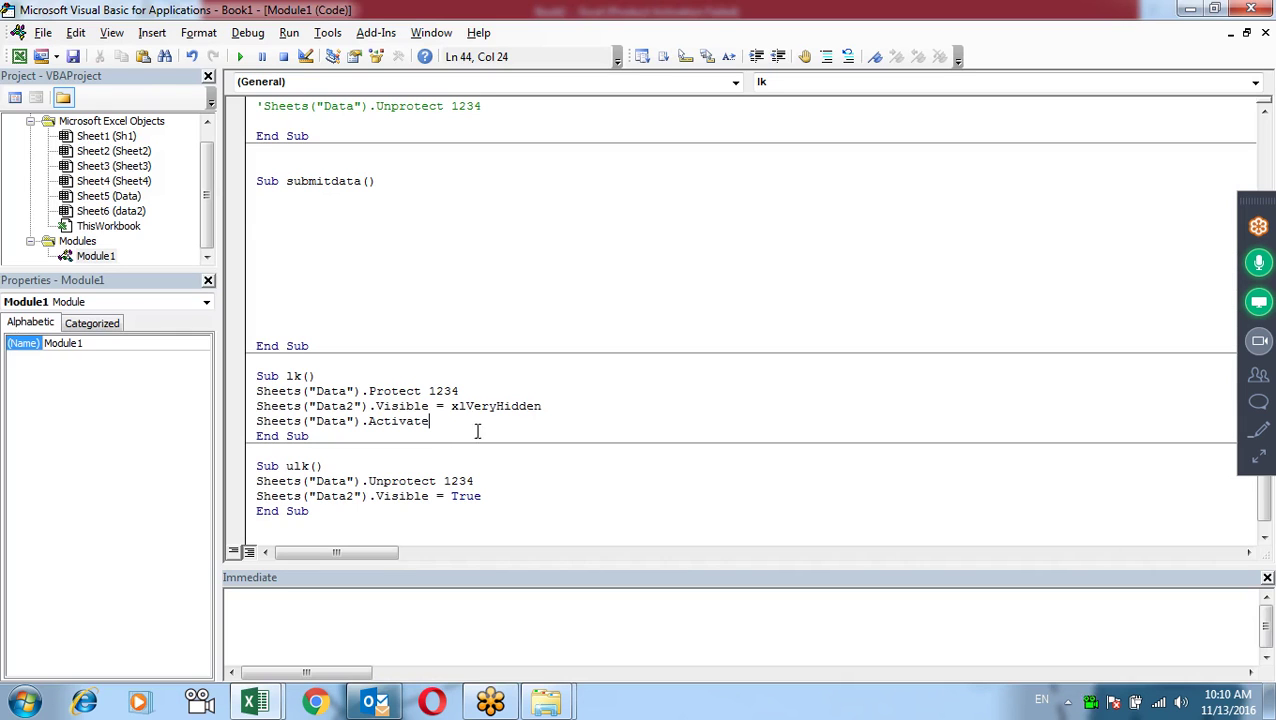
left_click(472, 406)
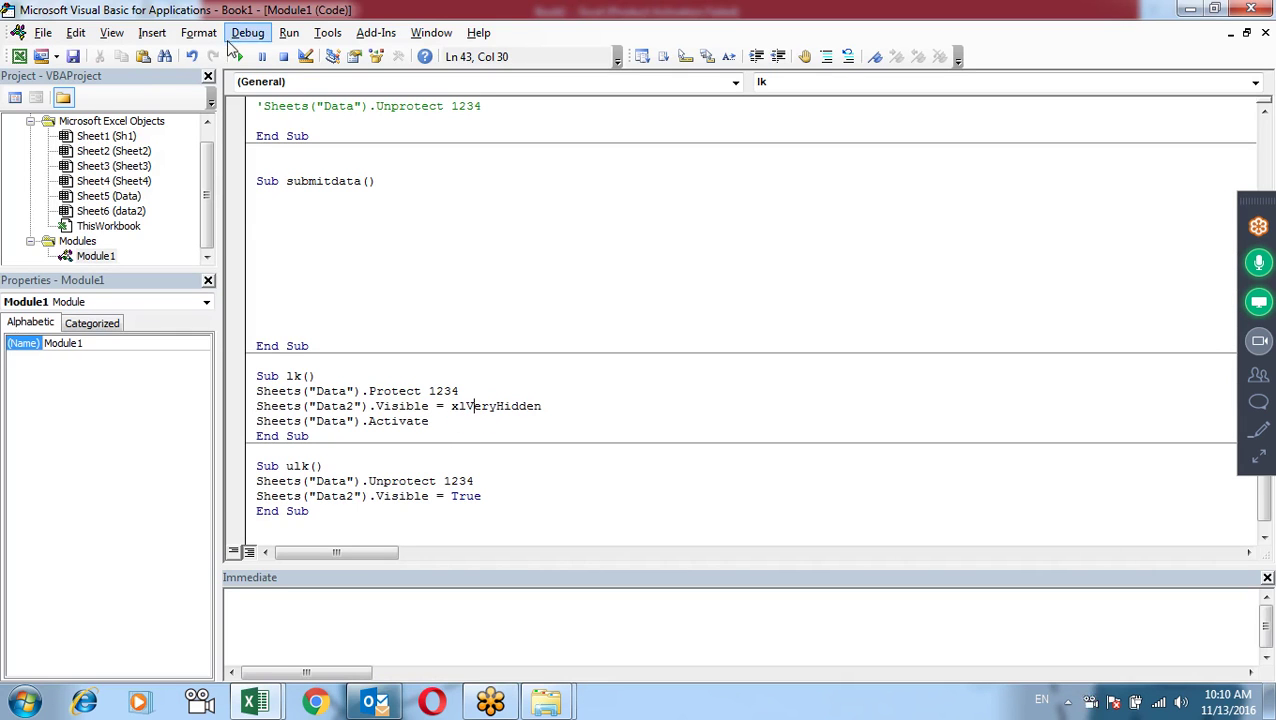
left_click(237, 56)
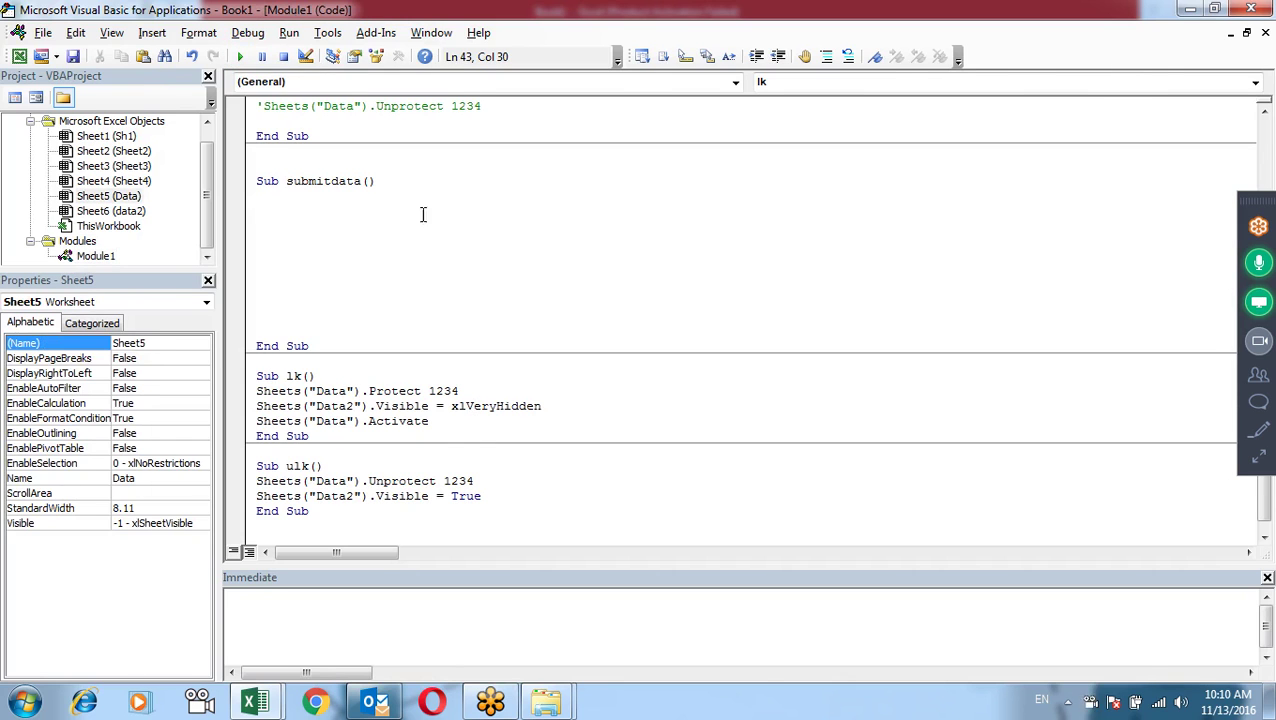
- Confirm the locked Data sheet rejects a cell edit, then return to submitdata
key("alt+Tab")
double_click(160, 372)
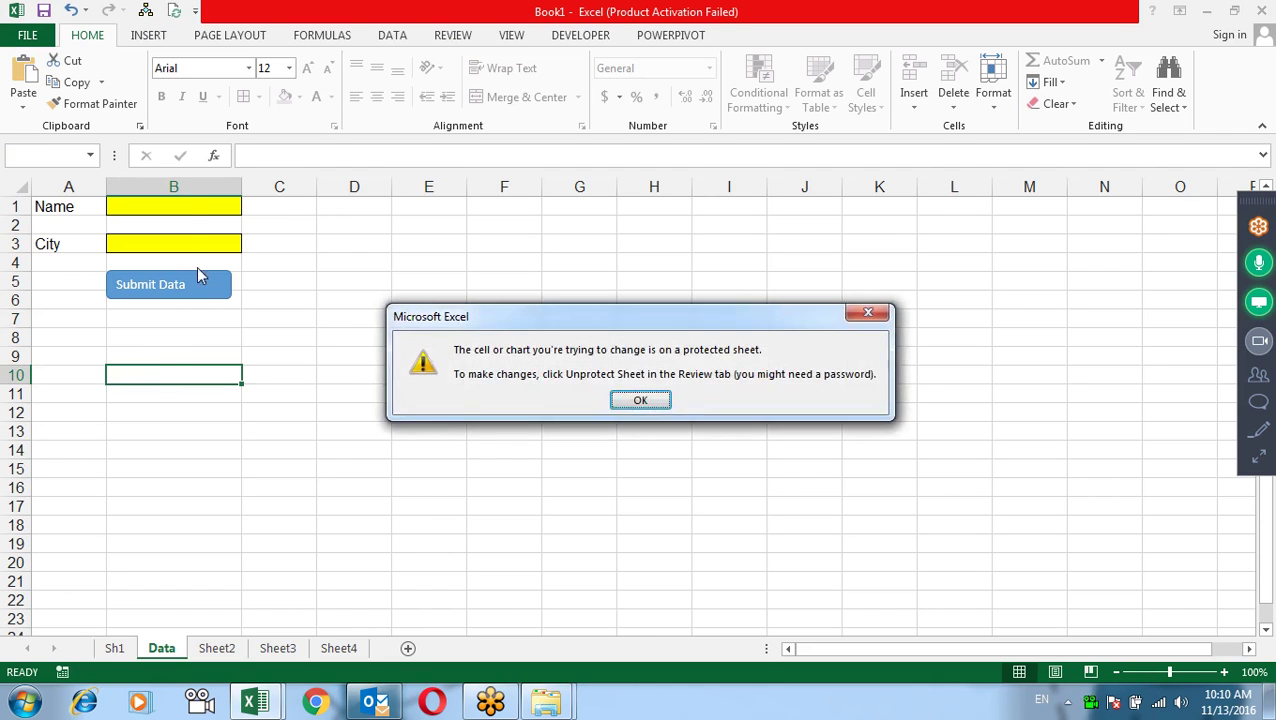
key("Return")
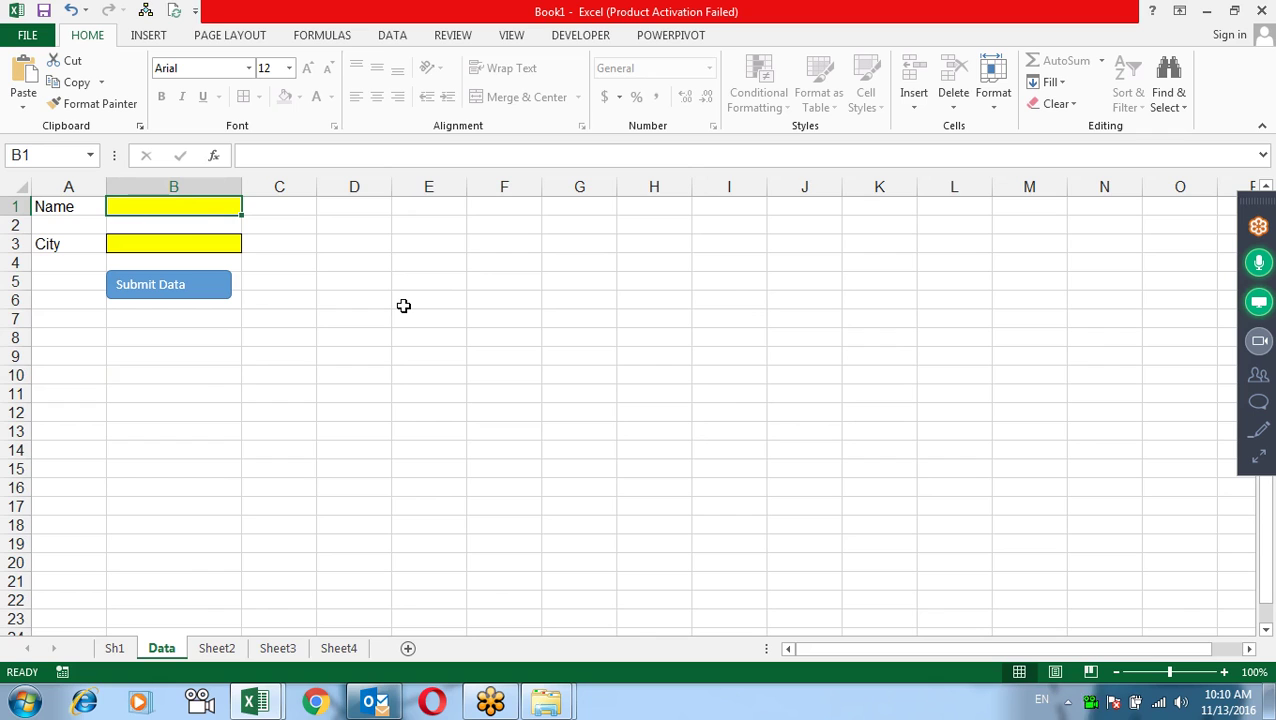
key("alt+Tab")
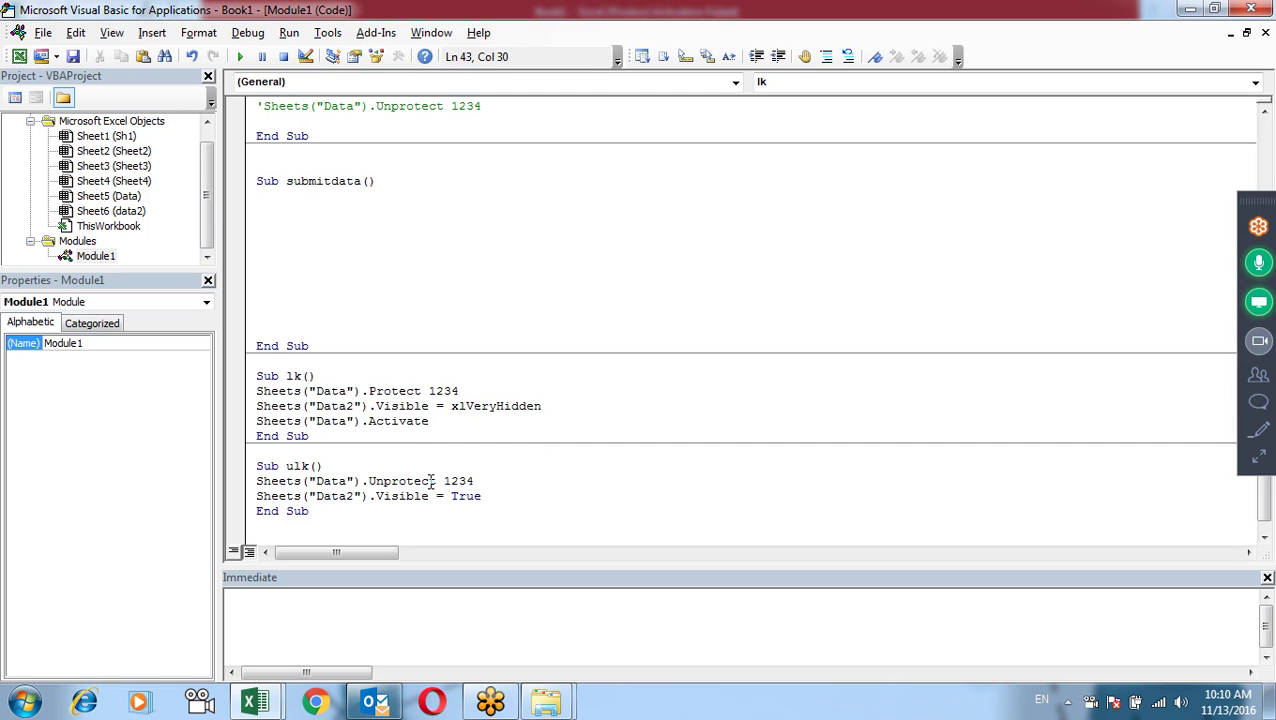
scroll(345, 288, "up", 3)
scroll(373, 355, "down", 1)
left_click(336, 288)
scroll(351, 303, "down", 1)
- Make a ulk call the first line under Sub submitdata()
left_click(351, 303)
type("ulk")
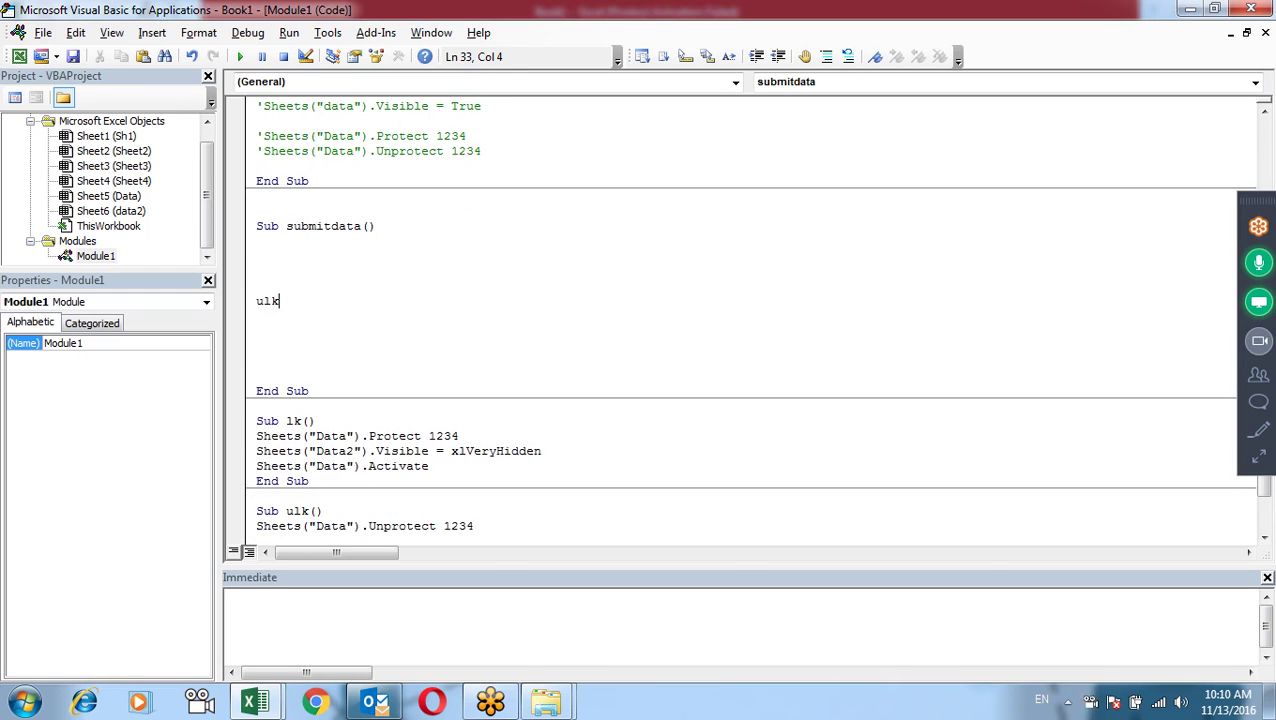
left_click_drag(285, 305, 250, 303)
key("Delete")
left_click(288, 253)
key("Up")
type("ulk")
key("Return")
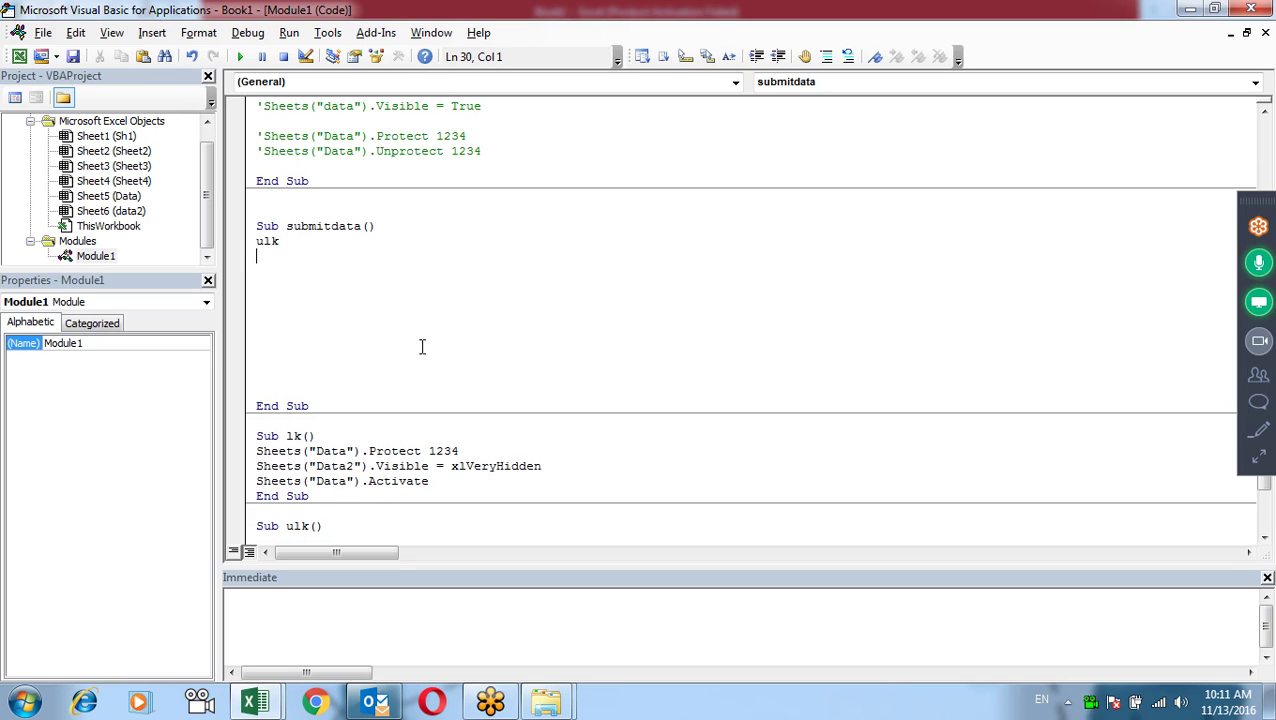
- Add Sheets("Data2").Activate on the line after the ulk call
type("Sheets")
type("(\"")
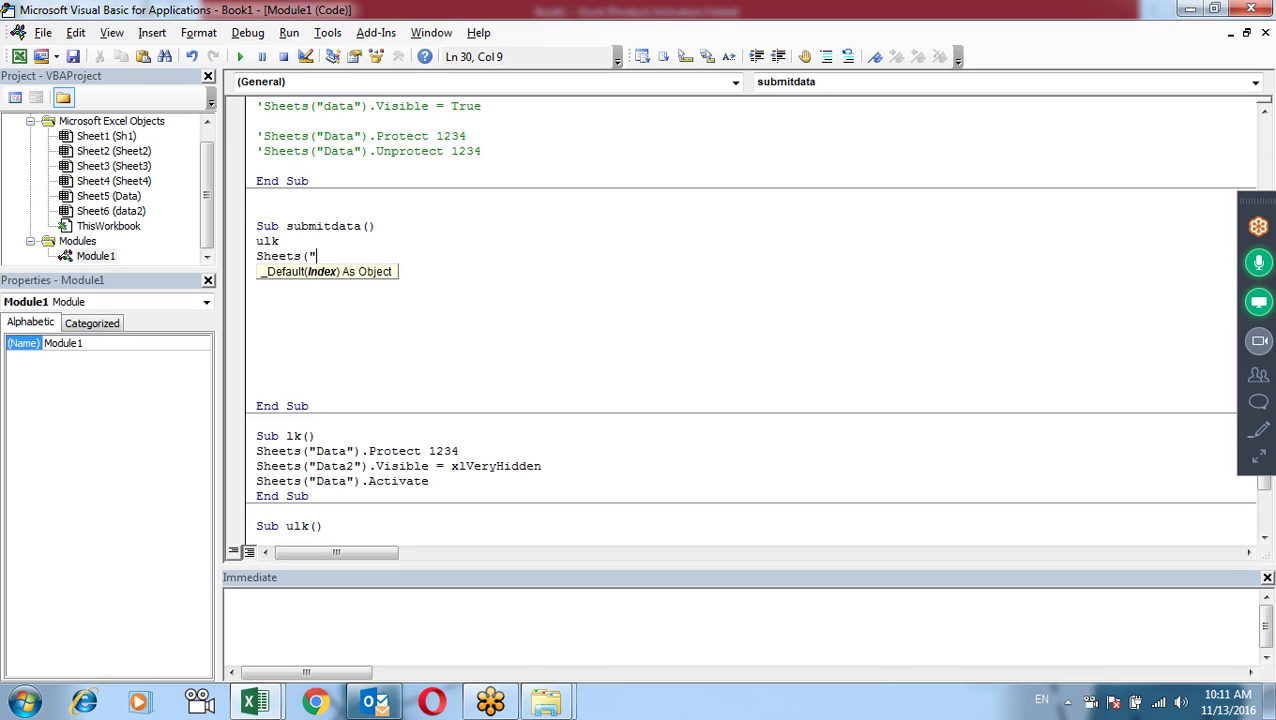
type("Data\")")
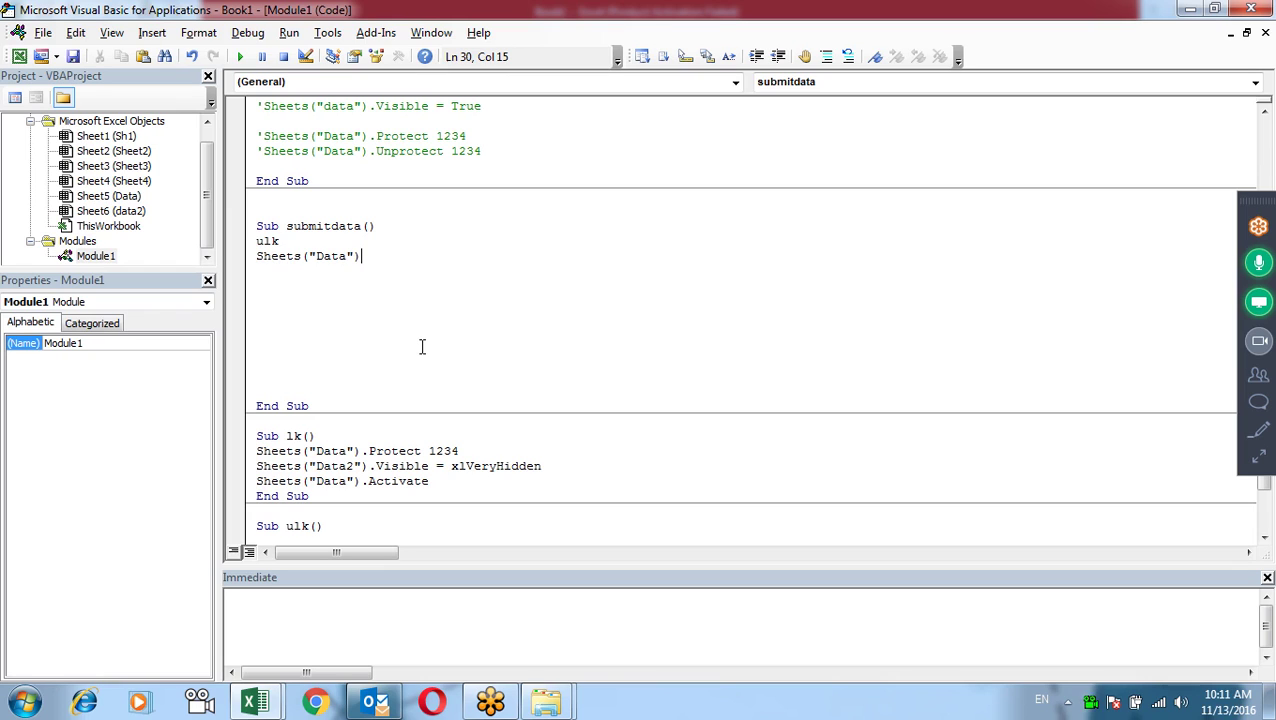
key("BackSpace")
key("BackSpace")
type("2")
type("\")")
type(".")
type("End")
key("BackSpace")
key("BackSpace")
key("BackSpace")
type("Activate")
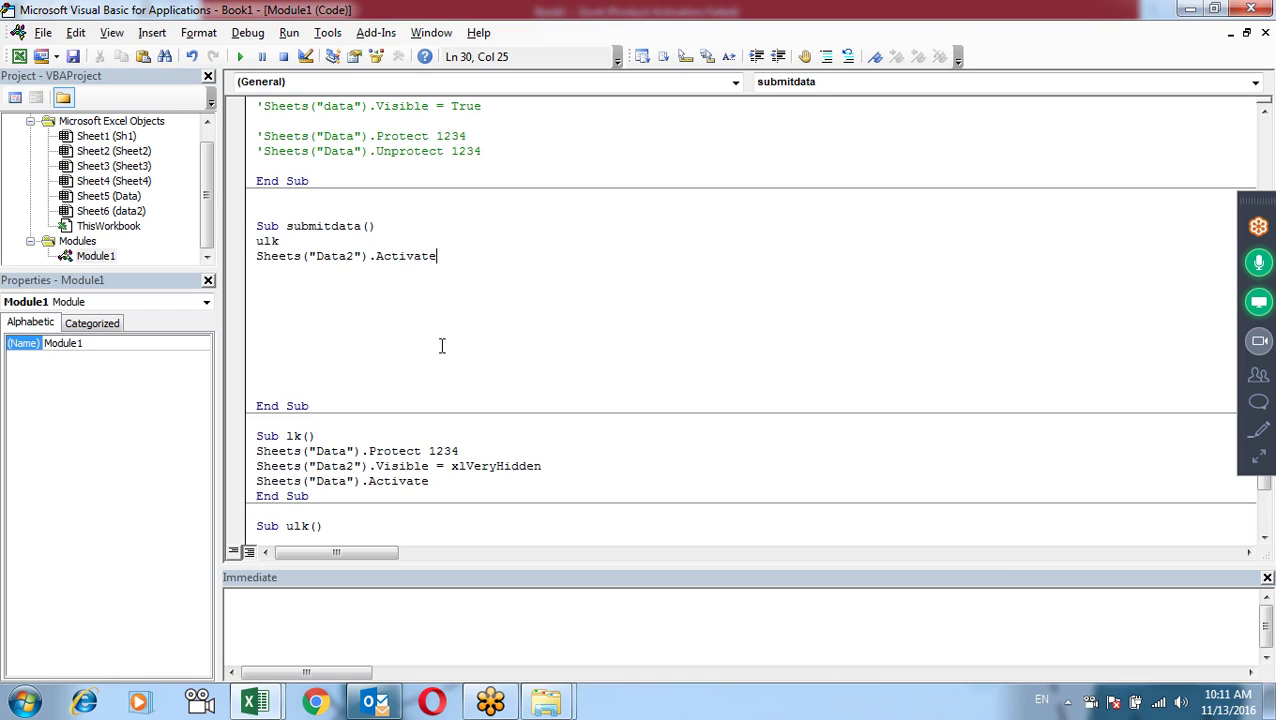
- Add a line copying Data's B1 into Data2 via Range("A65000").End(xlUp).Offset(1,0)
key("Return")
type("Sheets")
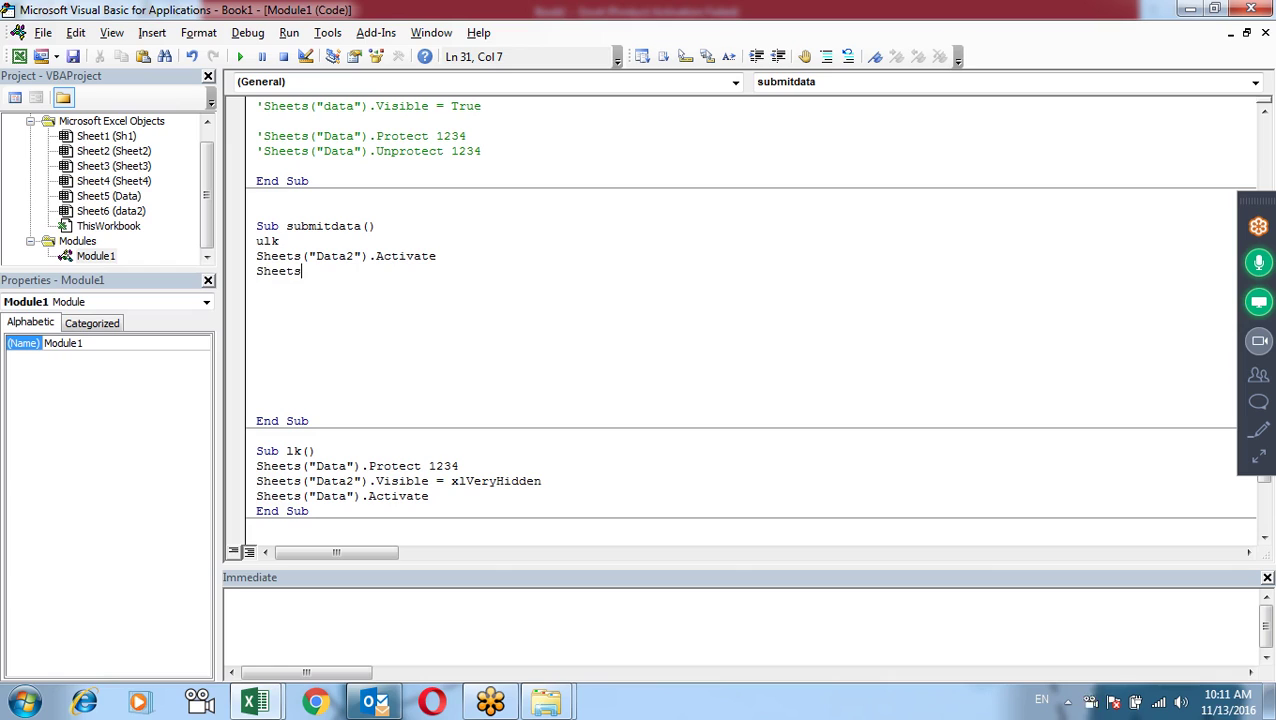
type("(\"")
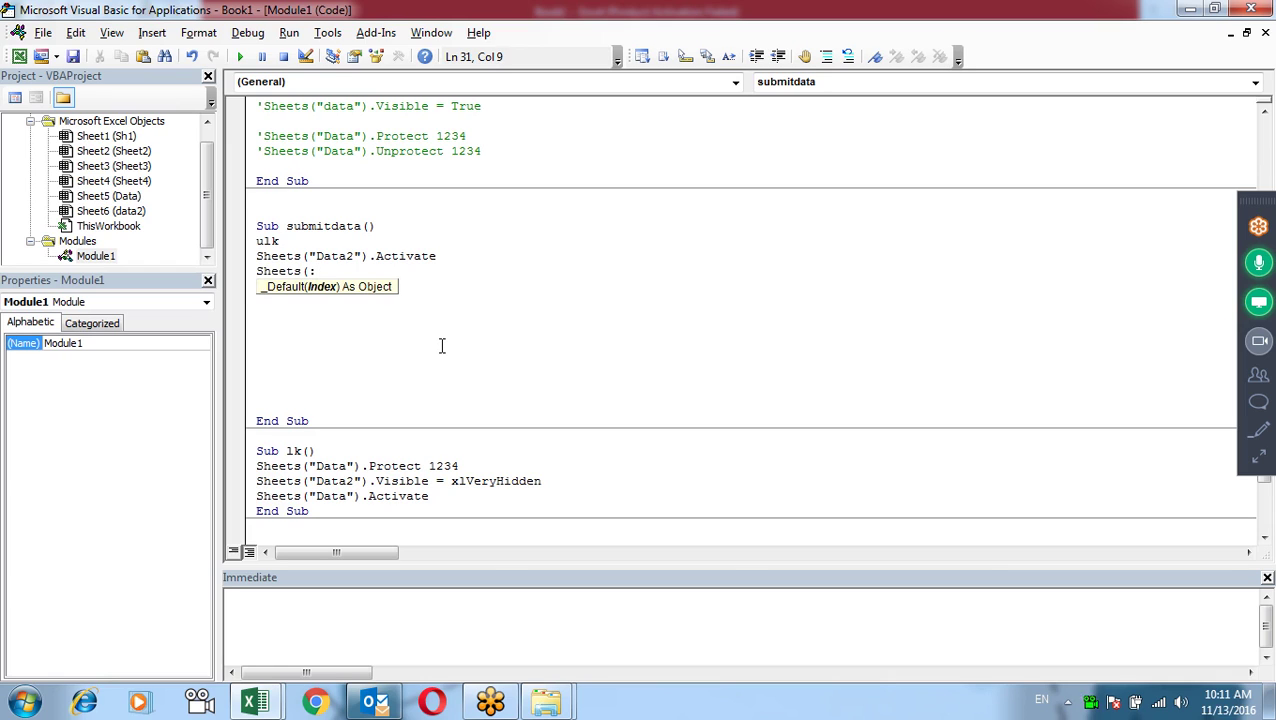
type("Data2\").")
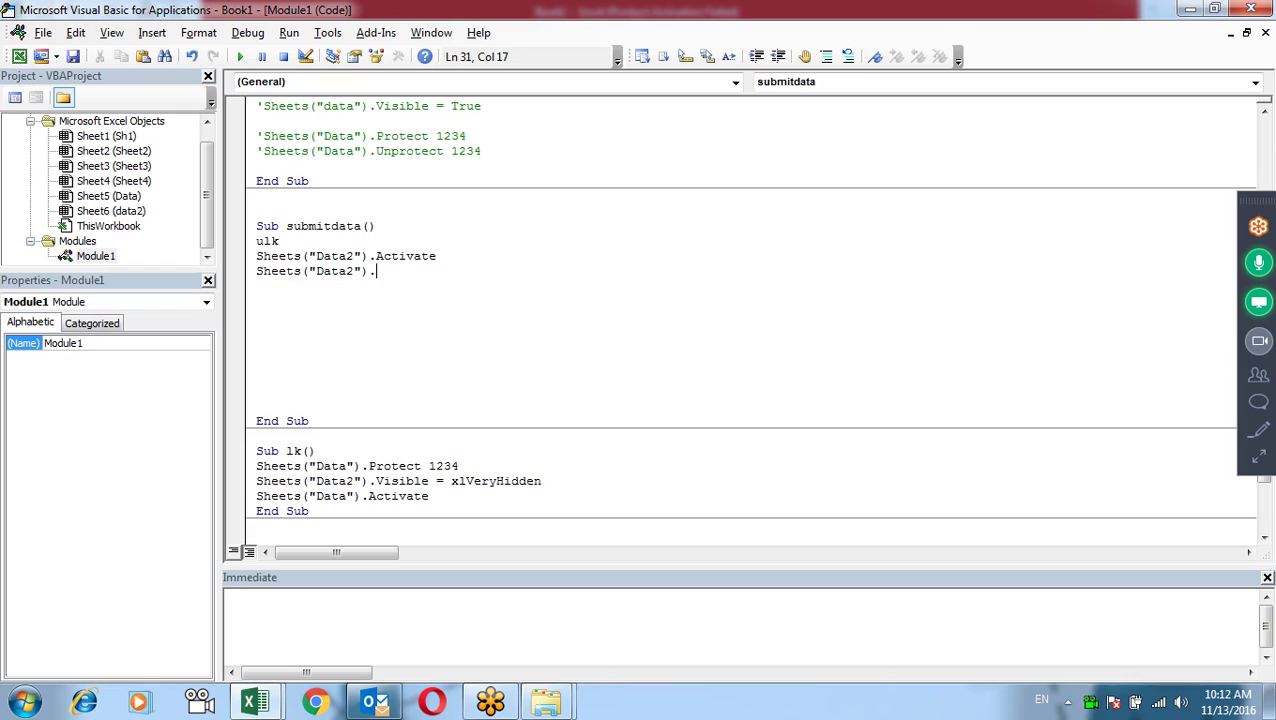
type("Range(\"A65000\")")
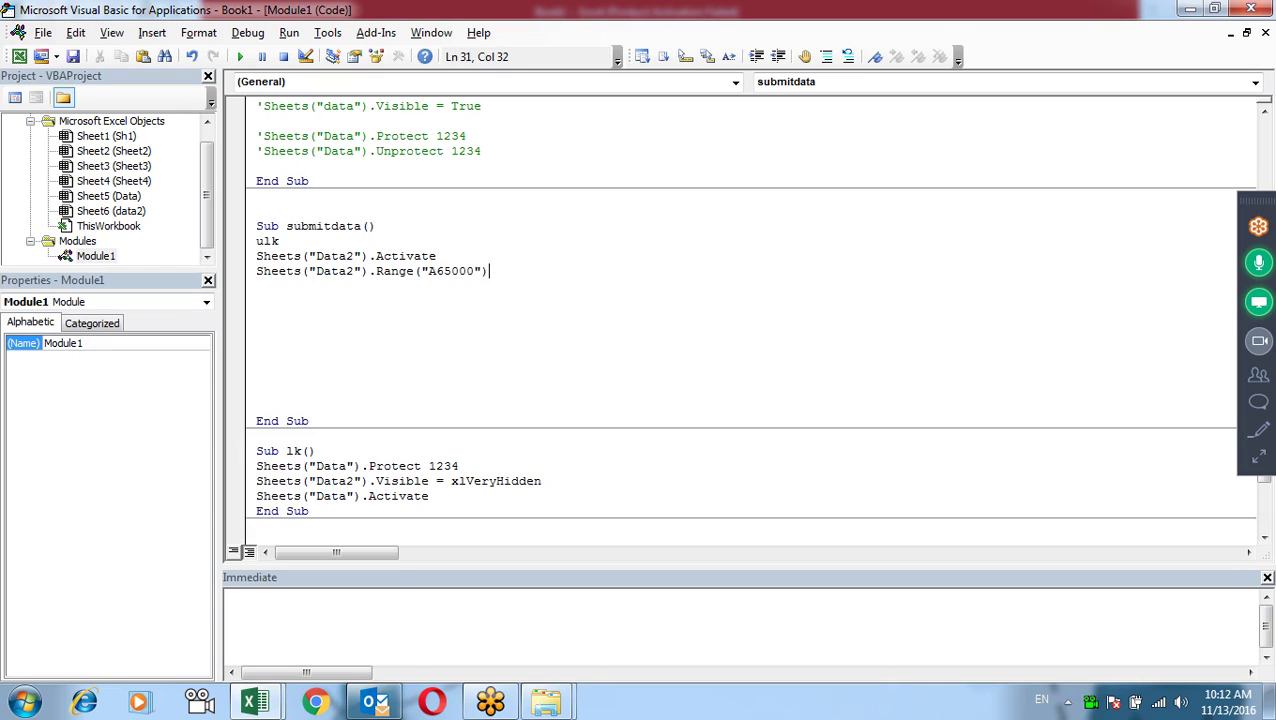
type(".a")
key("BackSpace")
key("BackSpace")
type(".end(xlup")
type(").")
type("offset(")
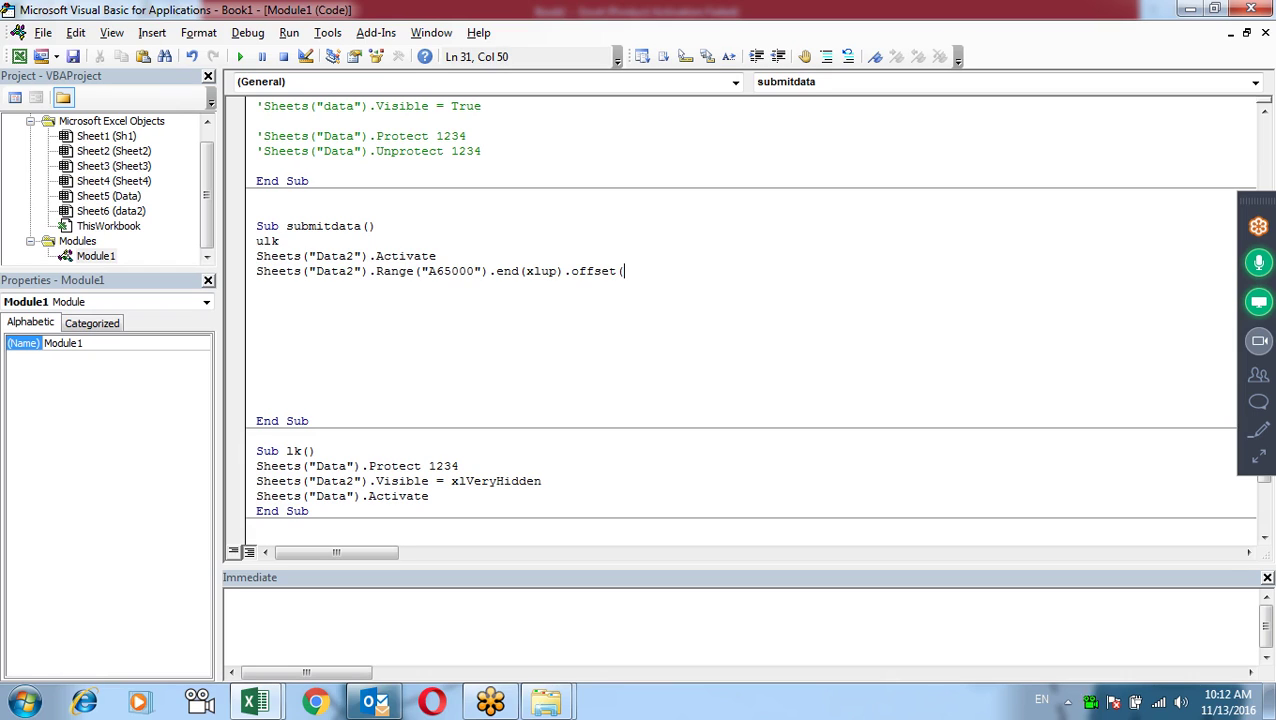
type("1,0")
type(").value=")
type("Sheets(")
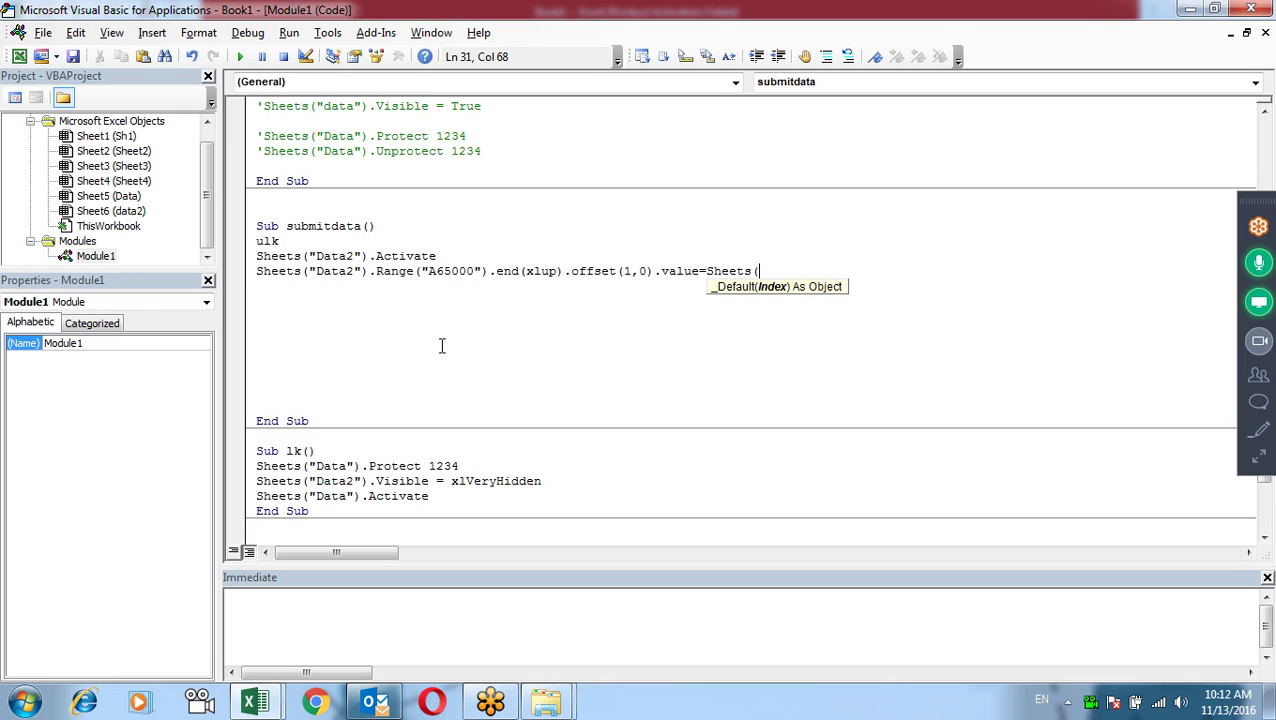
type("\"data\"")
type(").")
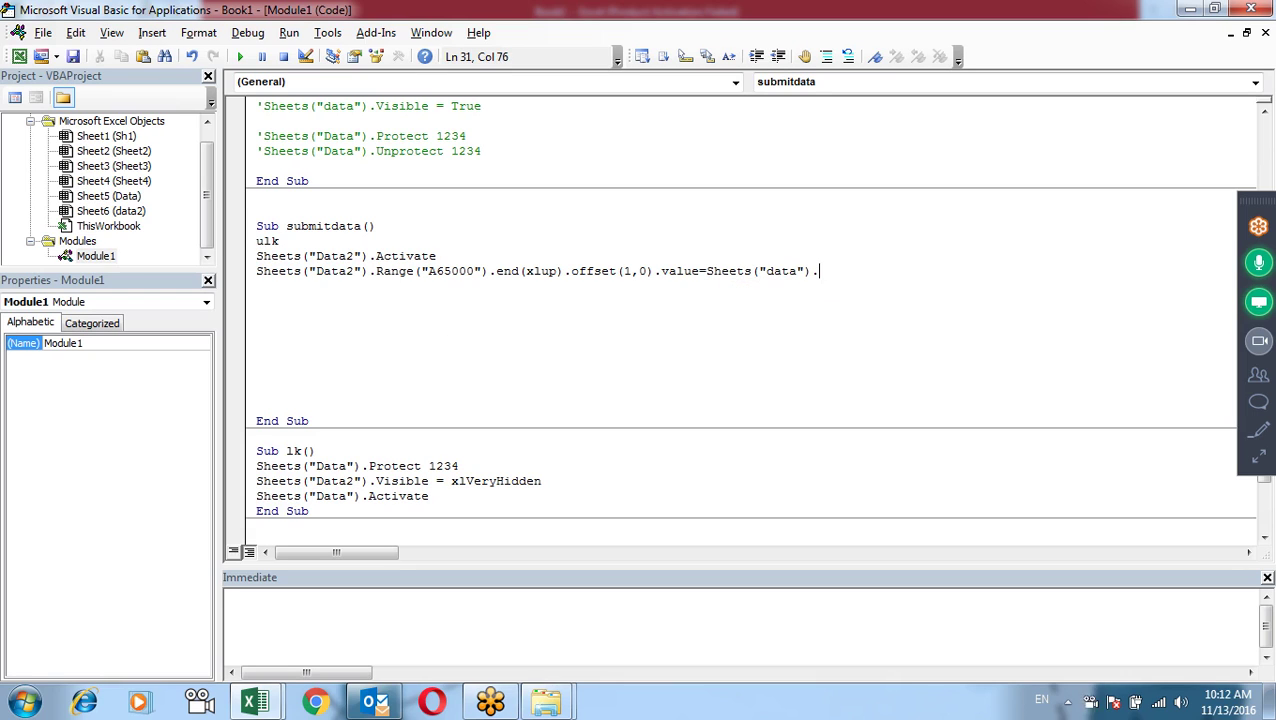
type("Range(")
key("BackSpace")
type("B1")
type(")")
key("alt+F11")
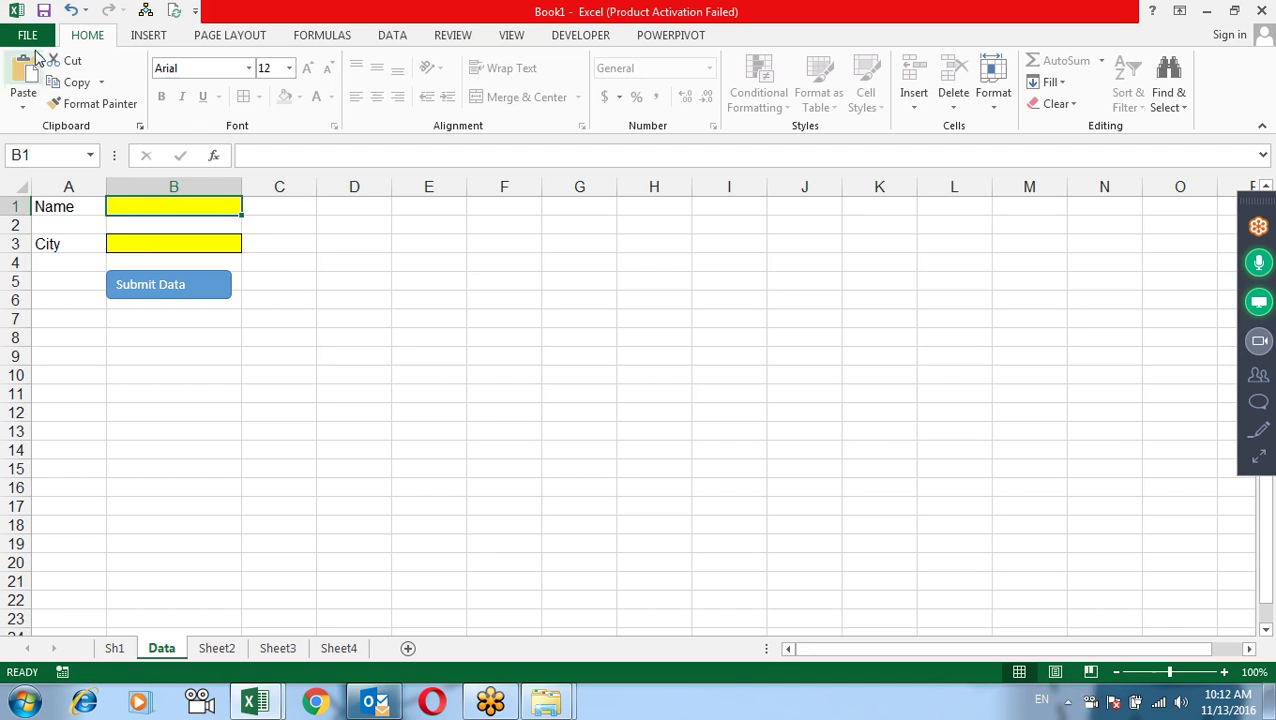
key("alt+F11")
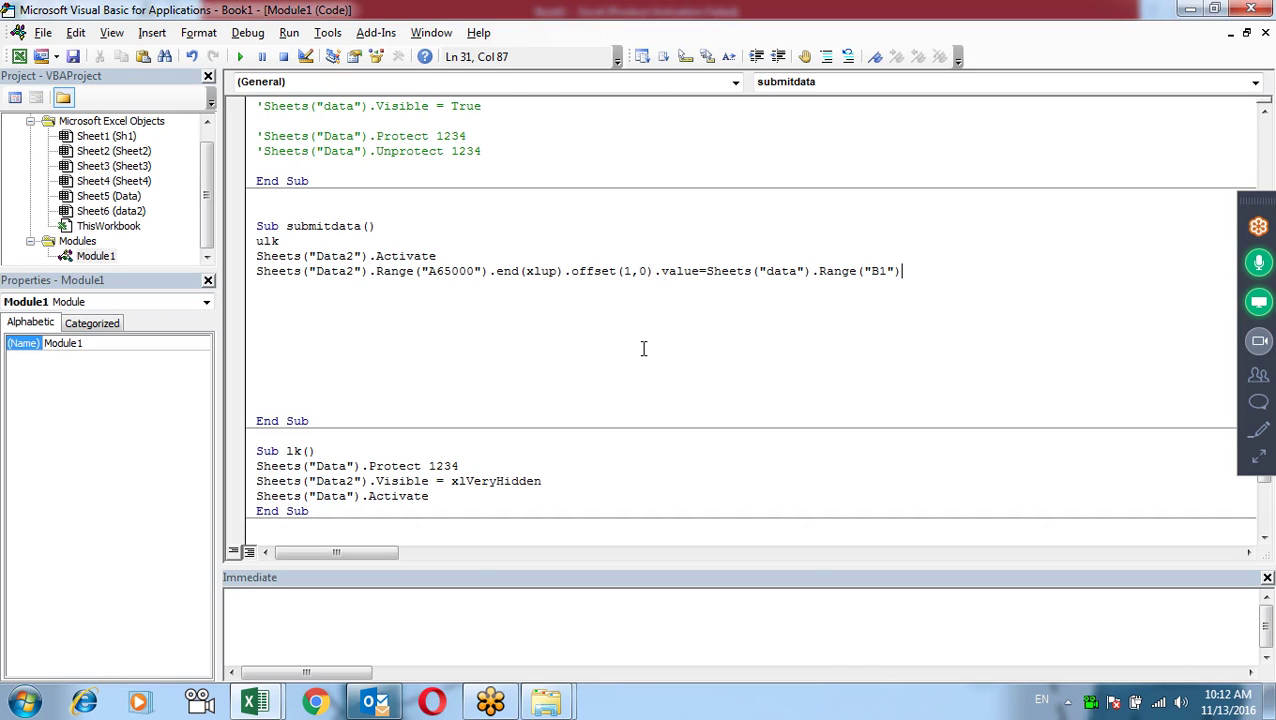
type(".value")
key("Return")
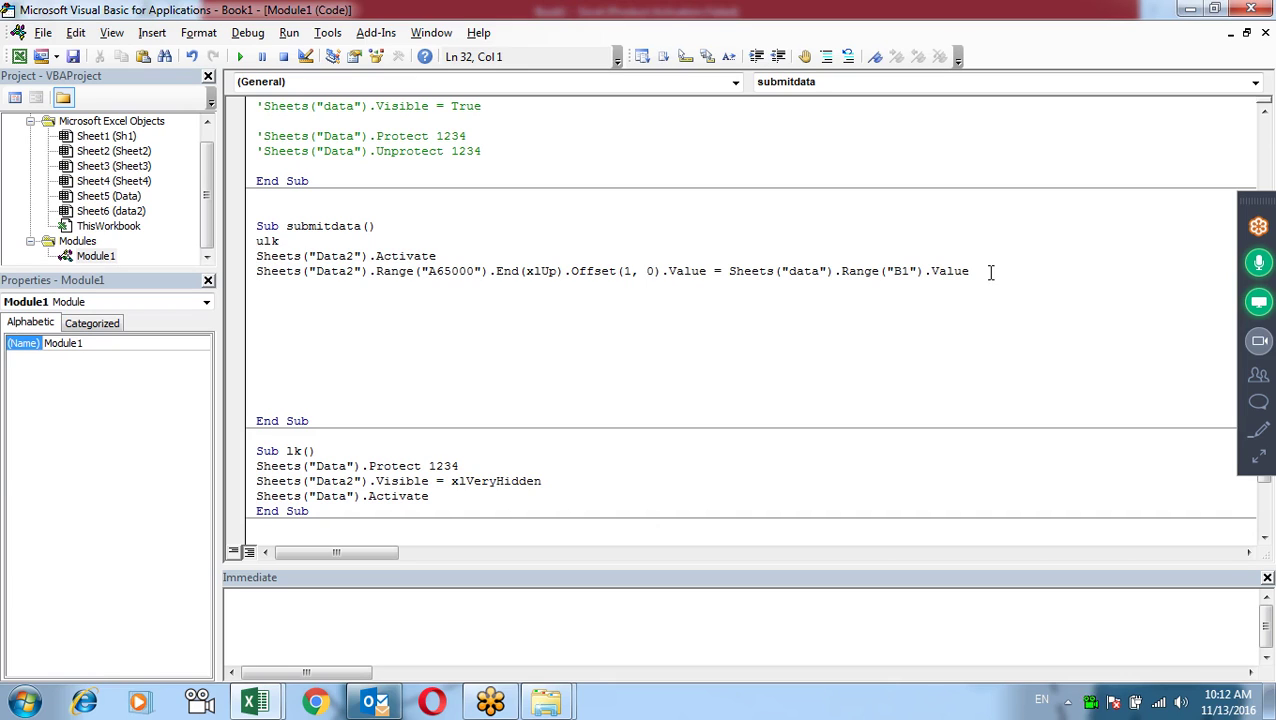
- Duplicate the copy line, changing Offset(1,0) to Offset(0,1) and B1 to B3
double_click(998, 265)
left_click_drag(998, 265, 245, 274)
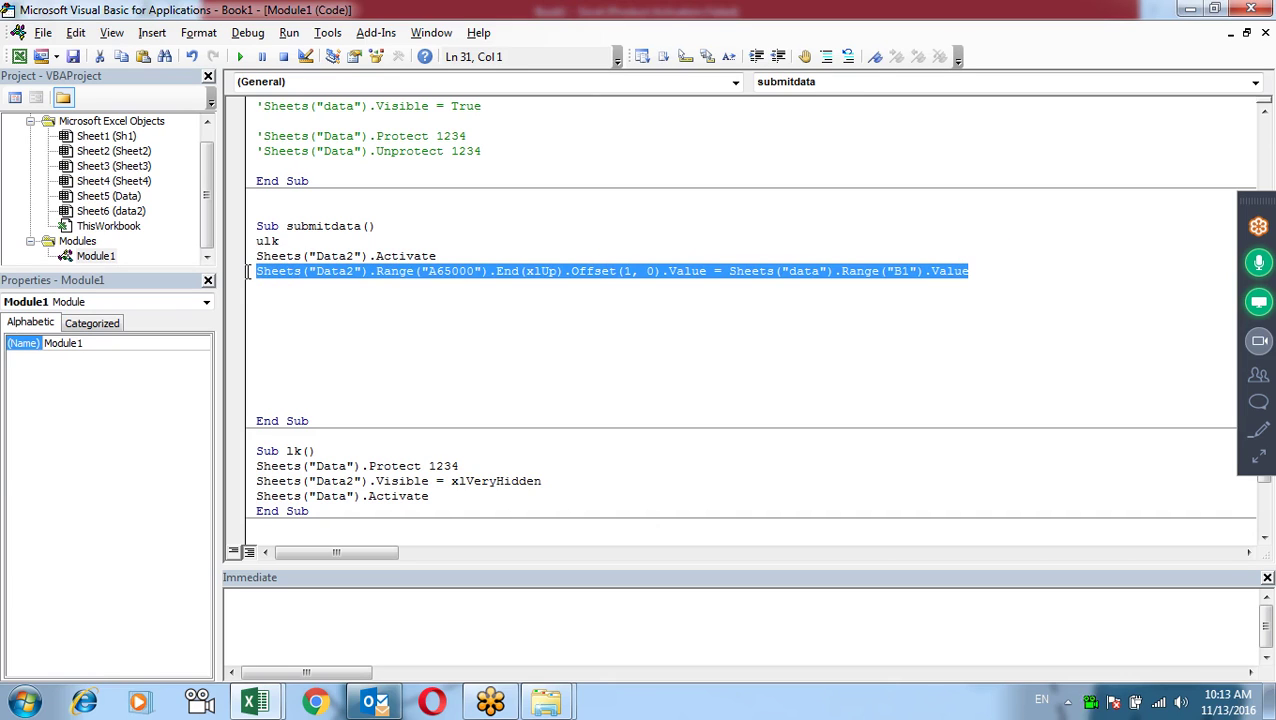
key("ctrl+c")
left_click(282, 290)
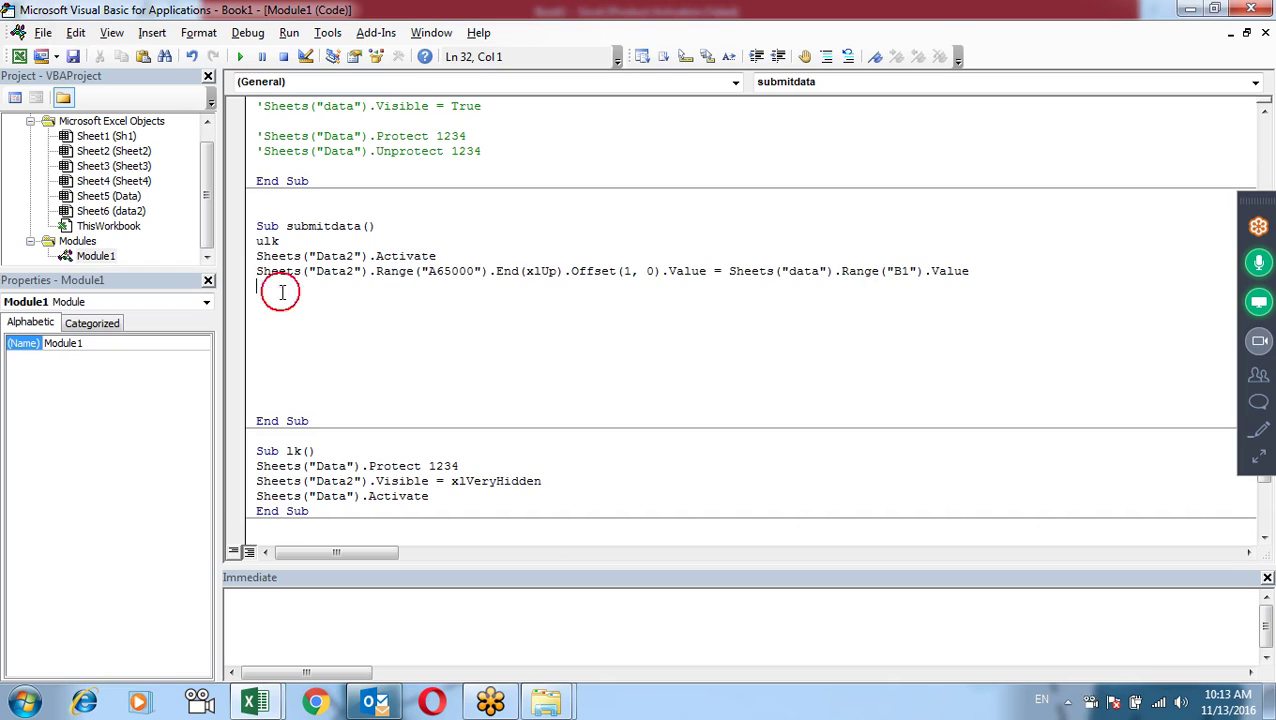
key("ctrl+v")
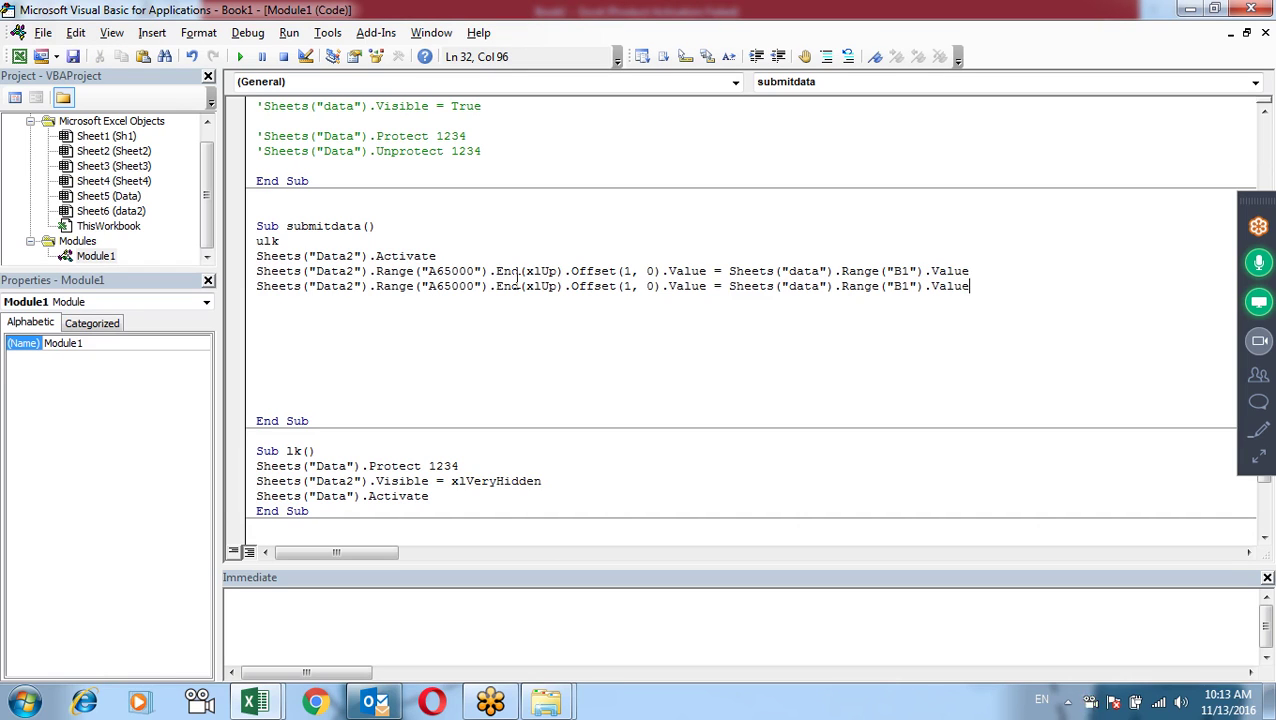
left_click(627, 286)
left_click(628, 286)
key("BackSpace")
type("0")
key("BackSpace")
type("1")
left_click(911, 287)
key("BackSpace")
type("3")
- Add an lk call after the B3 copy line to re-lock the sheet
left_click(668, 324)
left_click(268, 302)
type("ulk")
key("BackSpace")
key("BackSpace")
left_click(257, 331)
- Enter a sample name in B1 and faridabad in B3 on the Data form
left_click(398, 362)
key("alt+F11")
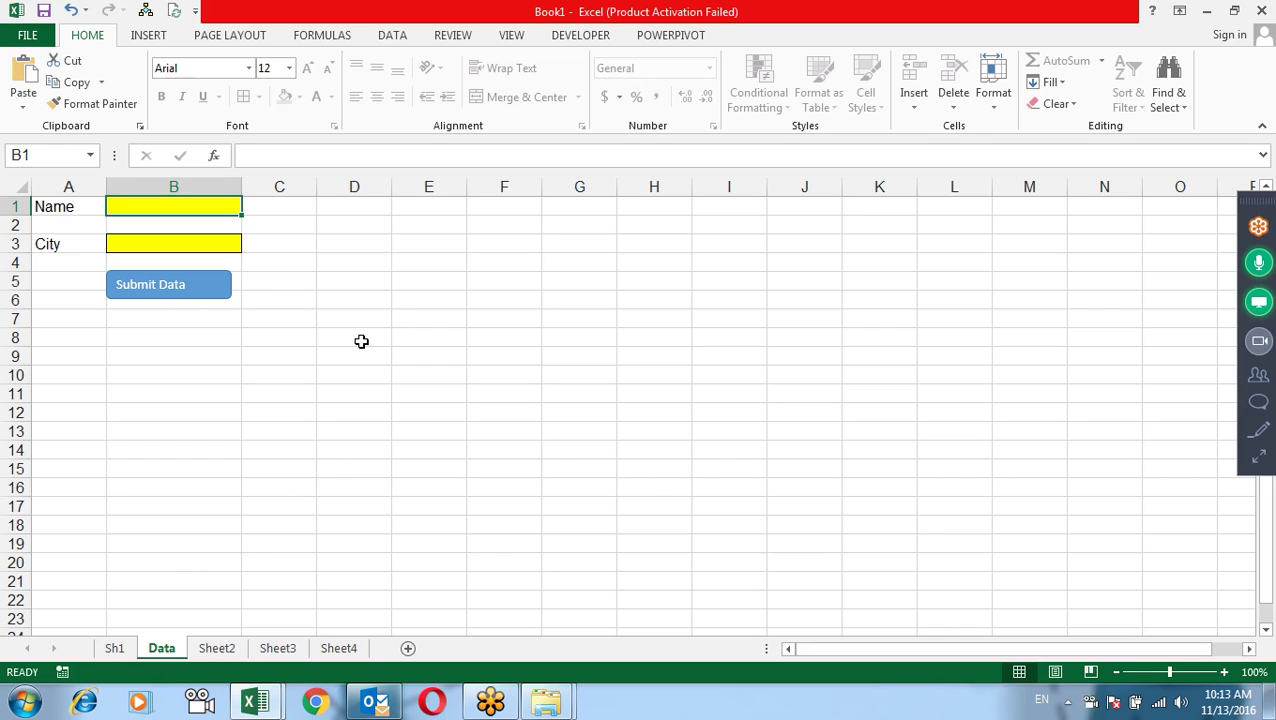
type("sandeep")
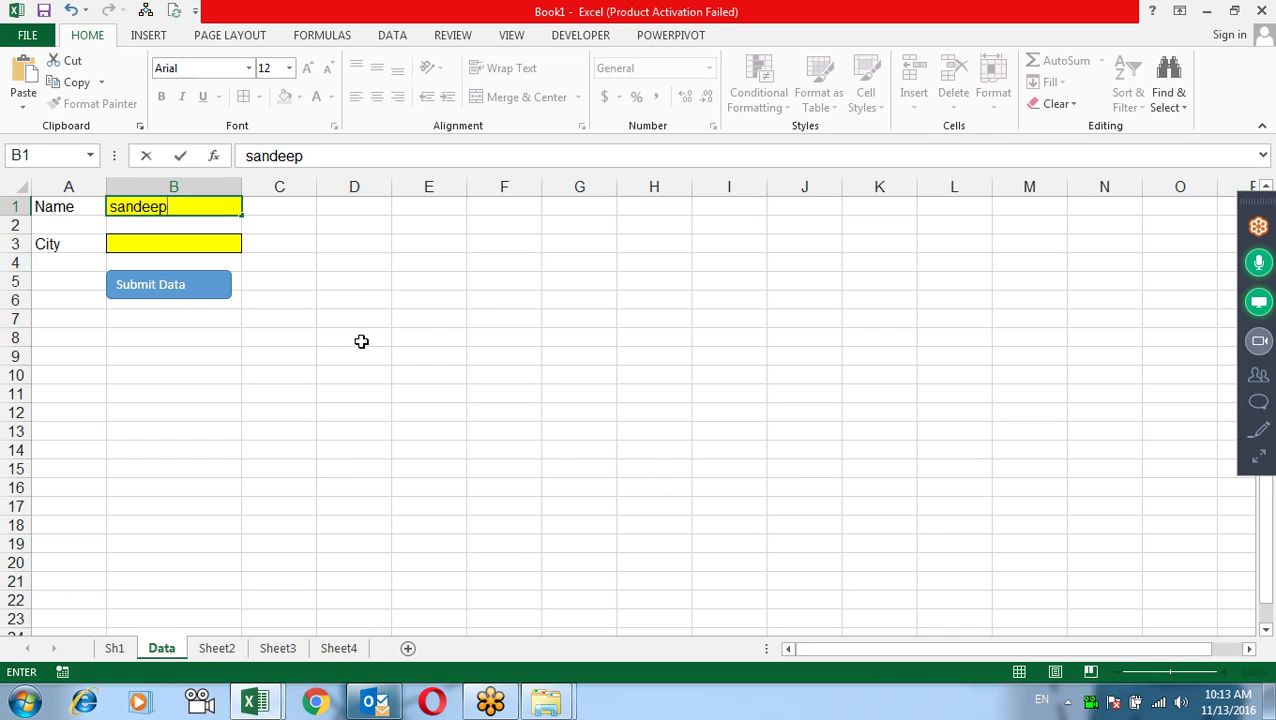
key("Return")
key("Return")
type("faridabad")
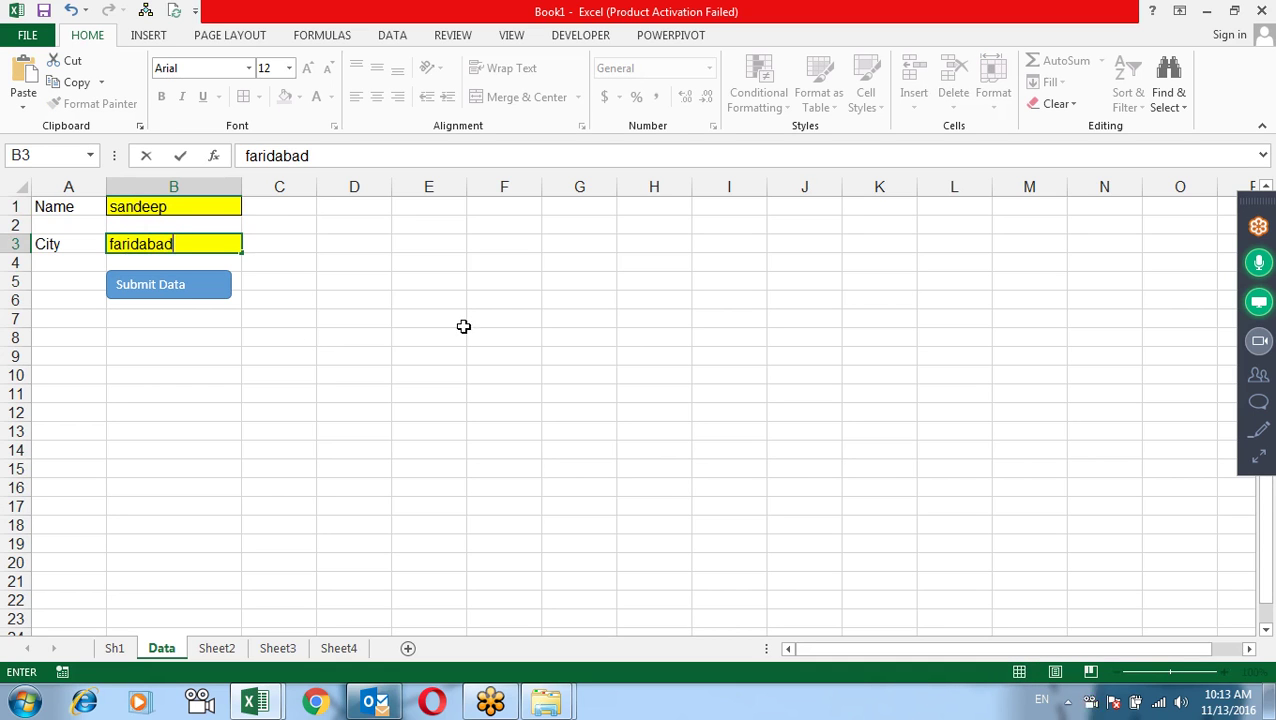
key("alt+Tab")
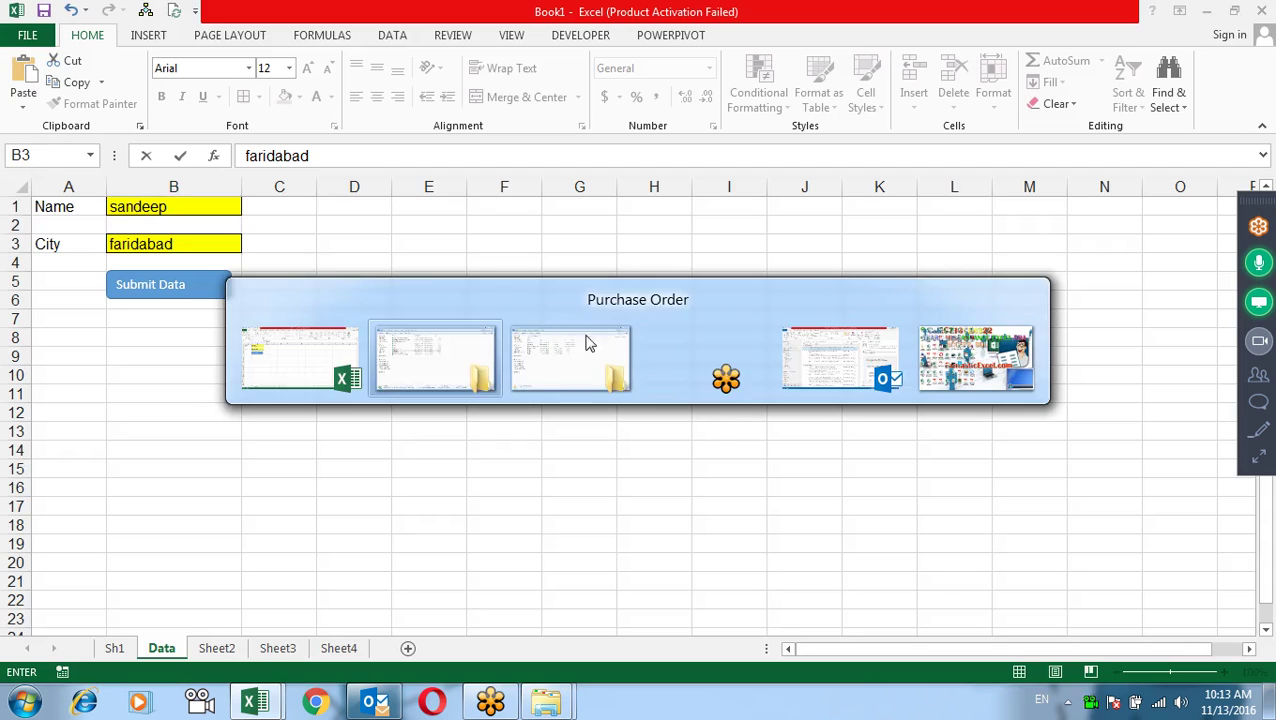
key("alt+Tab")
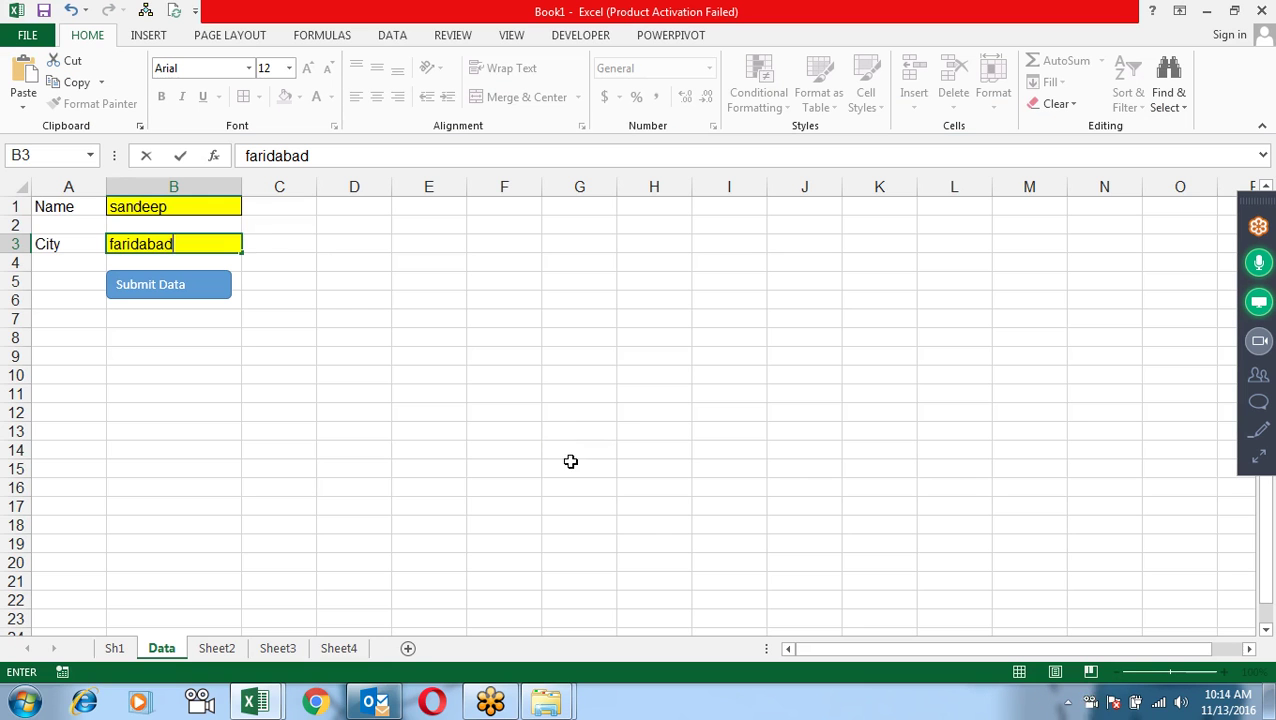
key("Return")
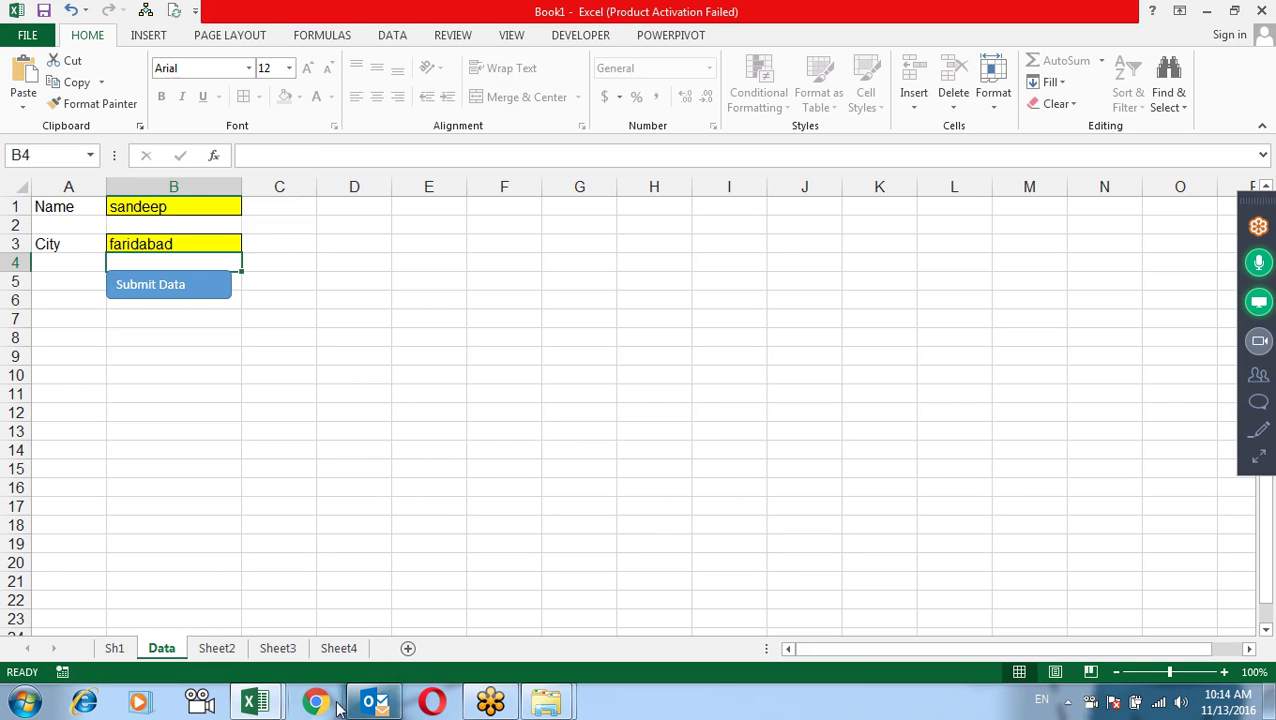
- Paste Sheets("Data").Activate into submitdata after the B3 copy line
left_click(255, 700)
left_click(343, 608)
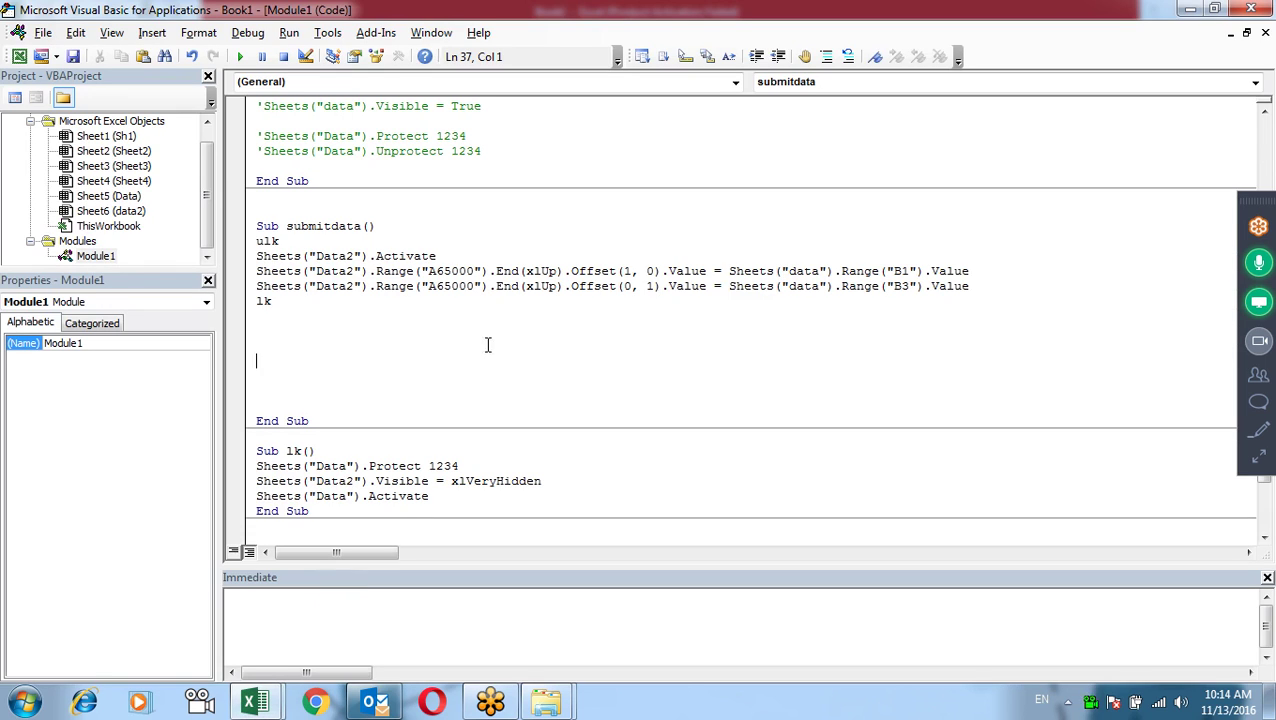
left_click(993, 288)
key("Return")
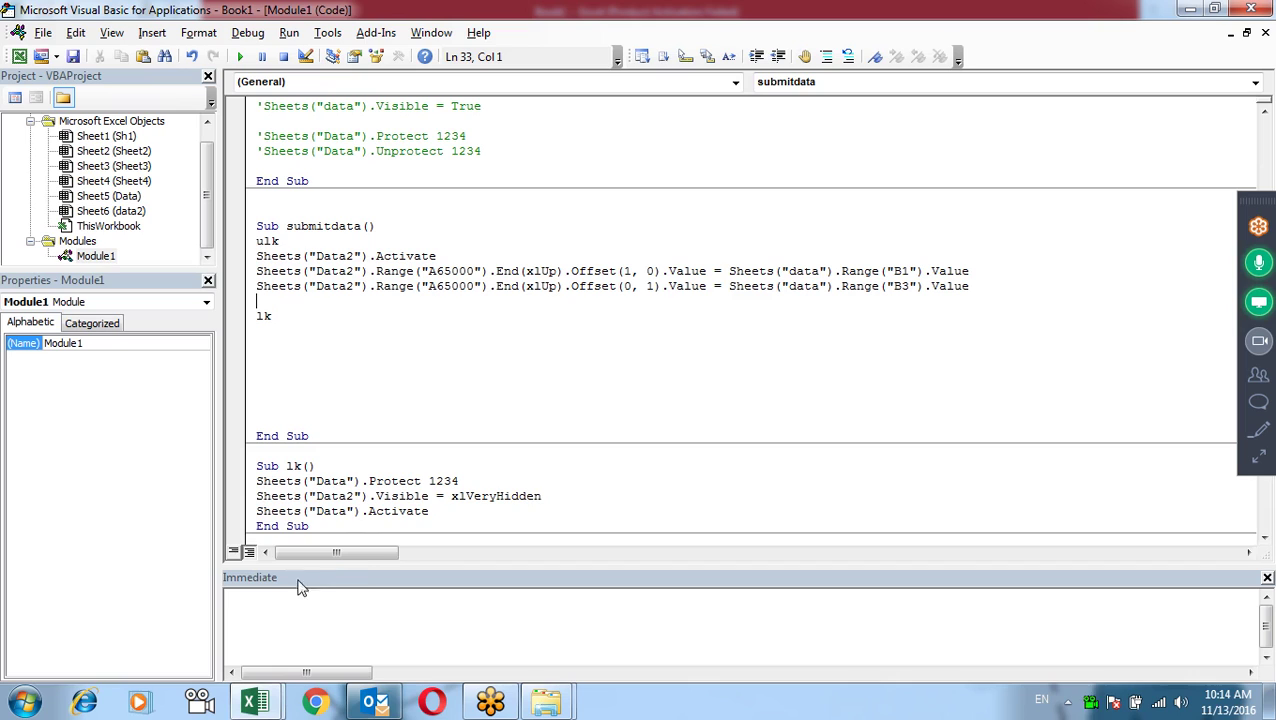
left_click_drag(428, 511, 255, 503)
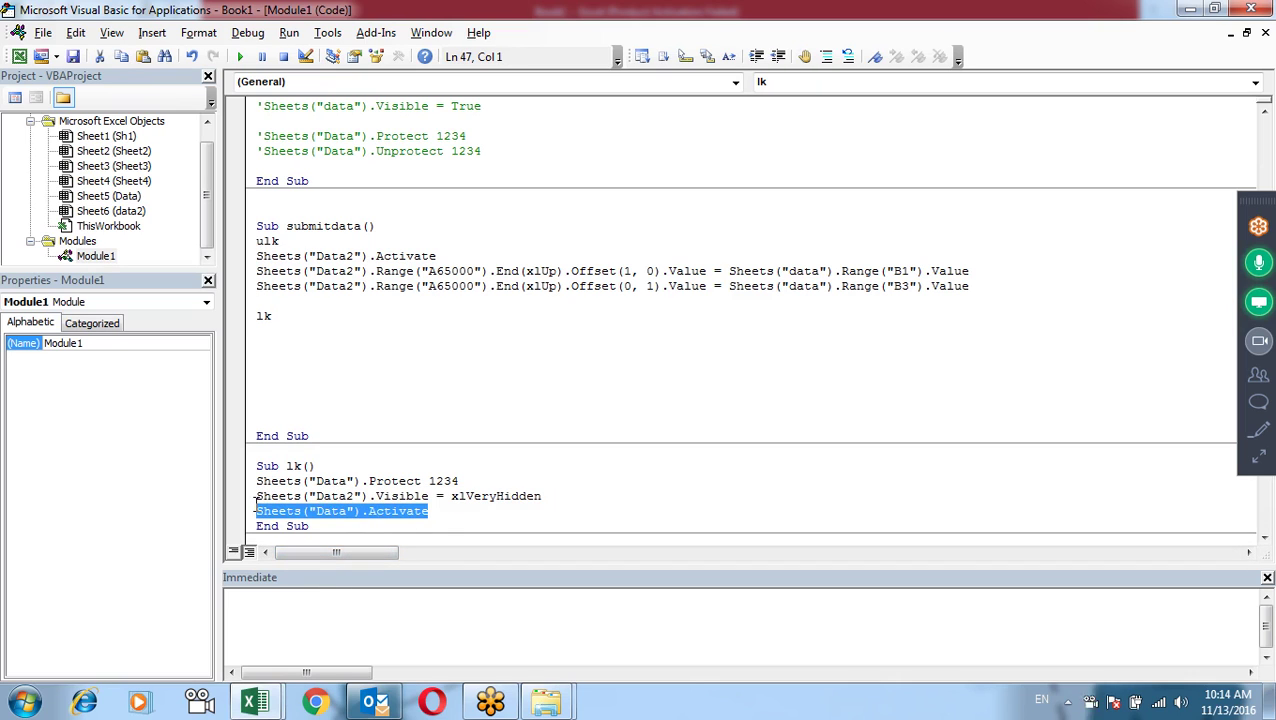
left_click(284, 302)
key("ctrl+v")
key("Return")
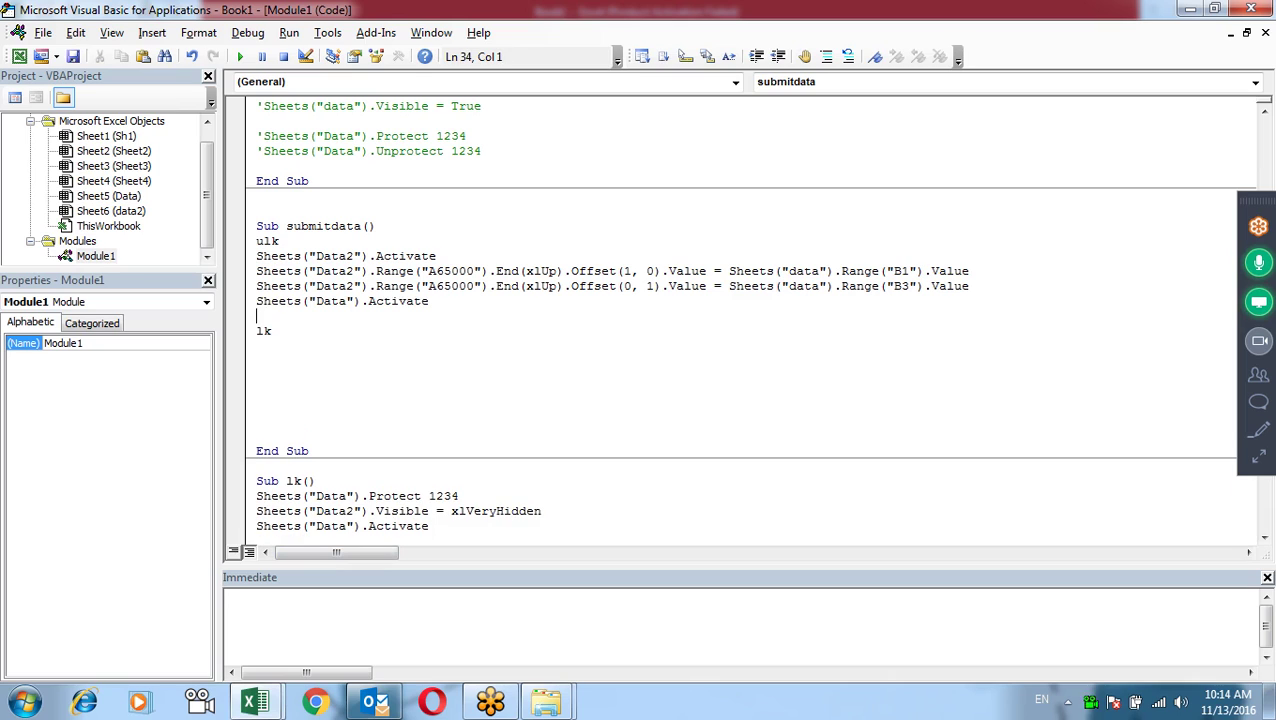
- Add lines setting Range("b1").Value and Range("b3").Value to xlNone
type("Range")
type("(\"")
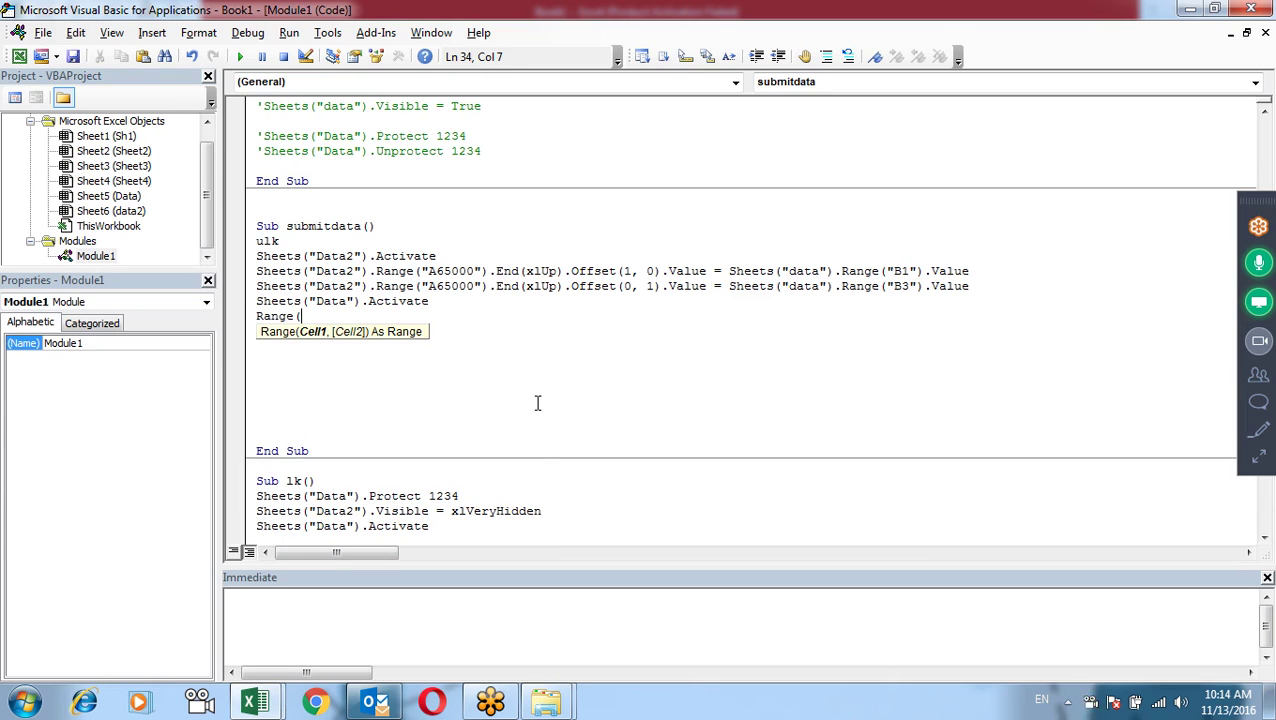
type("b1\"")
type(").")
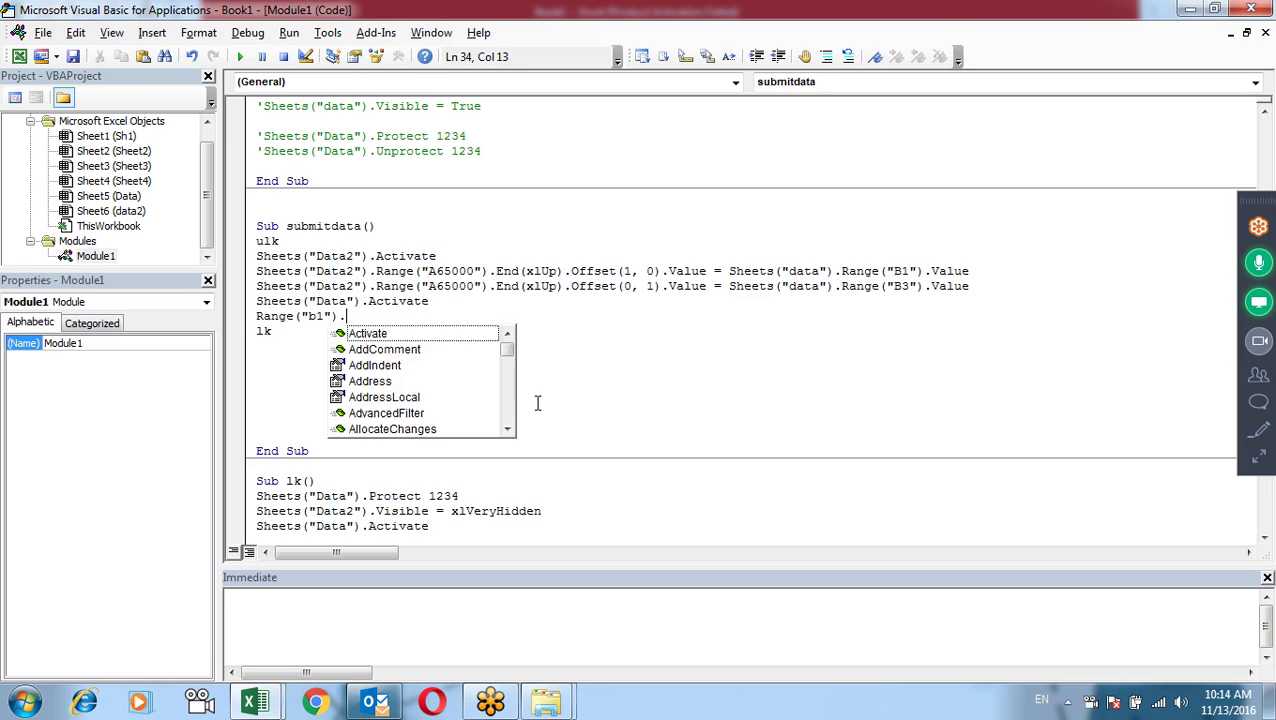
type("valu")
key("Tab")
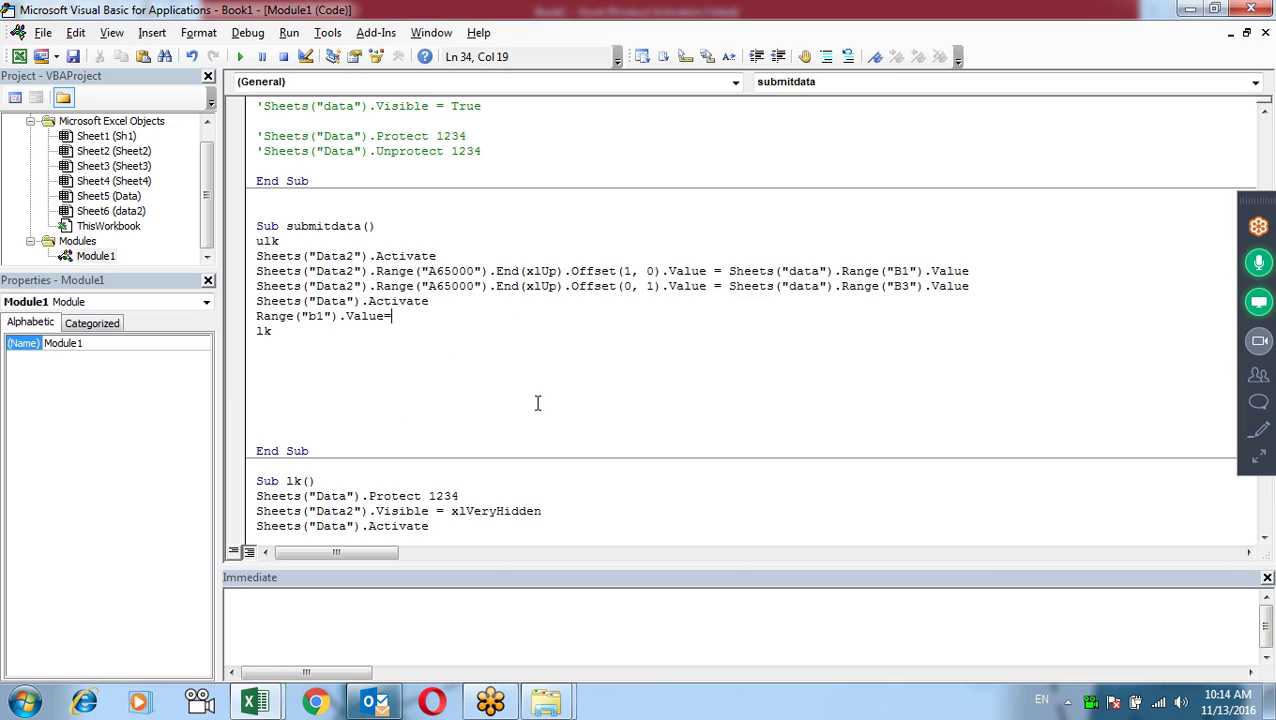
type("xlnone")
key("Down")
key("Up")
left_click_drag(478, 316, 262, 316)
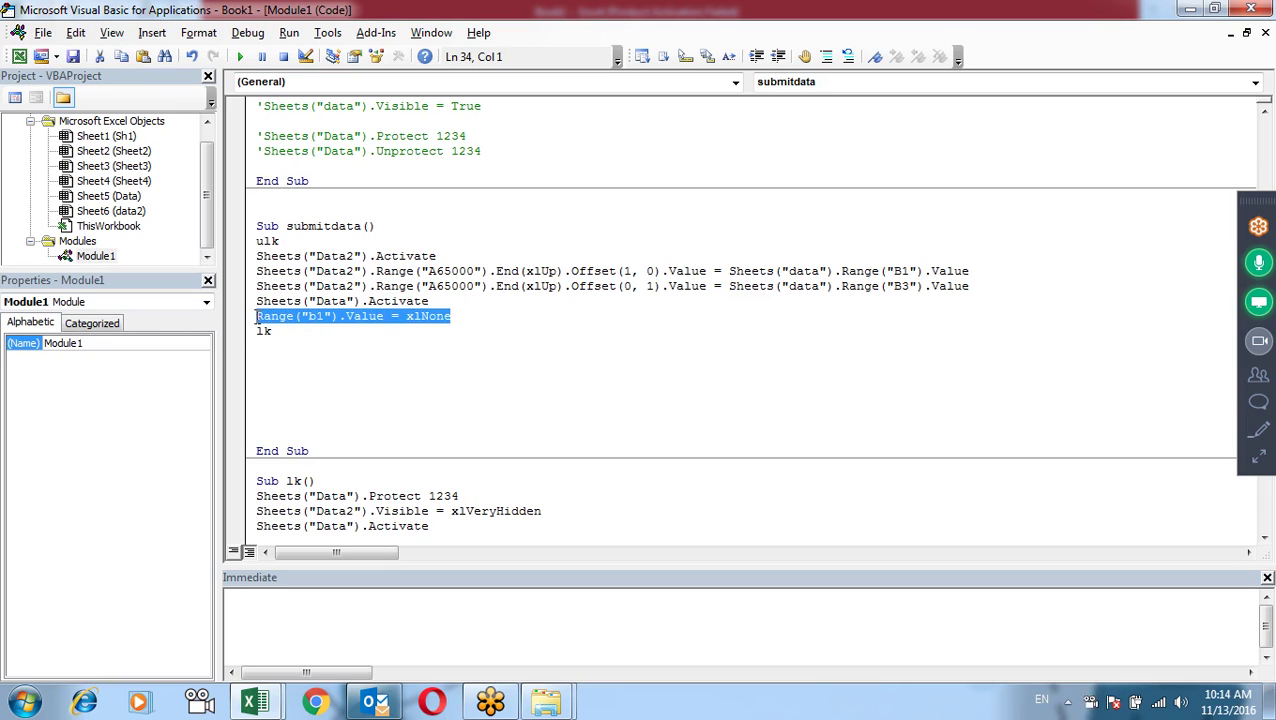
left_click(470, 320)
key("Return")
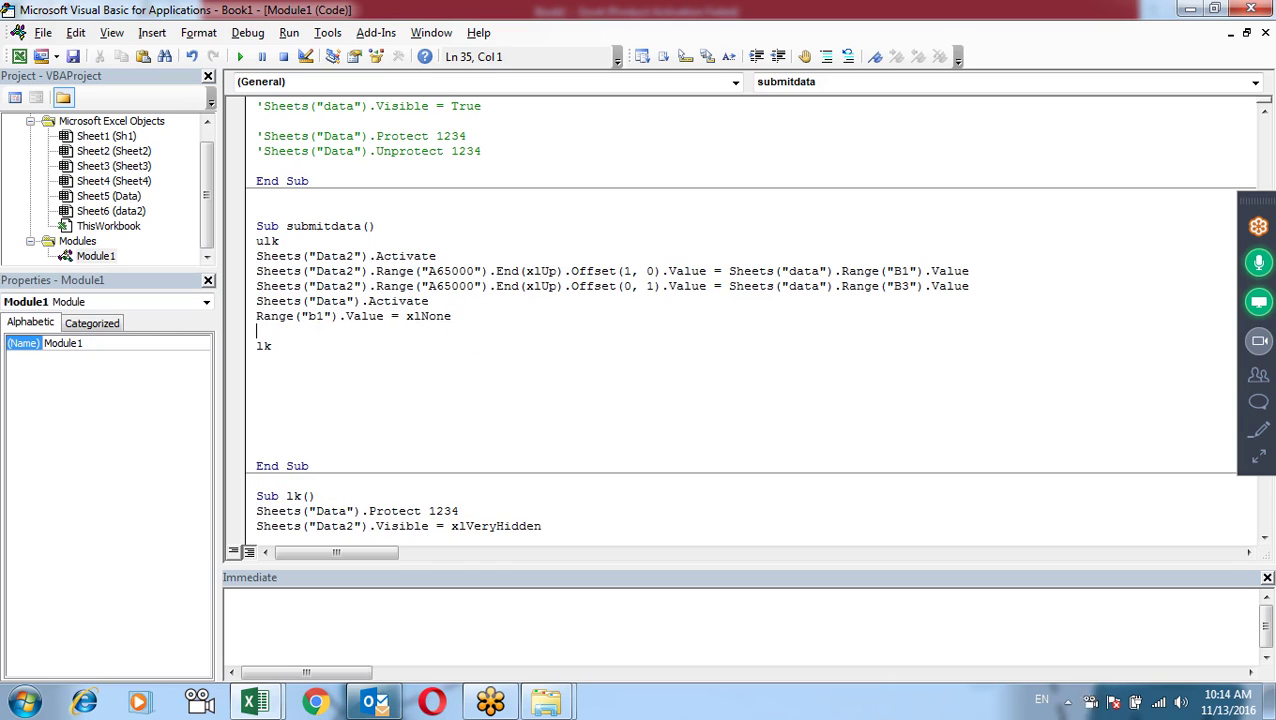
type("Range(\"b1\").Value = xlNone")
left_click(323, 331)
key("BackSpace")
type("3")
left_click(468, 331)
key("Return")
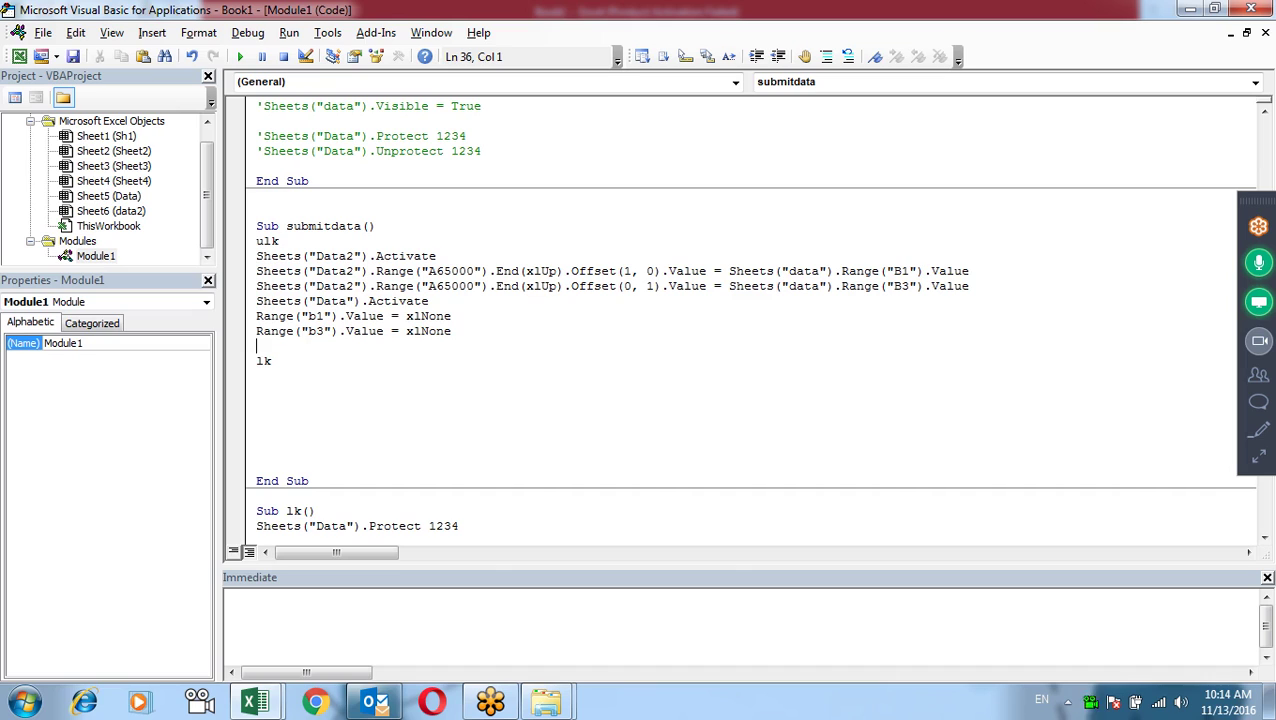
- Add MsgBox "Data Submitted" after the lk call, then return to Excel
type("msgbox")
key("BackSpace")
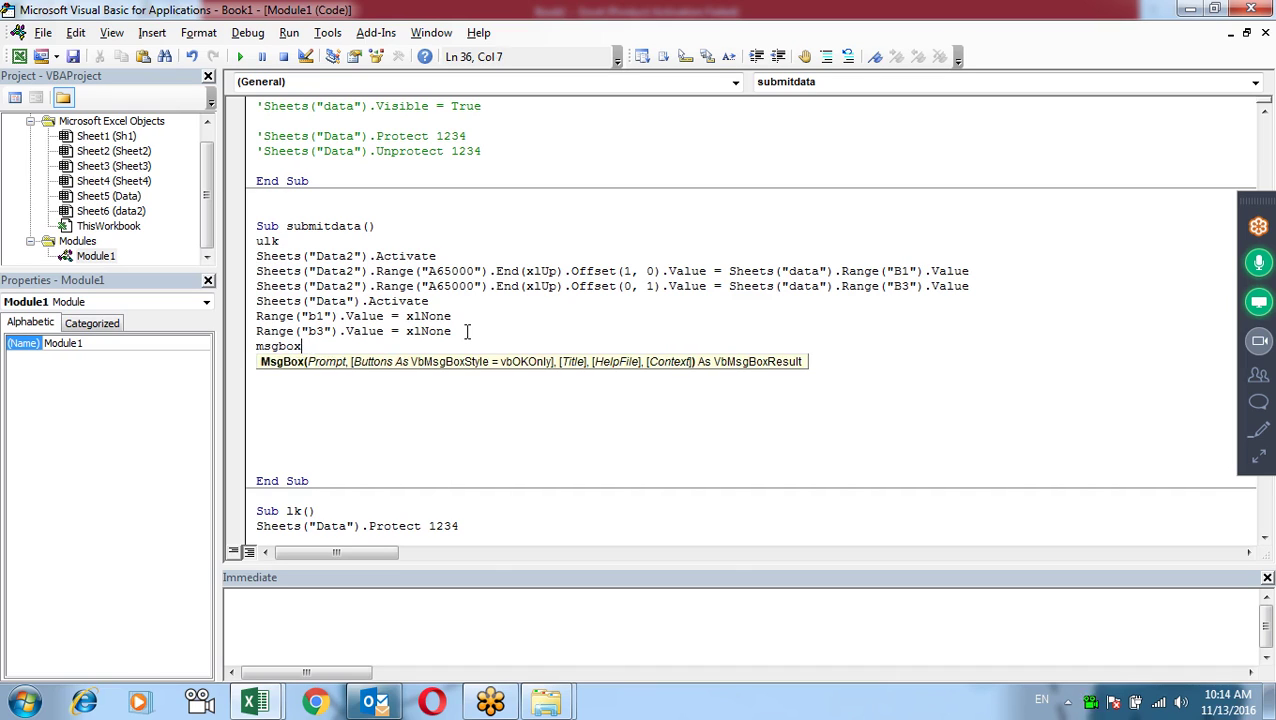
key("BackSpace")
key("BackSpace")
key("BackSpace")
key("BackSpace")
key("BackSpace")
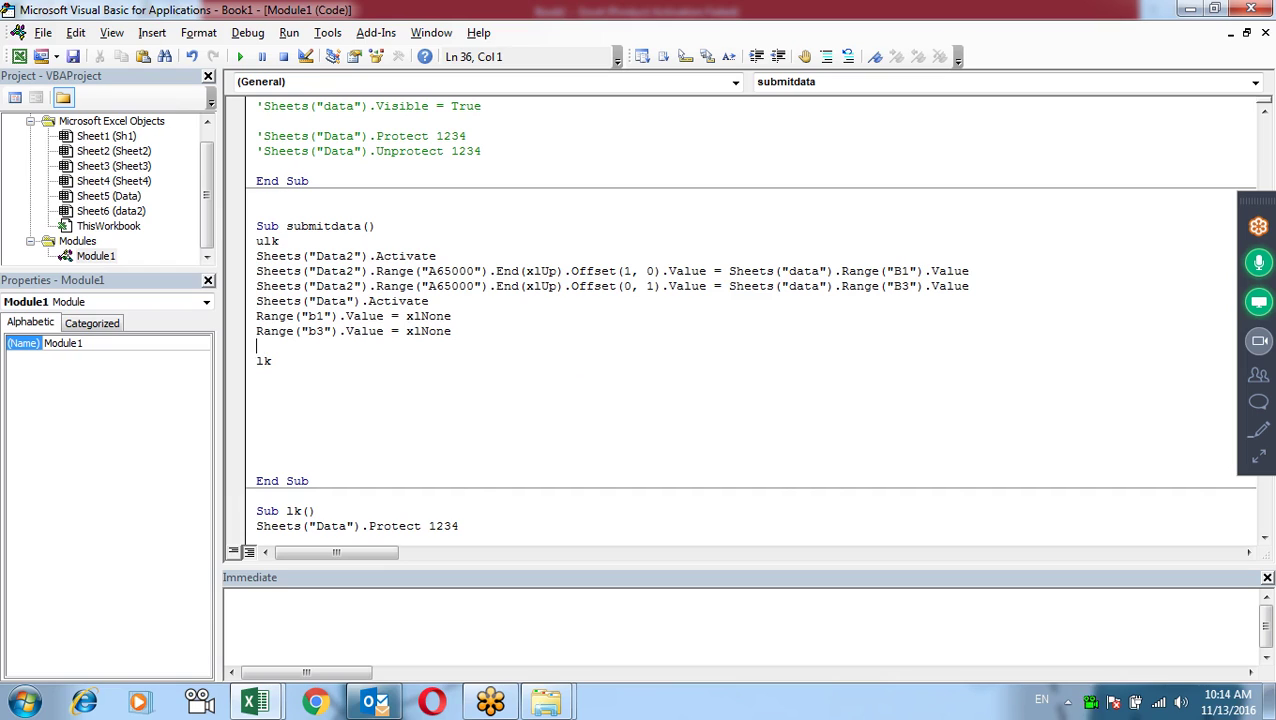
left_click(256, 375)
key("Return")
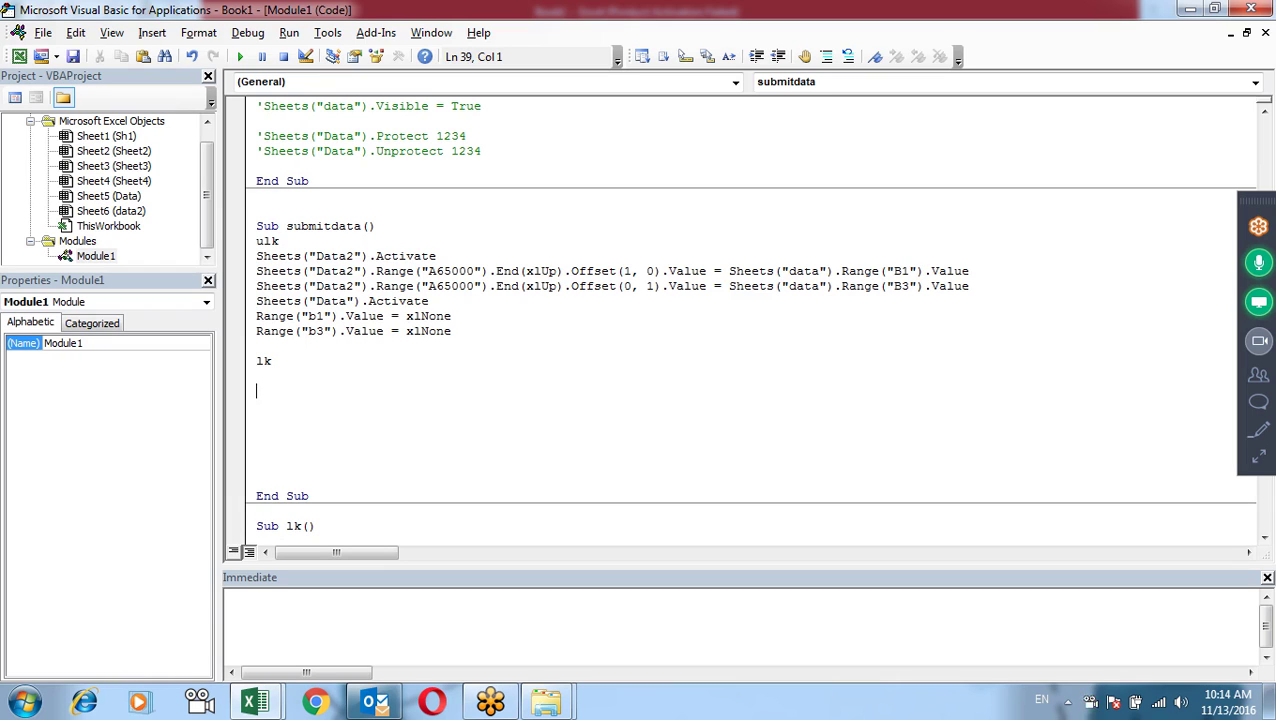
type("msgbox")
type(" \"Data ")
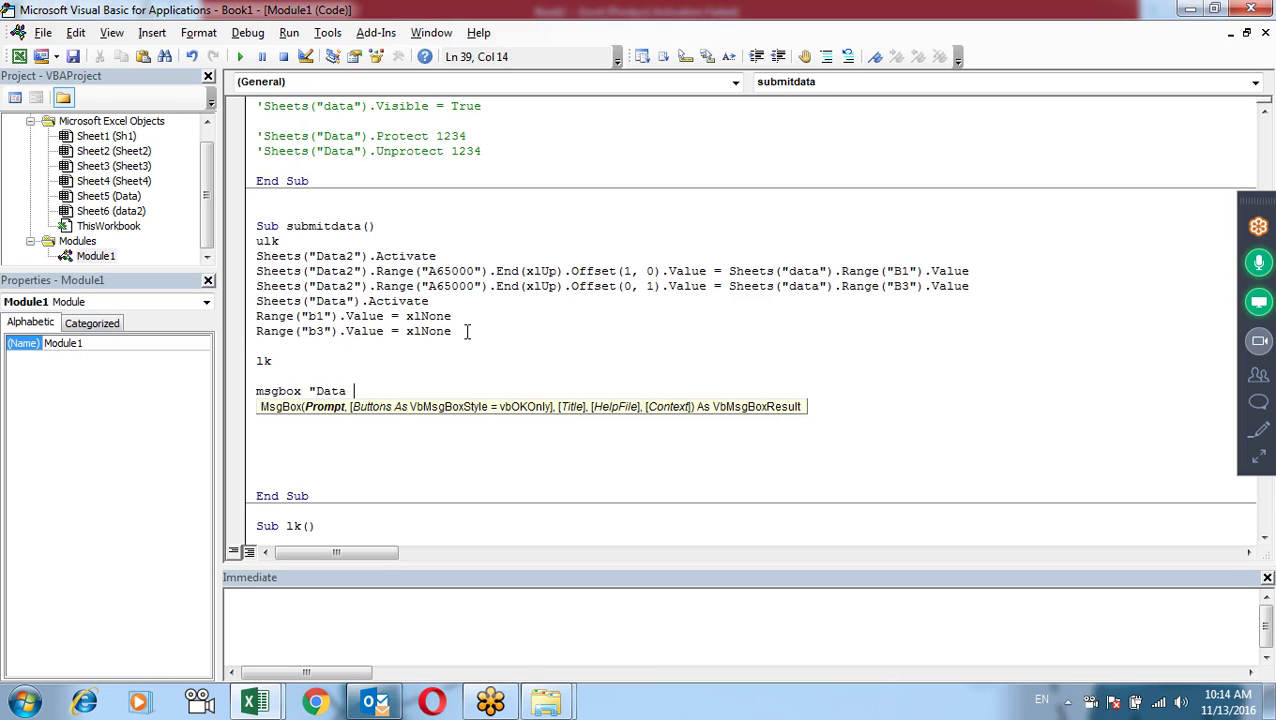
type("Submitted\"")
key("Return")
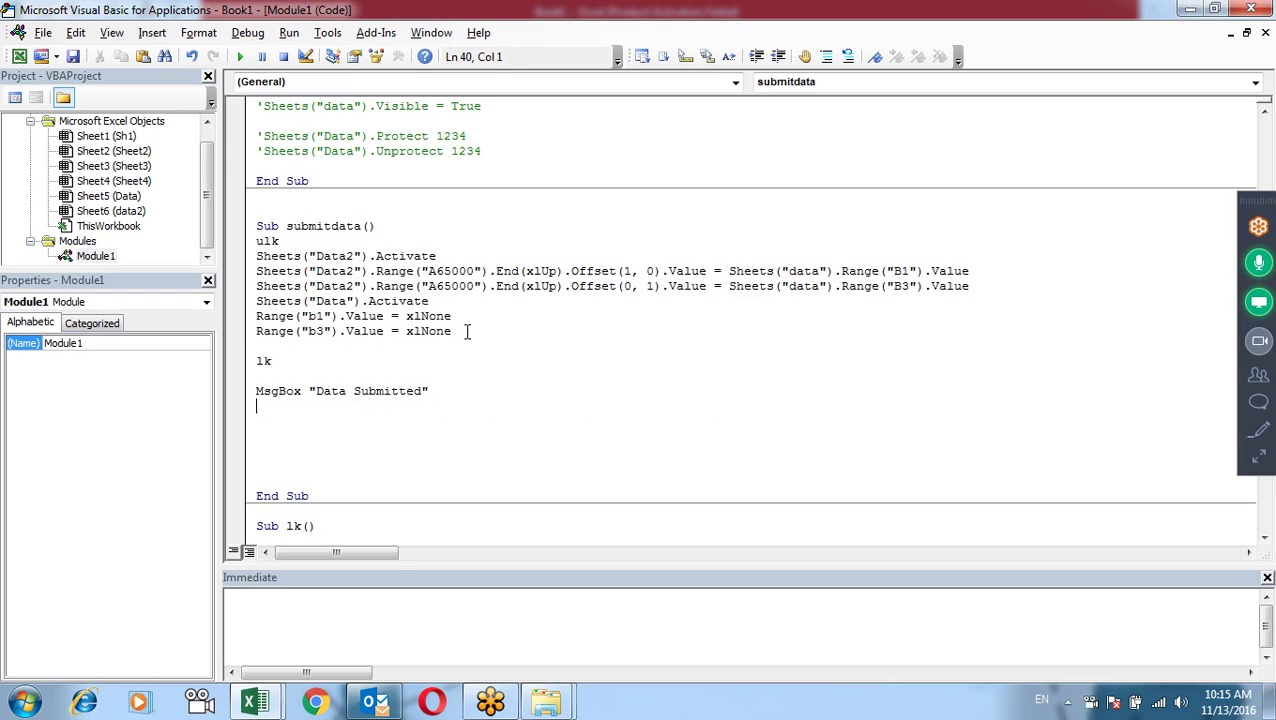
key("alt+F11")
left_click(300, 389)
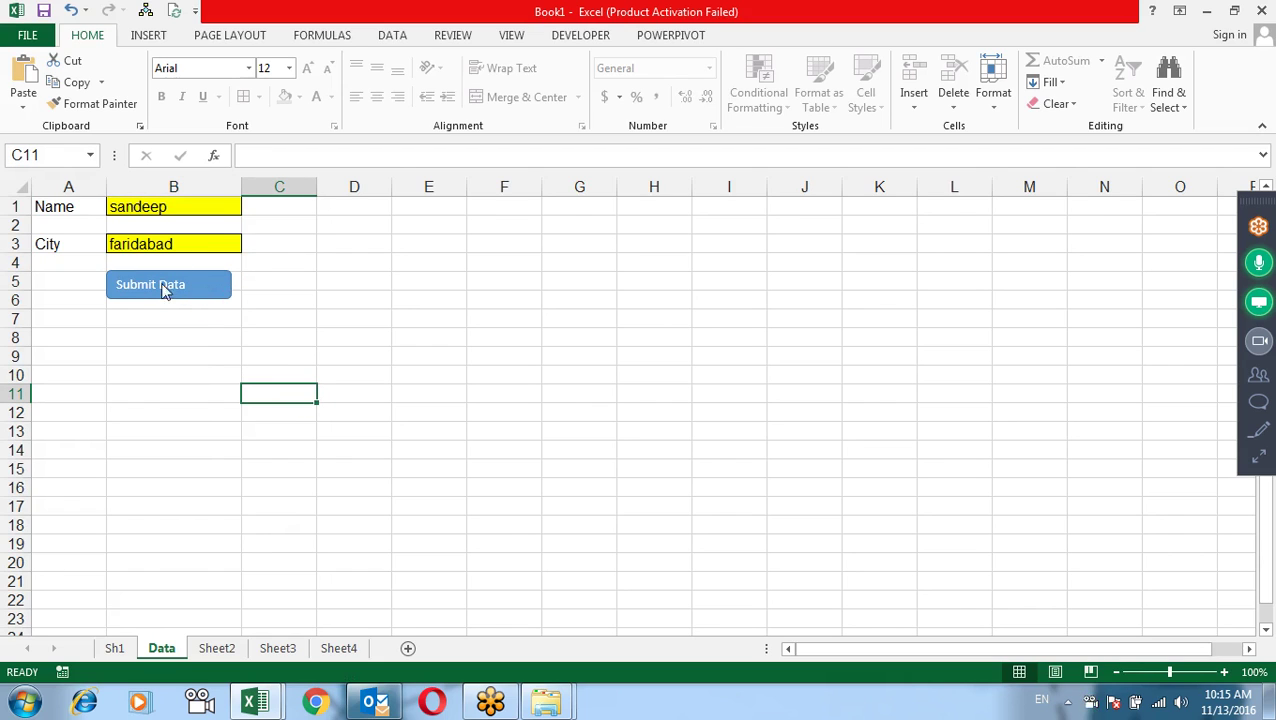
- Try the Submit Data shape, then unprotect the Data sheet with its password
left_click(172, 596)
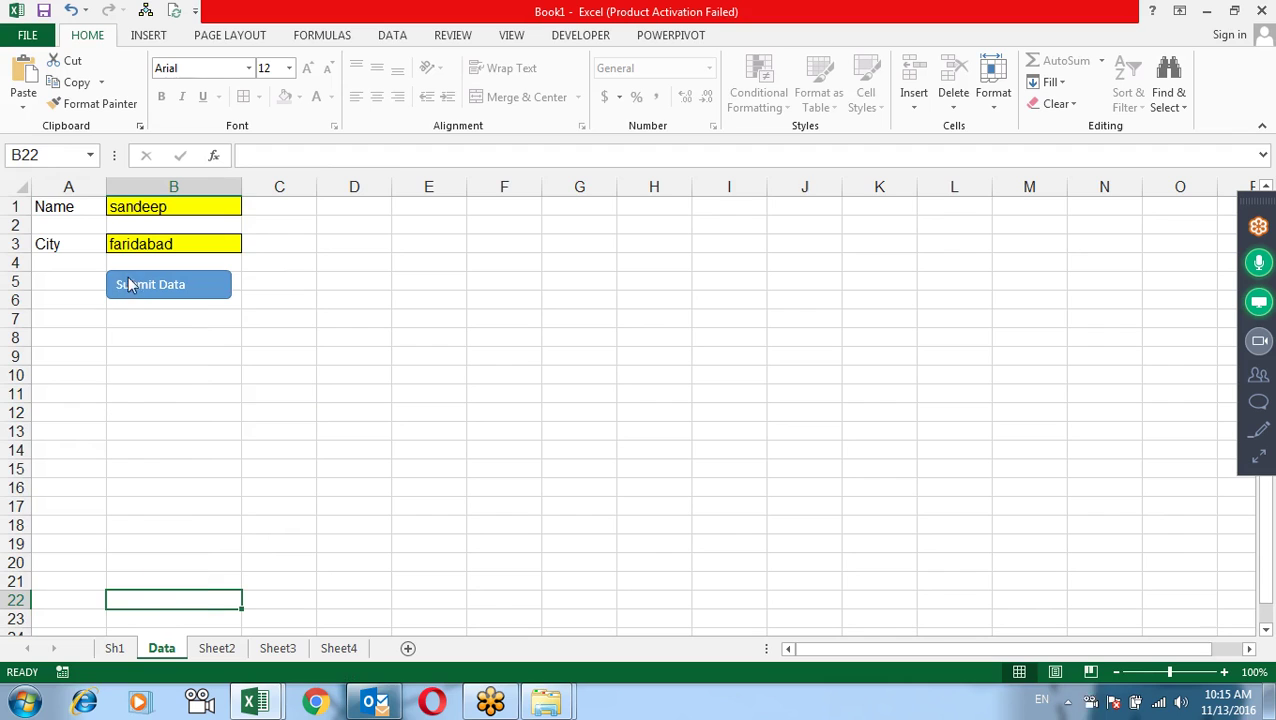
left_click(142, 285)
right_click(163, 648)
left_click(245, 543)
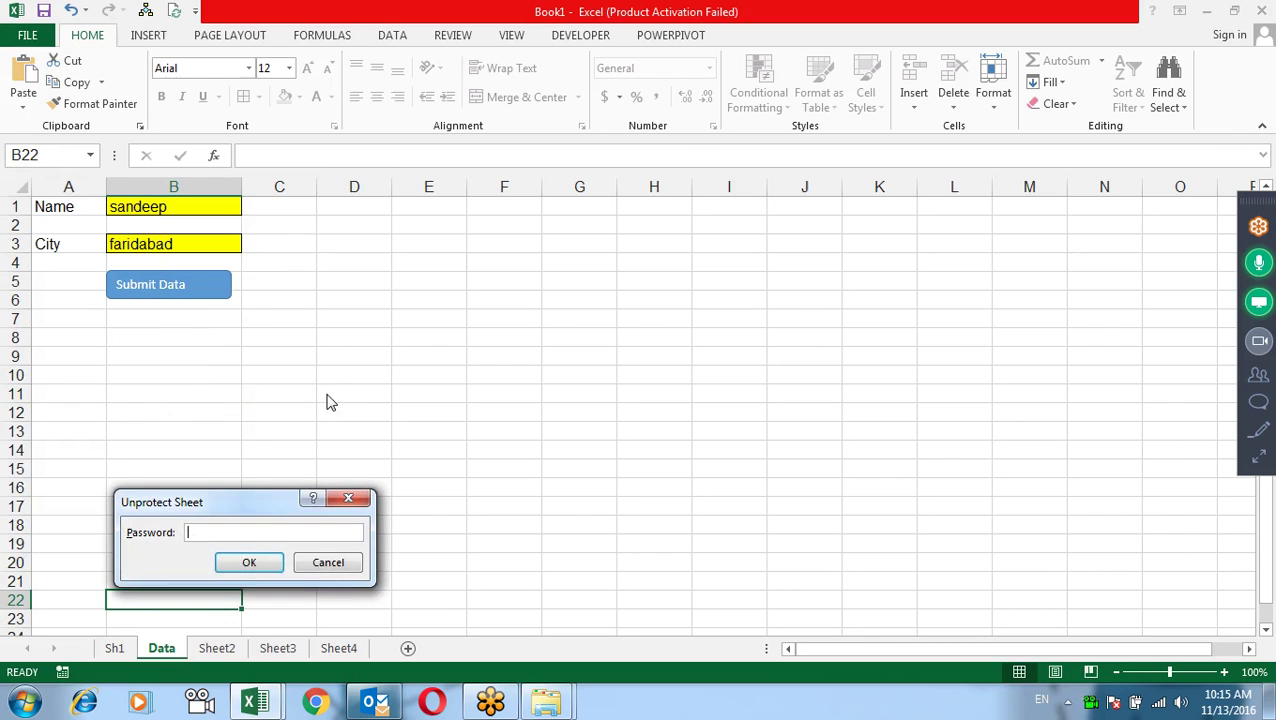
left_click(250, 563)
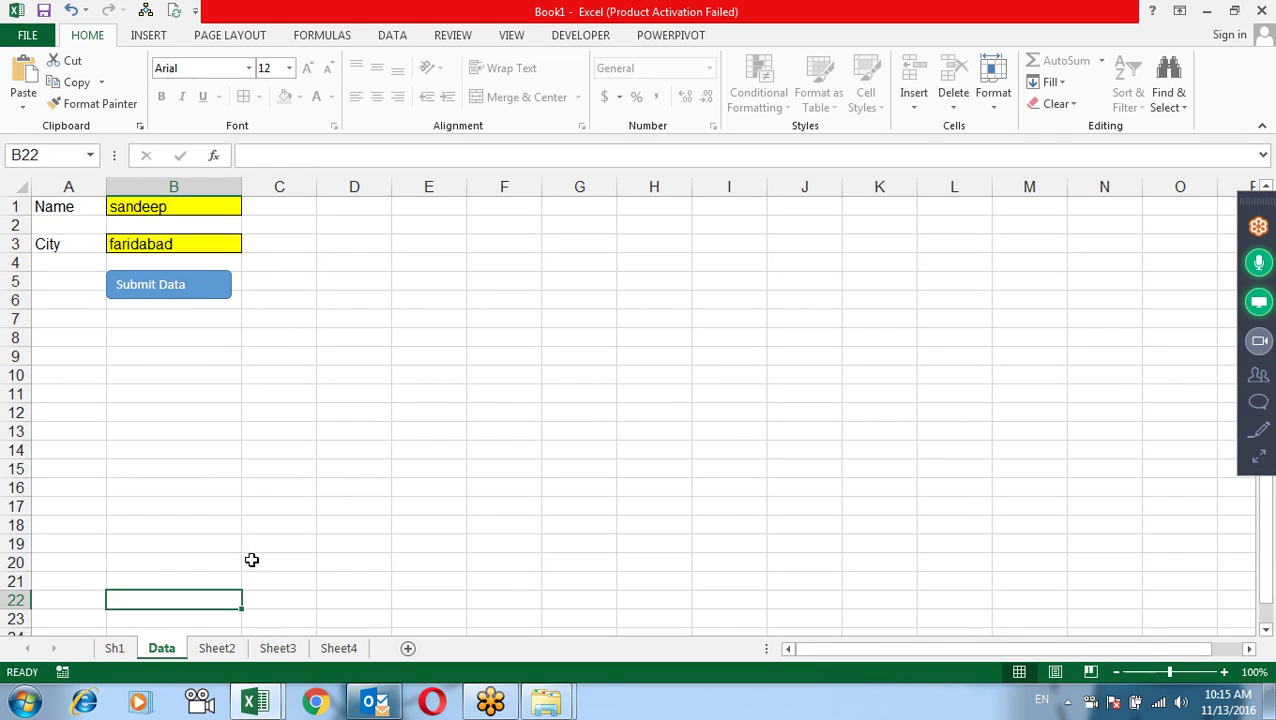
- Assign the submitdata macro to the Submit Data shape
right_click(146, 287)
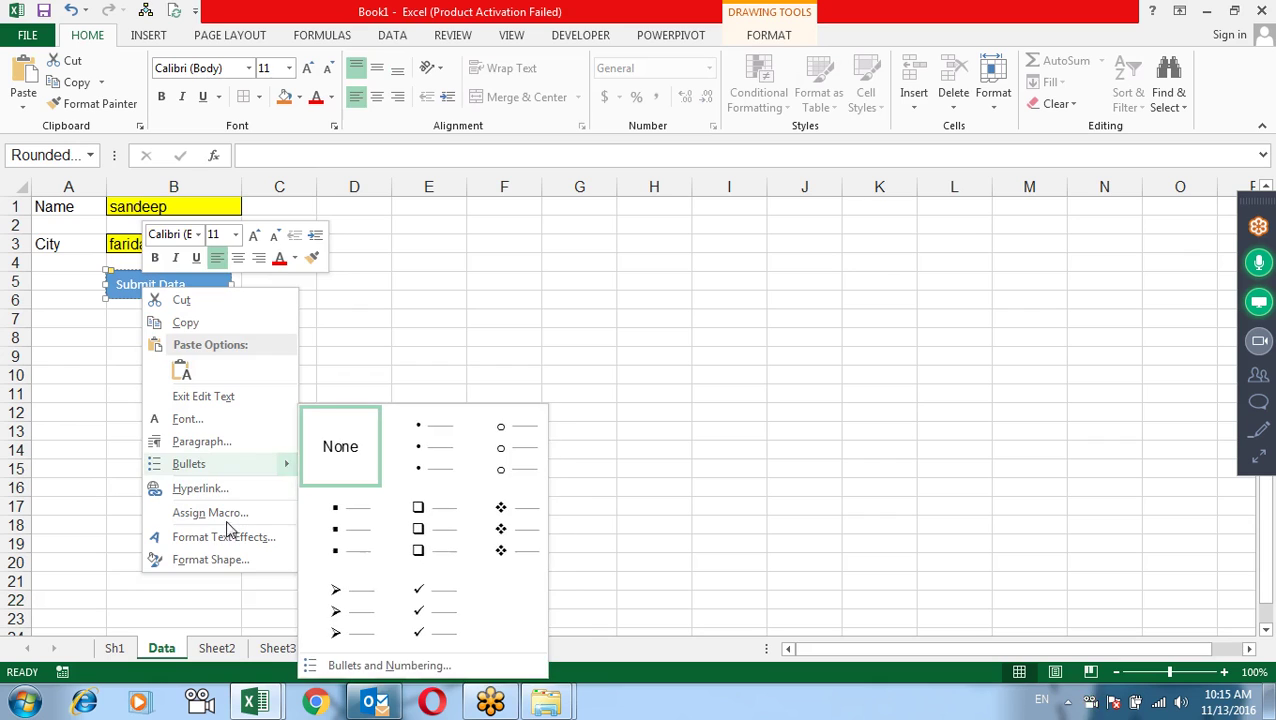
left_click(215, 513)
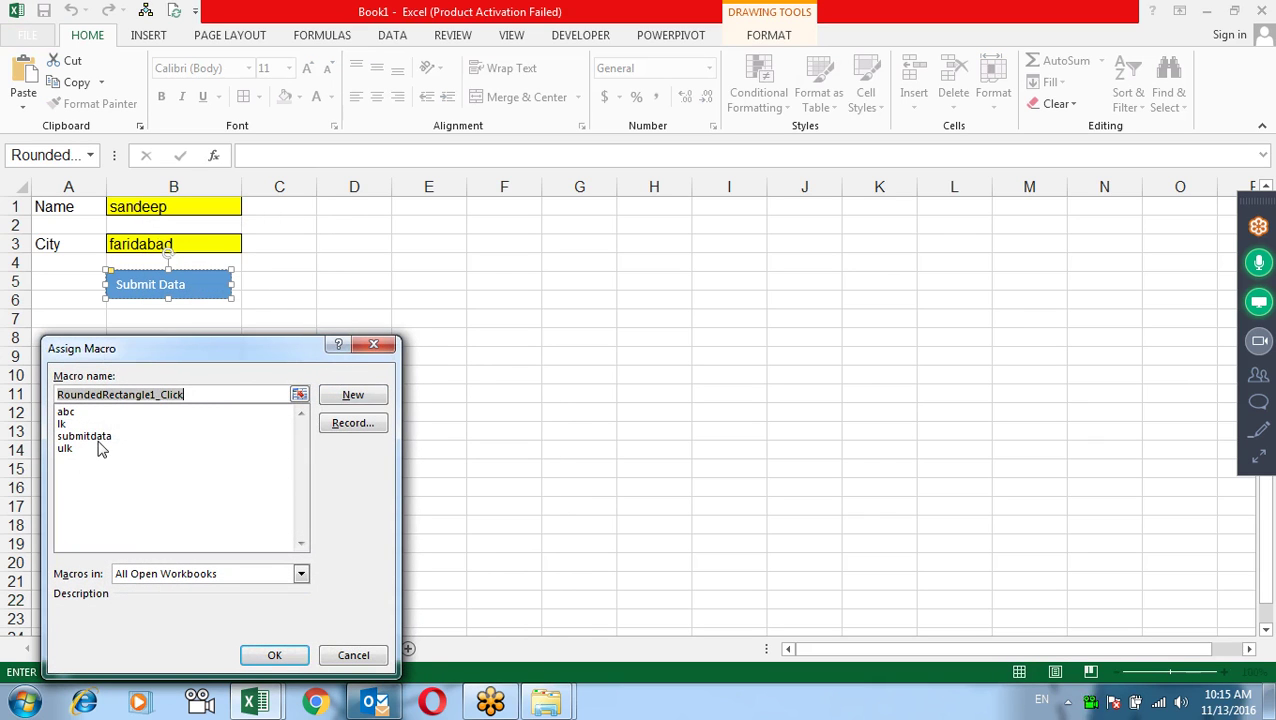
left_click(98, 439)
left_click(268, 655)
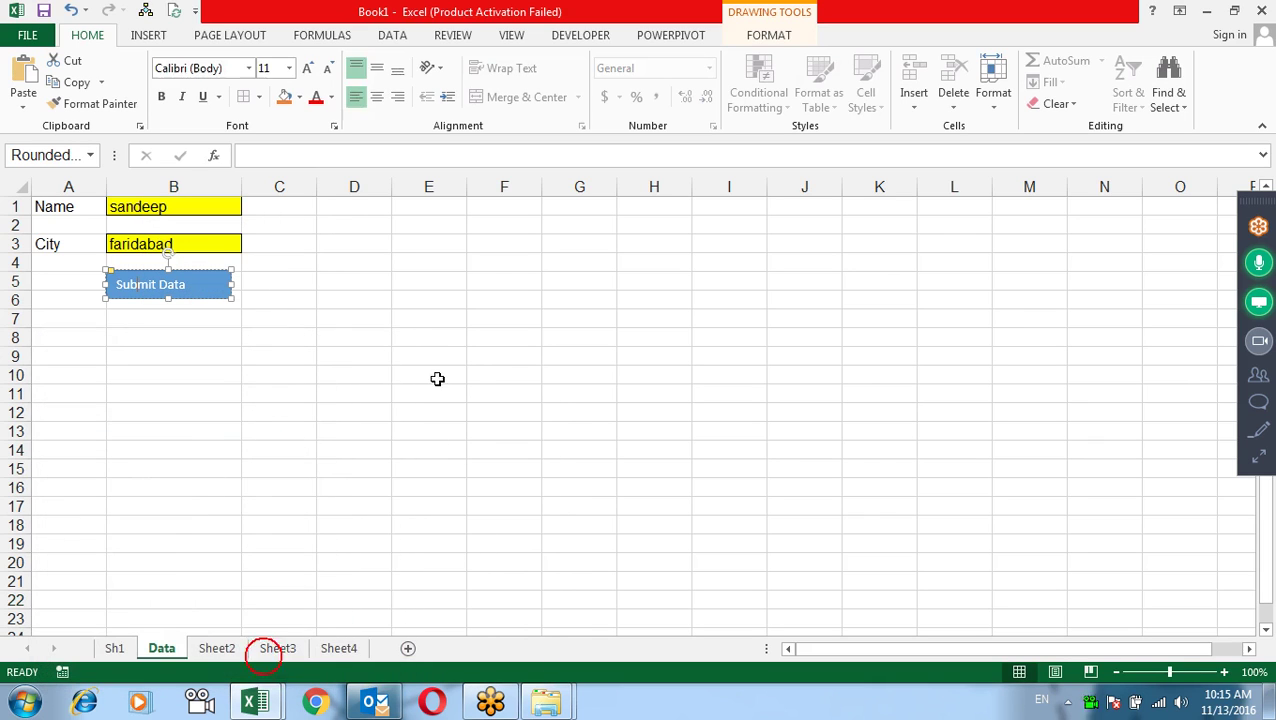
left_click(434, 377)
key("alt+Tab")
scroll(340, 368, "down", 3)
- Run the lk macro to relock the Data sheet
left_click(308, 436)
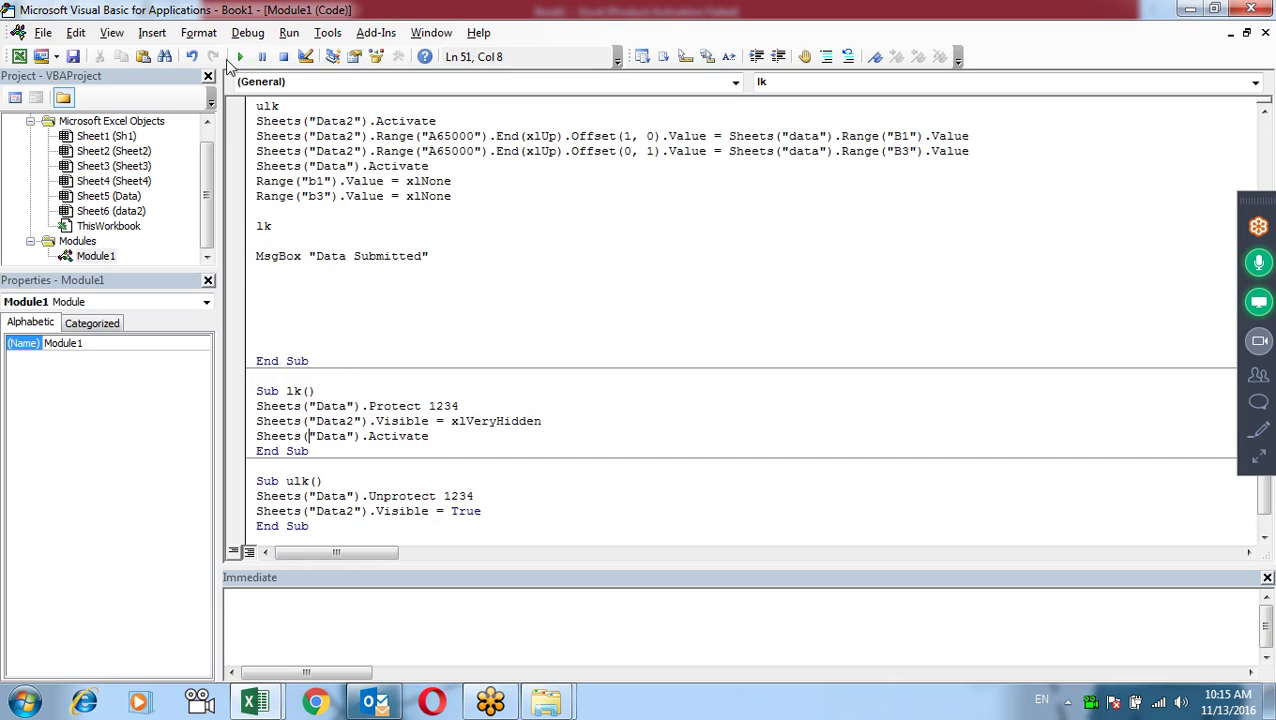
left_click(237, 56)
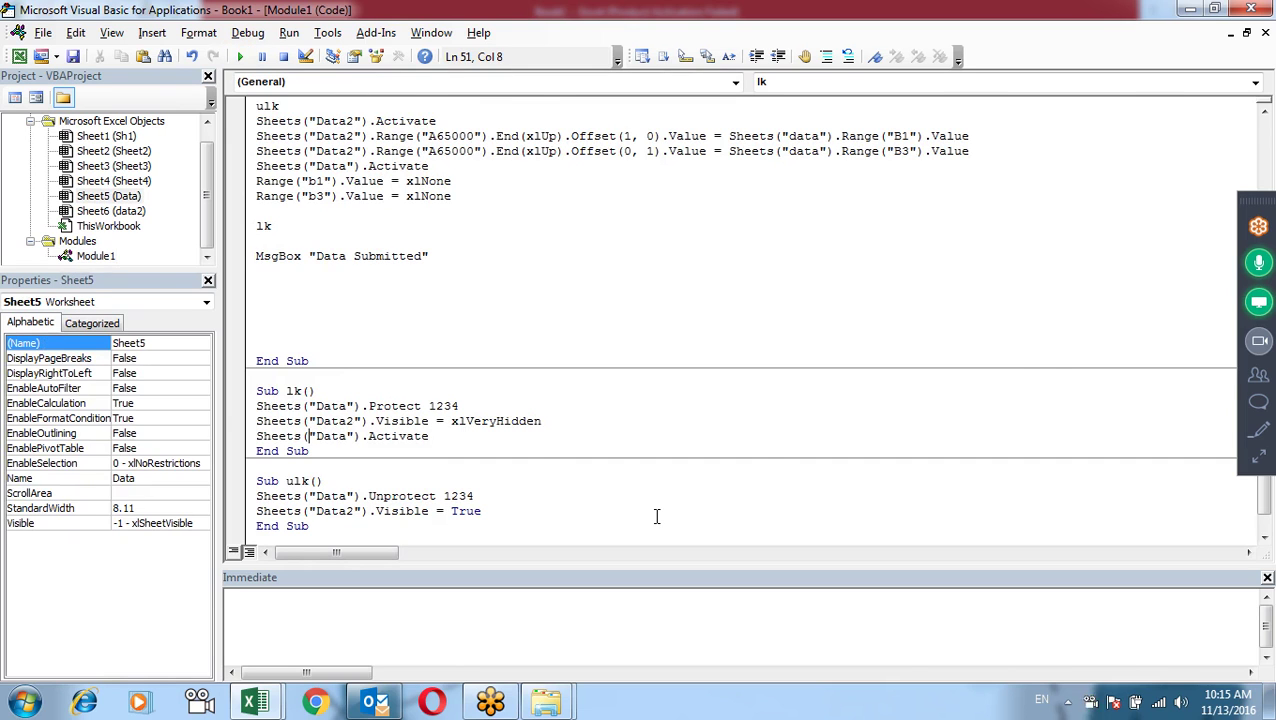
key("alt+F11")
- Test Submit Data: it shows "Data Submitted" but leaves -4142 in B1 and B3
left_click(175, 374)
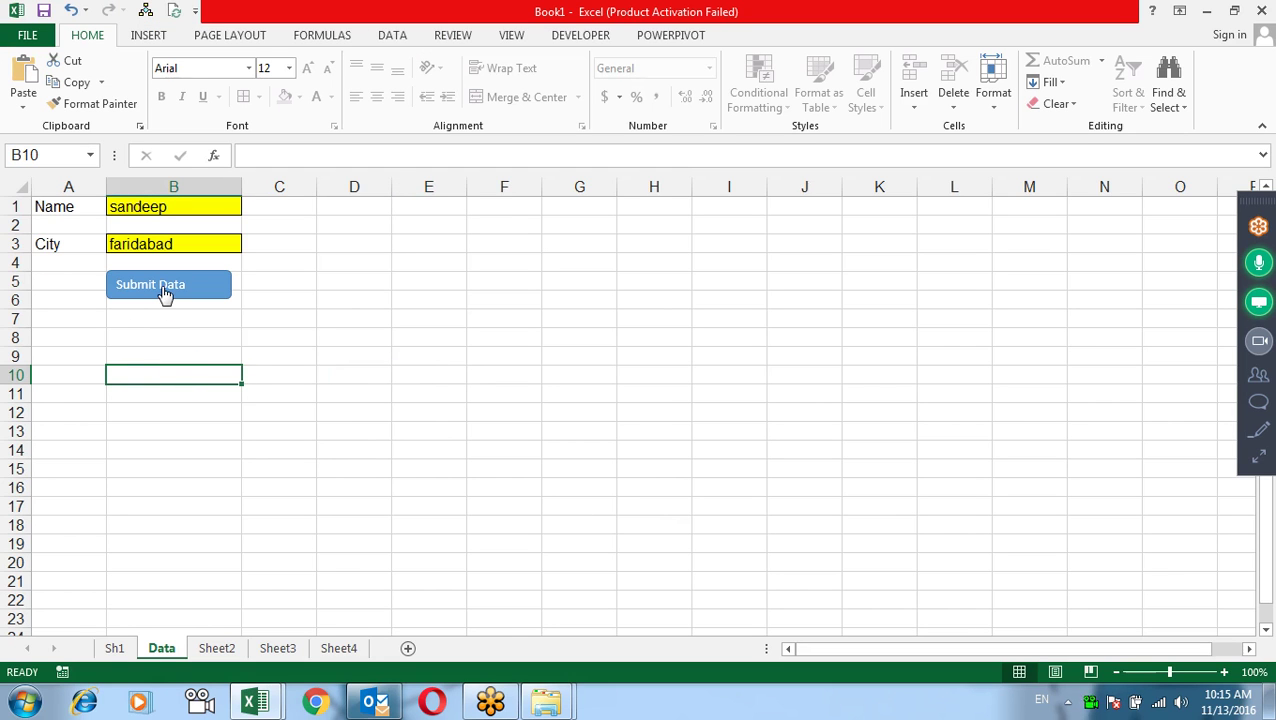
left_click(163, 287)
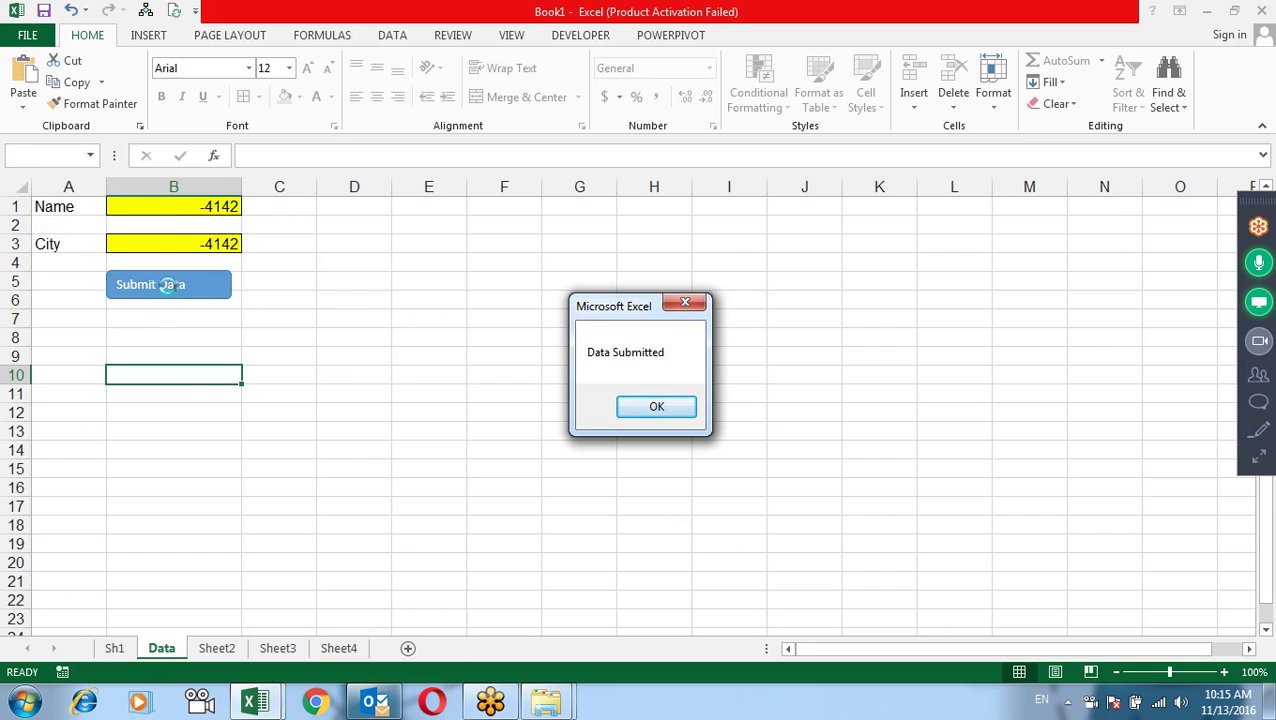
left_click(668, 408)
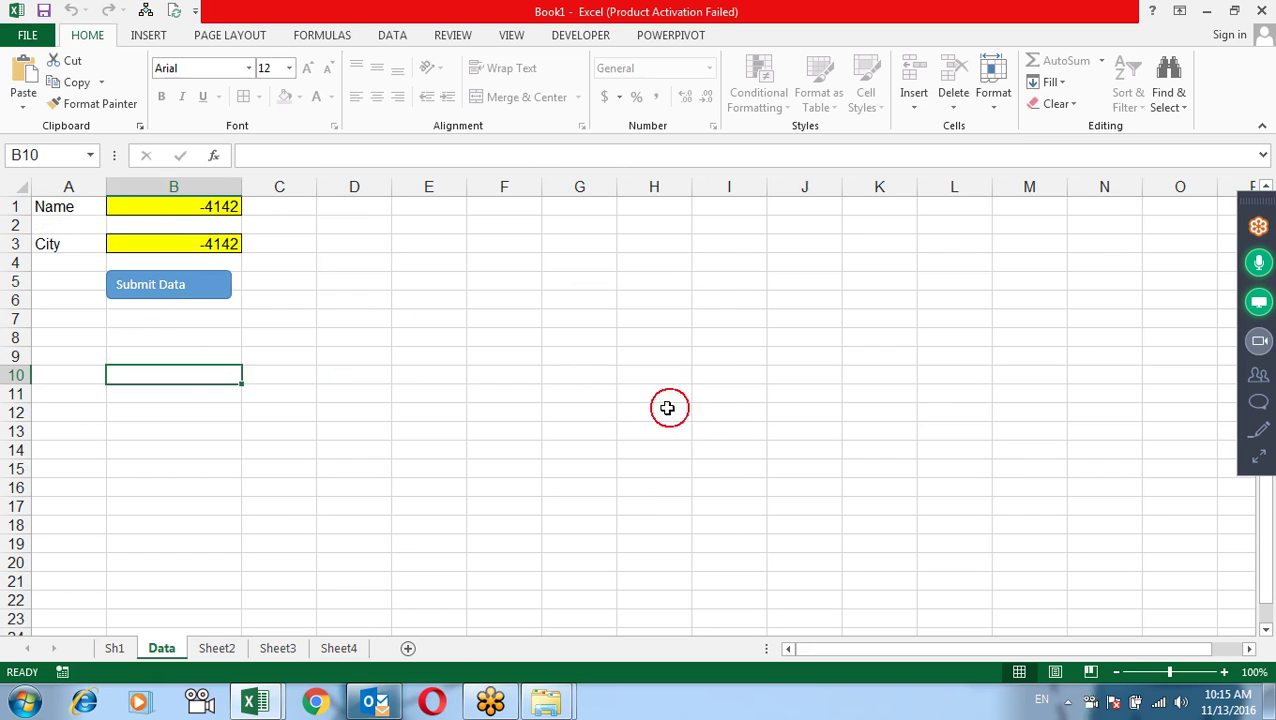
left_click(236, 207)
left_click(228, 244)
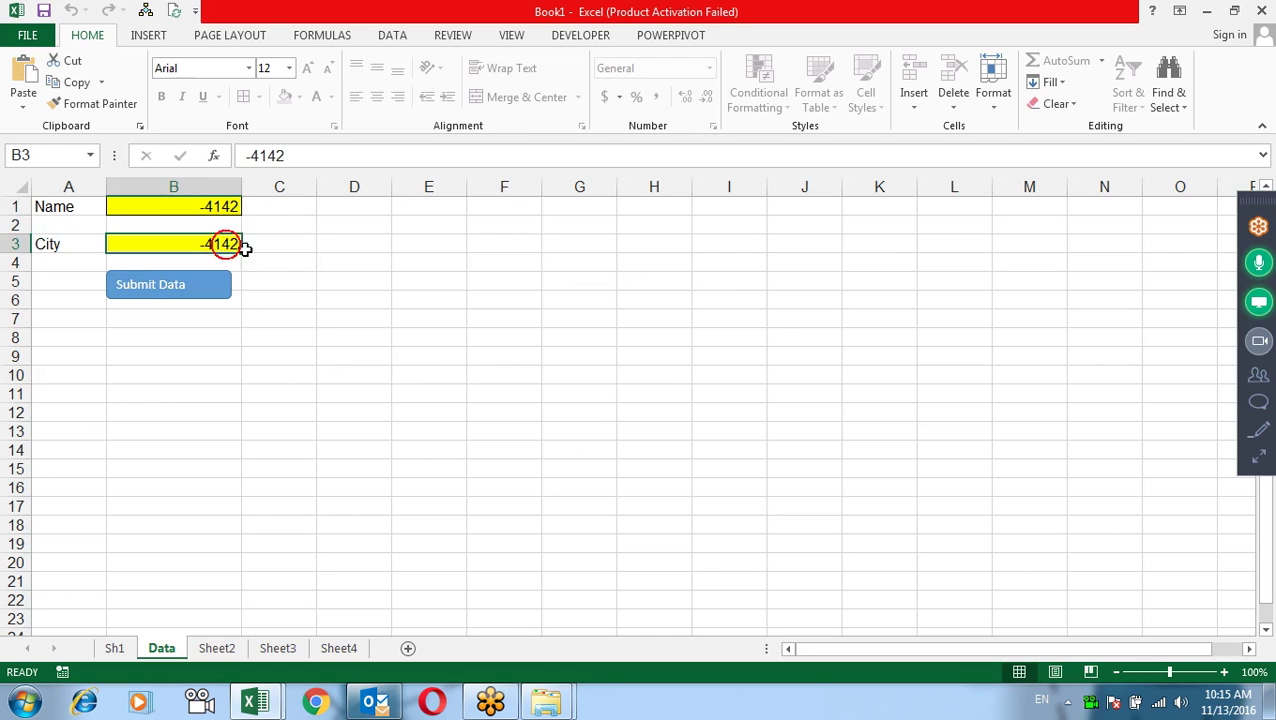
key("alt+F11")
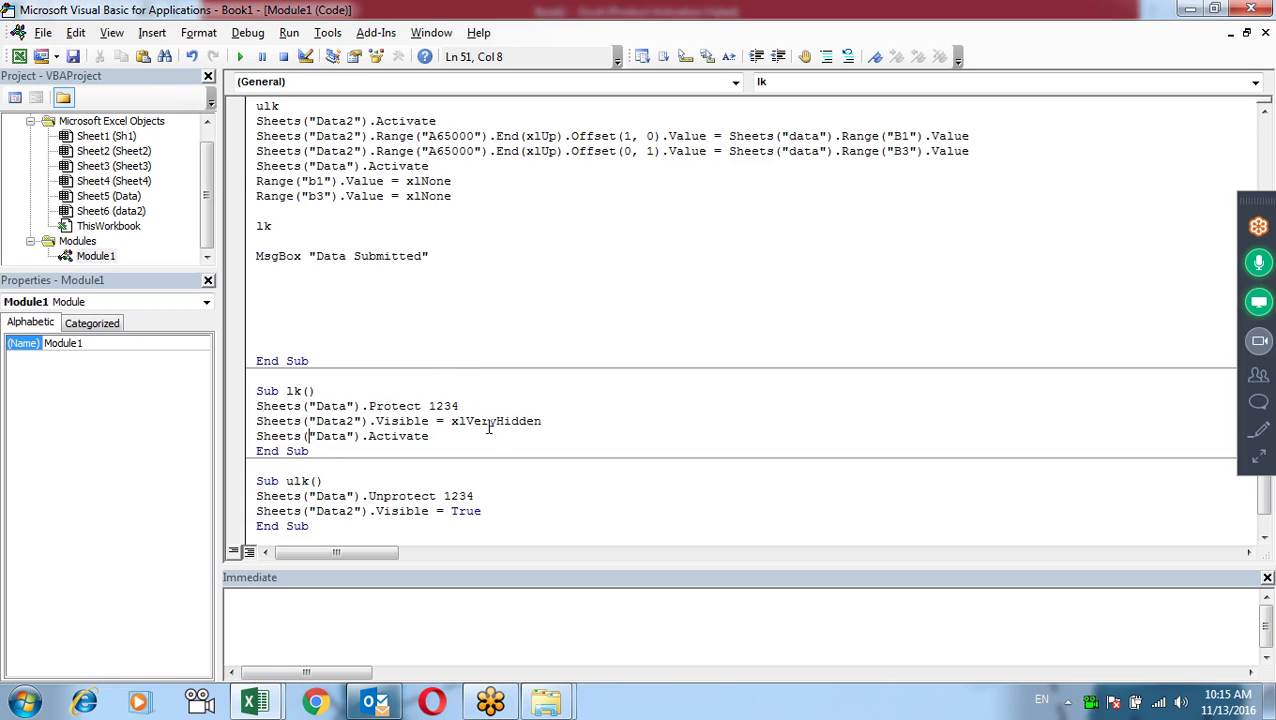
- Replace xlNone with "" on the B1 and B3 clearing lines of submitdata
left_click_drag(451, 181, 407, 182)
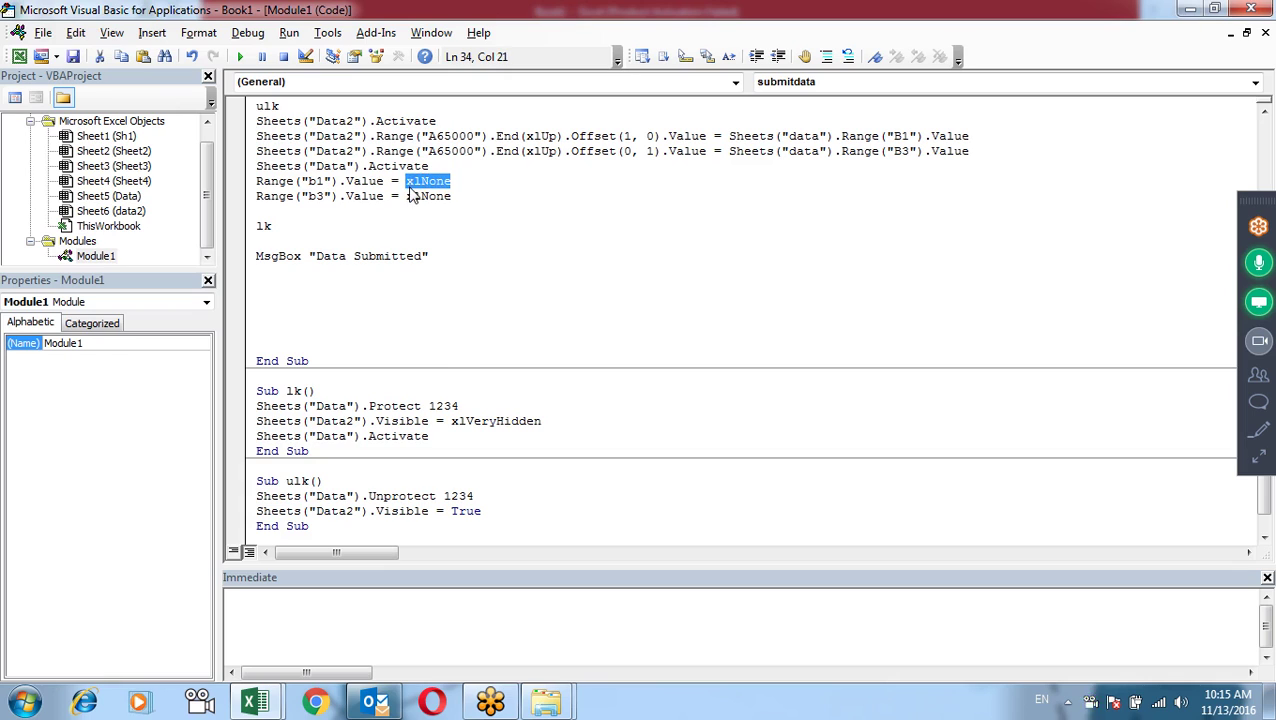
type("\"\"")
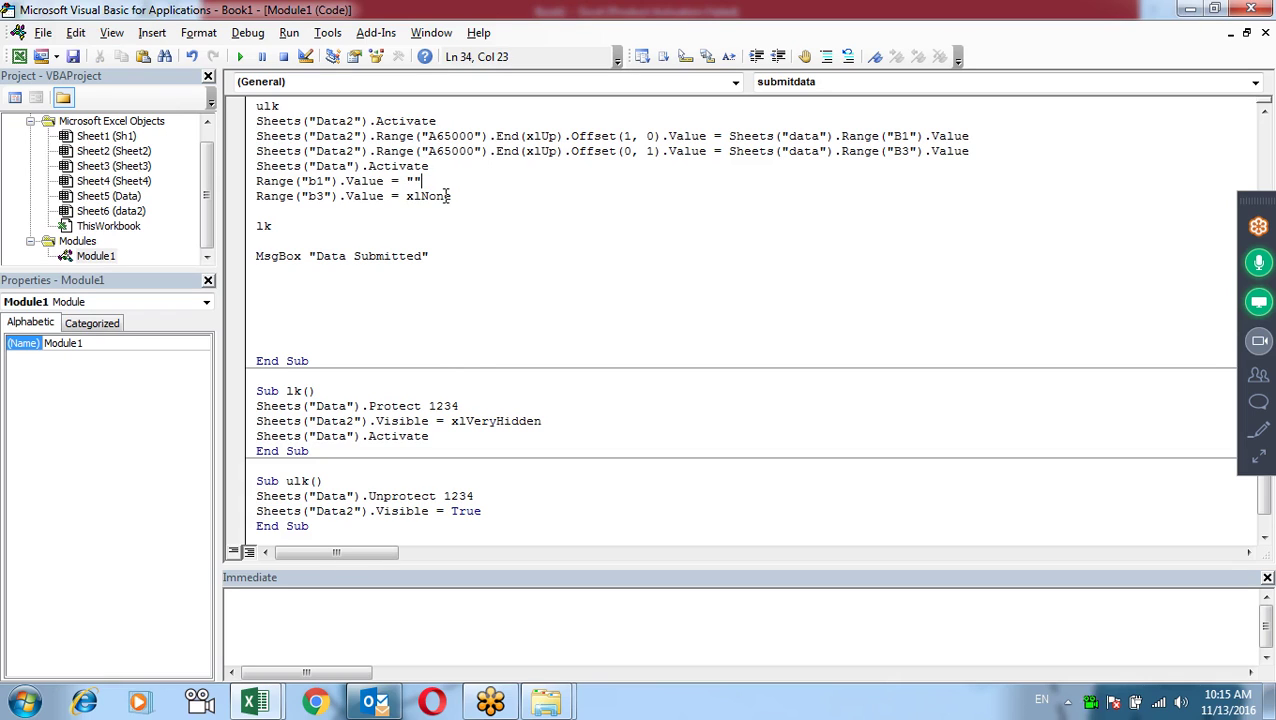
left_click_drag(452, 196, 405, 196)
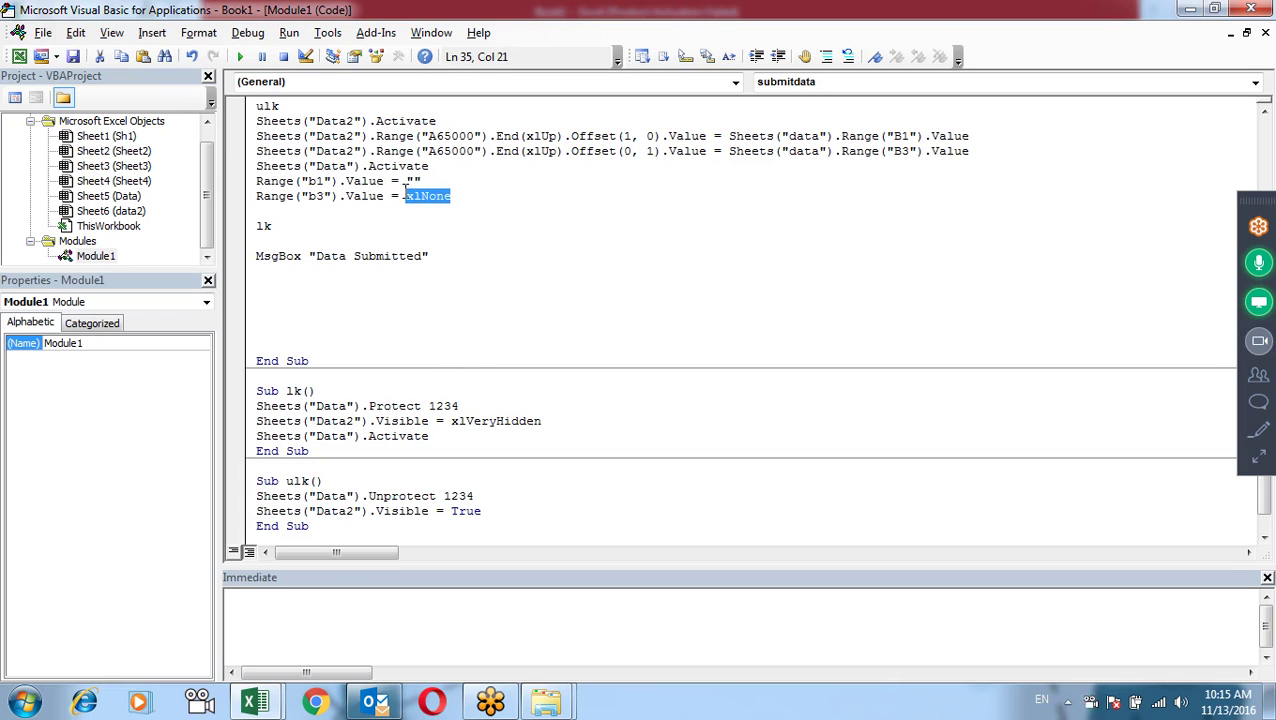
type("\"\"")
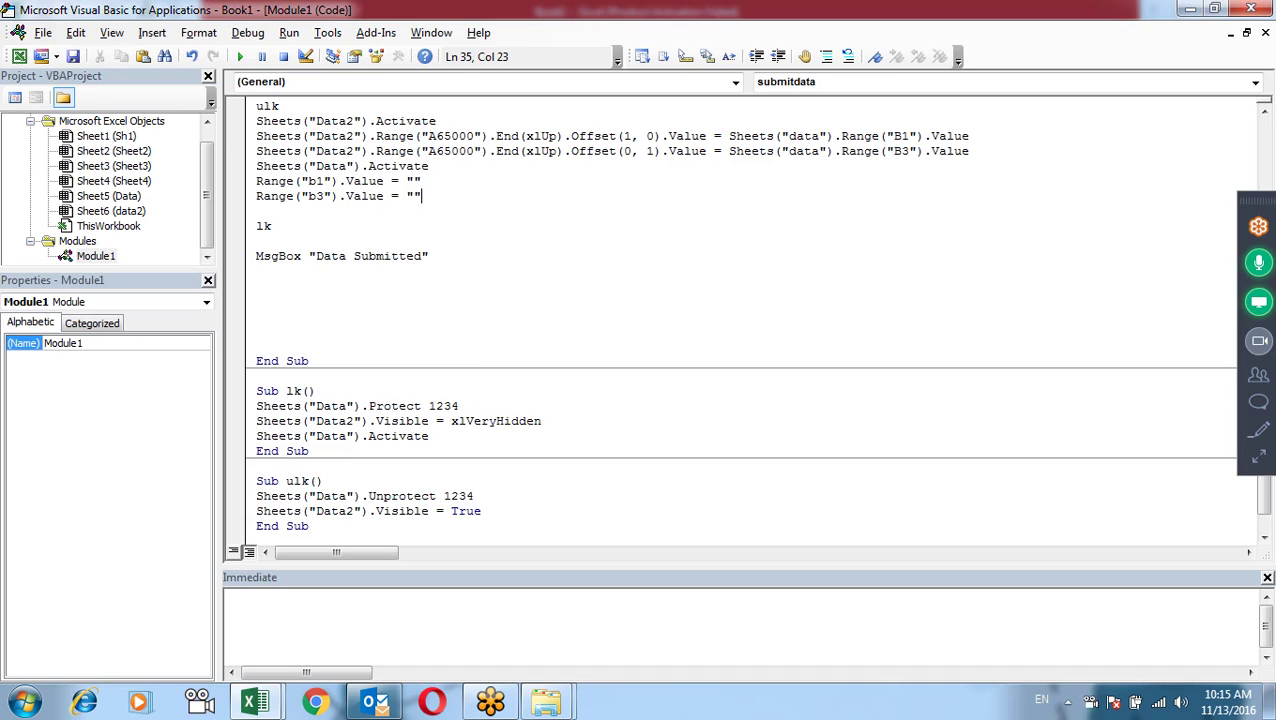
- Clear the leftover -4142 values from the Name cell B1 and City cell B3
key("alt+F11")
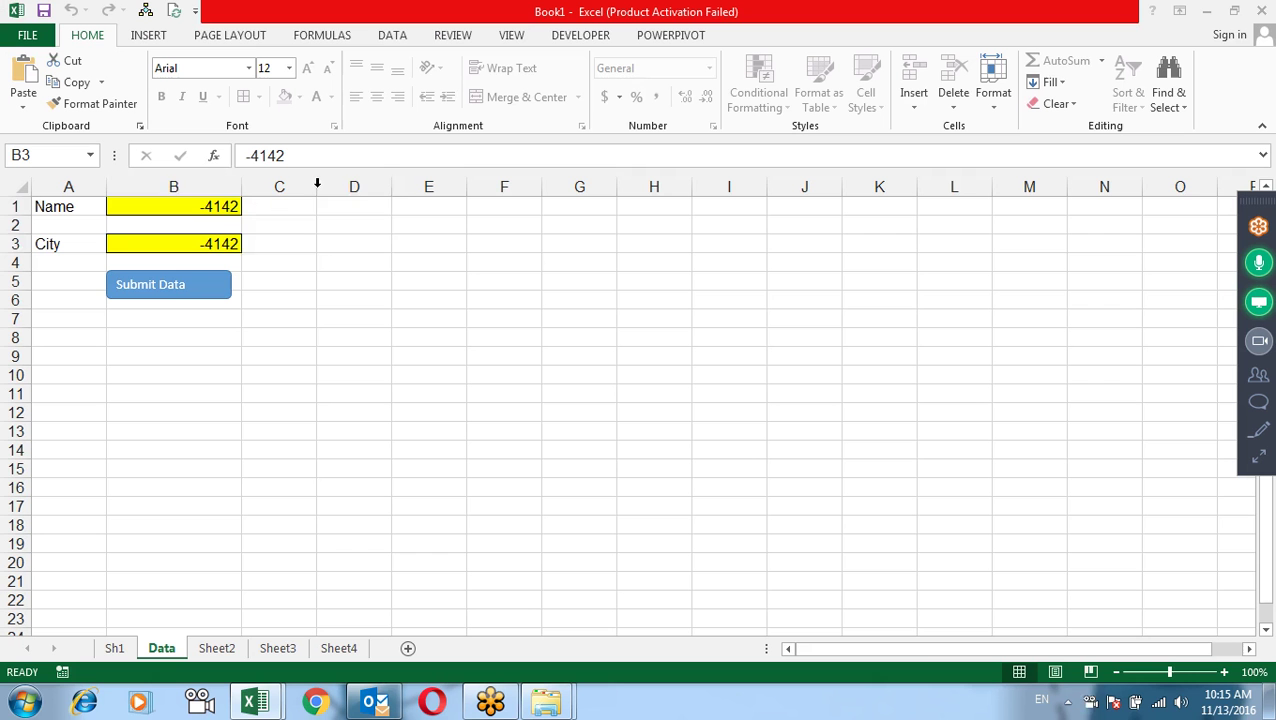
left_click(213, 206)
key("Delete")
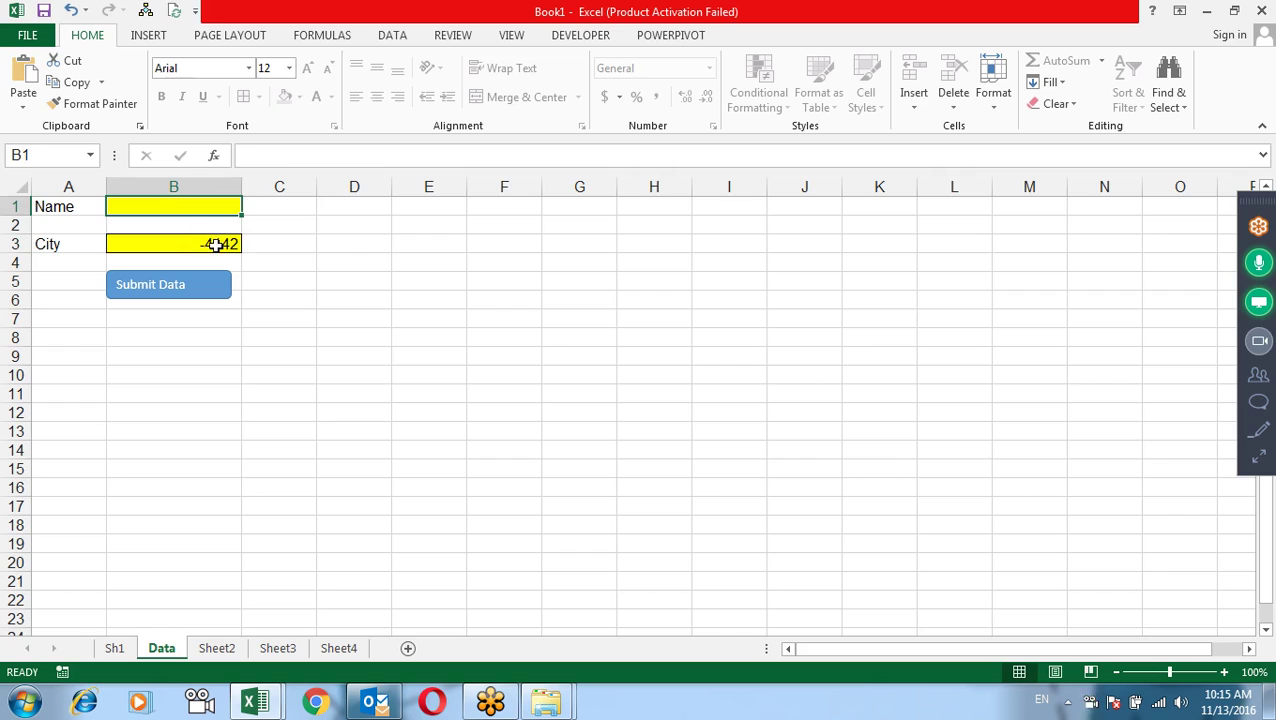
left_click(214, 243)
key("Delete")
left_click(376, 340)
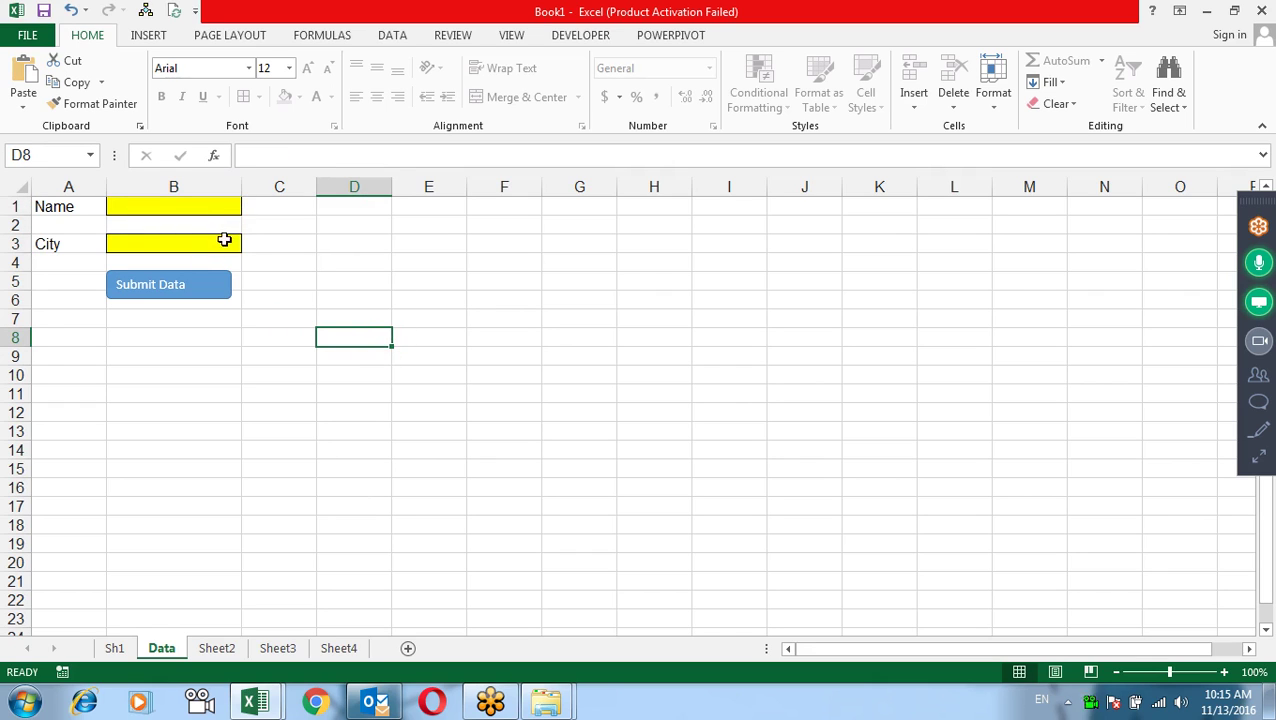
- Enter a sample name with city Delhi, submit it, and dismiss the Data Submitted message
left_click(194, 212)
type("Pradeep")
key("Return")
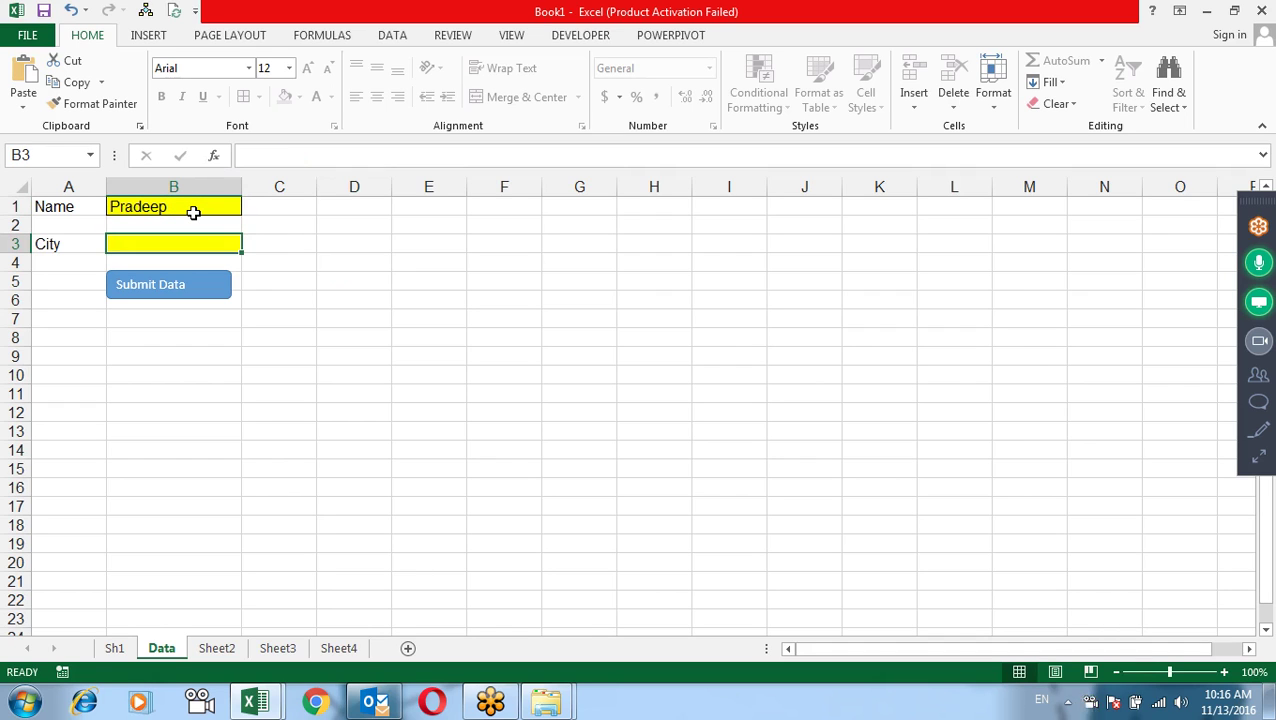
type("elhi")
key("Return")
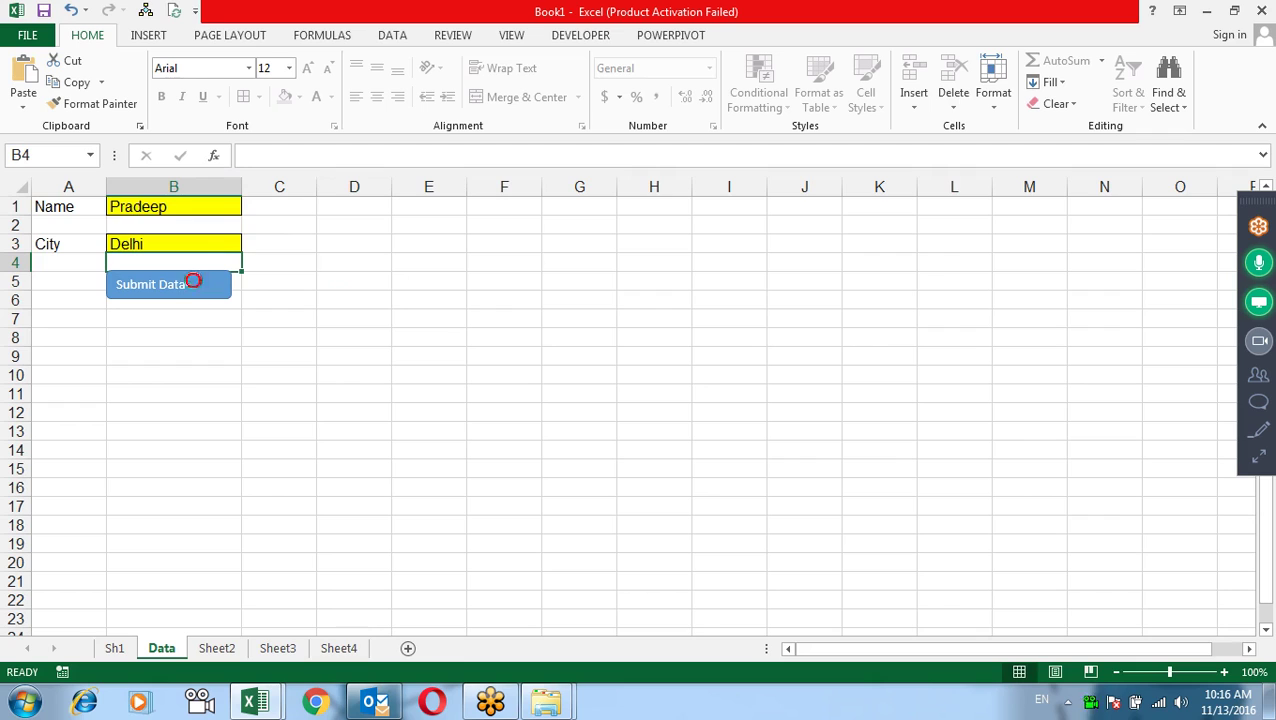
left_click(195, 284)
left_click(654, 418)
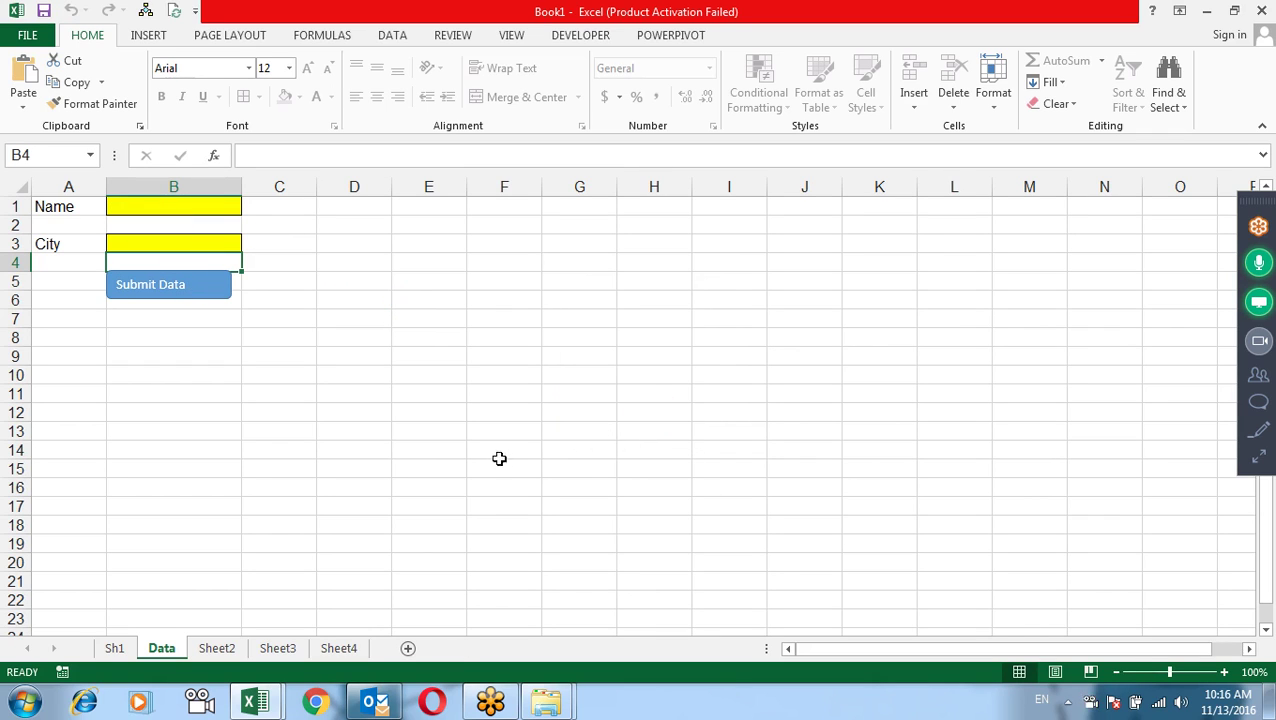
left_click(407, 373)
key("alt+F11")
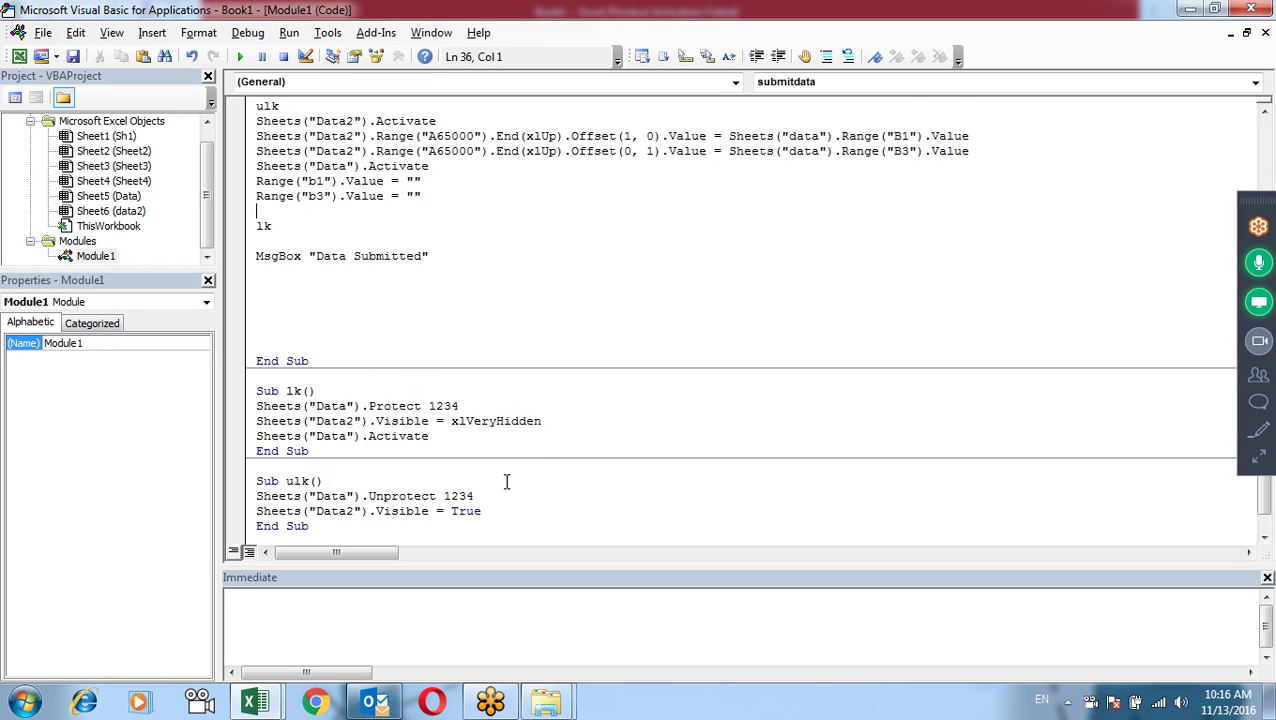
- Run the ulk macro to unhide data2 and check its stored records
scroll(443, 457, "down", 1)
left_click(358, 478)
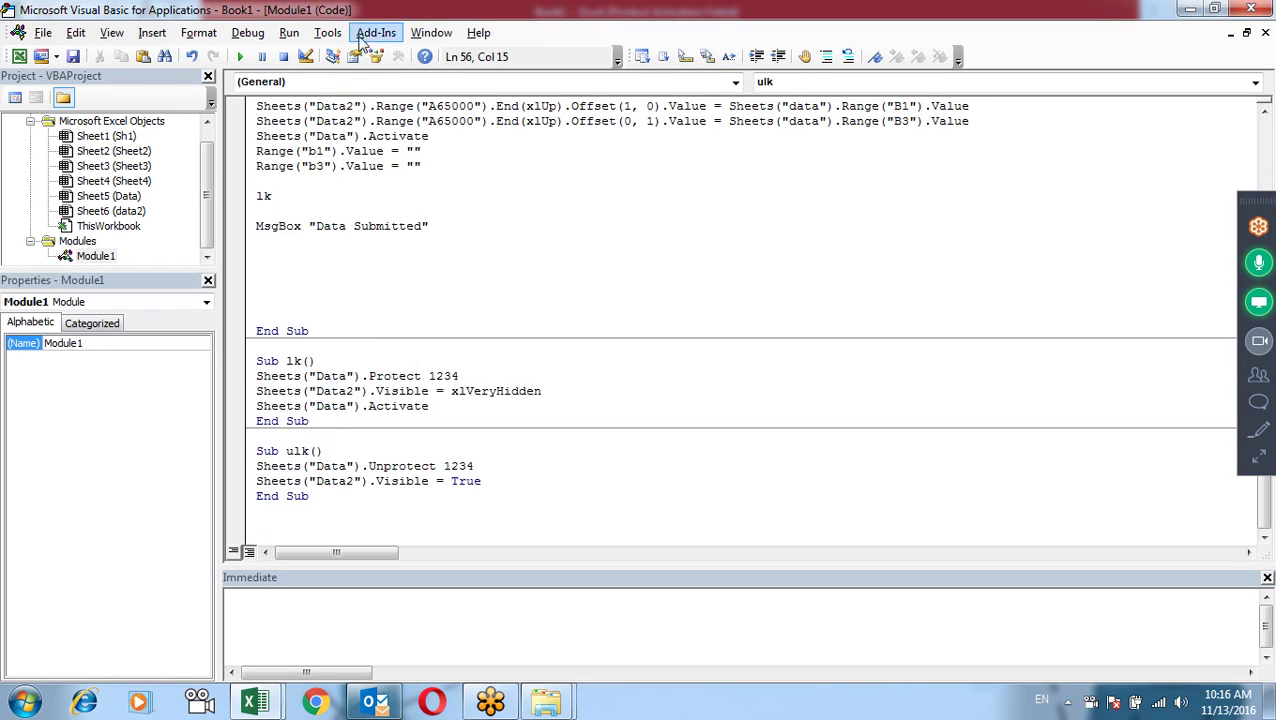
left_click(240, 57)
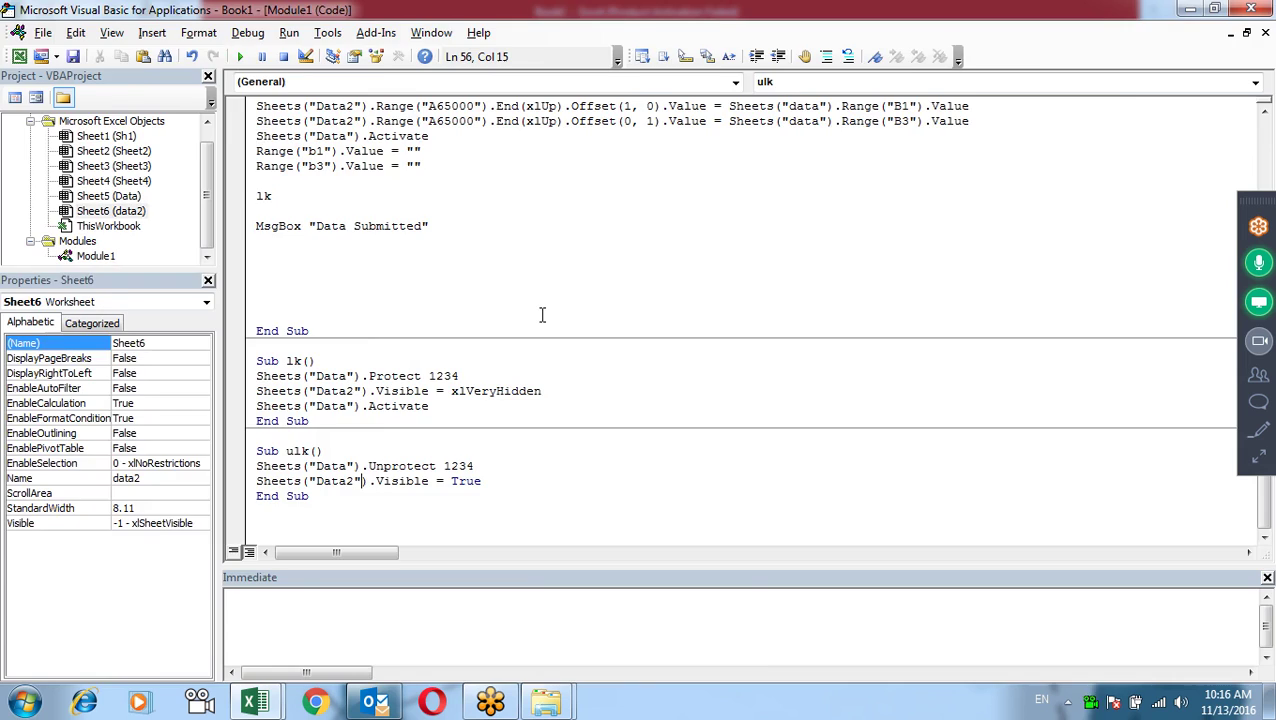
key("alt+F11")
left_click(229, 648)
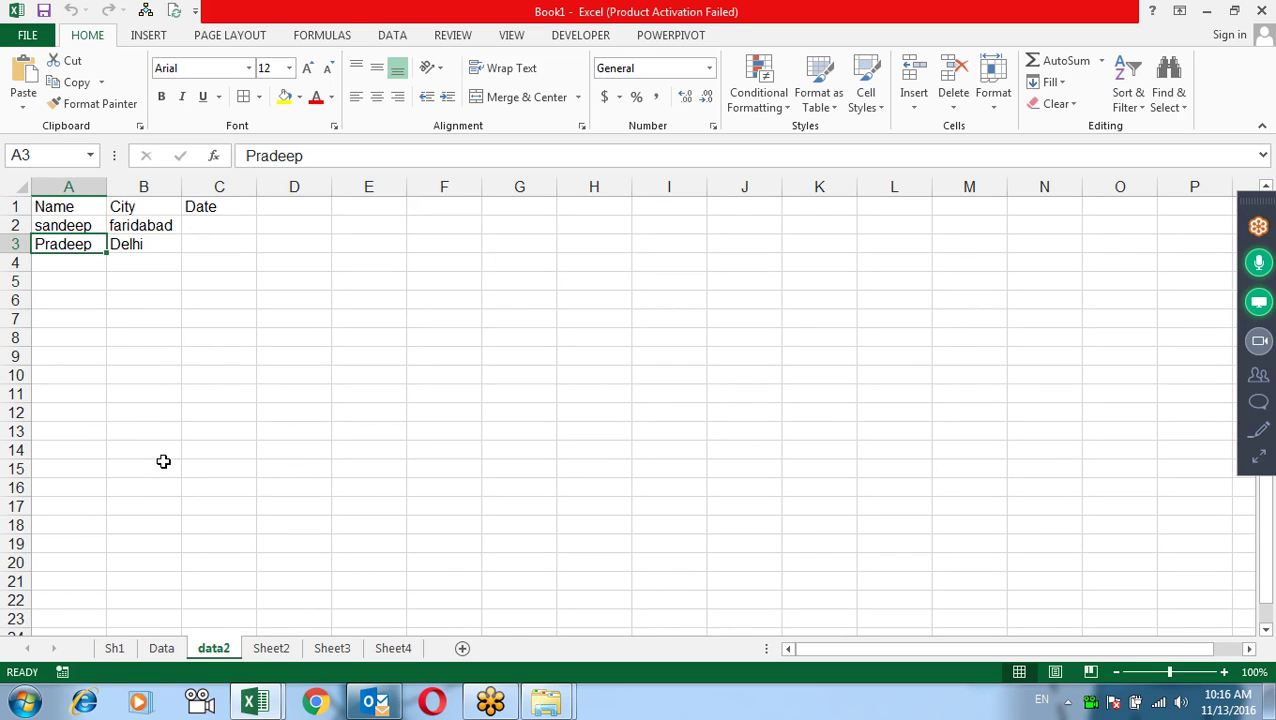
- Protect the data2 sheet without a password
key("alt+F11")
scroll(522, 345, "up", 3)
scroll(522, 345, "up", 1)
scroll(522, 345, "down", 2)
scroll(522, 345, "up", 2)
scroll(521, 345, "down", 4)
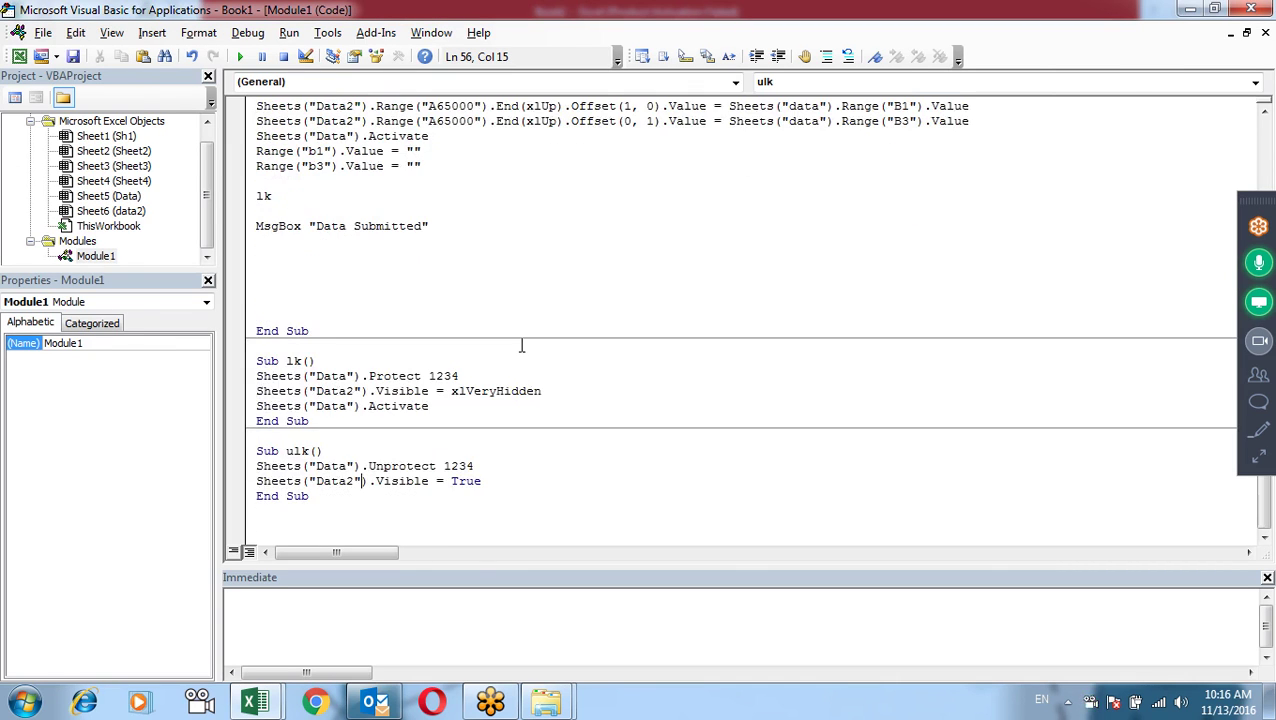
key("alt+F11")
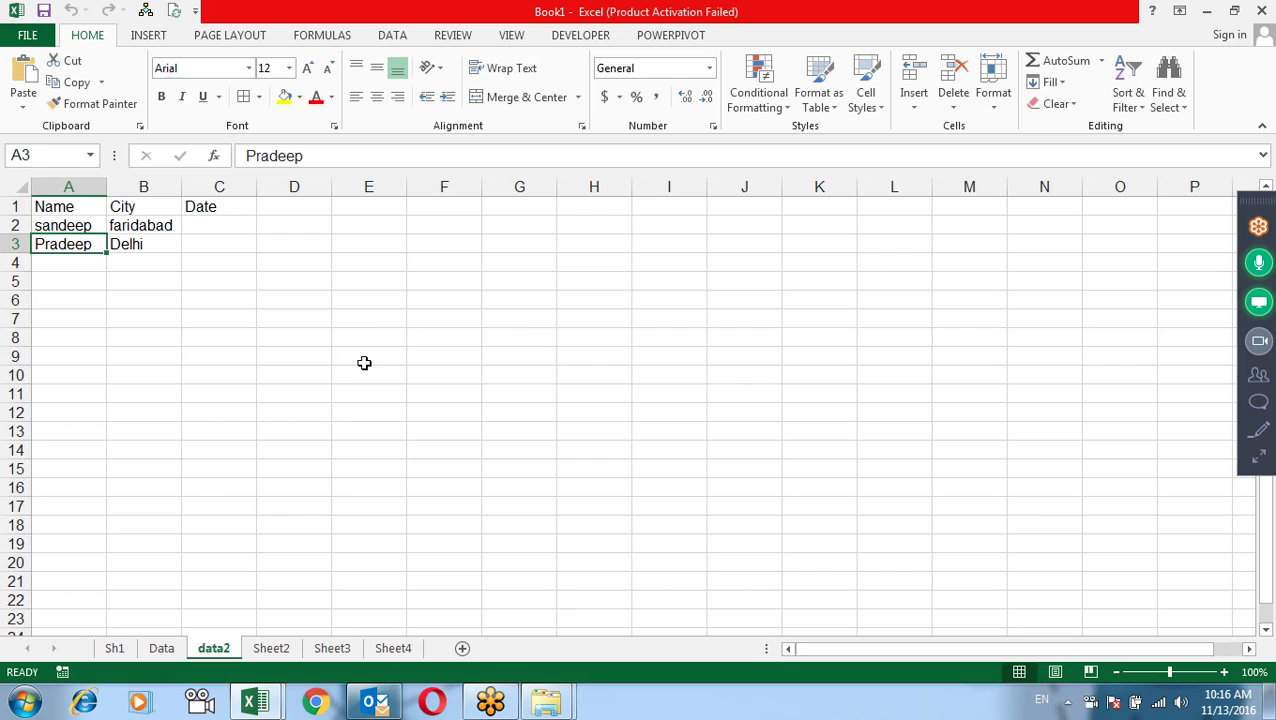
right_click(210, 652)
left_click(312, 543)
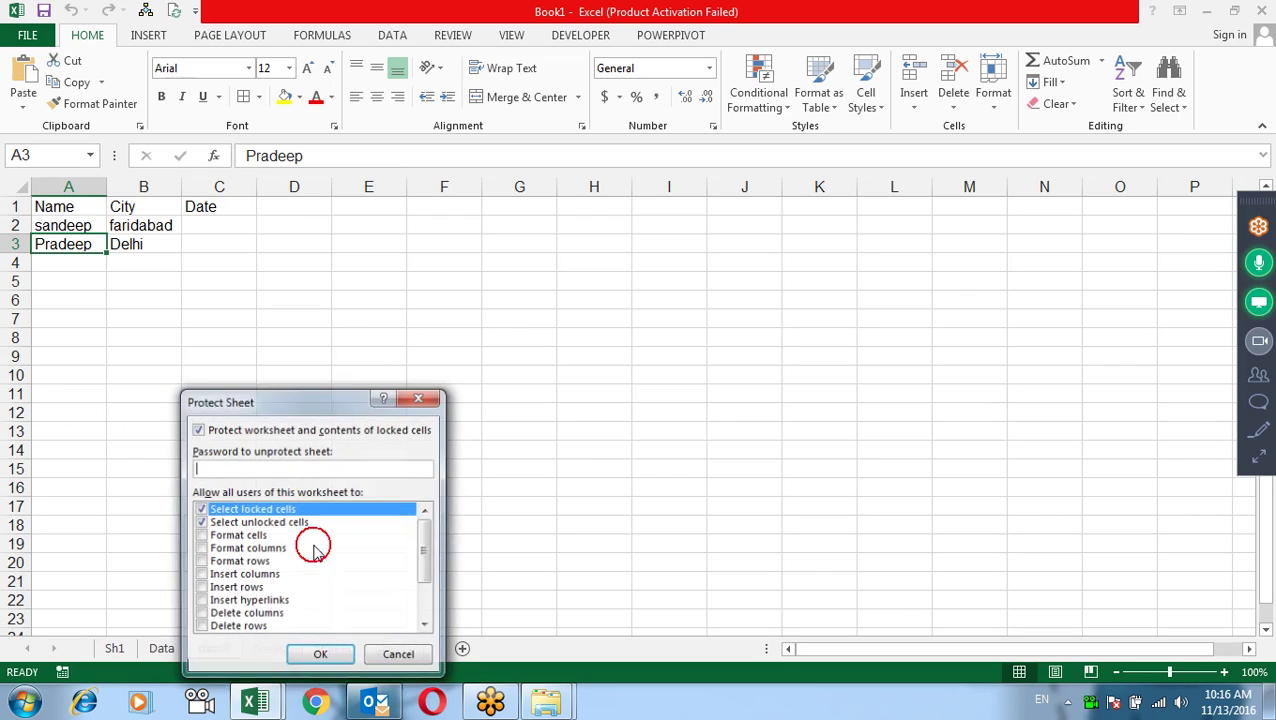
left_click(320, 654)
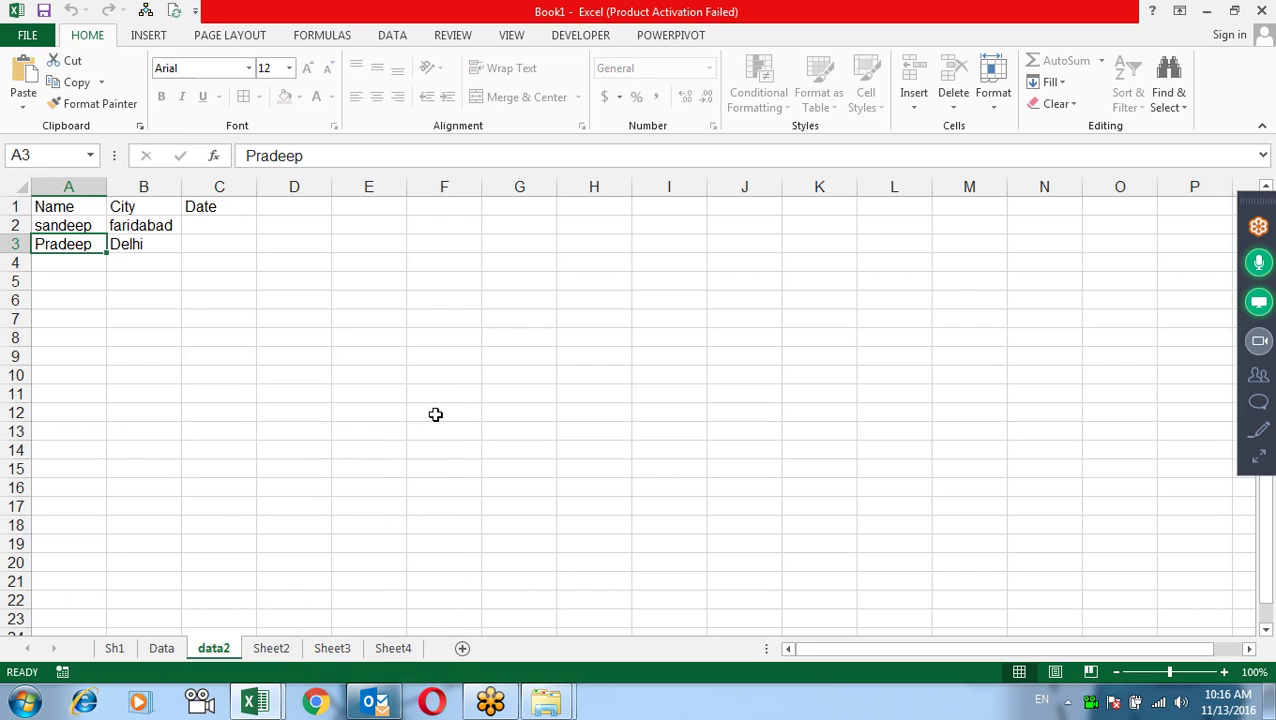
left_click(435, 414)
- Enter a sample name and city noida on the Data form and submit it
left_click(163, 648)
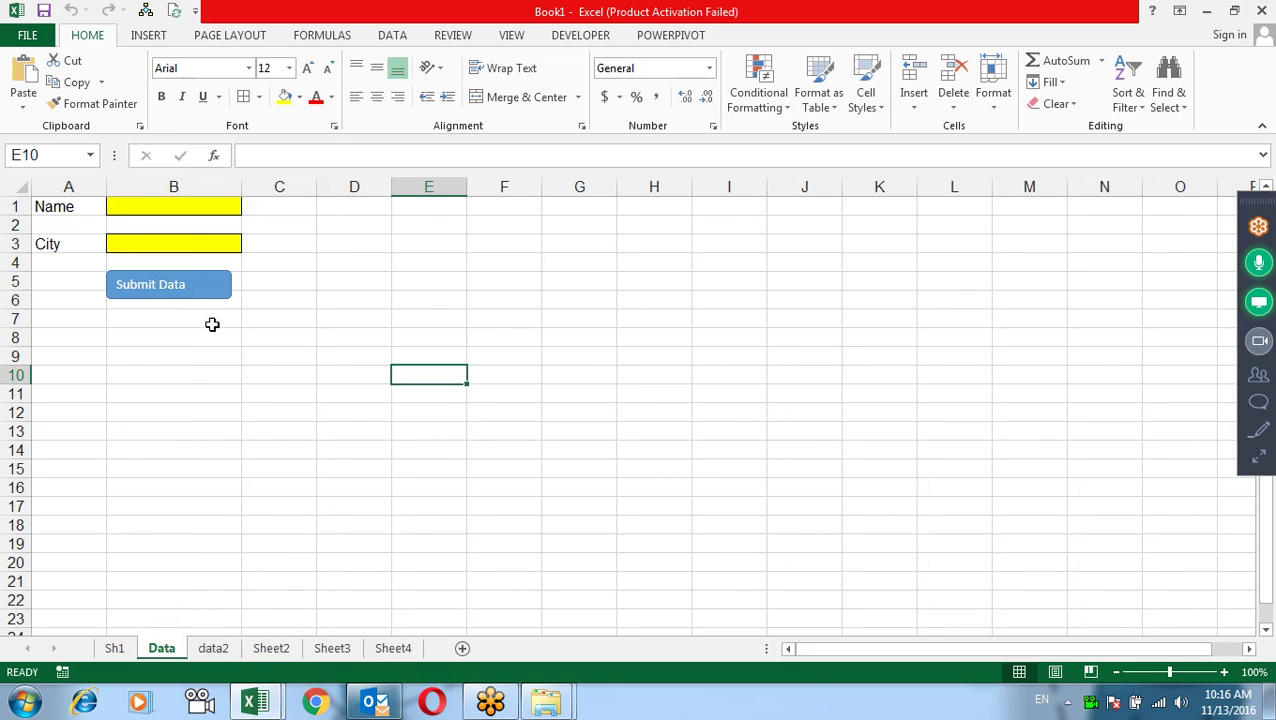
left_click(201, 204)
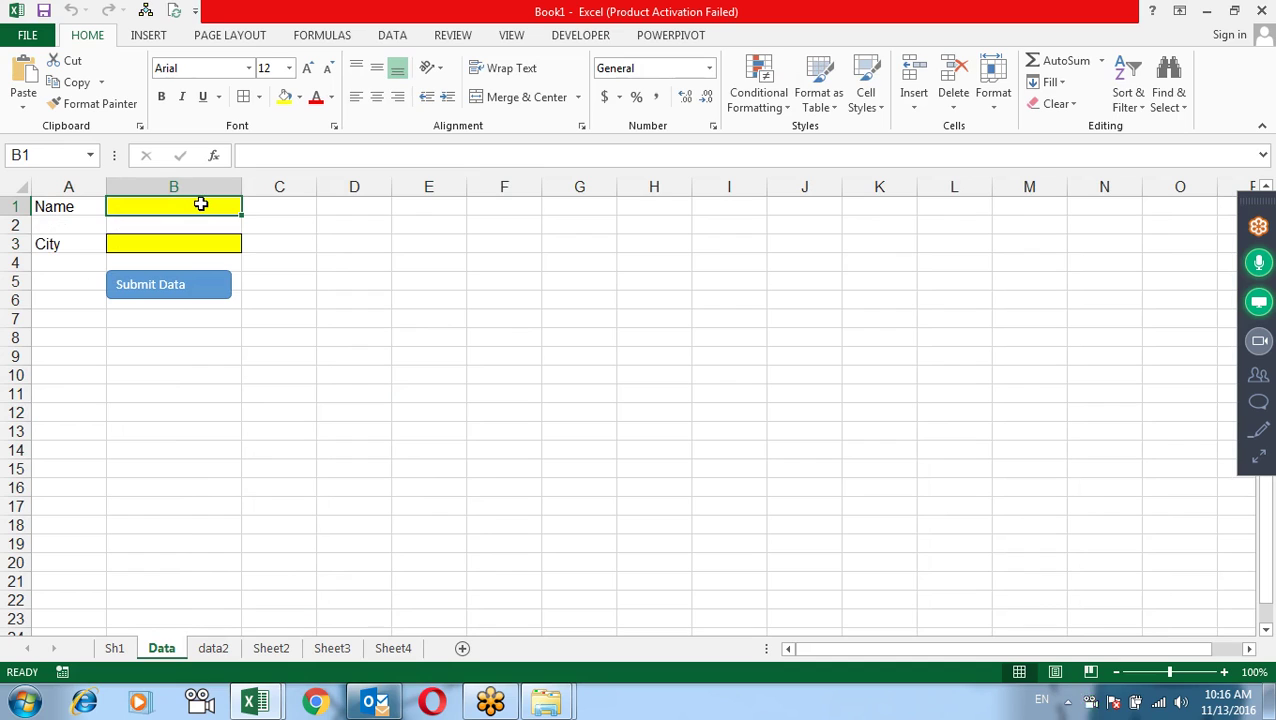
type("vijay")
key("Return")
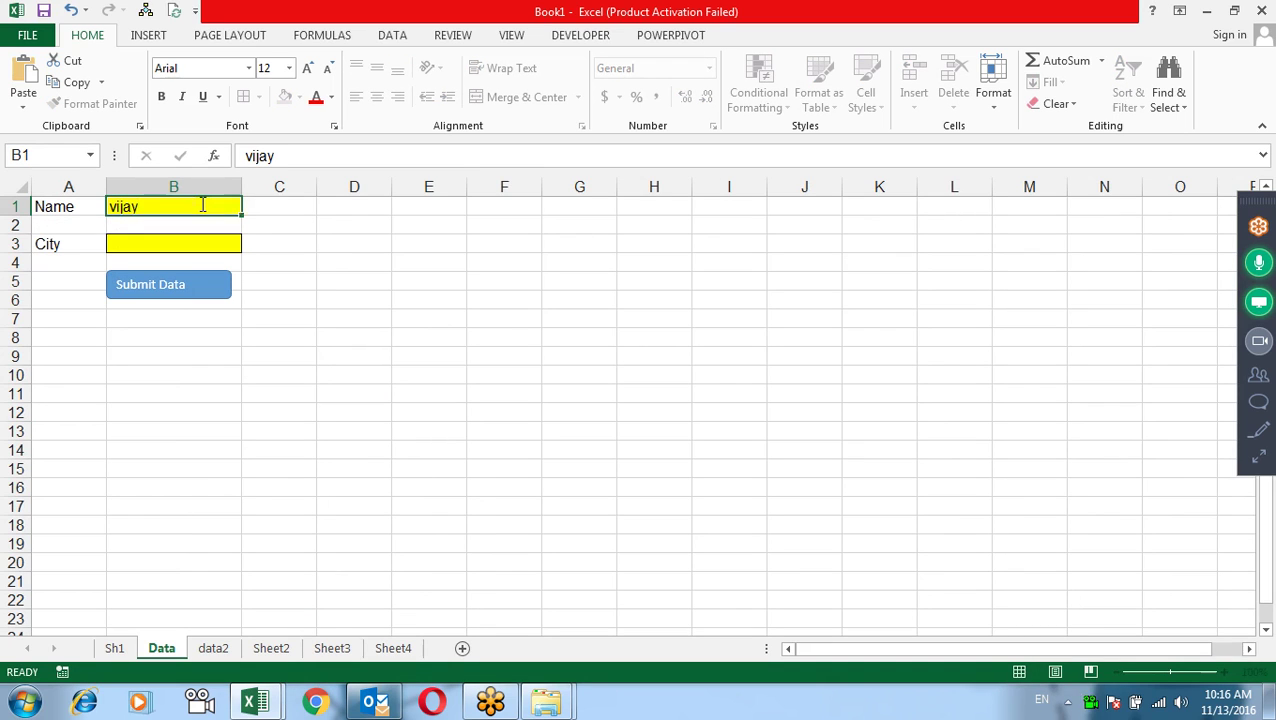
key("Down")
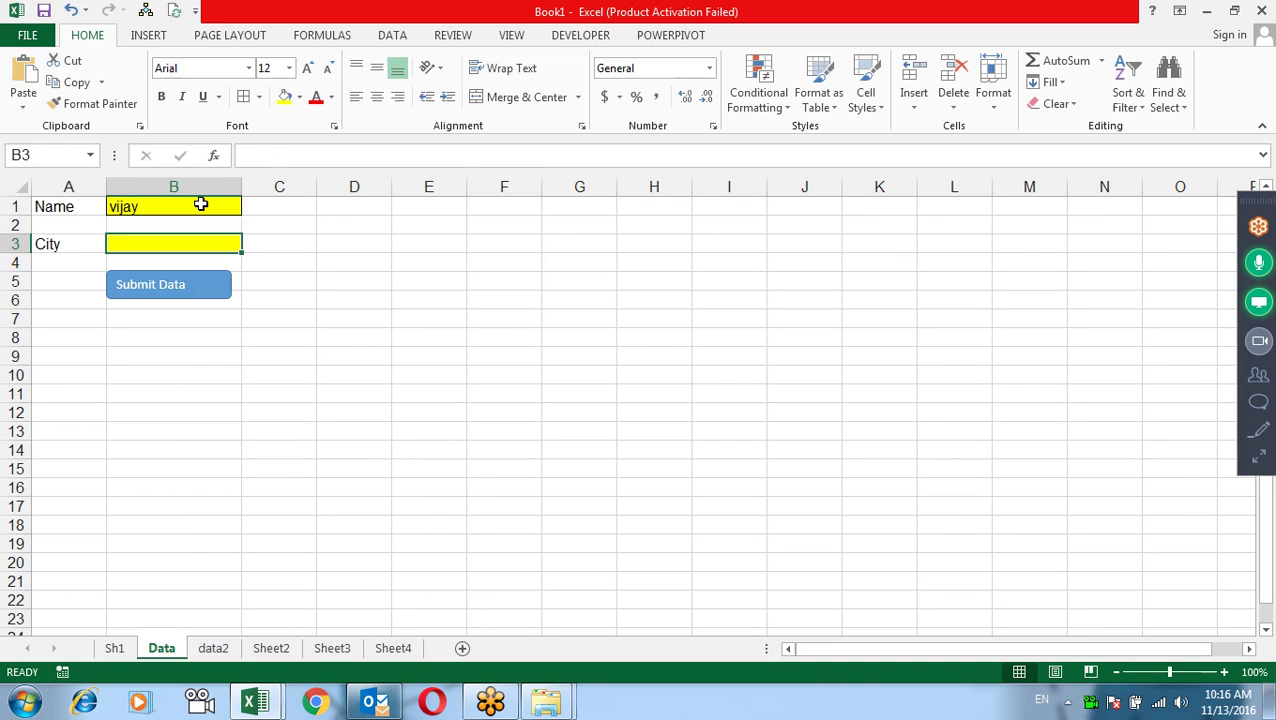
type("noida")
key("Return")
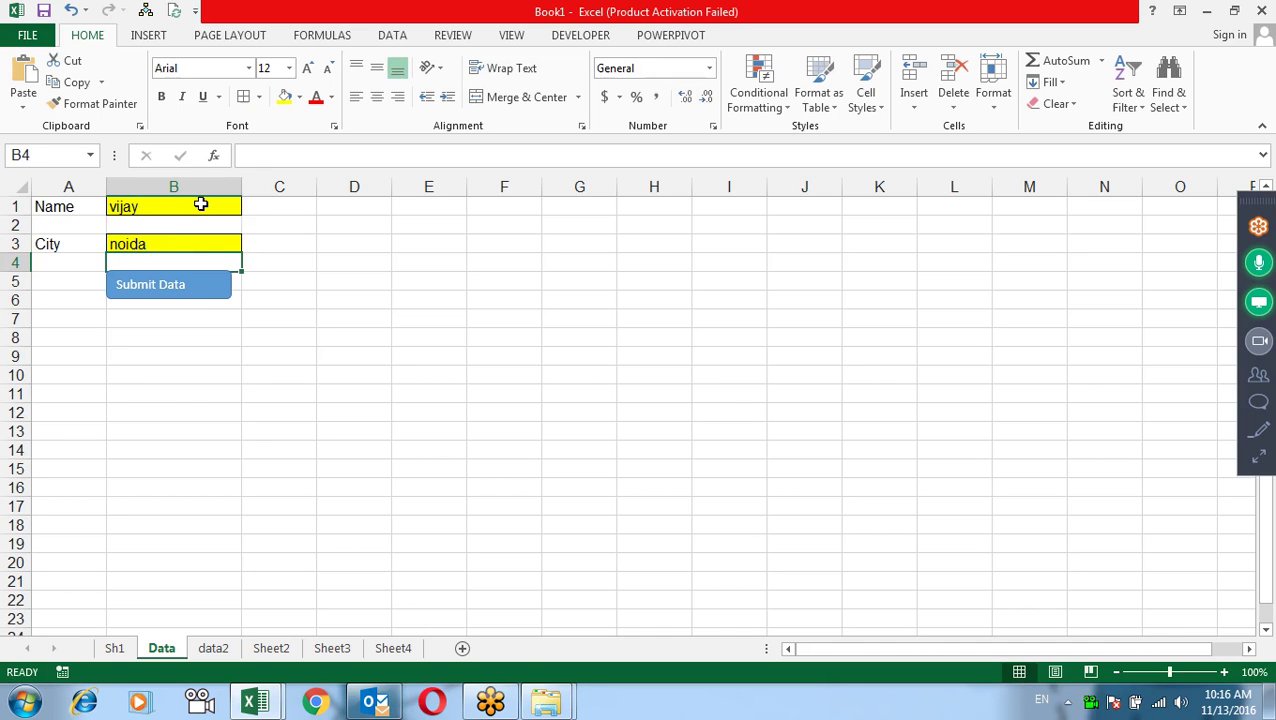
left_click(190, 304)
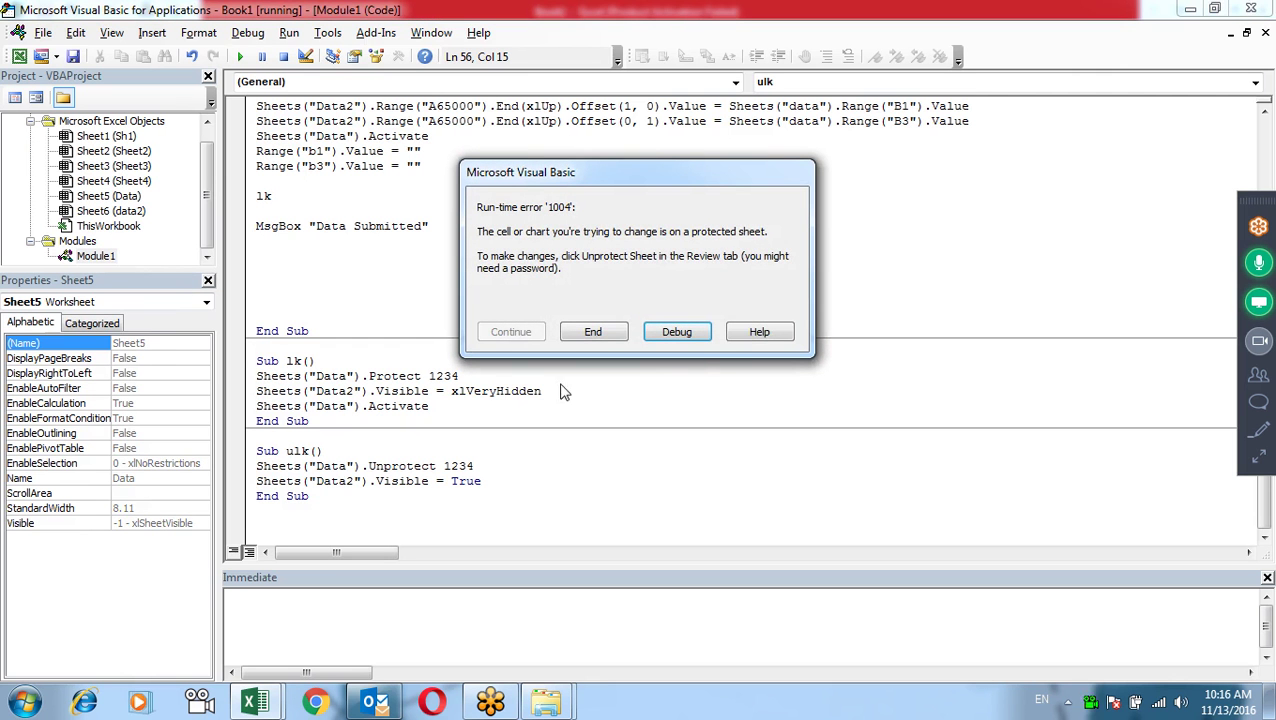
- Debug error 1004 to the line copying B1 into data2, inspect lk, then reset the macro
left_click(693, 333)
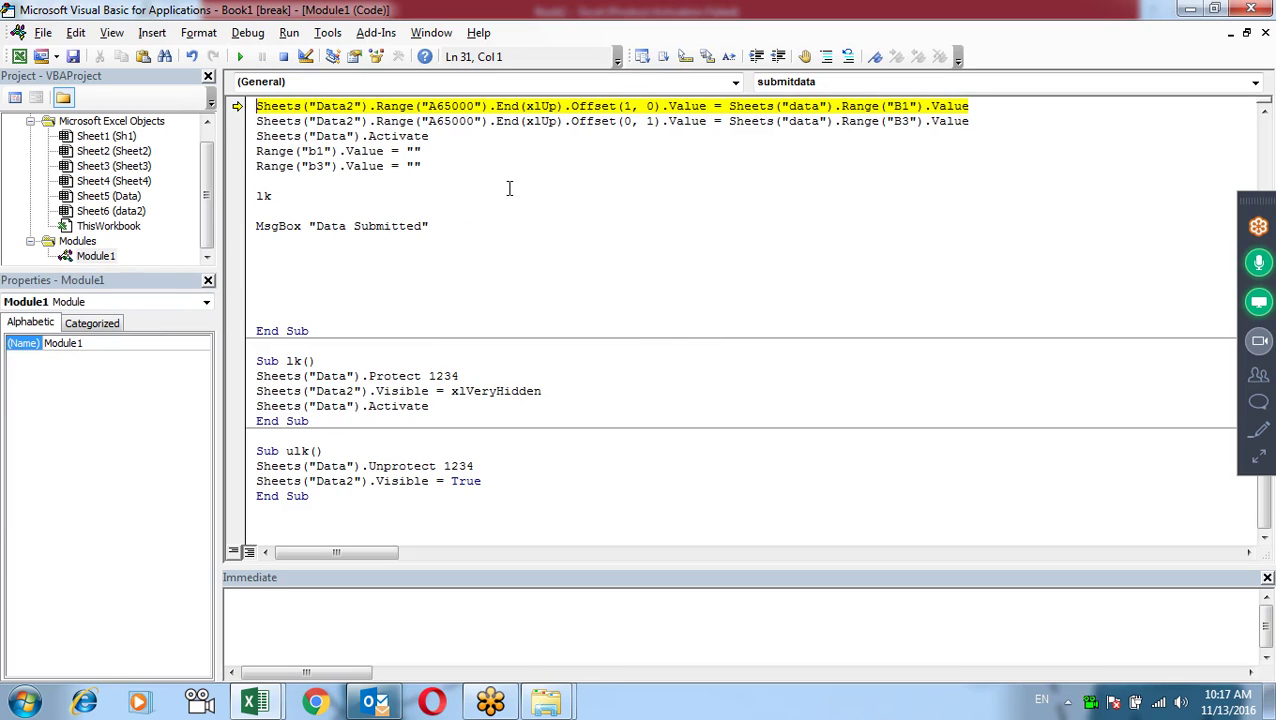
scroll(505, 187, "up", 4)
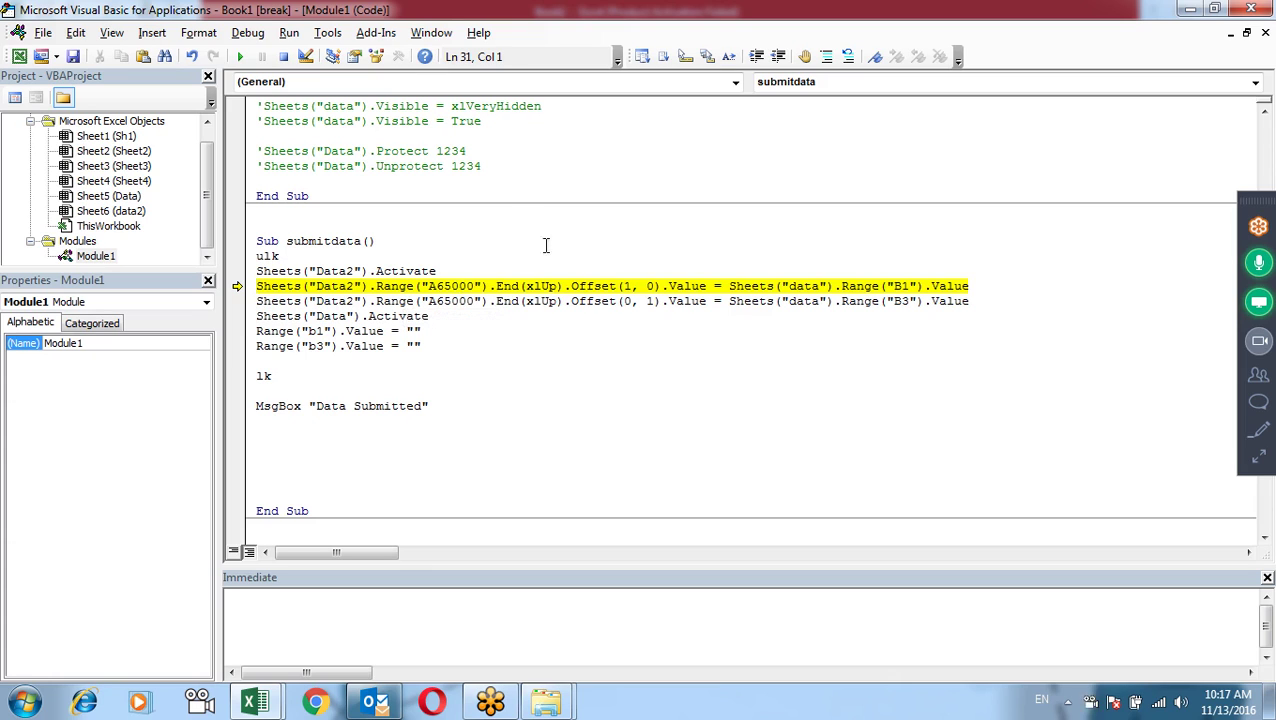
double_click(264, 376)
left_click(281, 58)
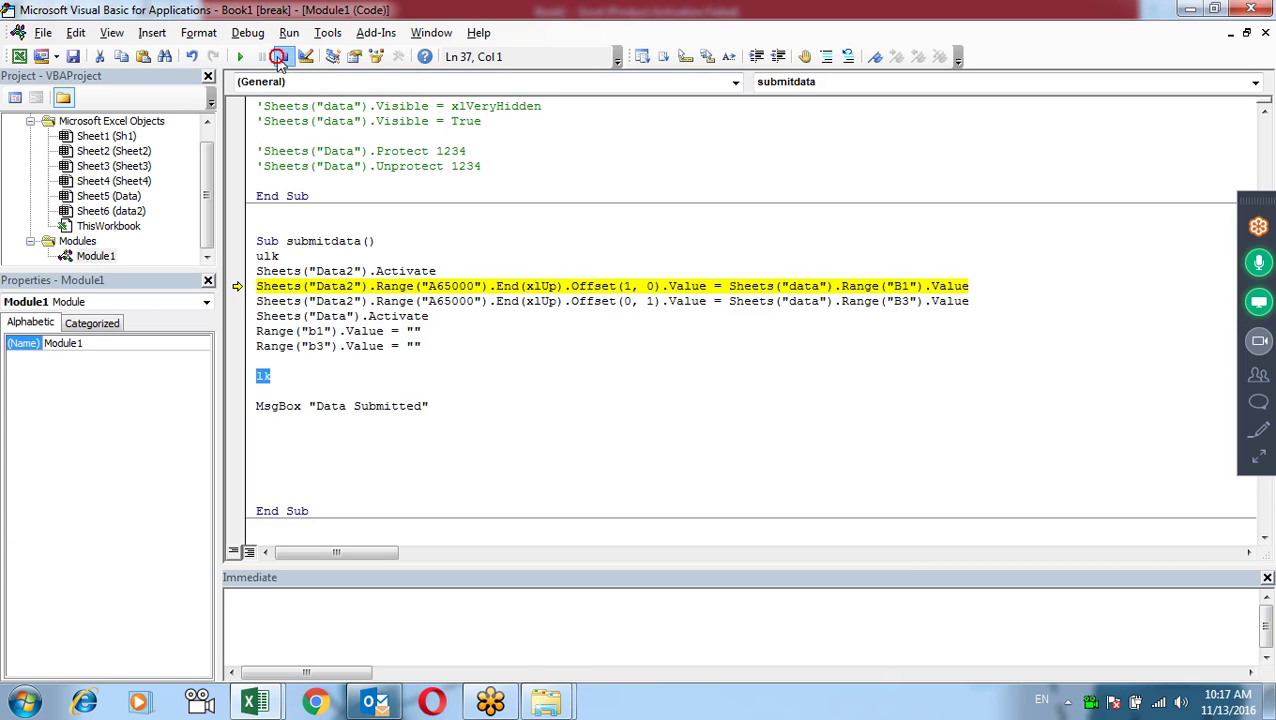
- Run the lk procedure to re-lock the sheets
left_click(414, 362)
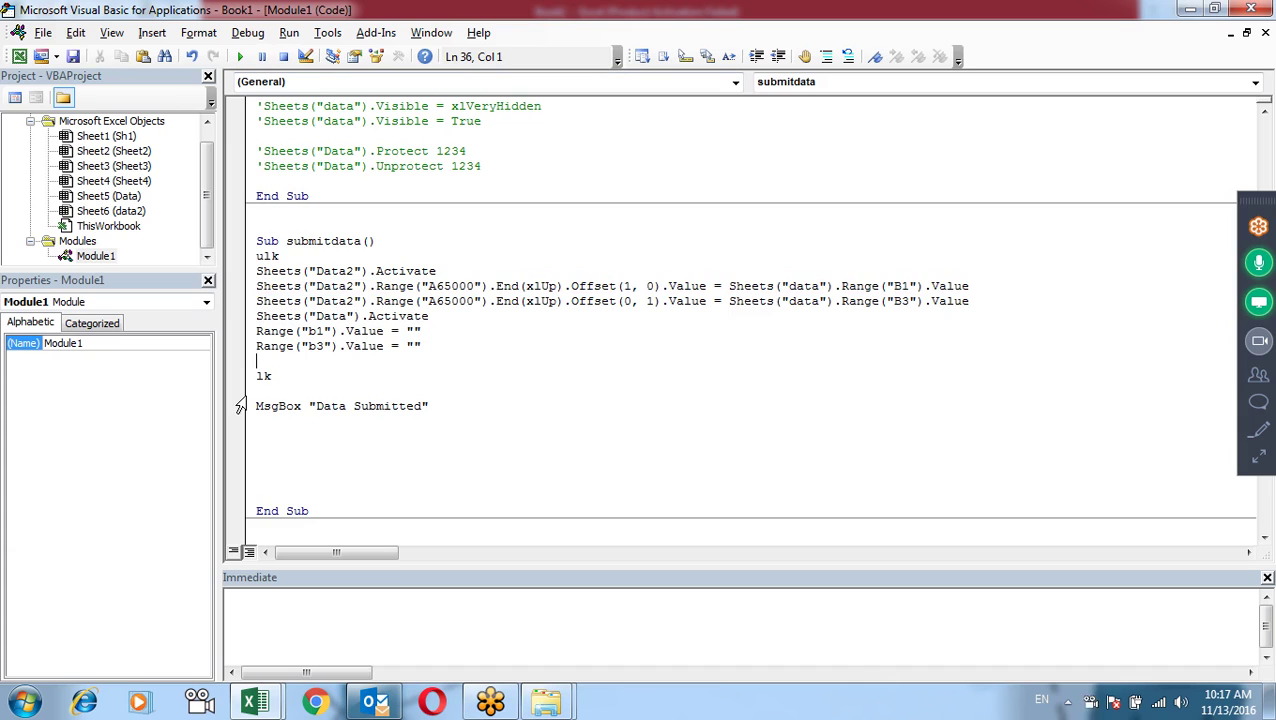
scroll(365, 362, "down", 1)
scroll(320, 380, "down", 3)
left_click(301, 376)
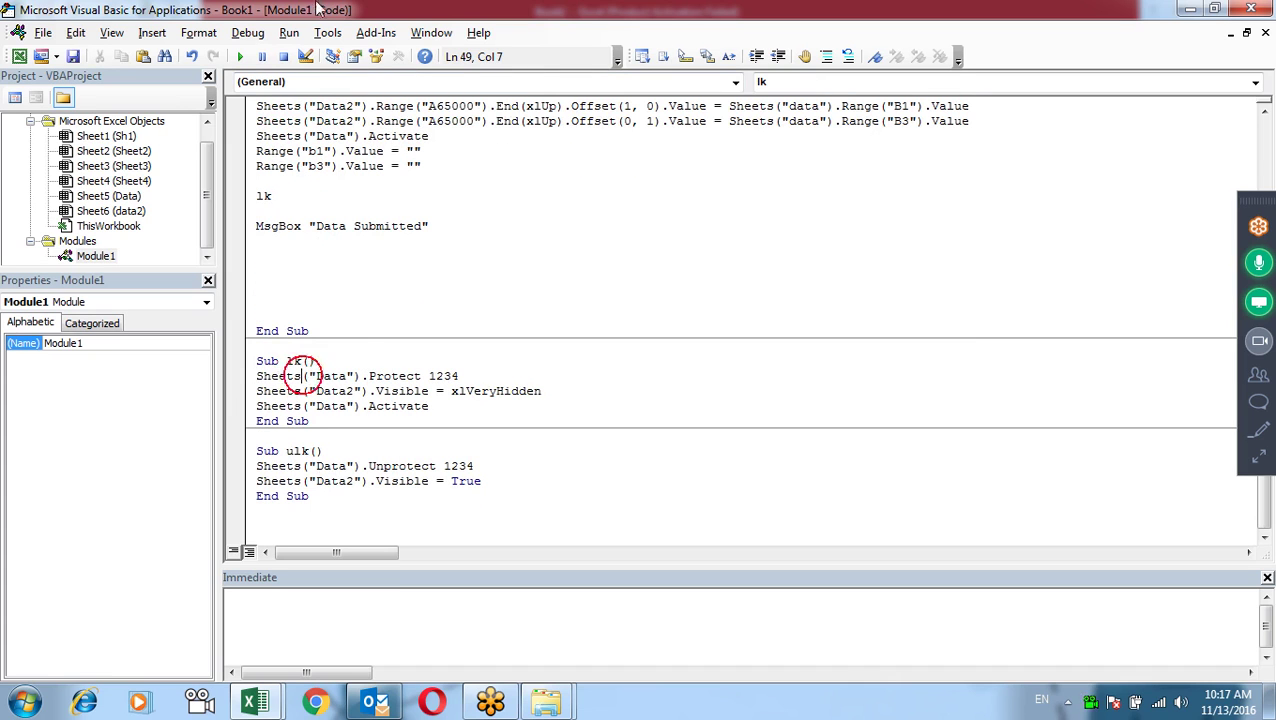
left_click(240, 57)
- Insert blank lines above and below the ulk call at the top of submitdata
left_click(443, 269)
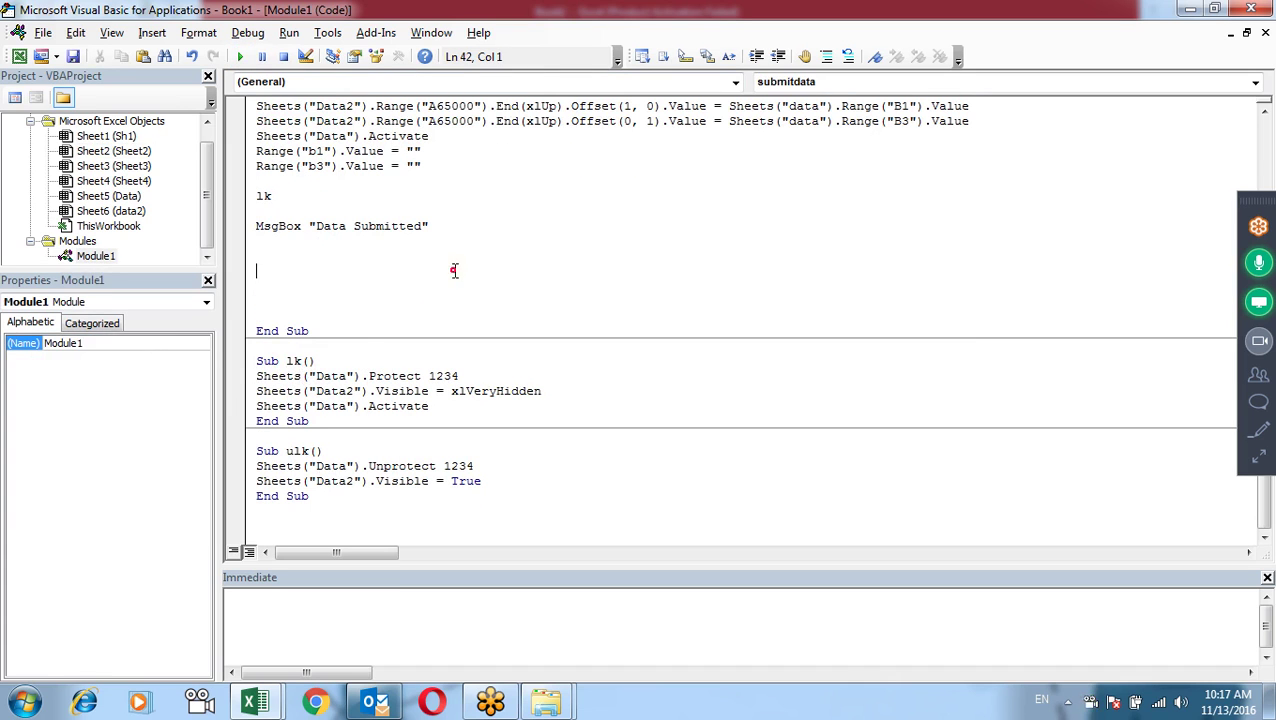
scroll(470, 275, "up", 2)
scroll(453, 316, "down", 1)
scroll(400, 360, "down", 1)
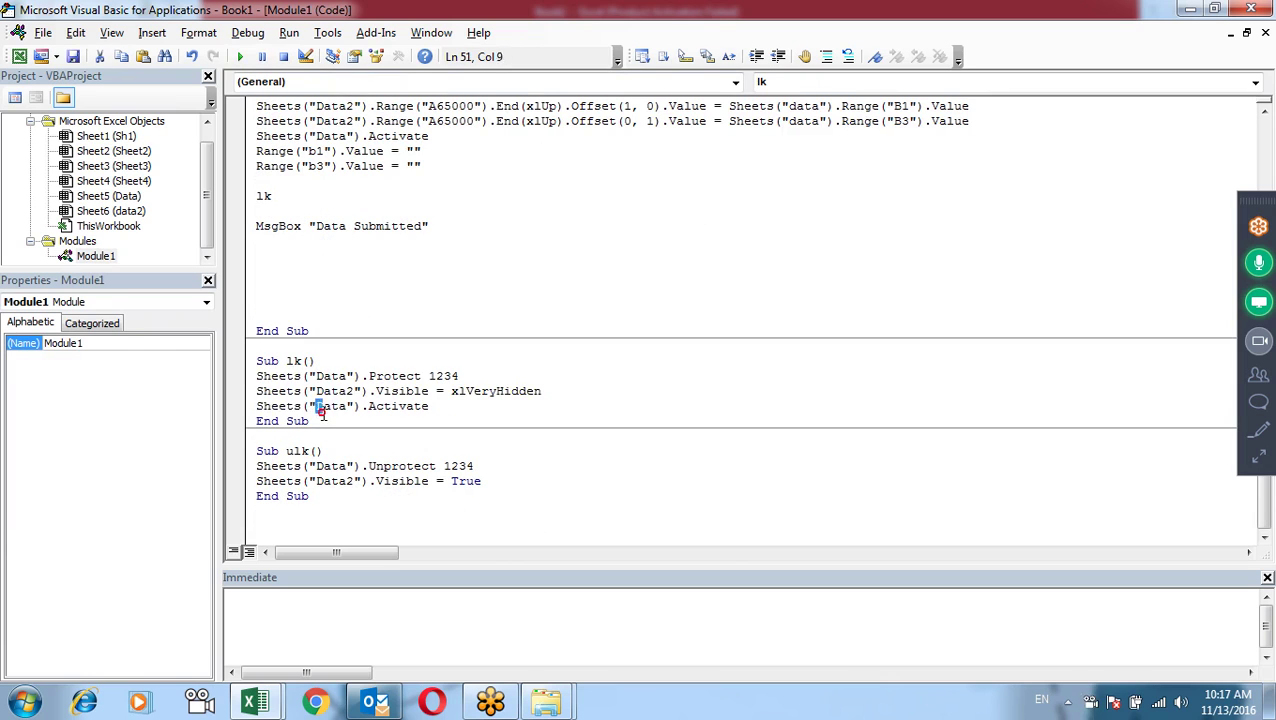
left_click_drag(320, 406, 254, 371)
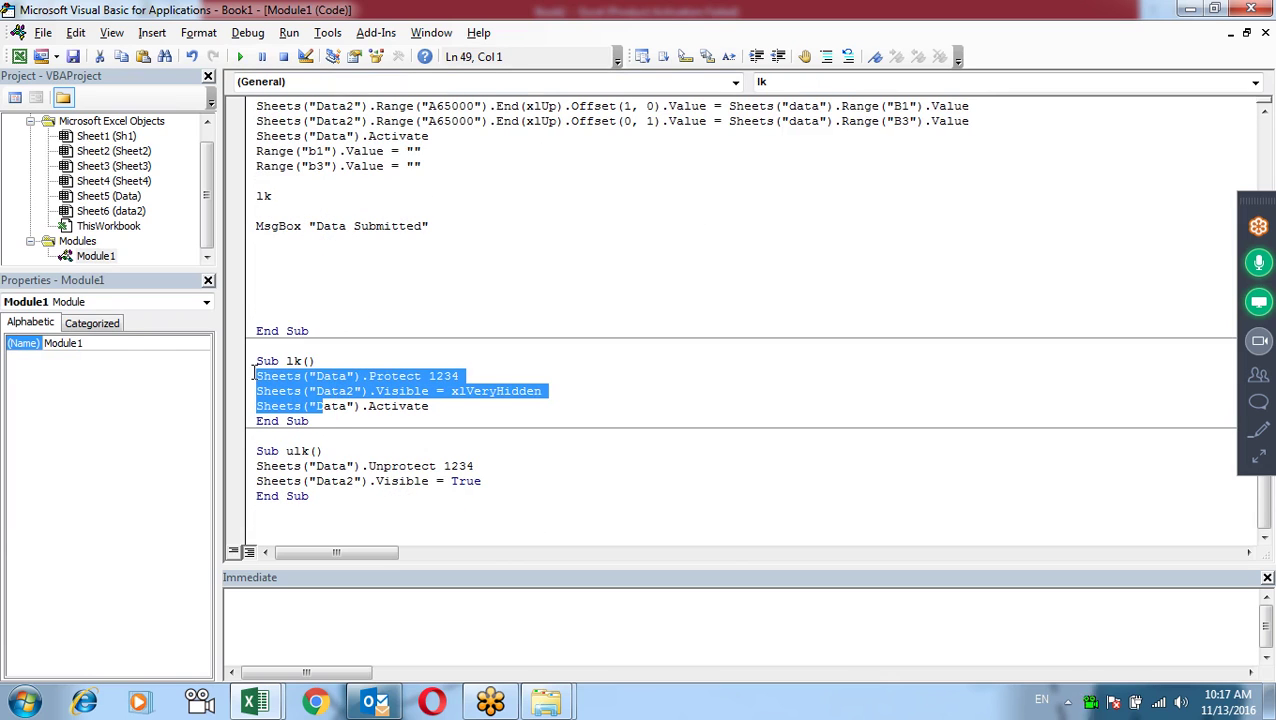
left_click(549, 268)
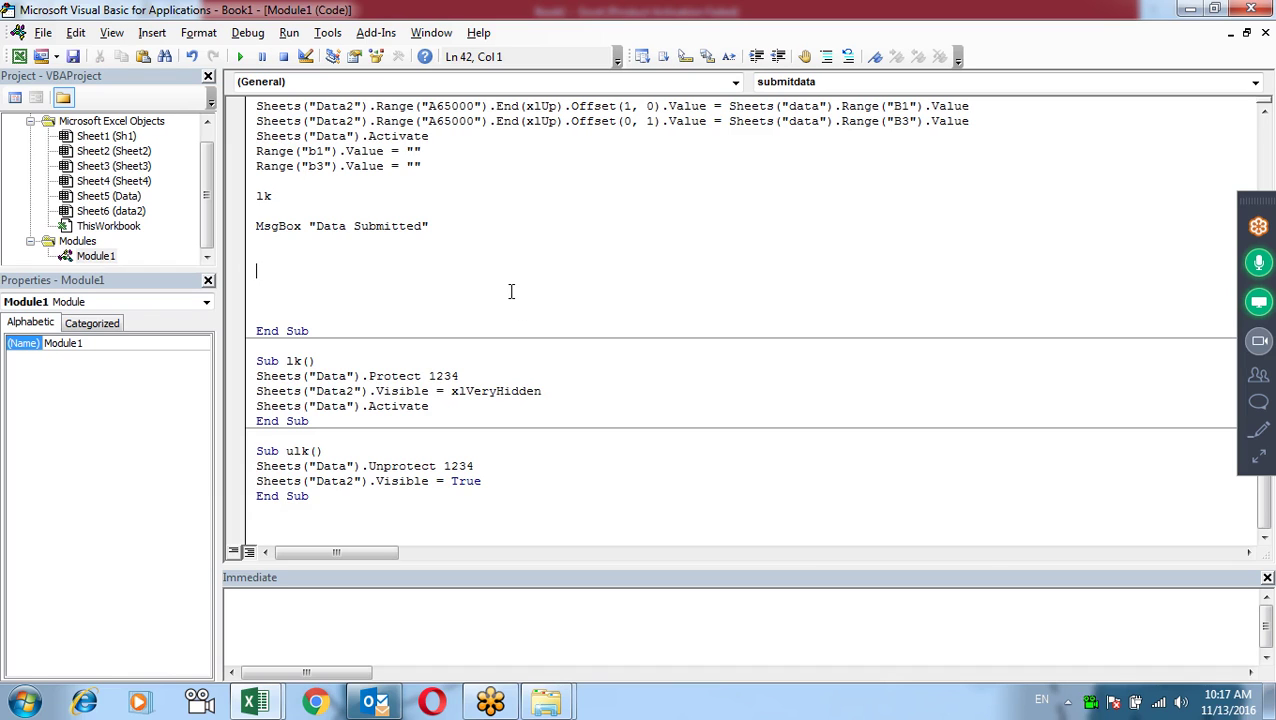
scroll(483, 233, "up", 4)
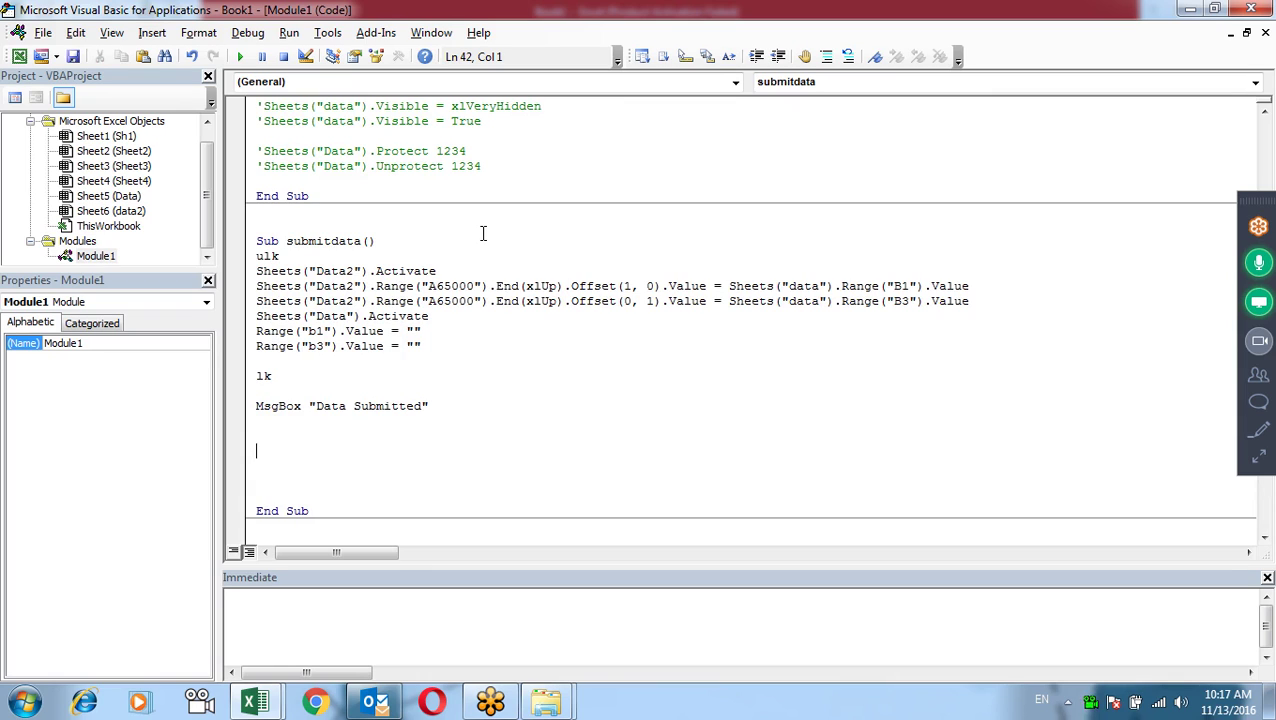
left_click(440, 256)
key("Return")
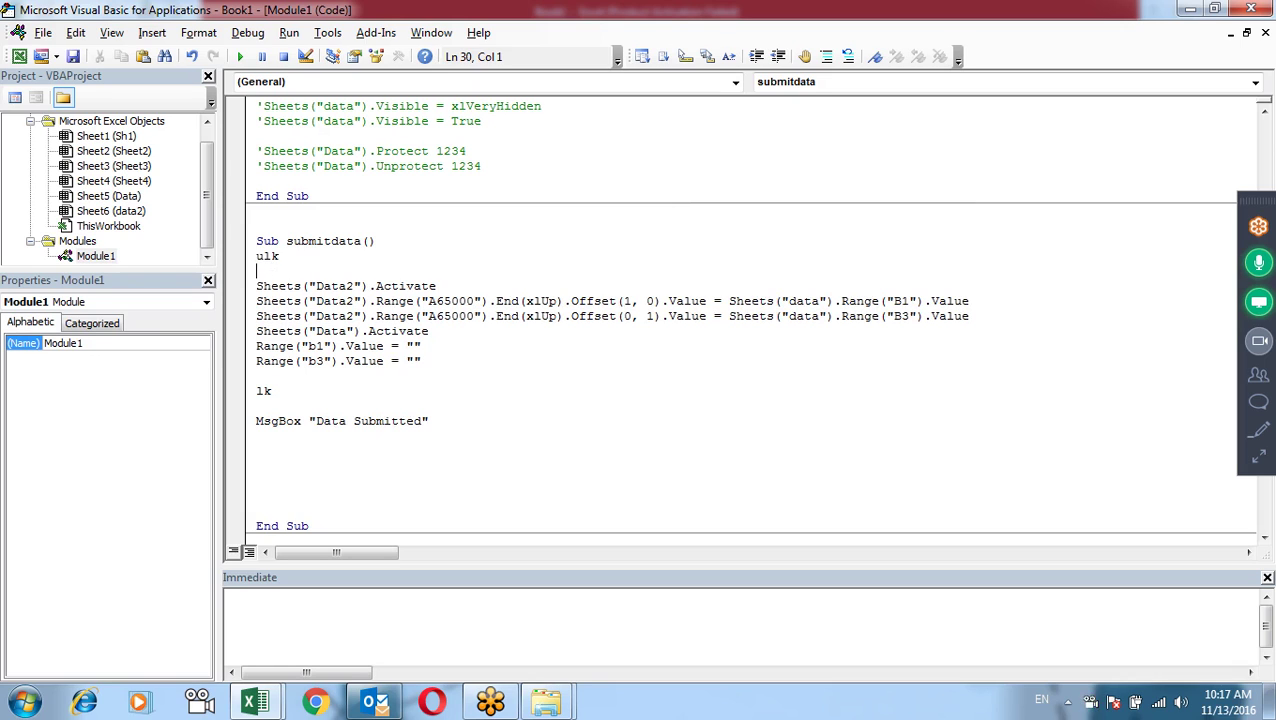
key("Return")
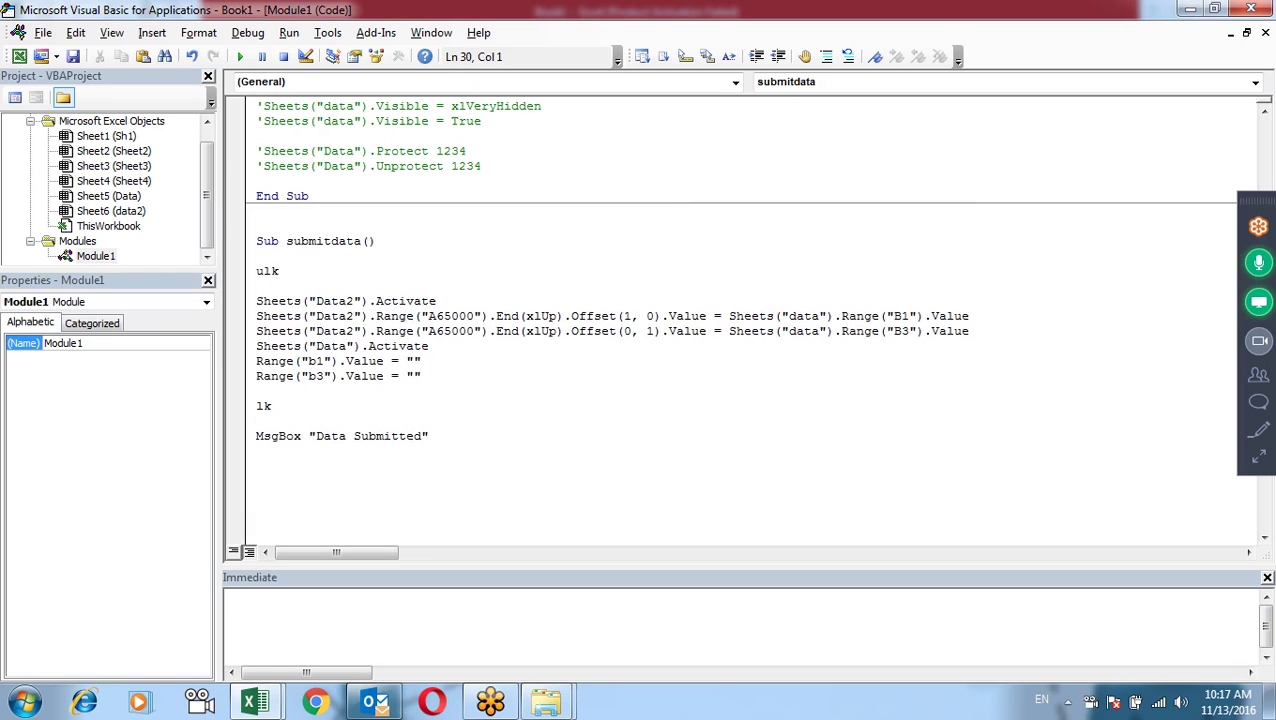
key("Return")
- Add an On Error GoTo handler line at the start of submitdata, fixing the compile error
type("onerror ")
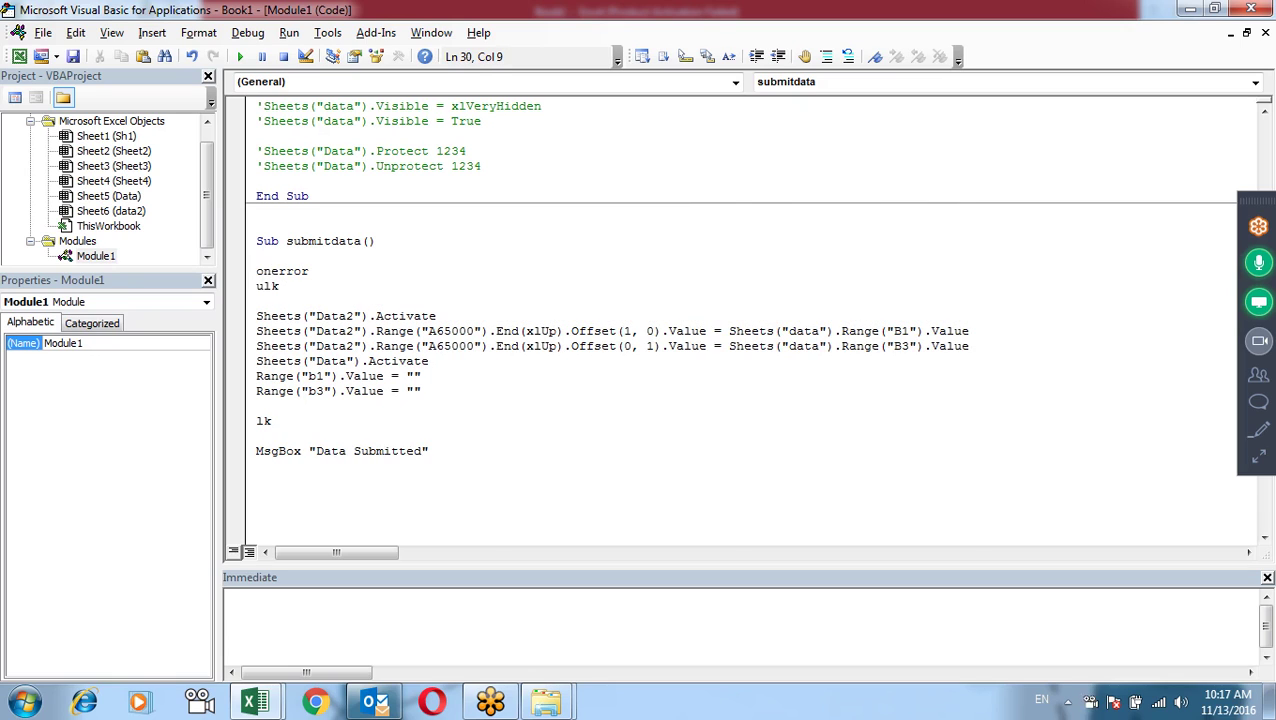
type("goto ha")
type("ndler")
left_click(684, 216)
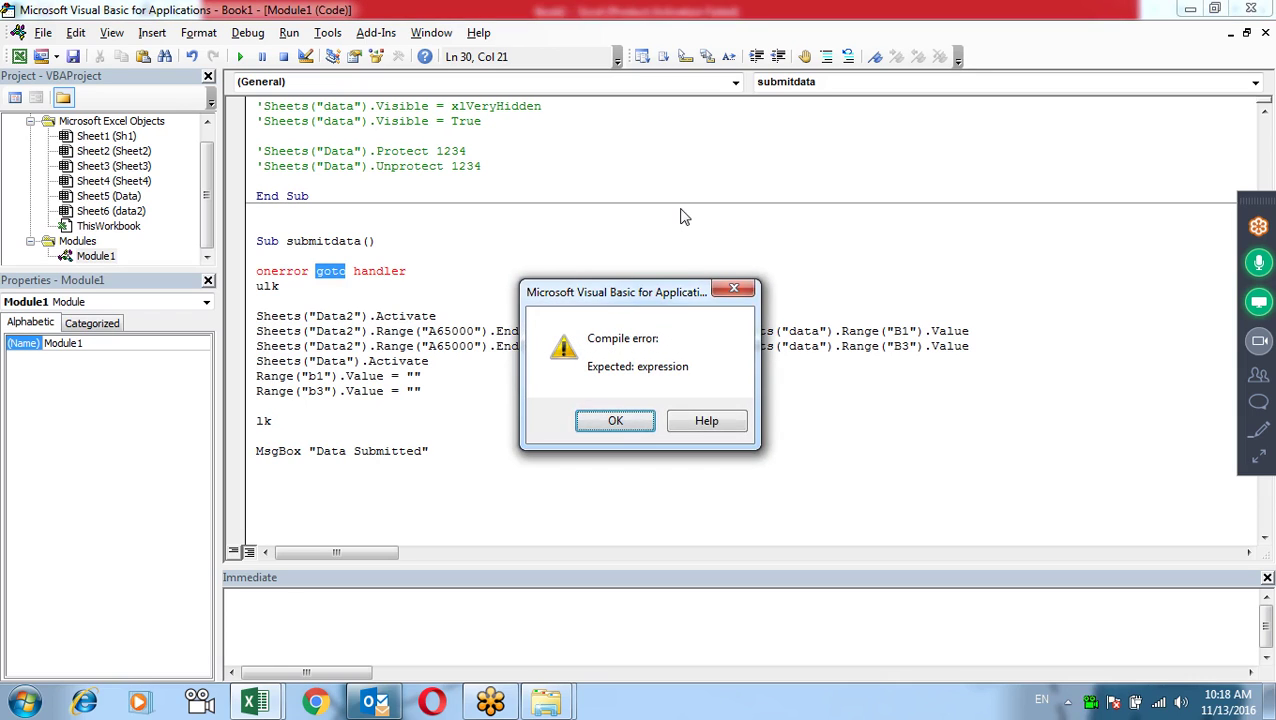
key("Return")
key("Left")
key("Down")
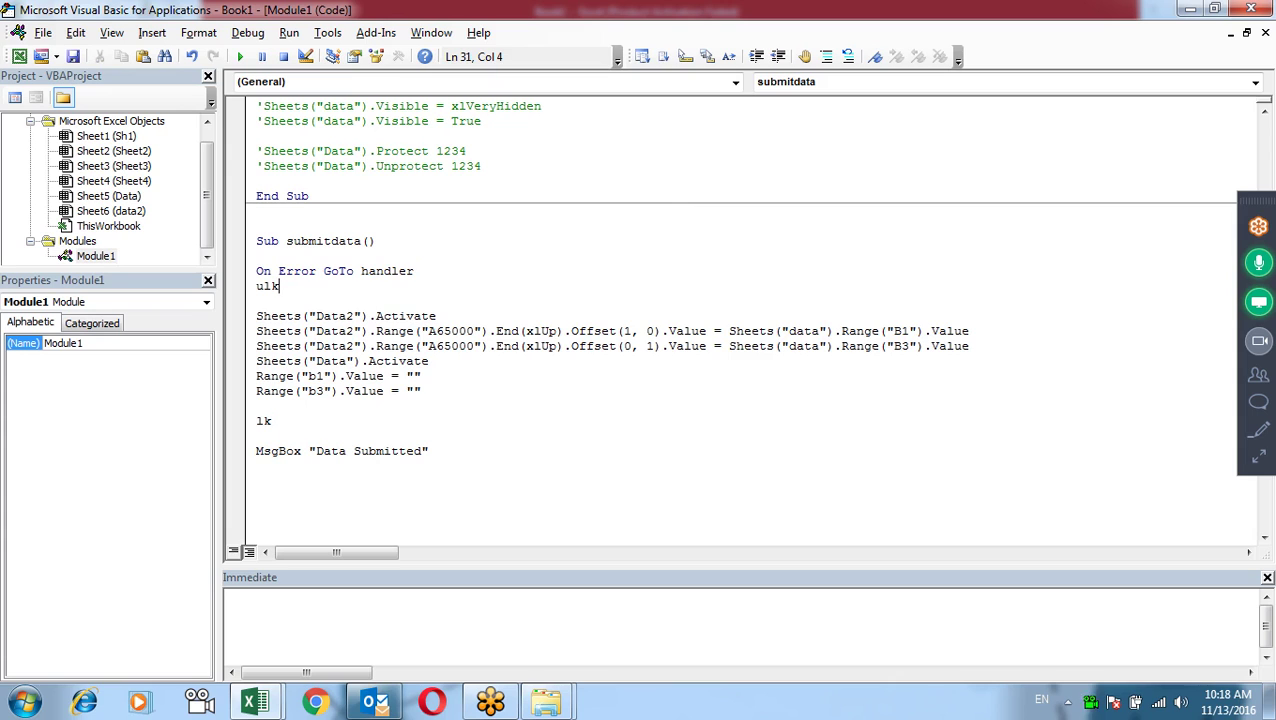
scroll(675, 202, "down", 2)
scroll(550, 398, "down", 1)
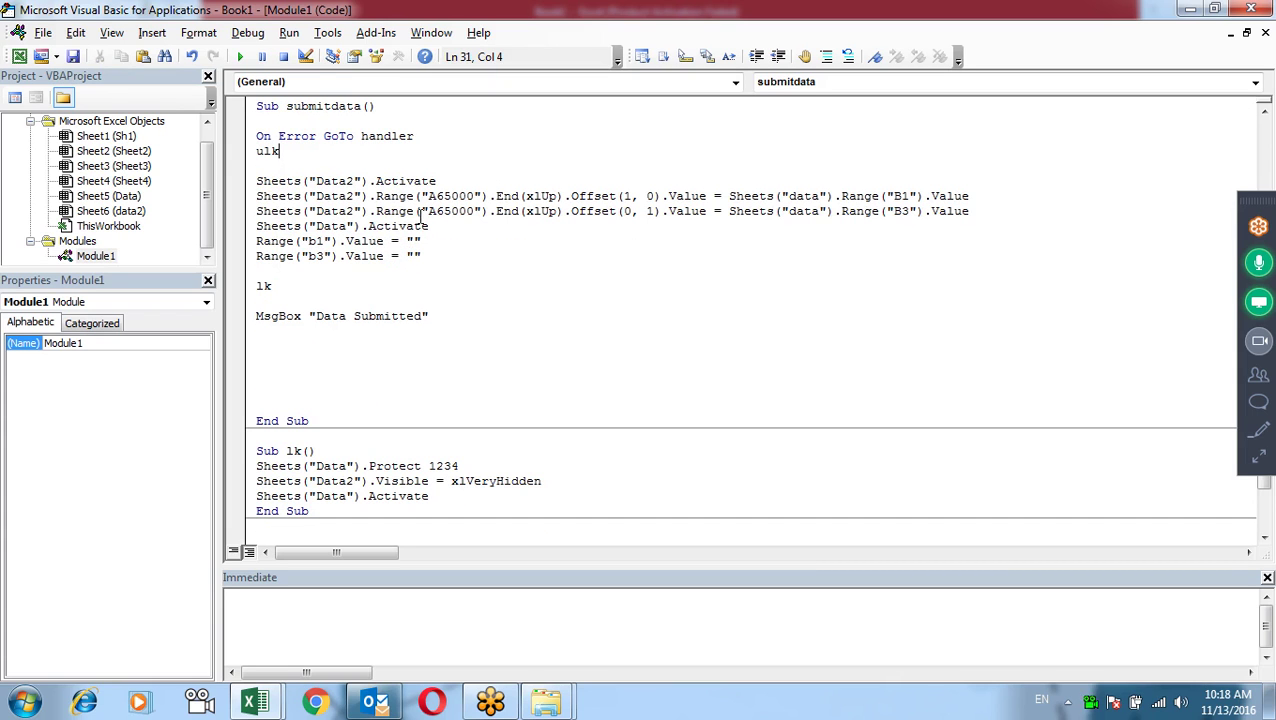
- Duplicate the On Error GoTo handler line just below the Sub line
left_click_drag(425, 137, 322, 131)
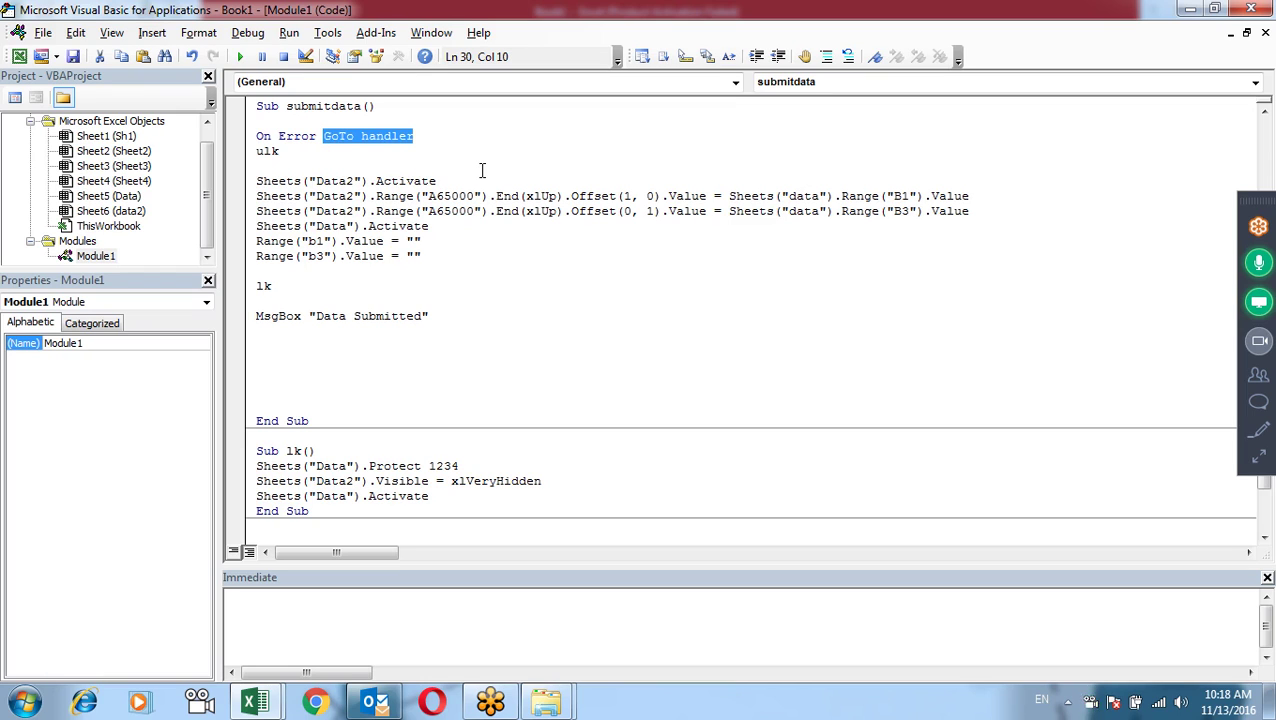
left_click(449, 133)
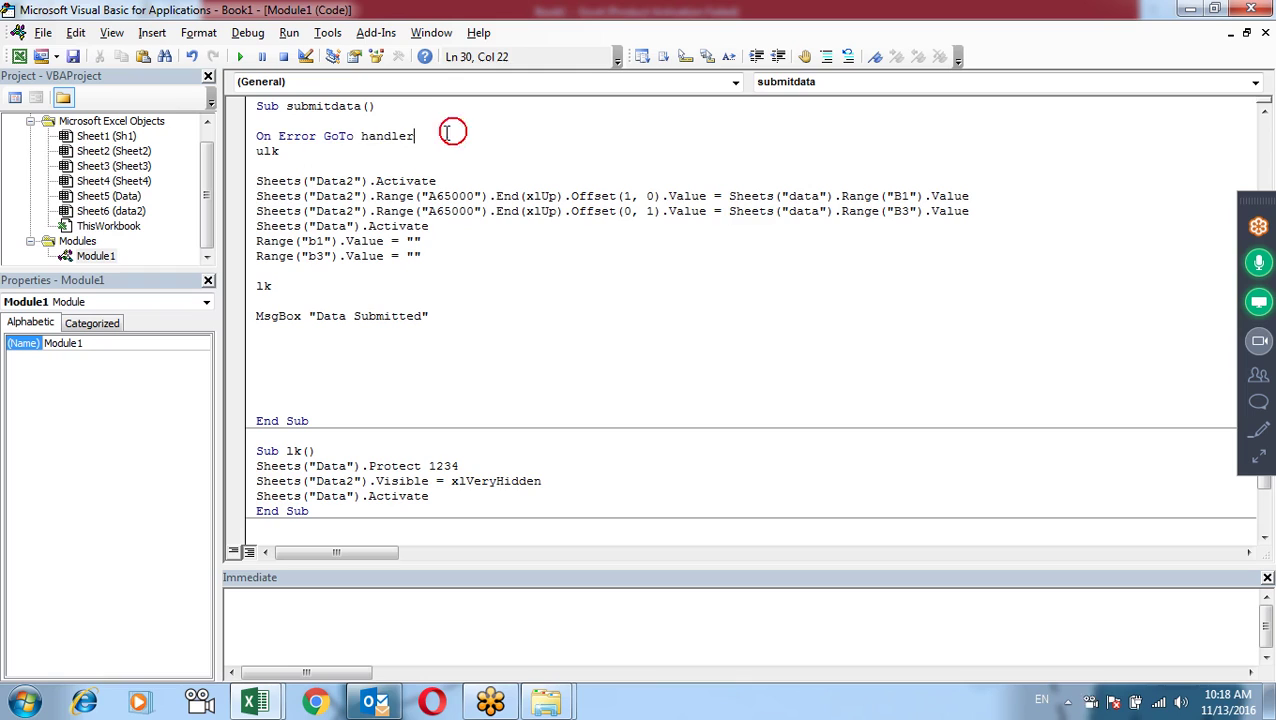
key("shift+Home")
key("ctrl+c")
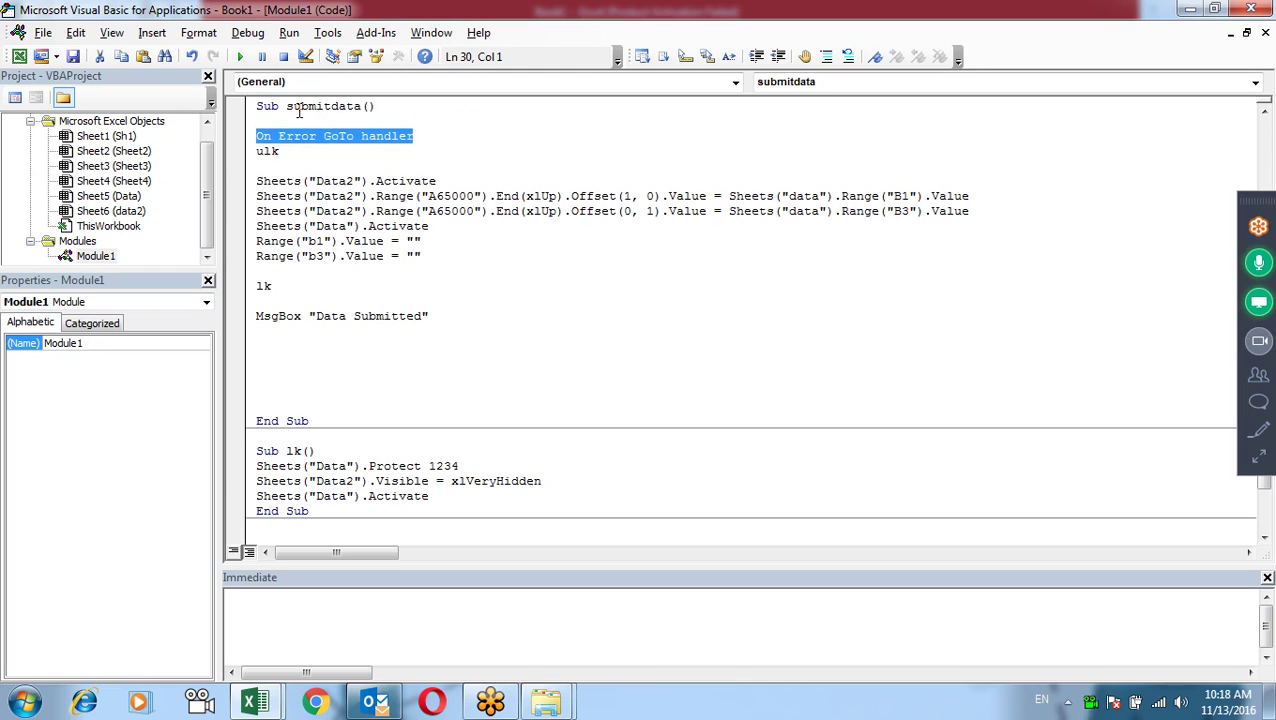
left_click(302, 112)
left_click(390, 119)
key("Return")
key("Return")
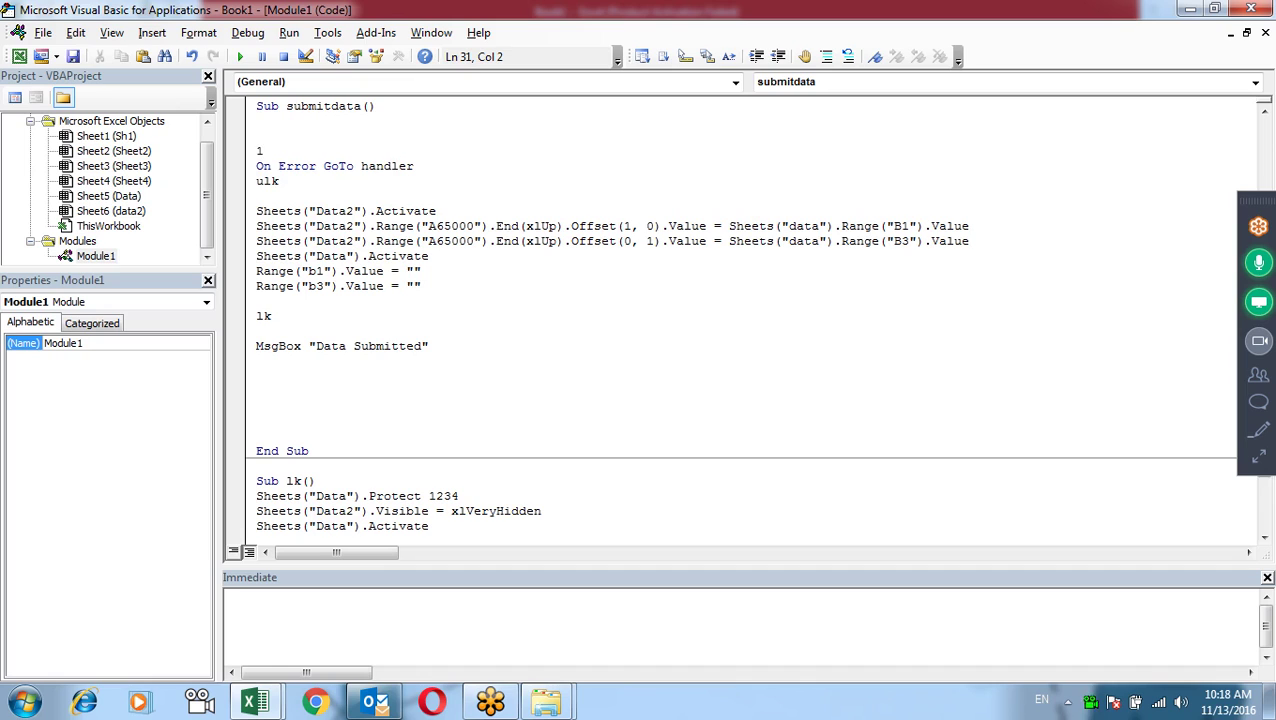
key("ctrl+v")
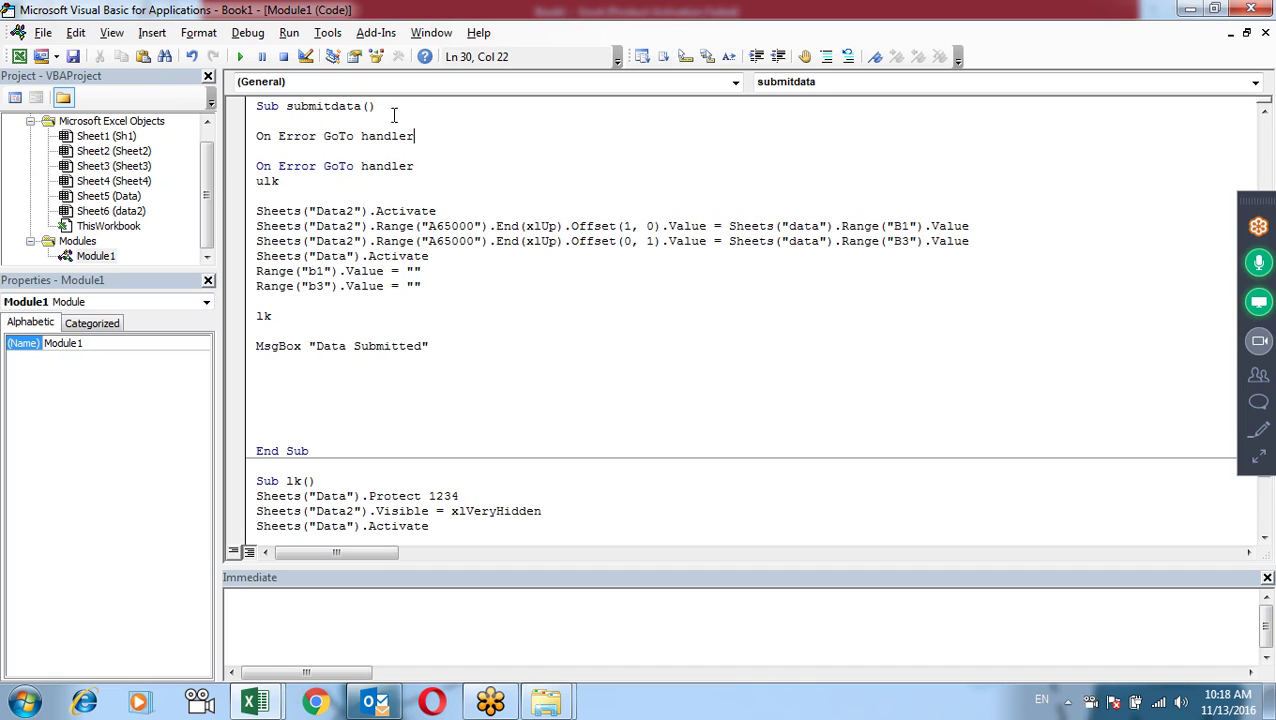
- Change the copy to On Error Resume Next and comment out the GoTo handler line
left_click(426, 136)
left_click_drag(420, 136, 323, 136)
type("resume next")
key("Down")
type("'")
key("Down")
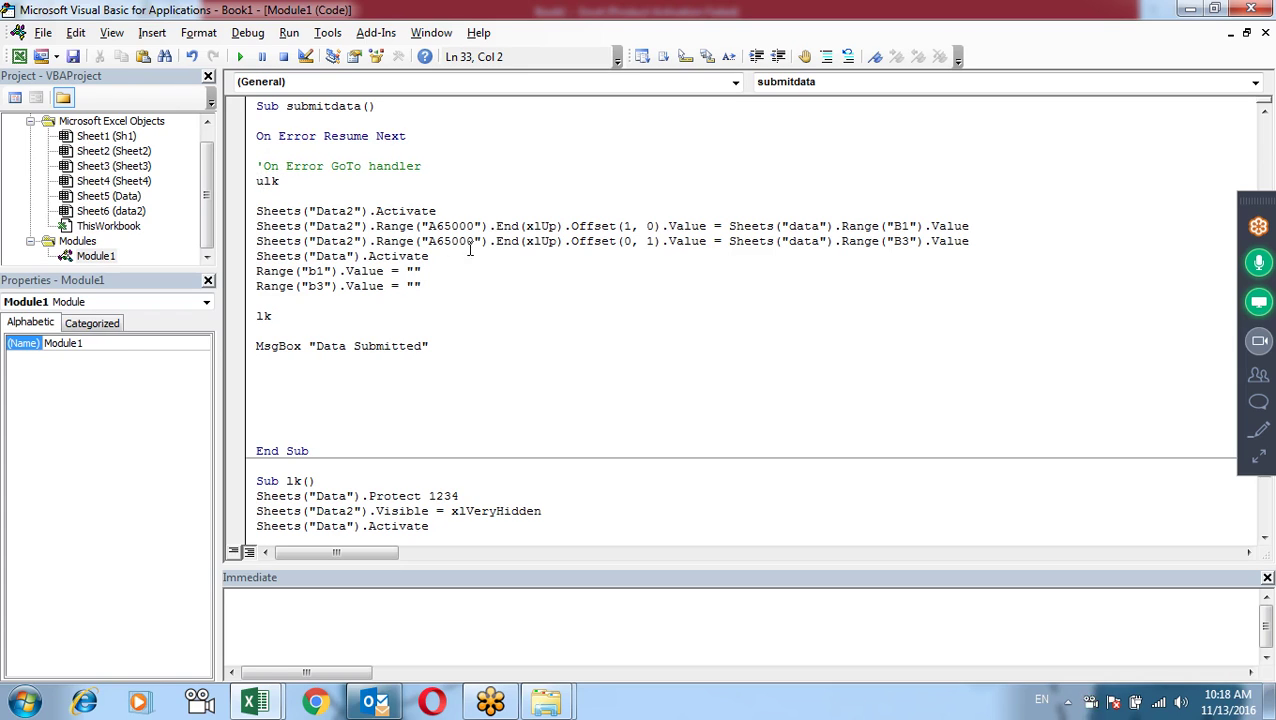
key("alt+F11")
- Submit the filled Data form and dismiss the Data Submitted message
left_click(251, 447)
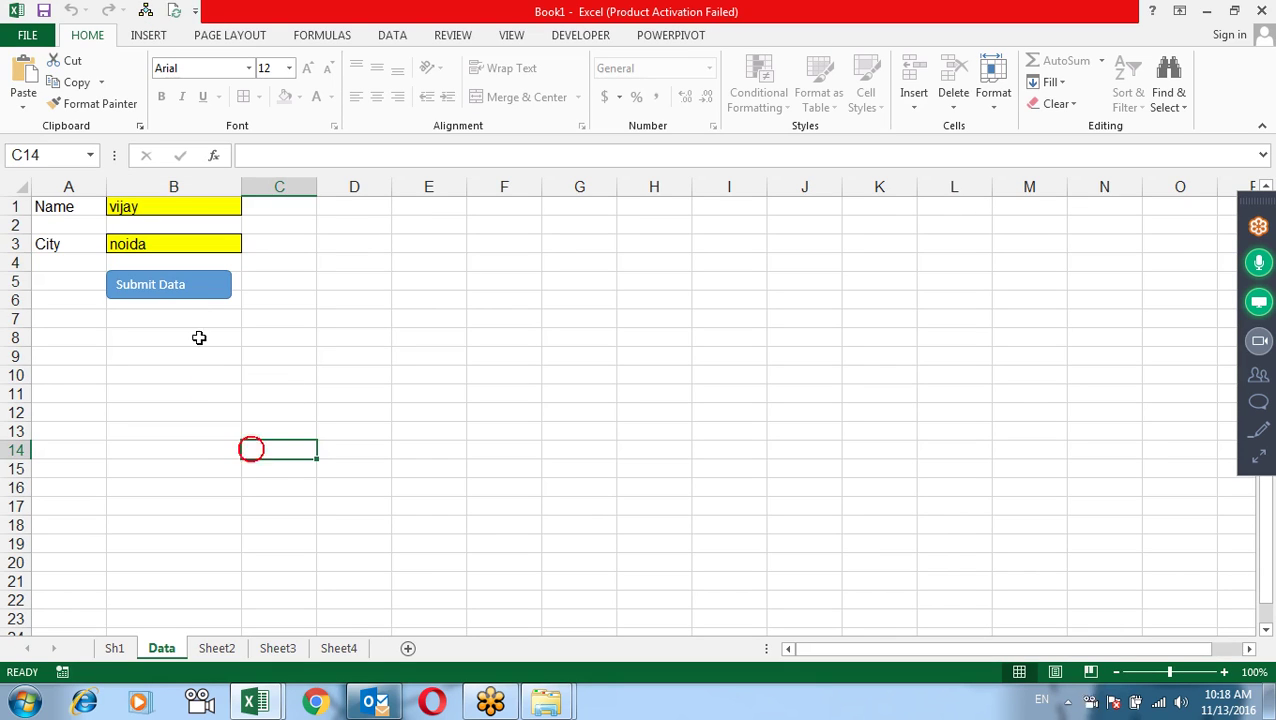
left_click(176, 286)
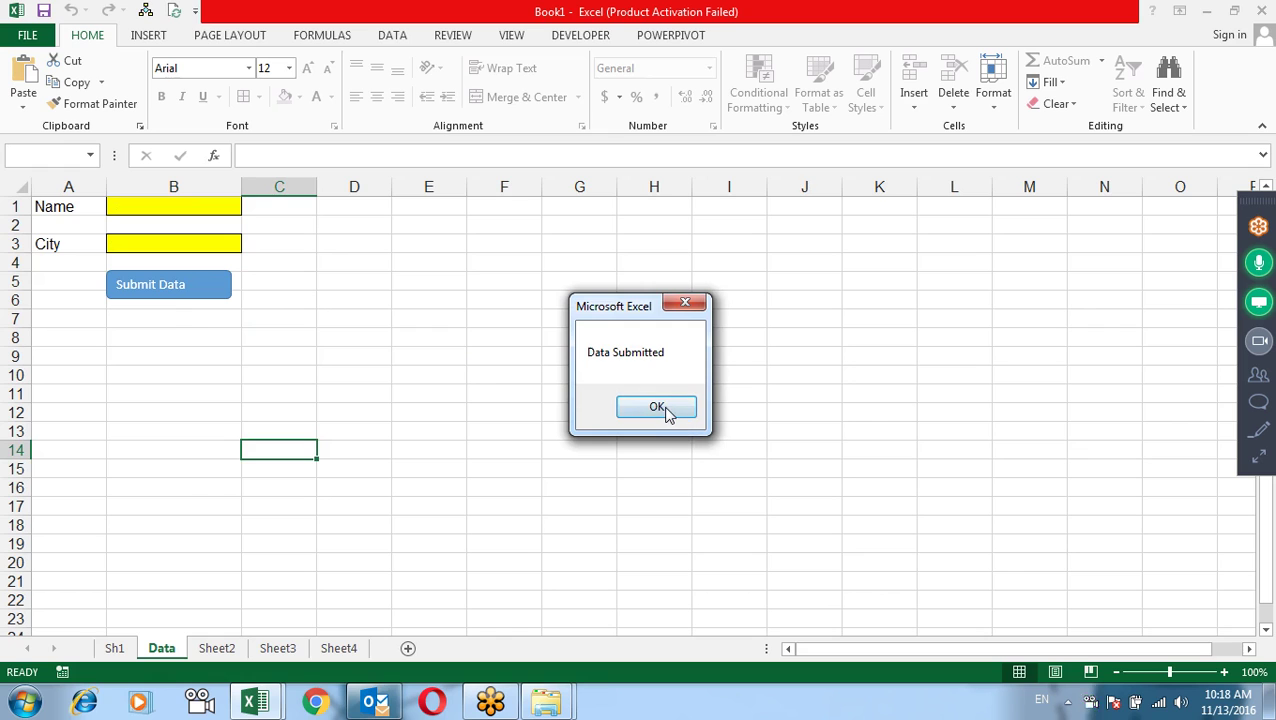
left_click(667, 413)
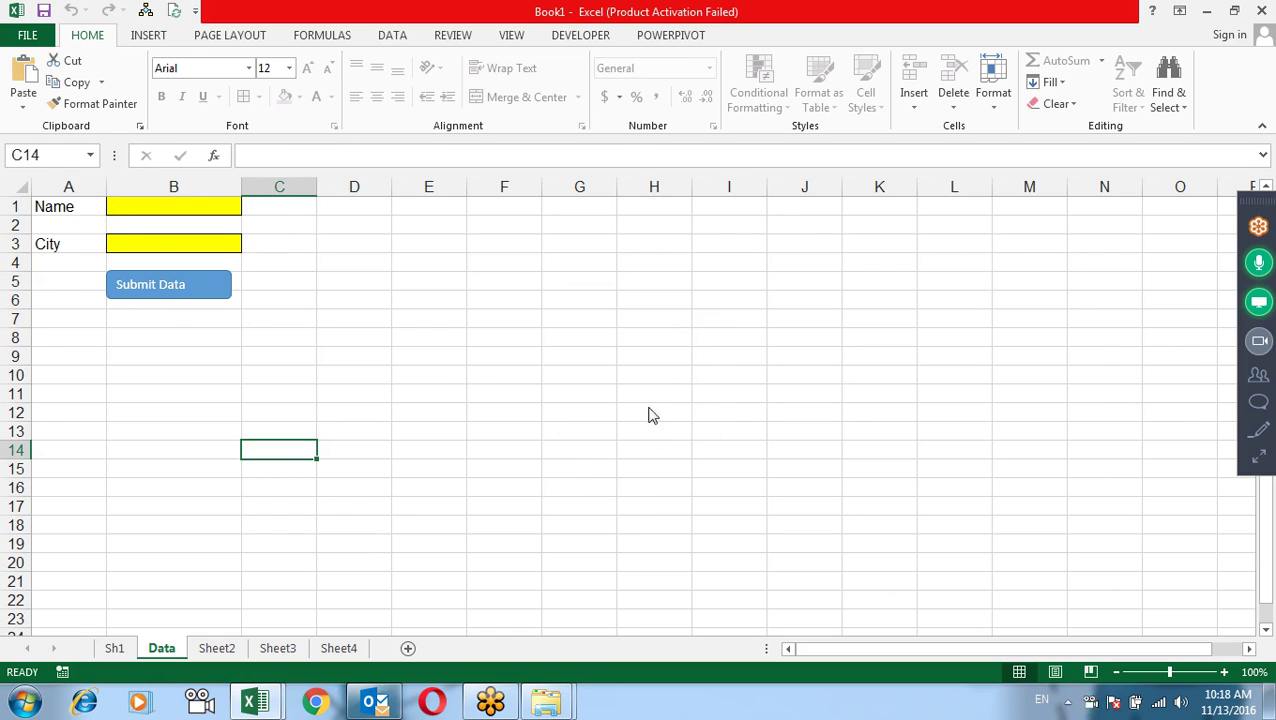
- Run ulk to unhide data2, confirm it still holds two records, and return to Data
key("alt+F11")
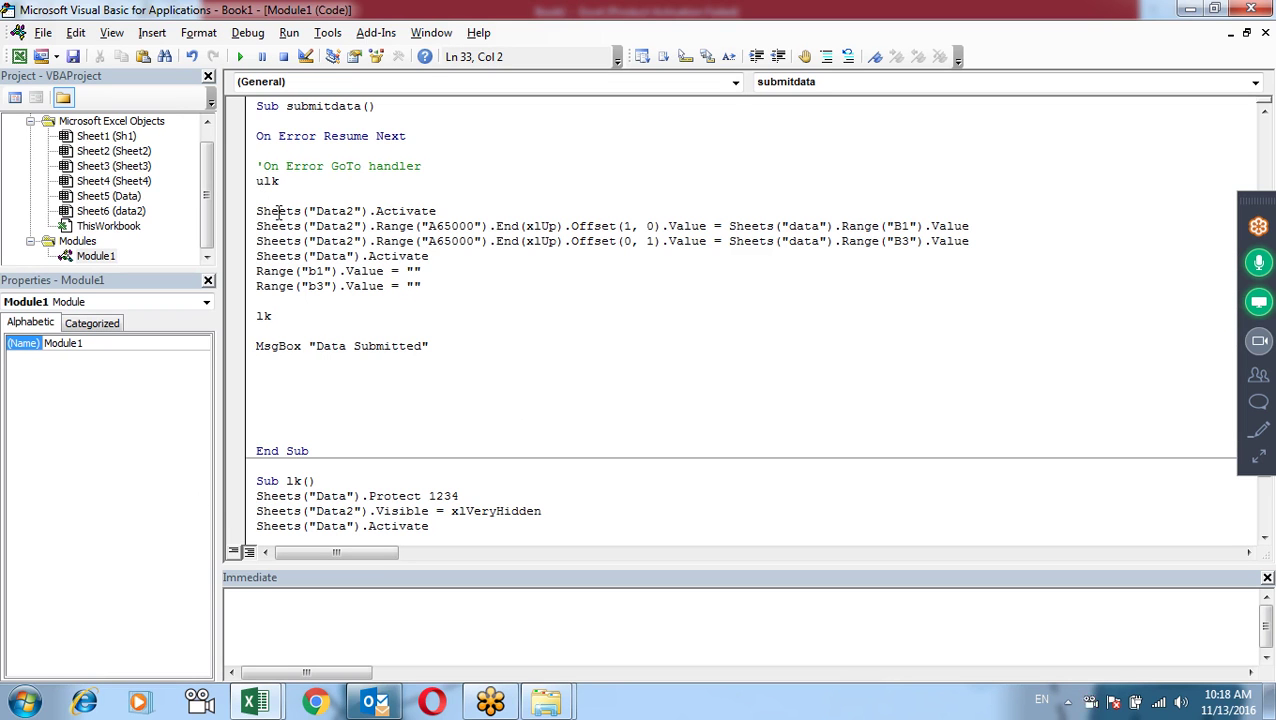
scroll(325, 412, "down", 3)
left_click(345, 466)
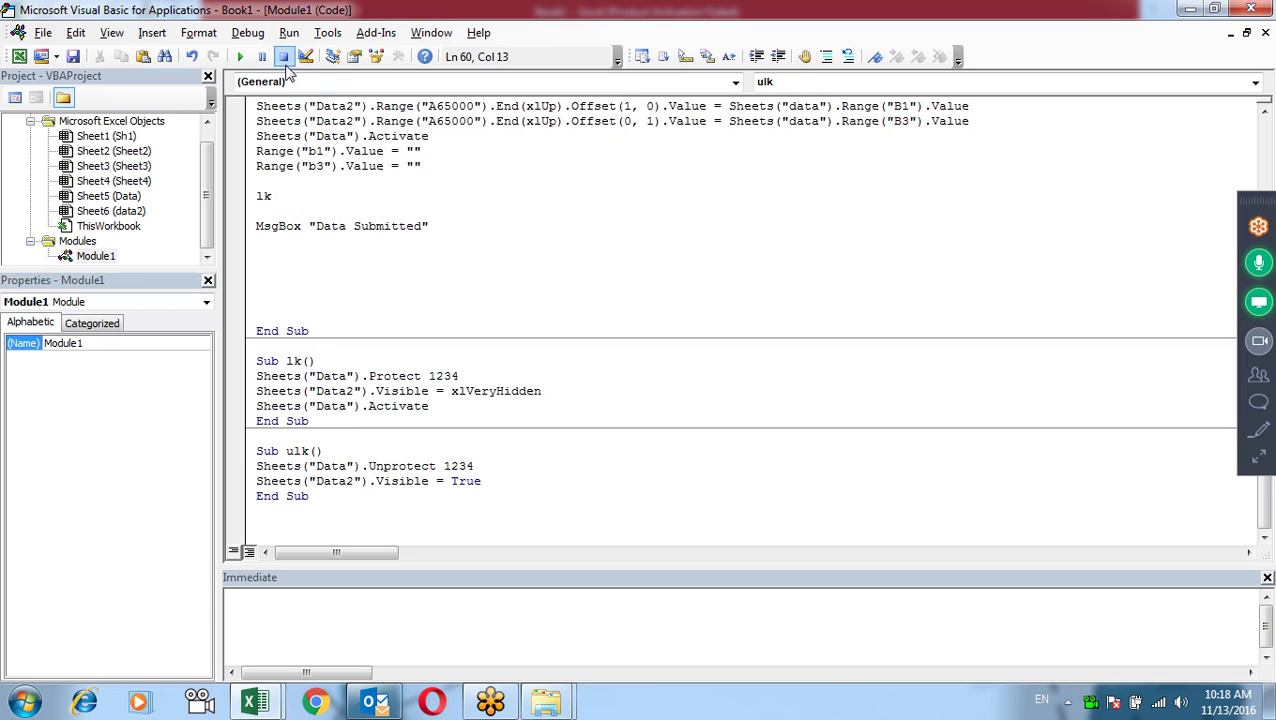
left_click(240, 56)
key("alt+Tab")
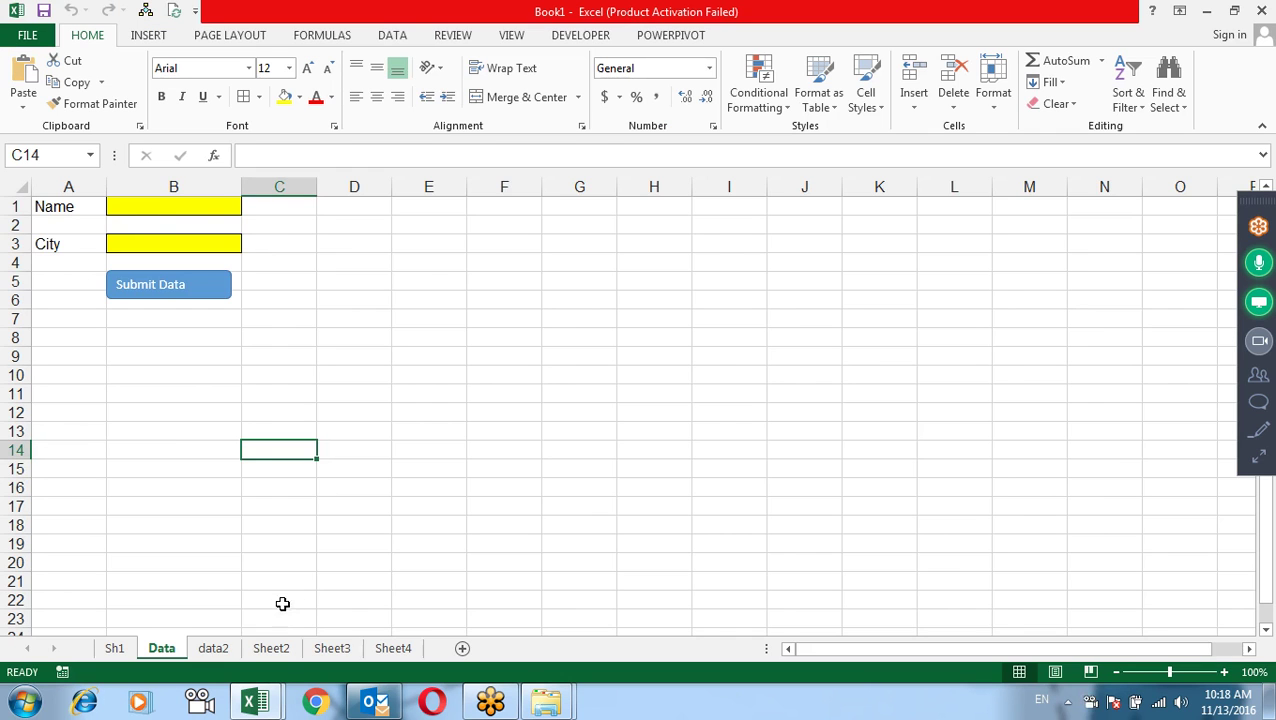
left_click(213, 648)
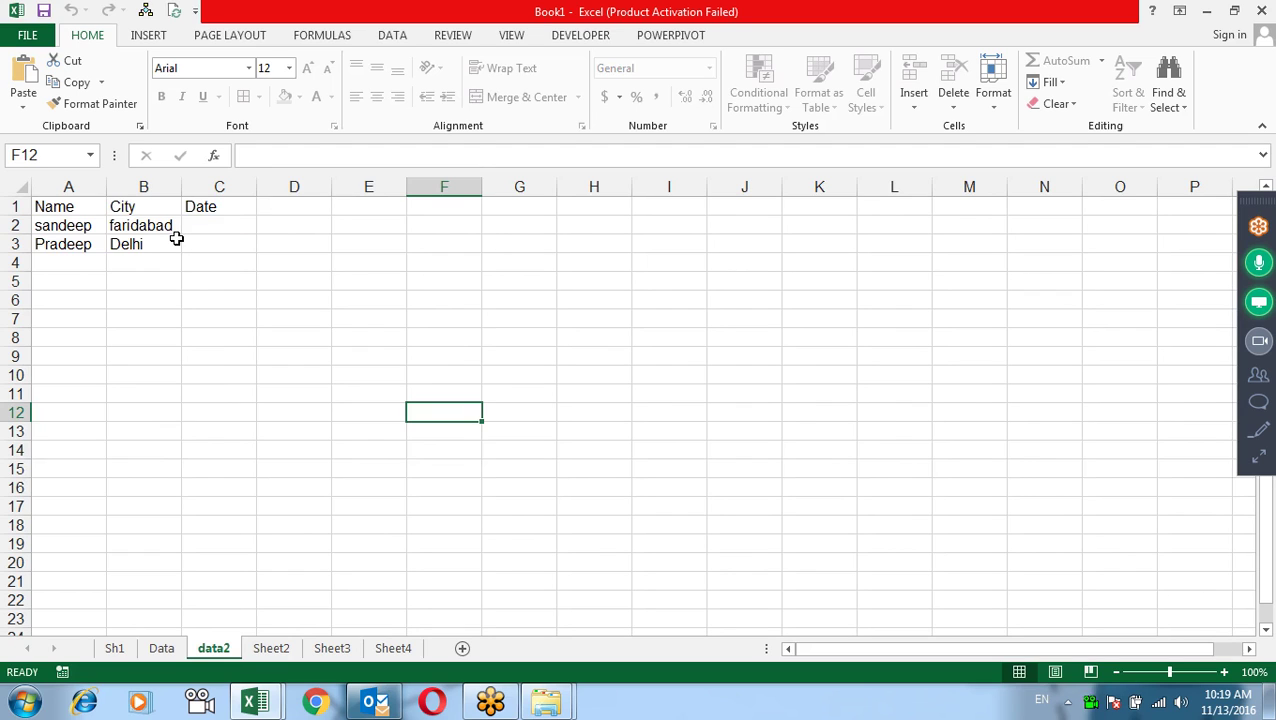
left_click(161, 648)
left_click(269, 308)
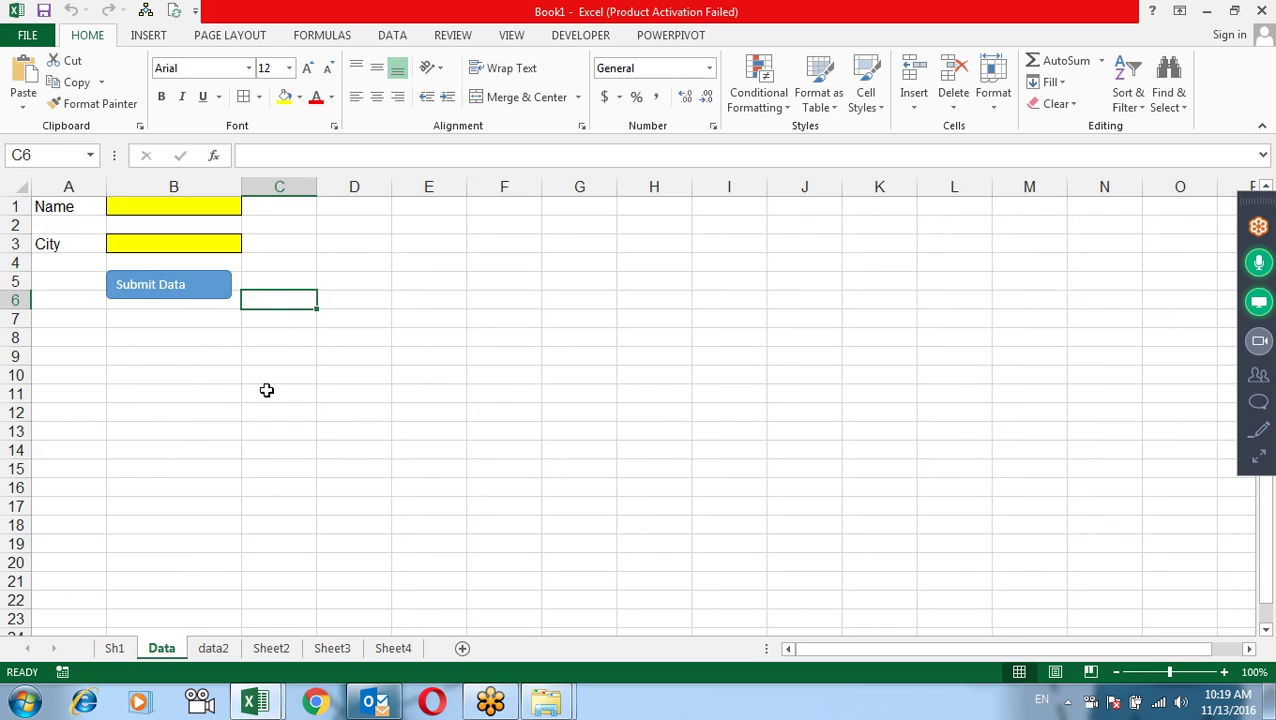
- Comment out On Error Resume Next and uncomment the On Error GoTo handler line
key("alt+F11")
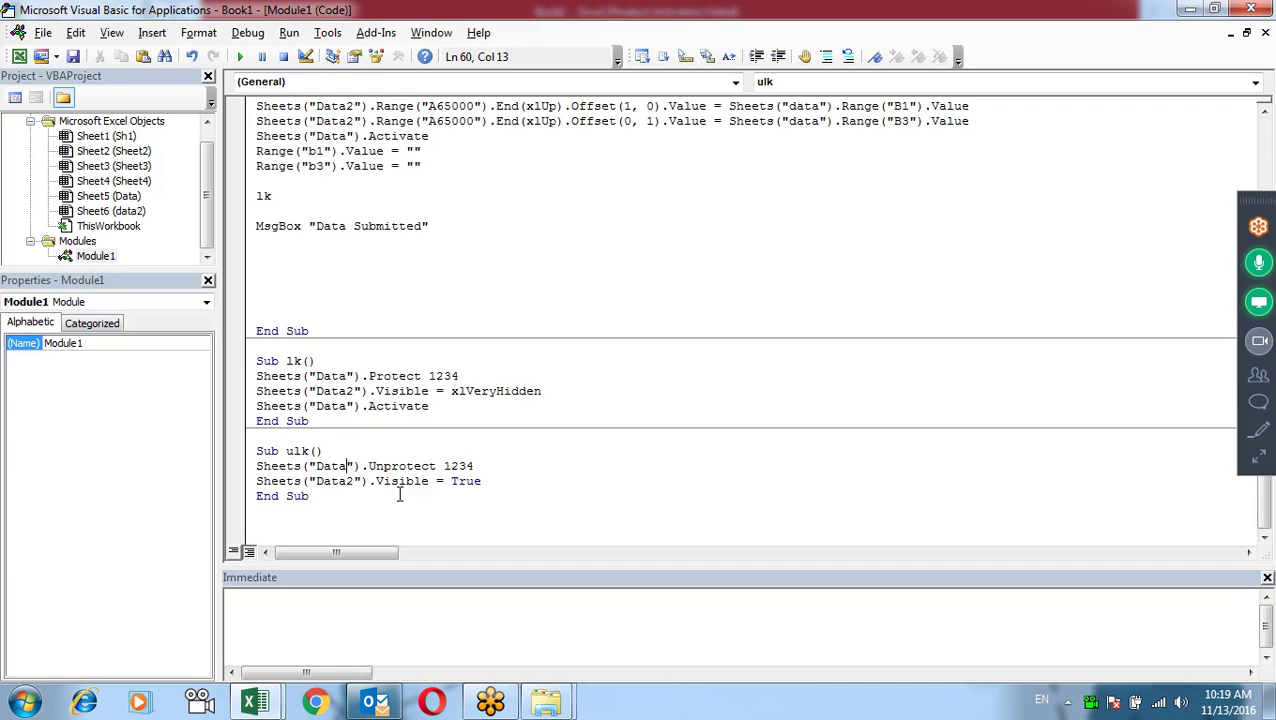
scroll(424, 436, "down", 2)
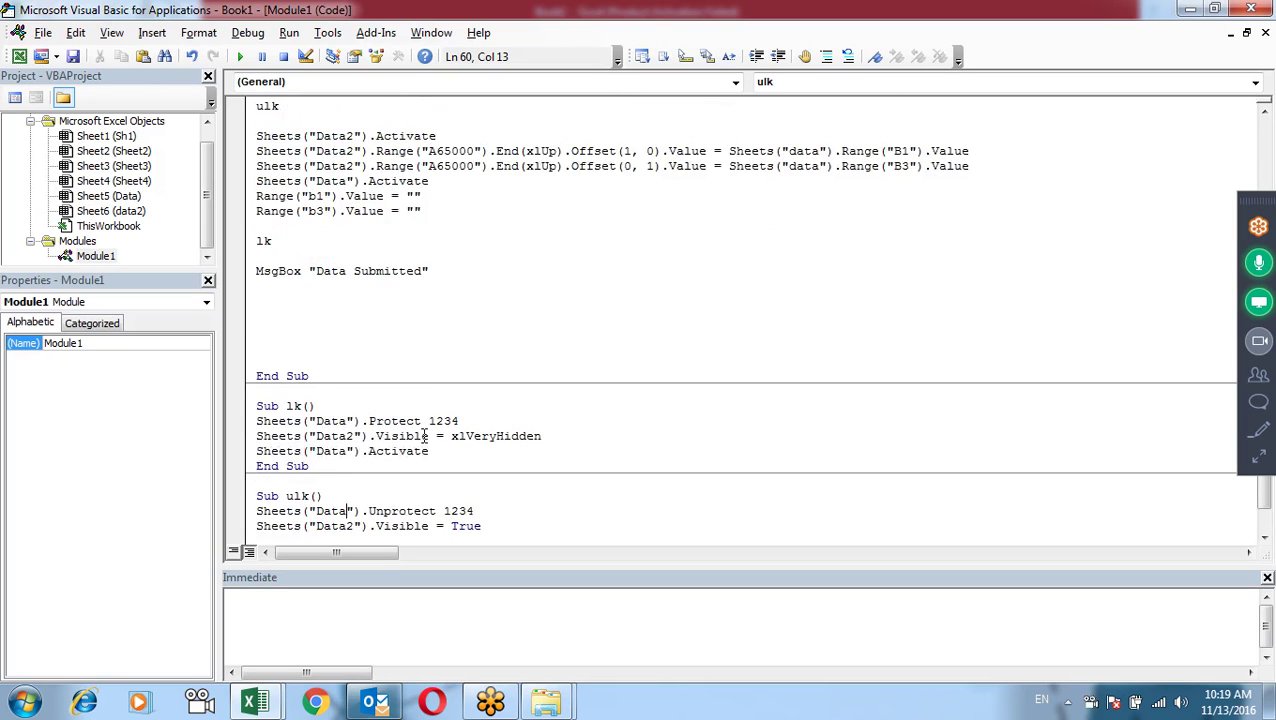
scroll(424, 436, "up", 3)
left_click(256, 196)
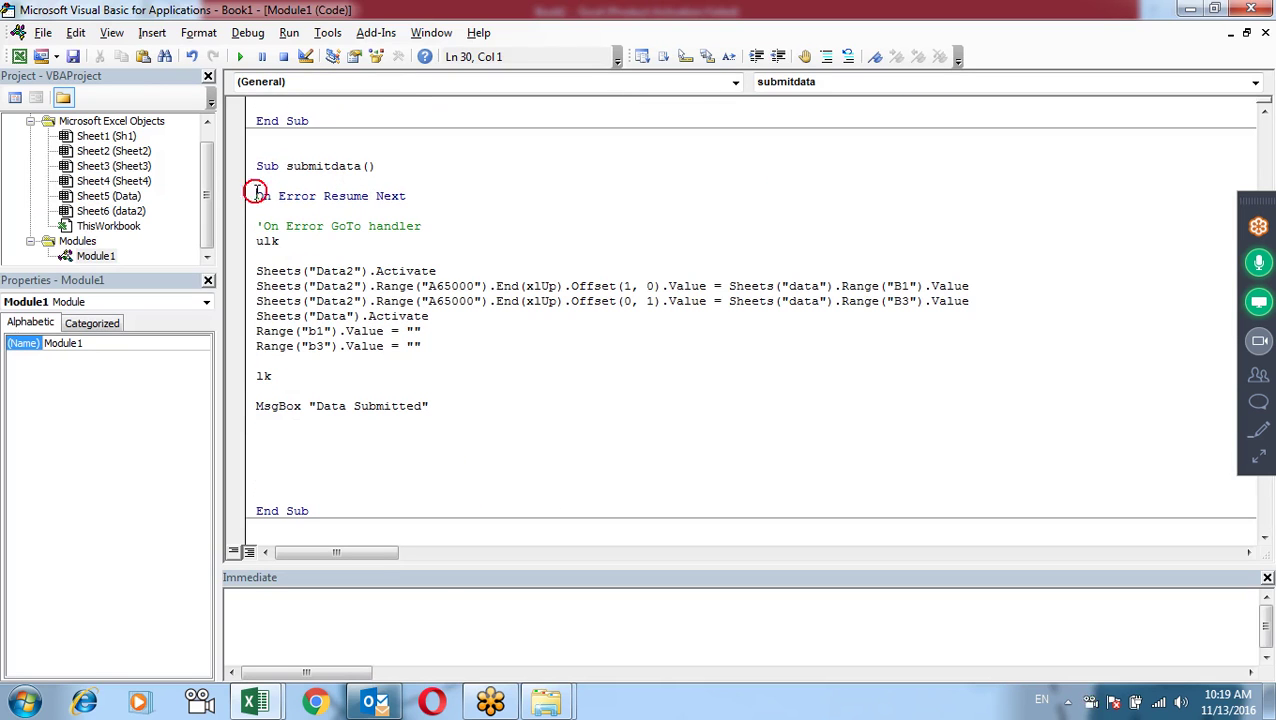
type("'")
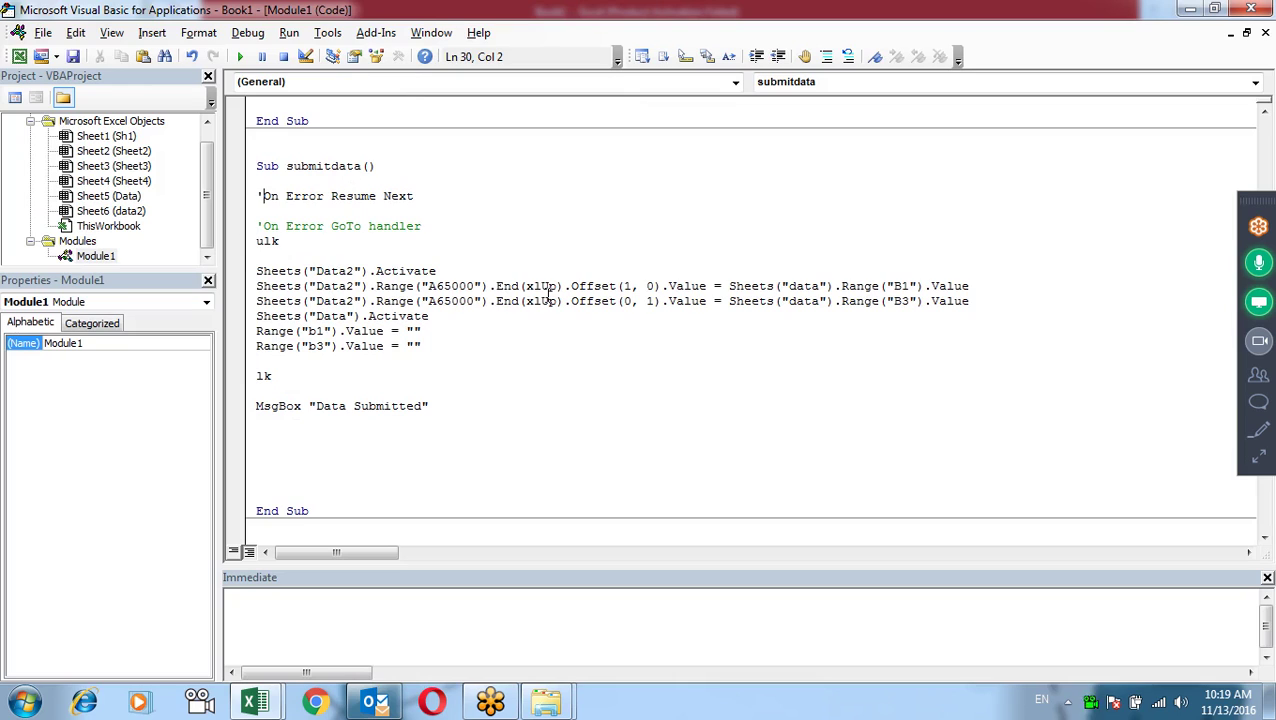
left_click(263, 226)
key("BackSpace")
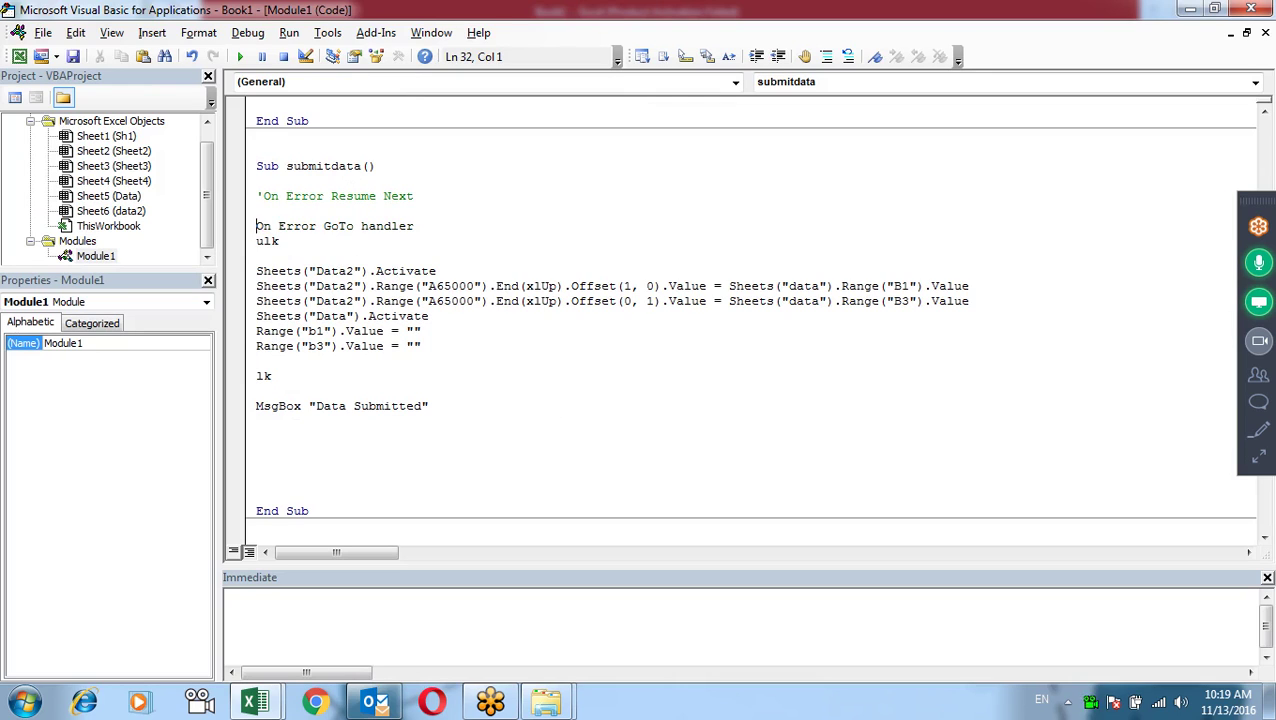
- Add a handler: label on the blank line below the Data Submitted message
scroll(641, 276, "down", 2)
scroll(631, 322, "up", 2)
left_click(390, 286)
left_click(312, 433)
type("handler:")
left_click(257, 451)
- Copy the lk and MsgBox lines beneath handler: and remove the extra blank line
left_click_drag(273, 376, 237, 385)
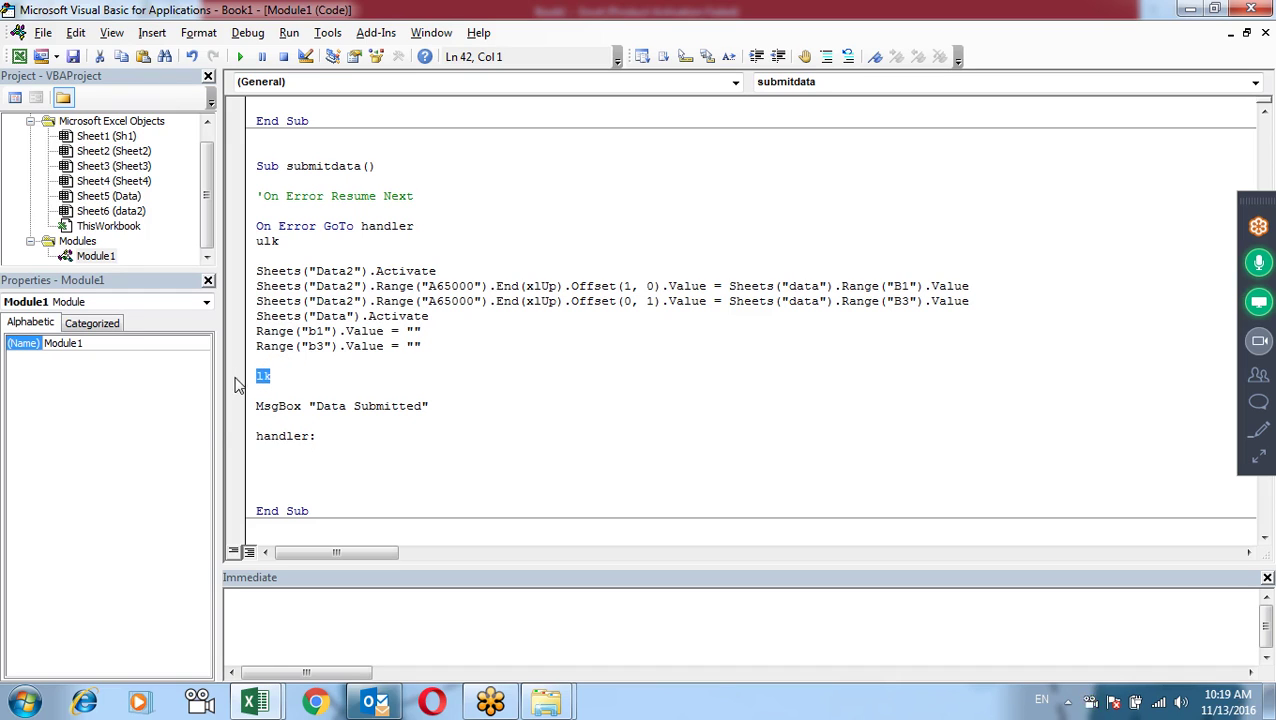
left_click(464, 410, "shift")
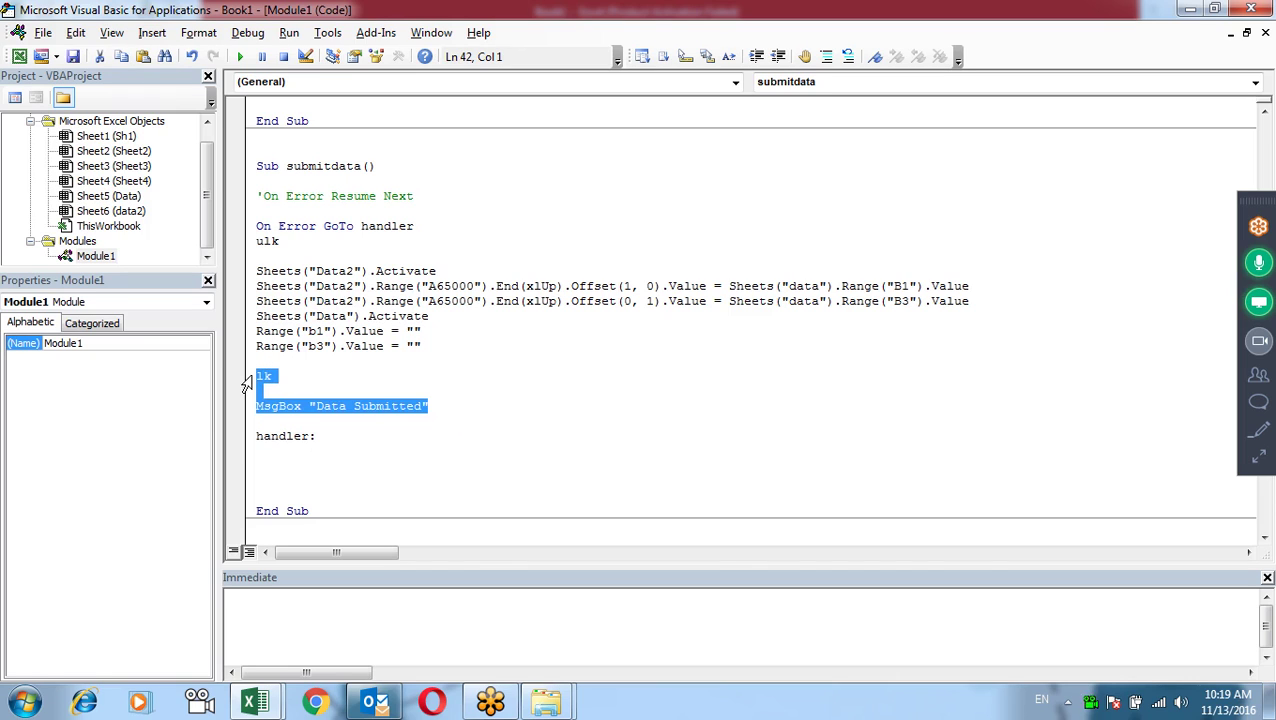
left_click(318, 476)
left_click(308, 451)
type("lk  MsgBox \"Data Submitted\"")
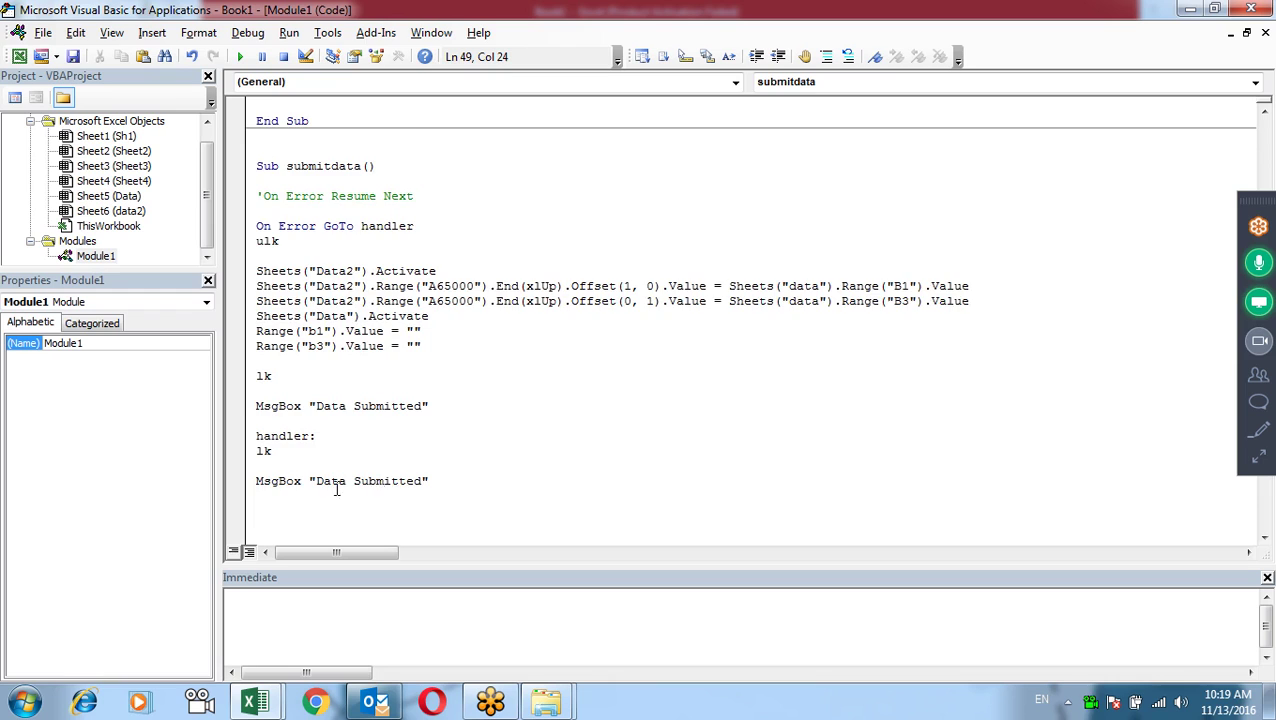
scroll(336, 486, "down", 3)
left_click(292, 331)
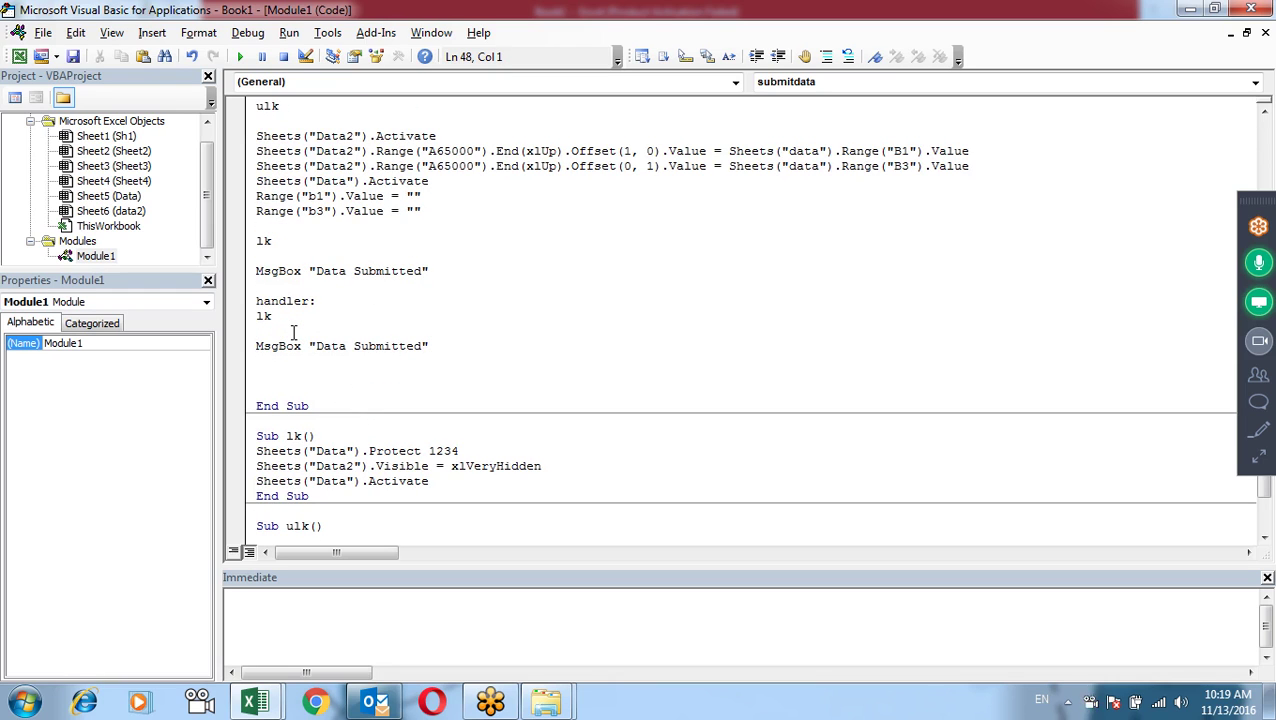
key("Delete")
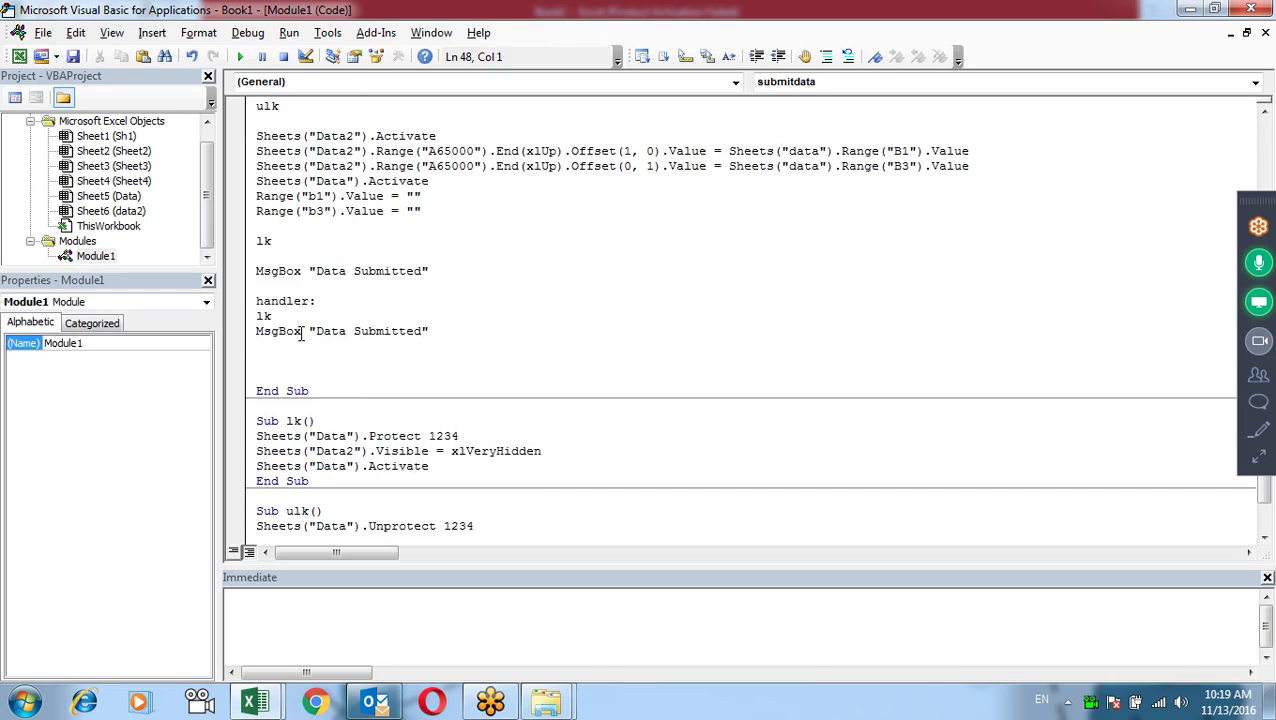
- Change the handler's message to "Error occured in Submit data macro"
left_click(422, 331)
left_click_drag(424, 330, 318, 338)
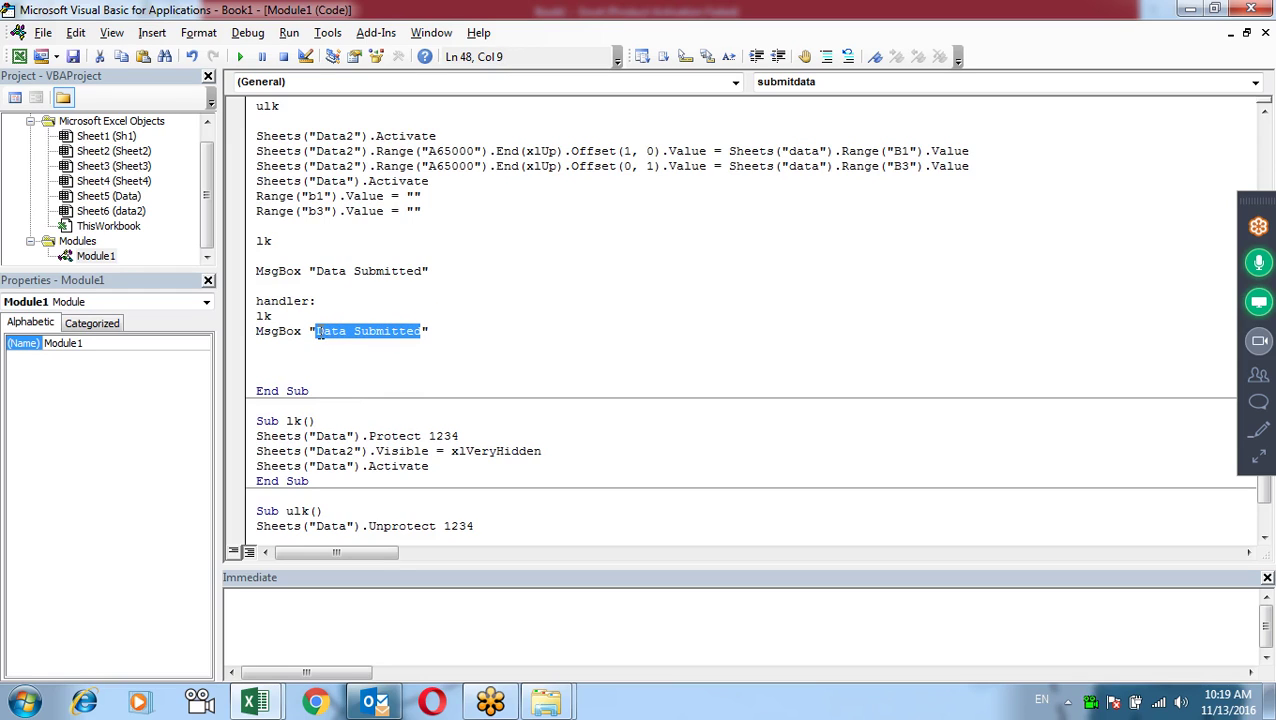
type("Error ")
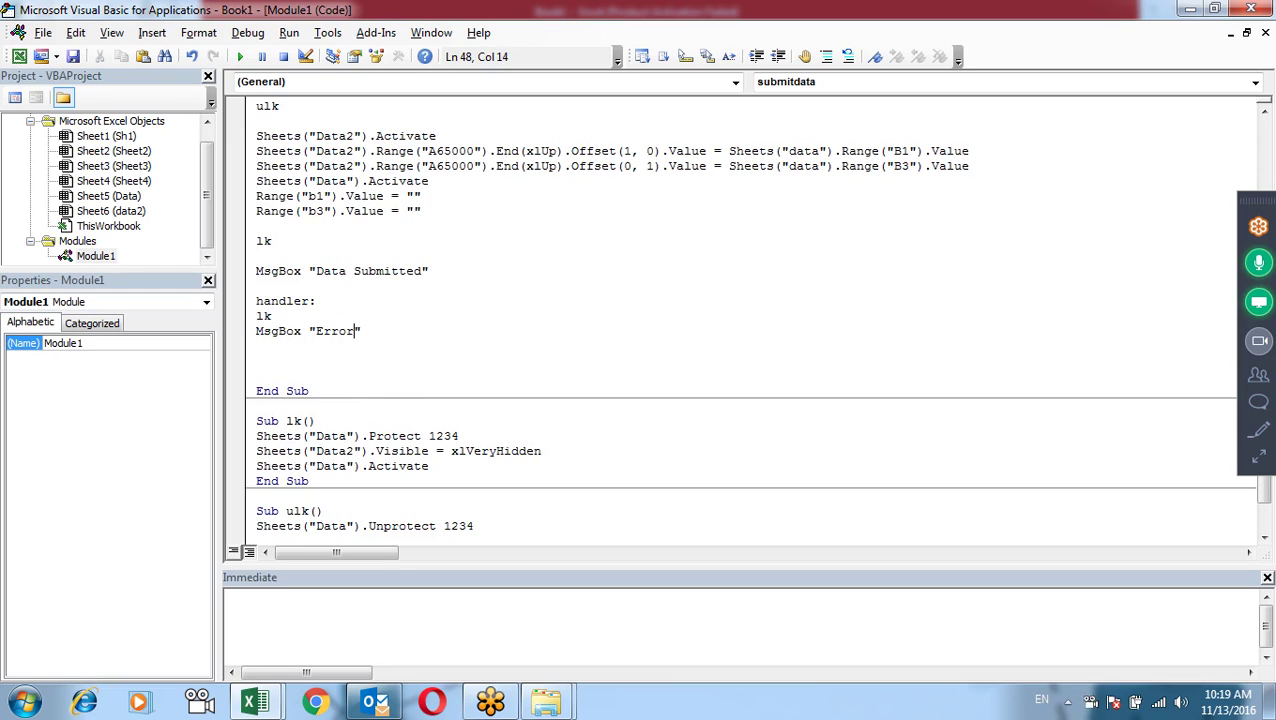
type("occured in")
scroll(368, 350, "up", 2)
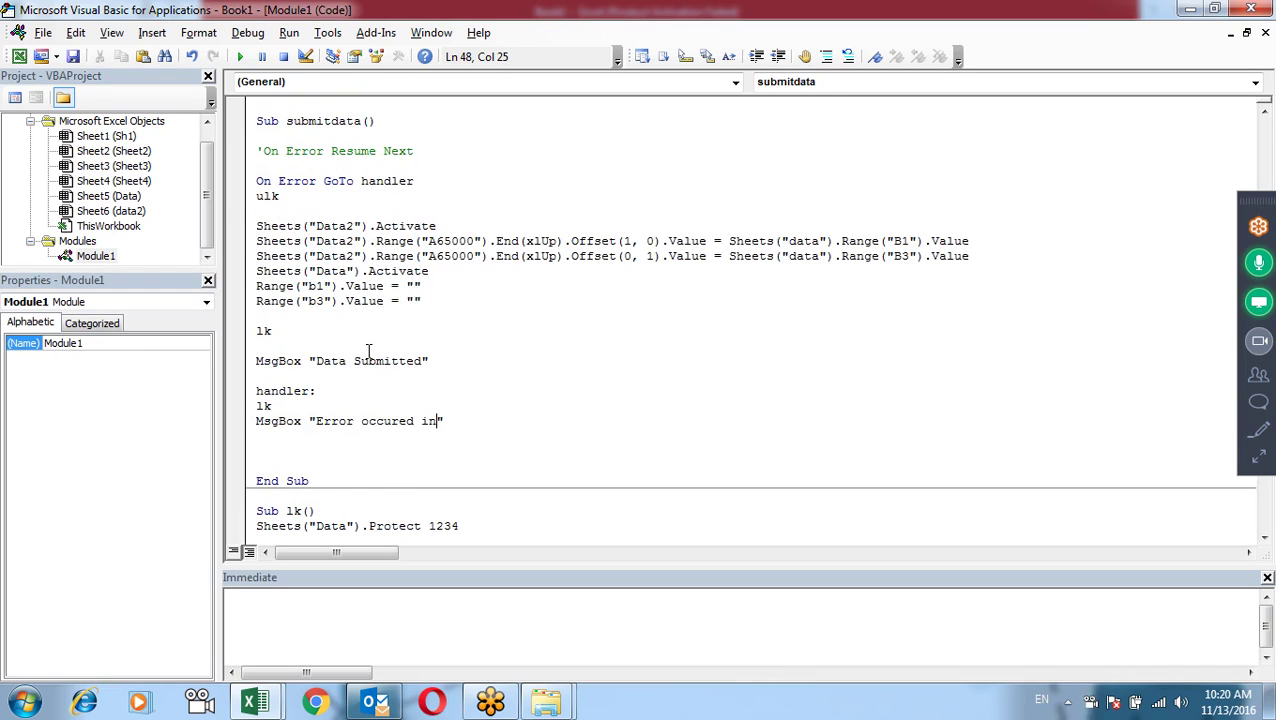
type("Submit")
type(" data macro")
key("Return")
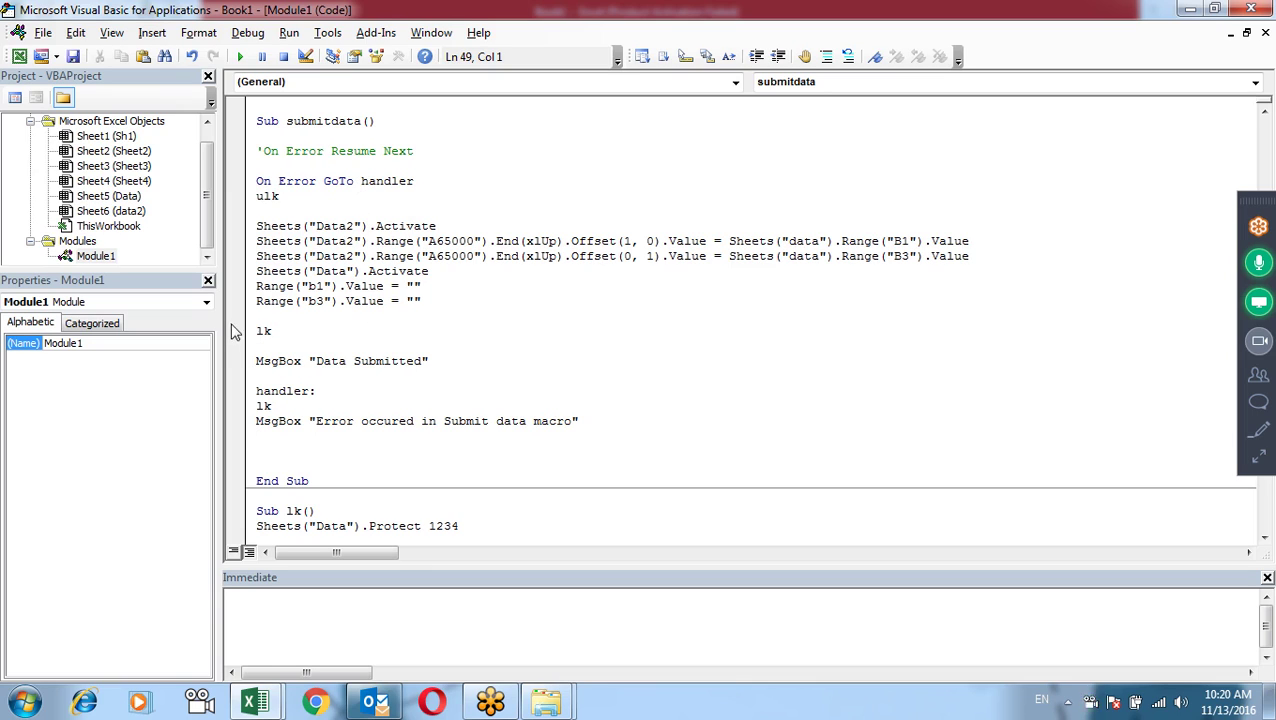
- Insert an Exit Sub line after MsgBox "Data Submitted", ahead of the handler: label
left_click_drag(255, 329, 432, 375)
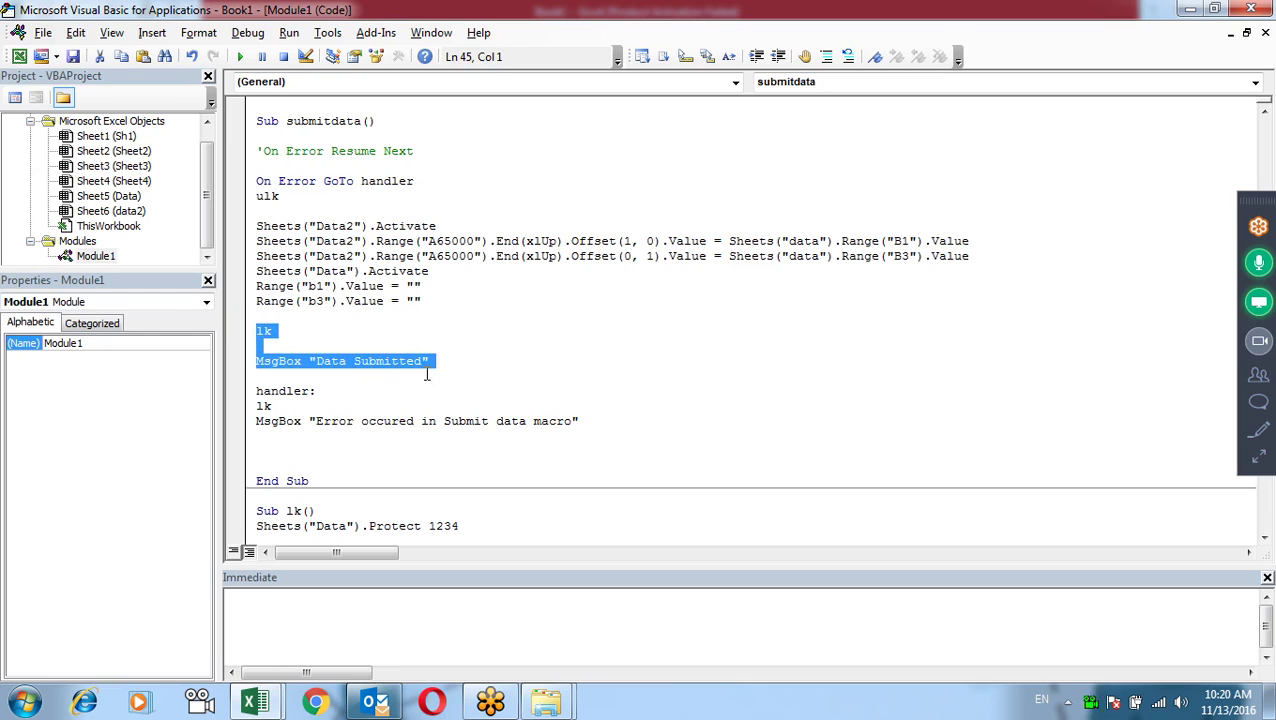
left_click_drag(256, 406, 370, 467)
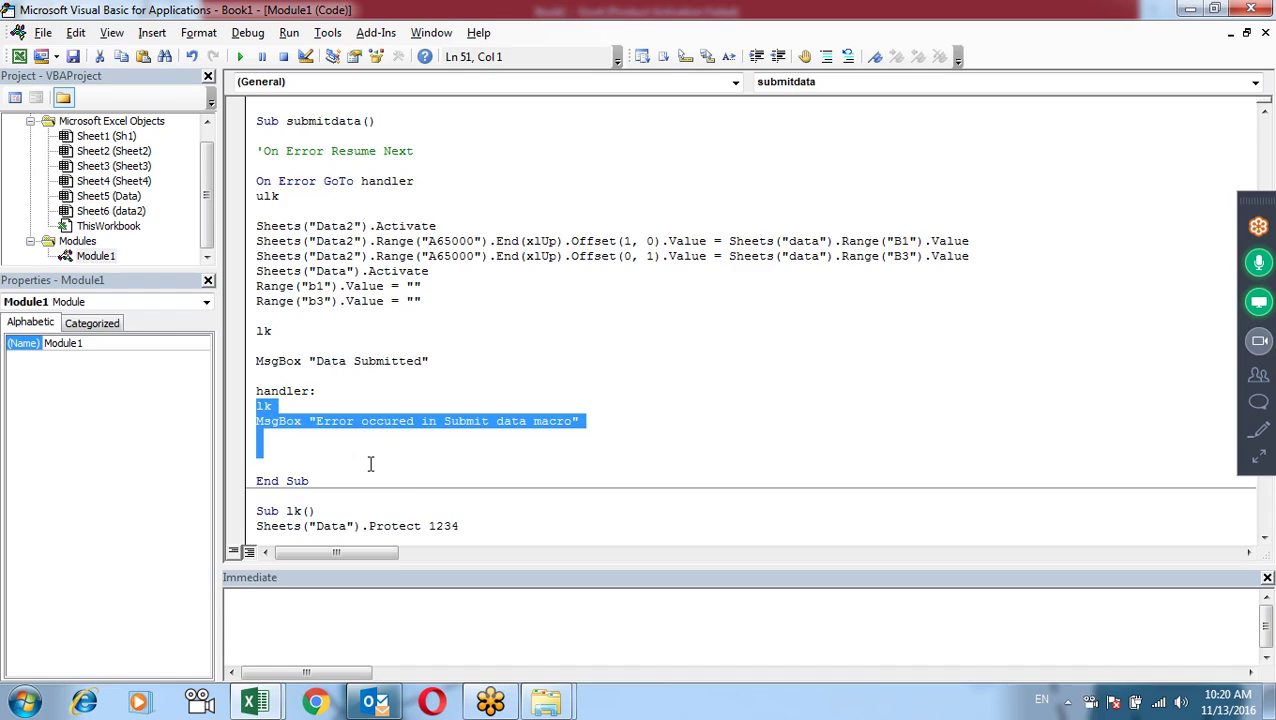
left_click(422, 462)
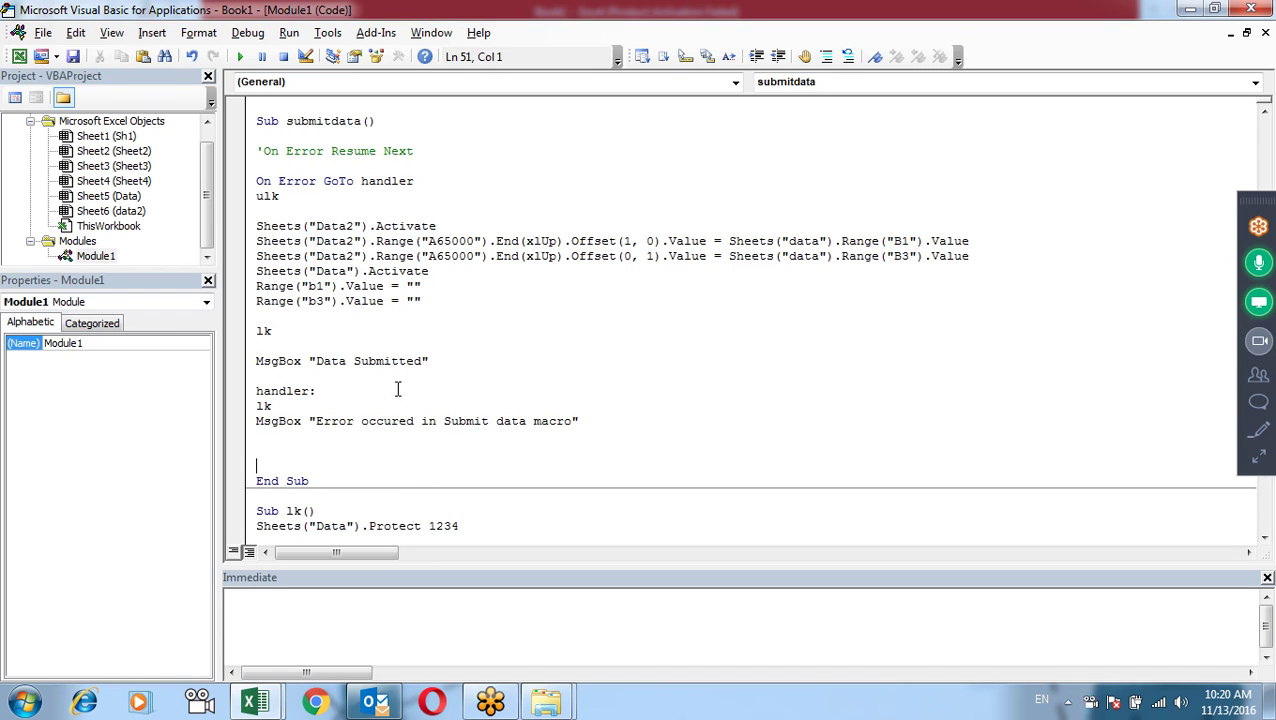
left_click(291, 375)
key("Return")
type("exit")
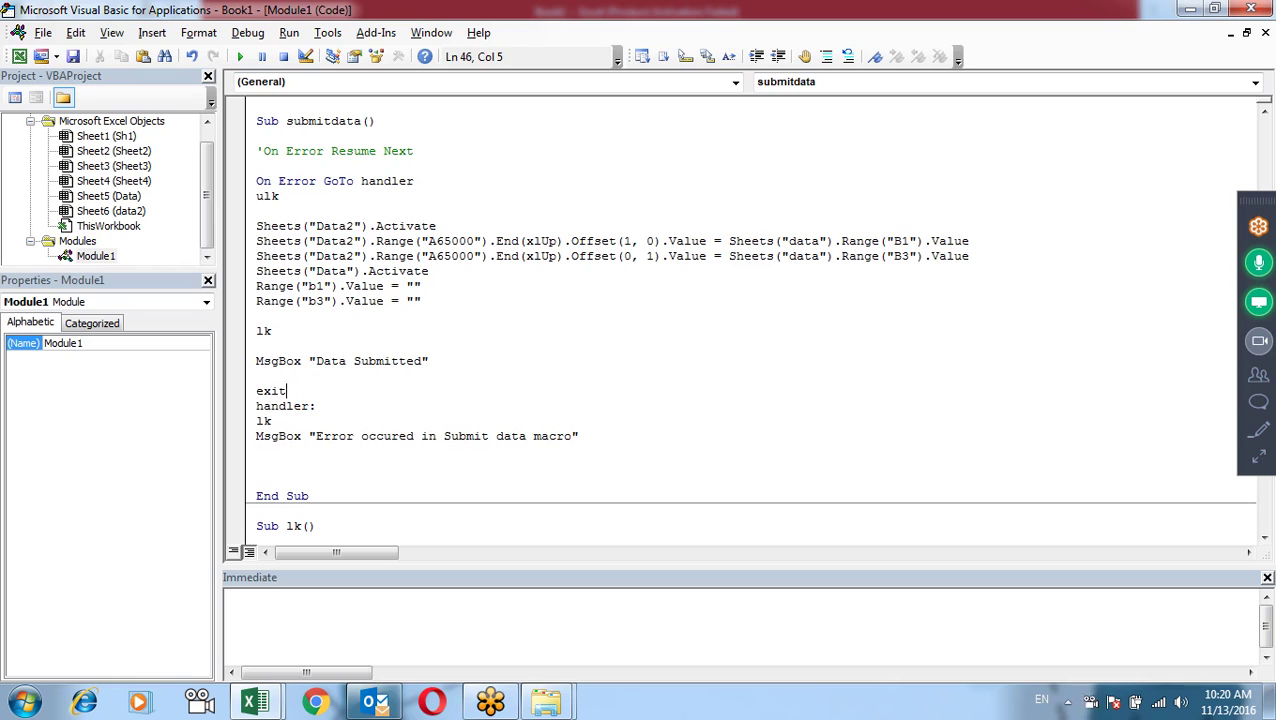
left_click(585, 372)
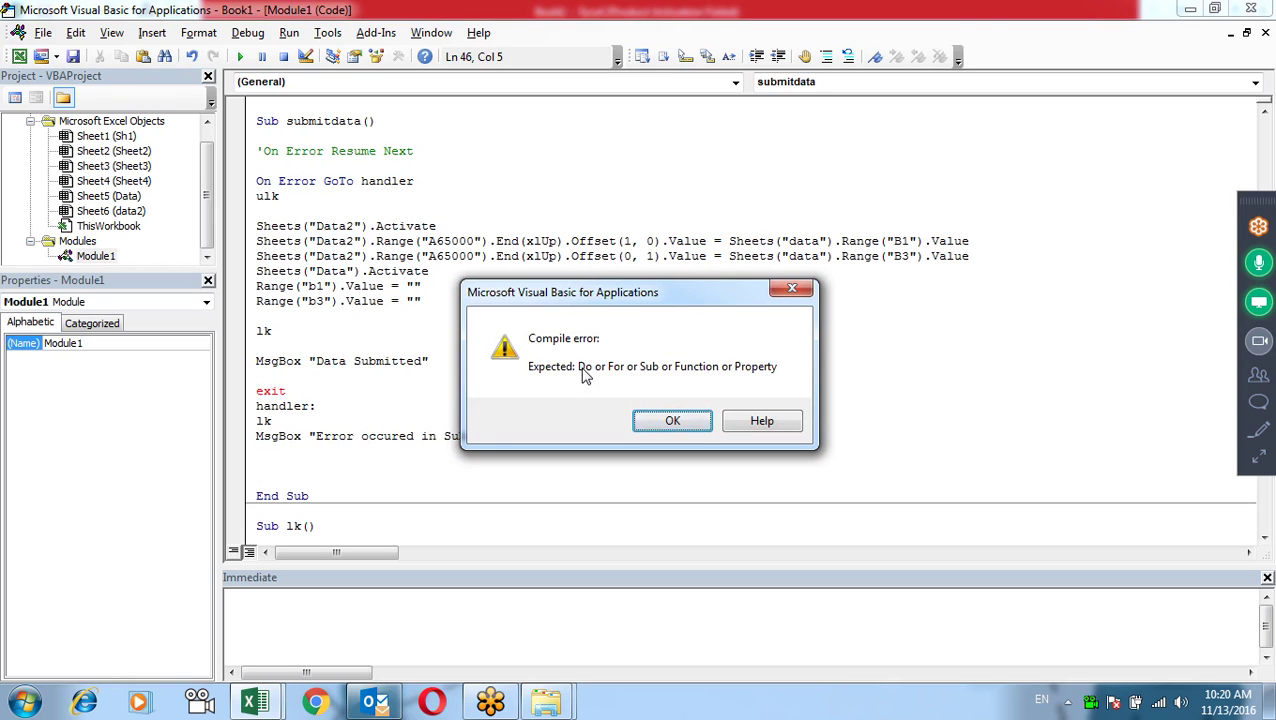
key("Return")
type("sub")
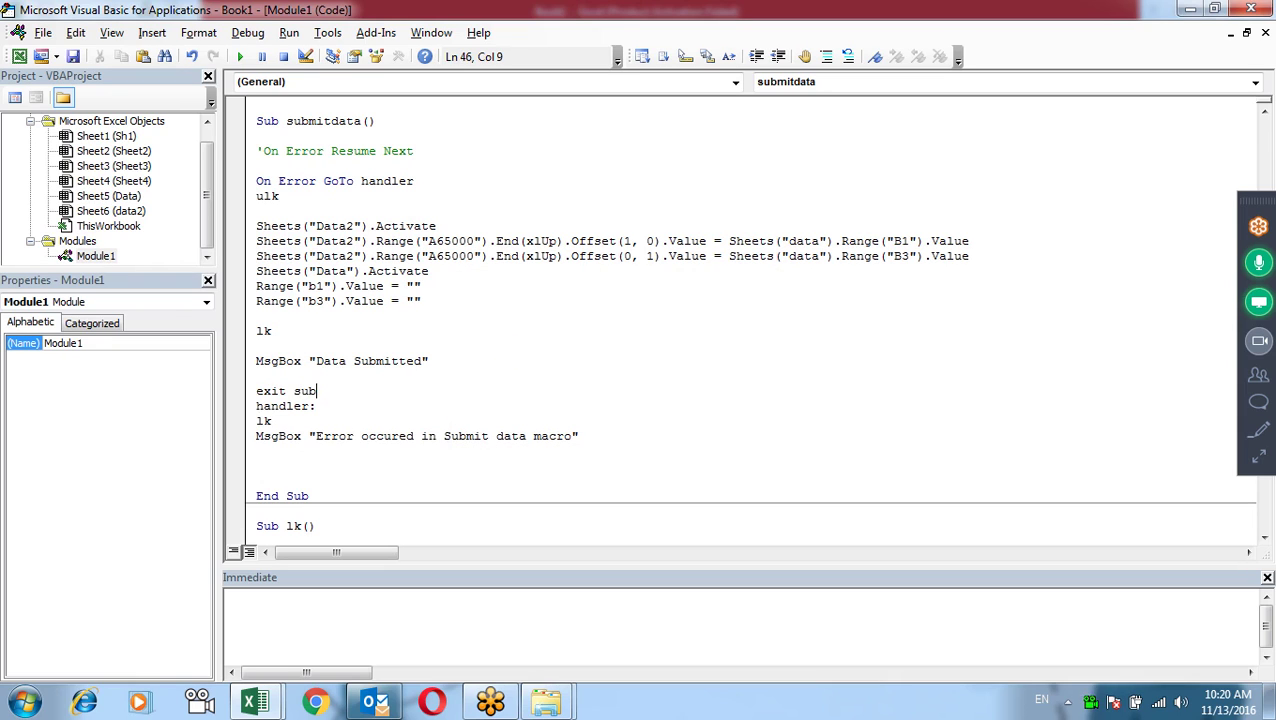
key("Down")
key("Down")
key("Down")
left_click(332, 391)
- Add a blank line after Exit Sub and review the second Range A65000 line in the code
key("Return")
scroll(359, 370, "down", 1)
scroll(336, 341, "down", 1)
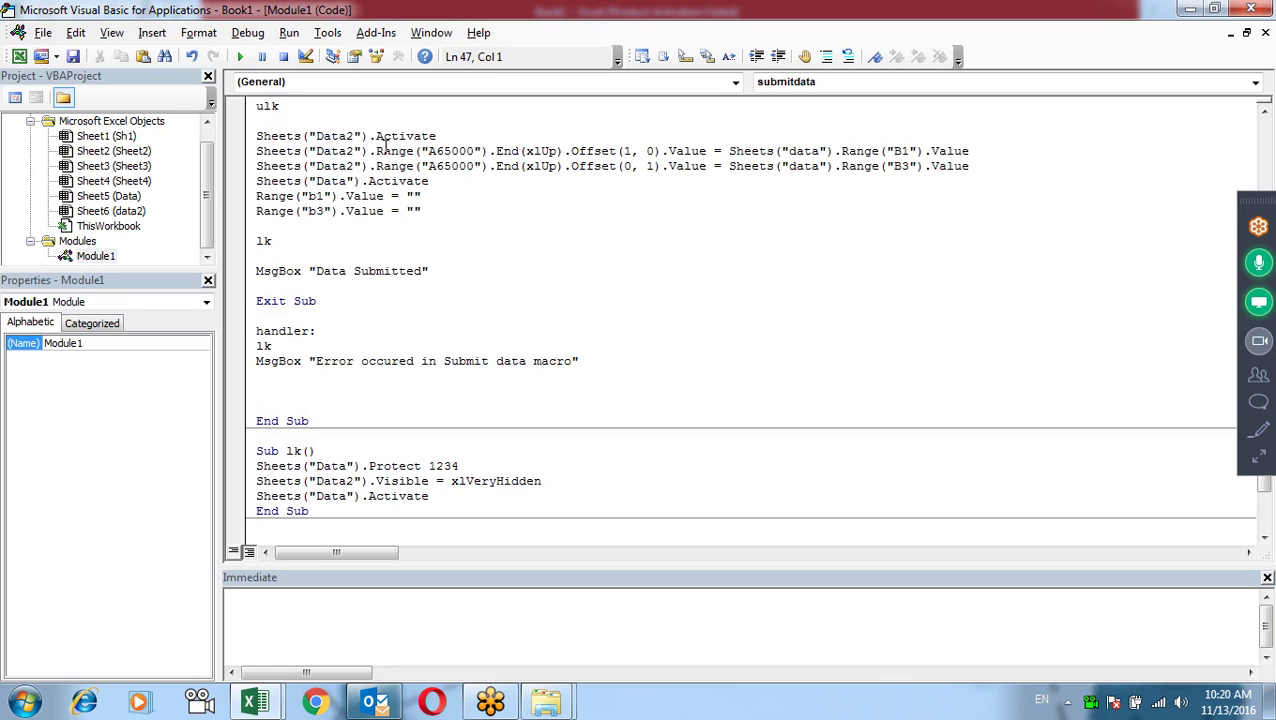
left_click_drag(435, 166, 550, 166)
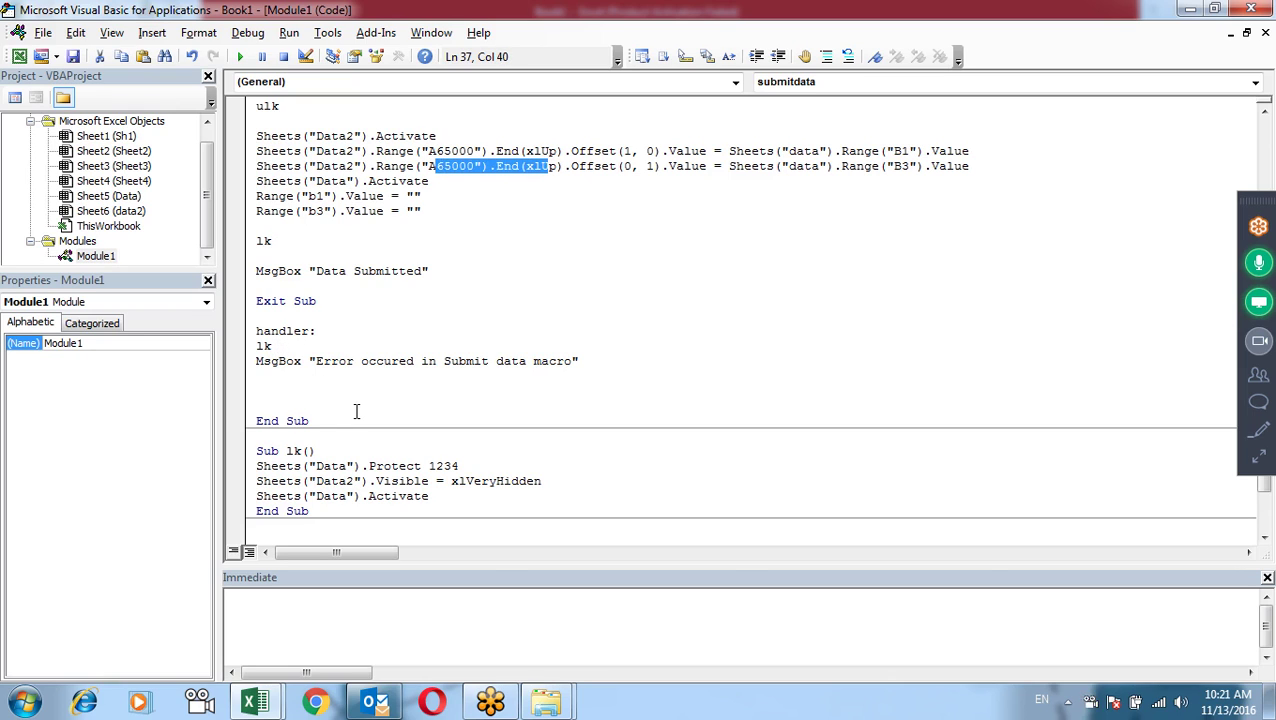
left_click(727, 278)
- Run the lk macro to re-lock the Data sheet and hide data2 again
key("alt+F11")
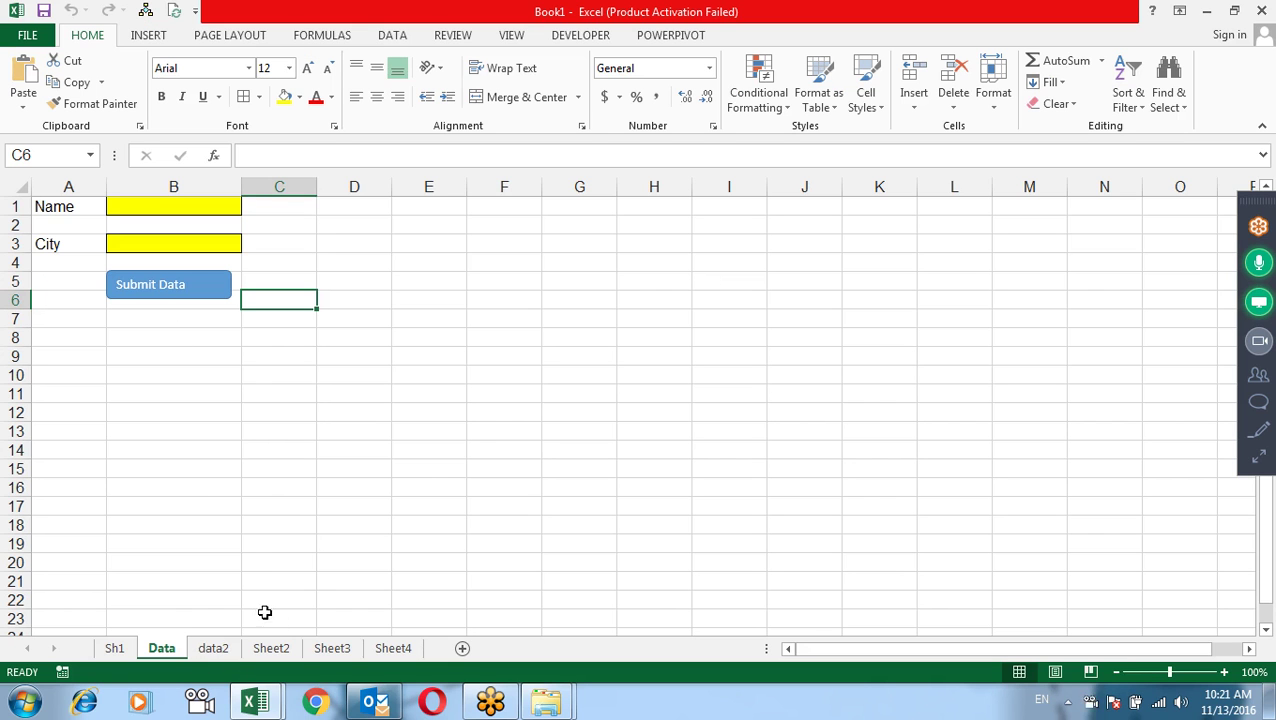
key("alt+Tab")
left_click(338, 481)
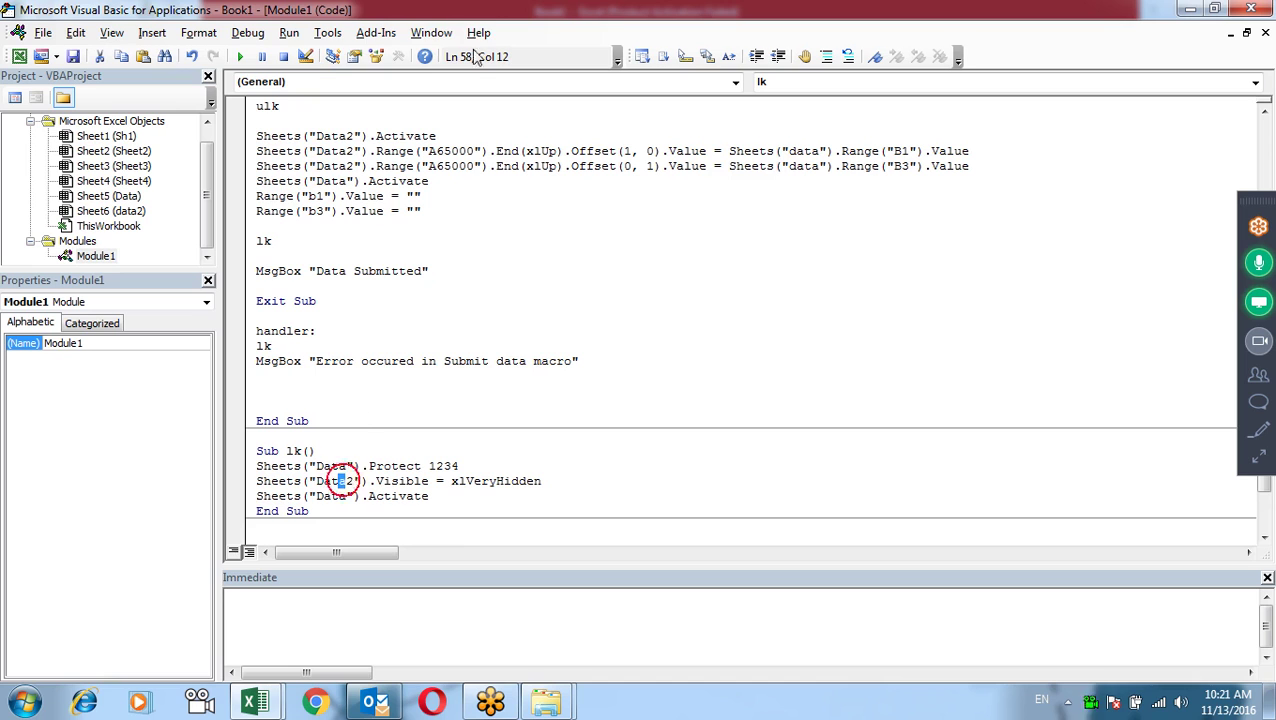
left_click(240, 57)
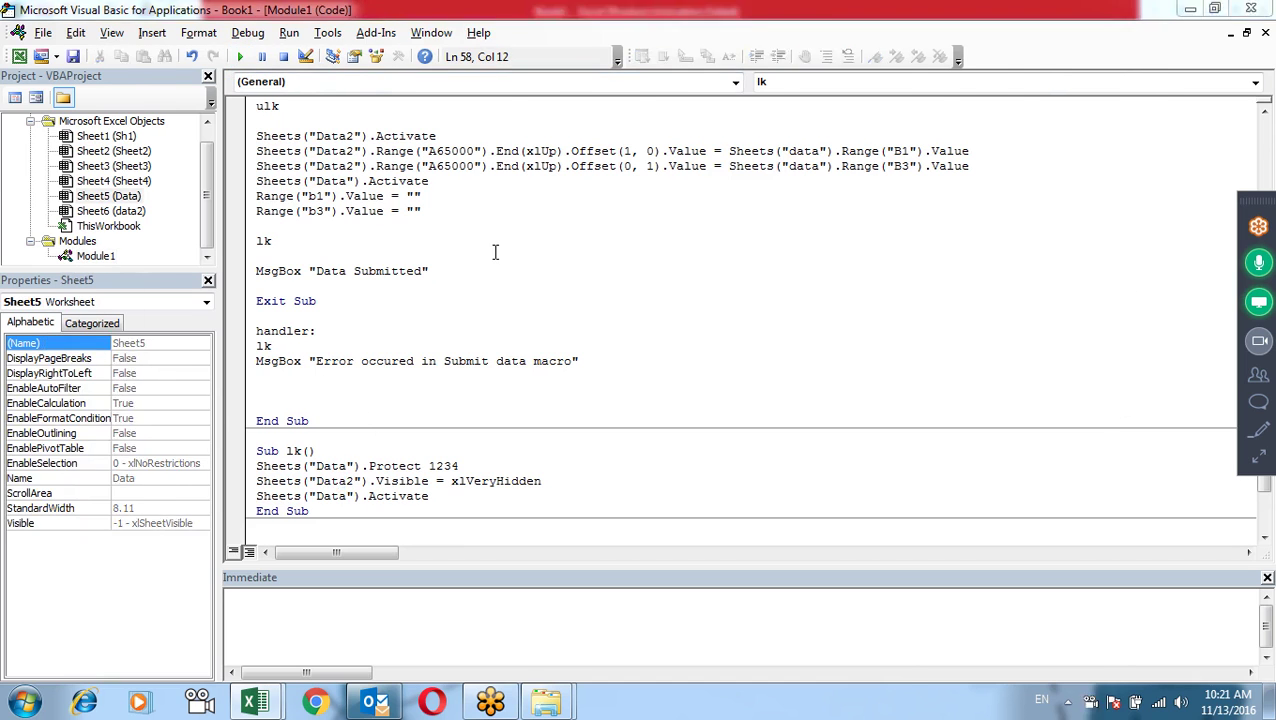
key("alt+F11")
- Enter a sample name in B1 and noida as the City in B3
left_click(212, 418)
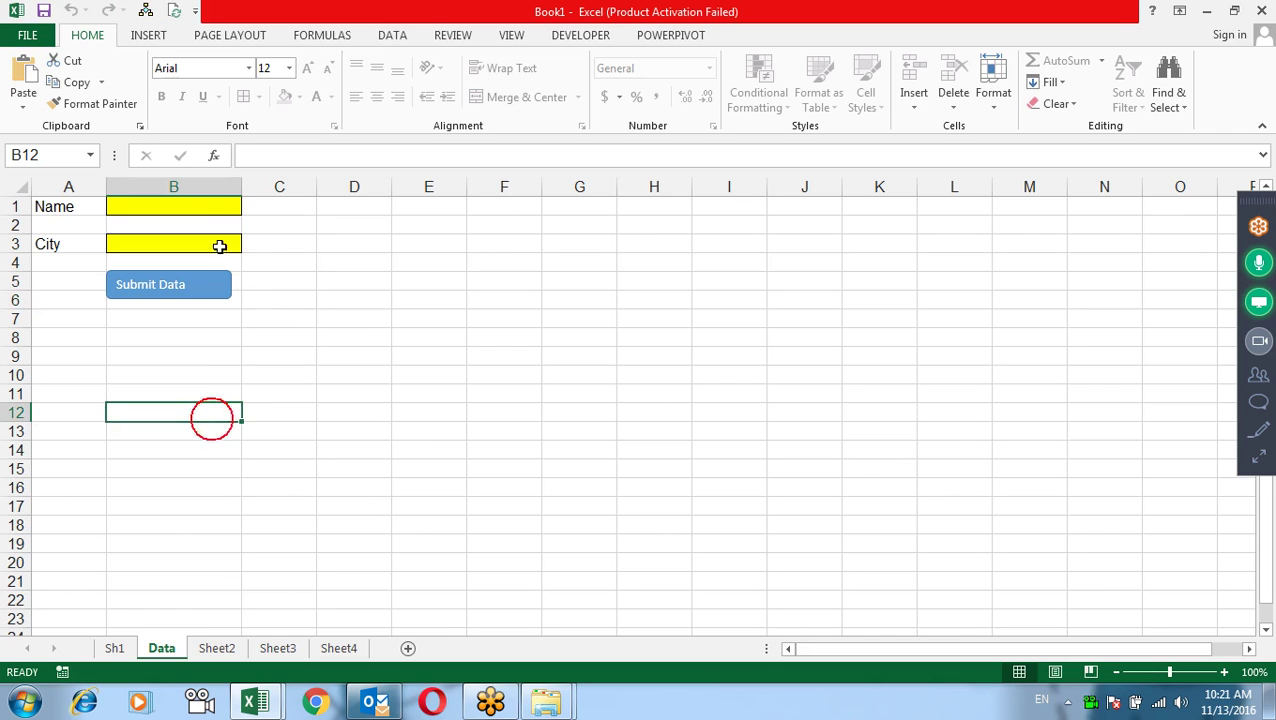
left_click(207, 203)
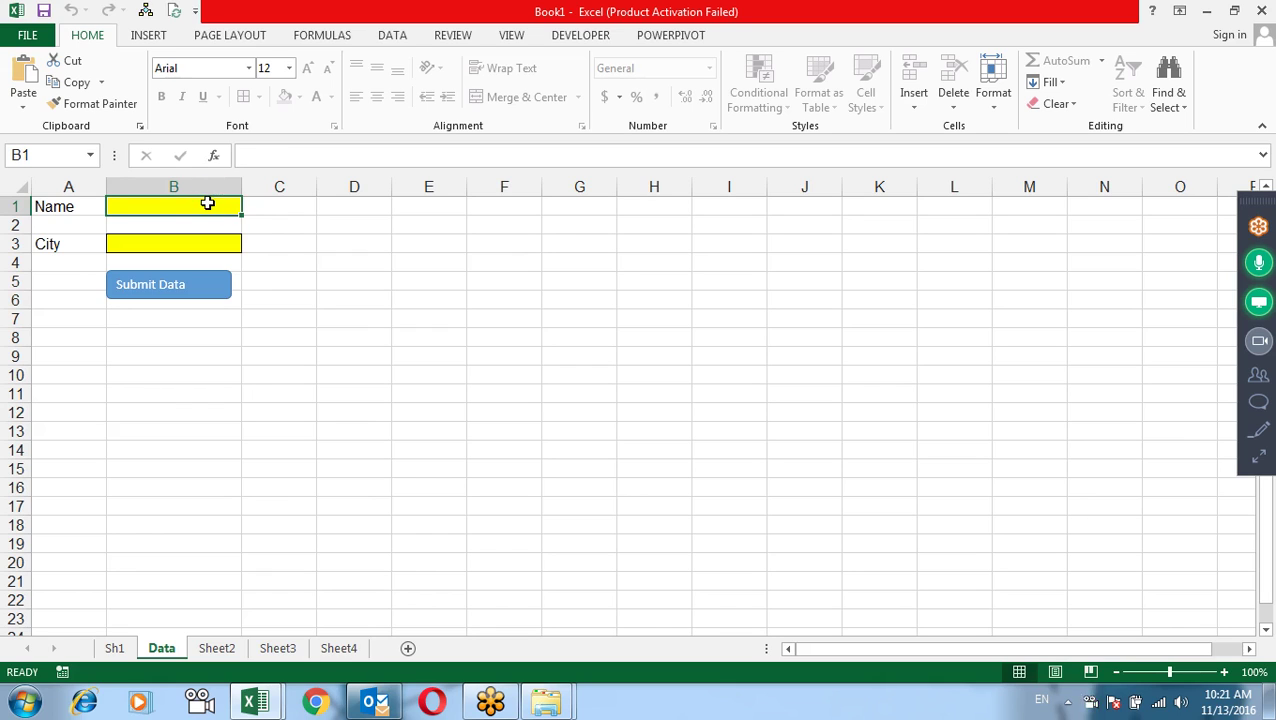
type("vijay")
key("Return")
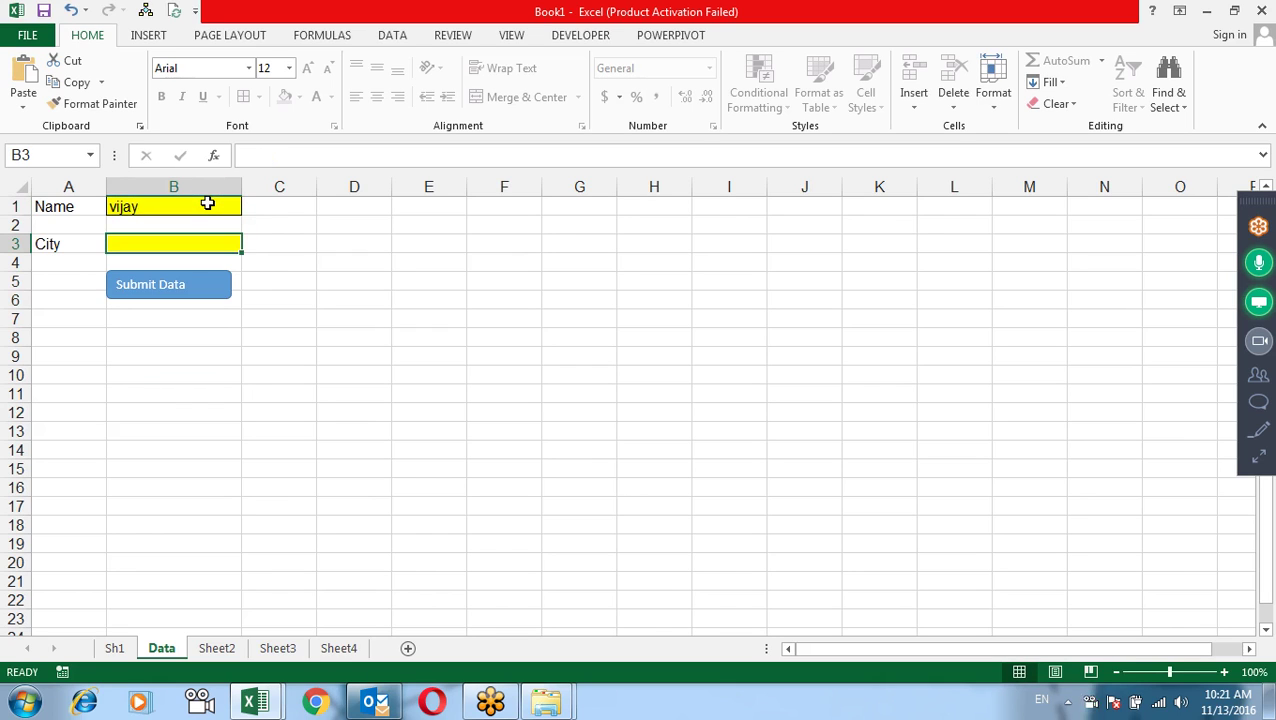
type("noida")
key("Return")
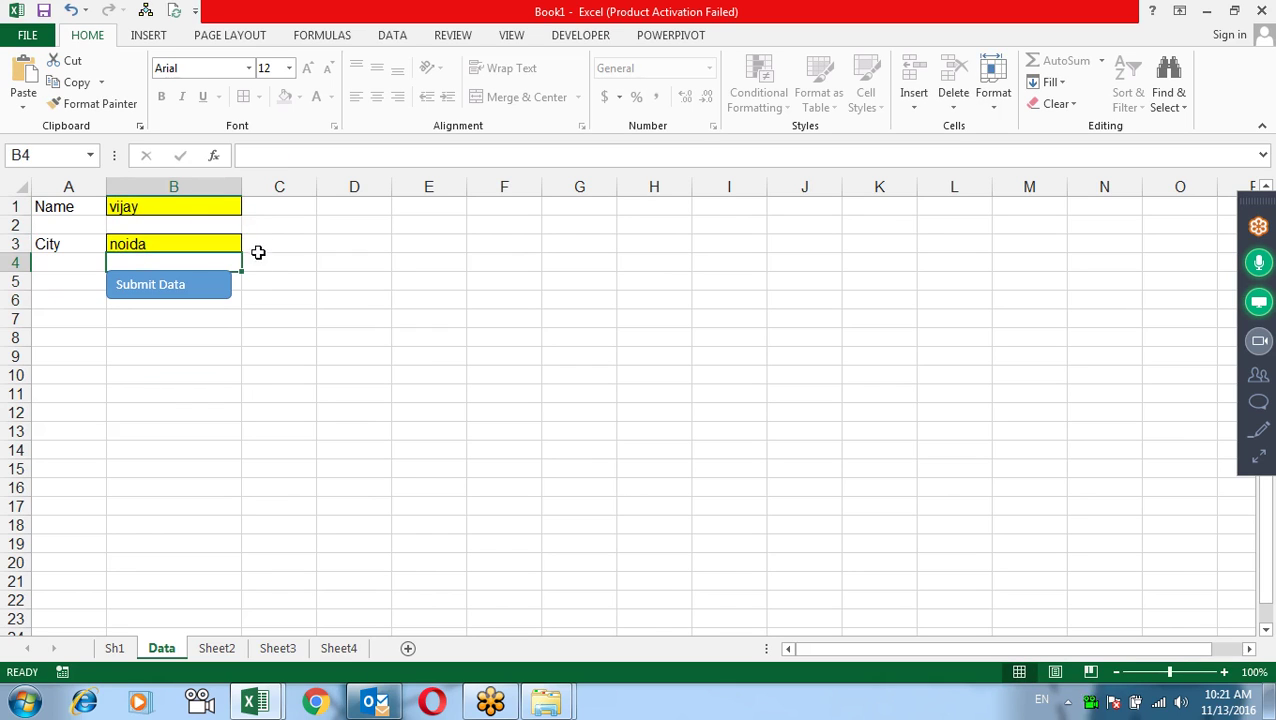
- Set a breakpoint on Sheets("Data2").Activate in submitdata and run Submit Data to hit it
left_click(181, 288)
scroll(345, 212, "up", 2)
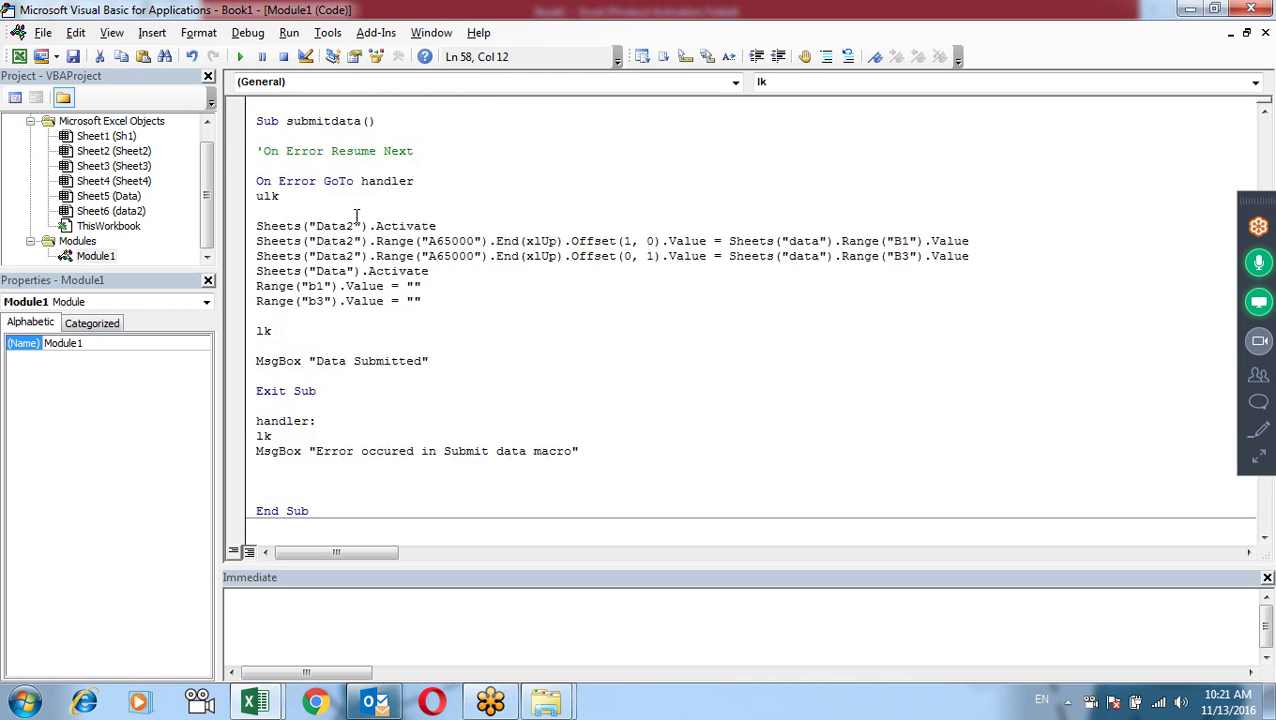
scroll(350, 215, "up", 1)
left_click(236, 271)
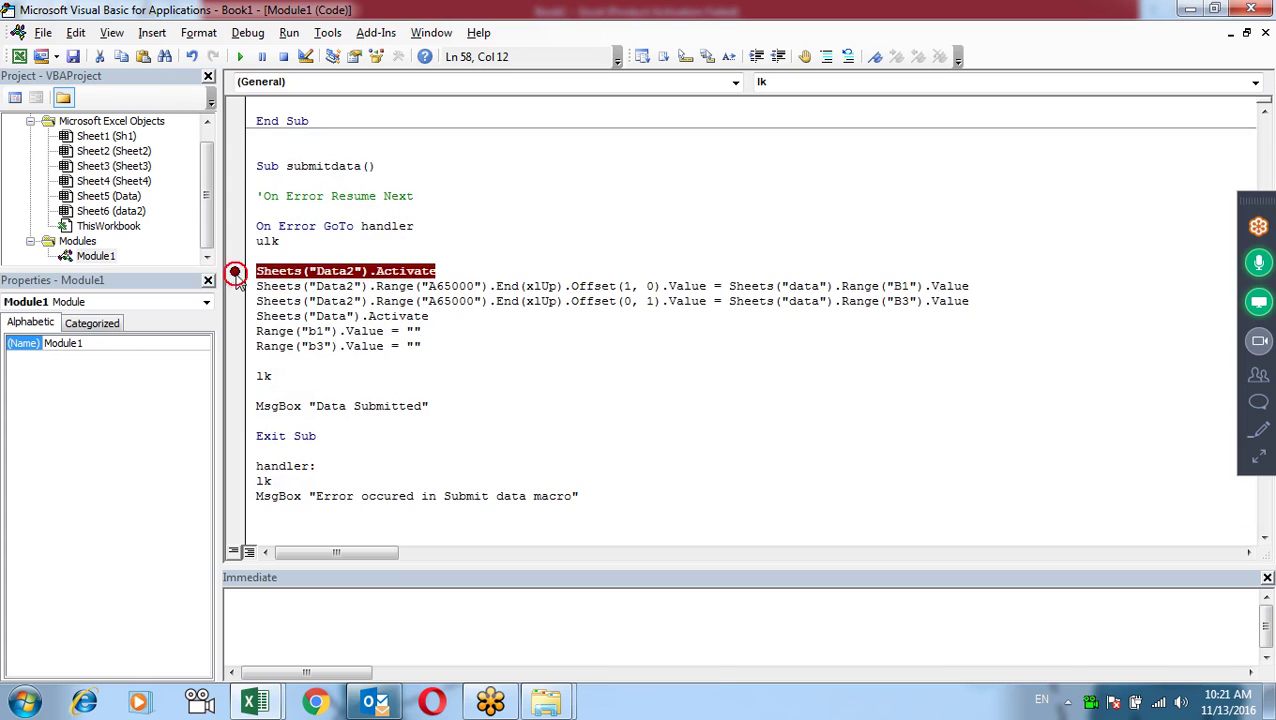
key("alt+F11")
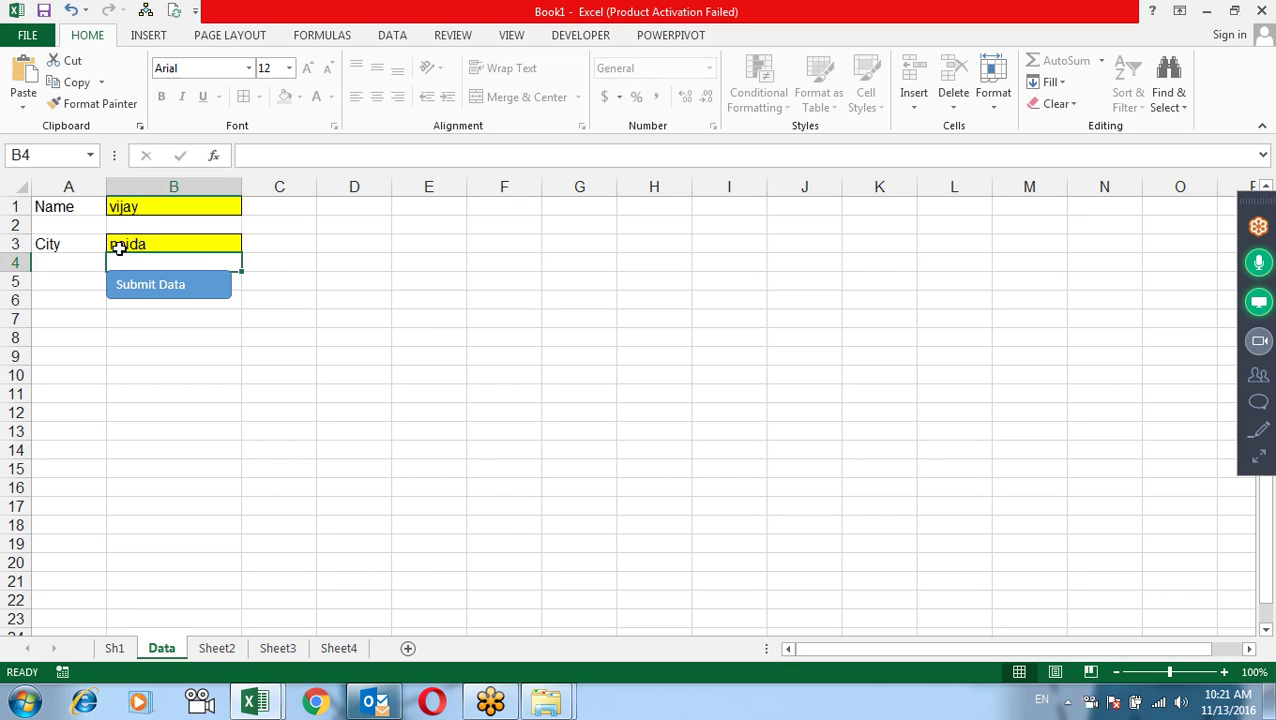
left_click(152, 286)
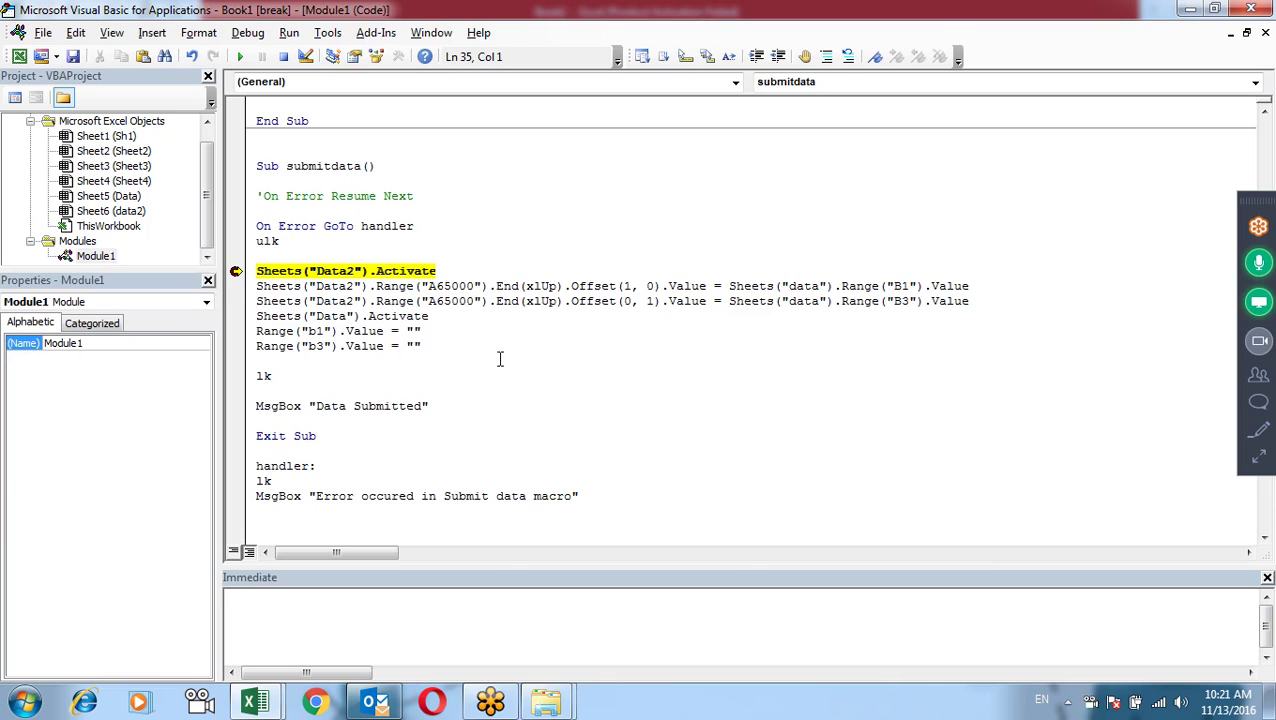
- Step with F8 from the failing copy line into the error handler and lk, dismissing the error message
key("F8")
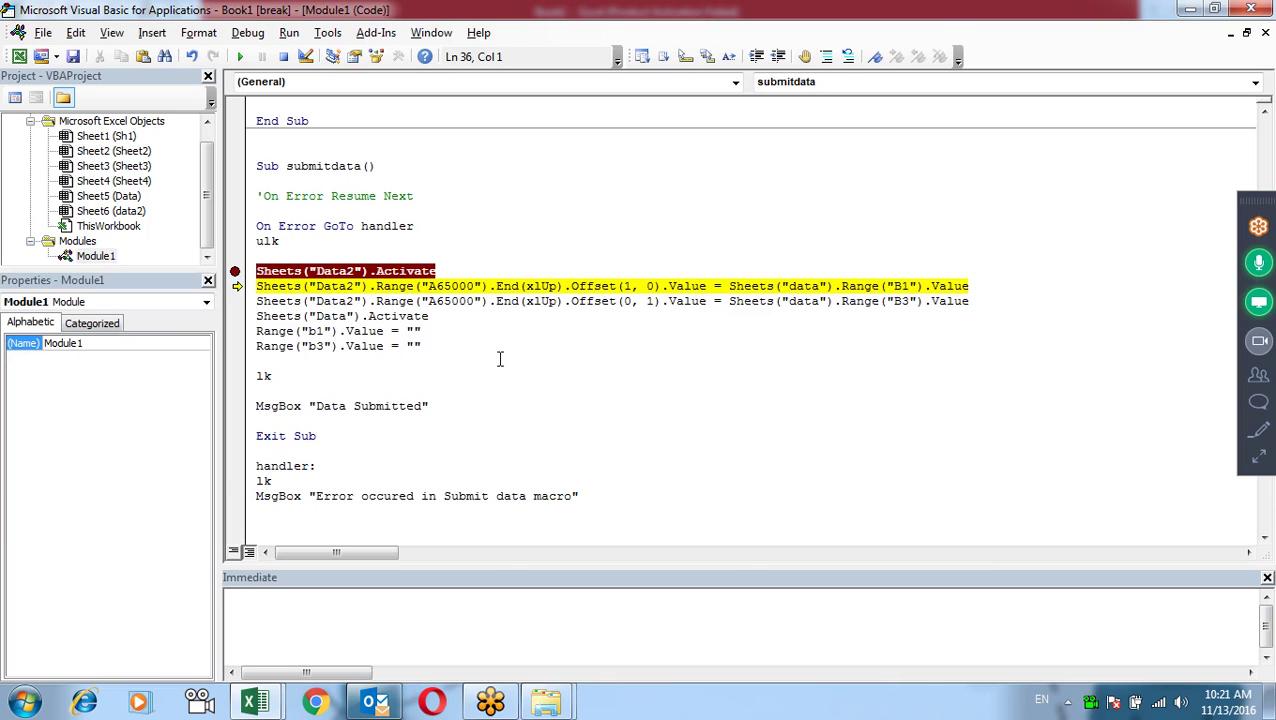
key("F8")
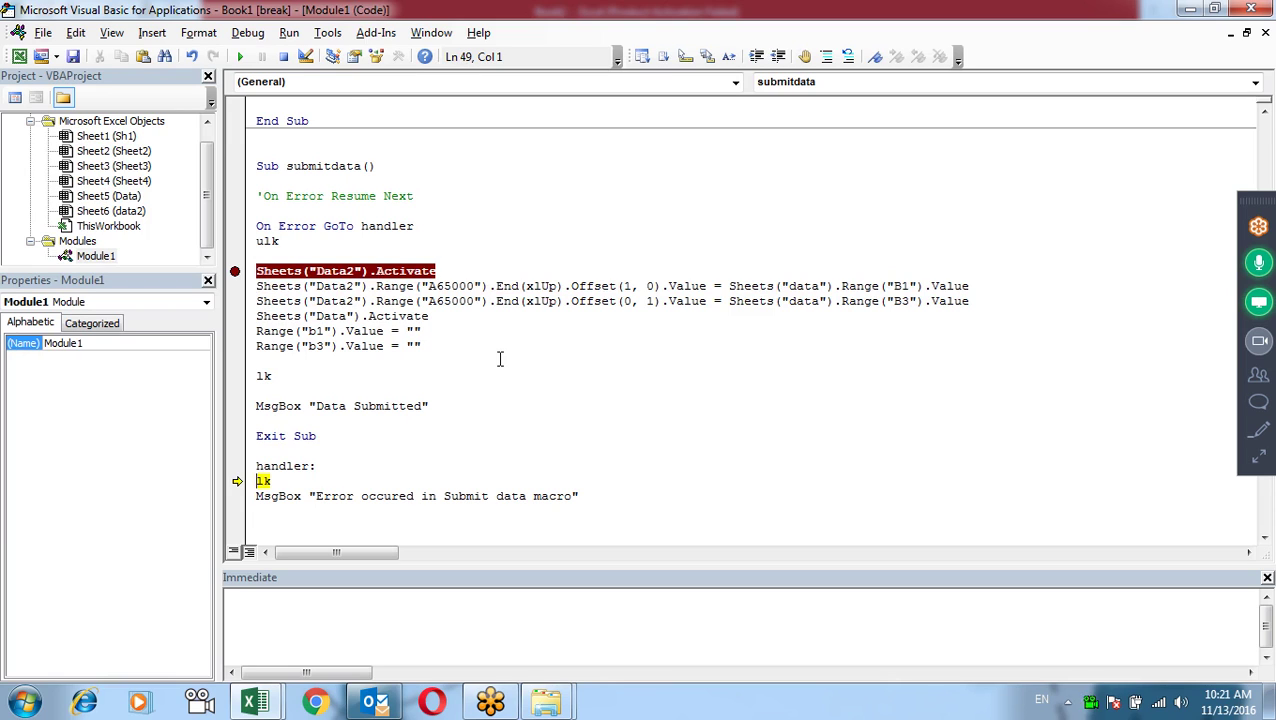
key("F8")
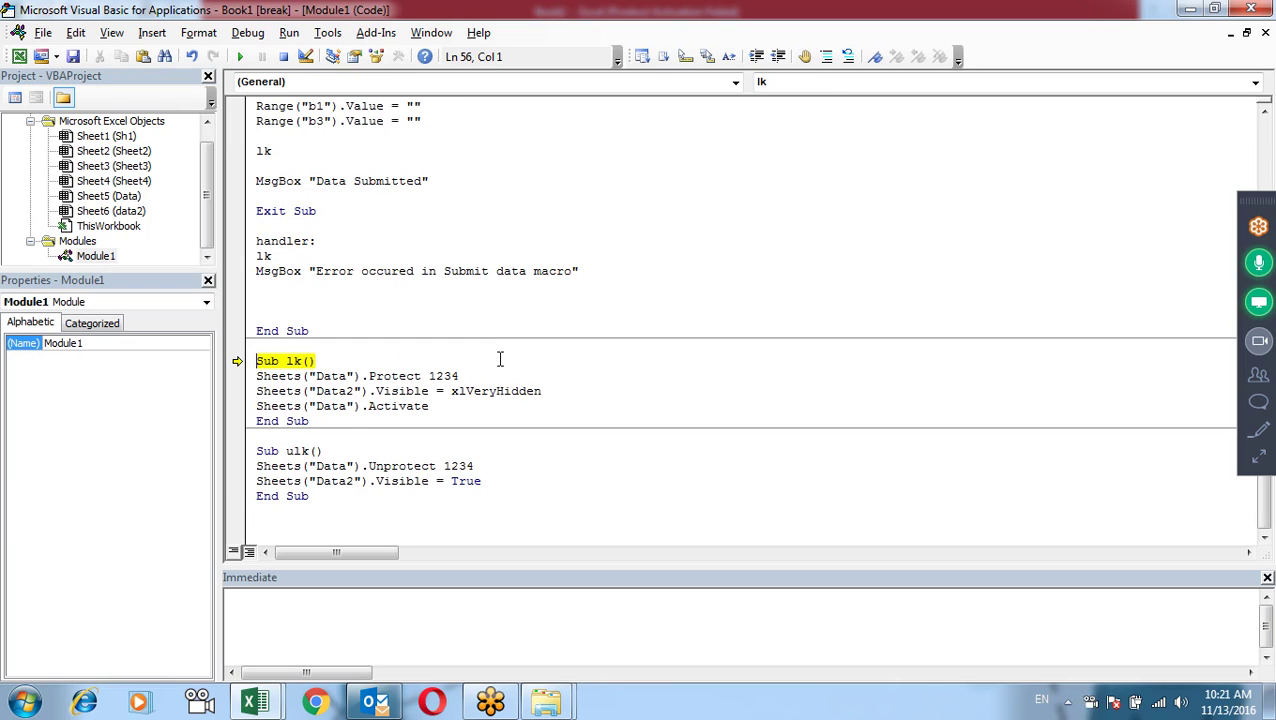
key("F8")
key("F8")
key("F8")
key("F8")
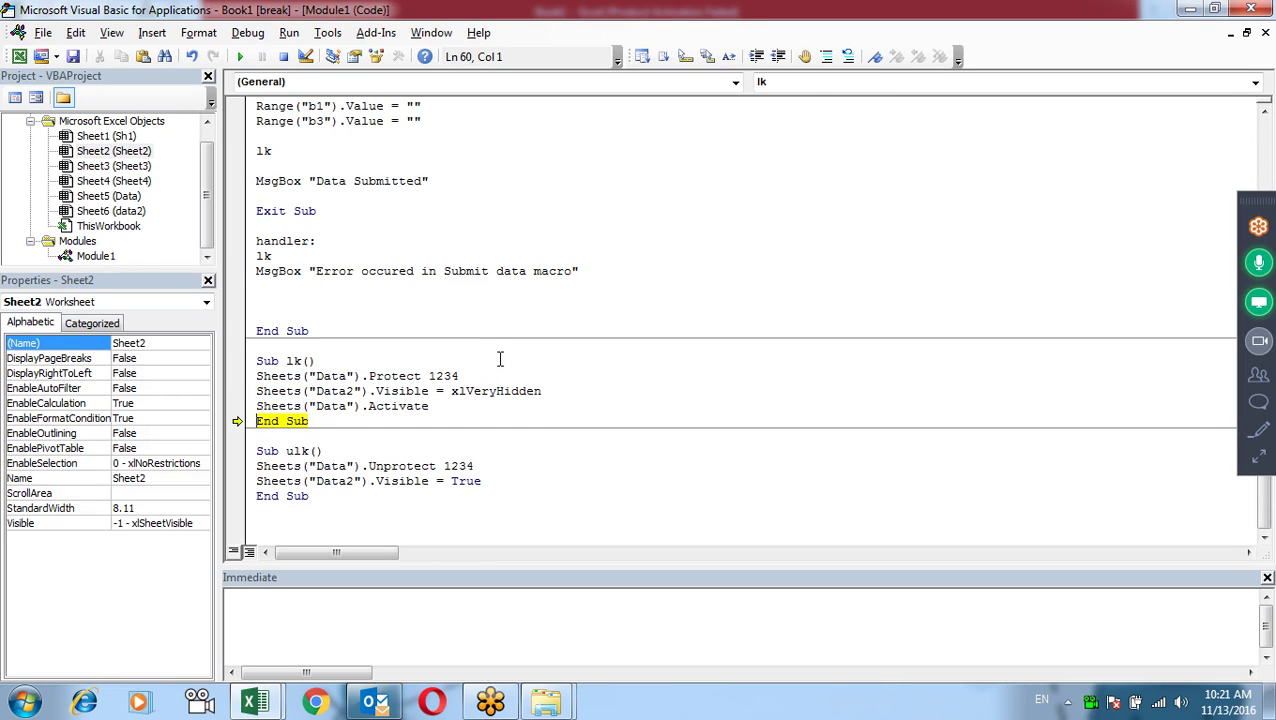
key("F8")
key("F8")
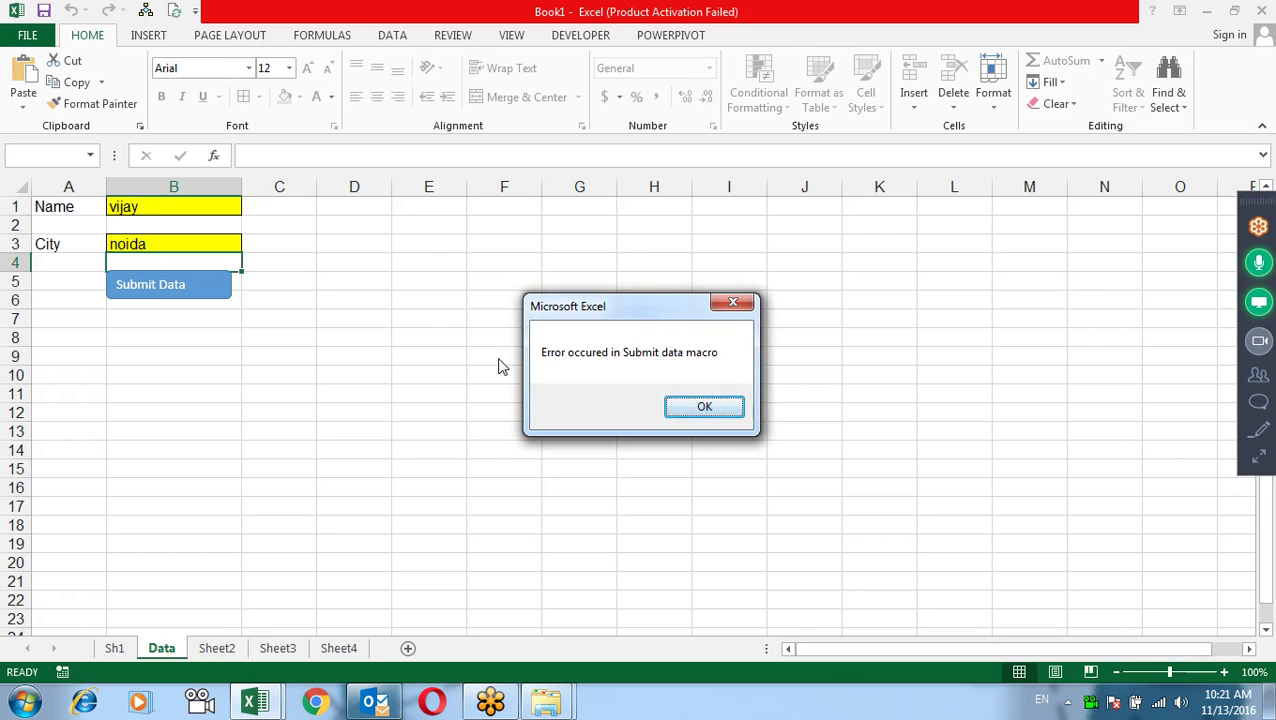
key("Return")
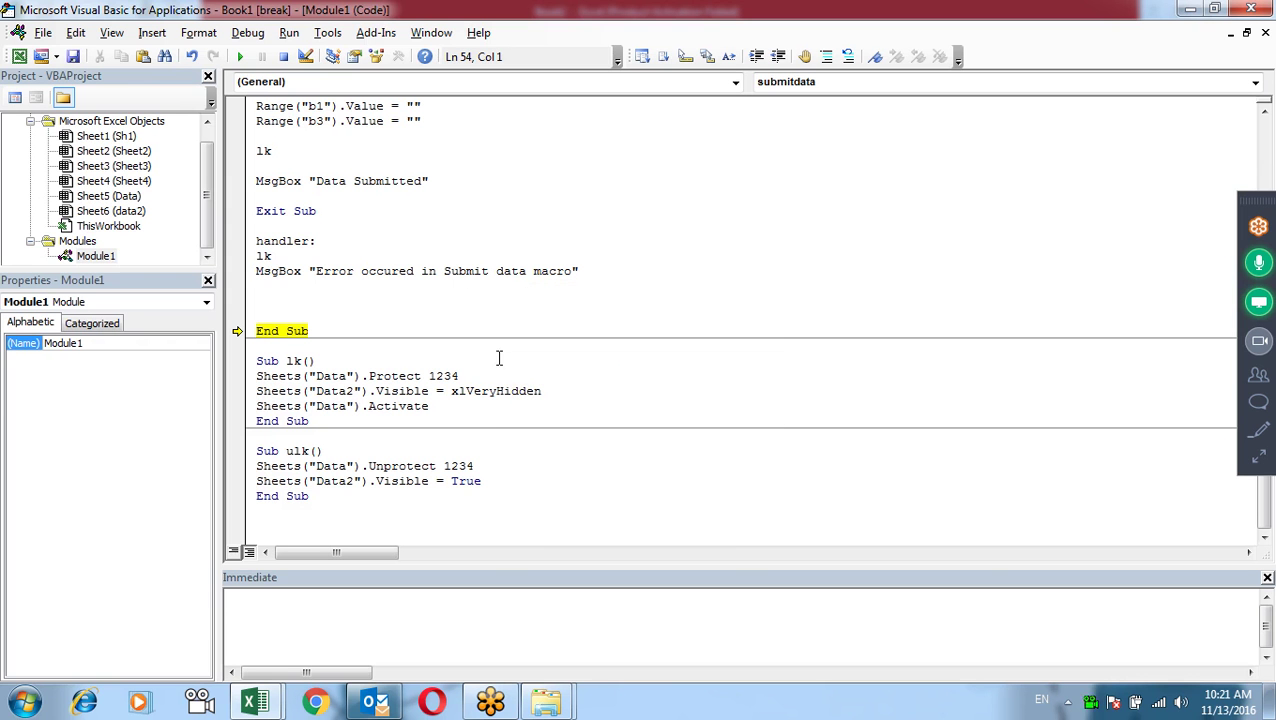
key("F8")
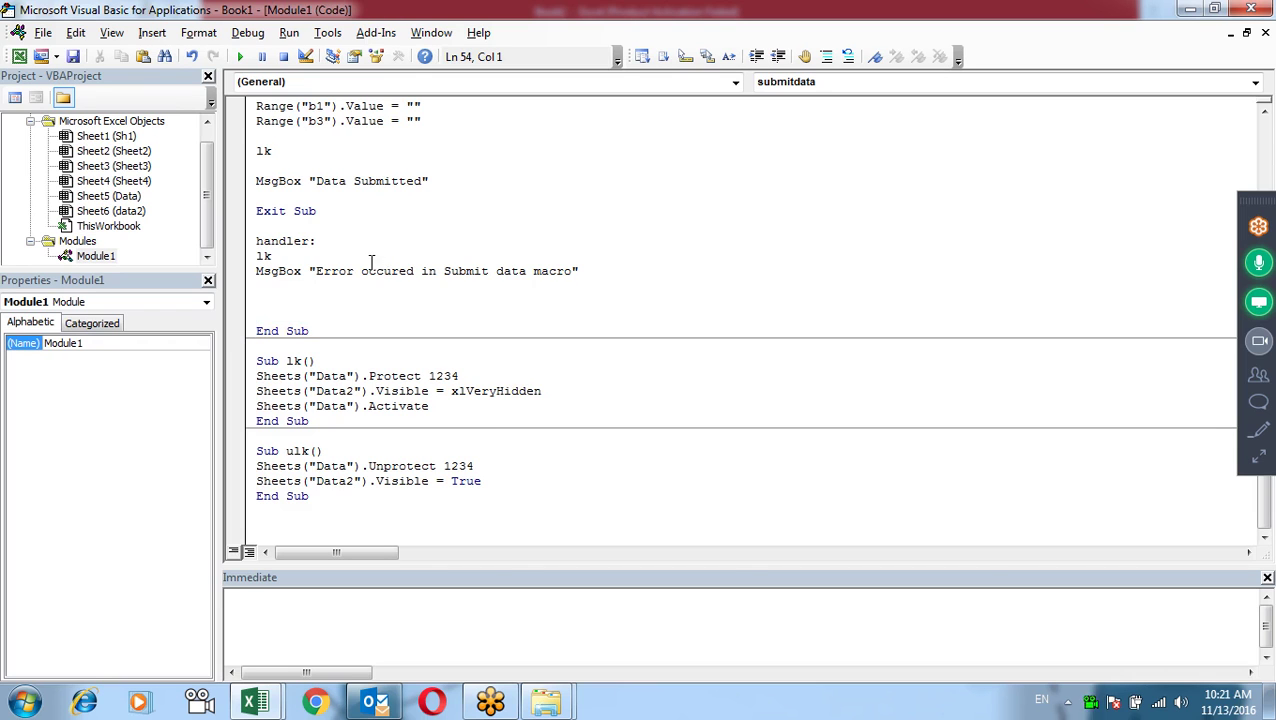
scroll(420, 262, "up", 5)
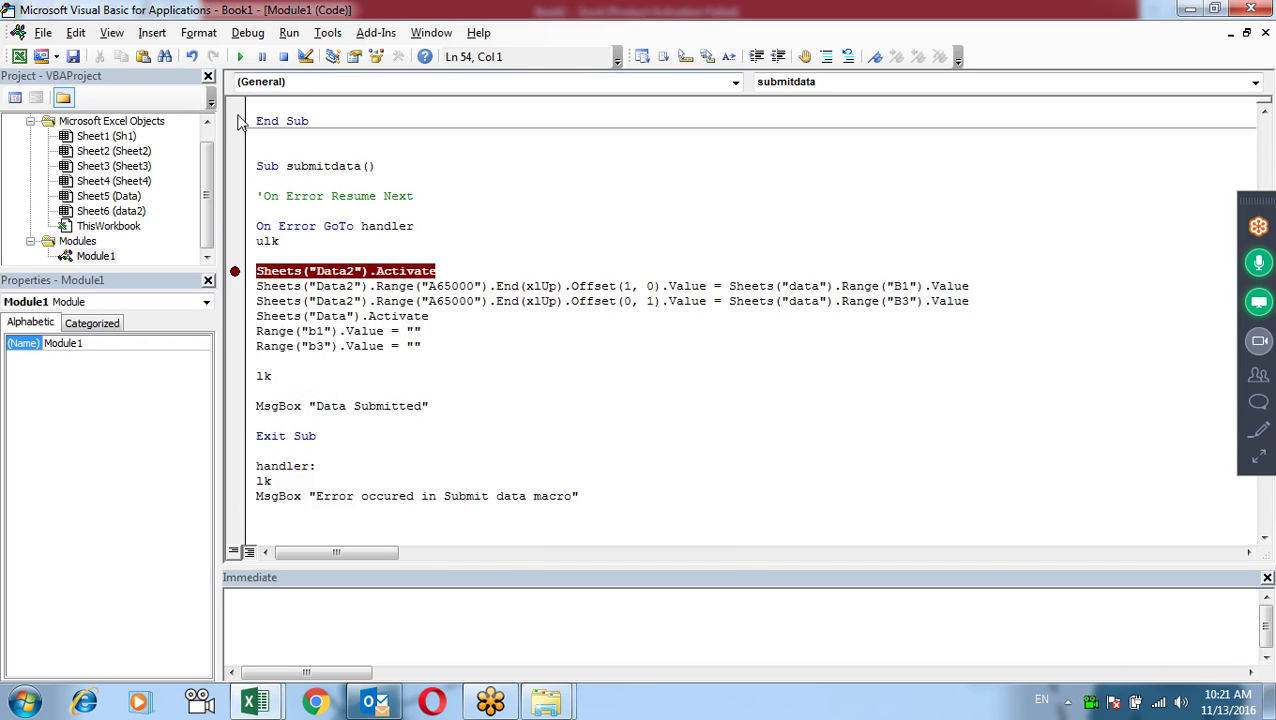
- Clear the red breakpoint dot from the Sheets("Data2").Activate line
left_click(234, 270)
left_click(498, 361)
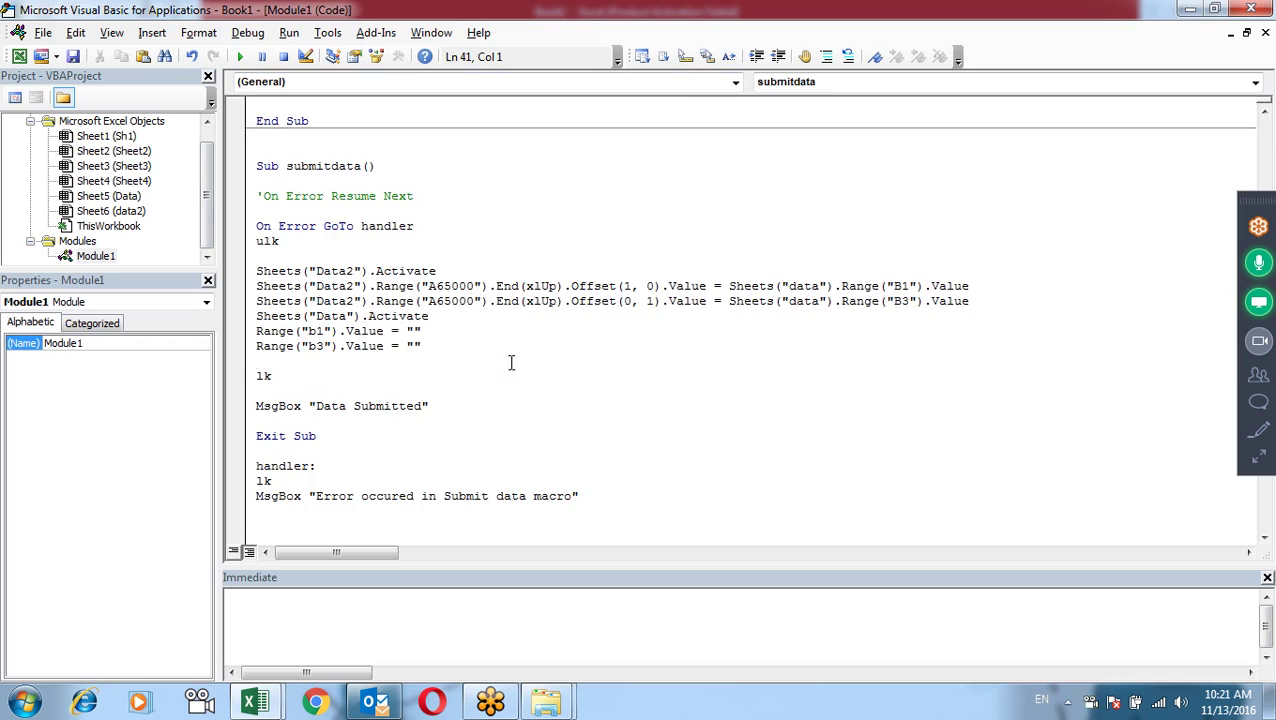
scroll(511, 355, "down", 4)
scroll(511, 351, "up", 2)
scroll(511, 351, "up", 1)
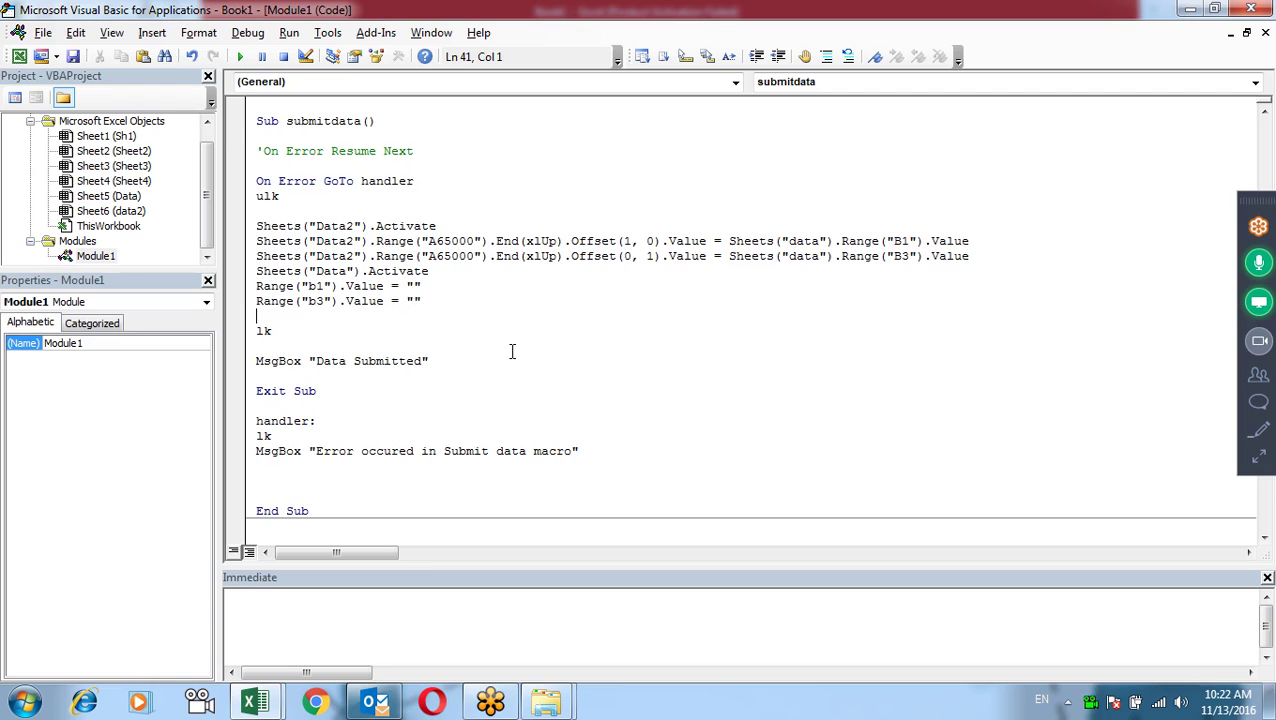
- Scroll through Module1 to review the commented-out abc procedure and submitdata
scroll(480, 300, "down", 2)
scroll(464, 285, "down", 2)
scroll(484, 305, "up", 4)
scroll(605, 377, "up", 5)
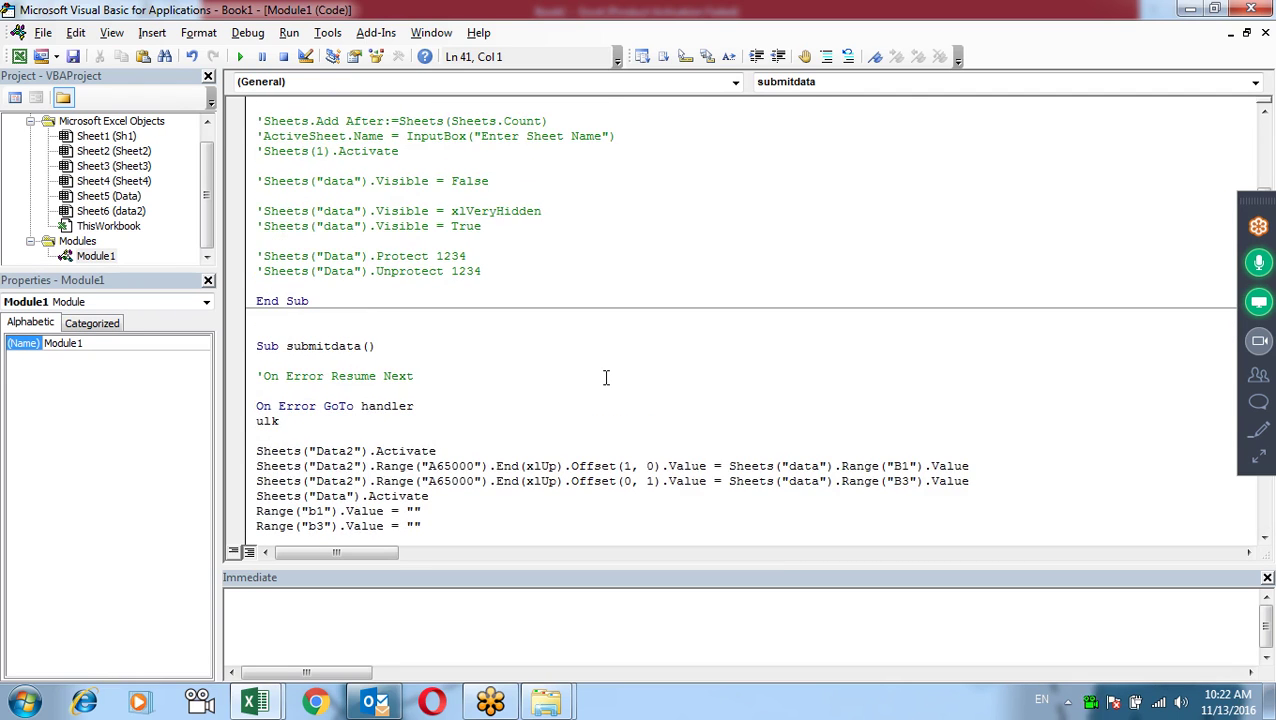
scroll(605, 377, "up", 1)
scroll(605, 377, "up", 2)
scroll(605, 377, "down", 4)
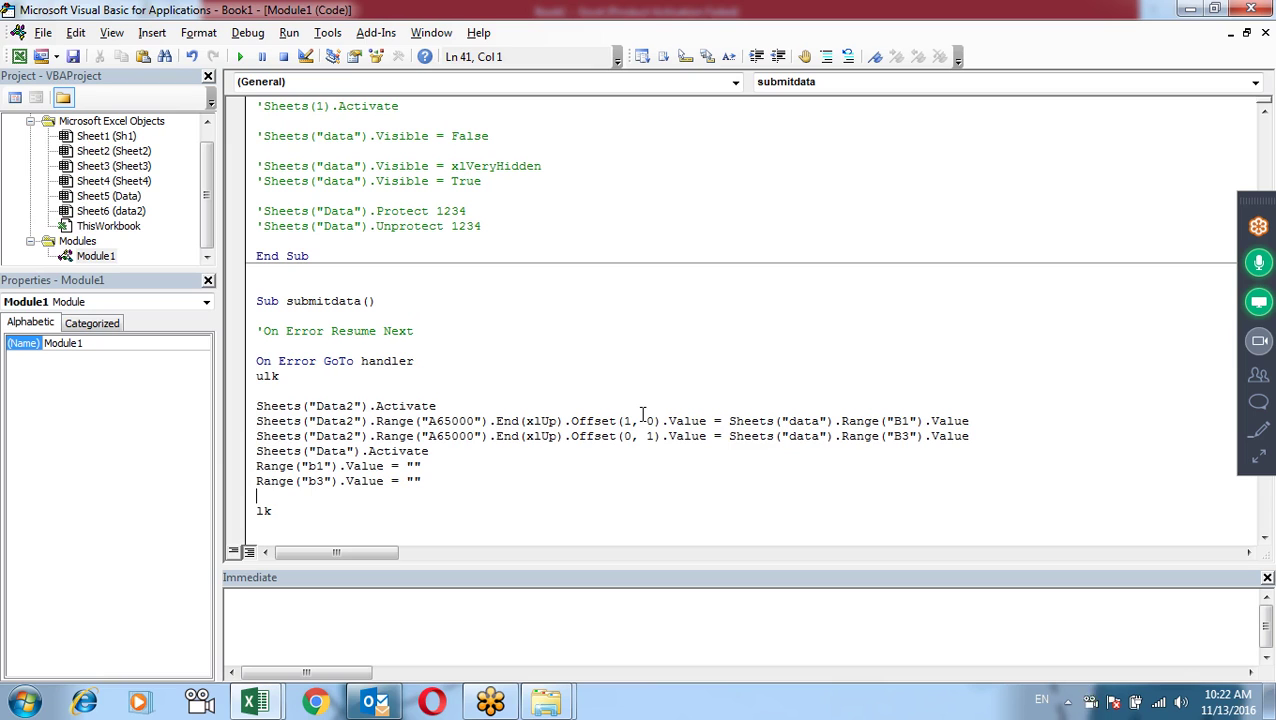
scroll(430, 238, "up", 4)
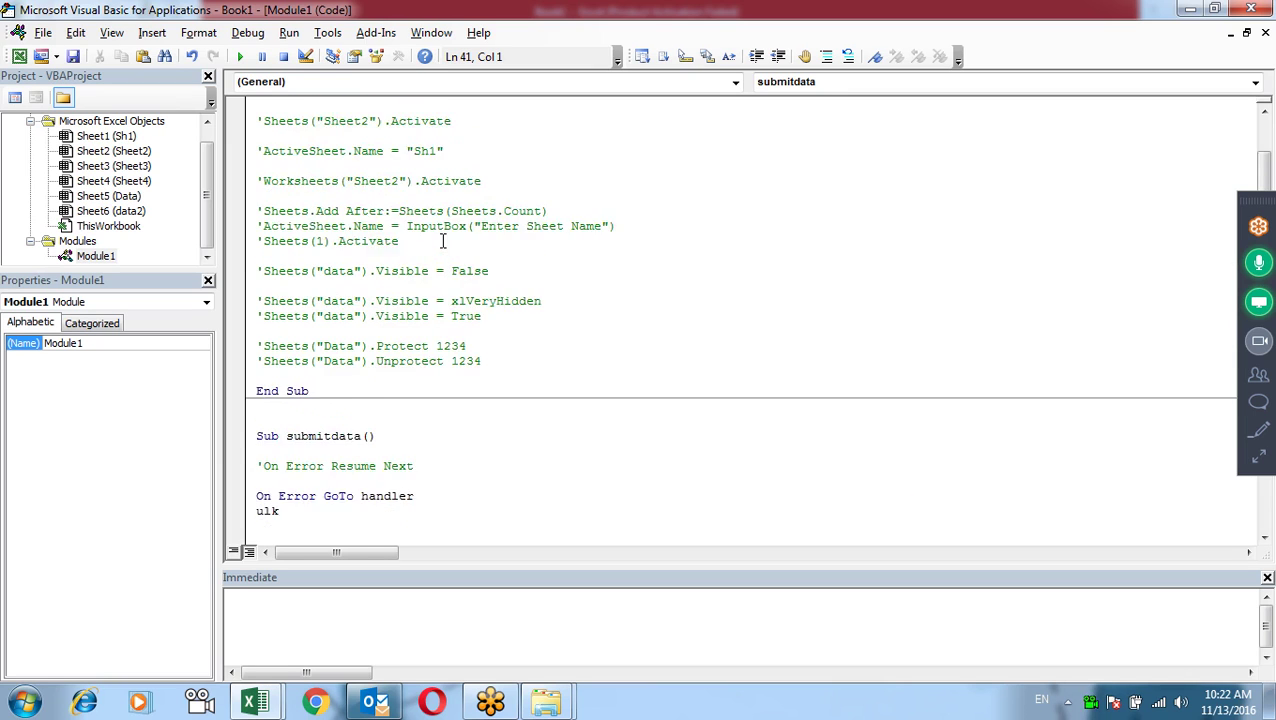
scroll(443, 240, "up", 1)
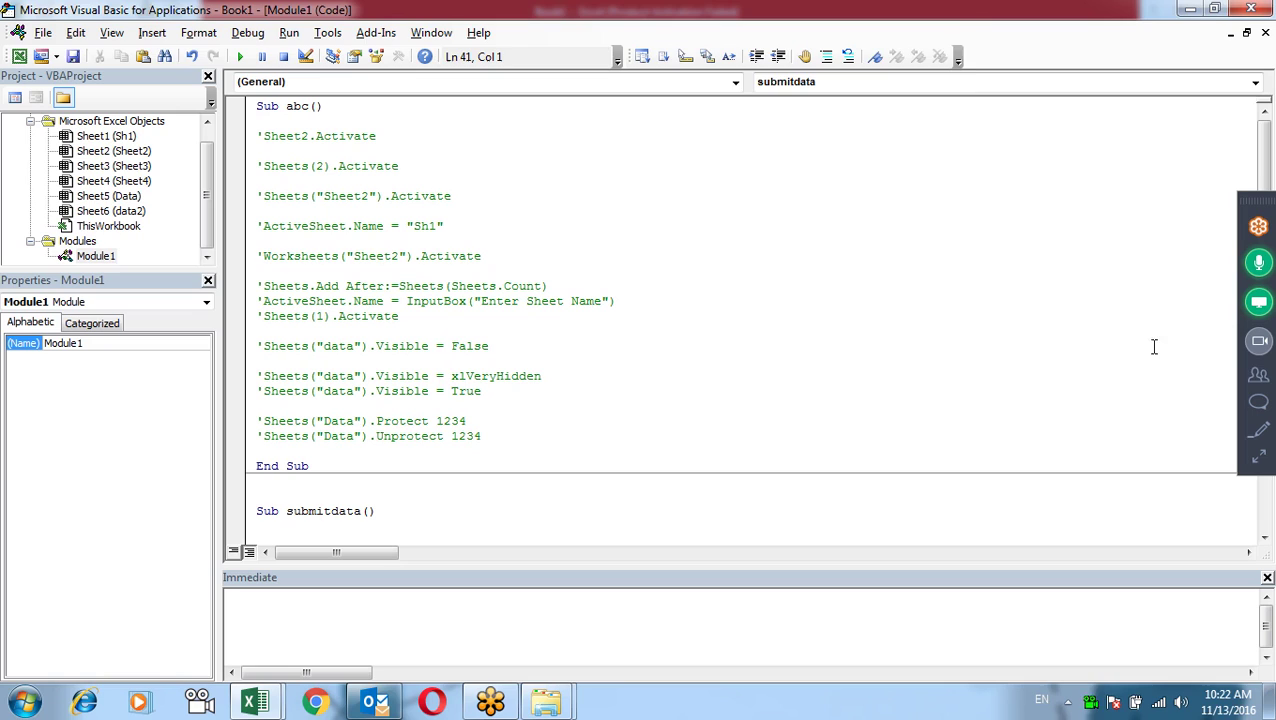
left_click(1258, 377)
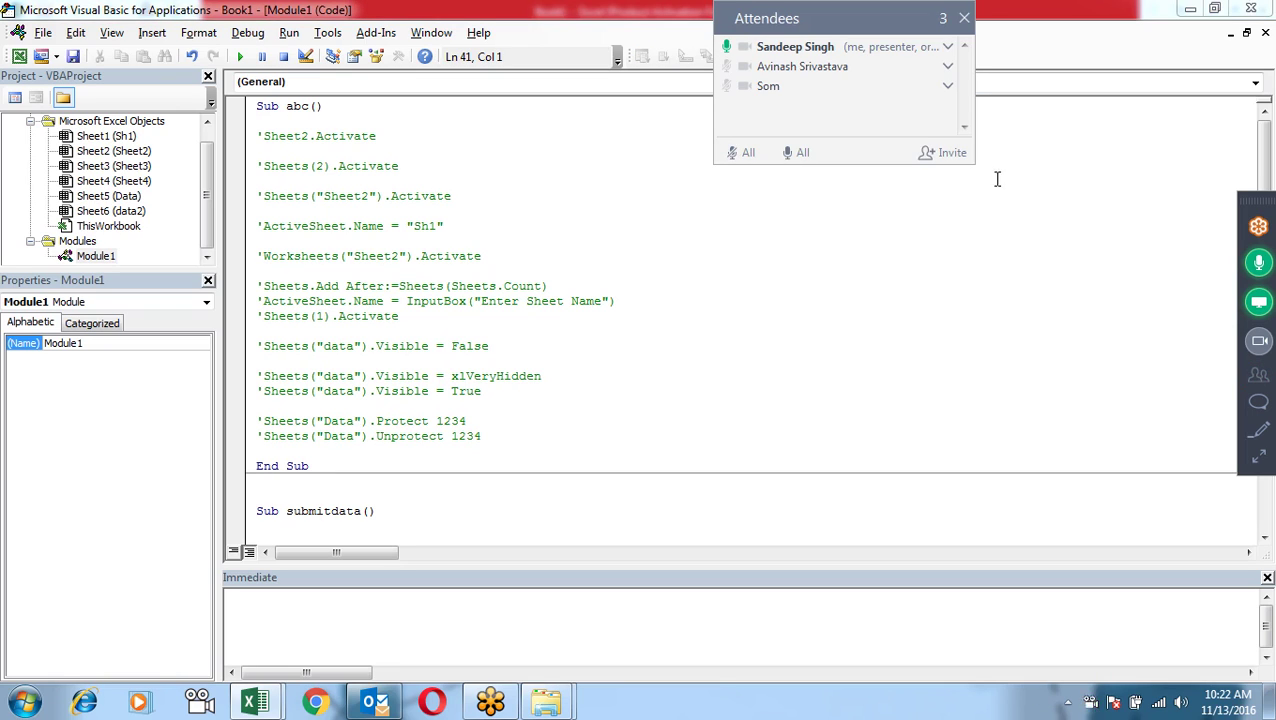